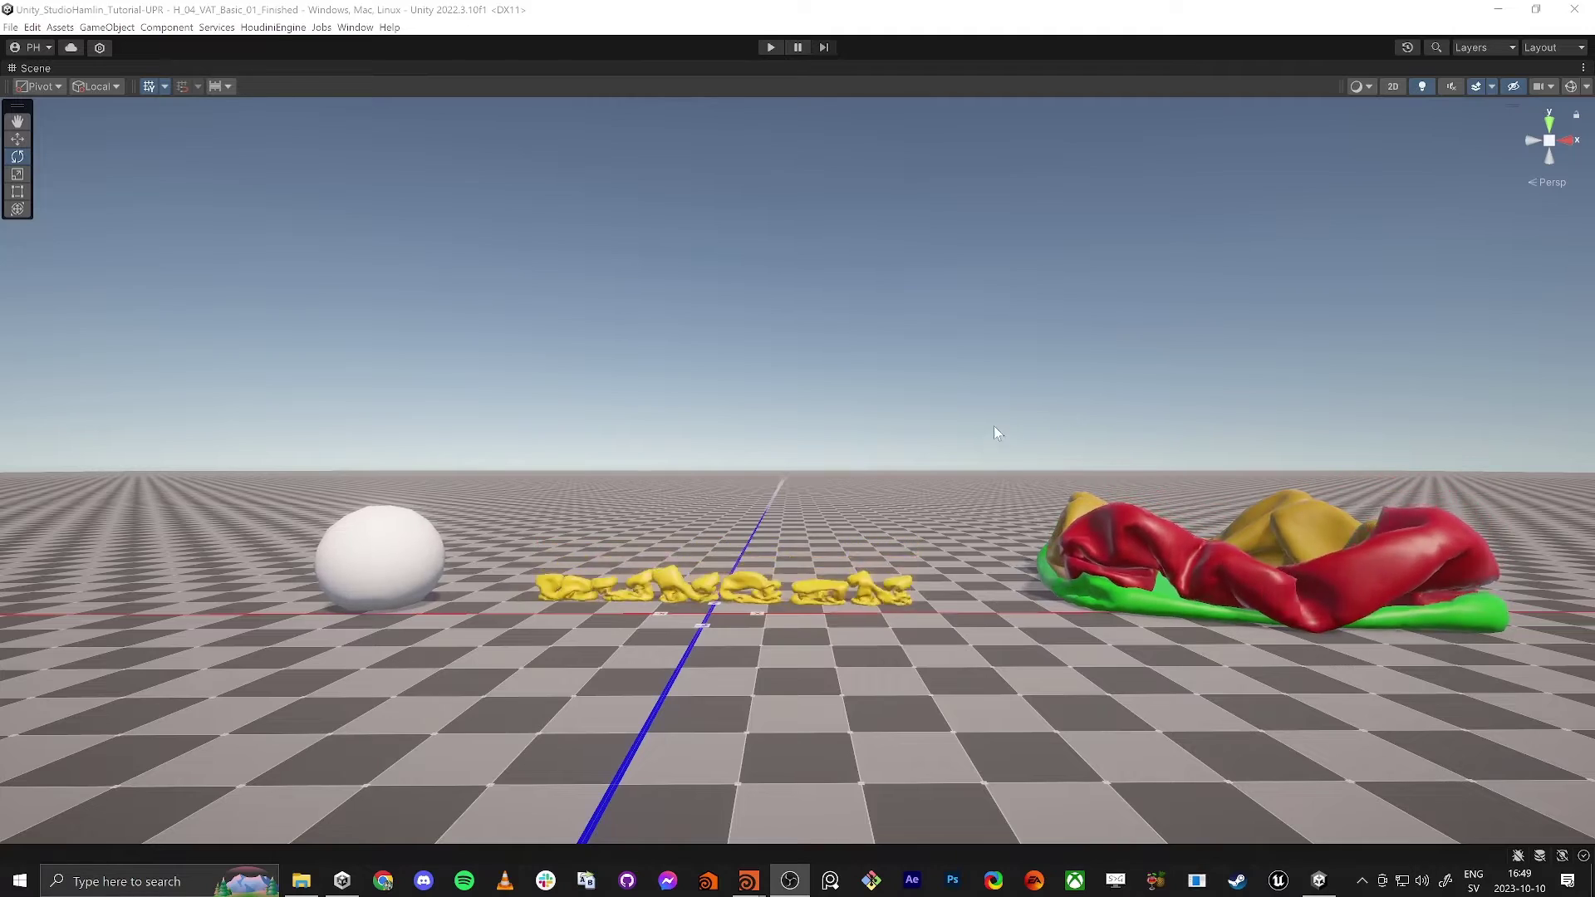
Look over the finished animated sphere, the yellow lettering and the inflatable castle in the scene.
right_click_drag(994, 427, 571, 396)
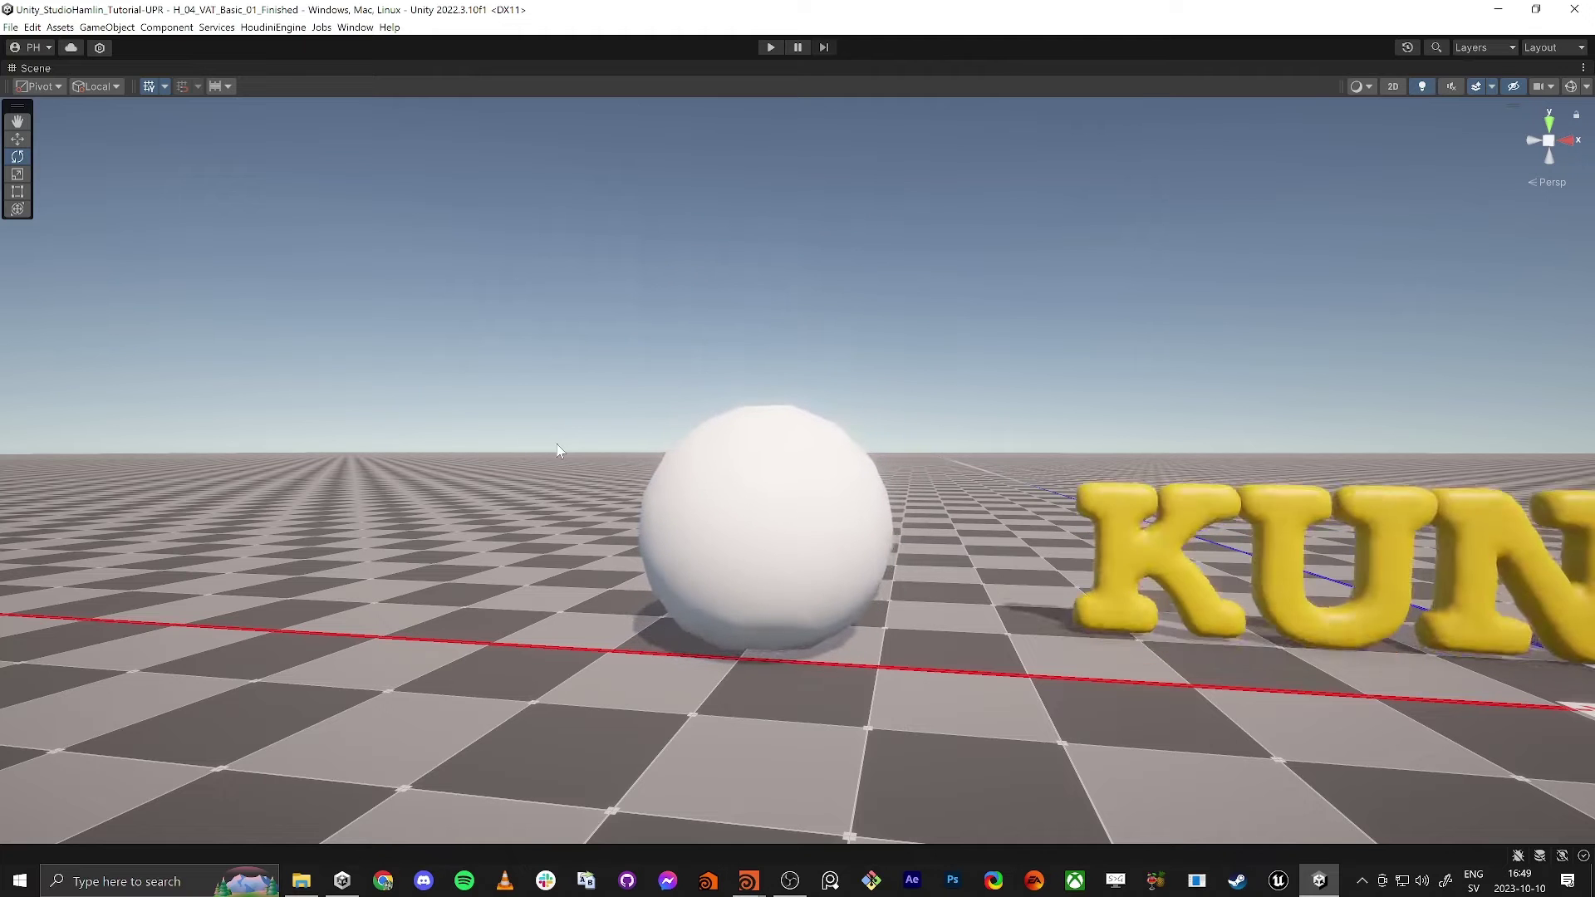
right_click_drag(582, 501, 769, 605)
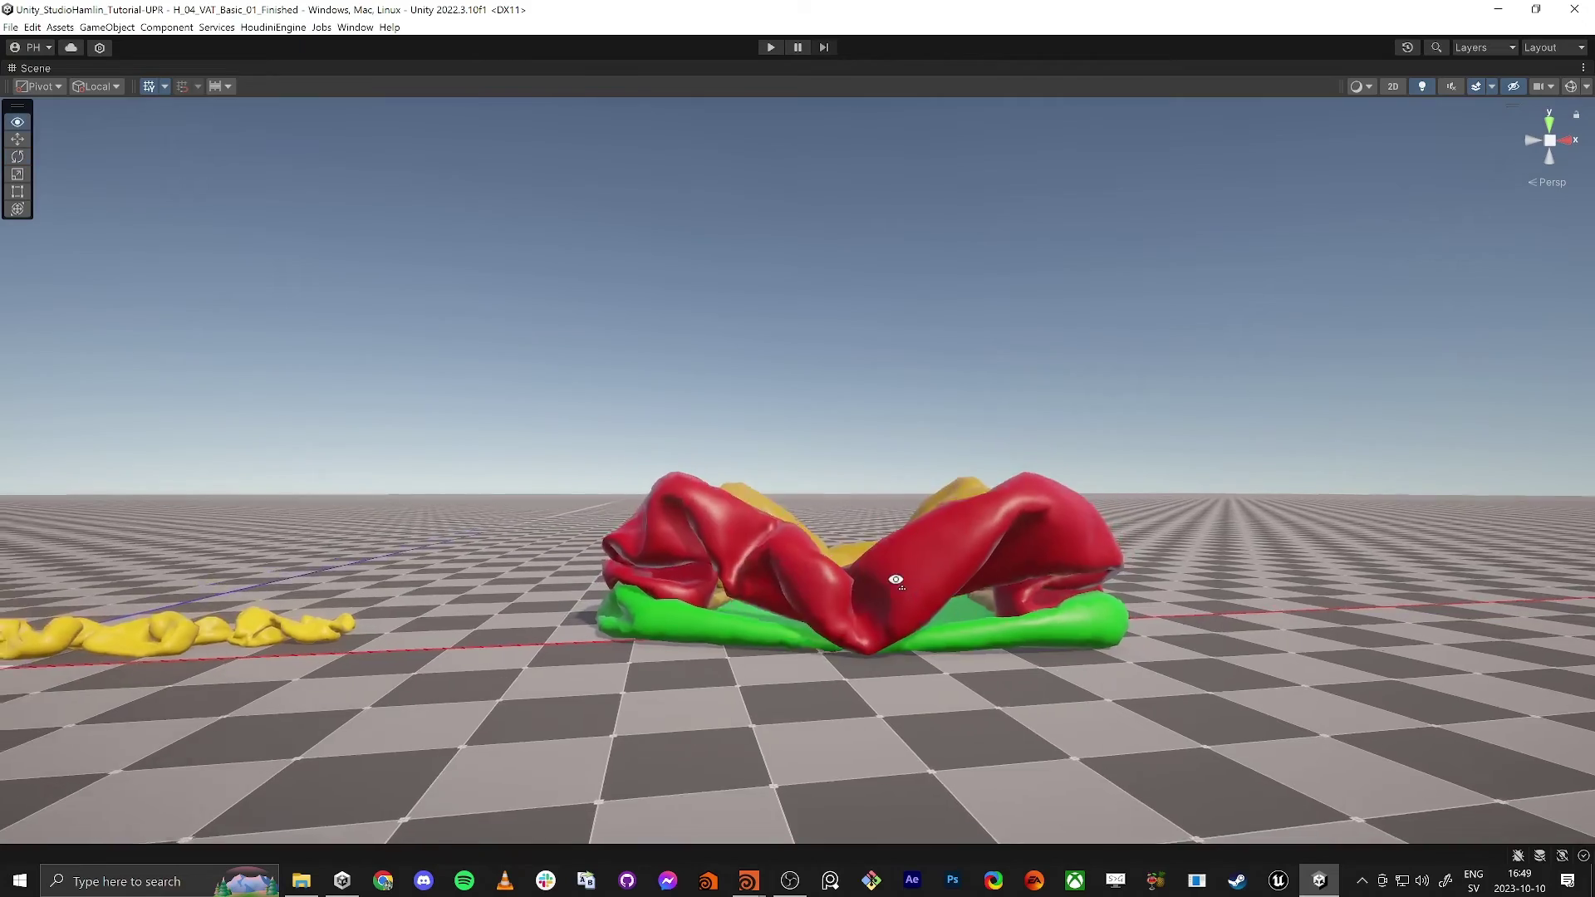
right_click_drag(899, 578, 853, 597)
right_click_drag(901, 317, 877, 319)
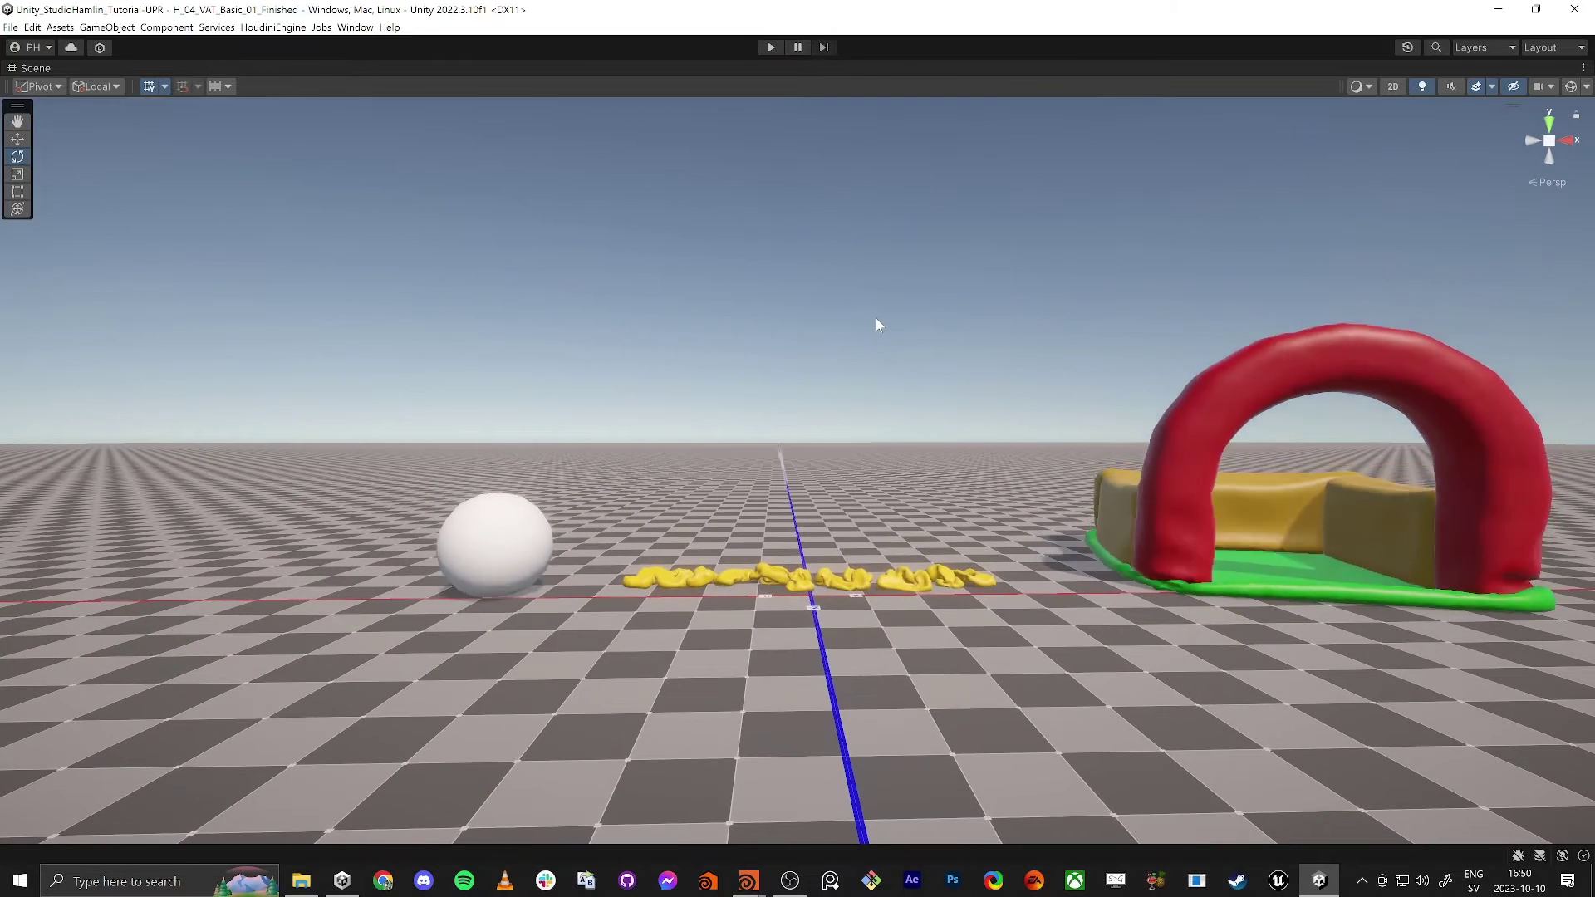
Restore the full editor layout, turn off Auto Playback on Kungen_mat and scrub its Display Frame to 11.95.
key("shift+space")
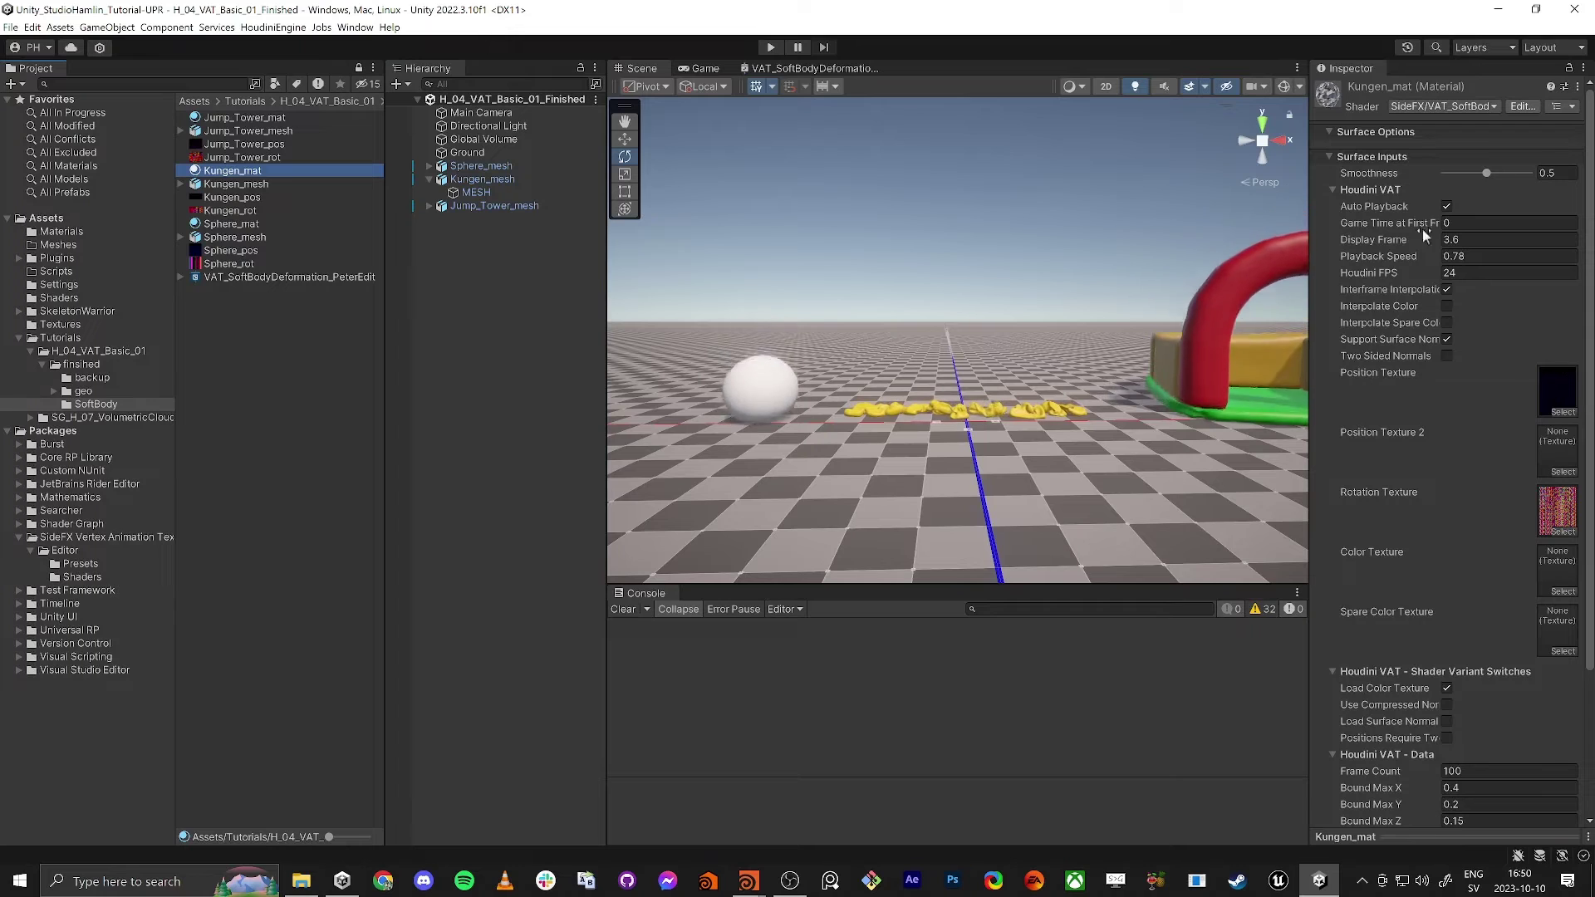
left_click(1447, 206)
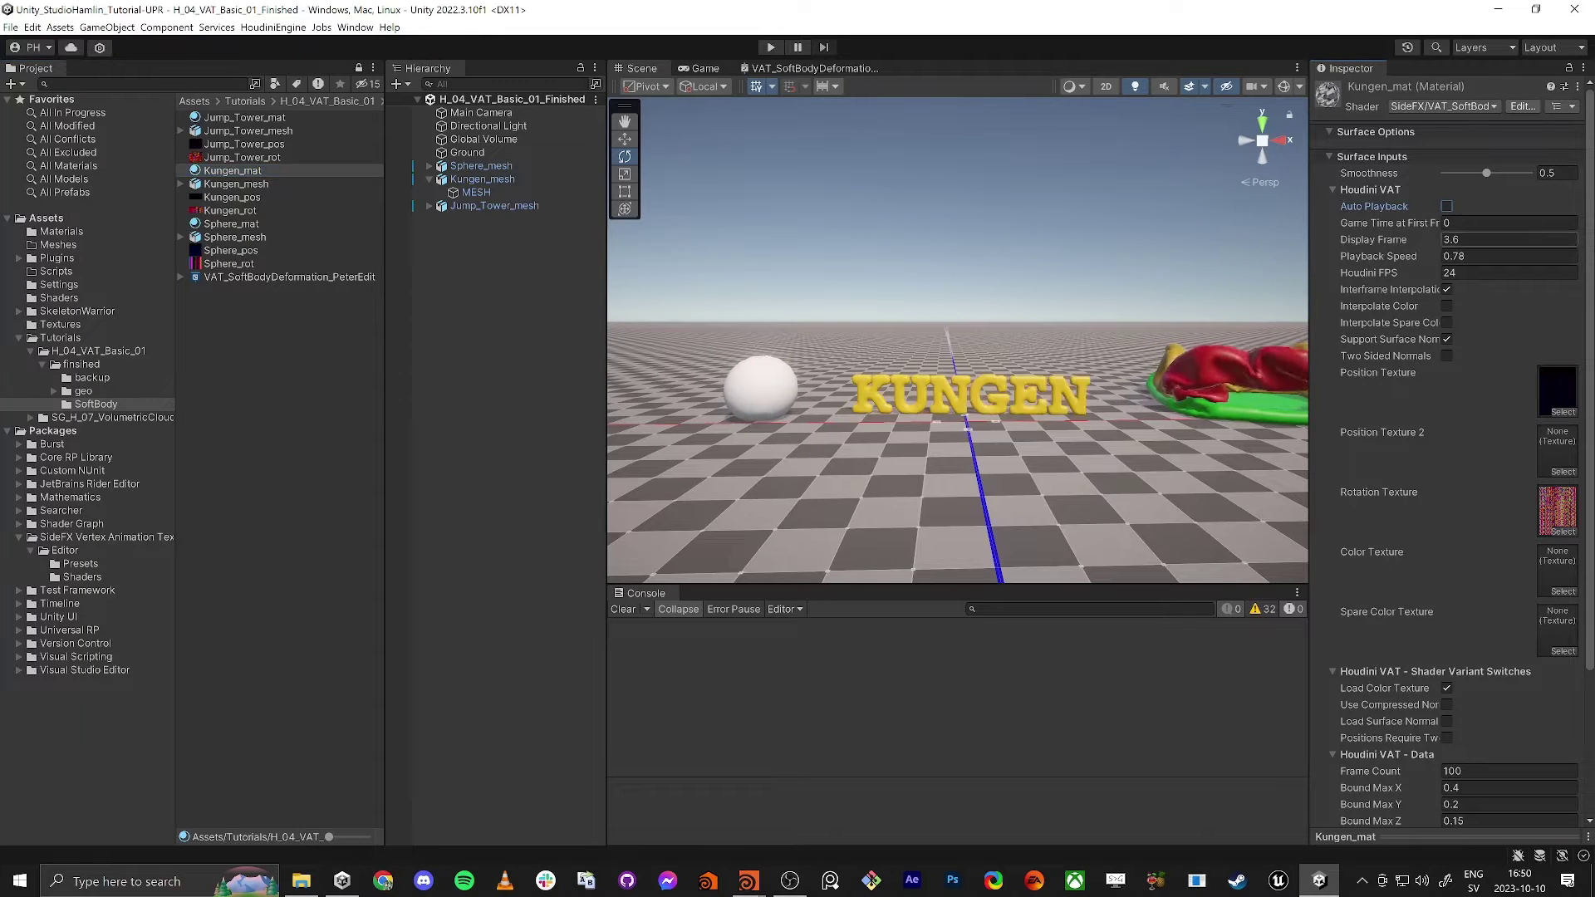
left_click_drag(1462, 238, 1494, 243)
key("w")
right_click_drag(1059, 407, 1108, 428)
mouse_move(1417, 239)
left_mouse_down()
mouse_move(1371, 251)
mouse_move(1437, 244)
left_mouse_up()
right_click_drag(917, 385, 834, 407)
left_click_drag(831, 404, 1030, 388, "alt")
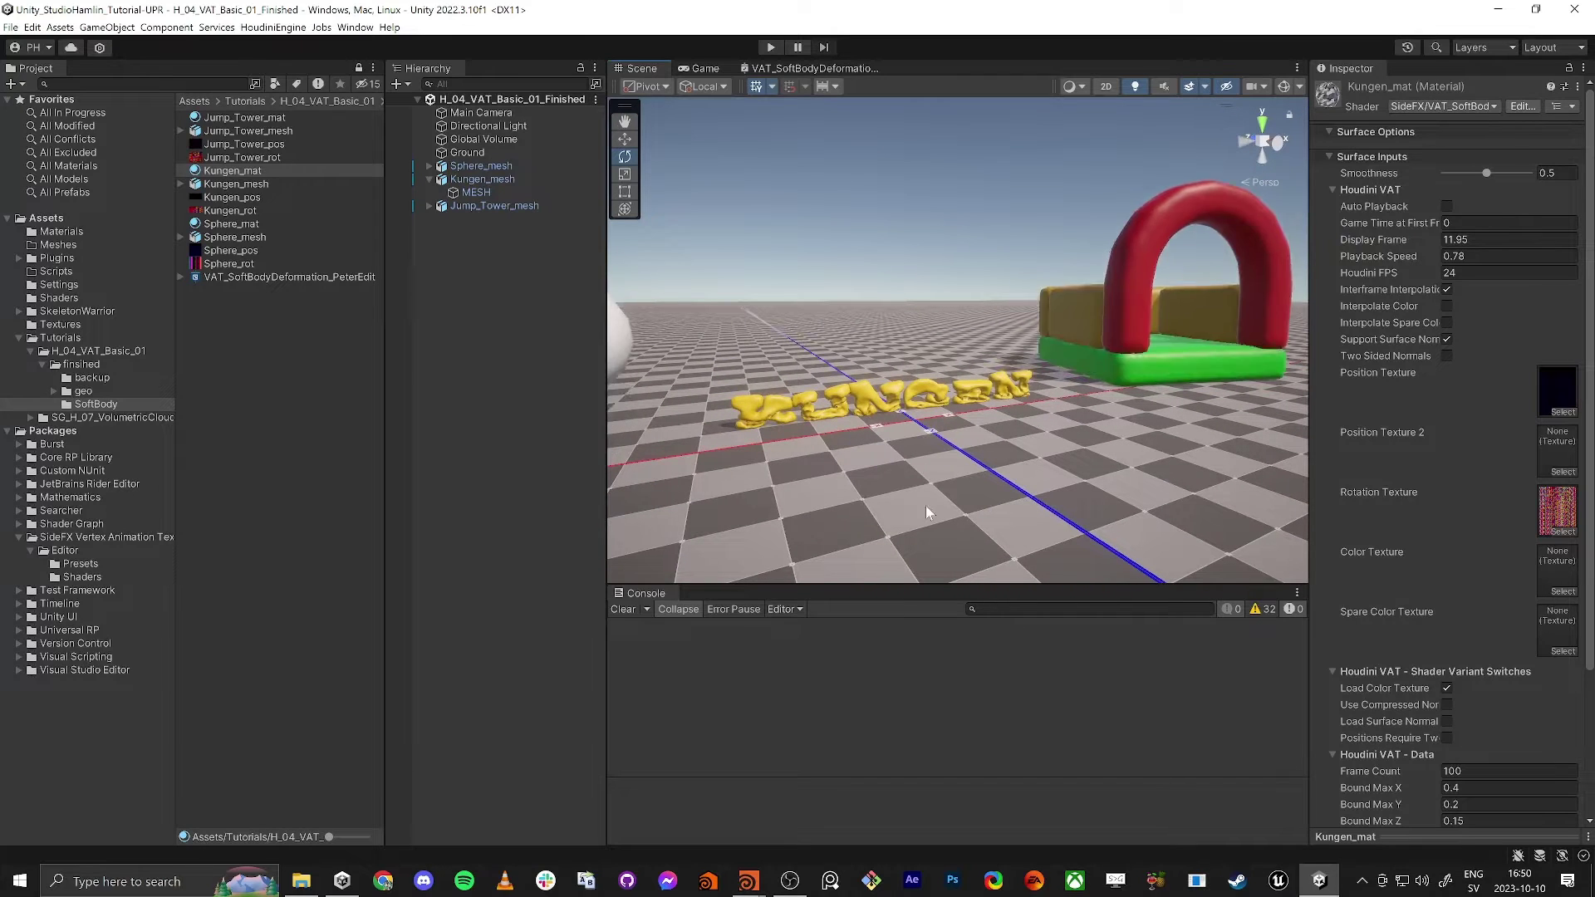
Open the H_04_VAT_Basic_01 scene and switch to the Houdini window with Vat_Basic.hiplc.
left_click(93, 352)
double_click(226, 130)
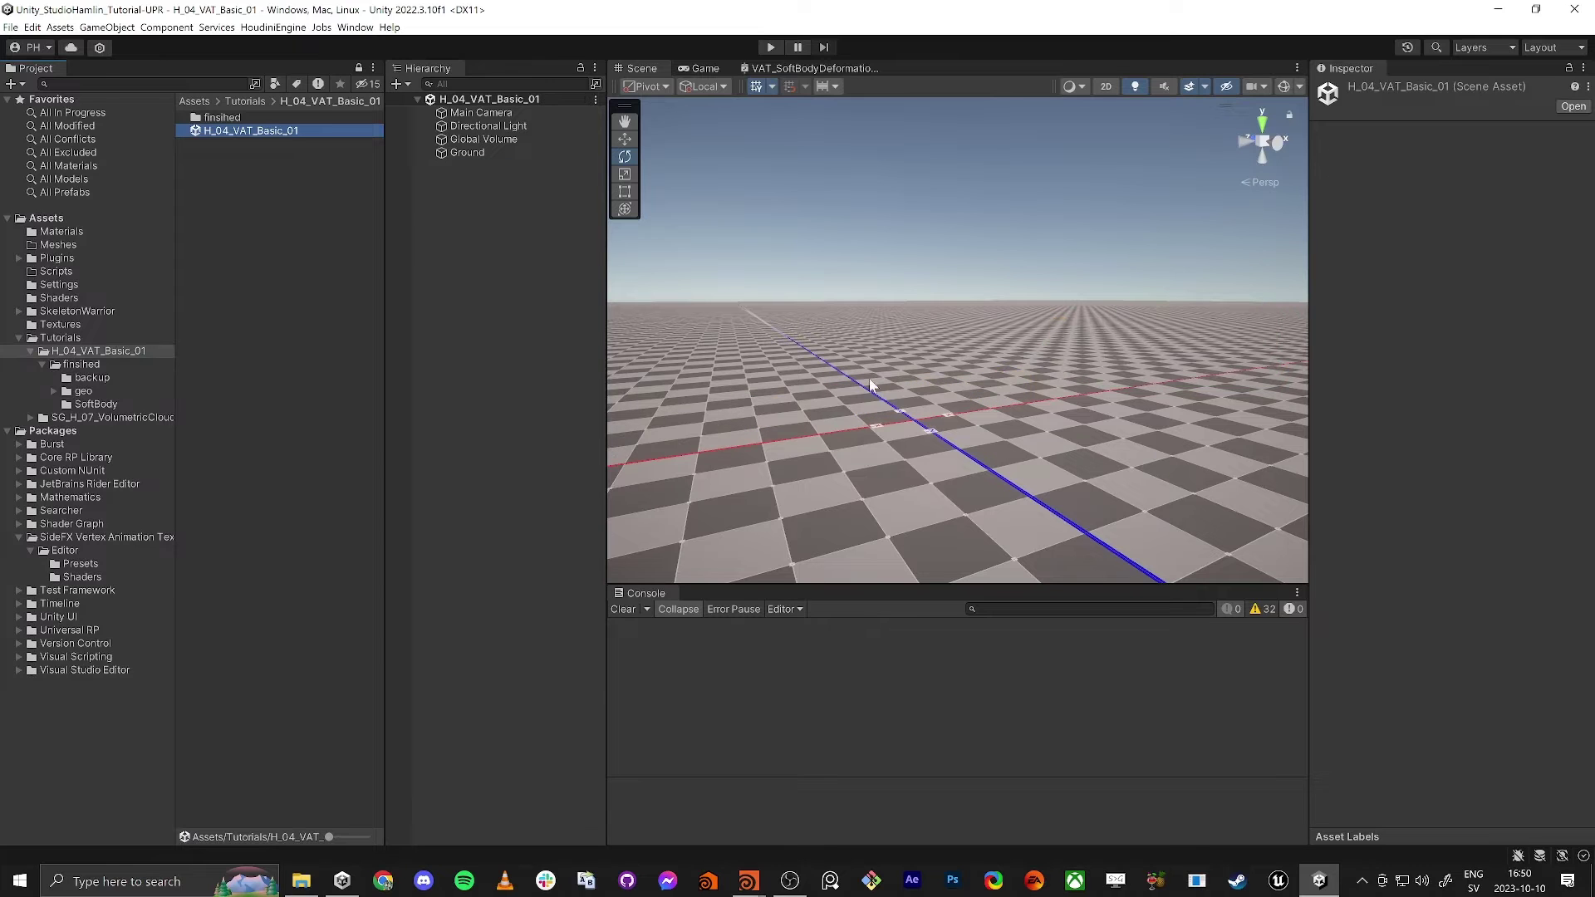
mouse_move(758, 884)
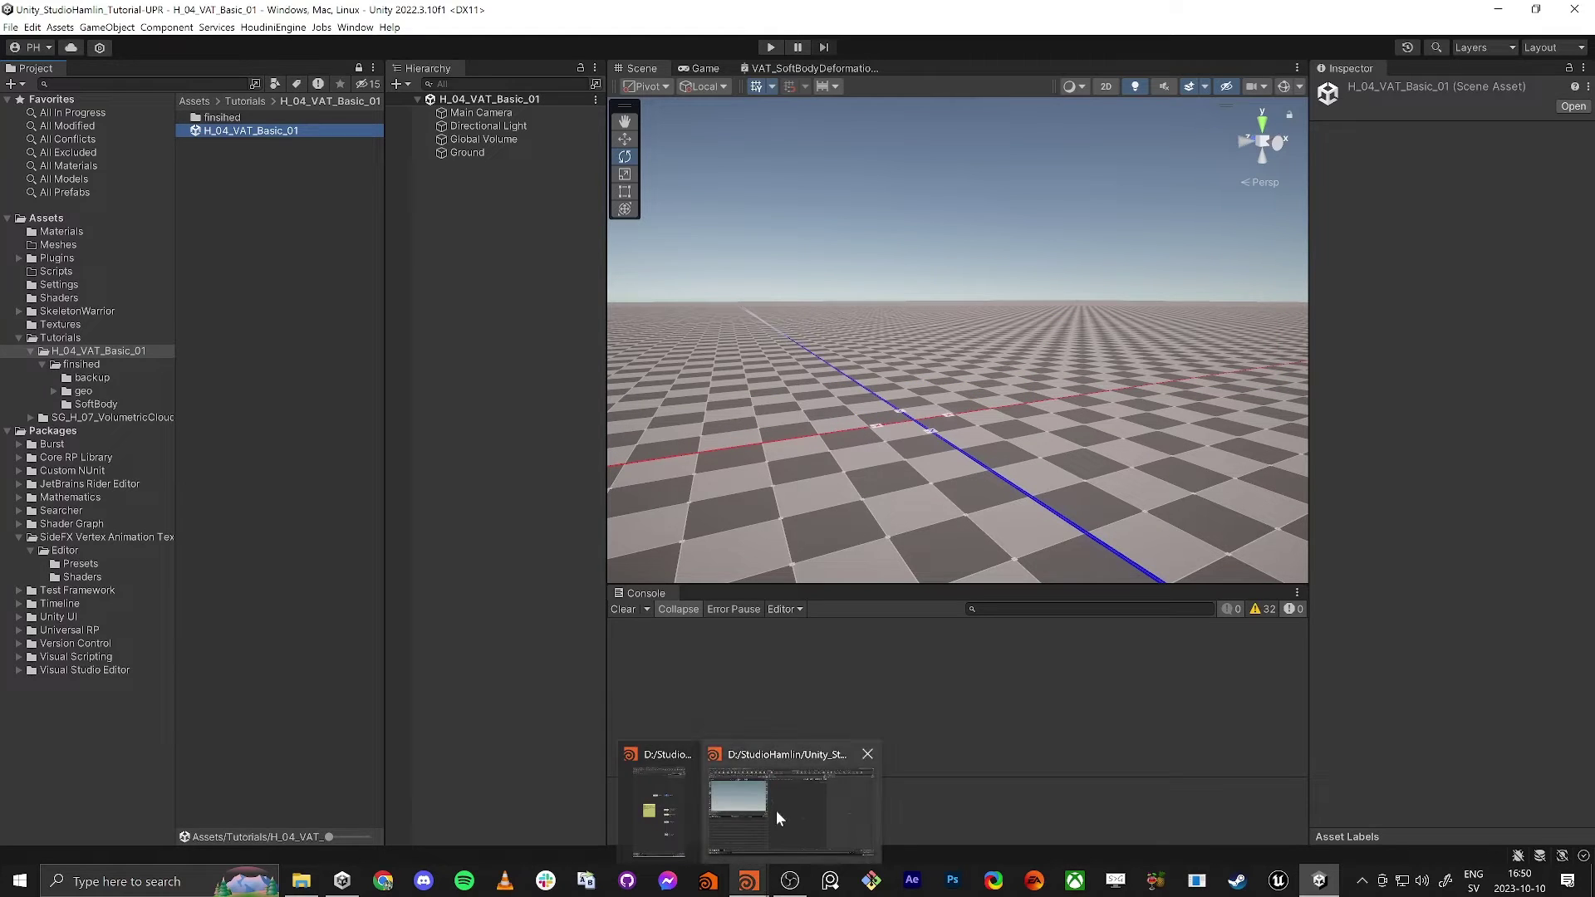
left_click(777, 810)
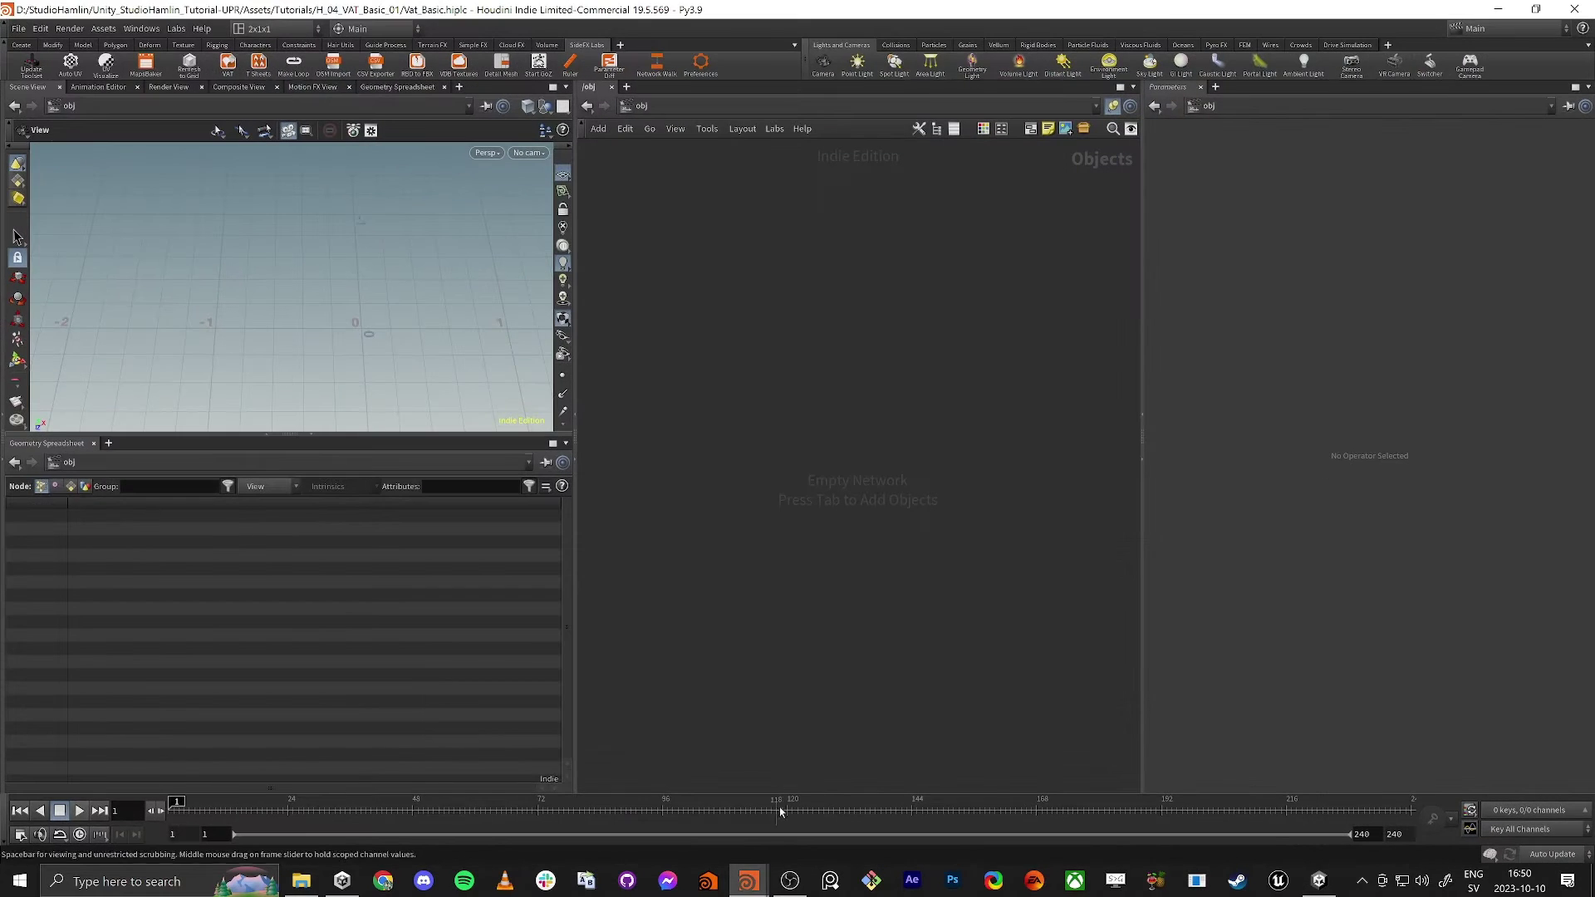
Add a Geometry object to the empty object network and go inside it.
key("Tab")
key("Escape")
left_click(858, 441)
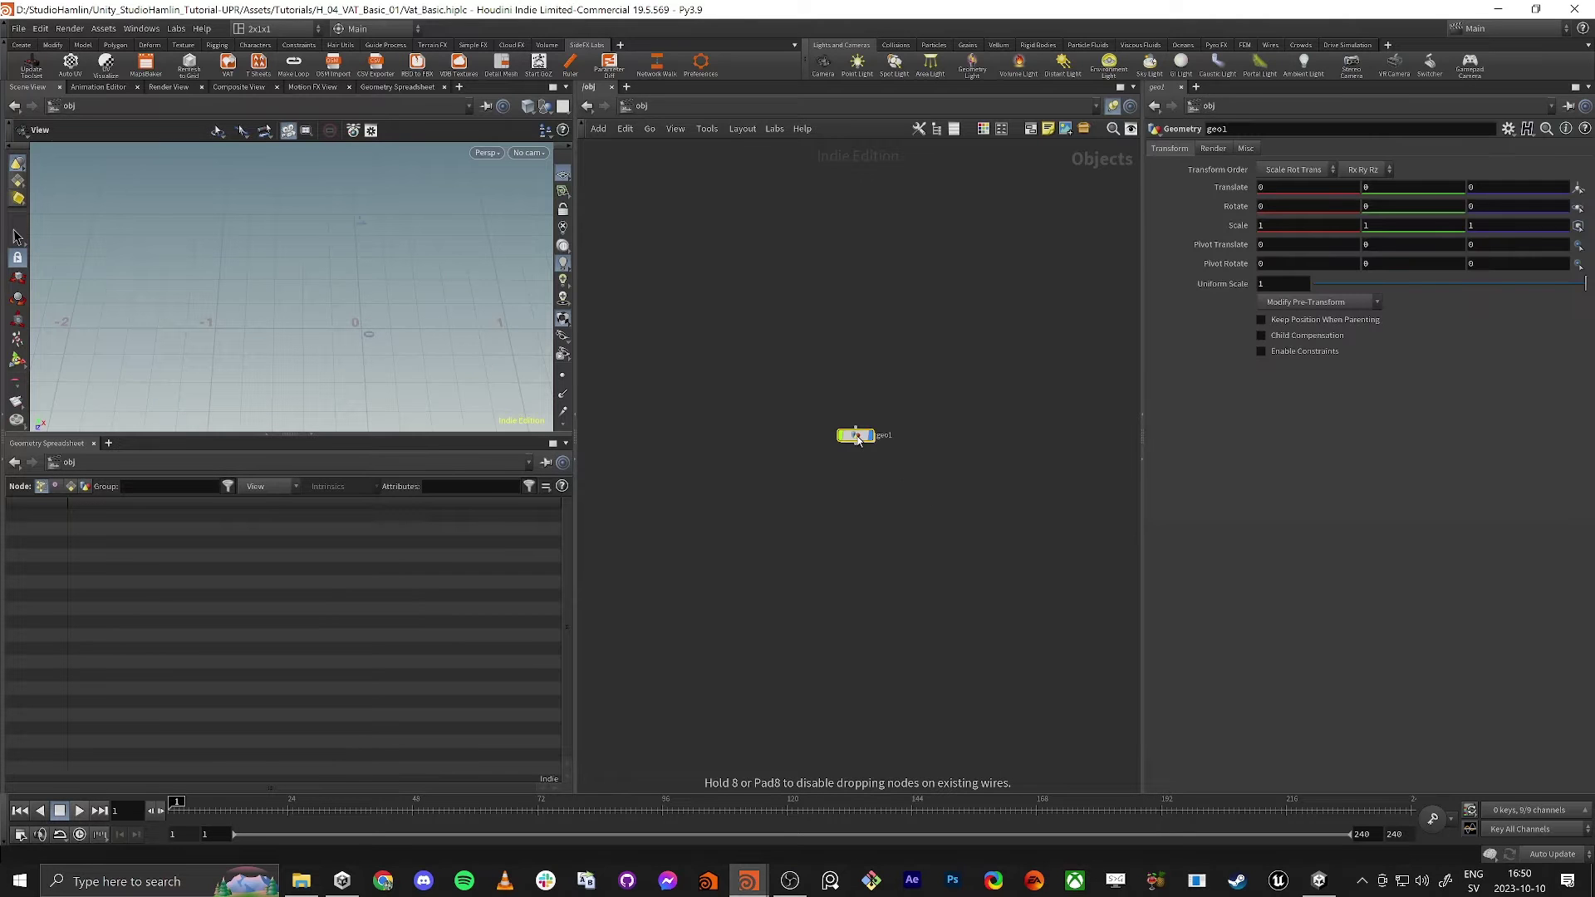
double_click(858, 441)
Add a Sphere node and raise it above the ground by setting its Center Y to 0.55.
key("Tab")
type("box")
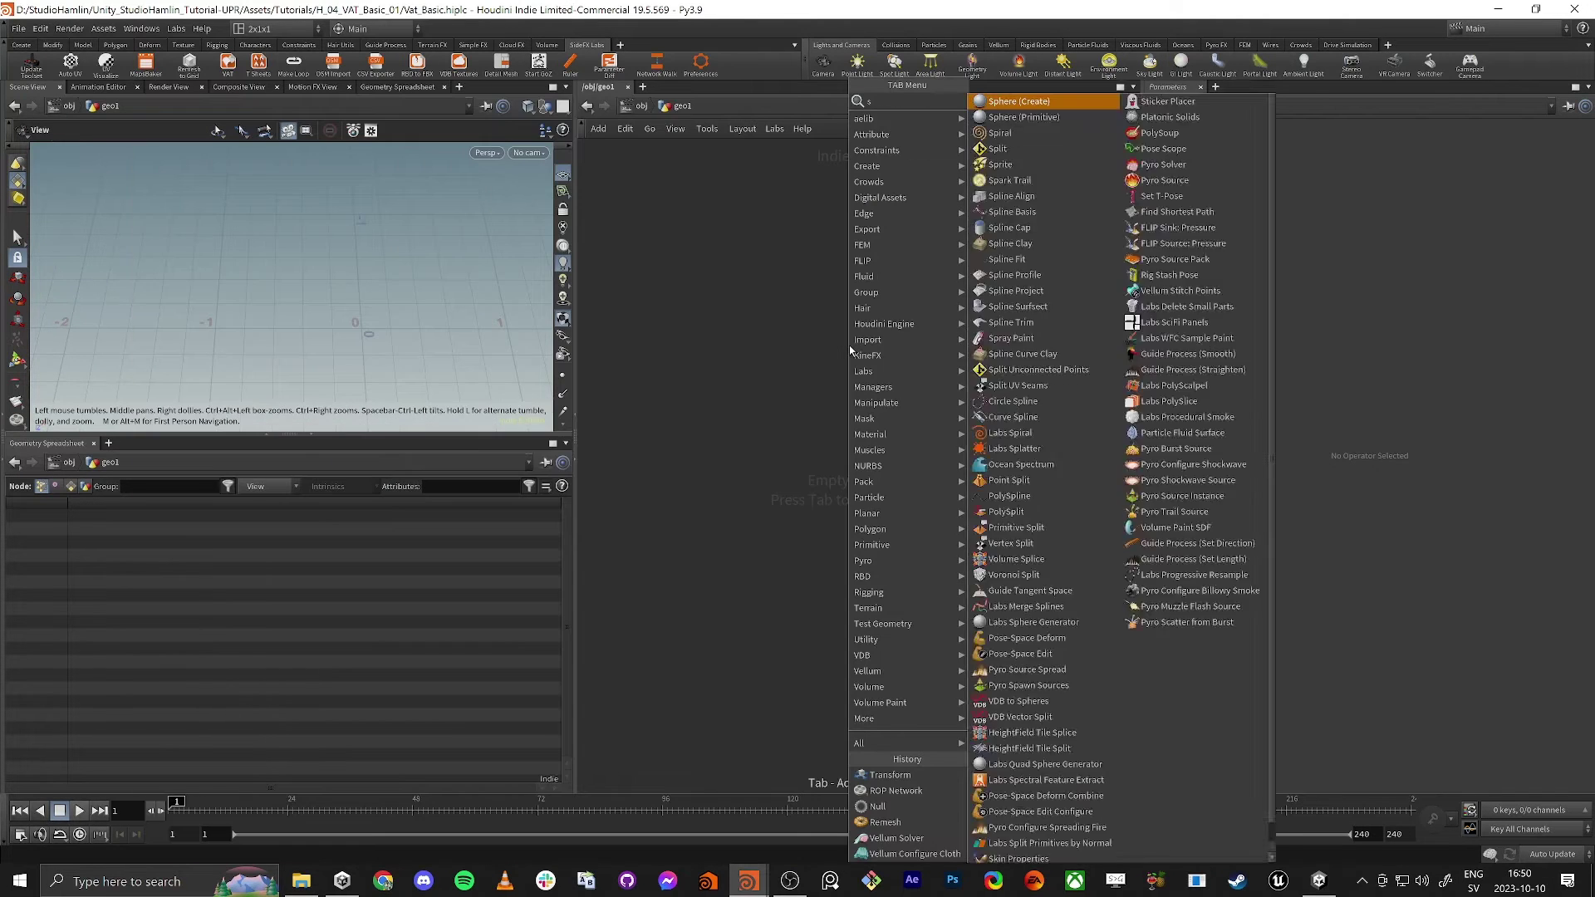
key("Return")
left_click(848, 350)
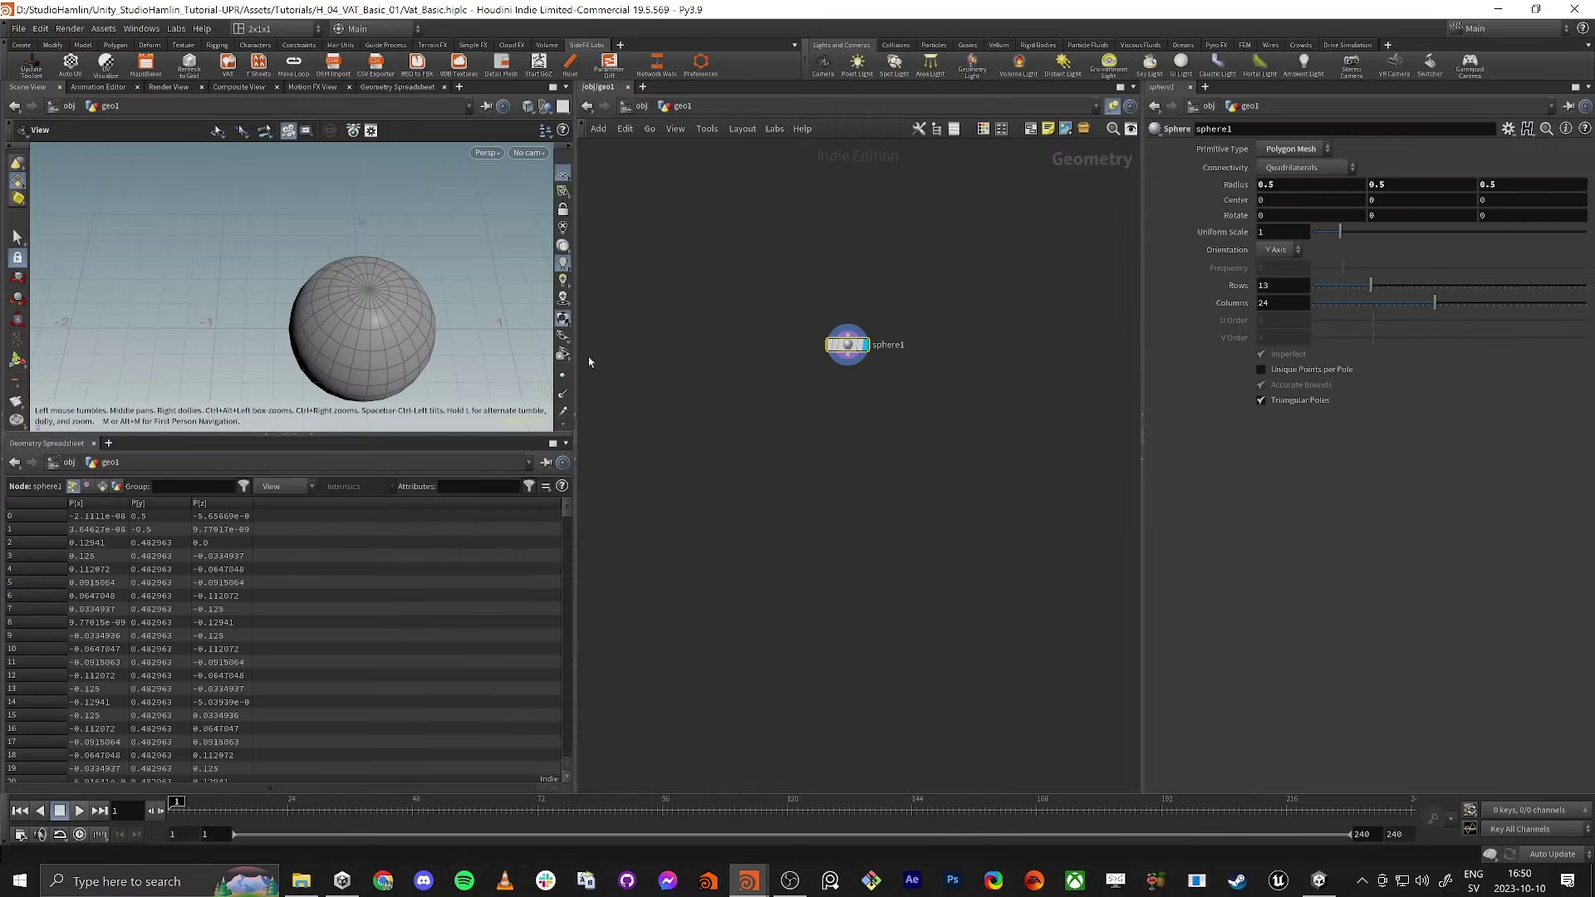
scroll(282, 288, "down", 5)
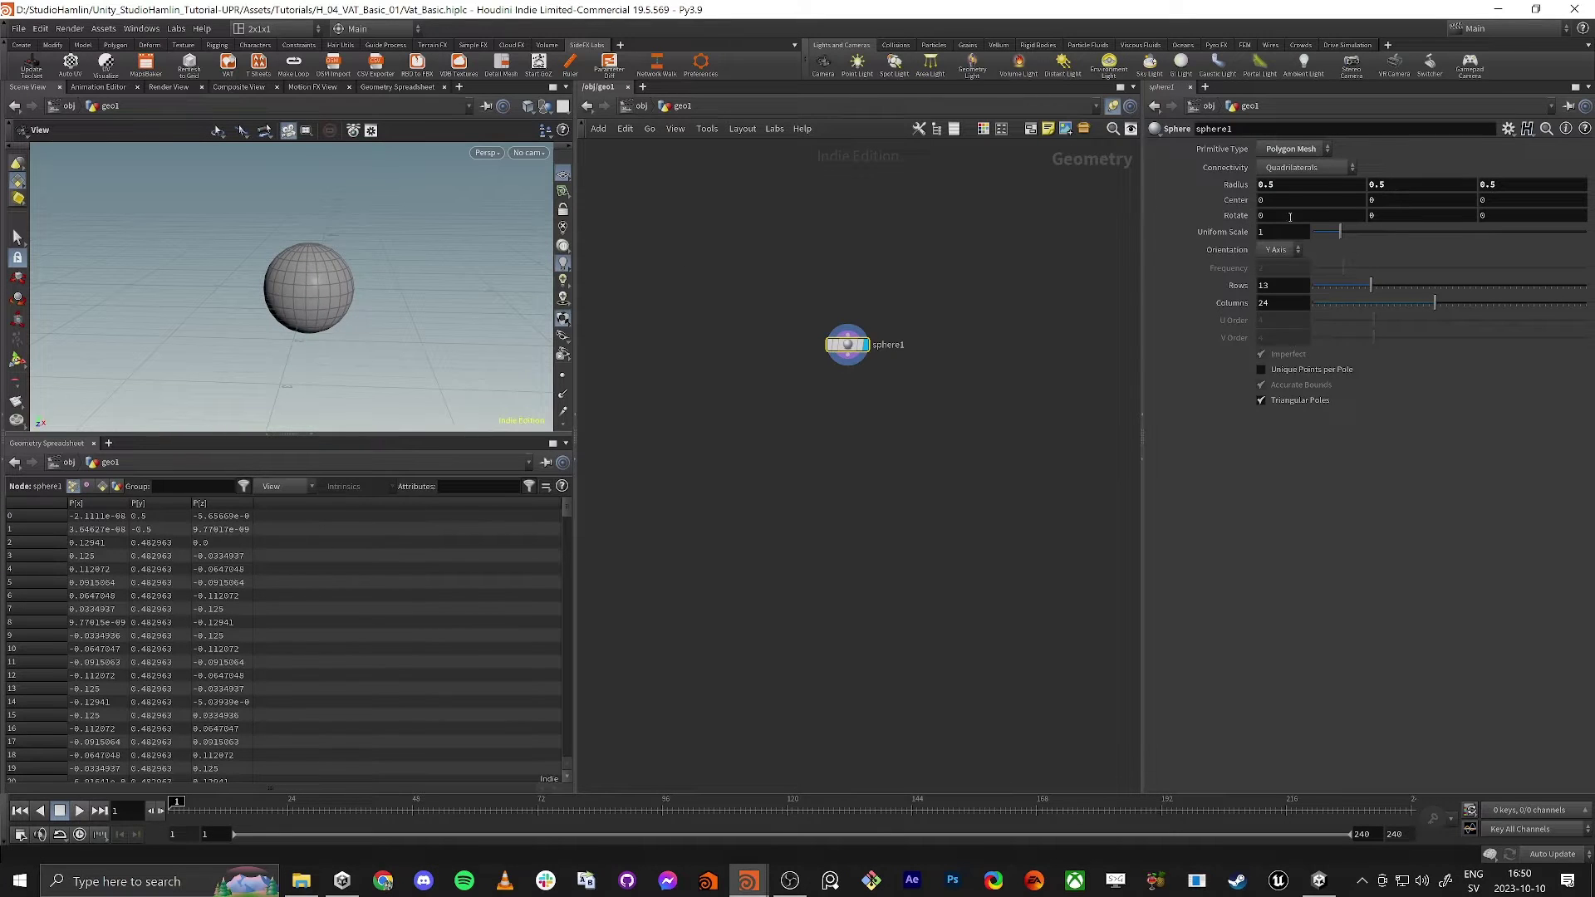
middle_click_drag(1393, 204, 1503, 225)
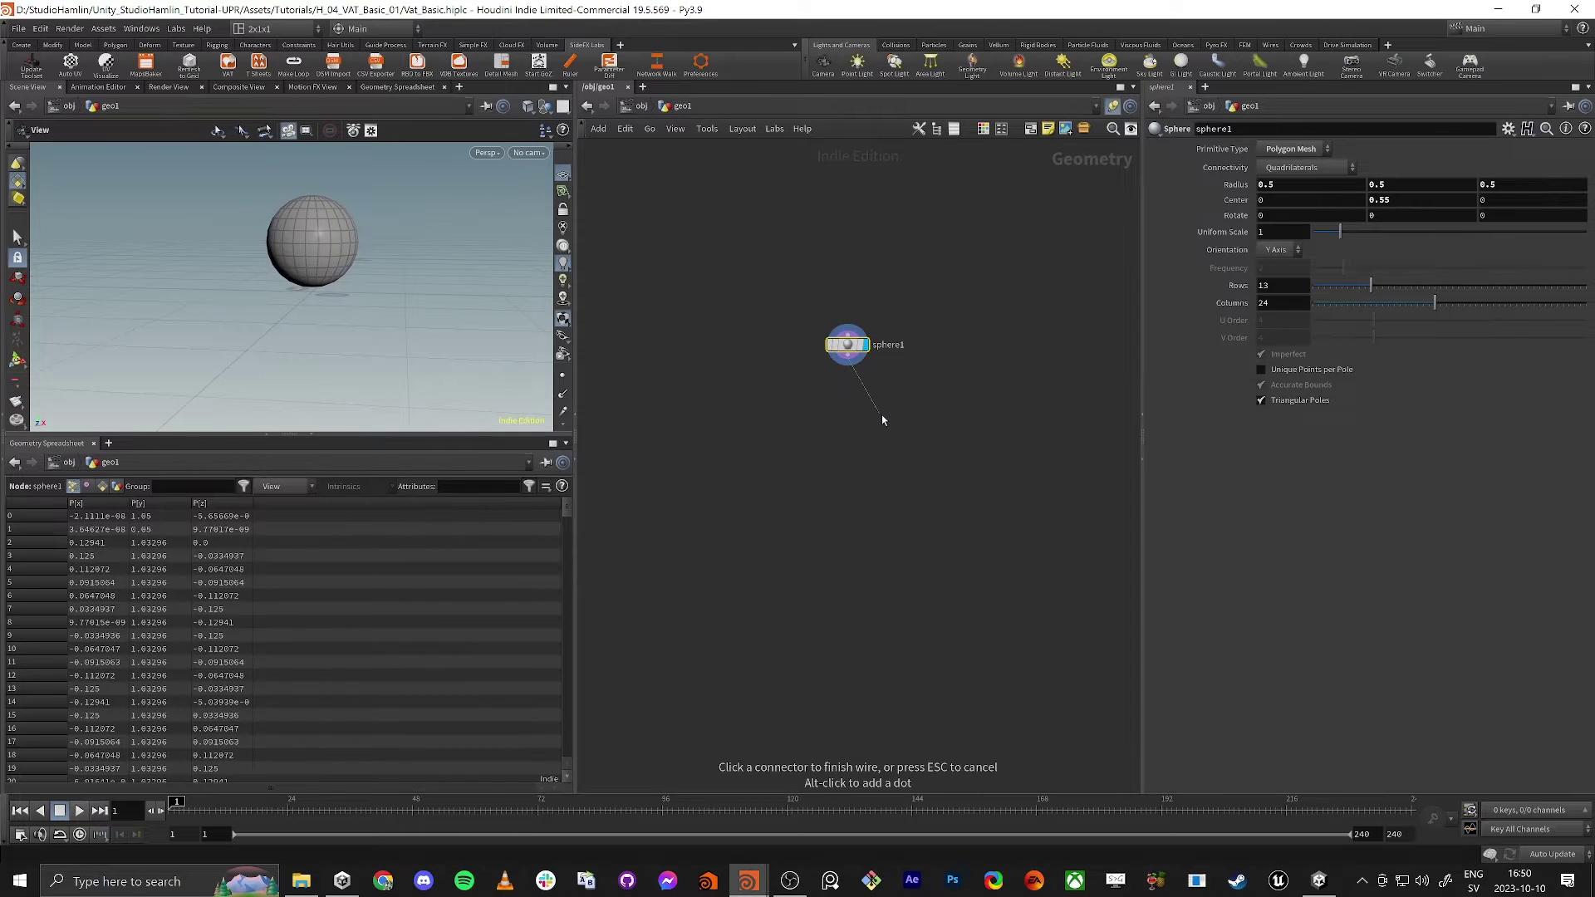
Add a Vellum Configure Cloth node fed by the sphere and inspect its constraints in the viewport.
key("Tab")
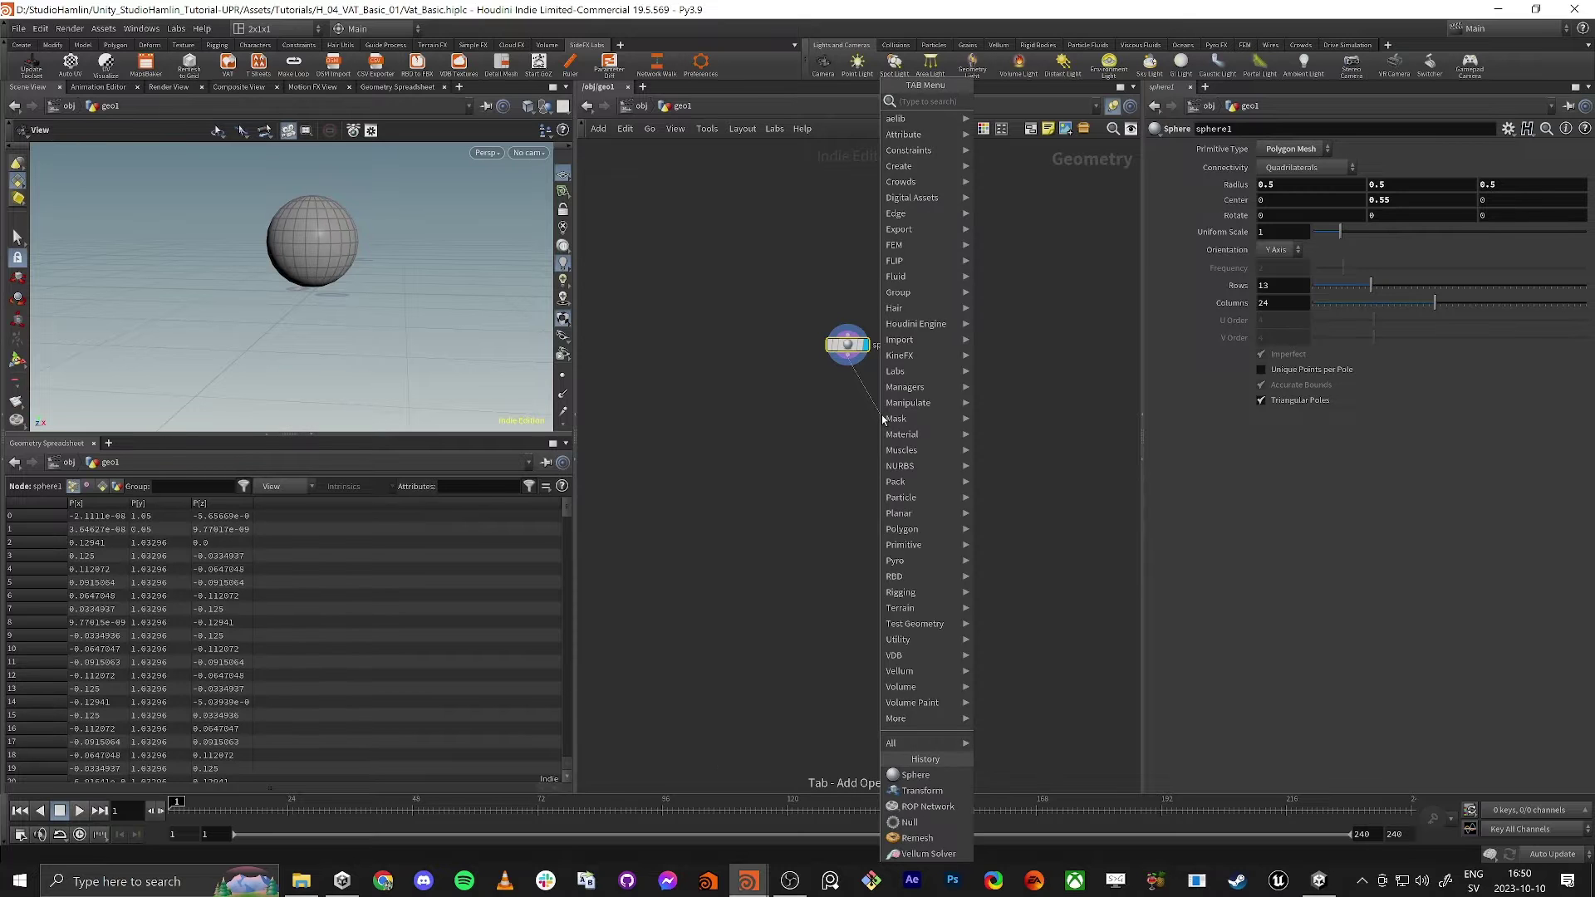
type("vellum")
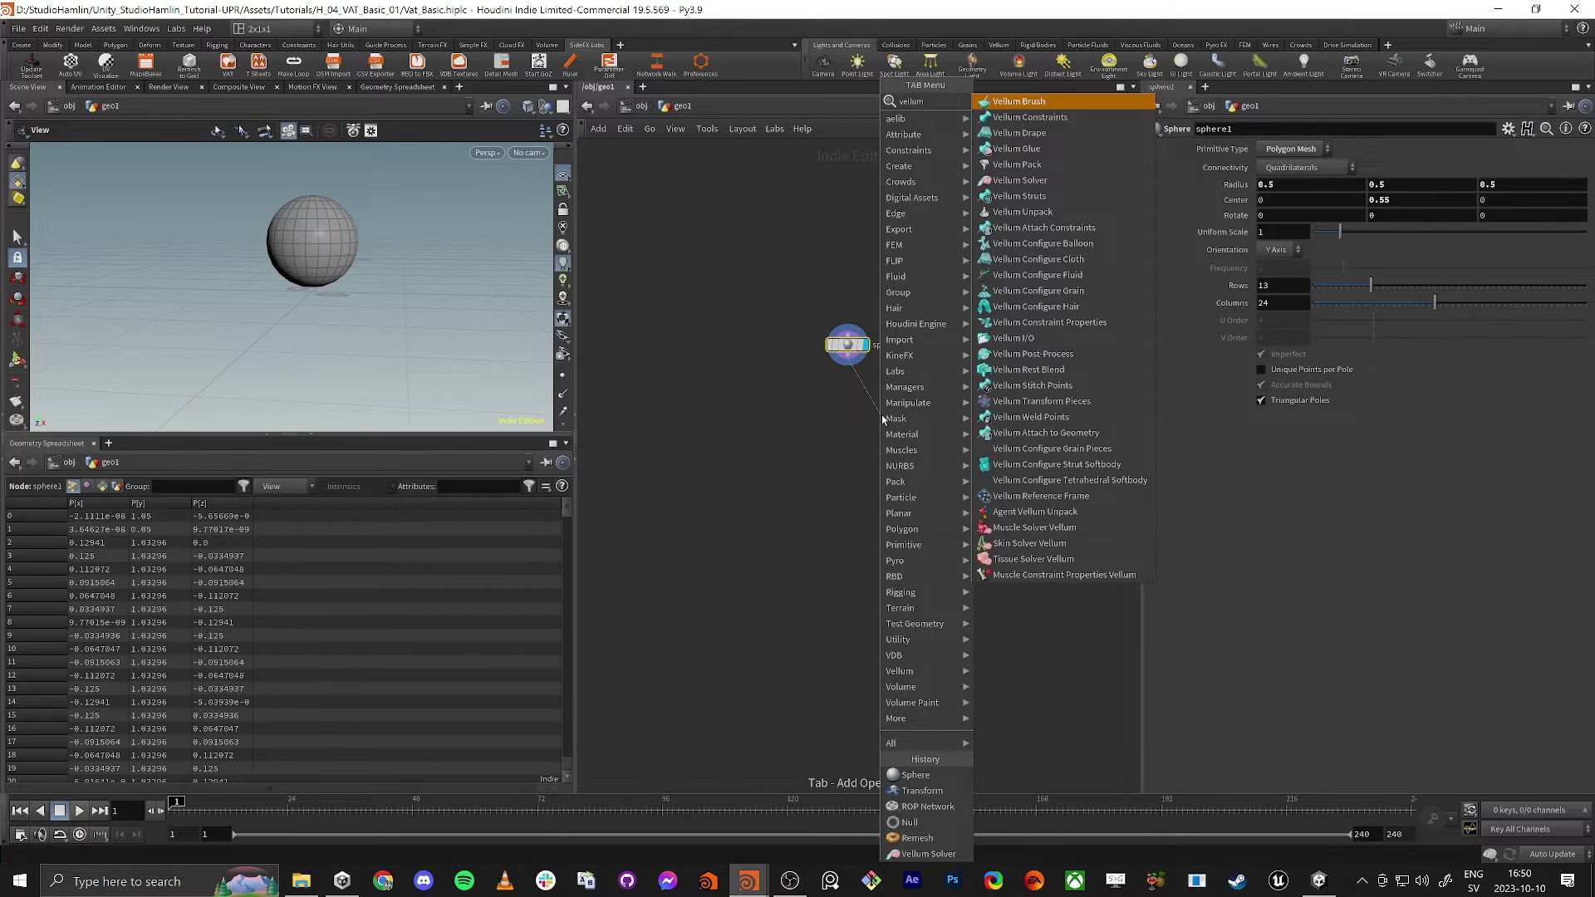
type(" clo")
key("Return")
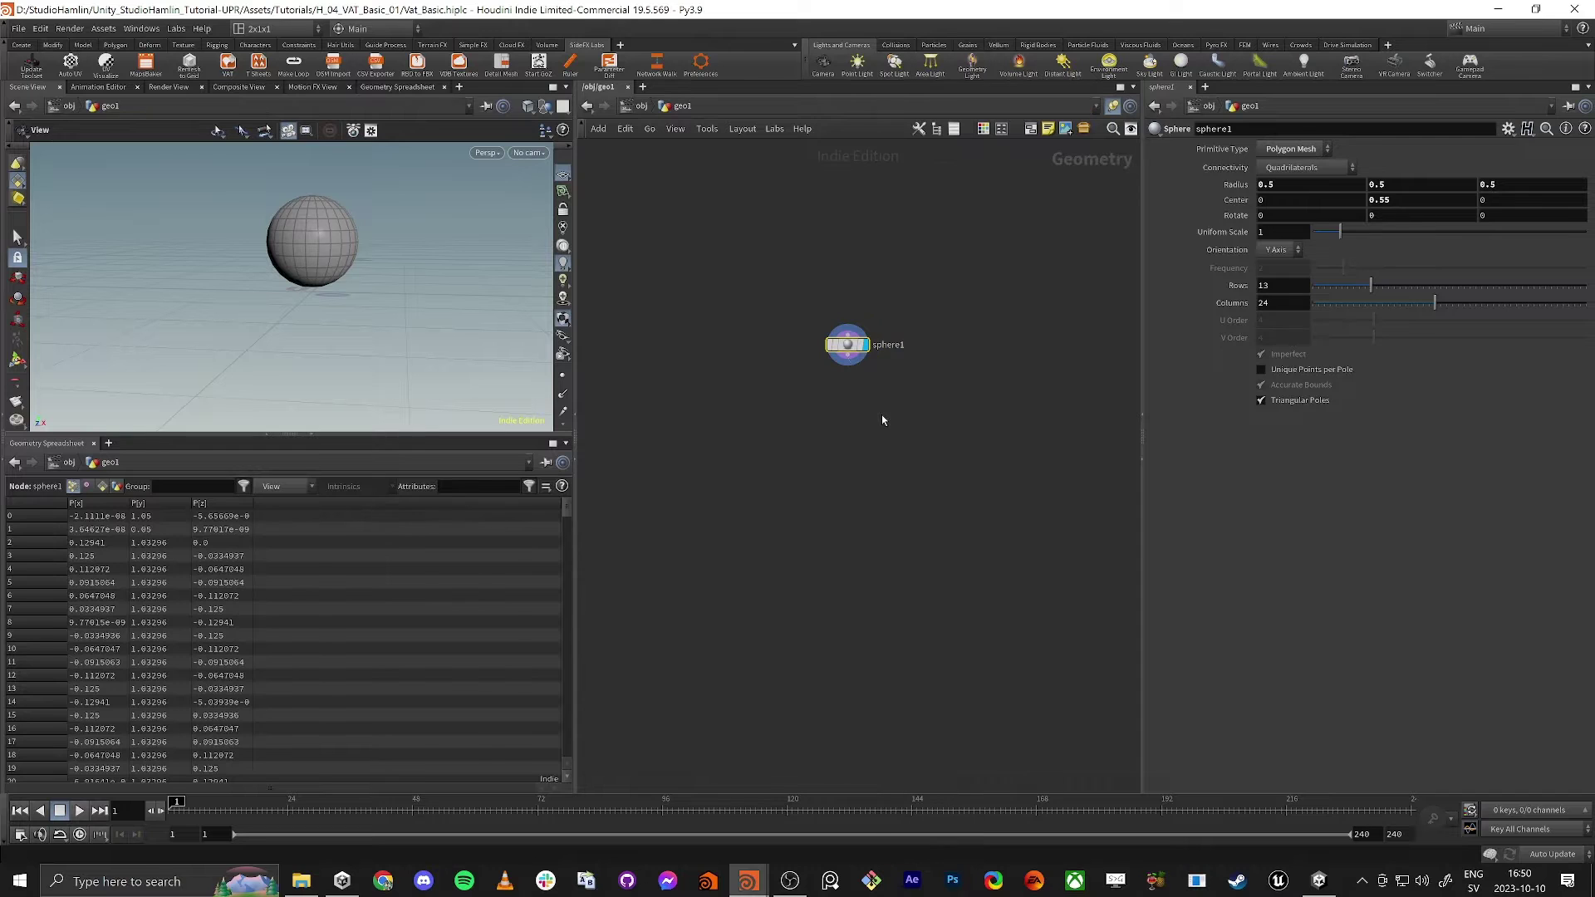
left_click(880, 415)
scroll(918, 417, "up", 3)
left_click(916, 423)
left_click_drag(881, 427, 829, 414)
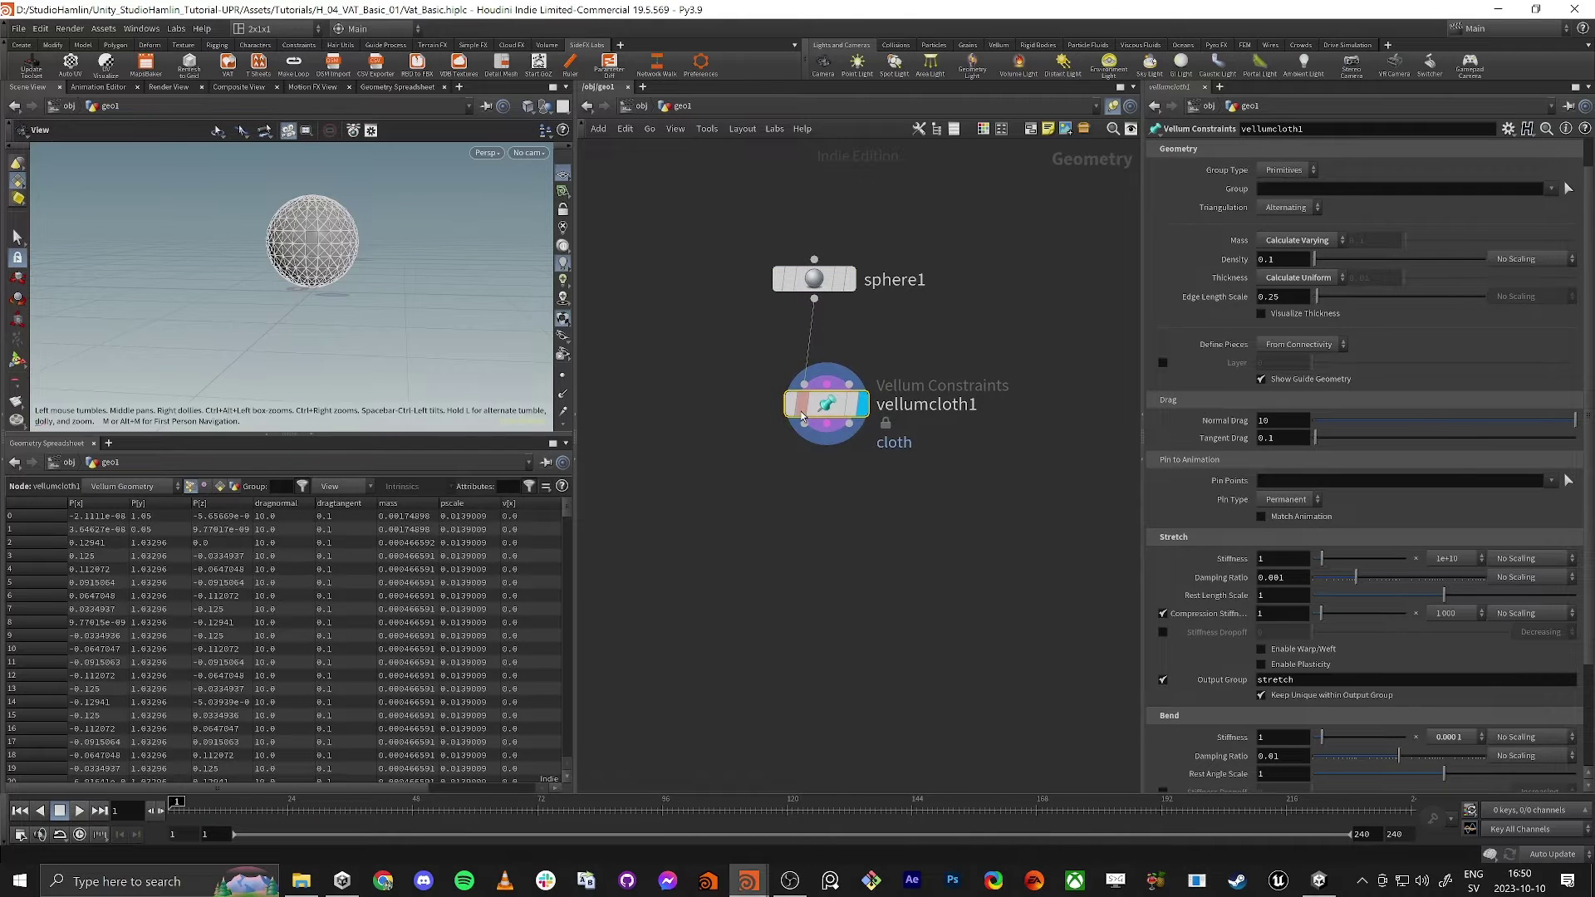
mouse_move(846, 404)
scroll(409, 252, "up", 3)
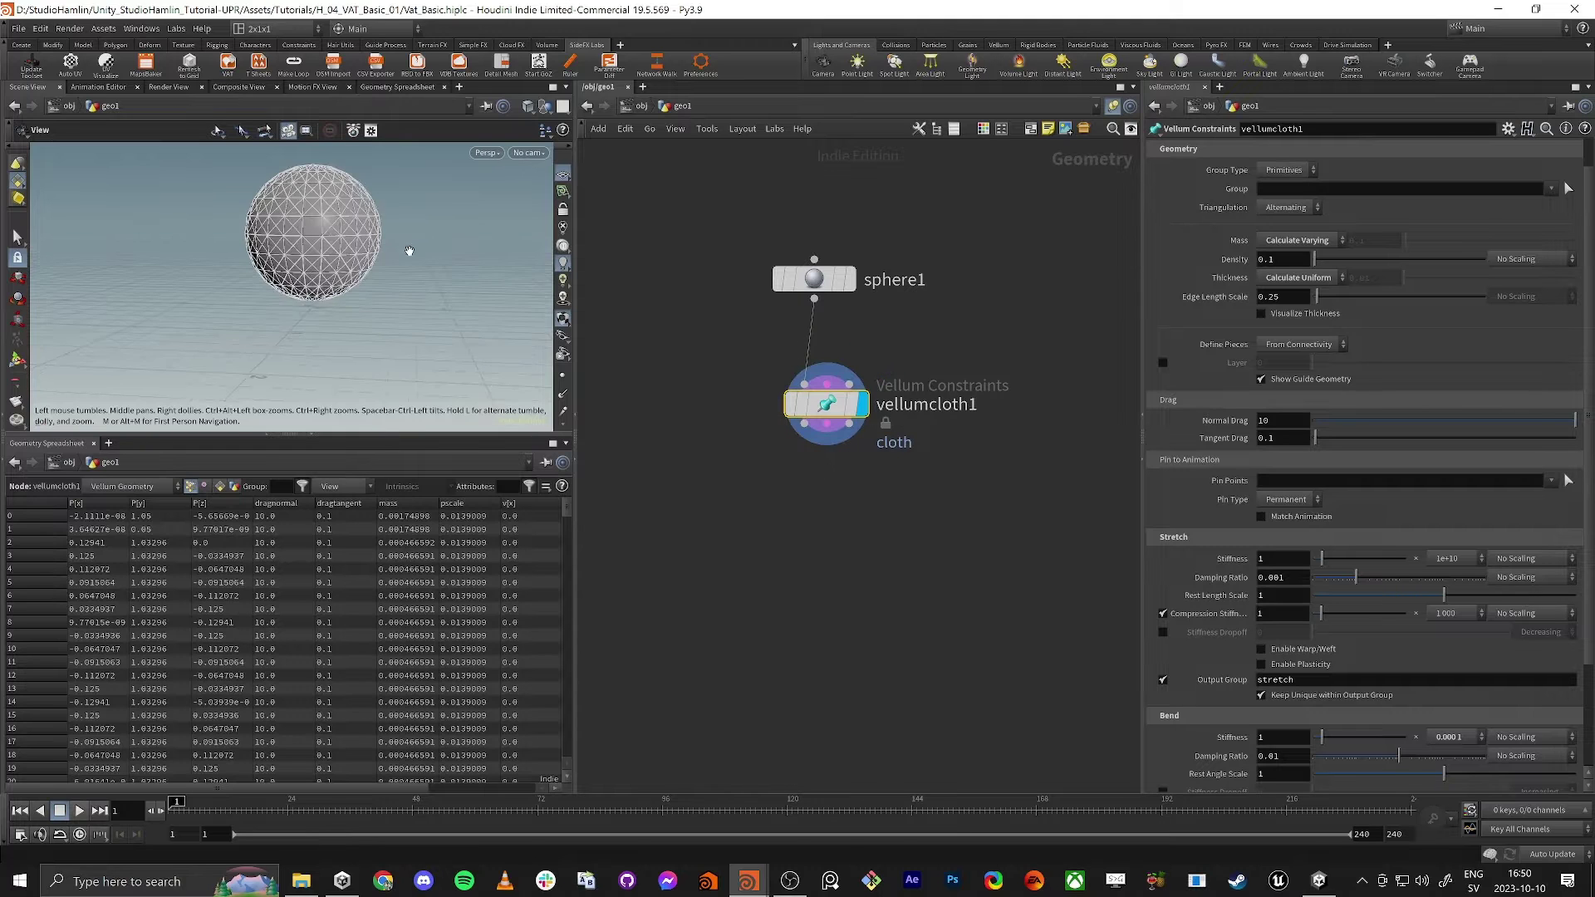
left_click_drag(409, 252, 330, 293)
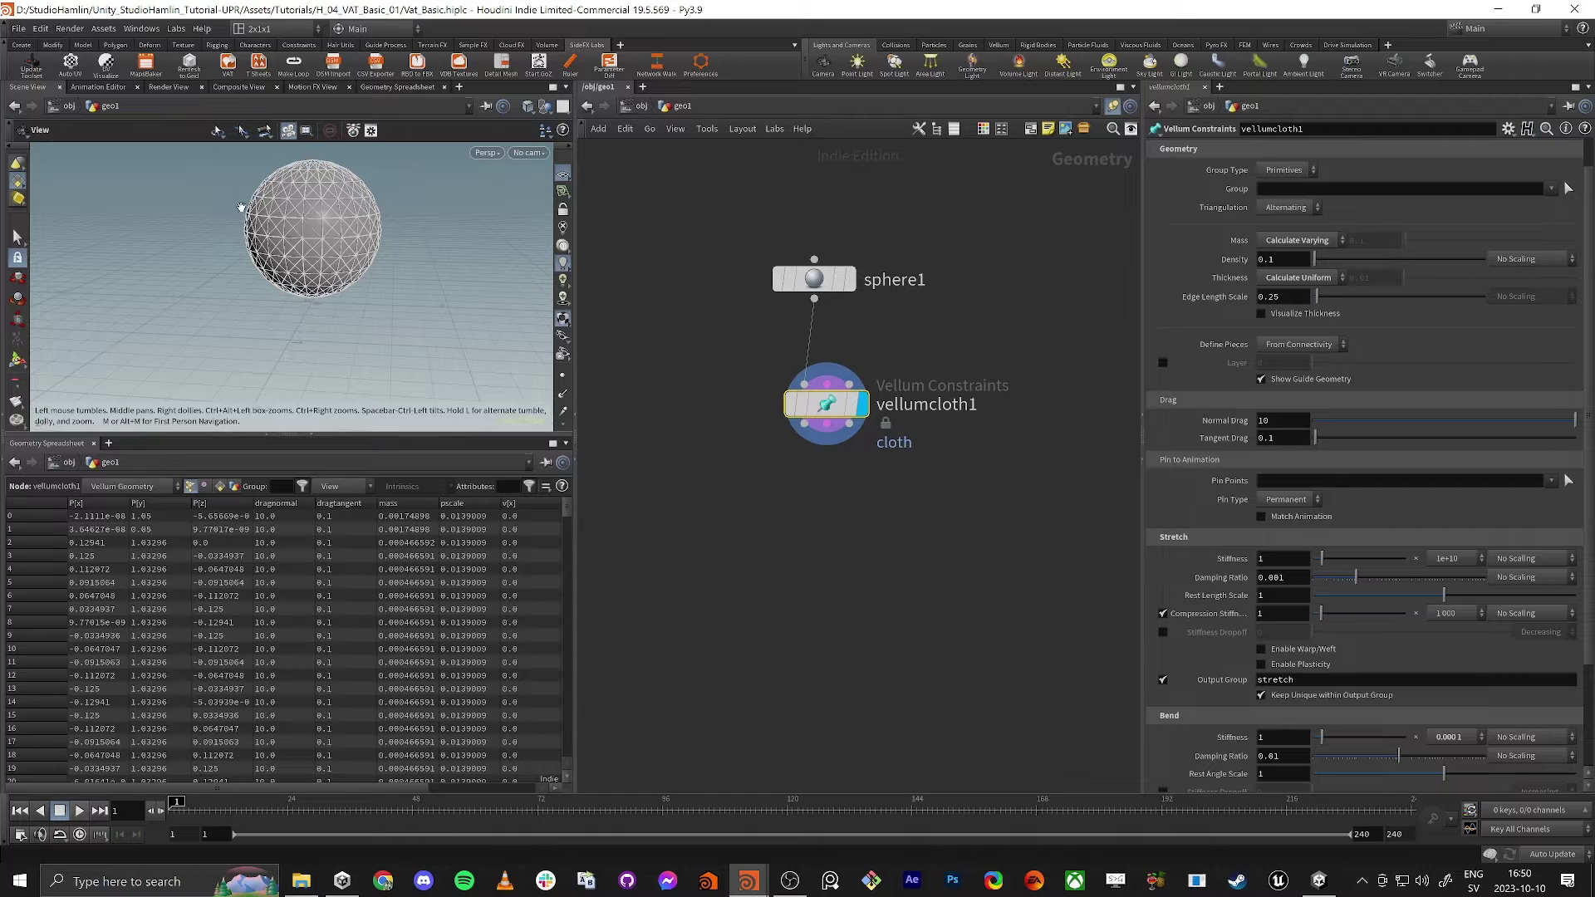
Add a Vellum Solver wired to the cloth node's outputs, with Ground Position enabled at 0, 0, 0.
left_click(806, 505)
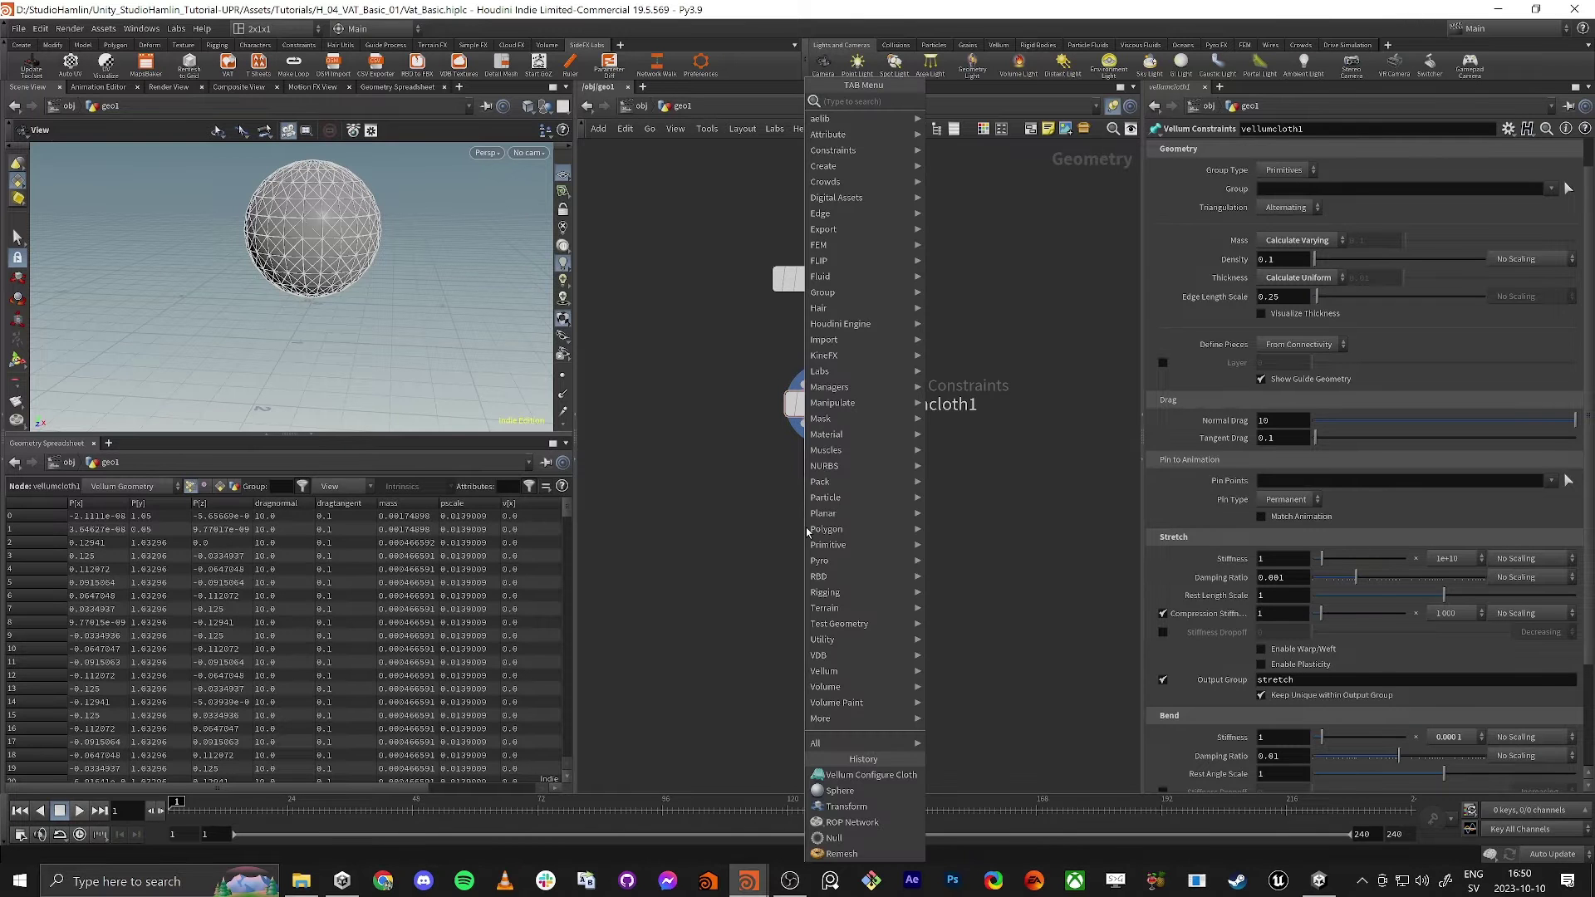
type("vell")
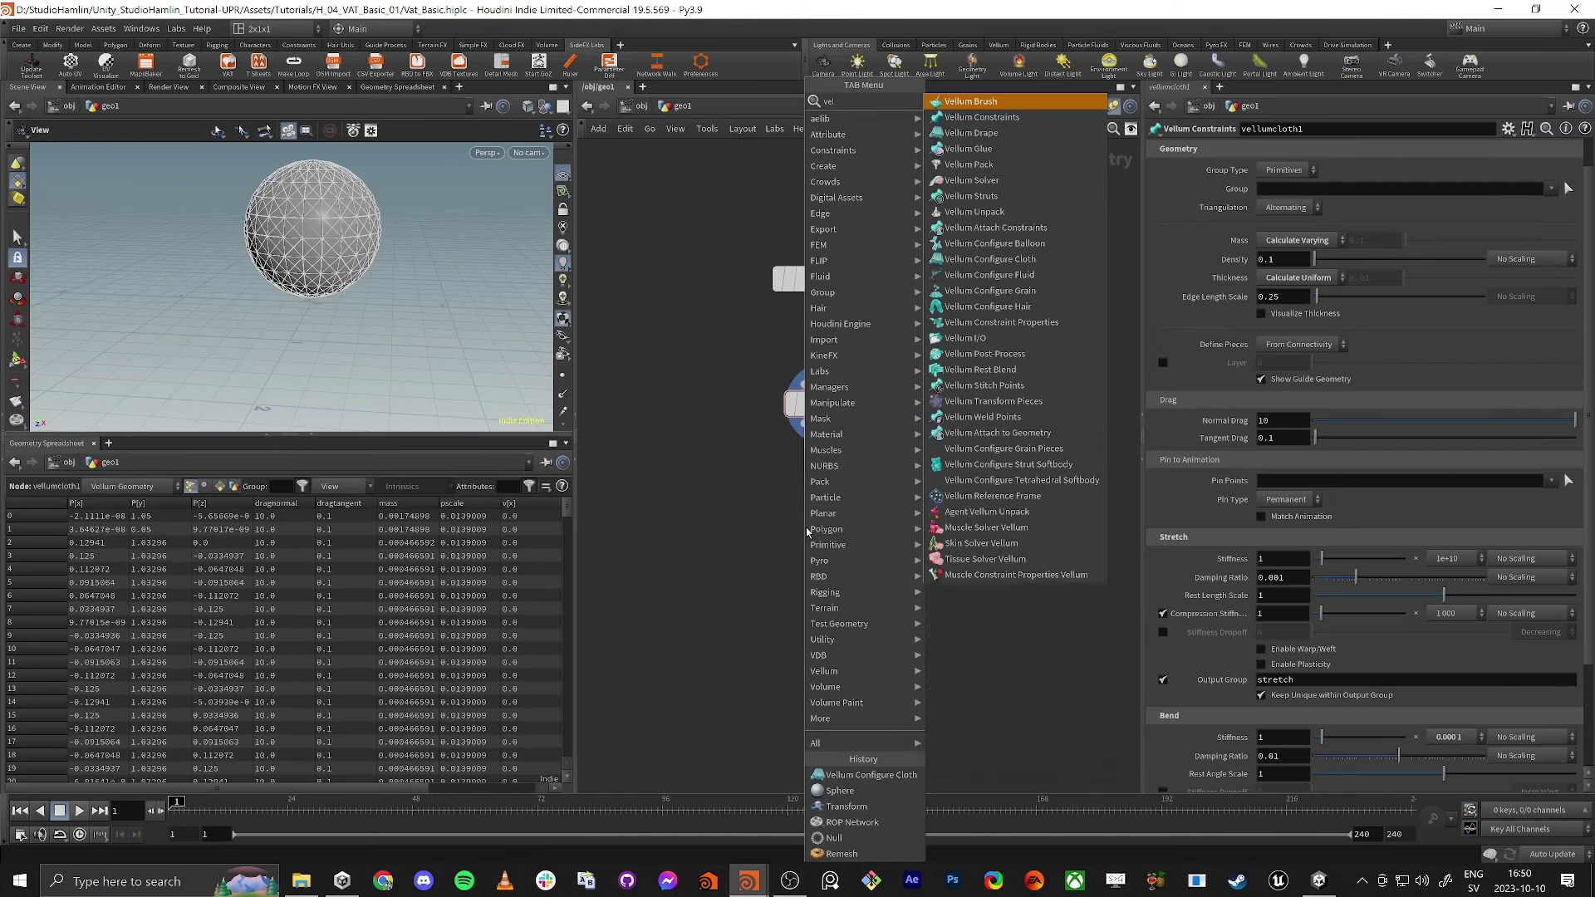
type("um so")
key("Return")
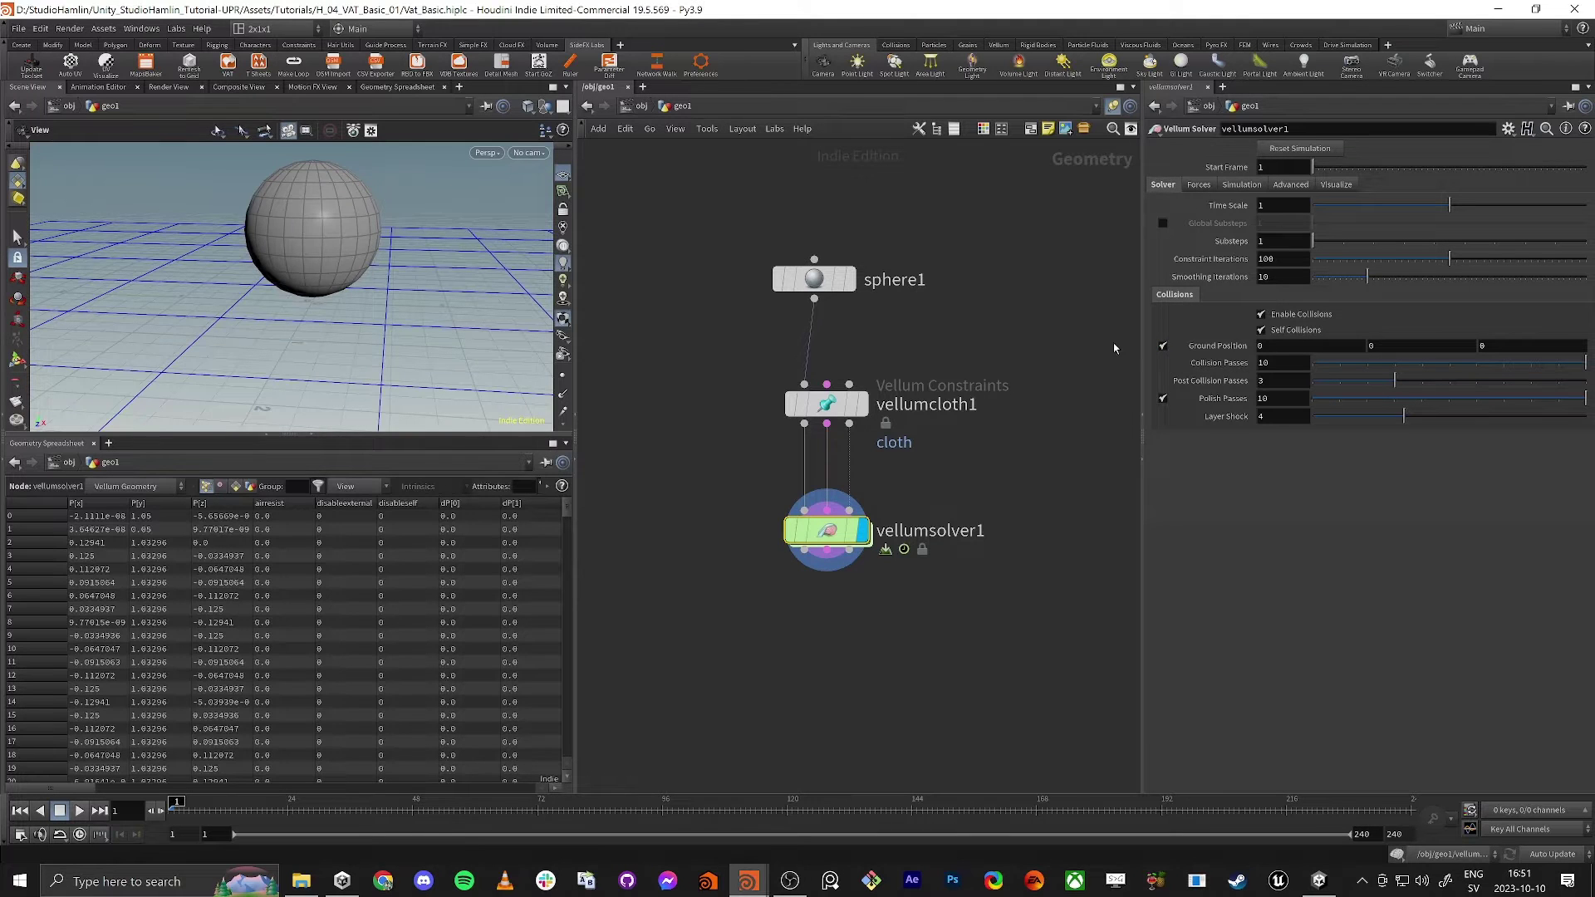
Play the cloth simulation up to frame 59 and inspect how the sphere deforms on the ground.
left_click_drag(292, 286, 232, 271)
scroll(355, 297, "down", 3)
scroll(354, 297, "down", 3)
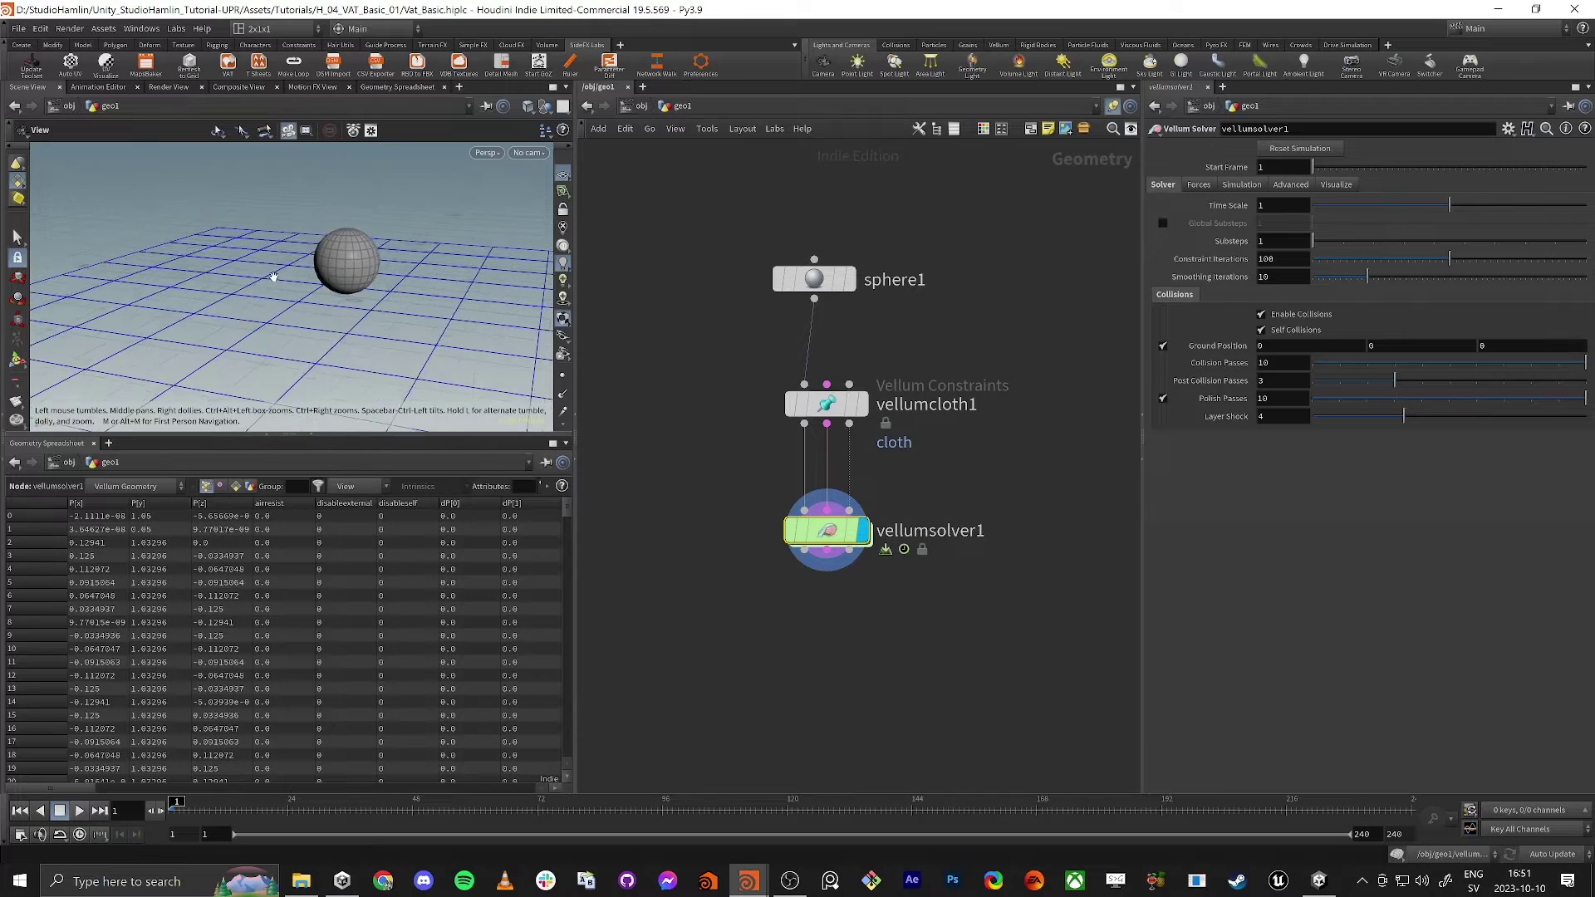
middle_click_drag(275, 276, 217, 289)
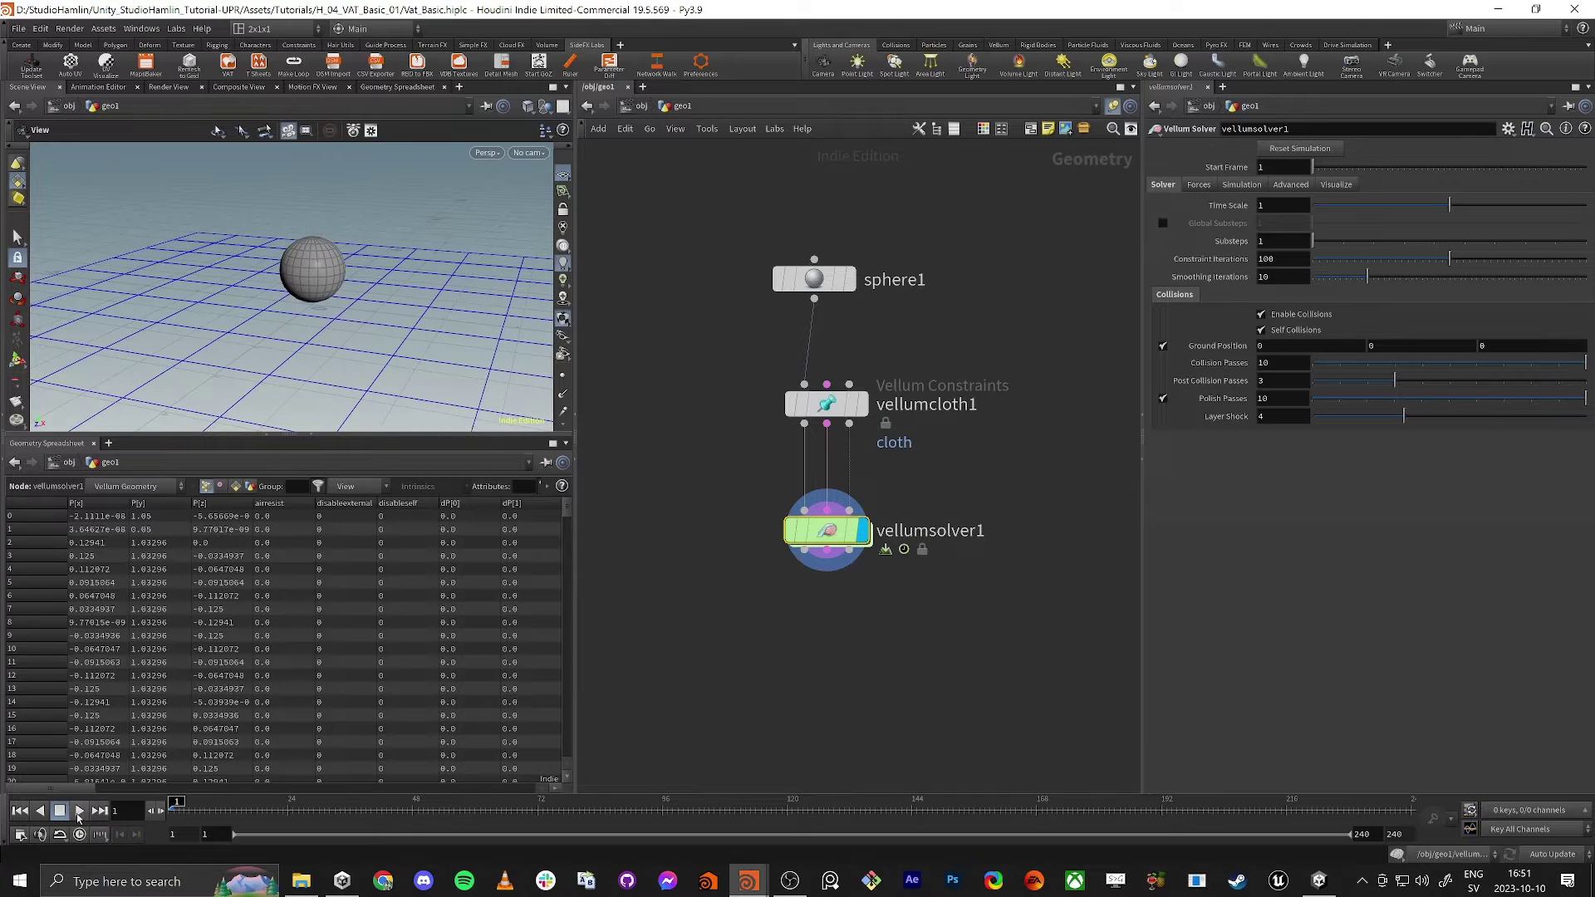
left_click(79, 812)
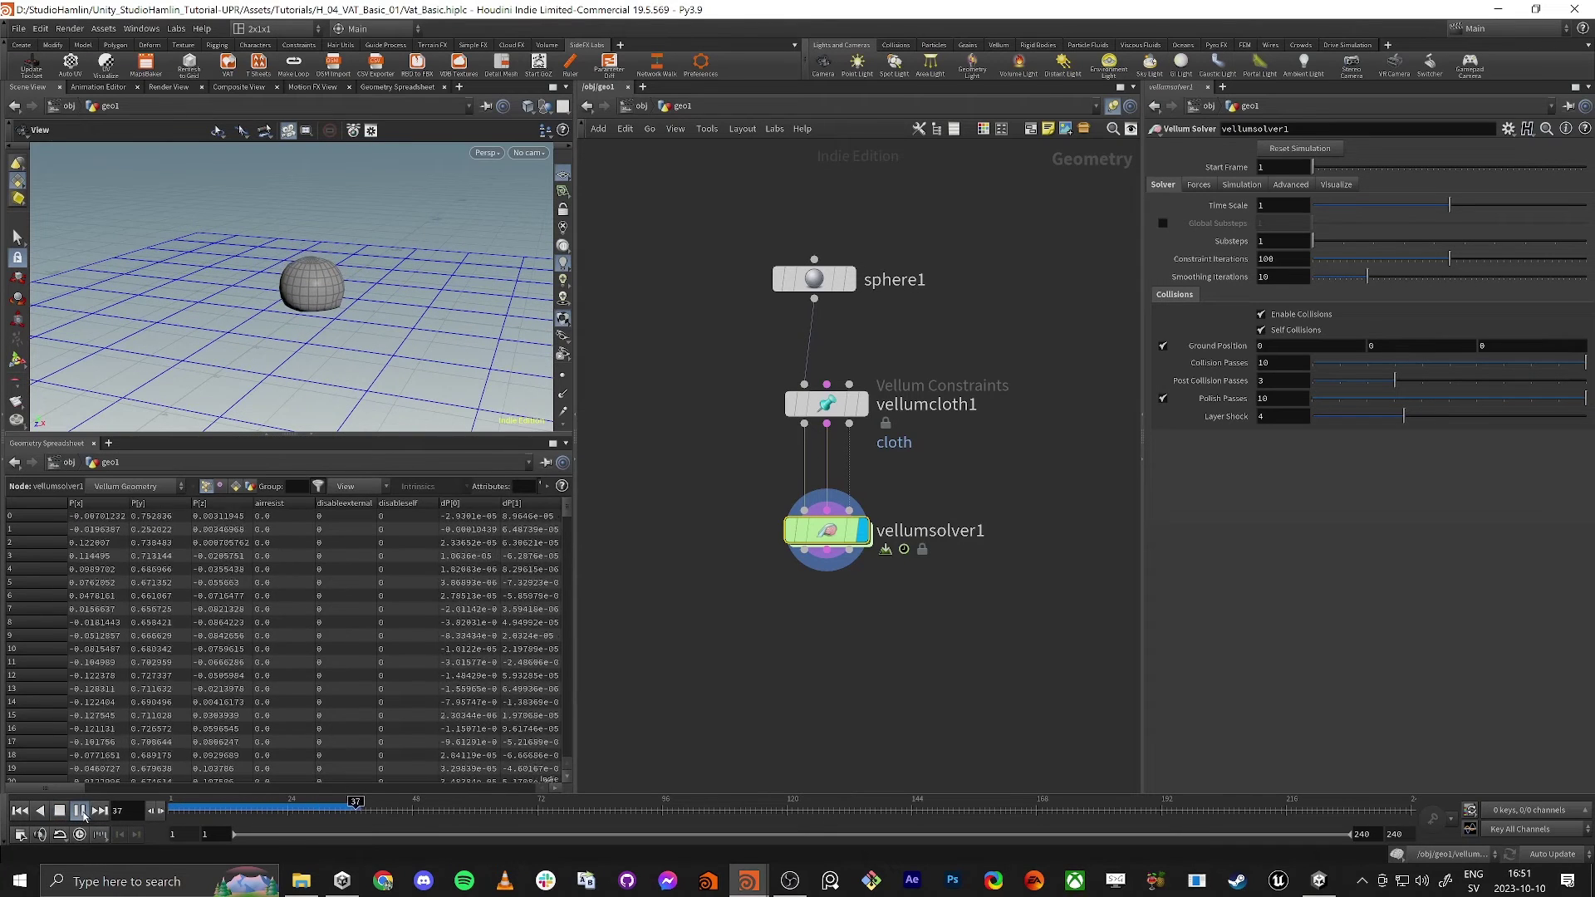
left_click(78, 812)
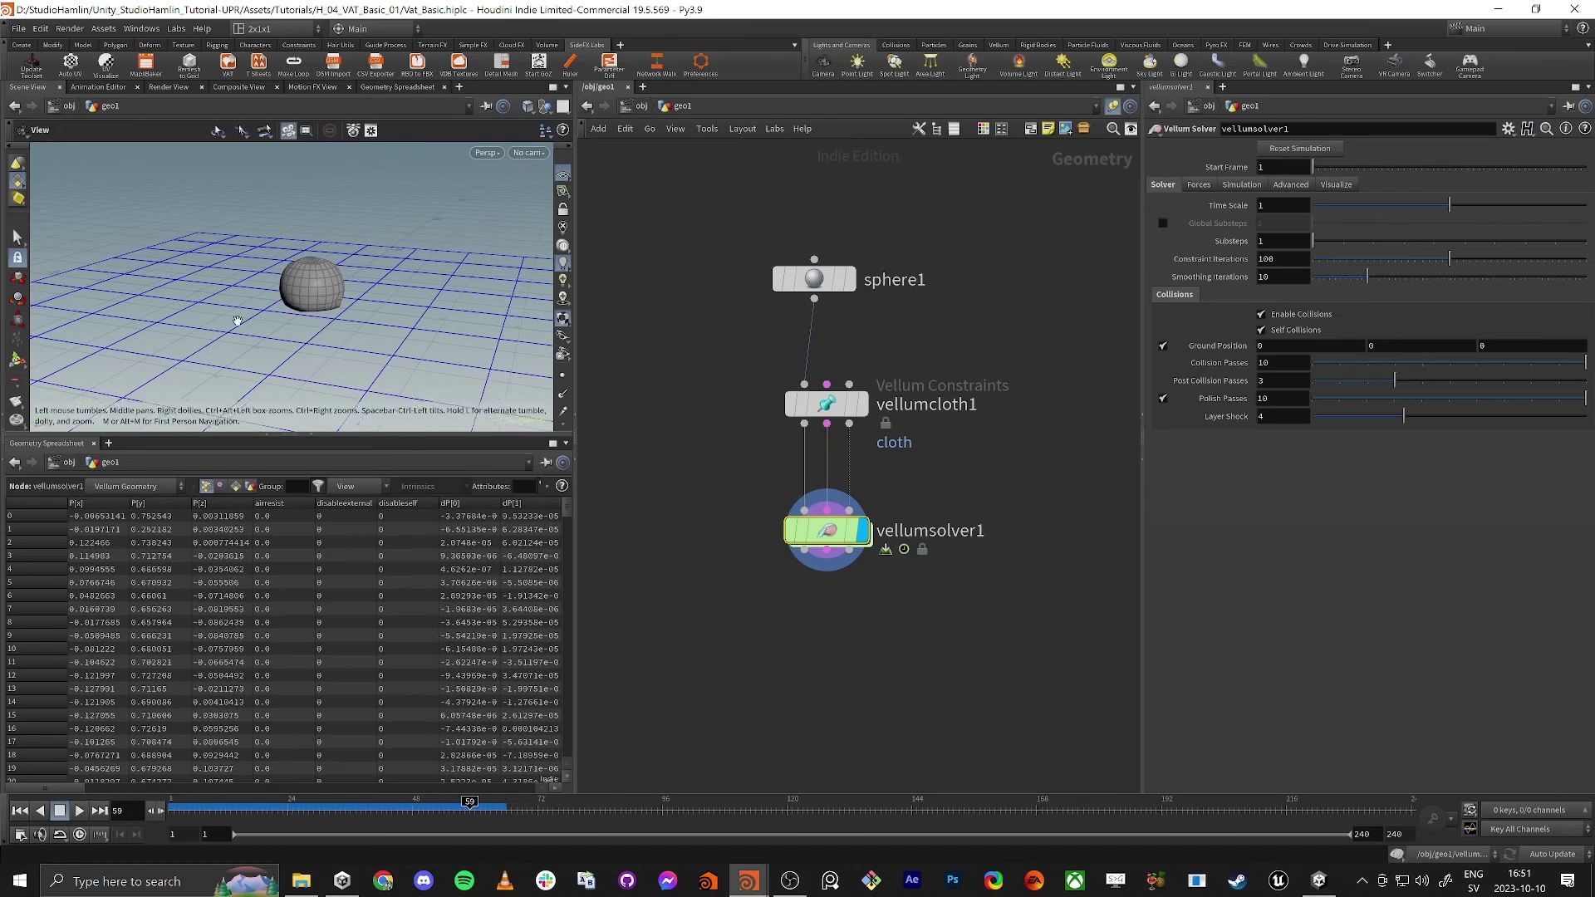
scroll(238, 321, "up", 5)
left_click_drag(237, 320, 324, 240)
scroll(353, 262, "down", 6)
scroll(356, 270, "up", 4)
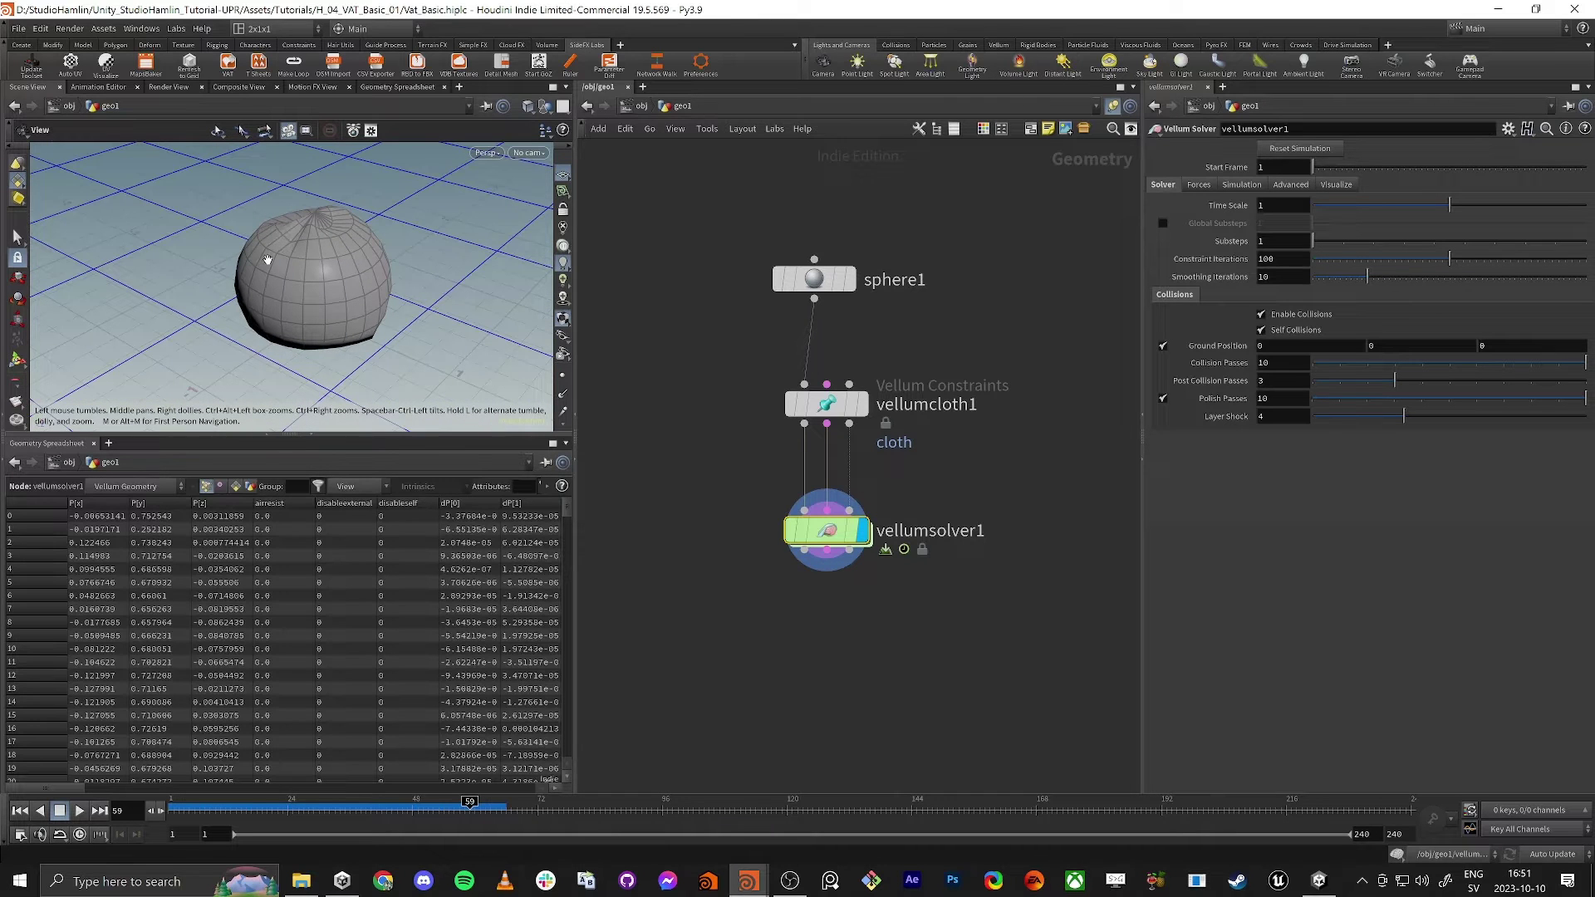
Make room below the sphere node, add a Remesh node fed by the sphere and display its result.
left_click_drag(816, 285, 820, 203)
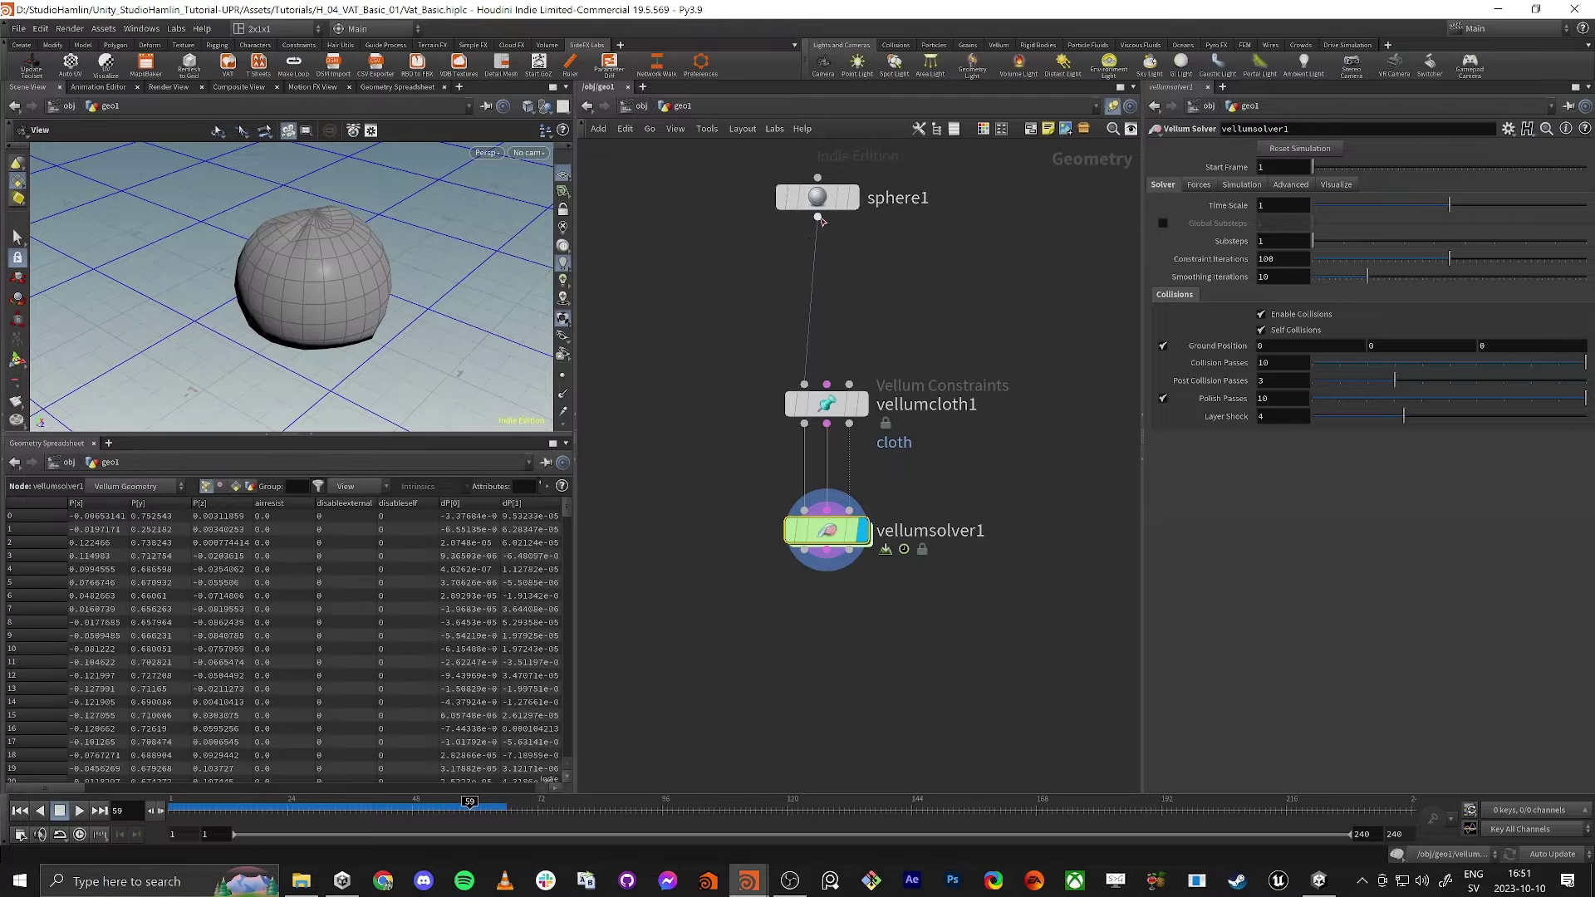
key("Tab")
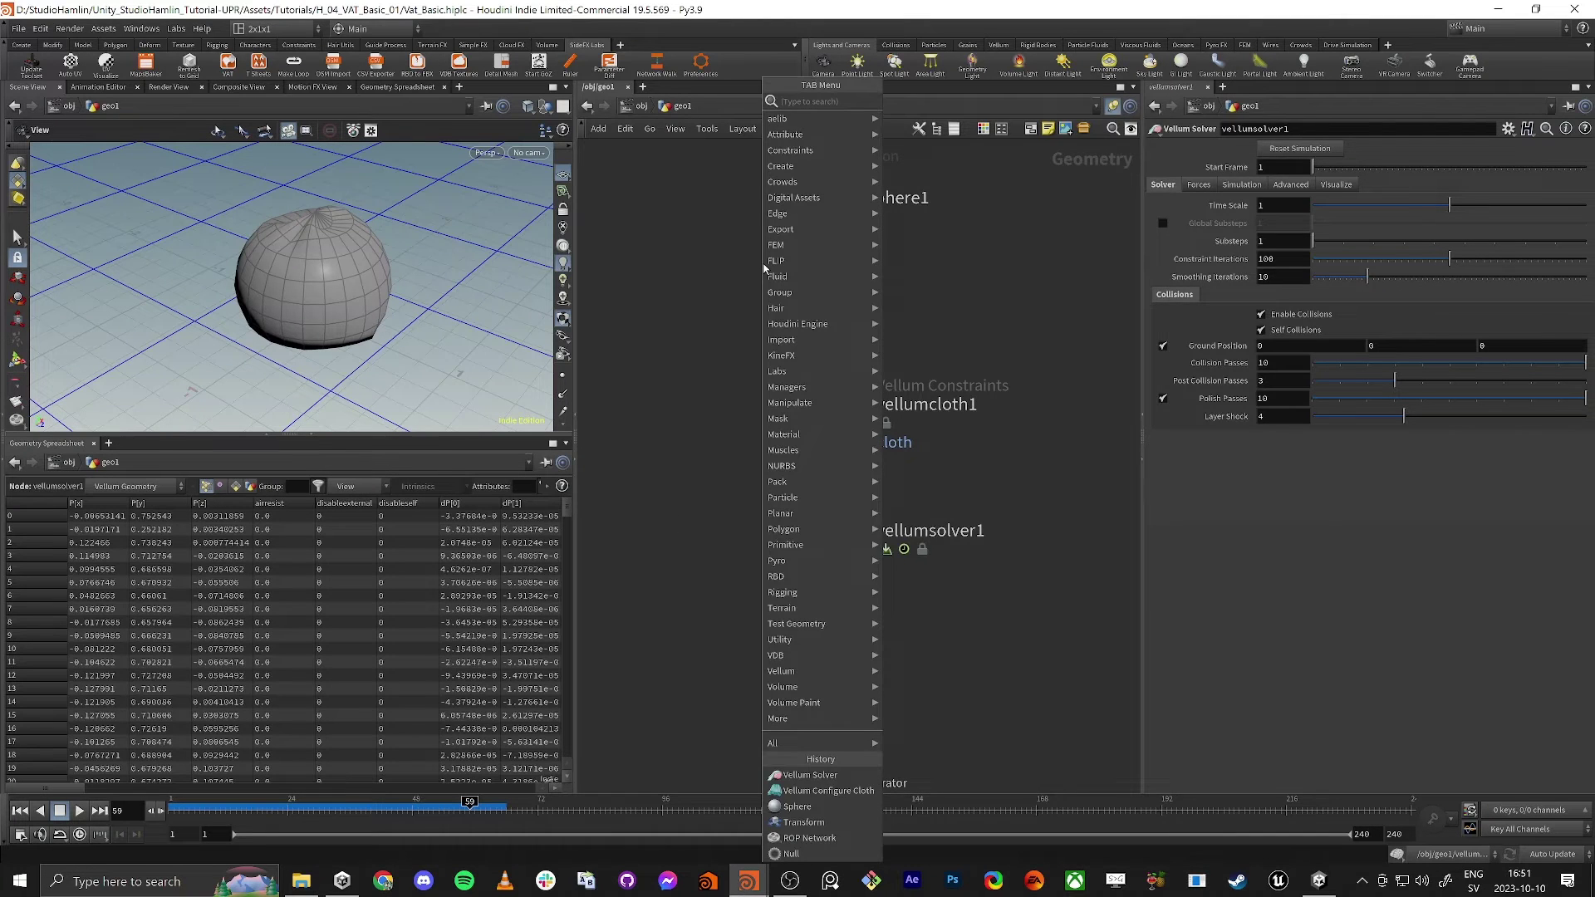
type("remesh")
key("Return")
left_click(763, 266)
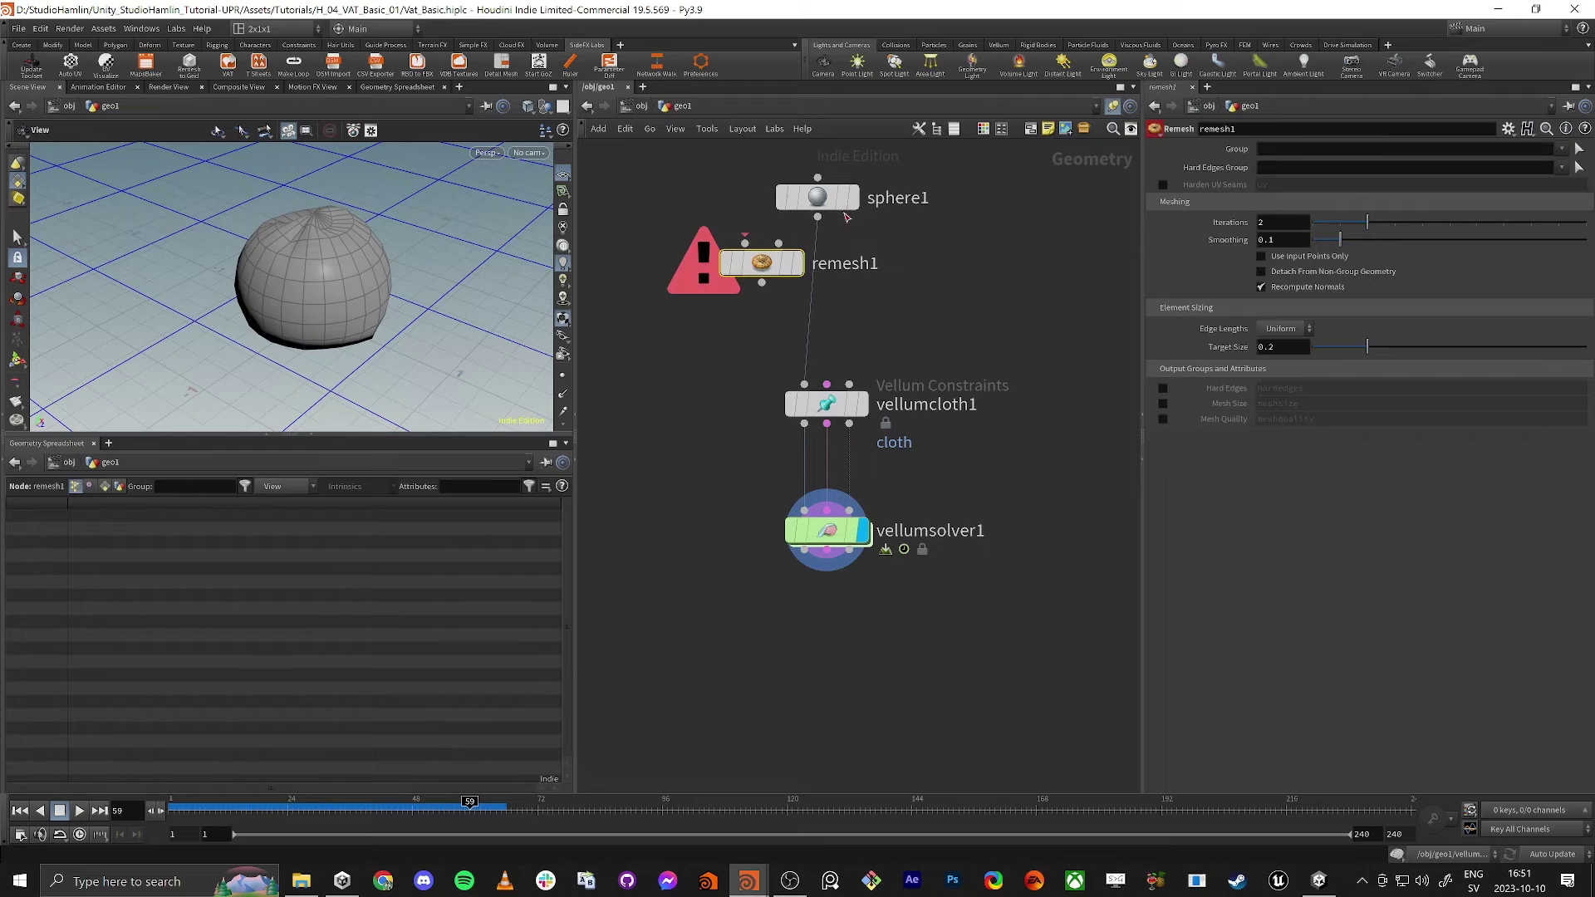
left_click_drag(819, 218, 745, 242)
left_click(797, 261)
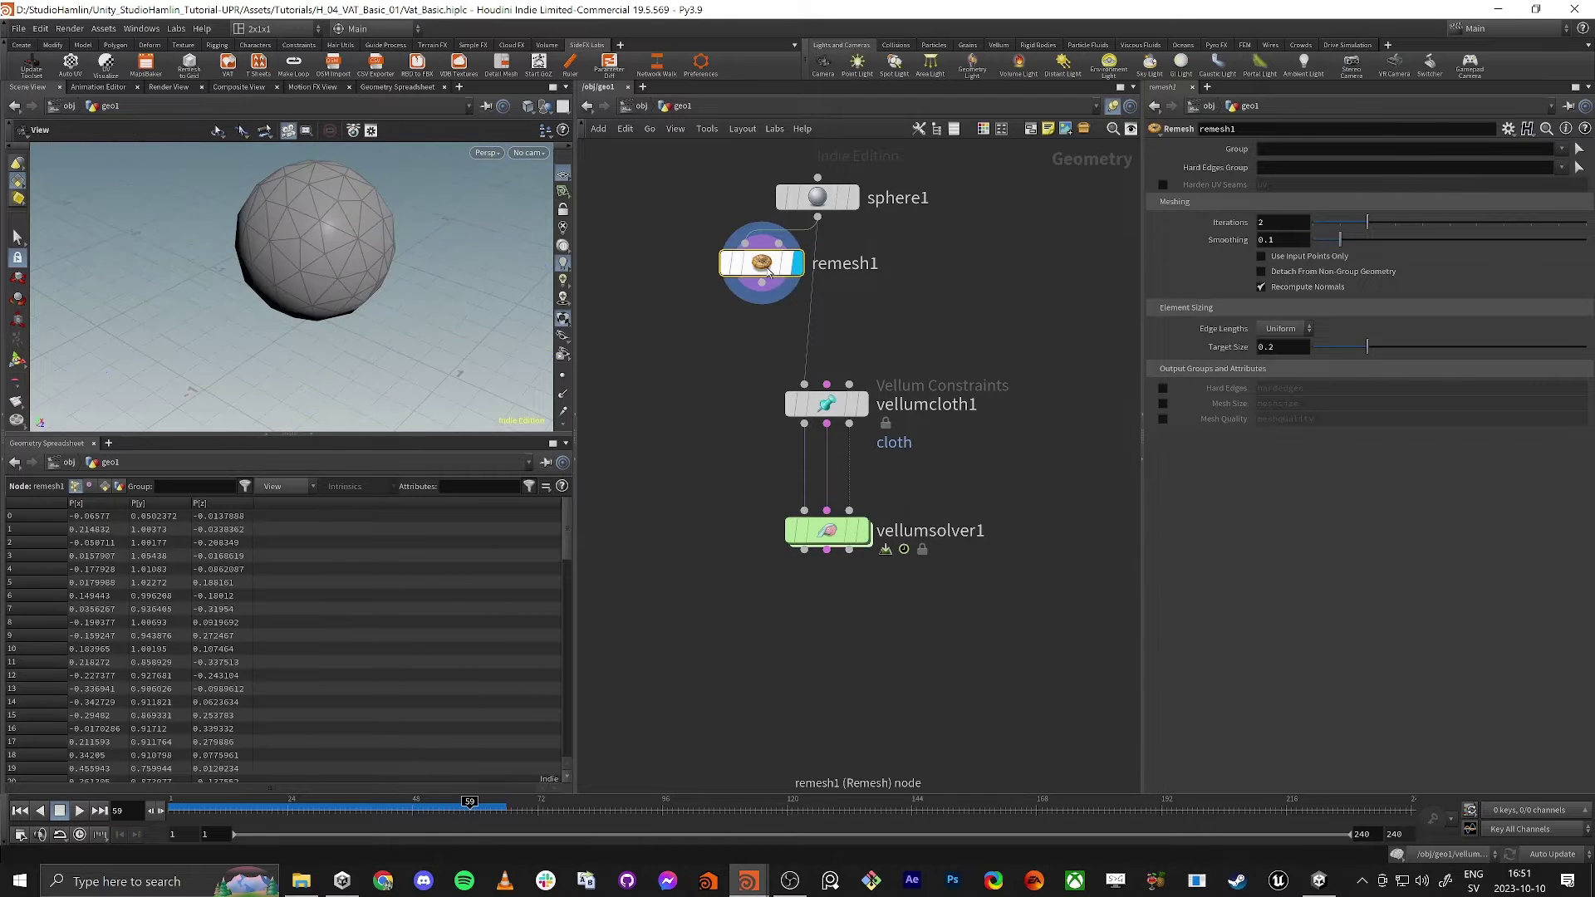
Set the remesh Target Size to 0.1, feed the remesh into the Vellum cloth node and display the solver.
type("1")
key("Return")
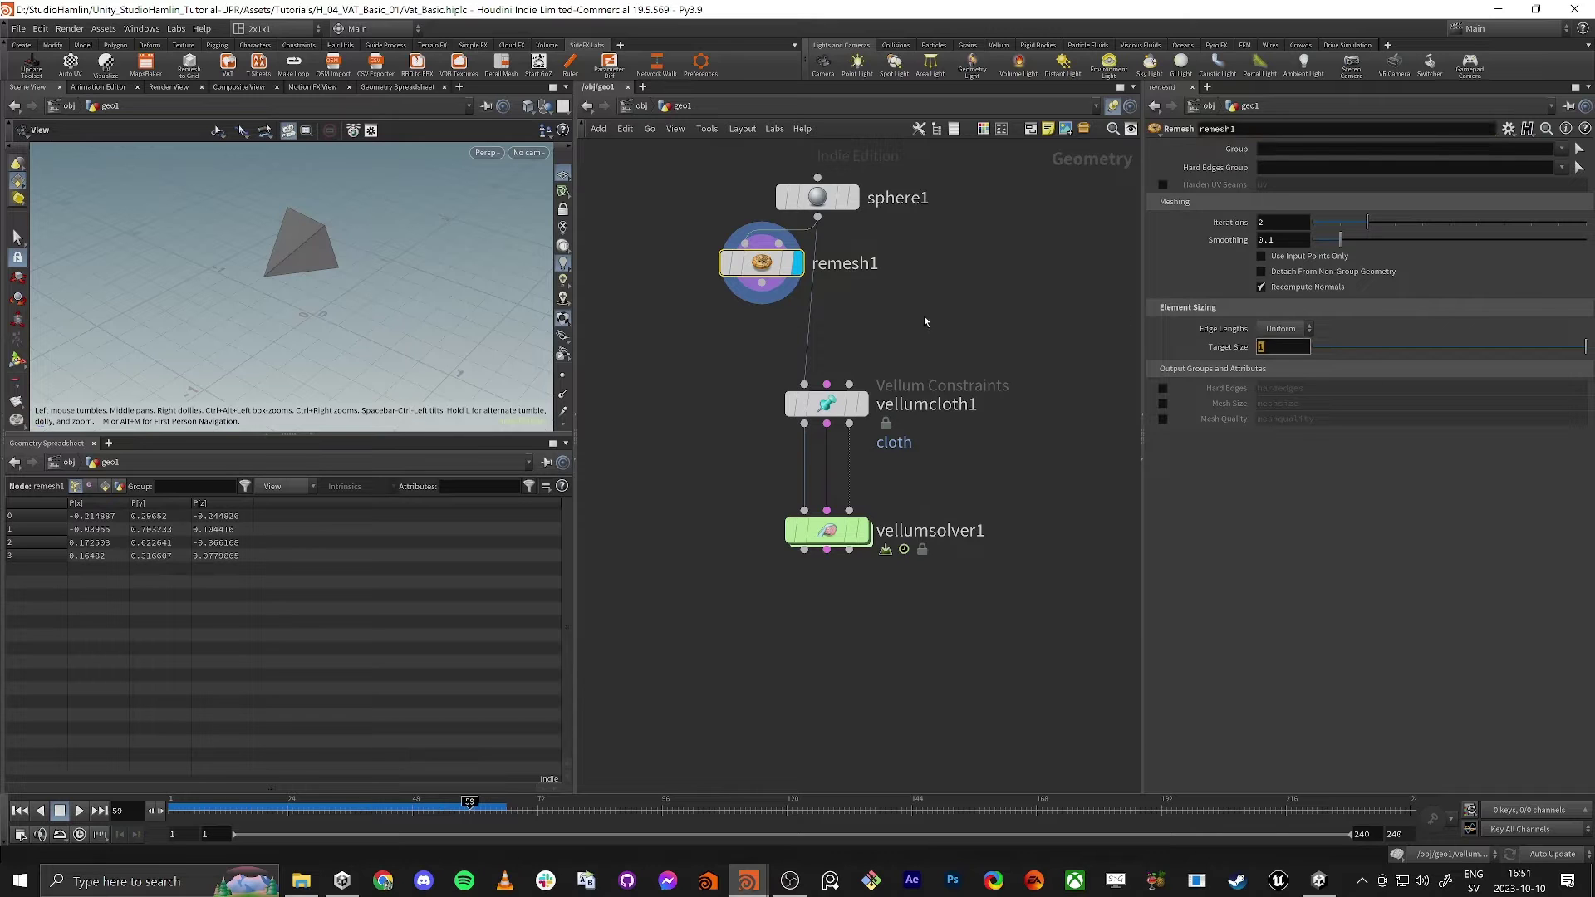
type("0.1")
key("Return")
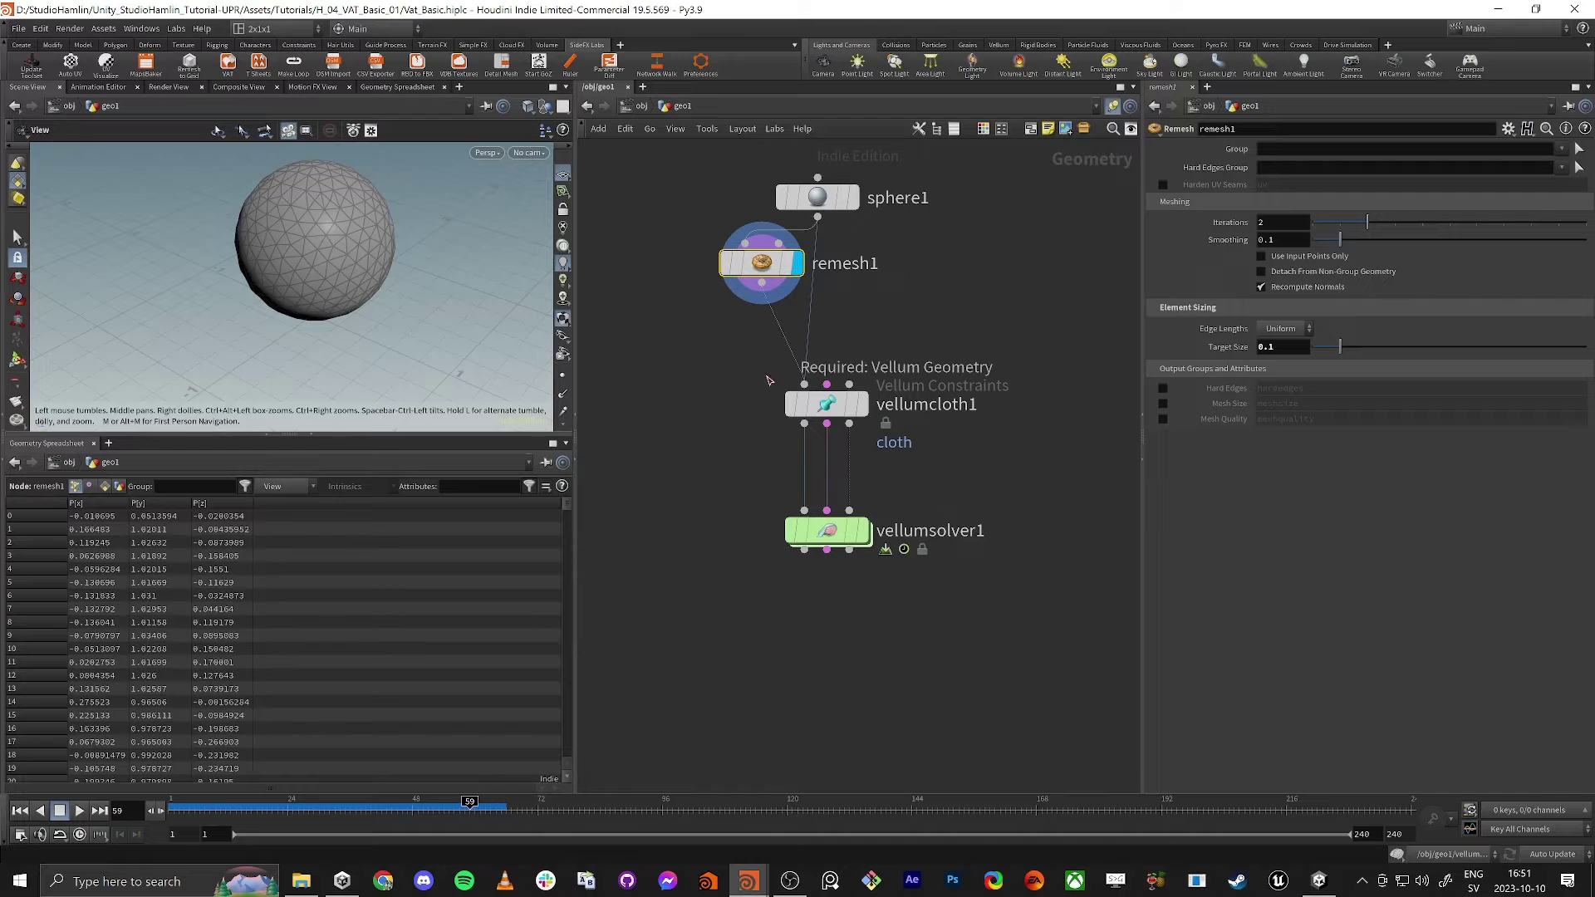
left_click(864, 531)
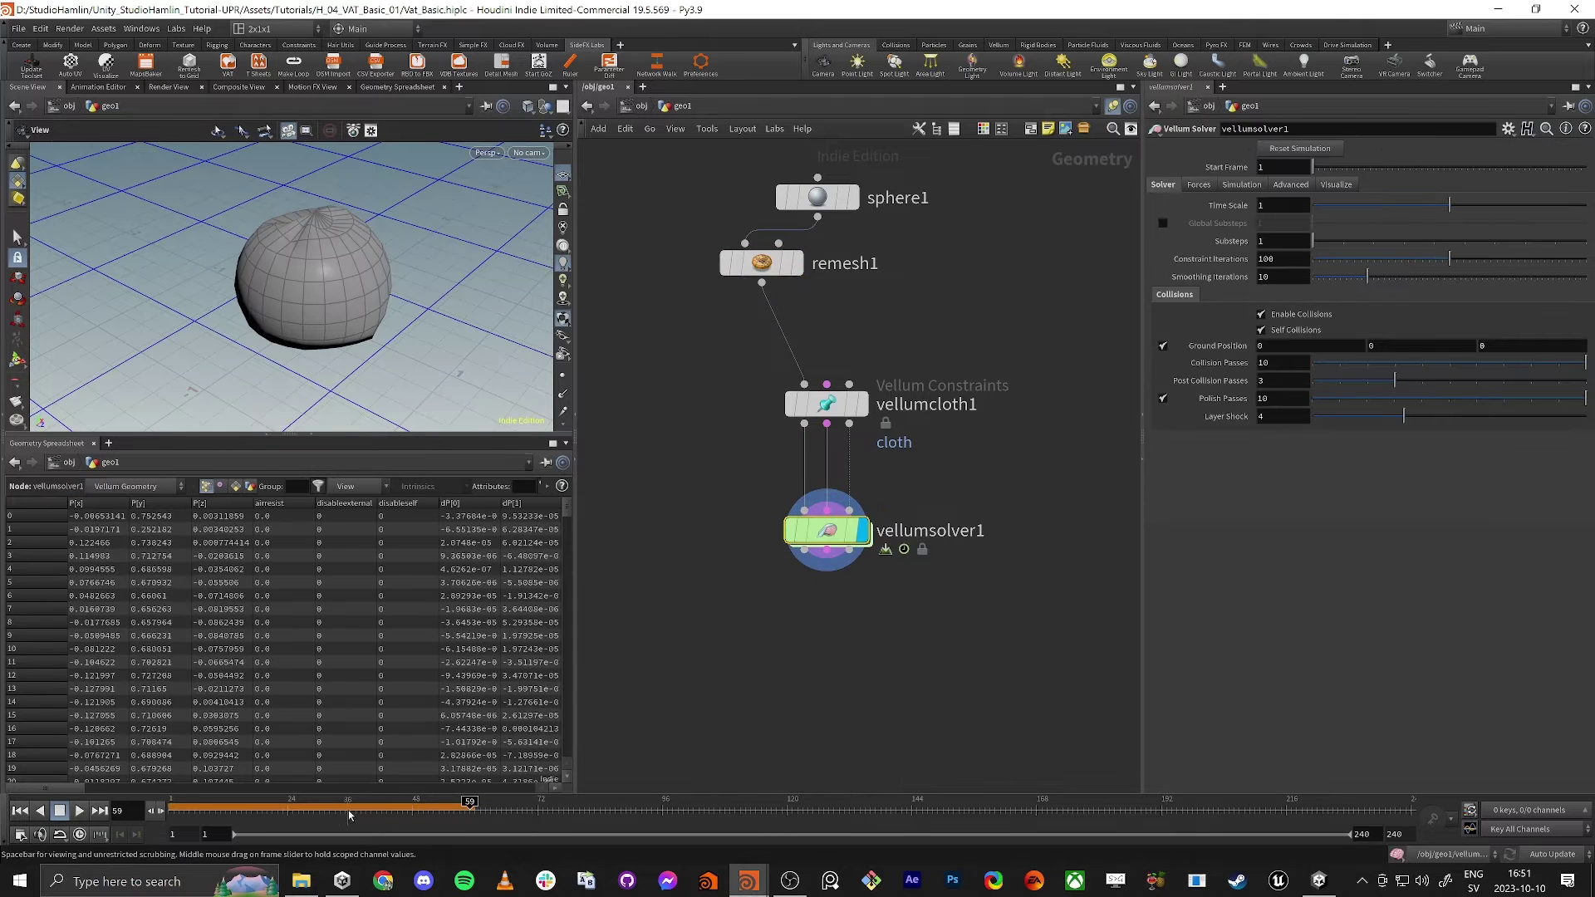
Replay the remeshed cloth simulation from frame 1, inspect the sphere at frame 50, and auto-arrange the node network.
left_click_drag(349, 815, 5, 800)
scroll(390, 265, "down", 5)
left_click_drag(391, 264, 374, 224)
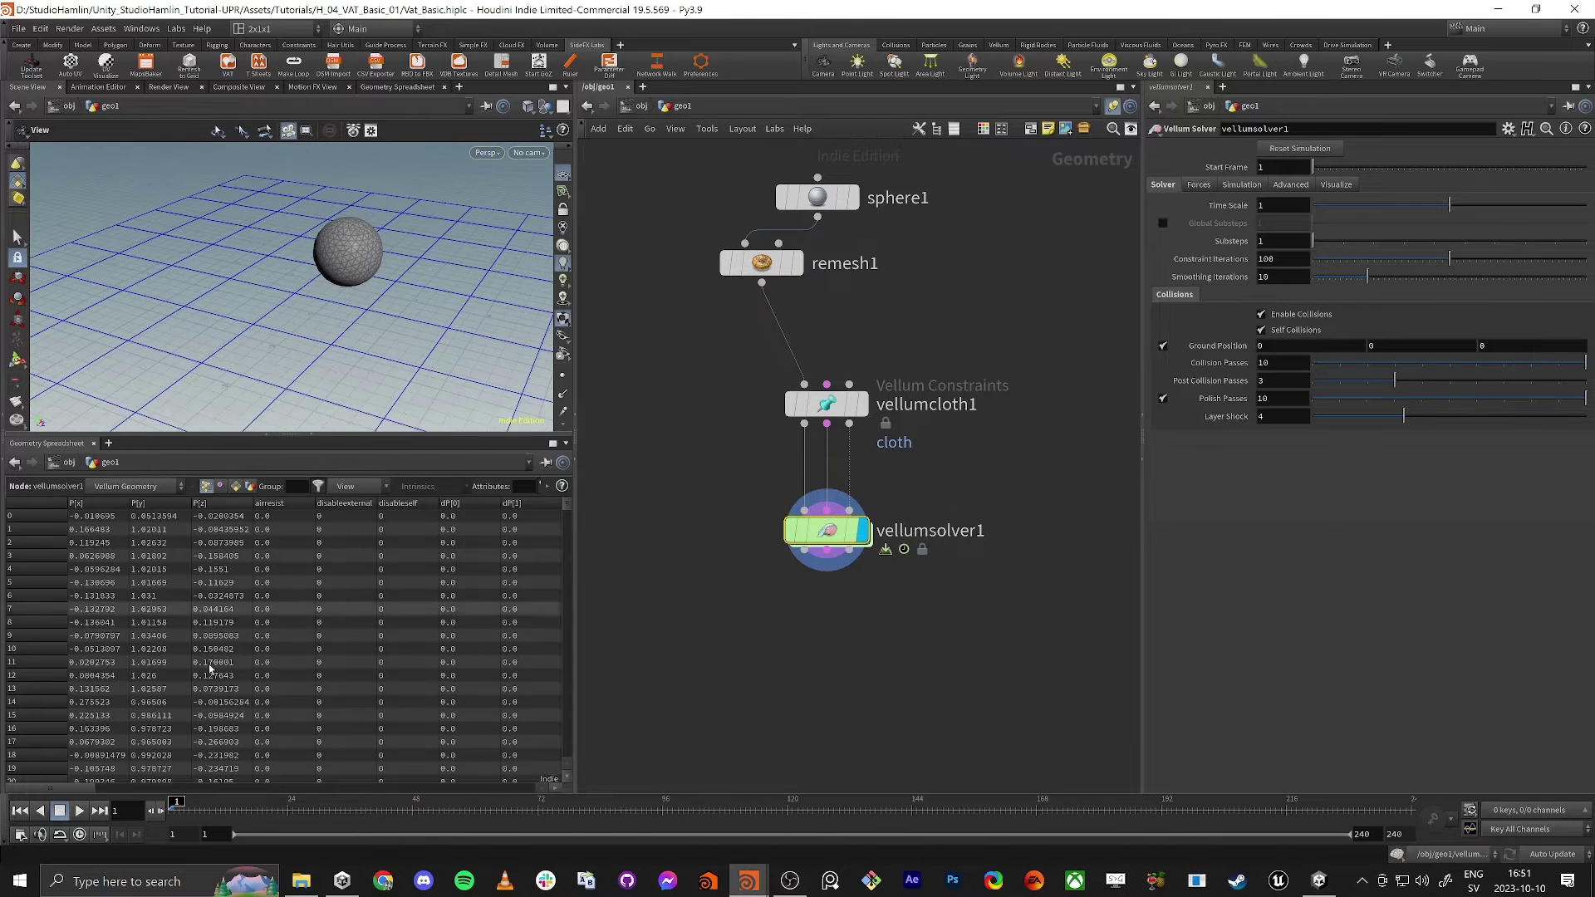
left_click(79, 811)
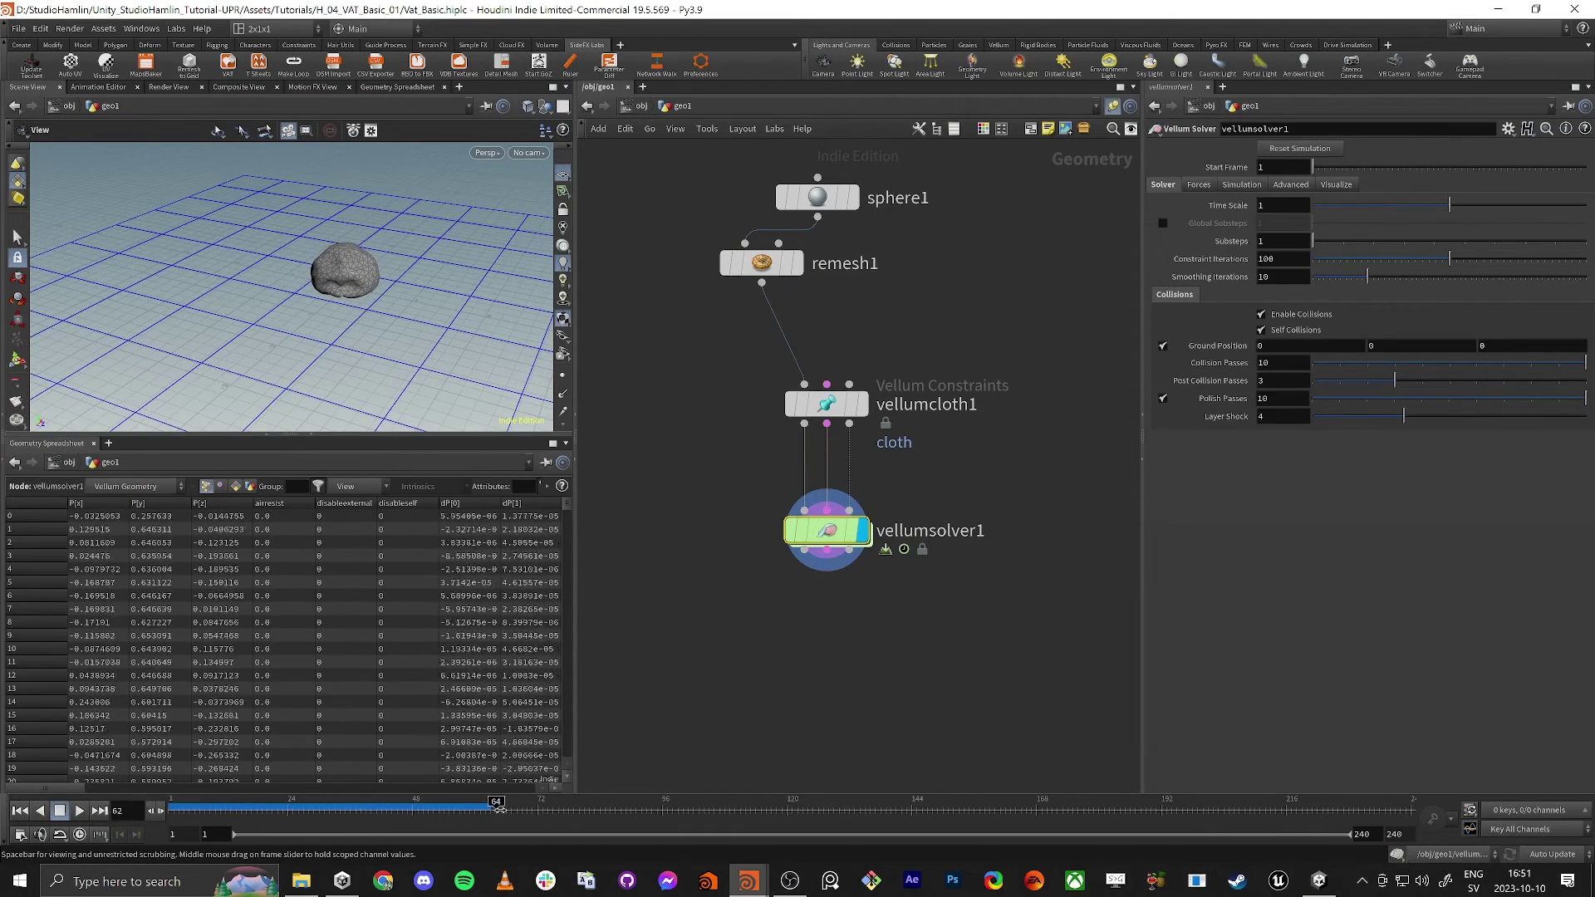
left_click(441, 803)
left_click_drag(440, 802, 423, 803)
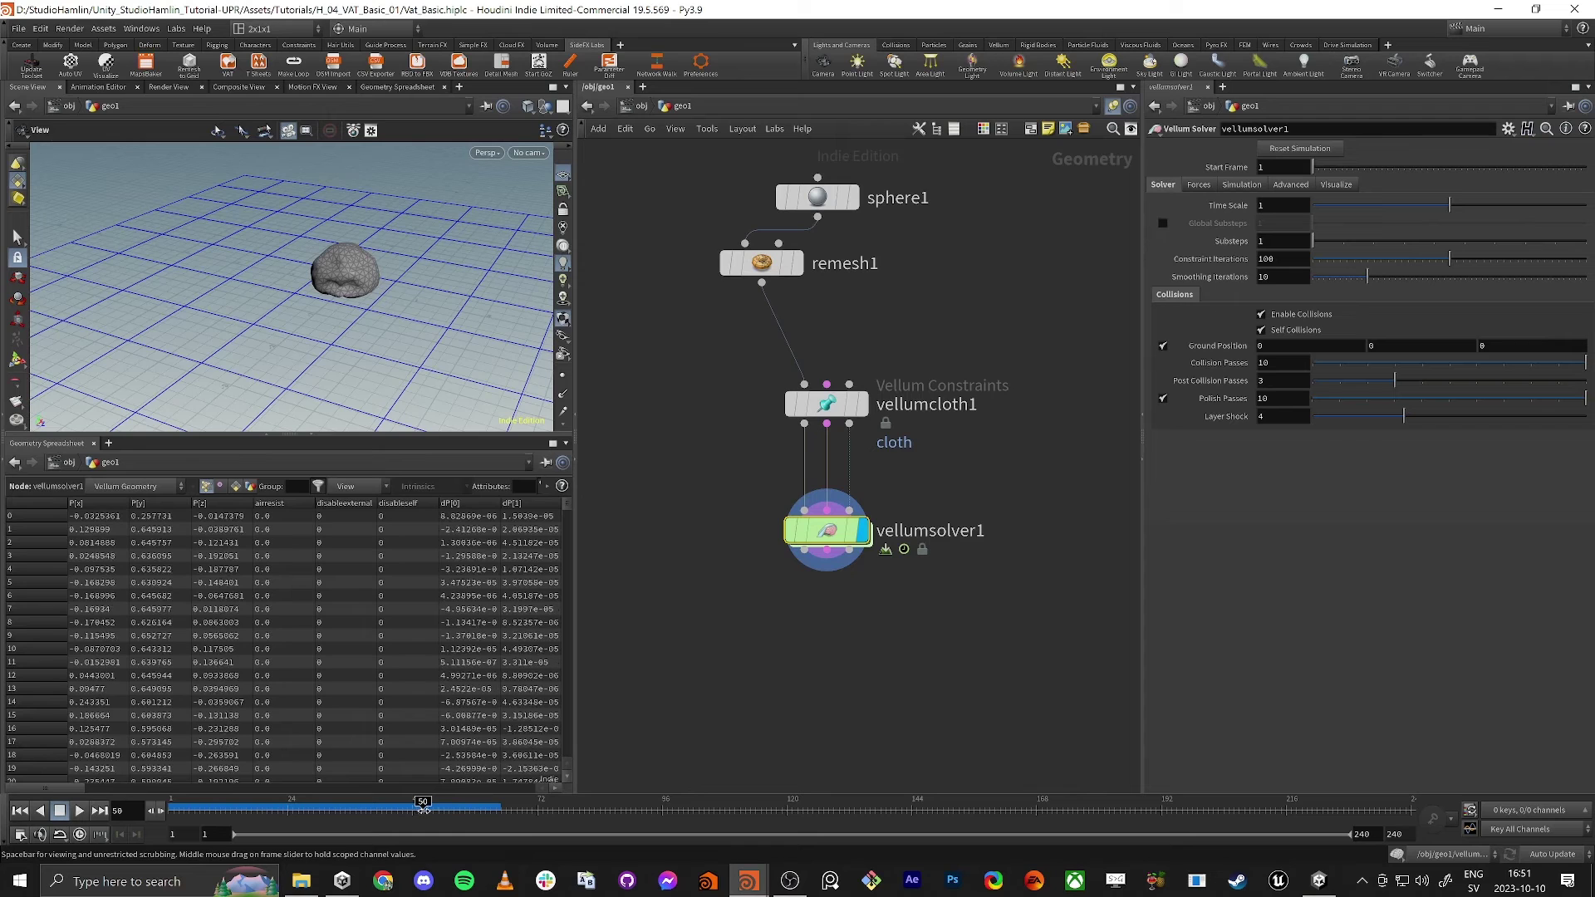
scroll(440, 254, "up", 5)
left_click_drag(440, 253, 329, 263)
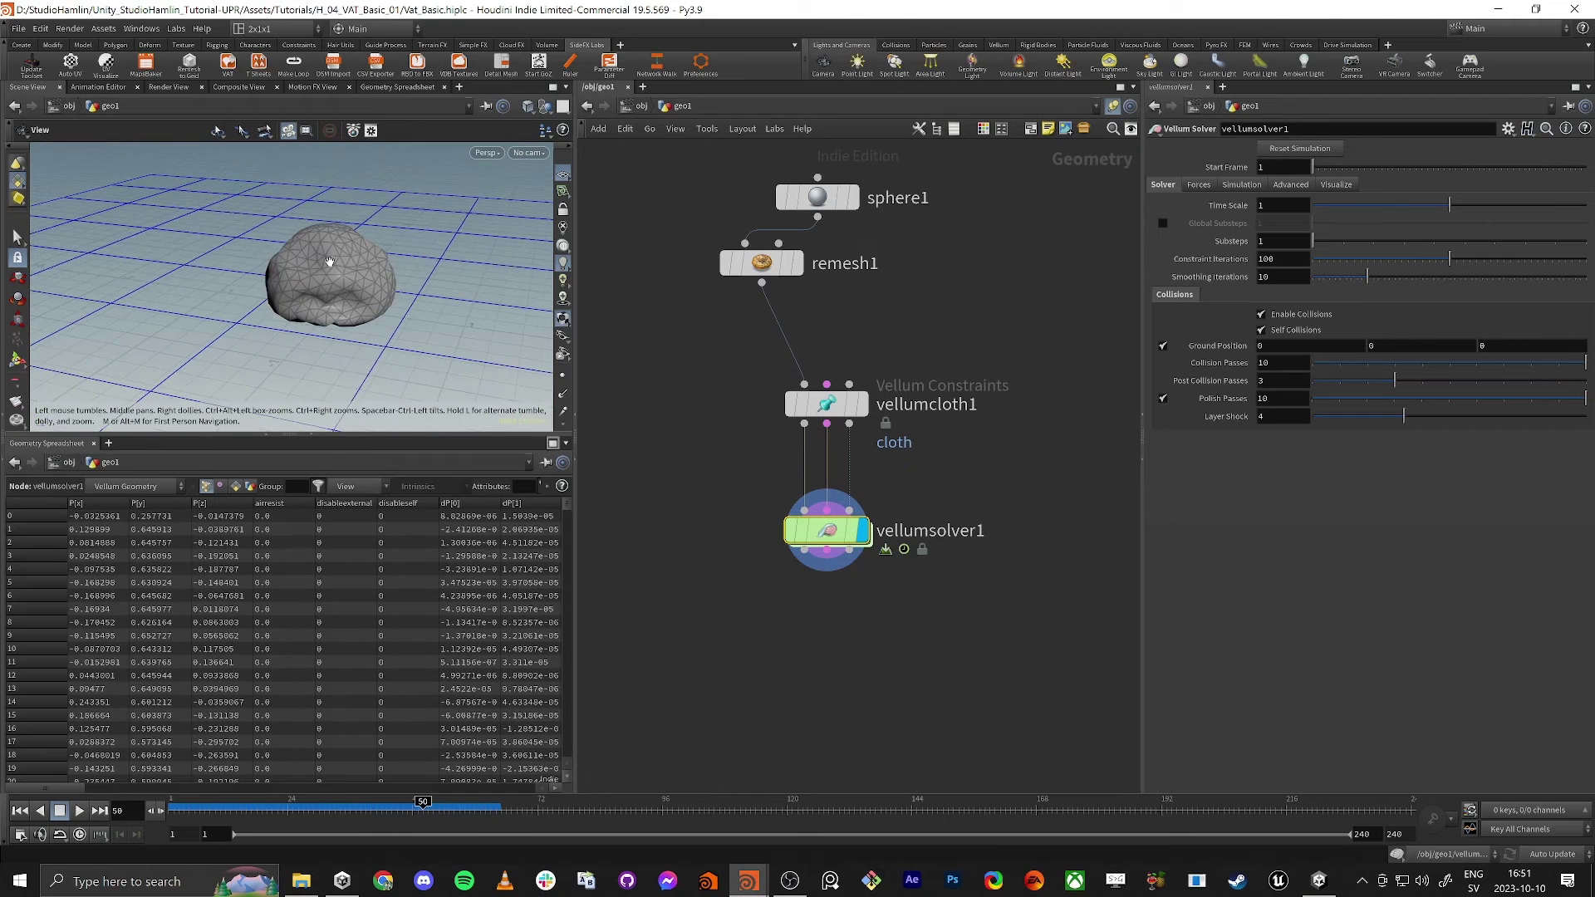
key("l")
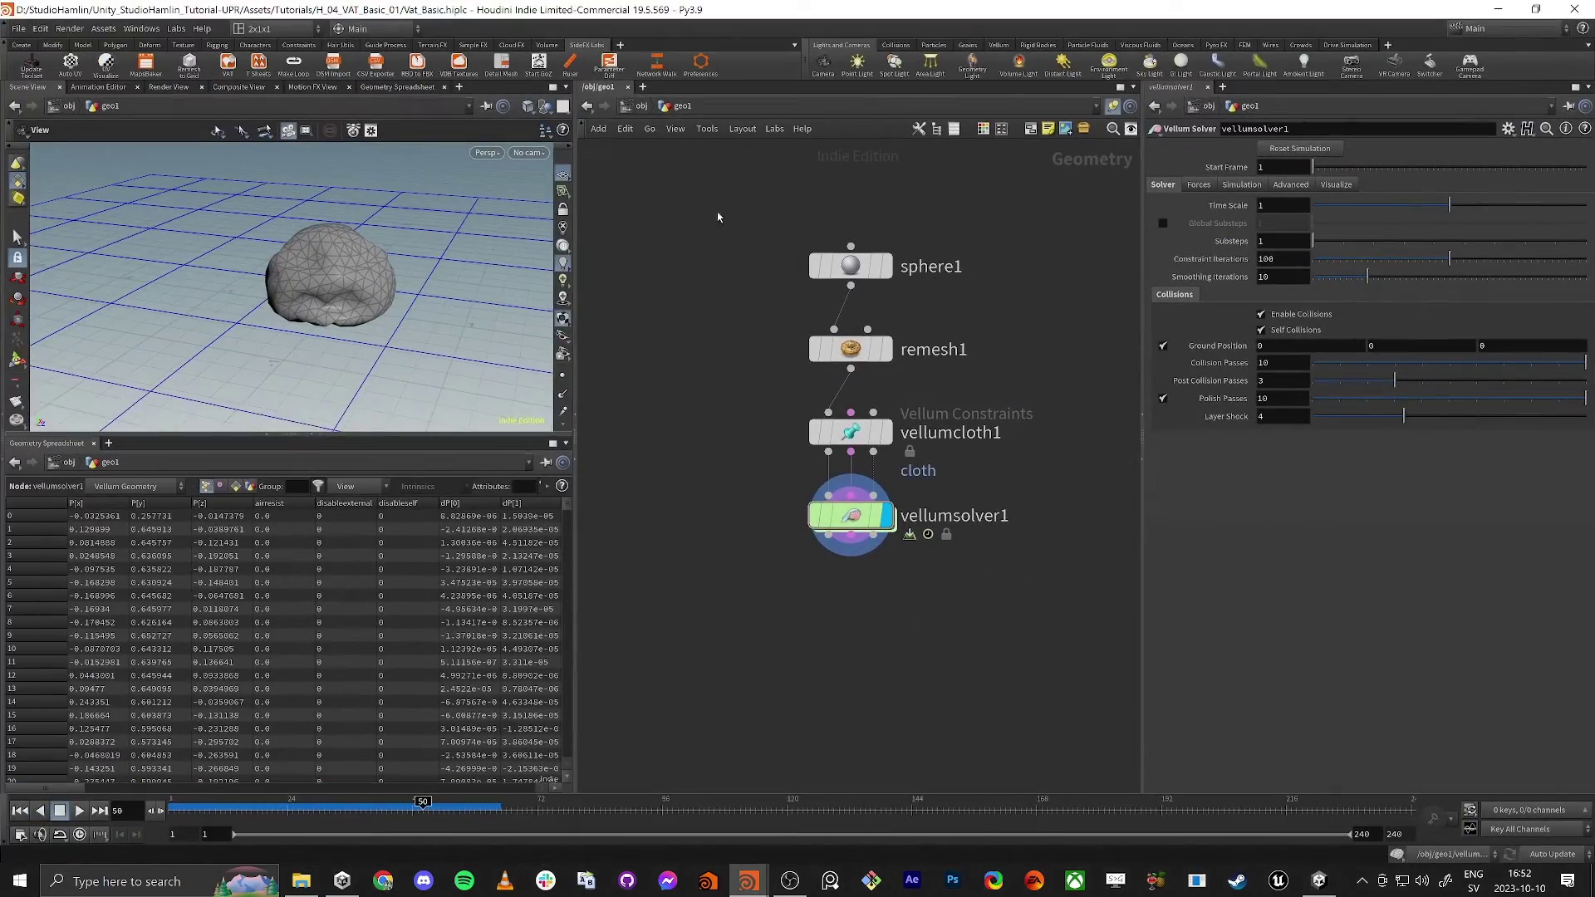
Start saving the scene under a new name, then switch to Unity and get the H_04_VAT_Basic_01 folder's full path from File Explorer.
left_click(17, 29)
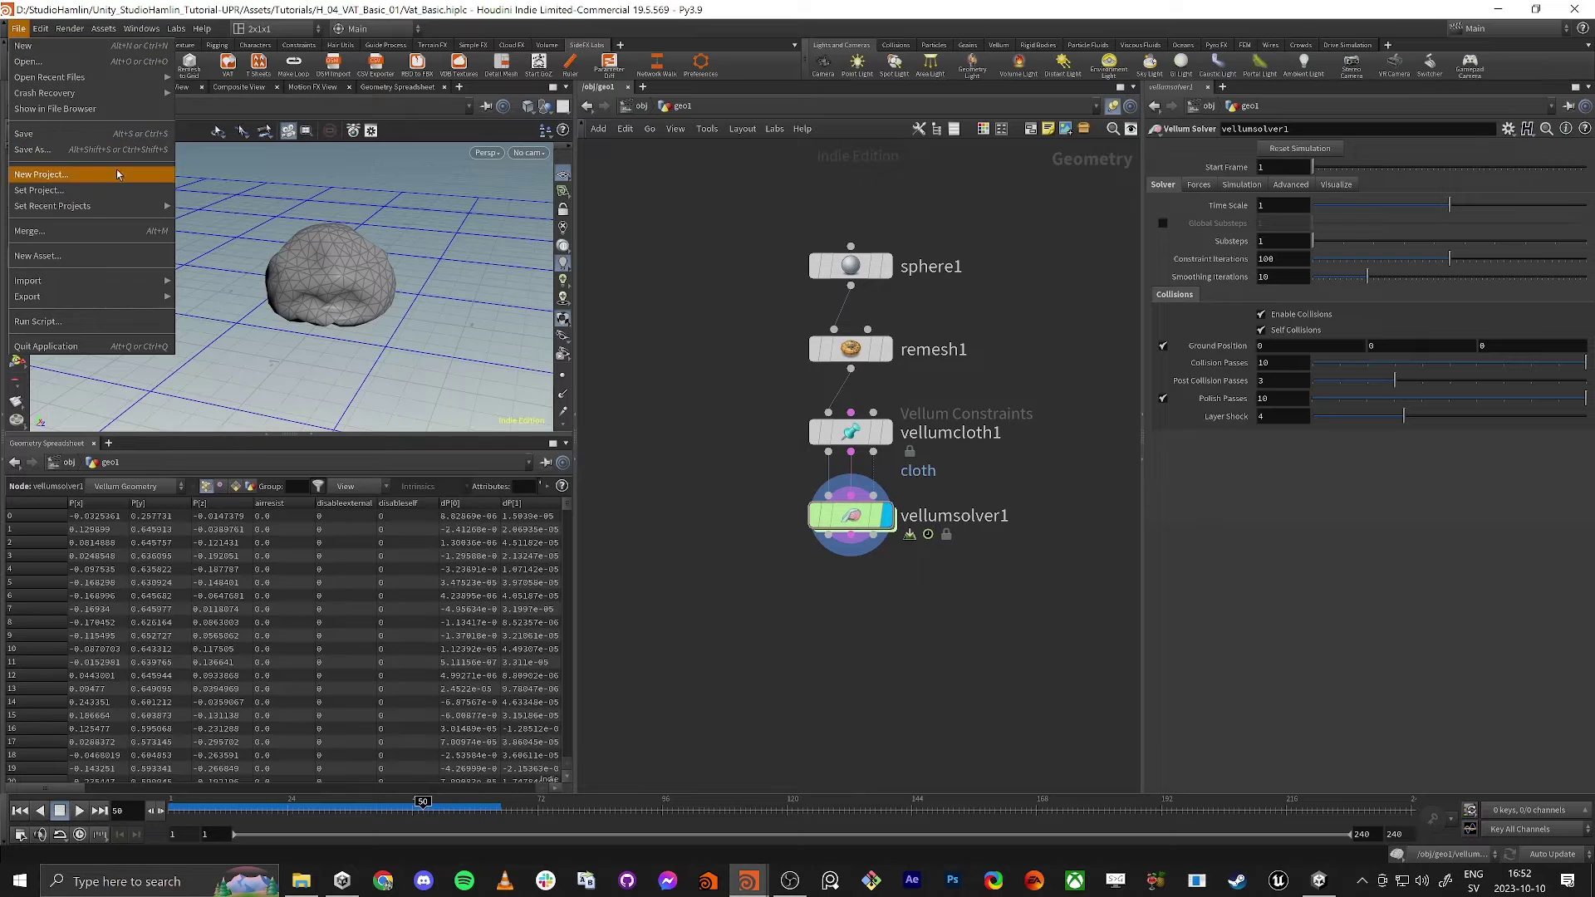
left_click(74, 150)
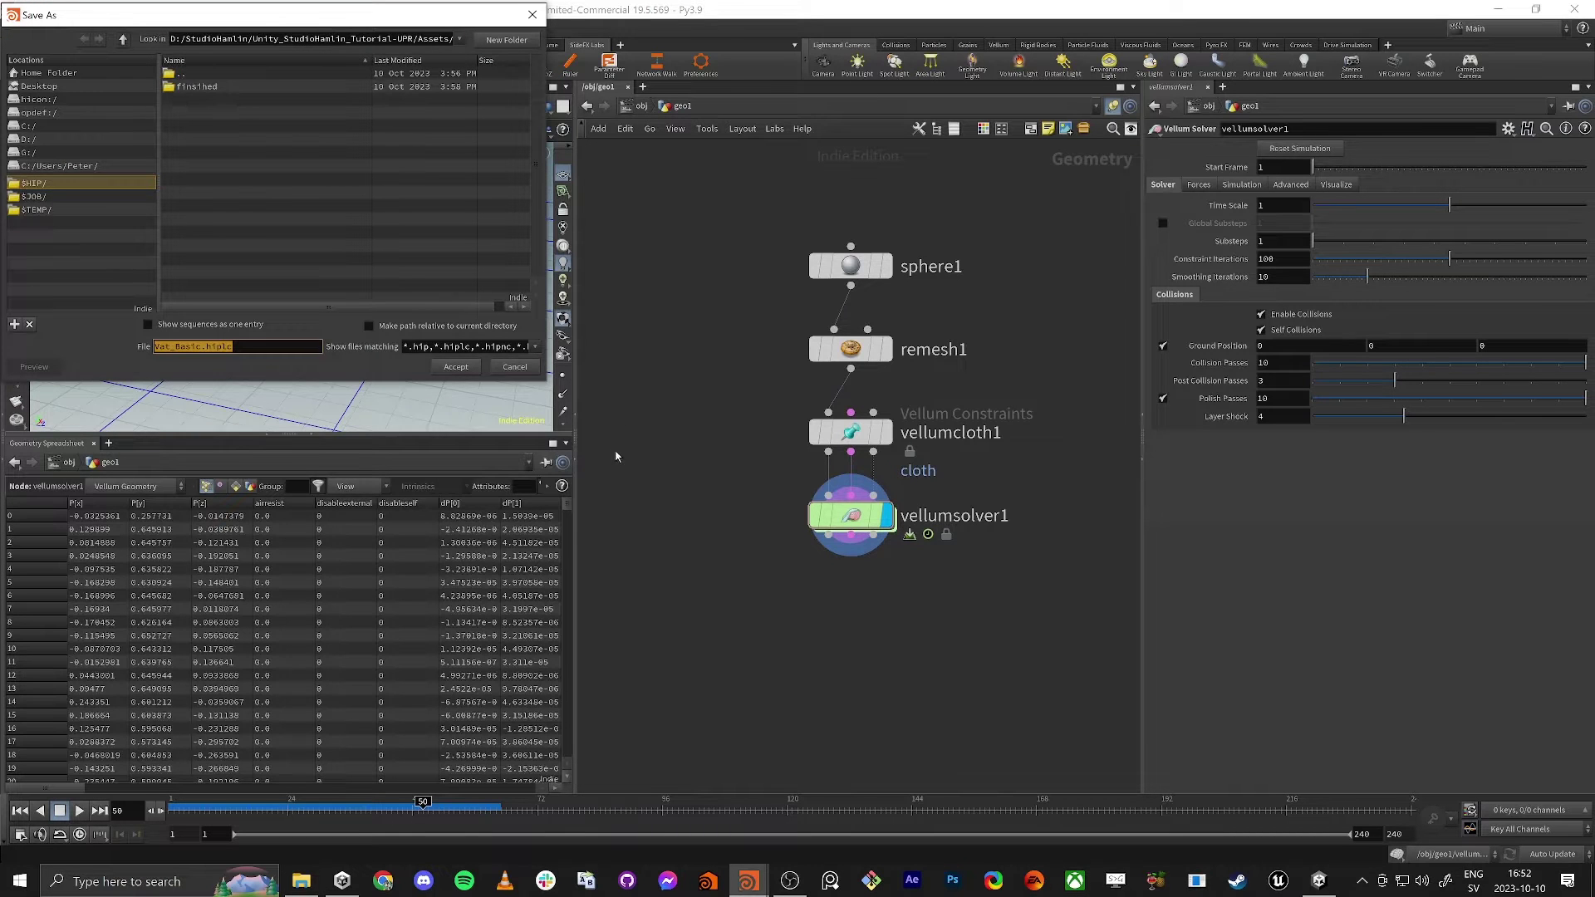
key("alt+Tab")
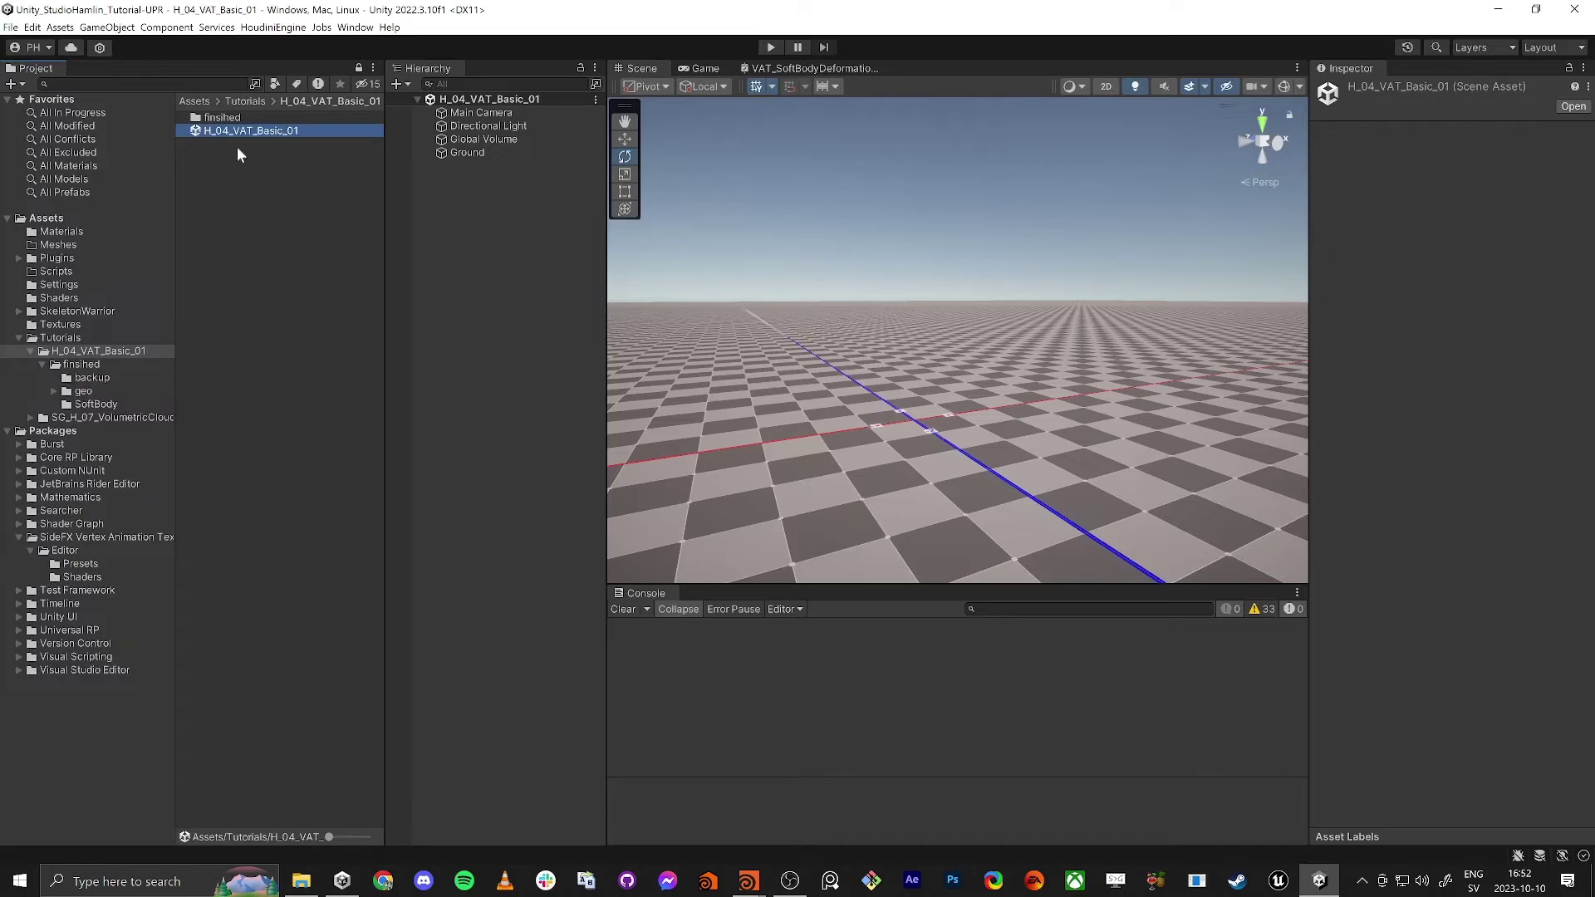
right_click(265, 227)
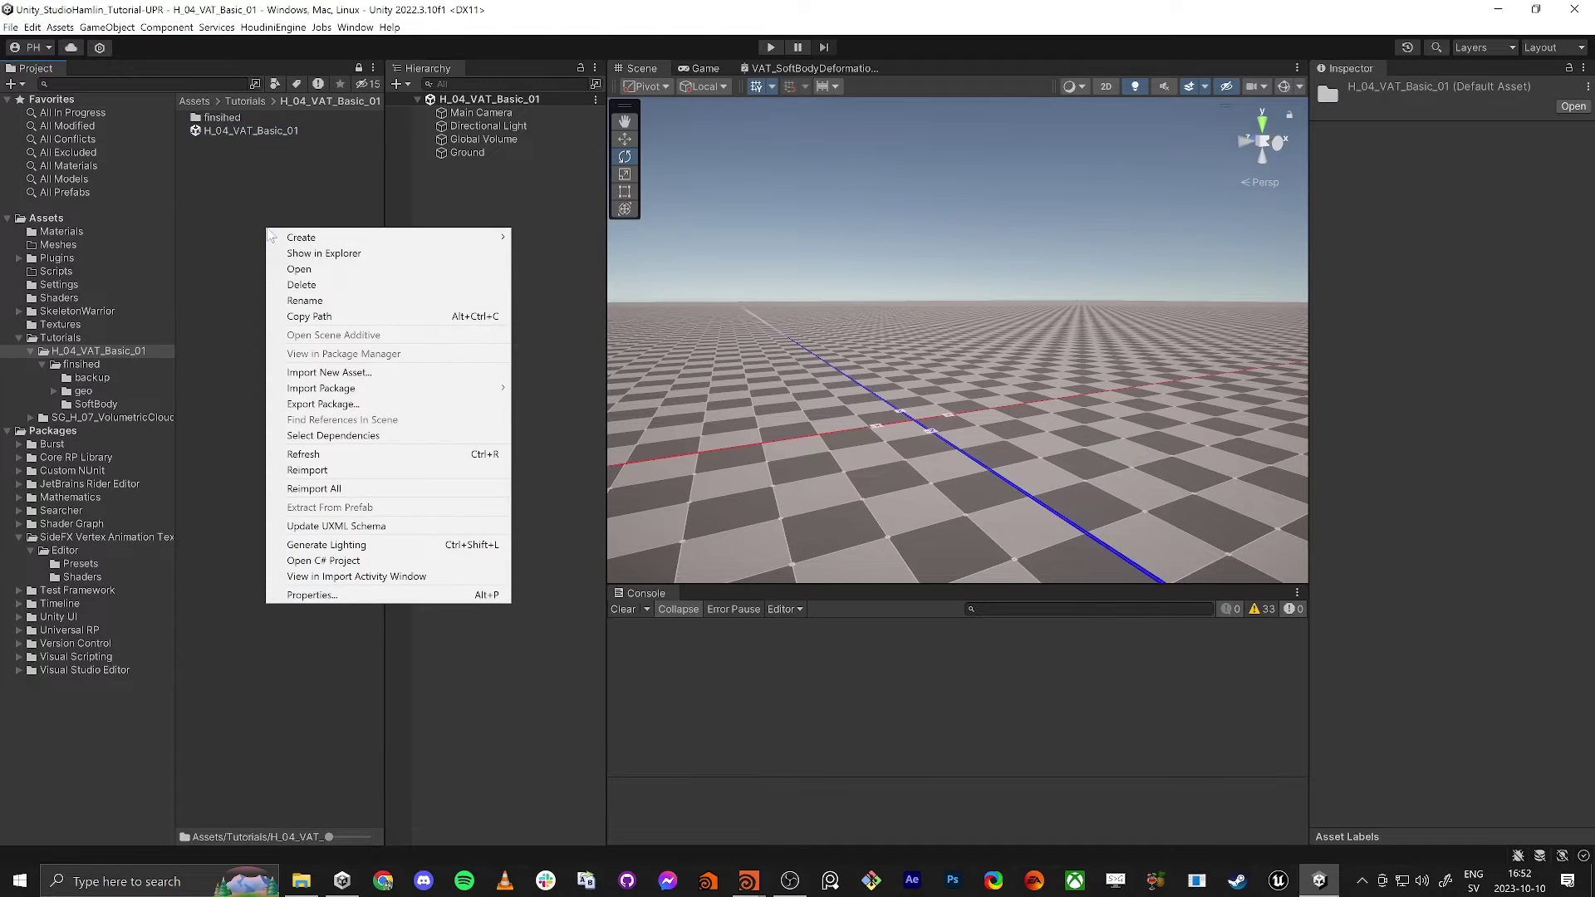
left_click(305, 253)
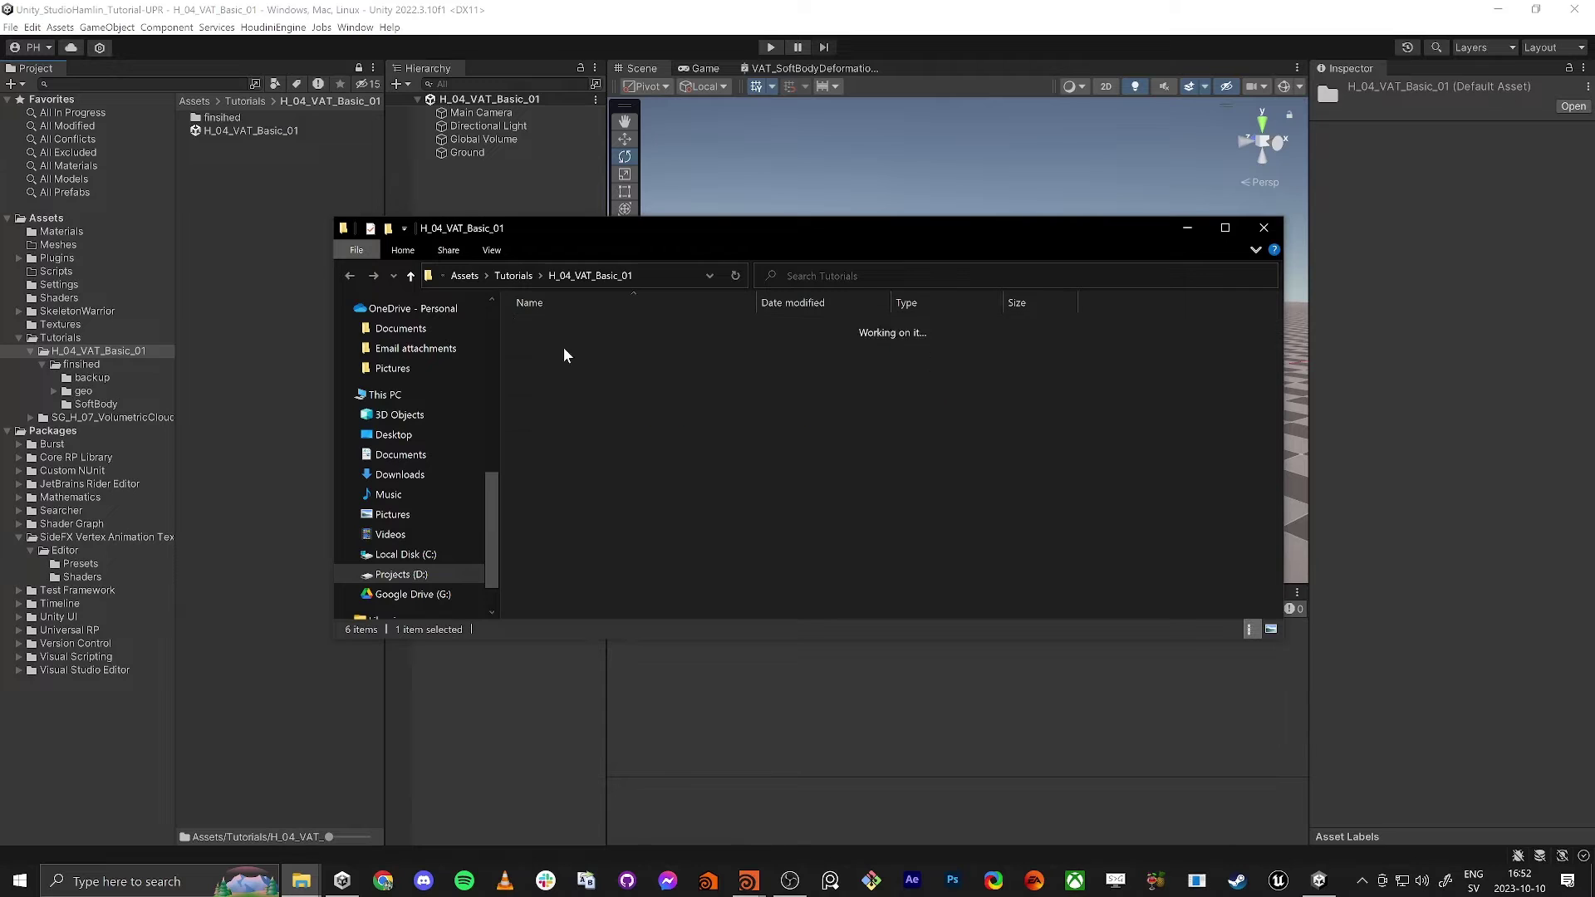
right_click(721, 515)
left_click(577, 217)
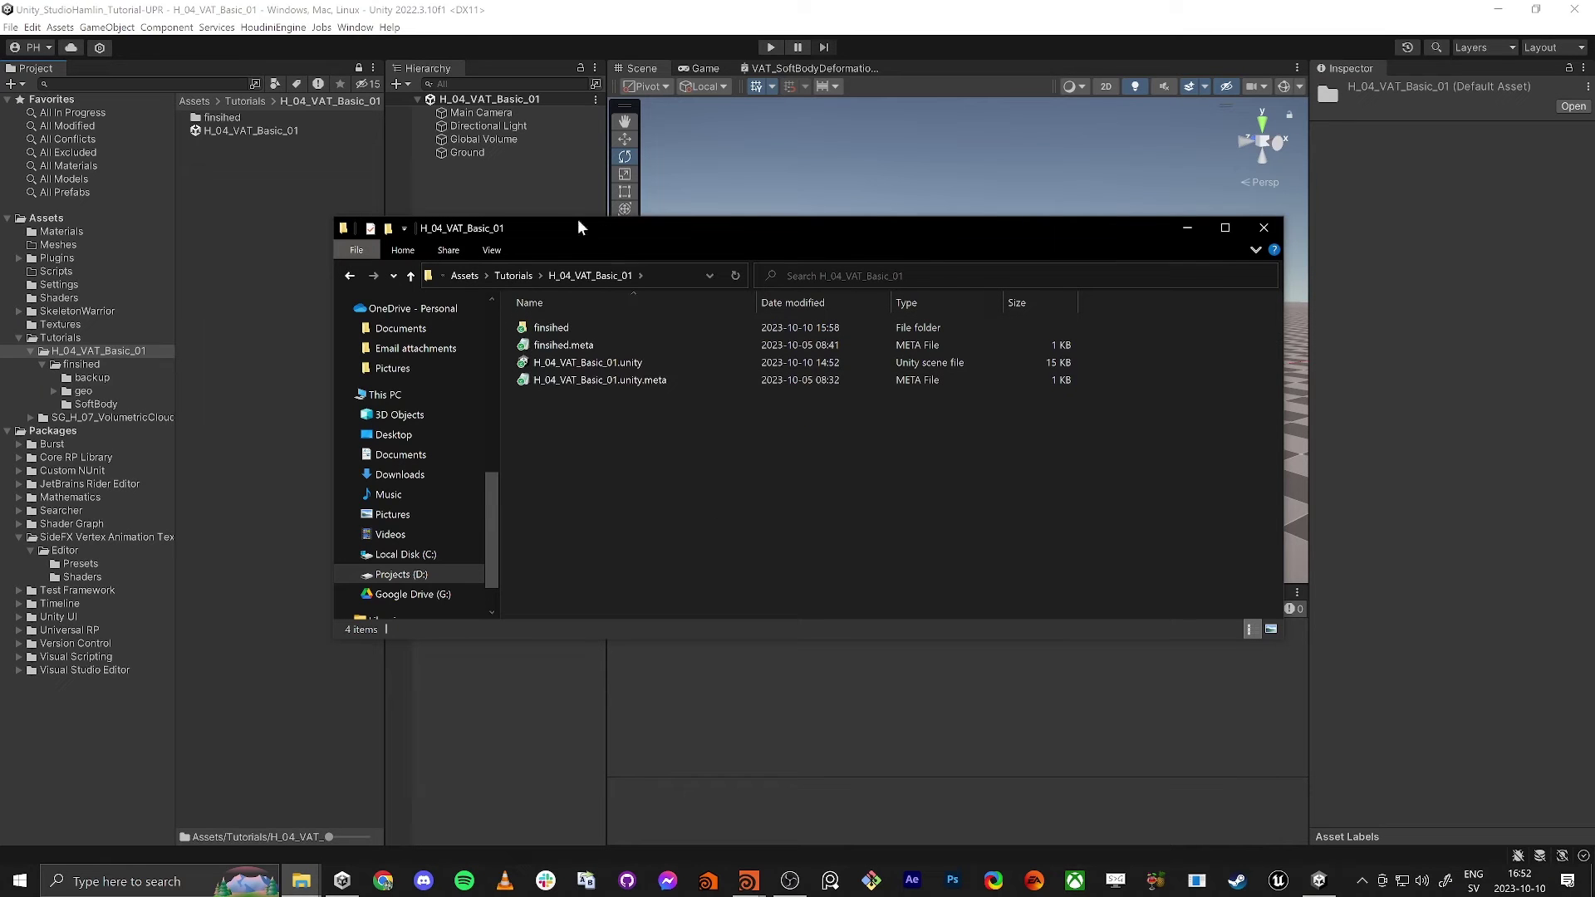
left_click(659, 275)
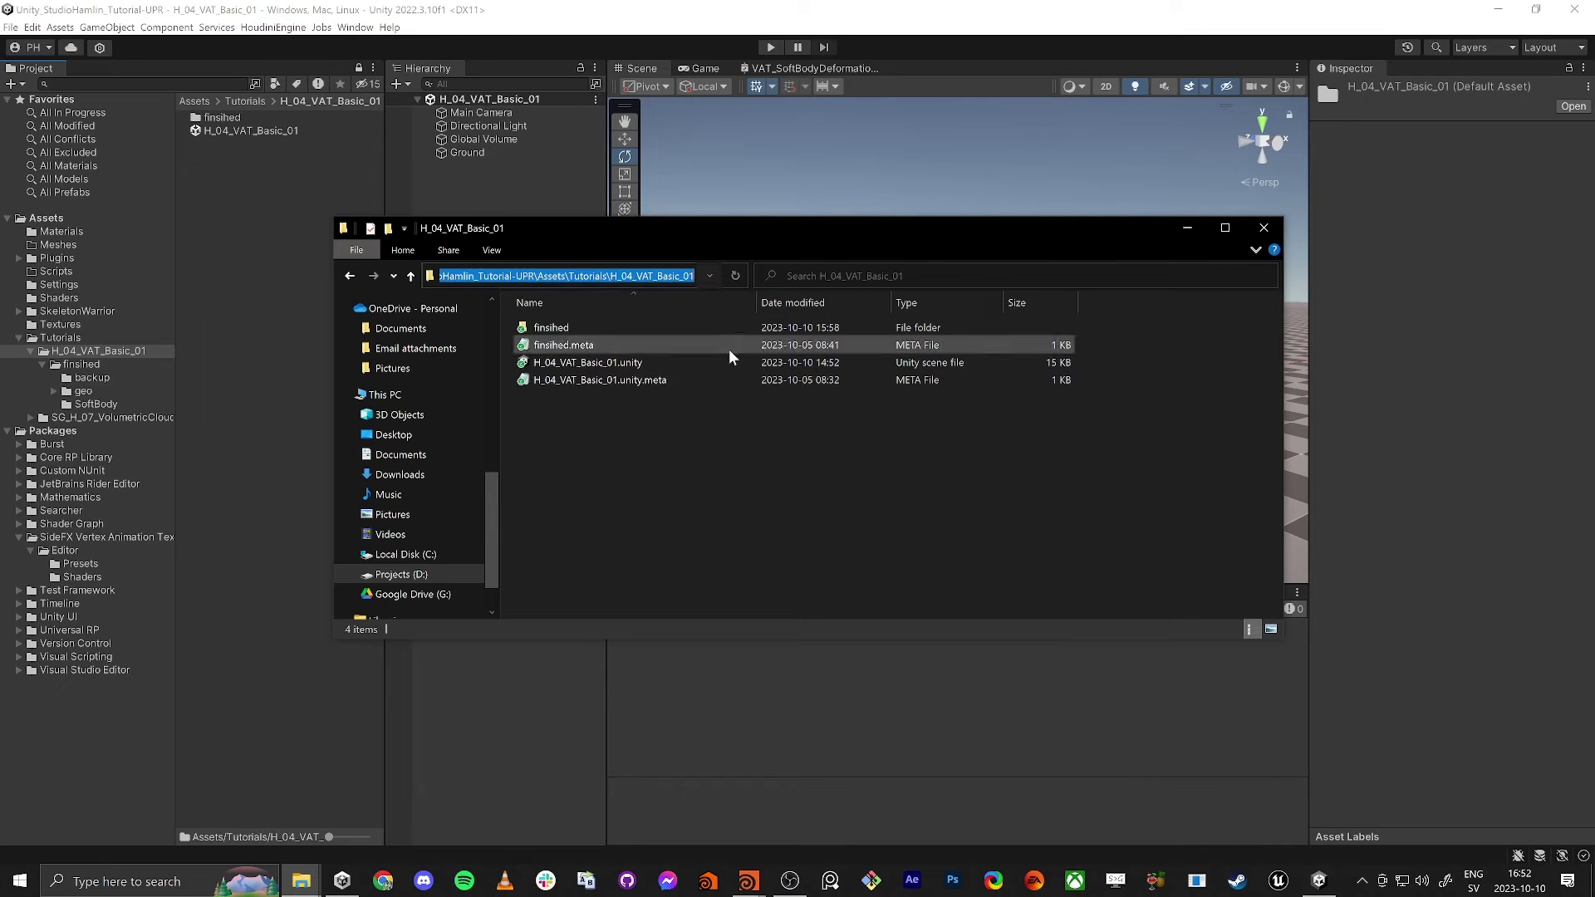
left_click(1277, 225)
Switch back to Houdini, save the scene as Vat_Basics_01 in the H_04_VAT_Basic_01 folder, and check for it in the Unity project.
key("alt+Tab")
key("ctrl+shift+s")
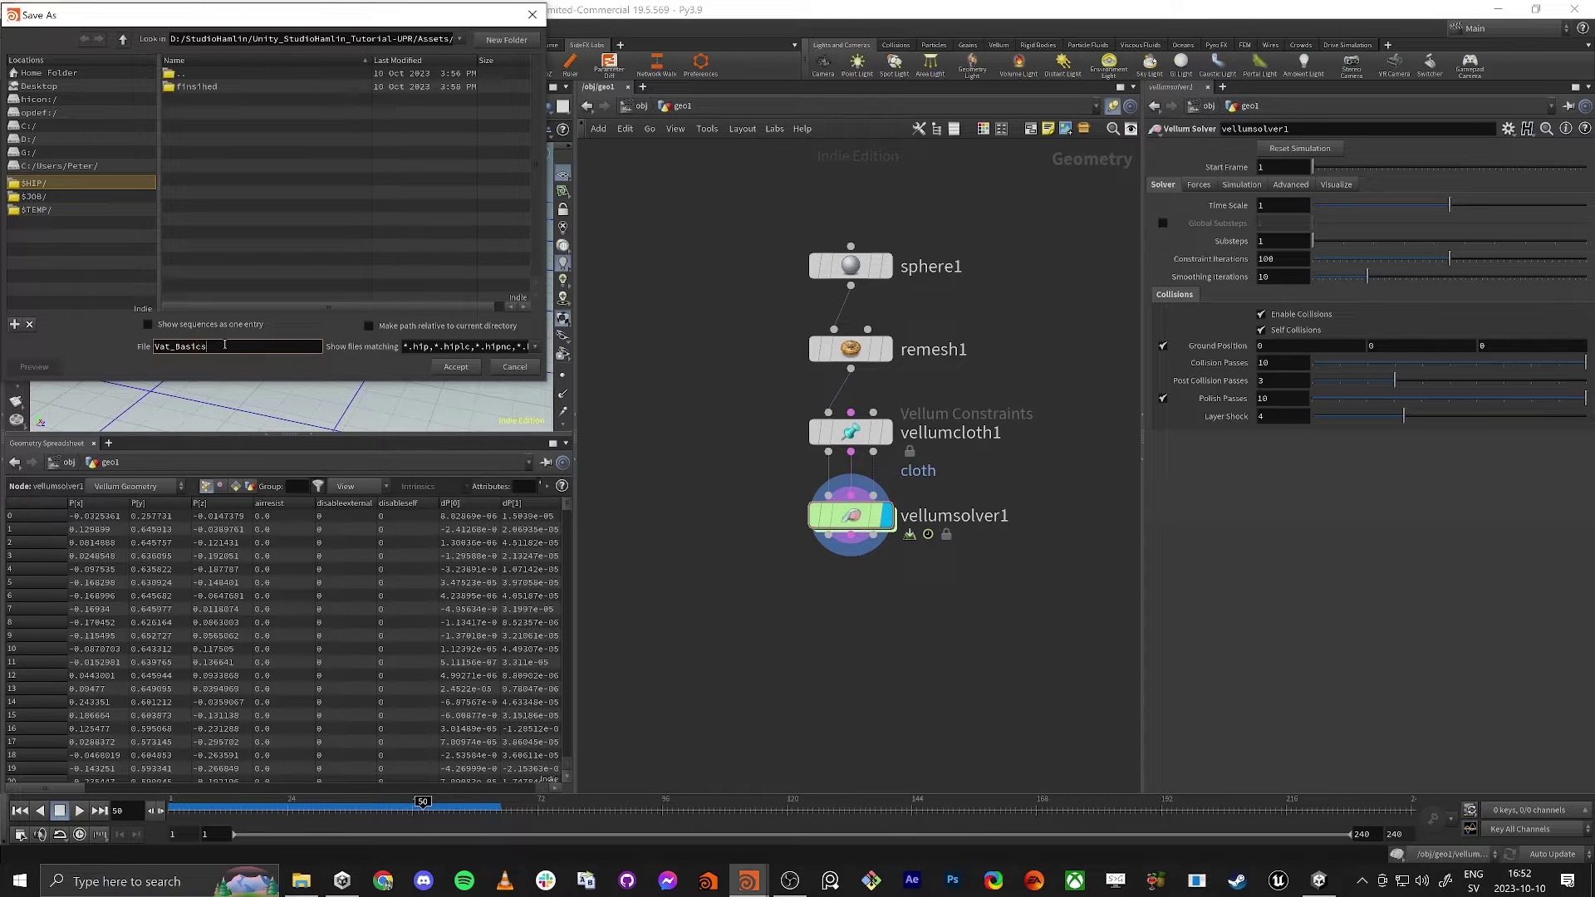
type("01")
key("Return")
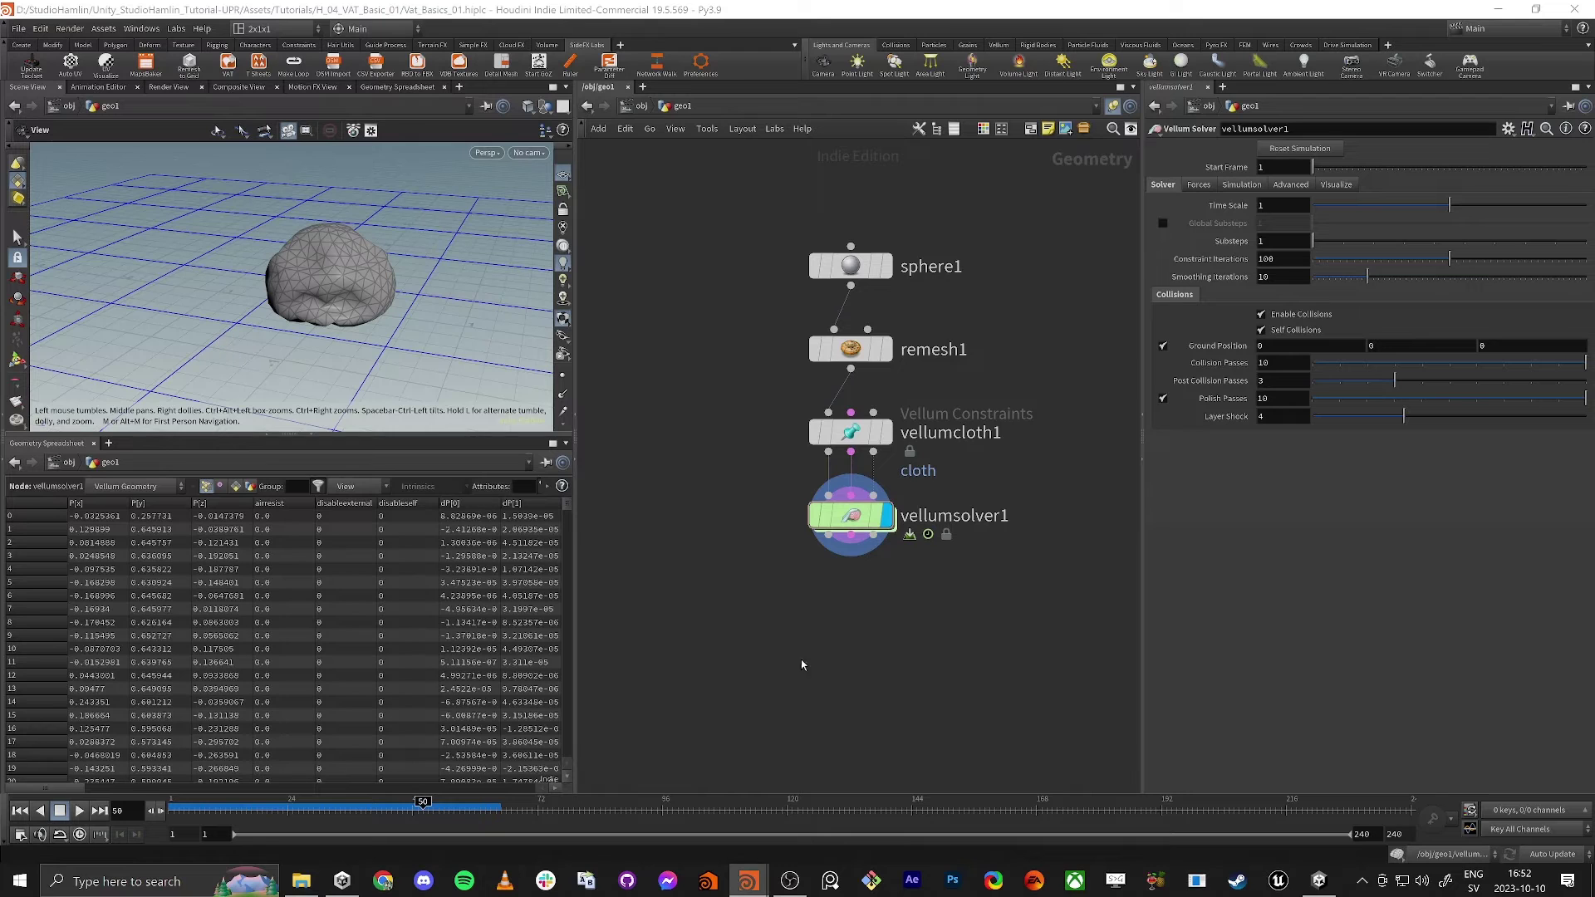
key("alt+Tab")
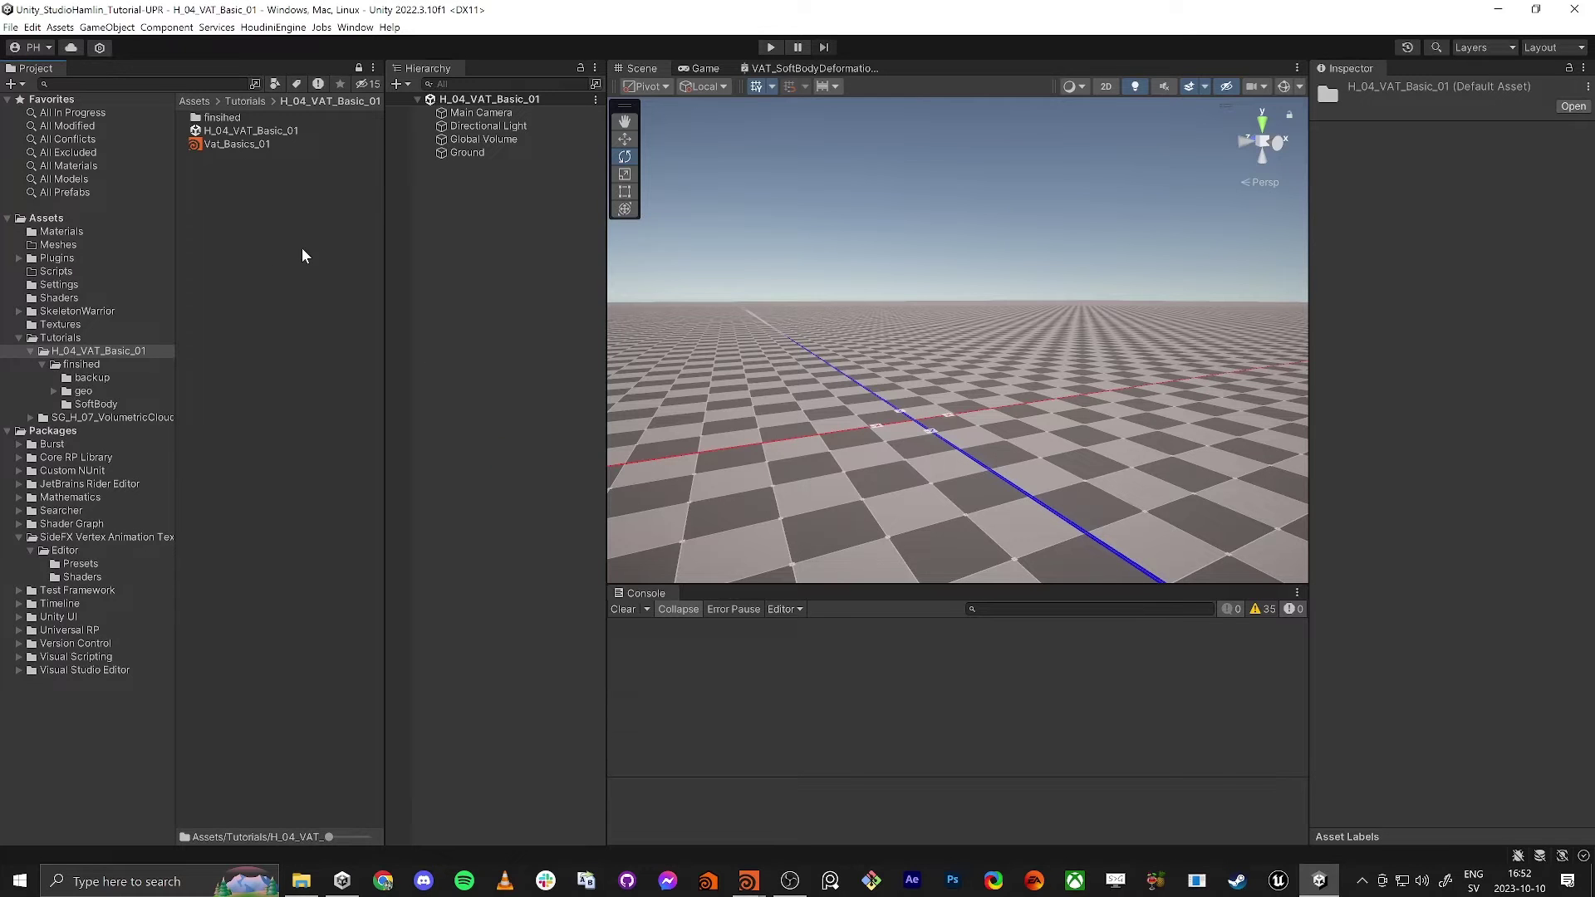
key("alt+Tab")
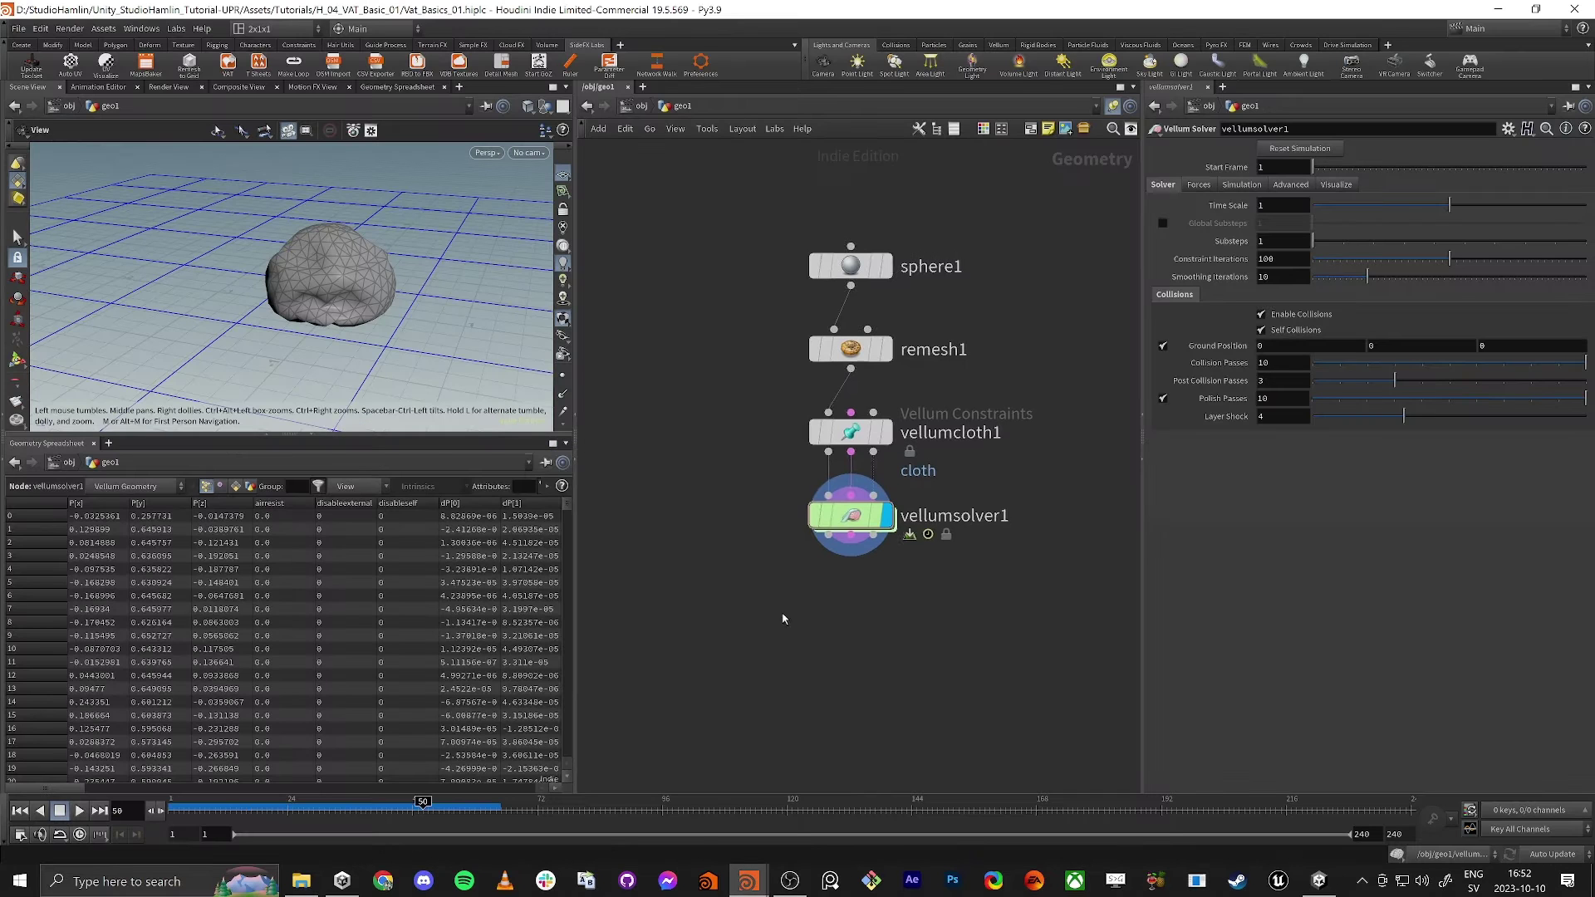
Check that the SideFX Labs shelf is enabled and view the installed SideFX Labs release information.
middle_click_drag(844, 718, 849, 608)
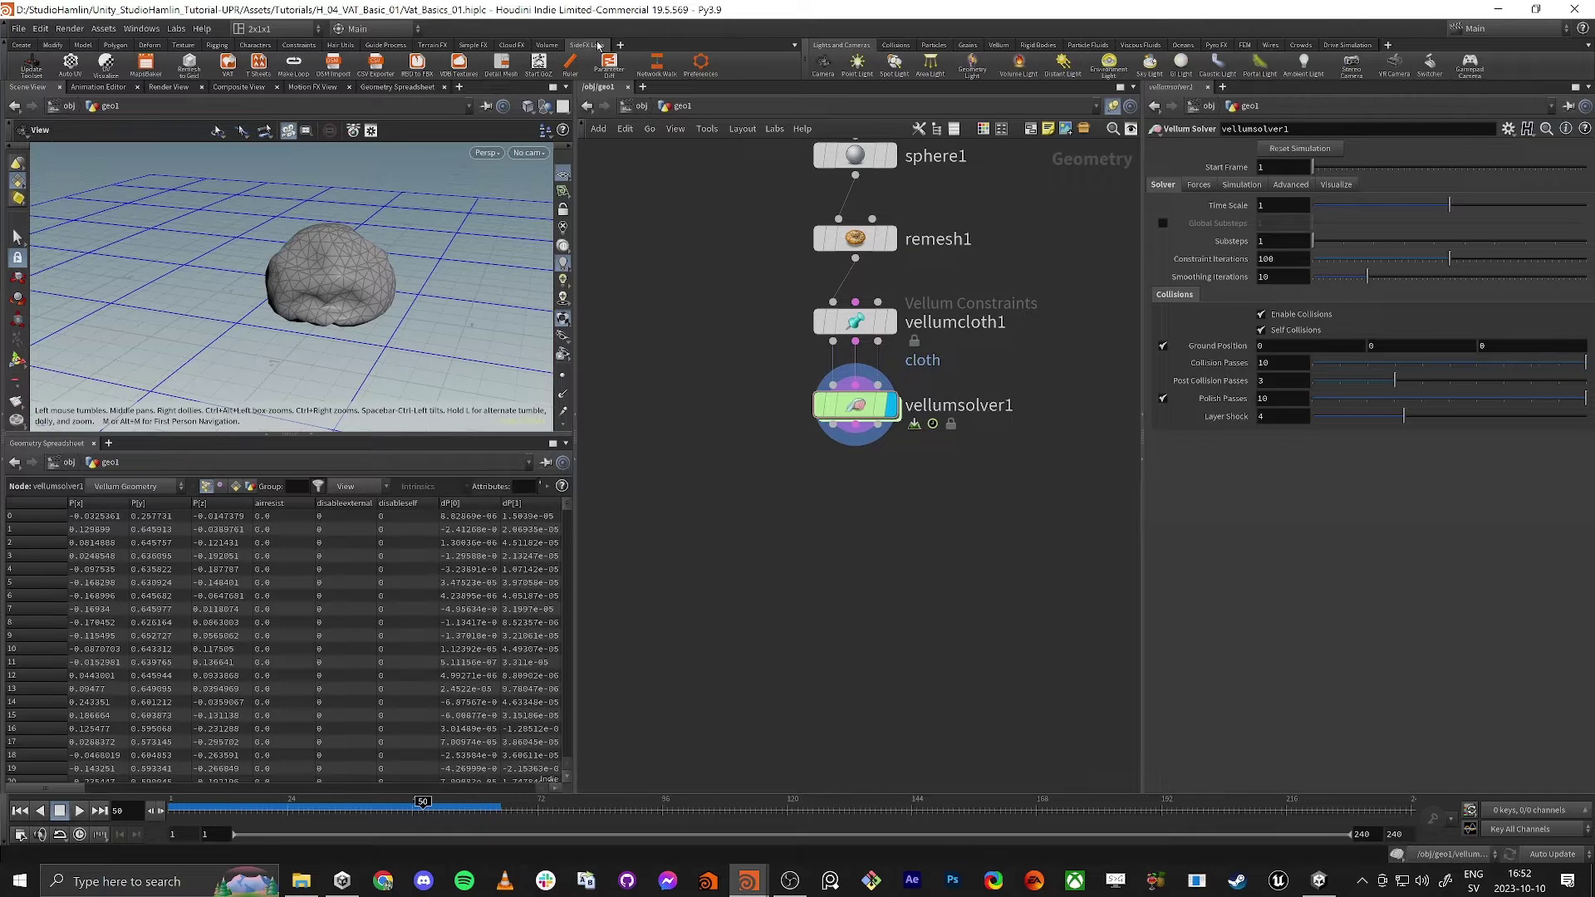
middle_click_drag(694, 303, 711, 357)
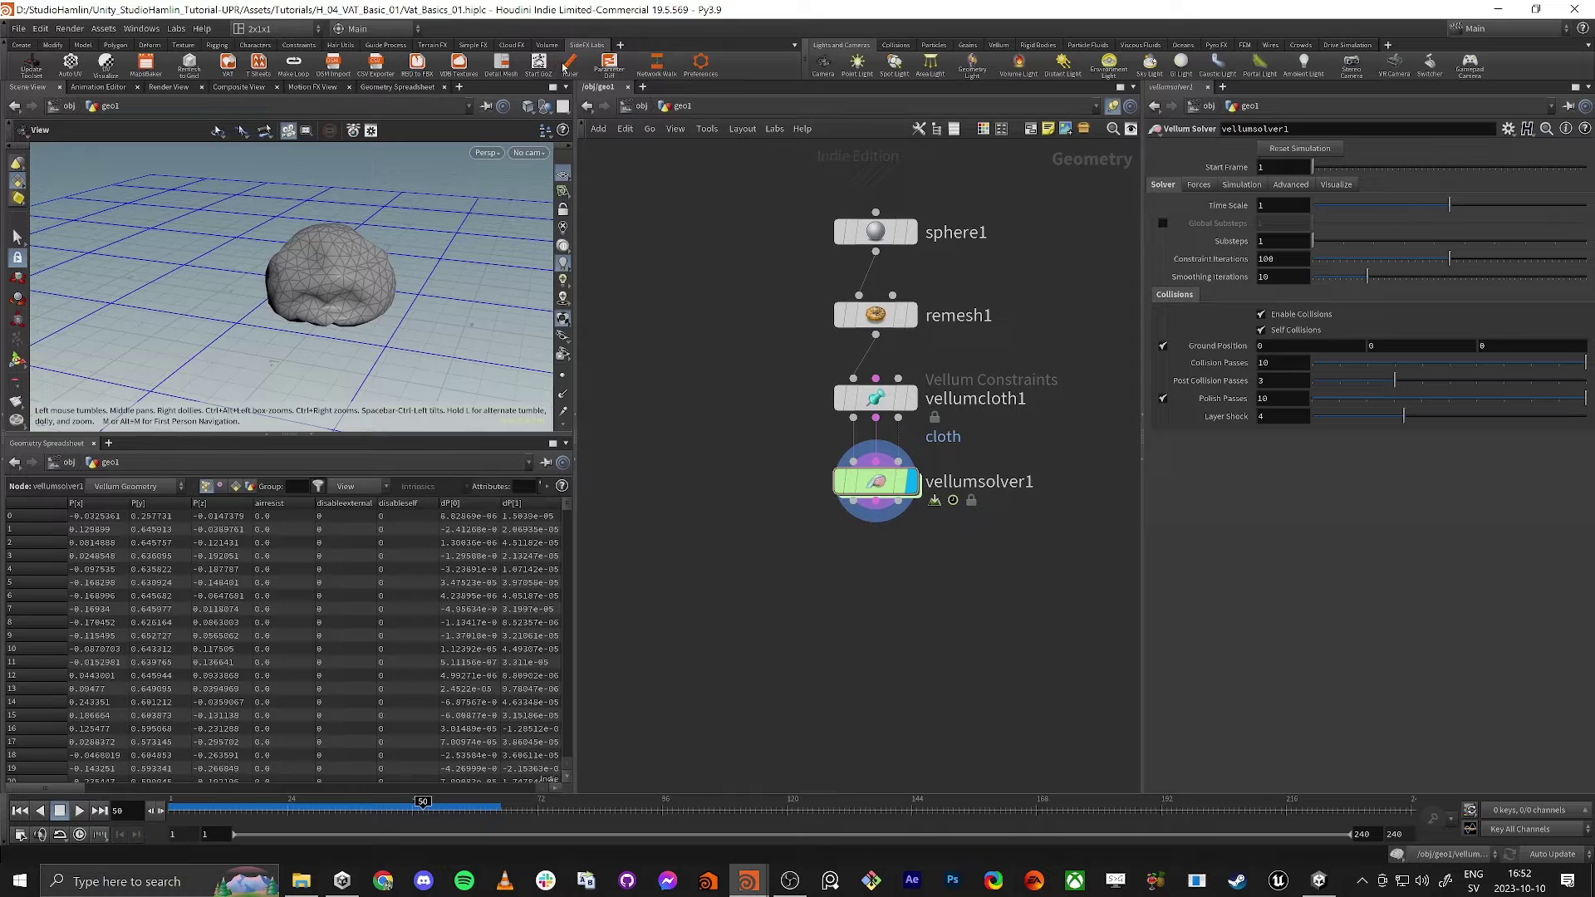
left_click(621, 45)
mouse_move(645, 102)
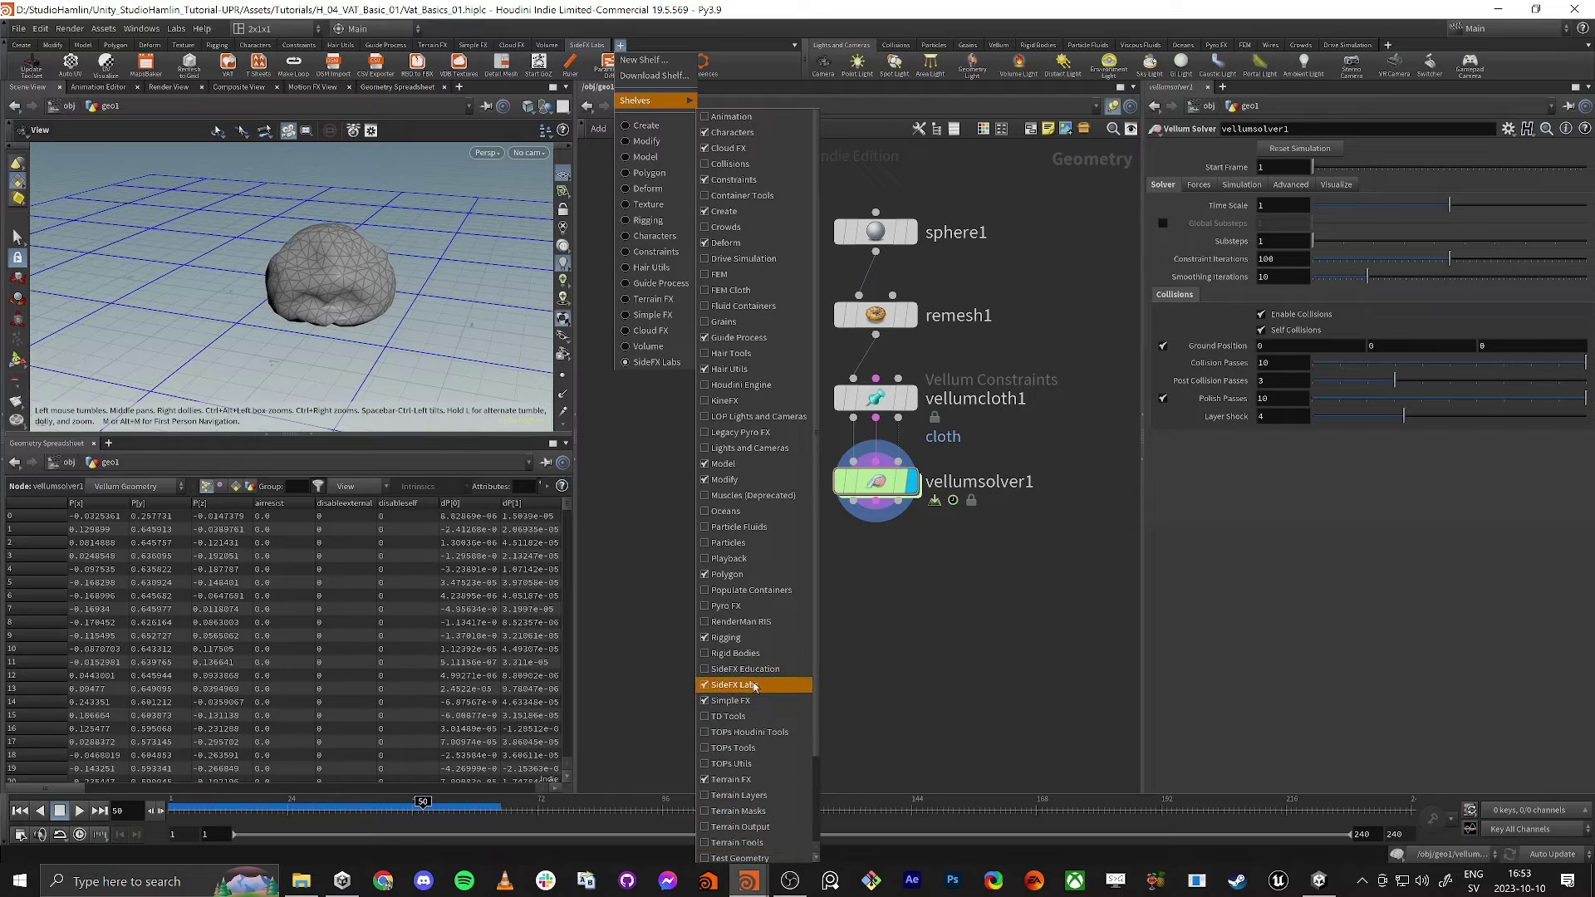
left_click(645, 439)
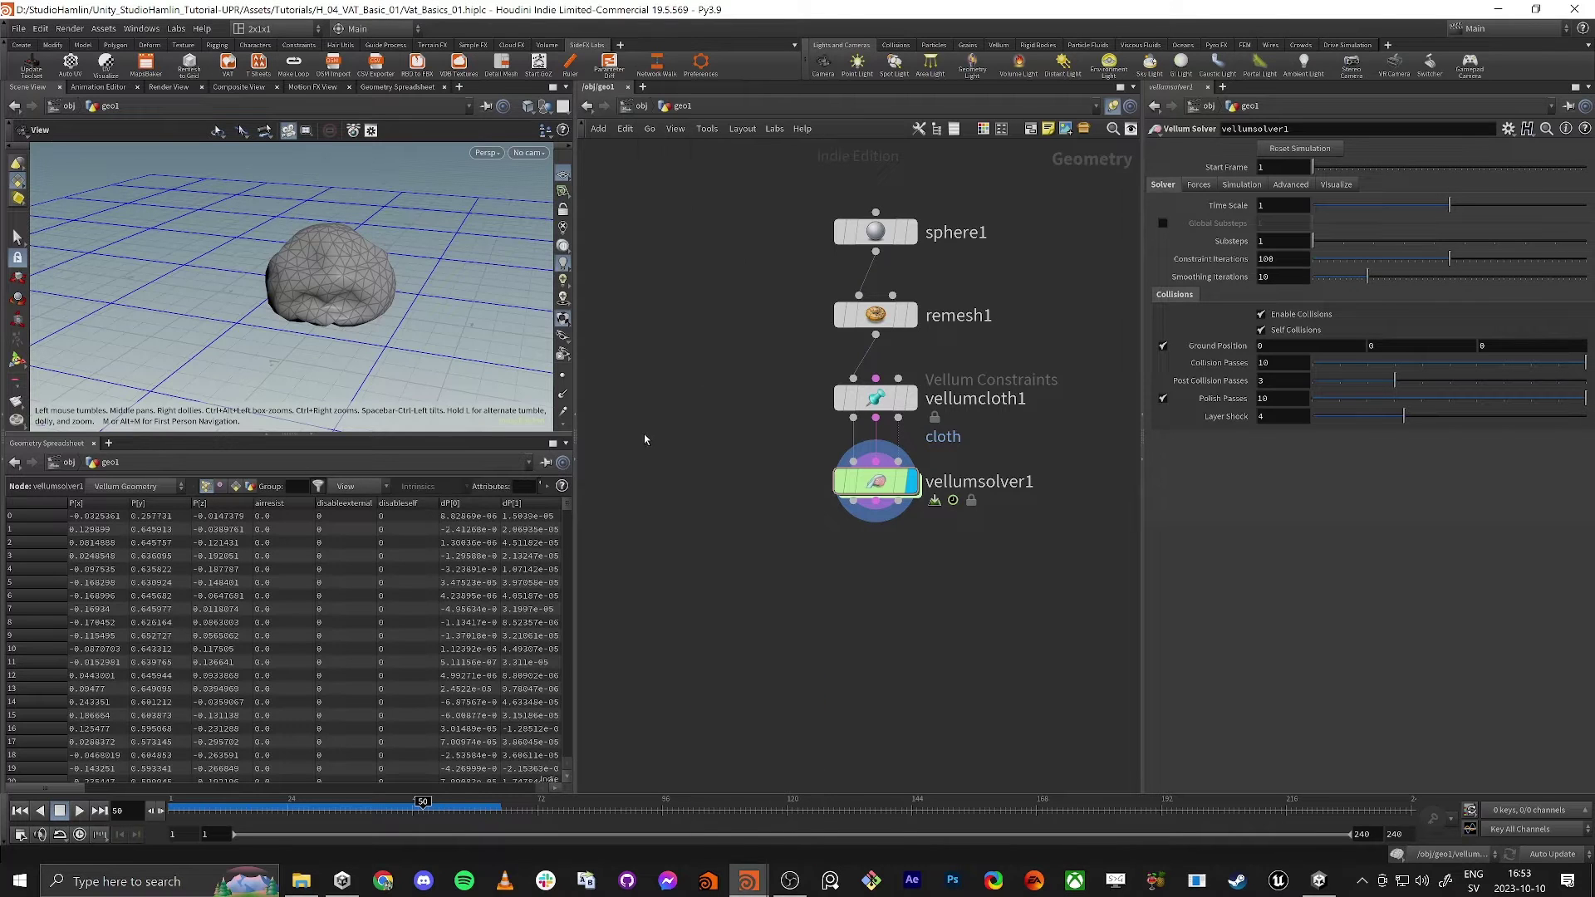
left_click(32, 68)
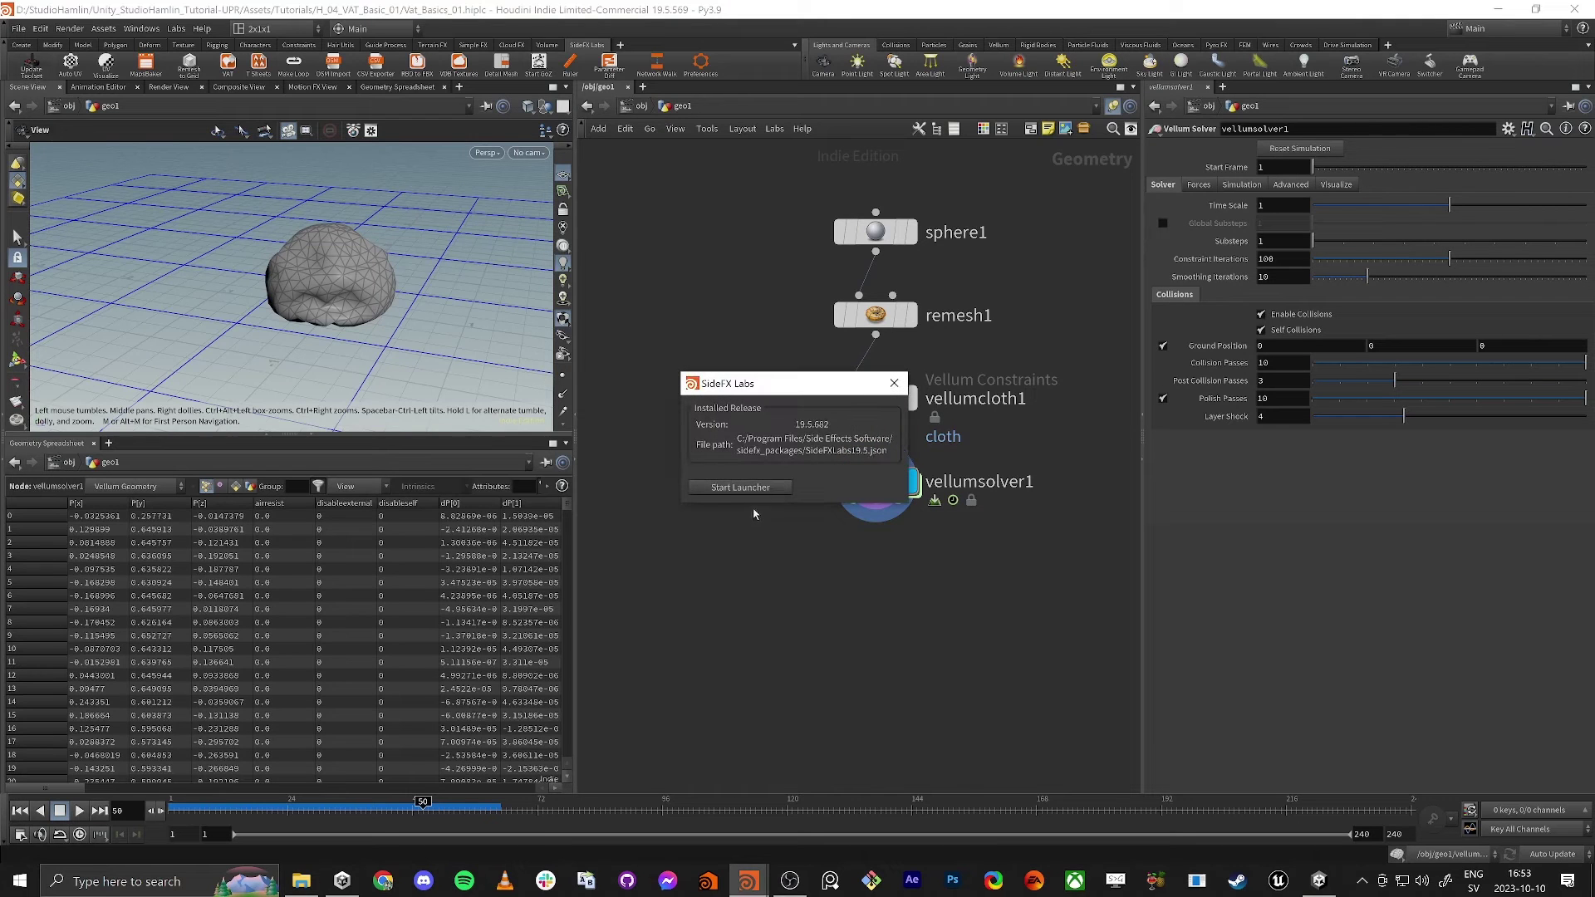
left_click(894, 383)
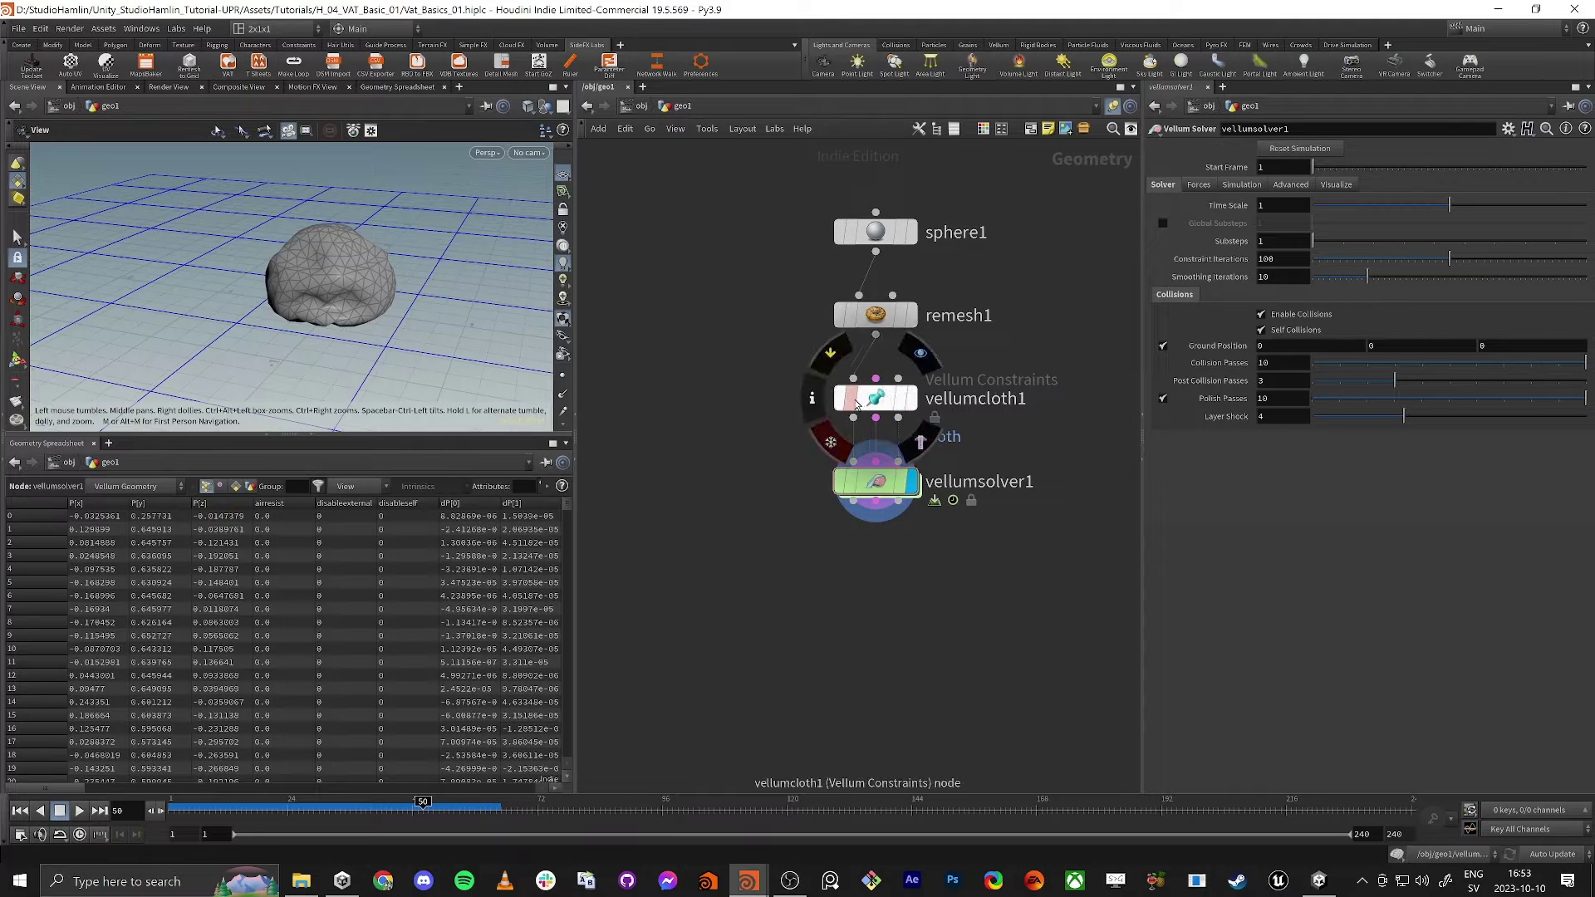
Widen the network editor pane and split it left/right into two side-by-side network editors.
middle_click_drag(769, 374, 695, 388)
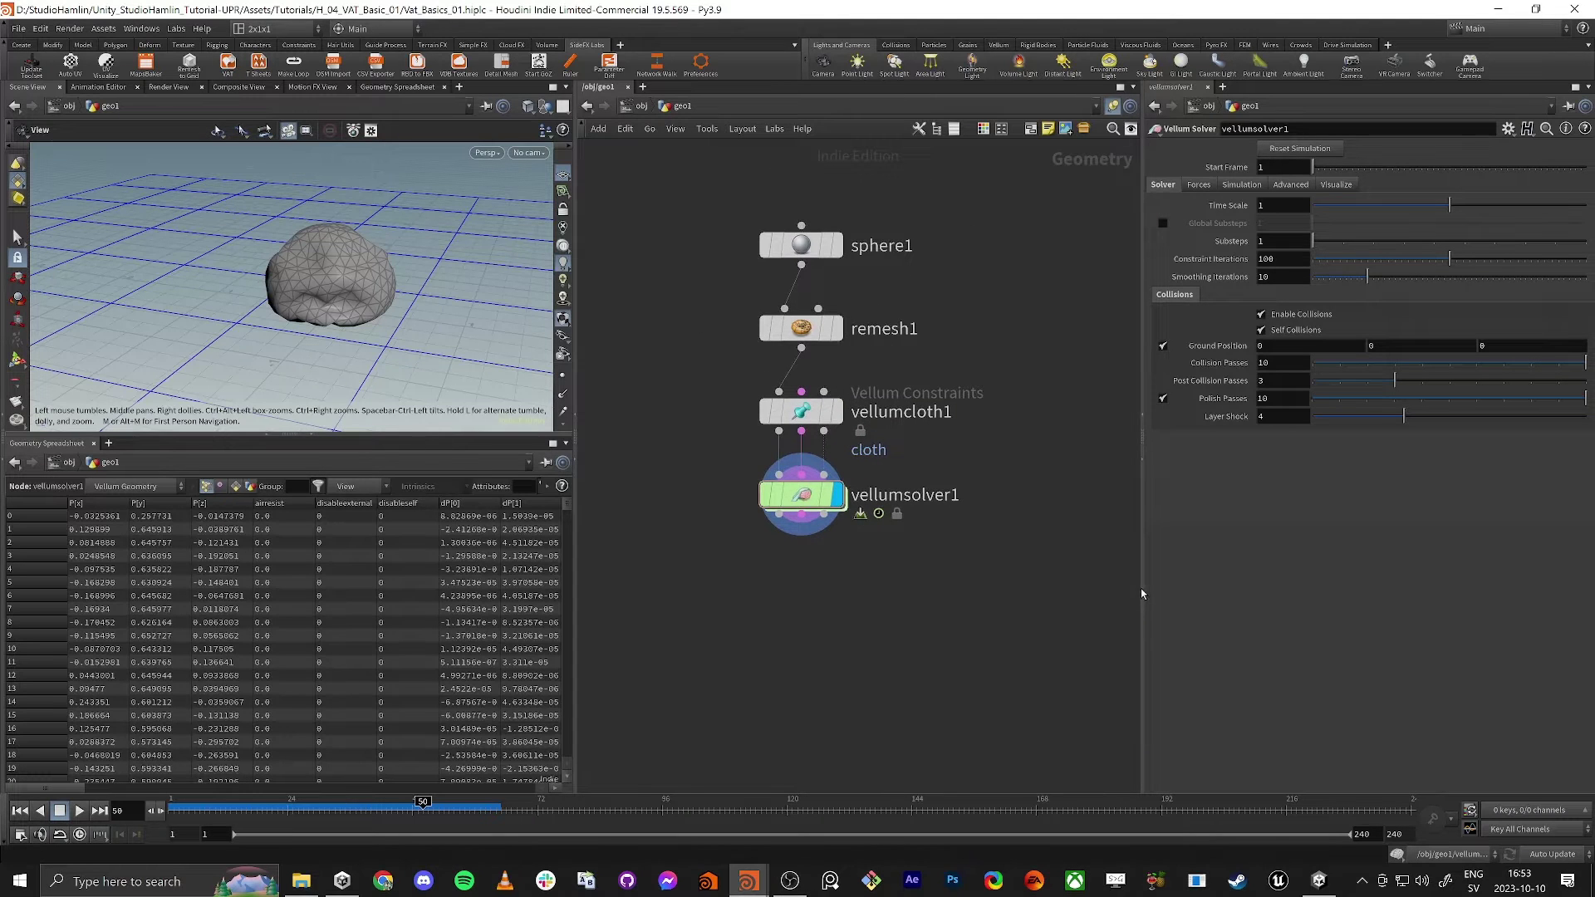
left_click_drag(1144, 588, 1303, 587)
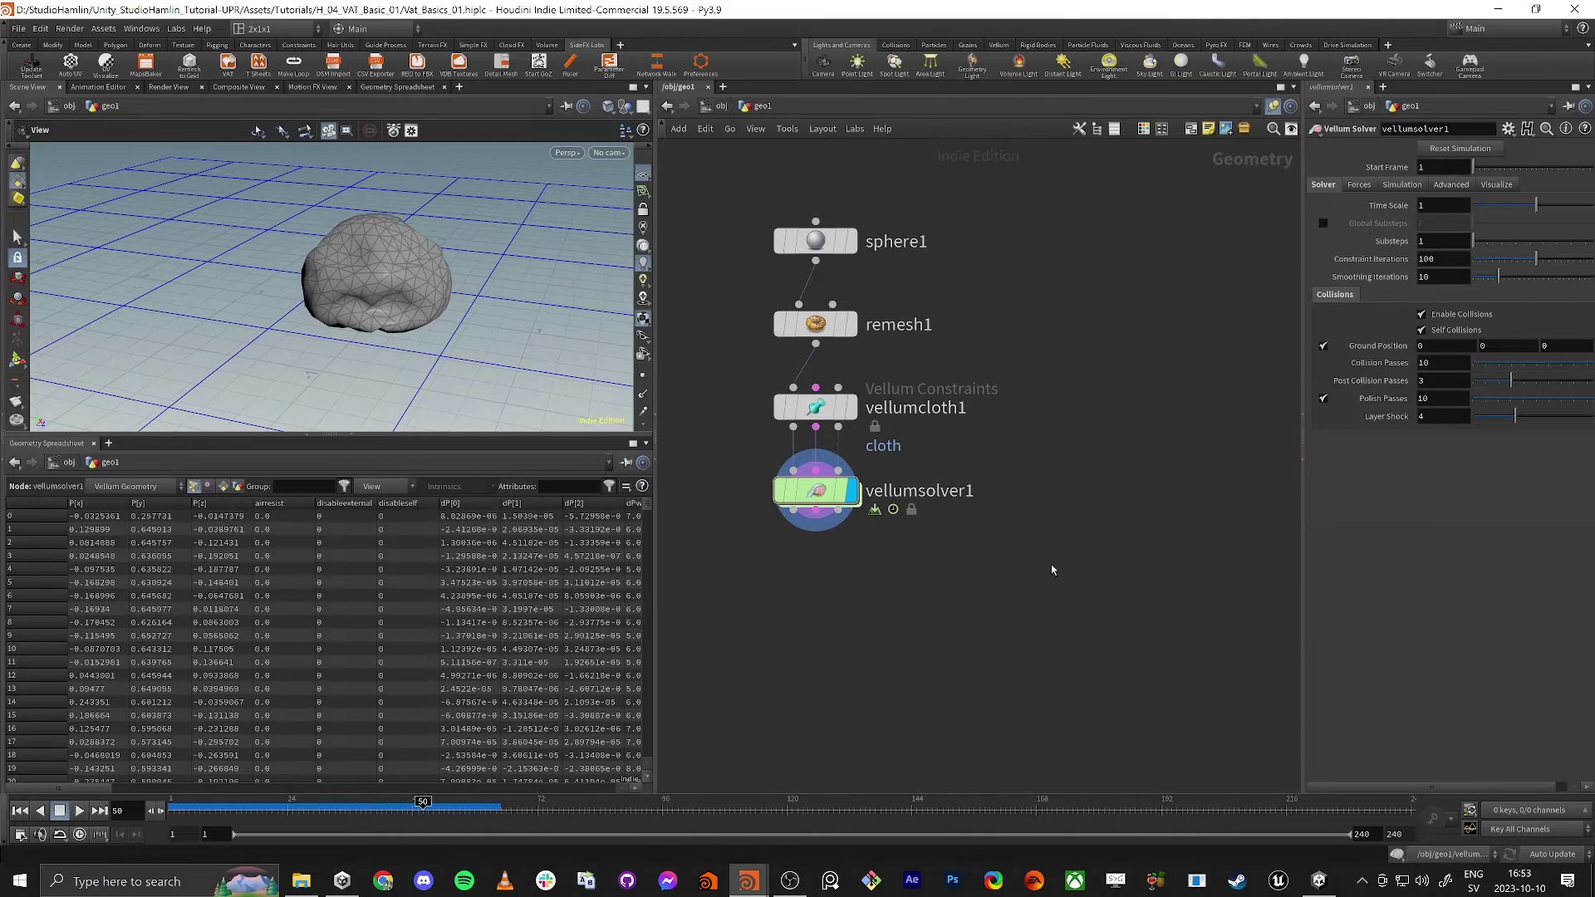
left_click(1293, 86)
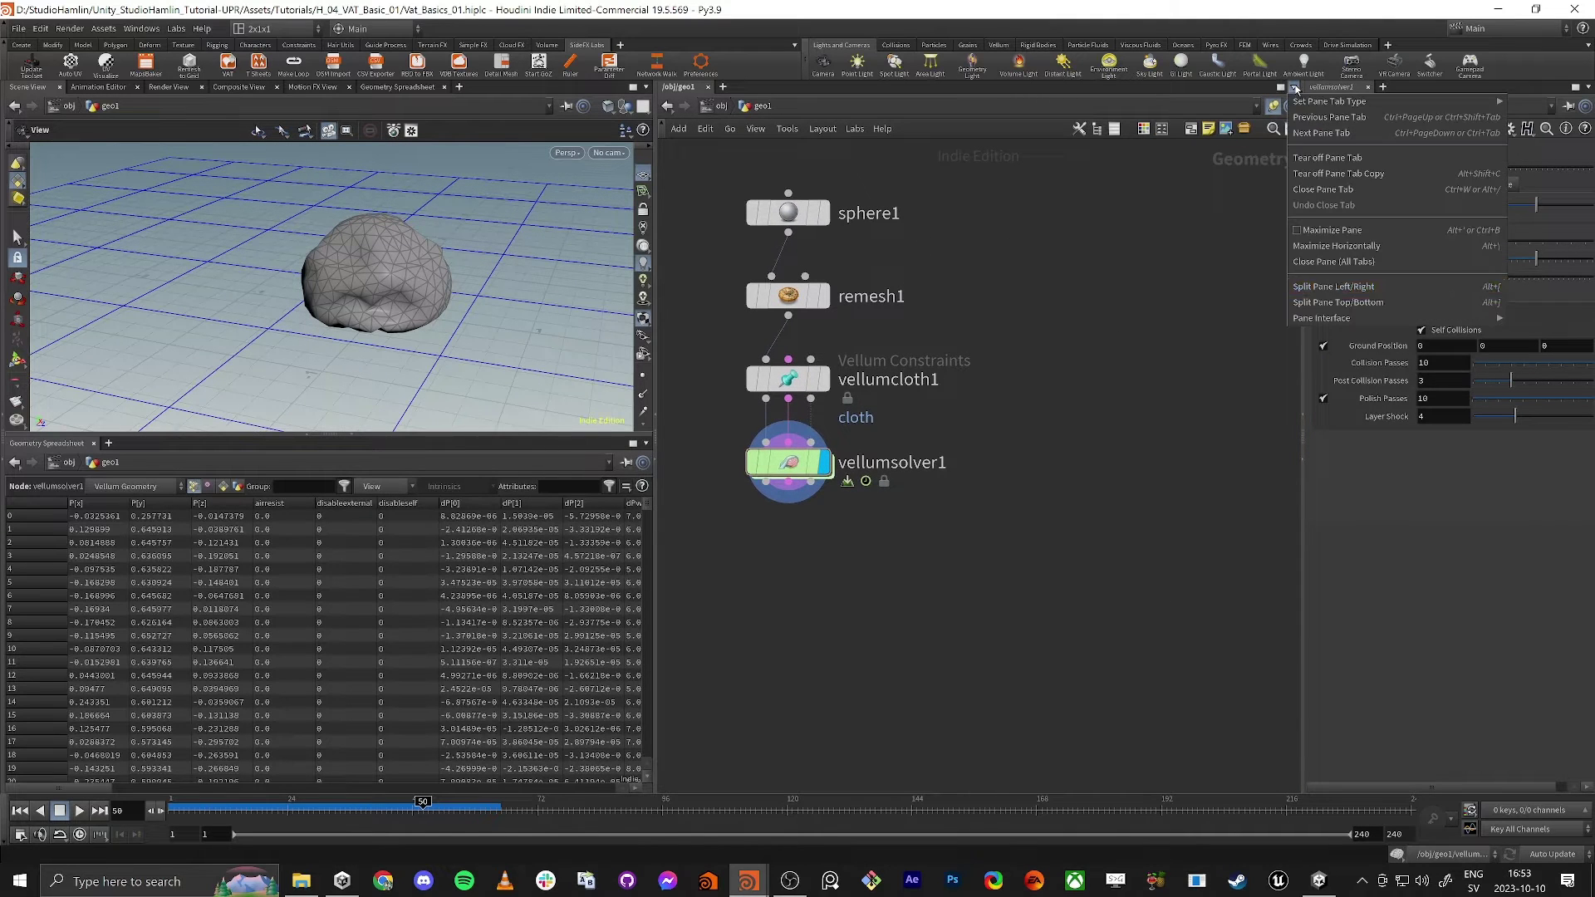
left_click(1342, 303)
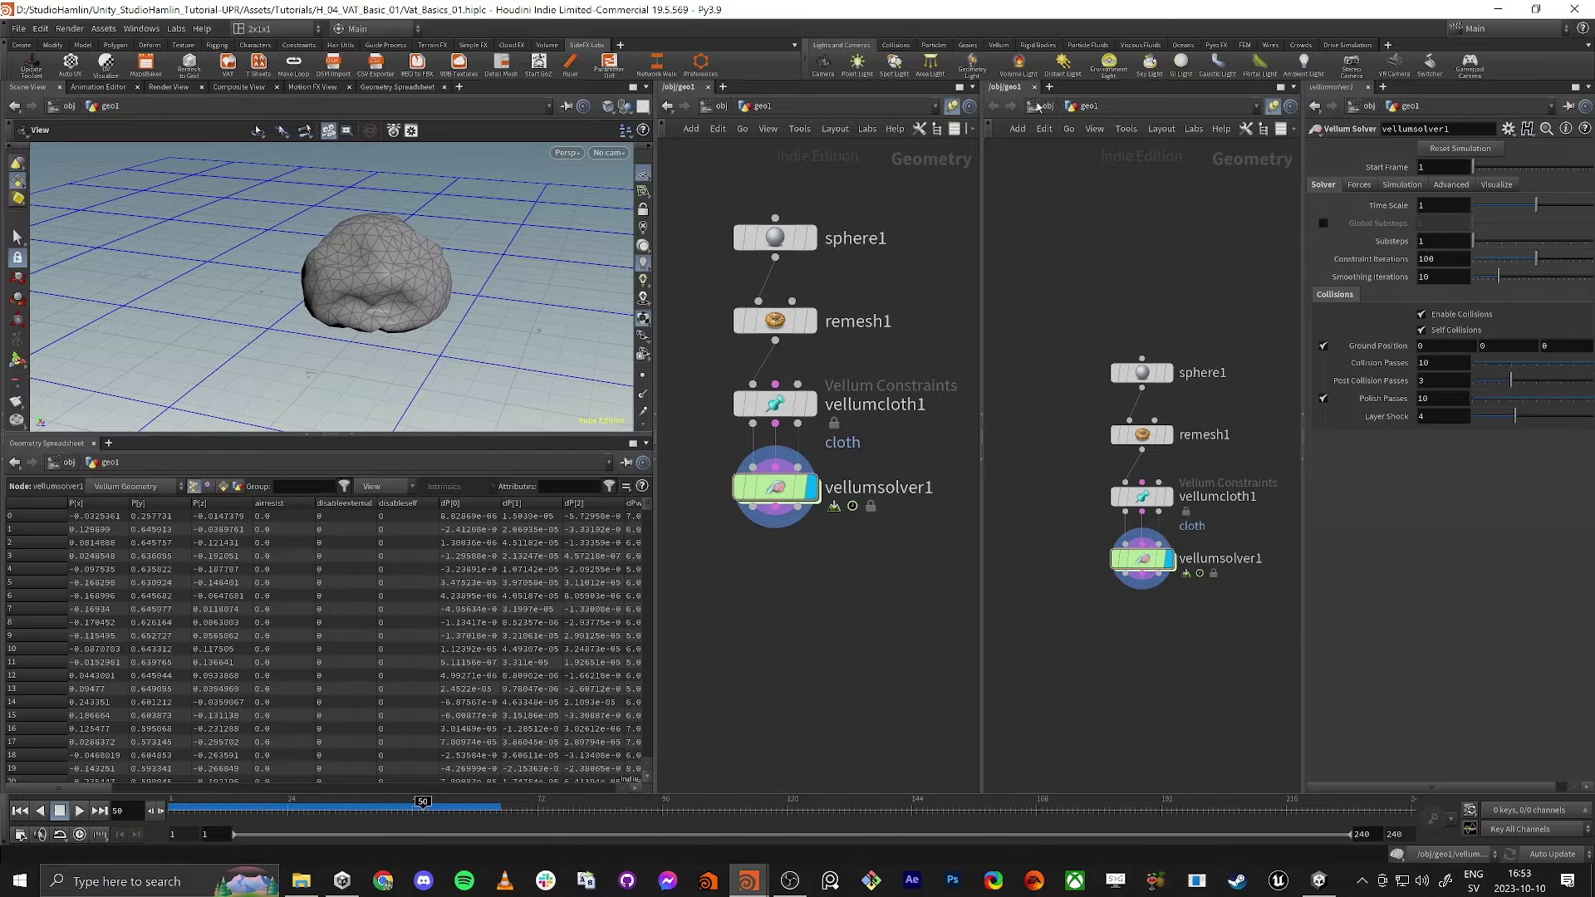
left_click(719, 111)
left_click(719, 110)
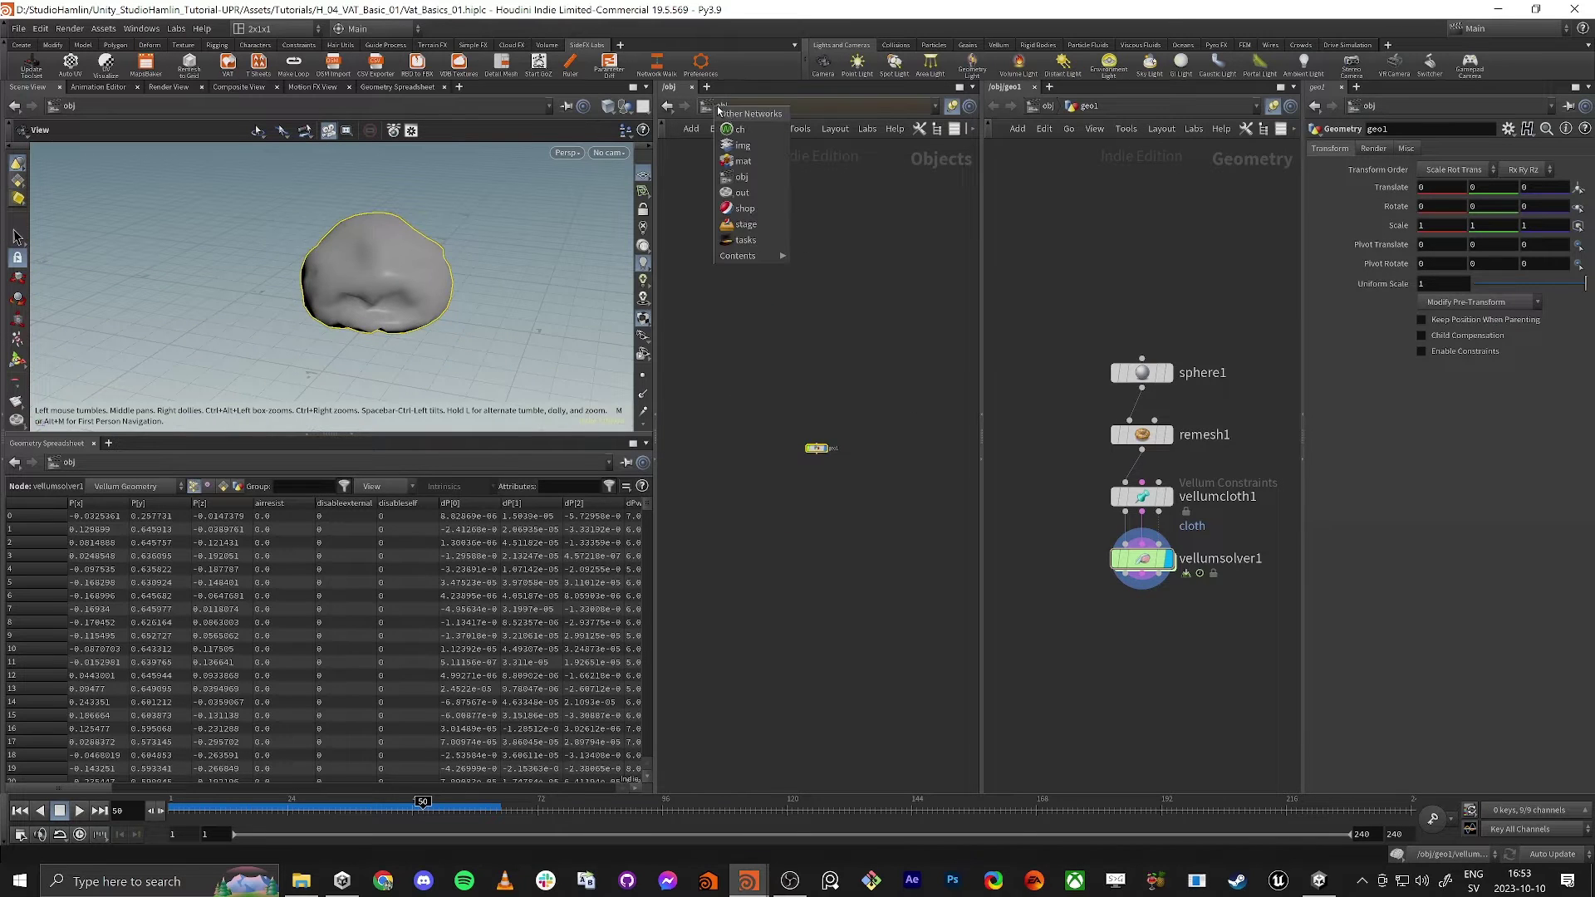
left_click(736, 177)
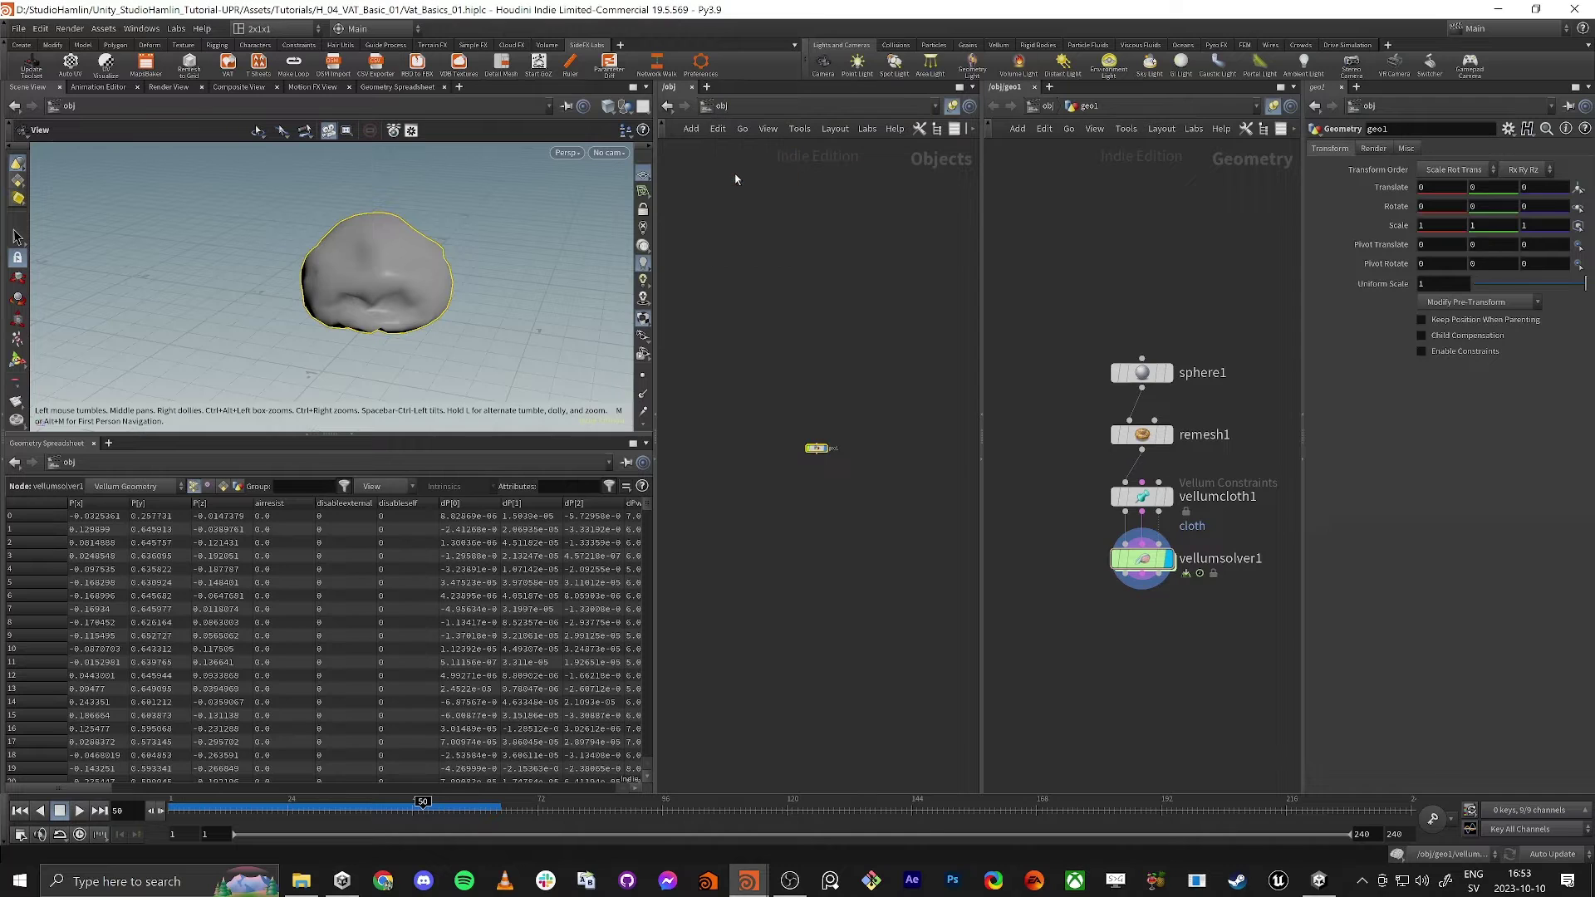
scroll(828, 464, "up", 4)
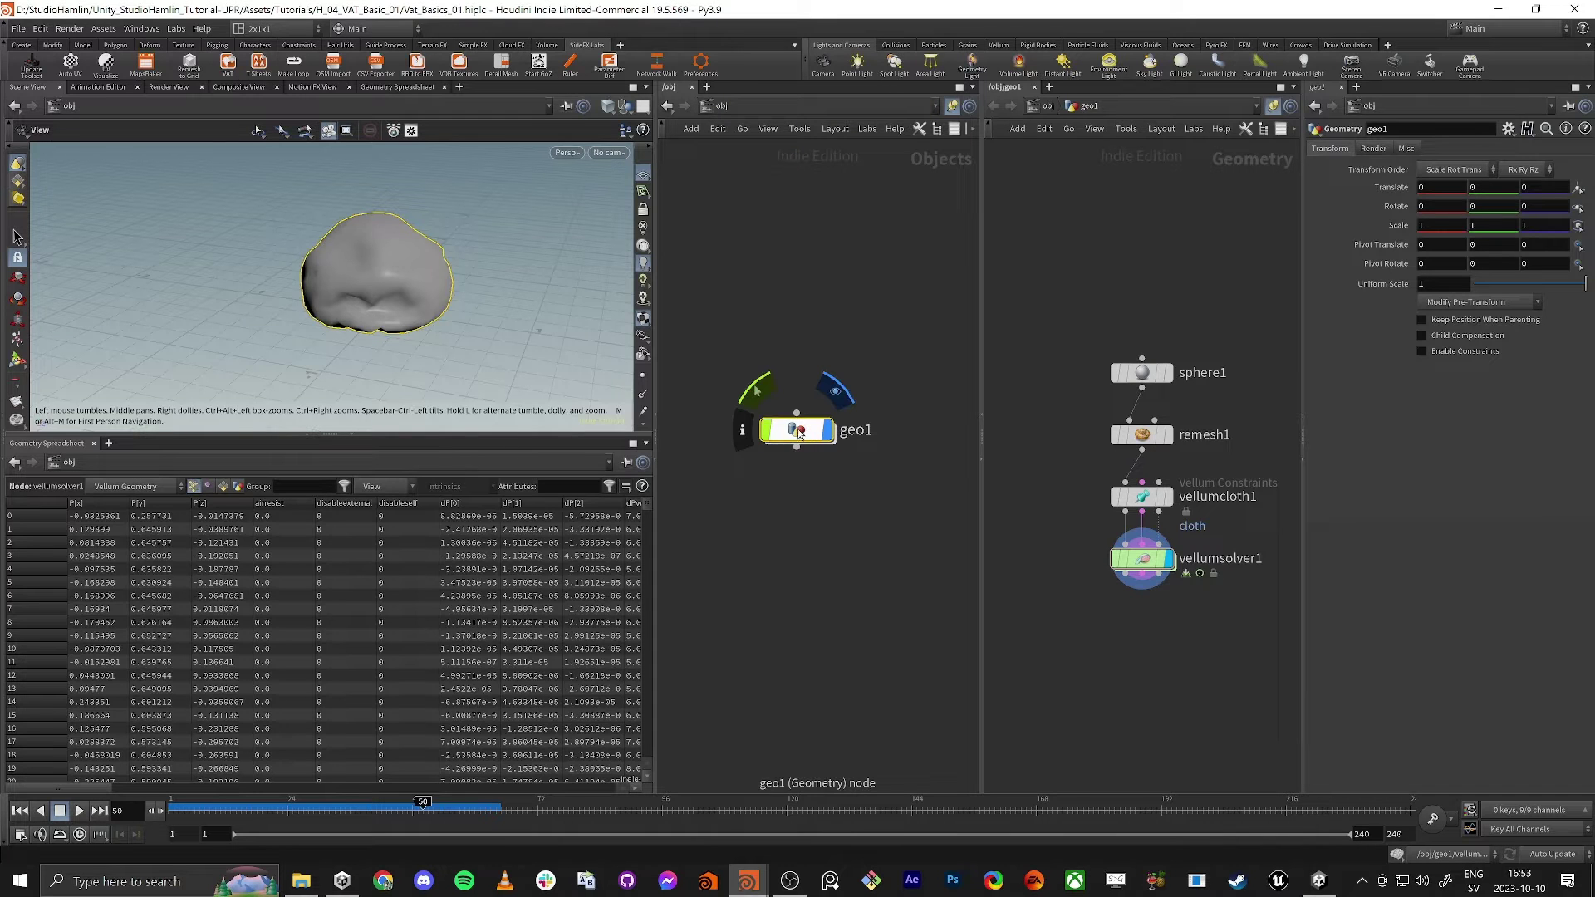
double_click(798, 432)
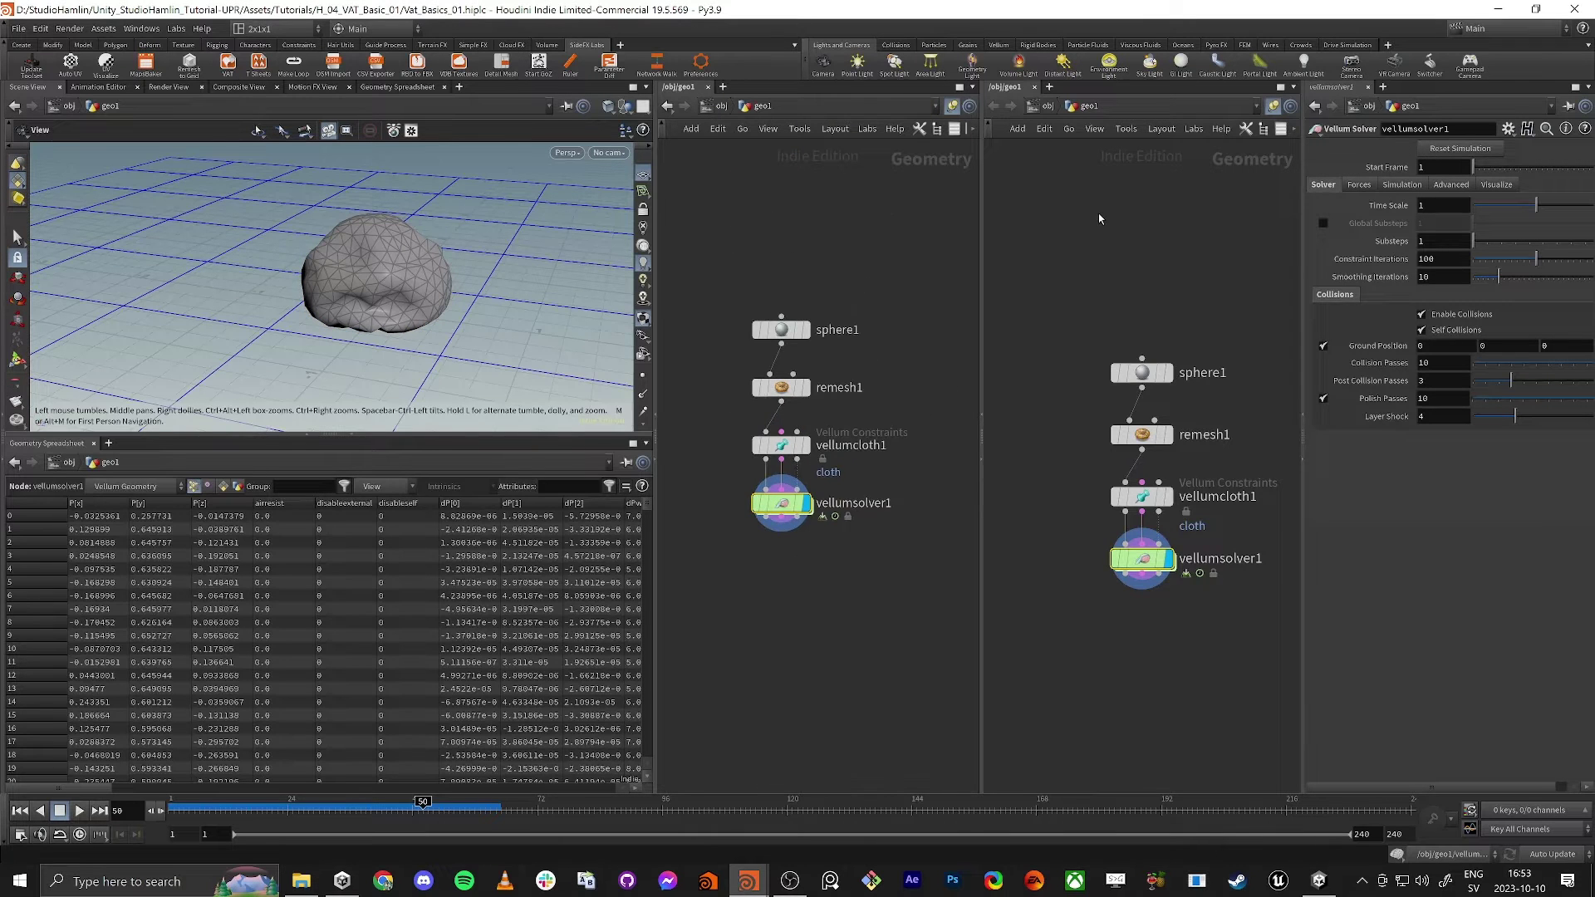
Set the second network editor to the out context and place a Labs Vertex Animation Textures node there.
left_click(1040, 106)
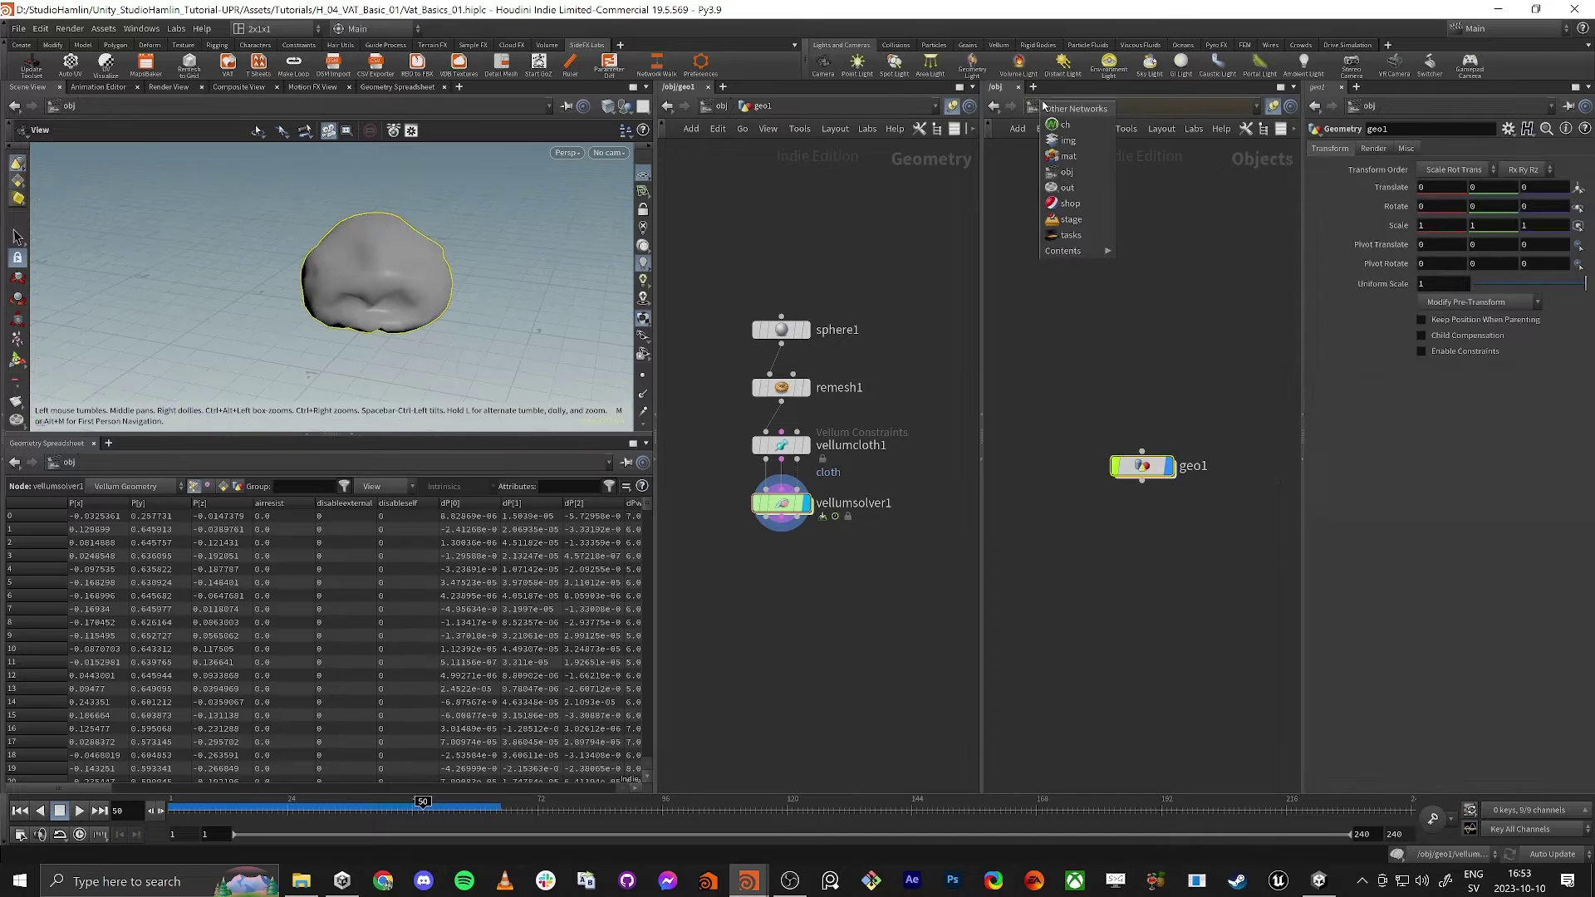
left_click(1066, 188)
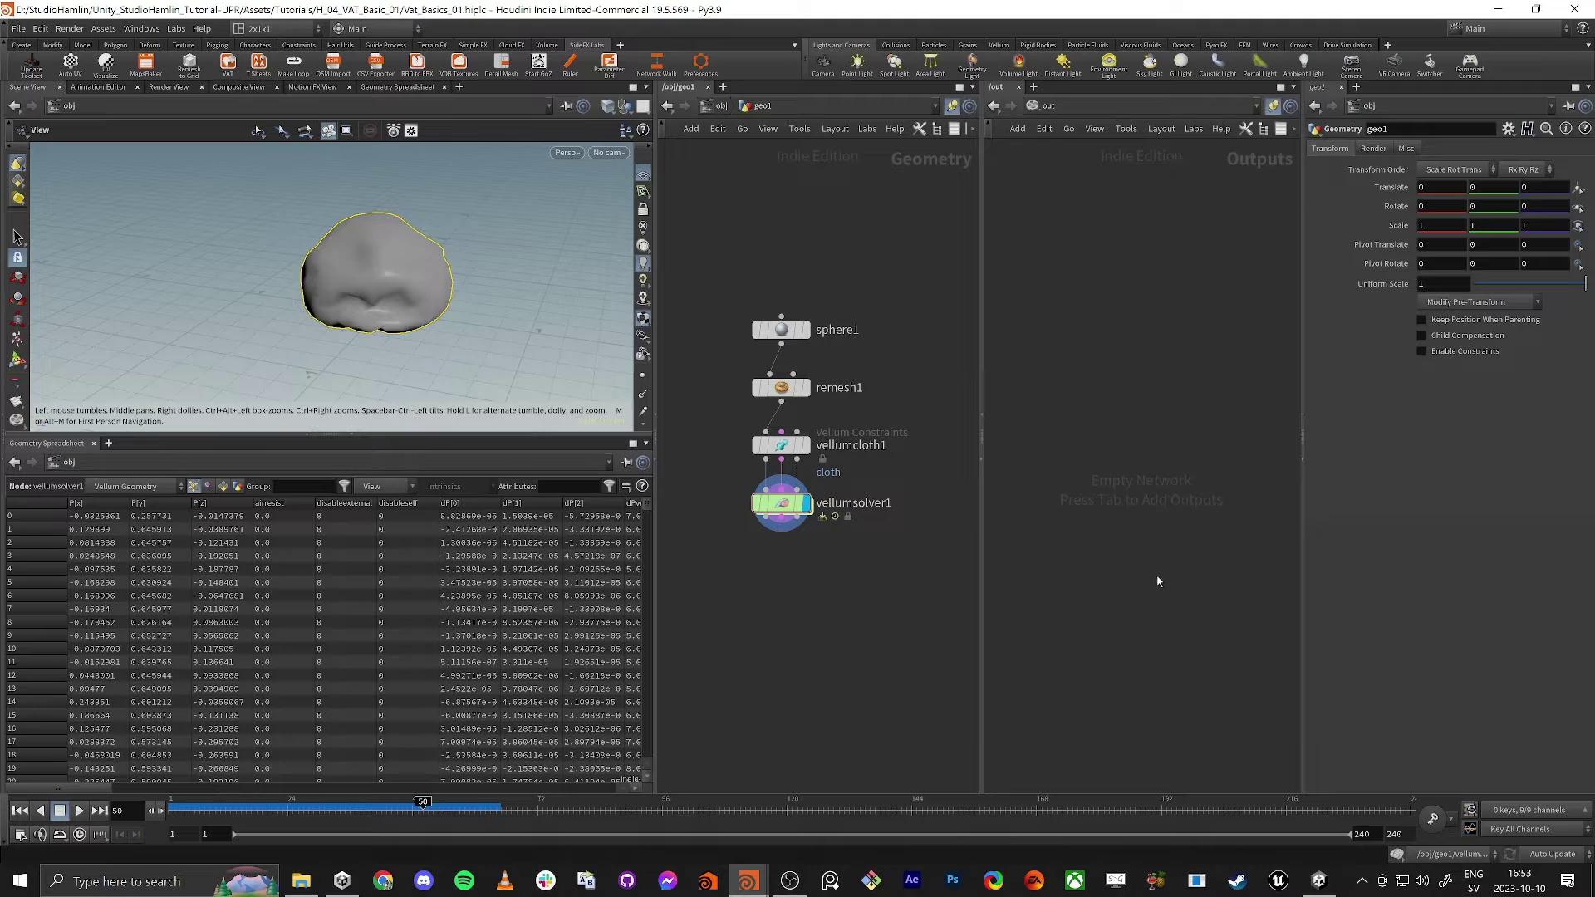
key("Tab")
left_click(1237, 854)
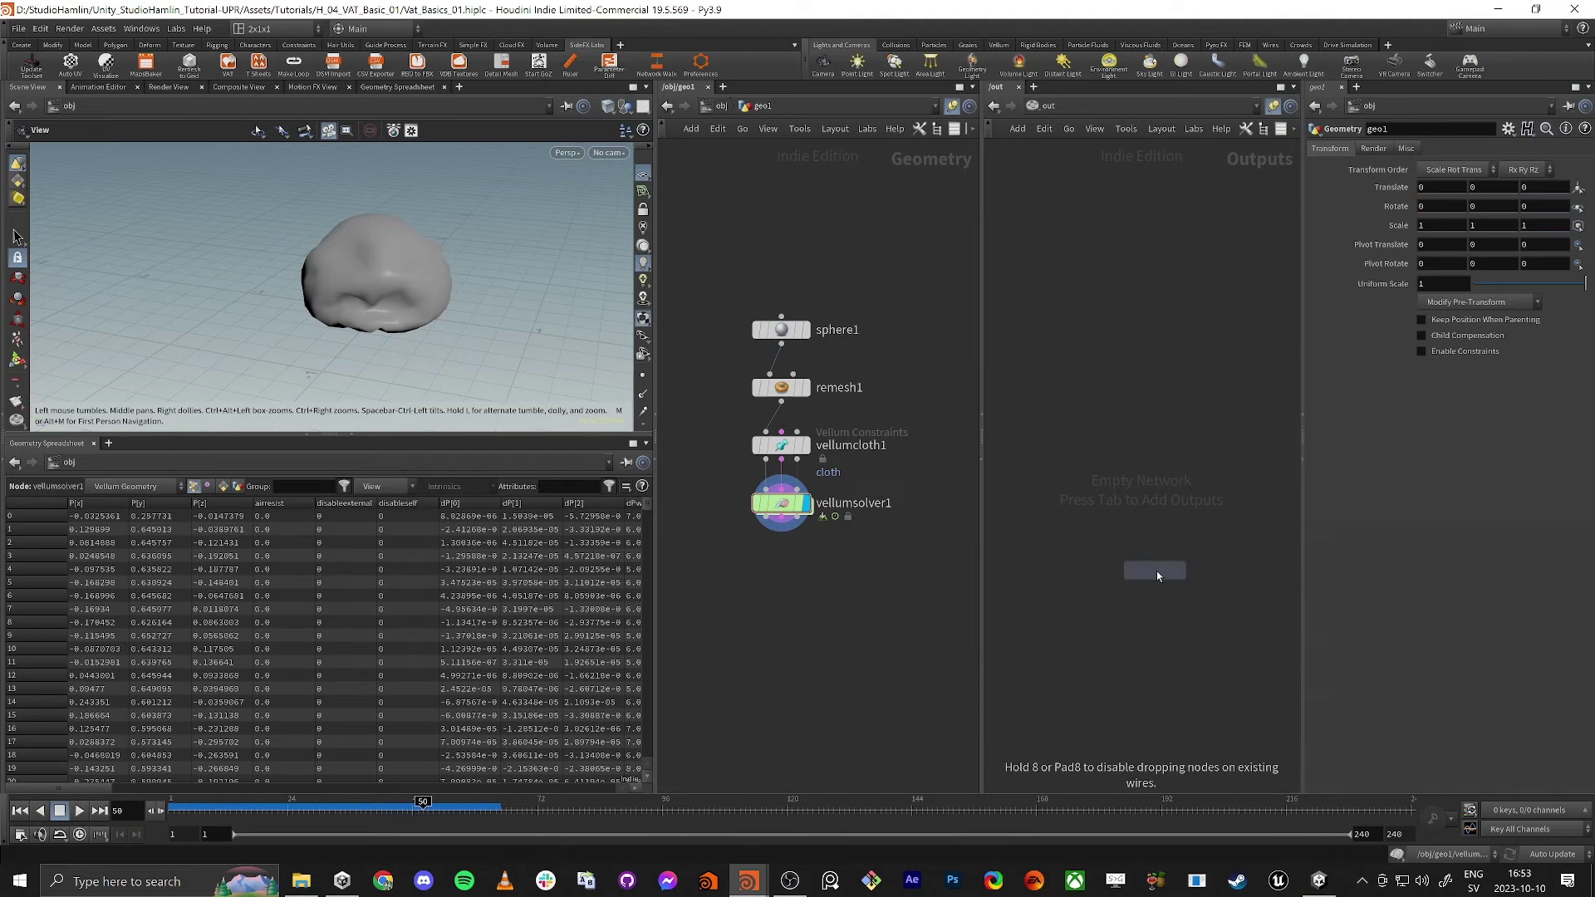
left_click(1114, 465)
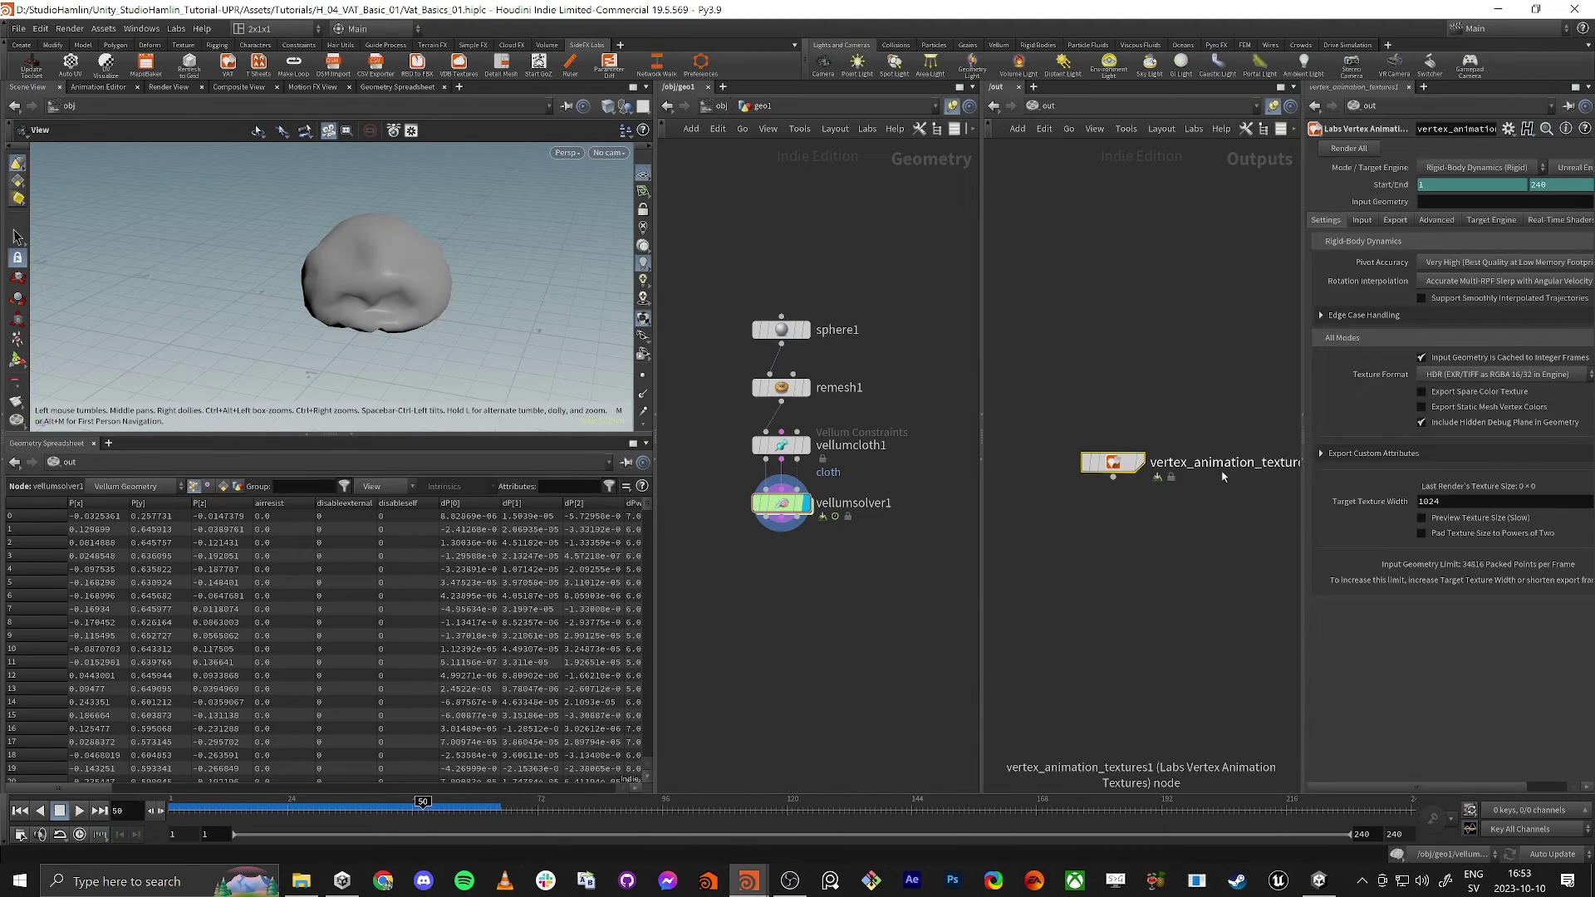
left_click_drag(1114, 466, 1093, 458)
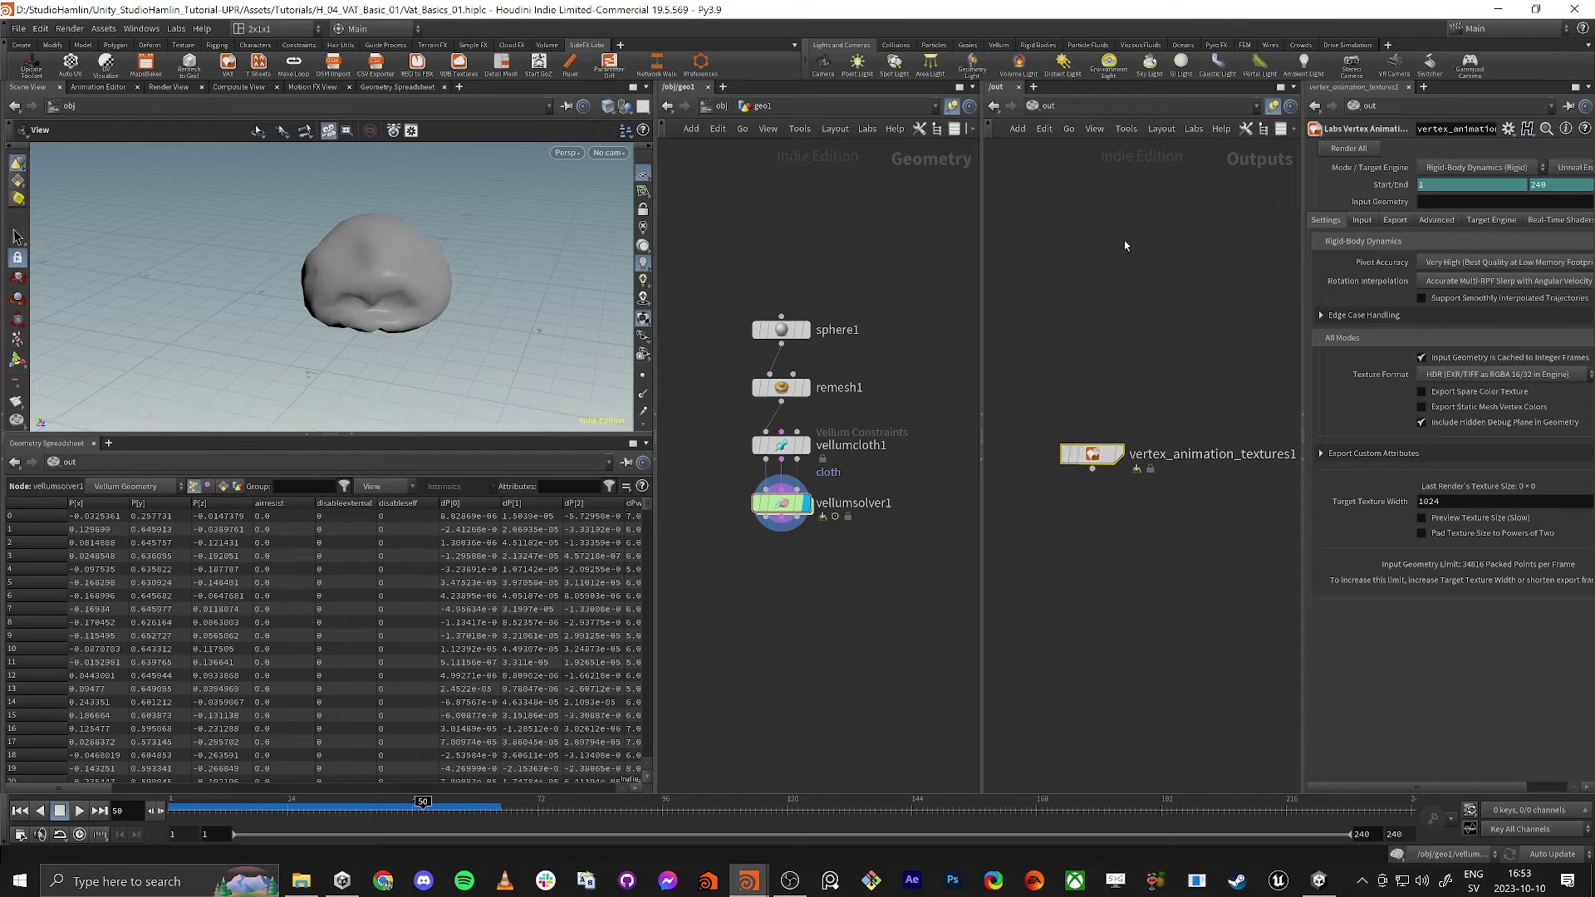
View the obj context and the contents of geo1 in the second network editor, and return it to the out context.
left_click(1048, 108)
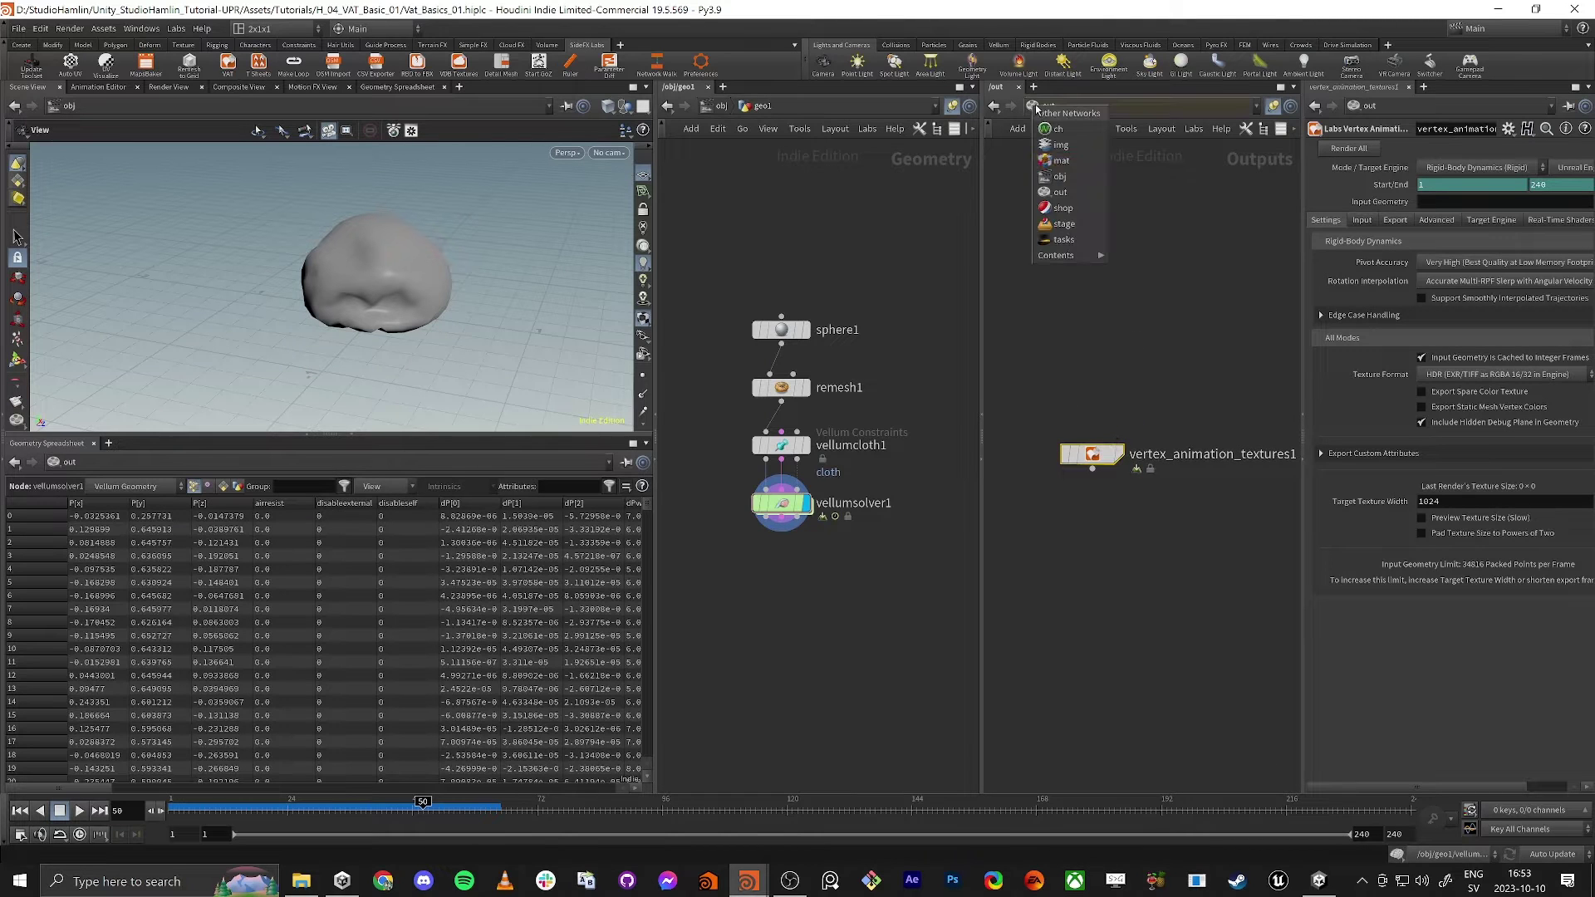
left_click(1064, 181)
double_click(1142, 465)
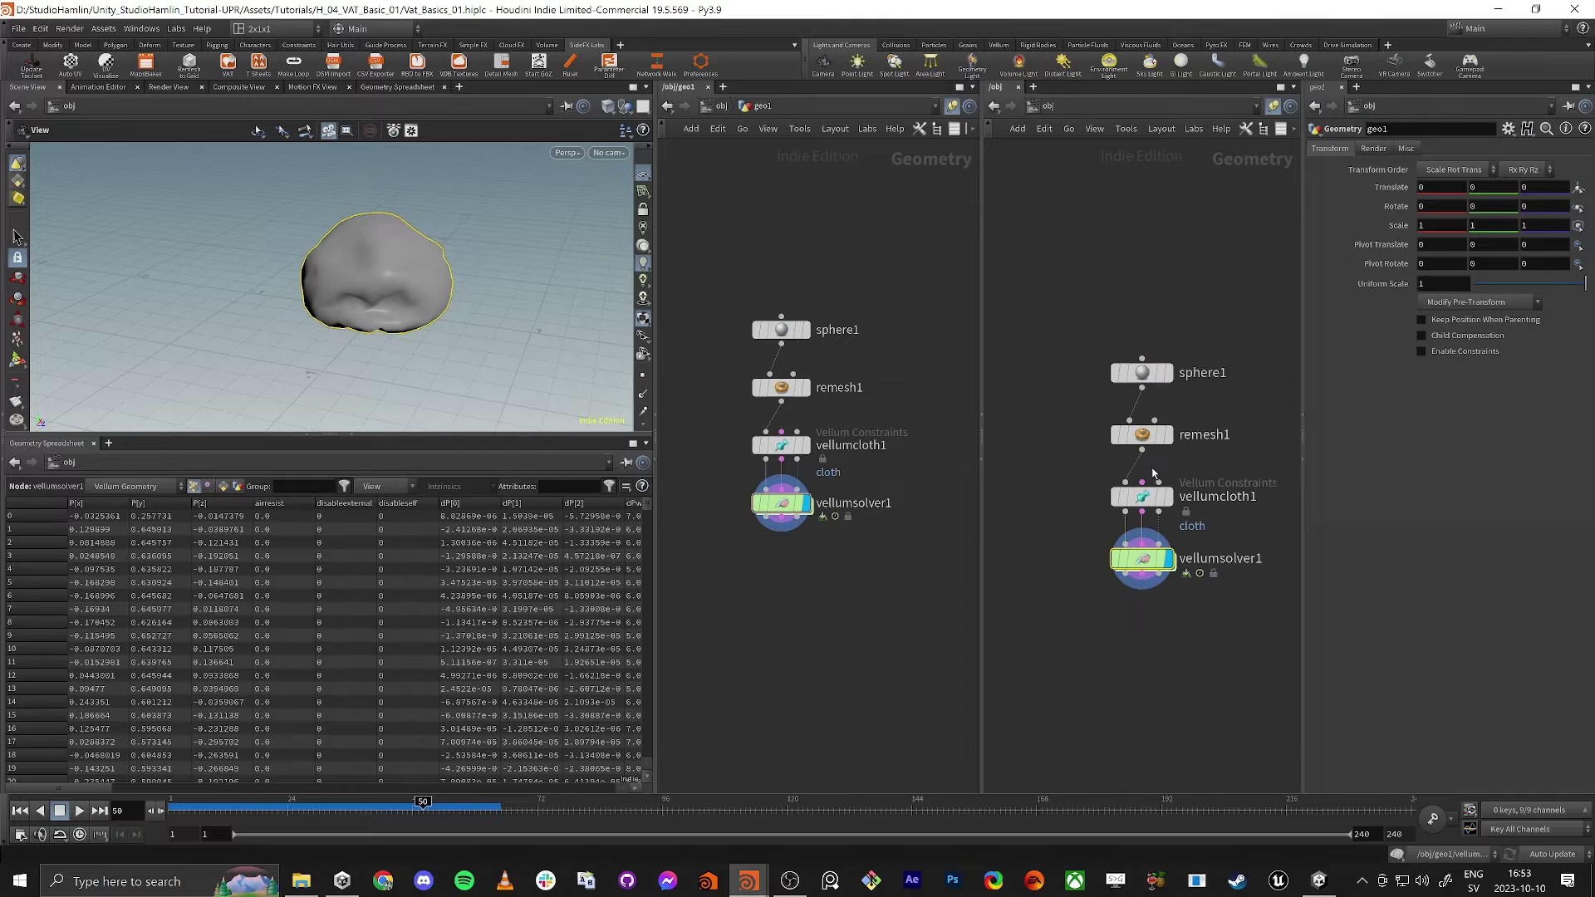
left_click(1037, 108)
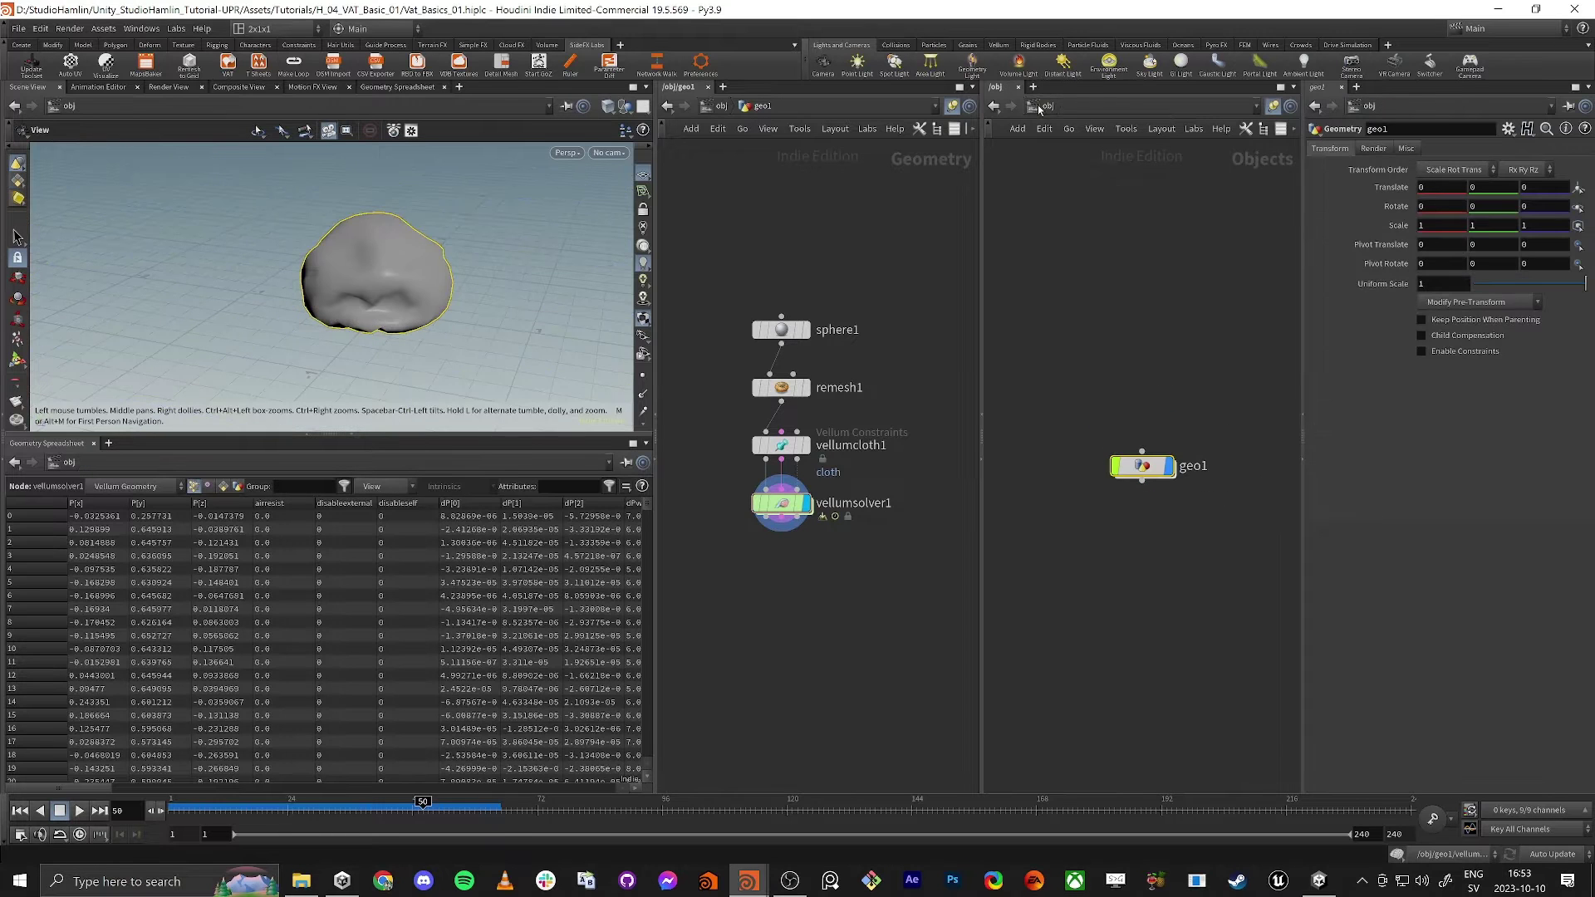
left_click(1038, 108)
left_click(1070, 195)
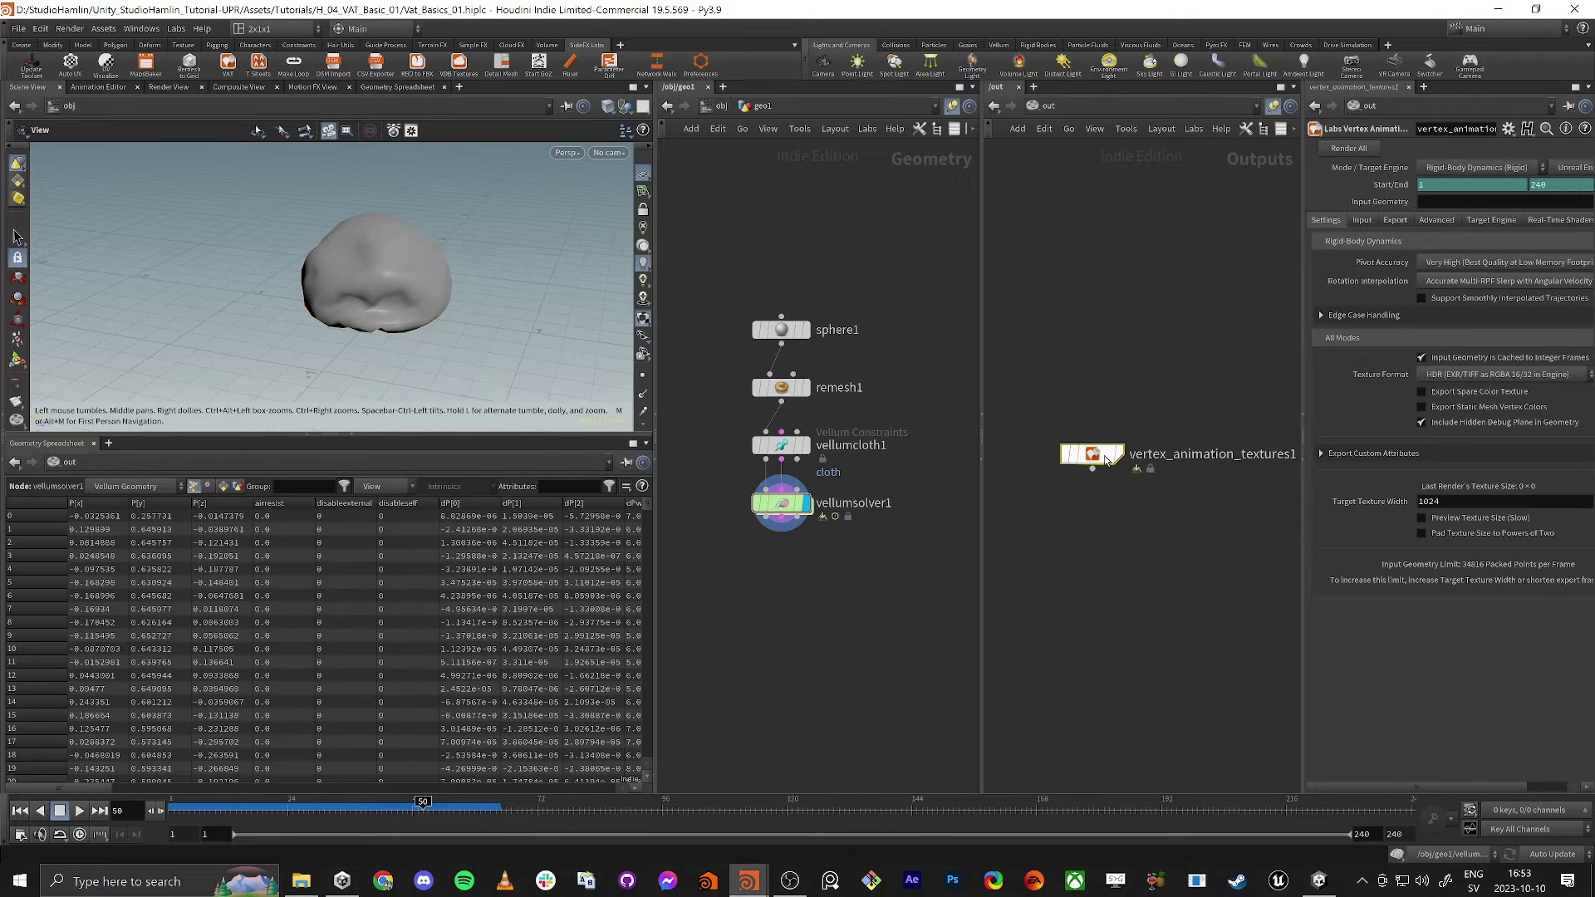
mouse_move(1090, 454)
left_mouse_down()
mouse_move(1101, 433)
mouse_move(1098, 455)
left_mouse_up()
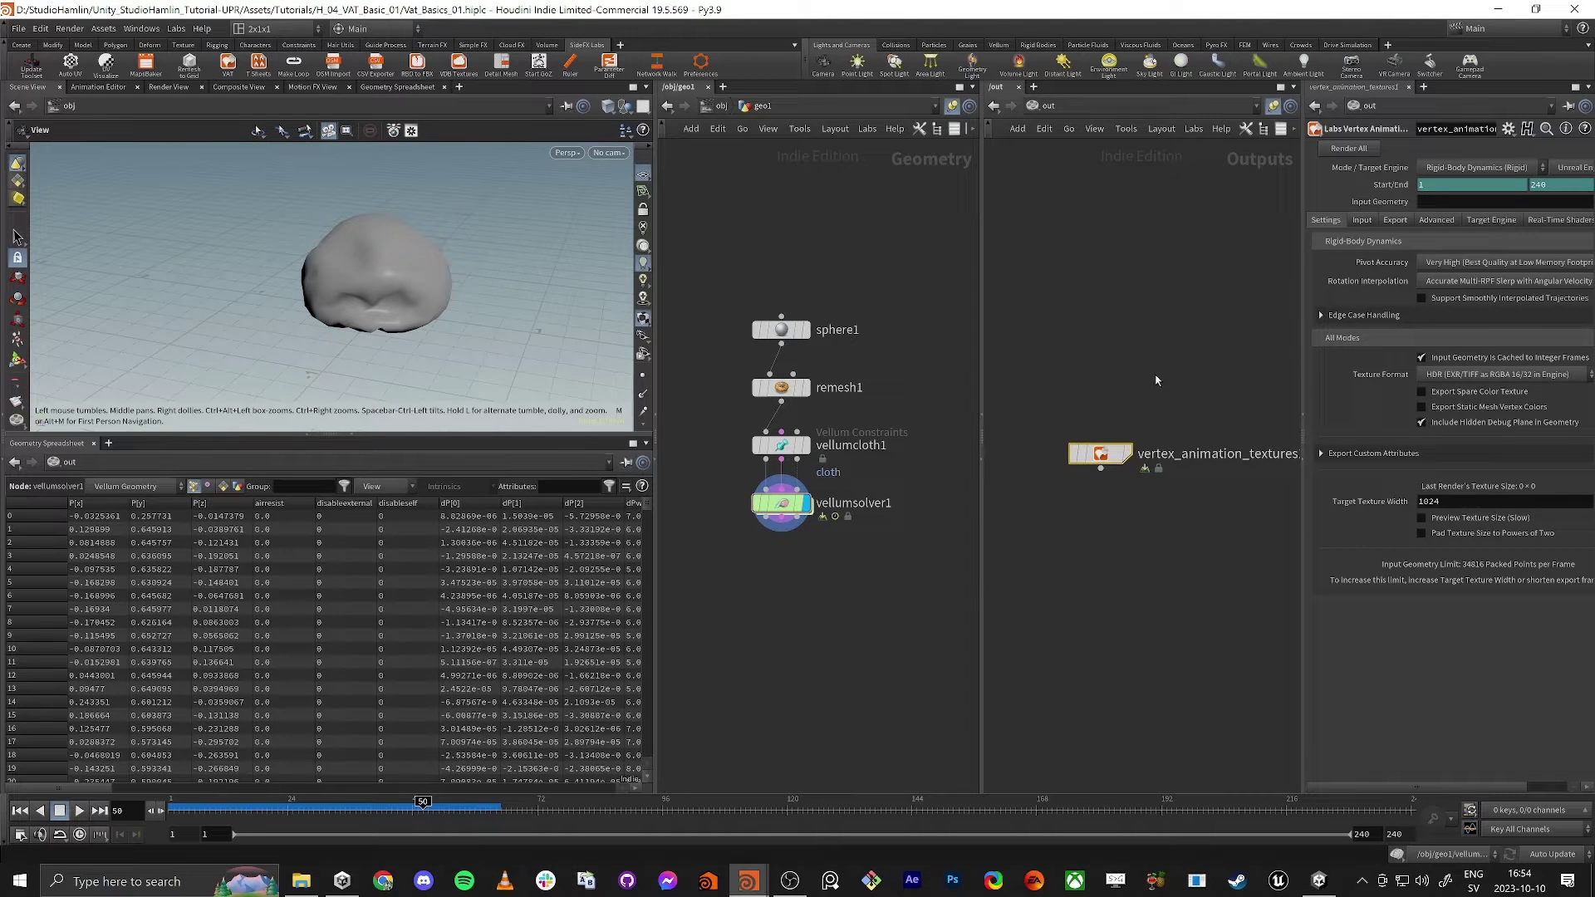
Add a ROP Network node below the Vellum solver inside geo1.
middle_click_drag(791, 658, 799, 592)
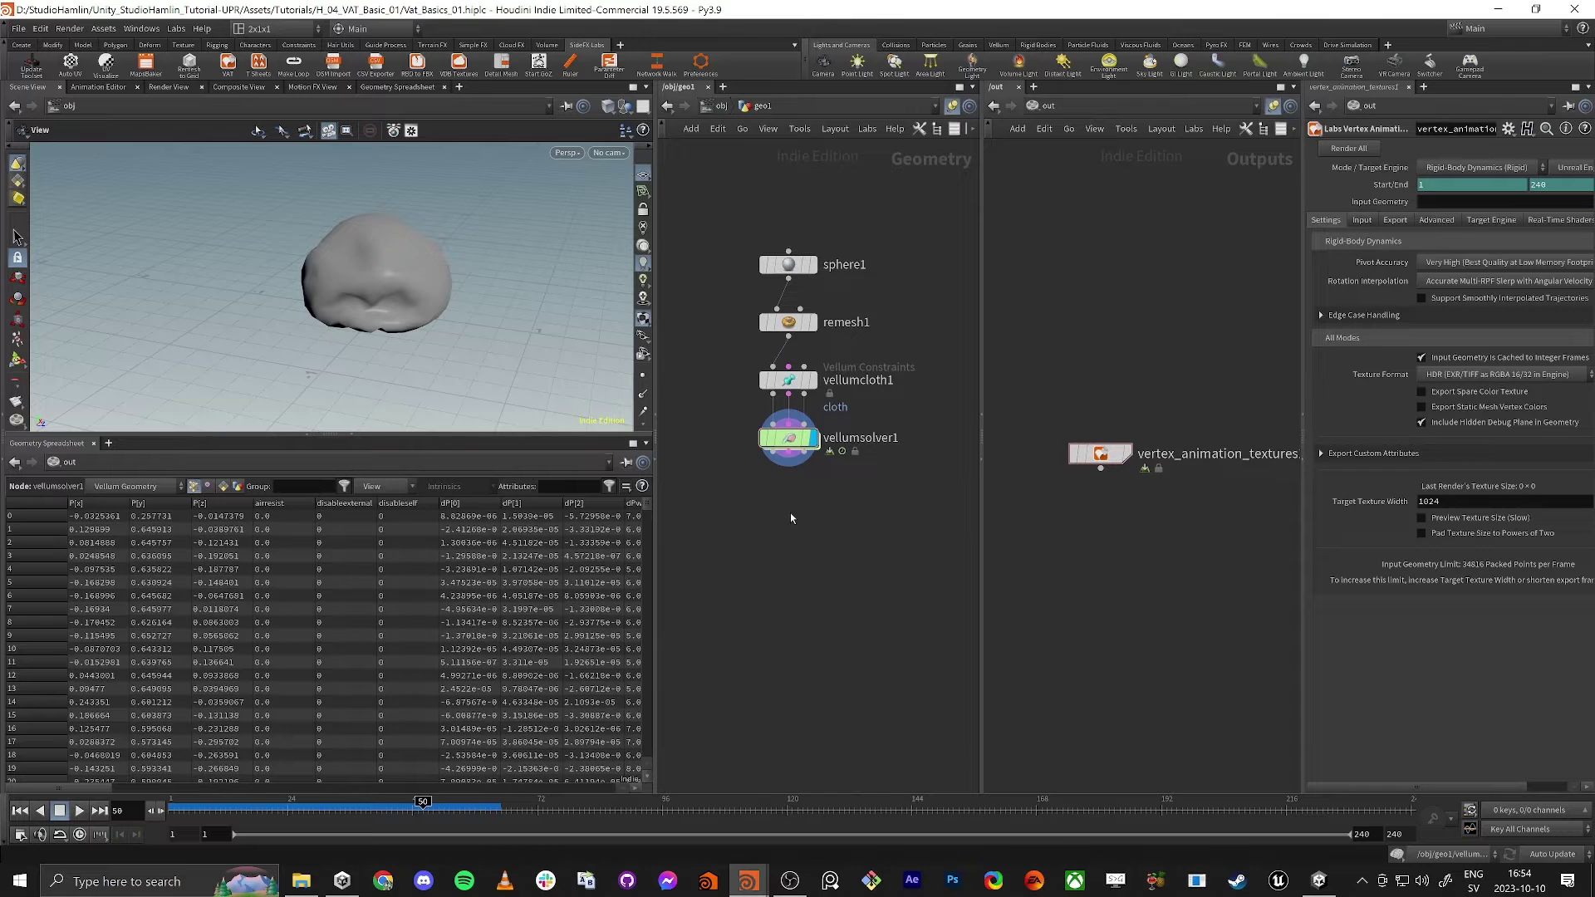
key("Tab")
type("rop n")
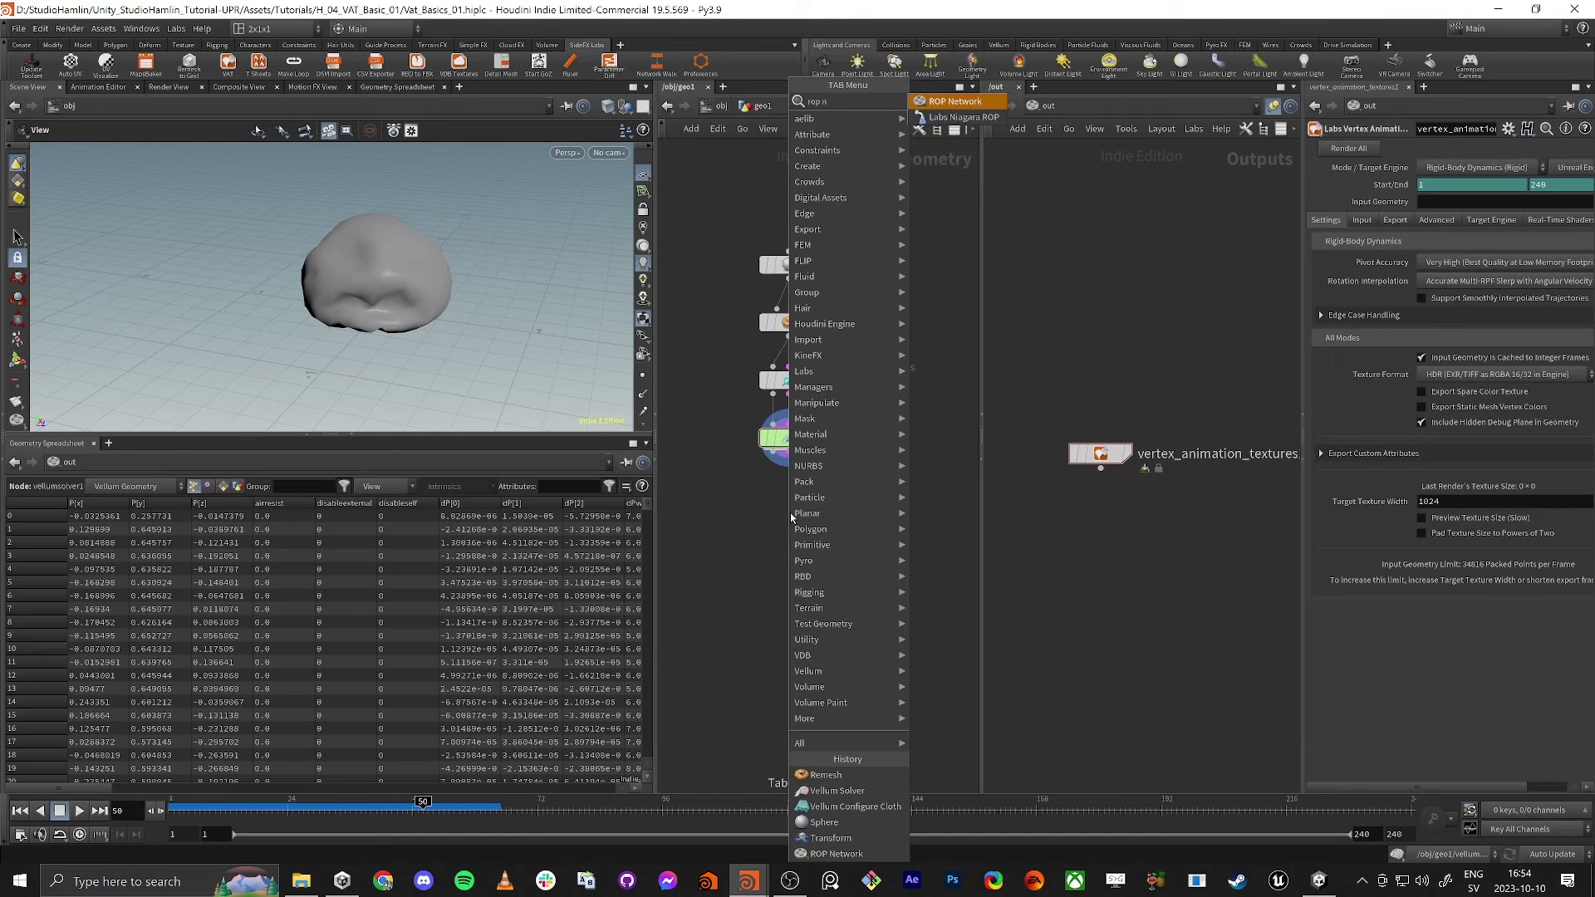
key("Return")
left_click(781, 584)
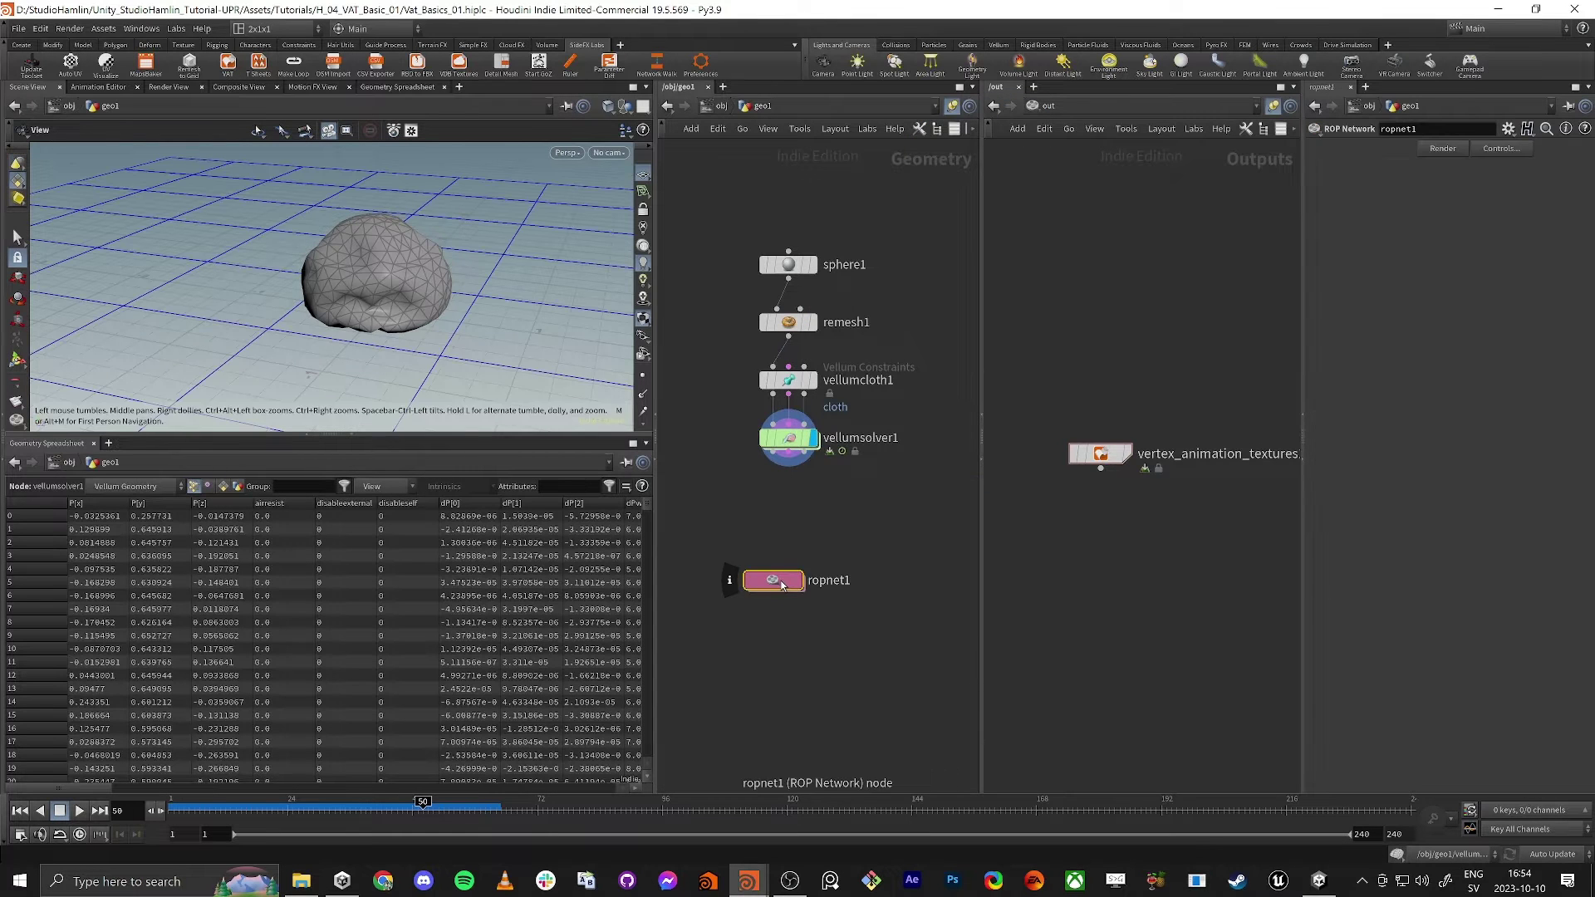
Place a Labs Vertex Animation Textures node inside the ROP network and return to the geo1 level.
double_click(781, 584)
key("Tab")
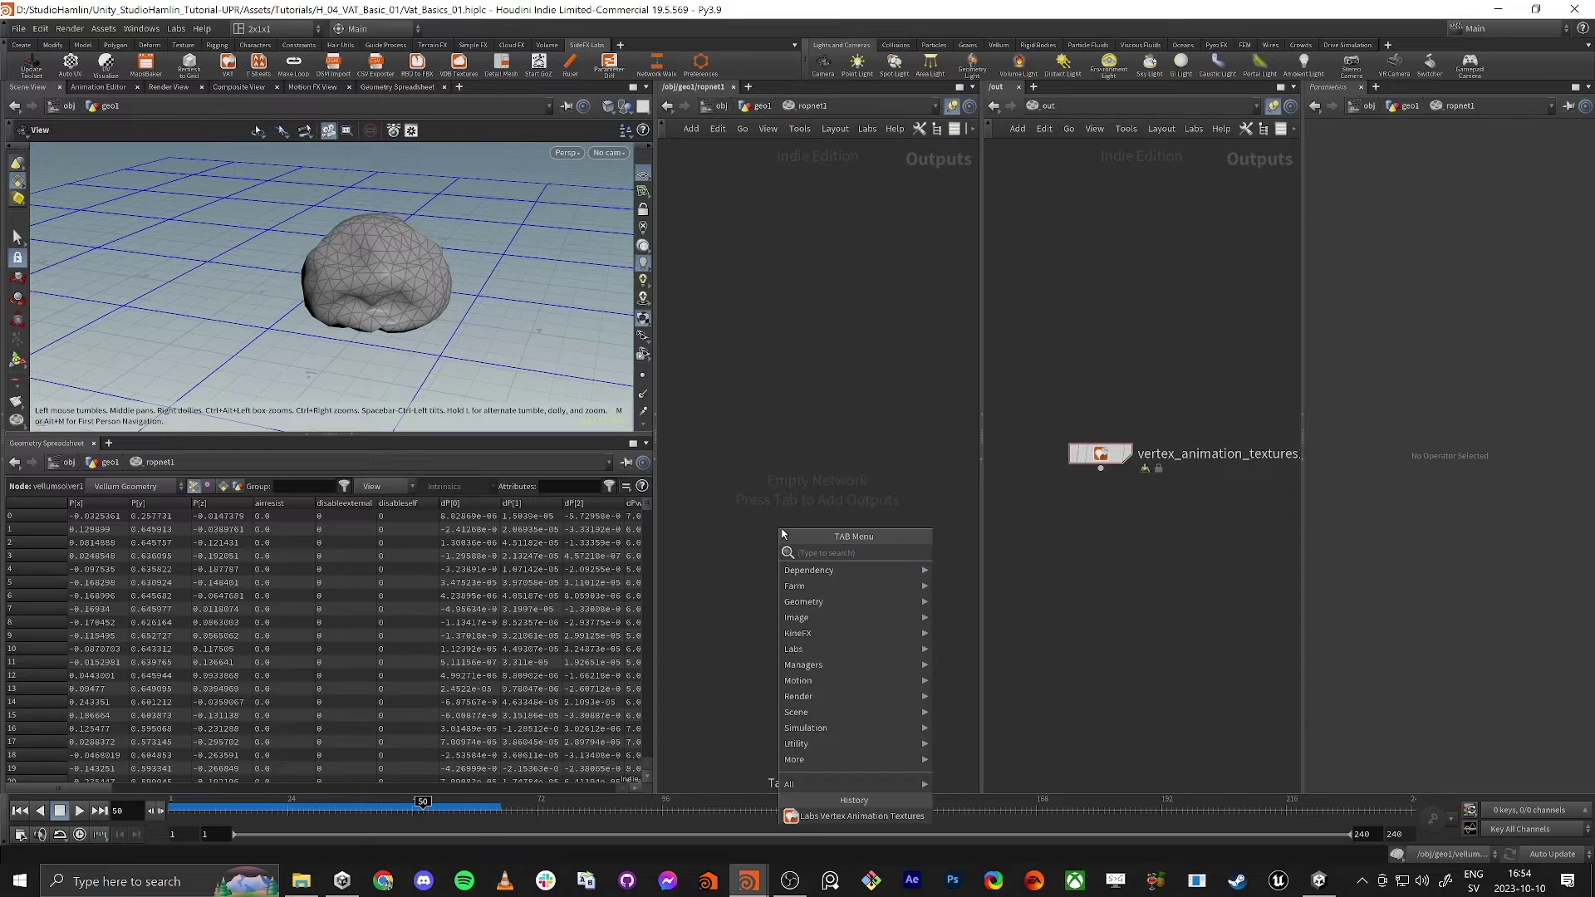
type("vat")
key("Return")
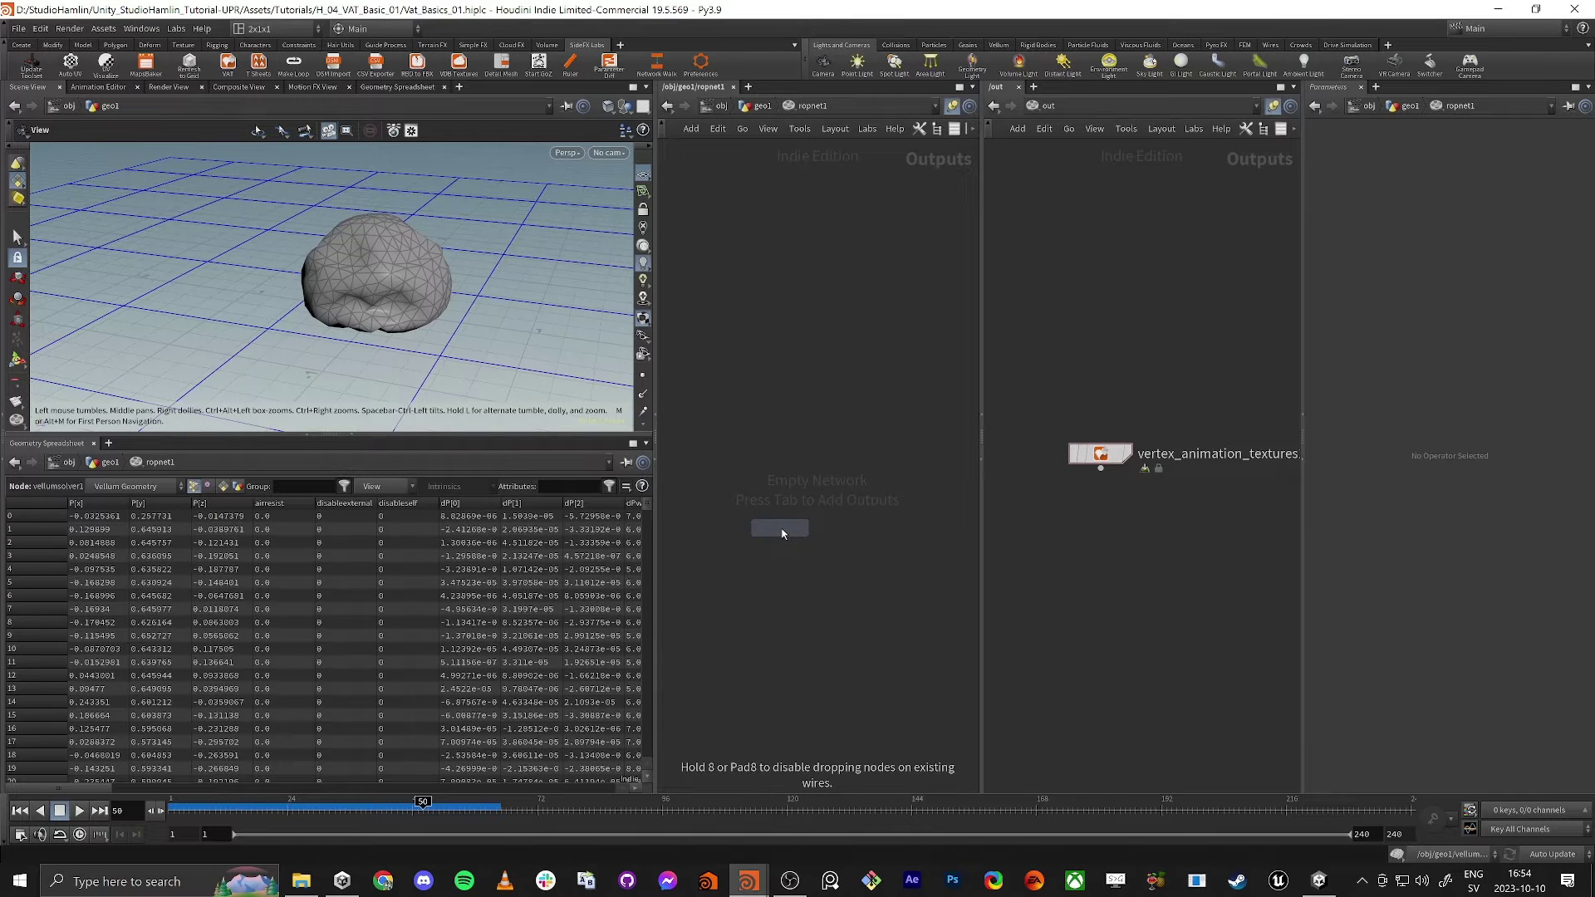
left_click(782, 533)
left_click(760, 108)
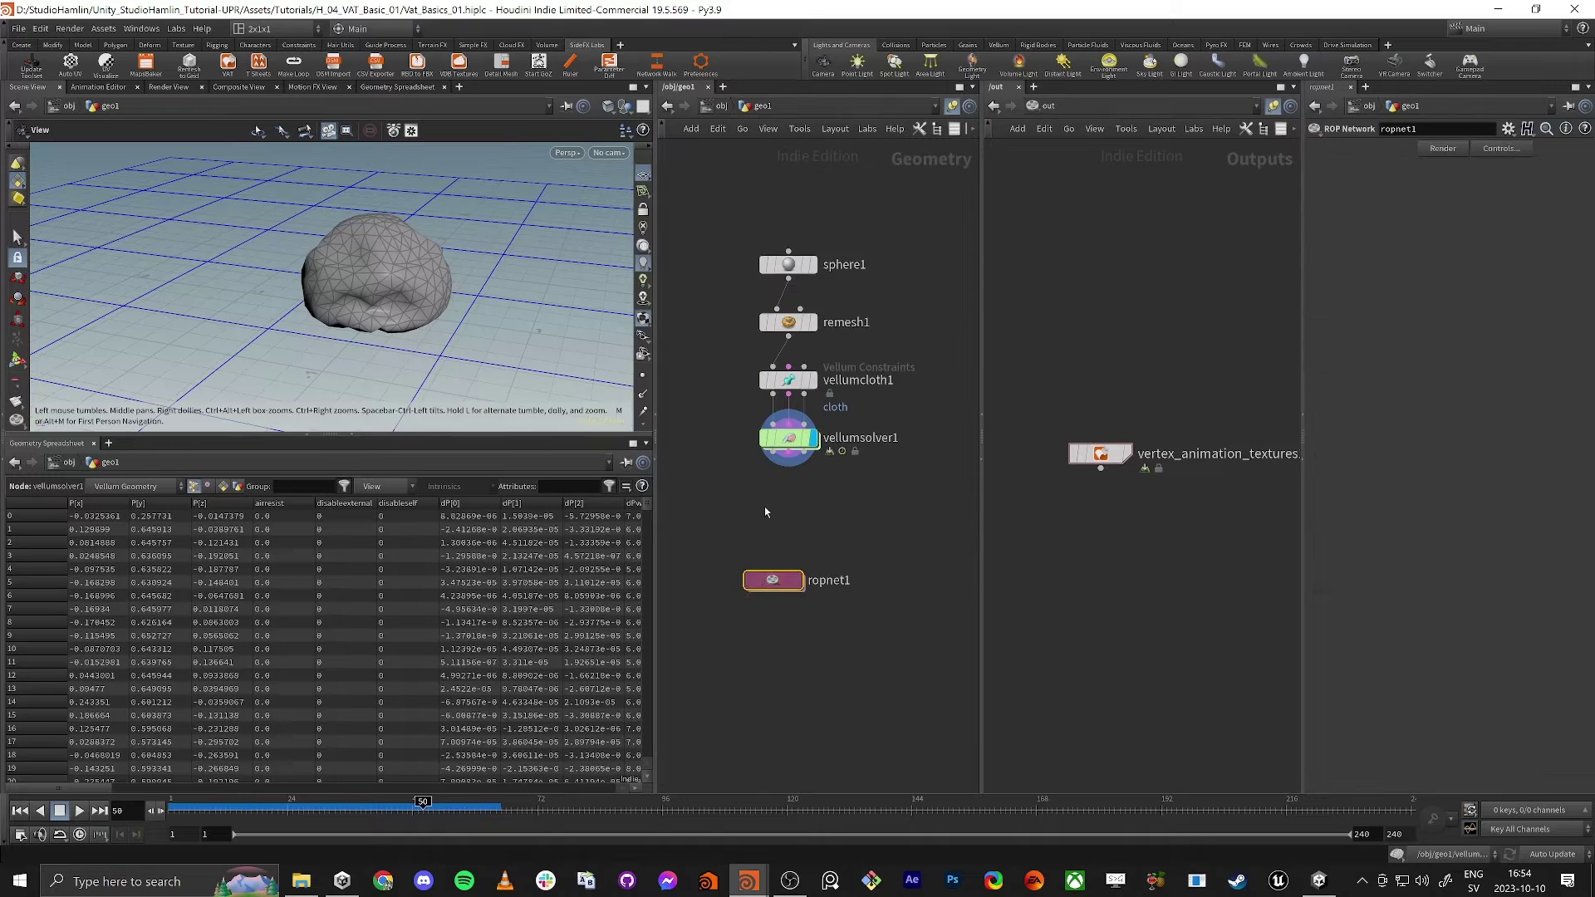
Look inside the ROP network, go up to the obj level to view the available contexts, and return to geo1.
left_click_drag(776, 578, 804, 558)
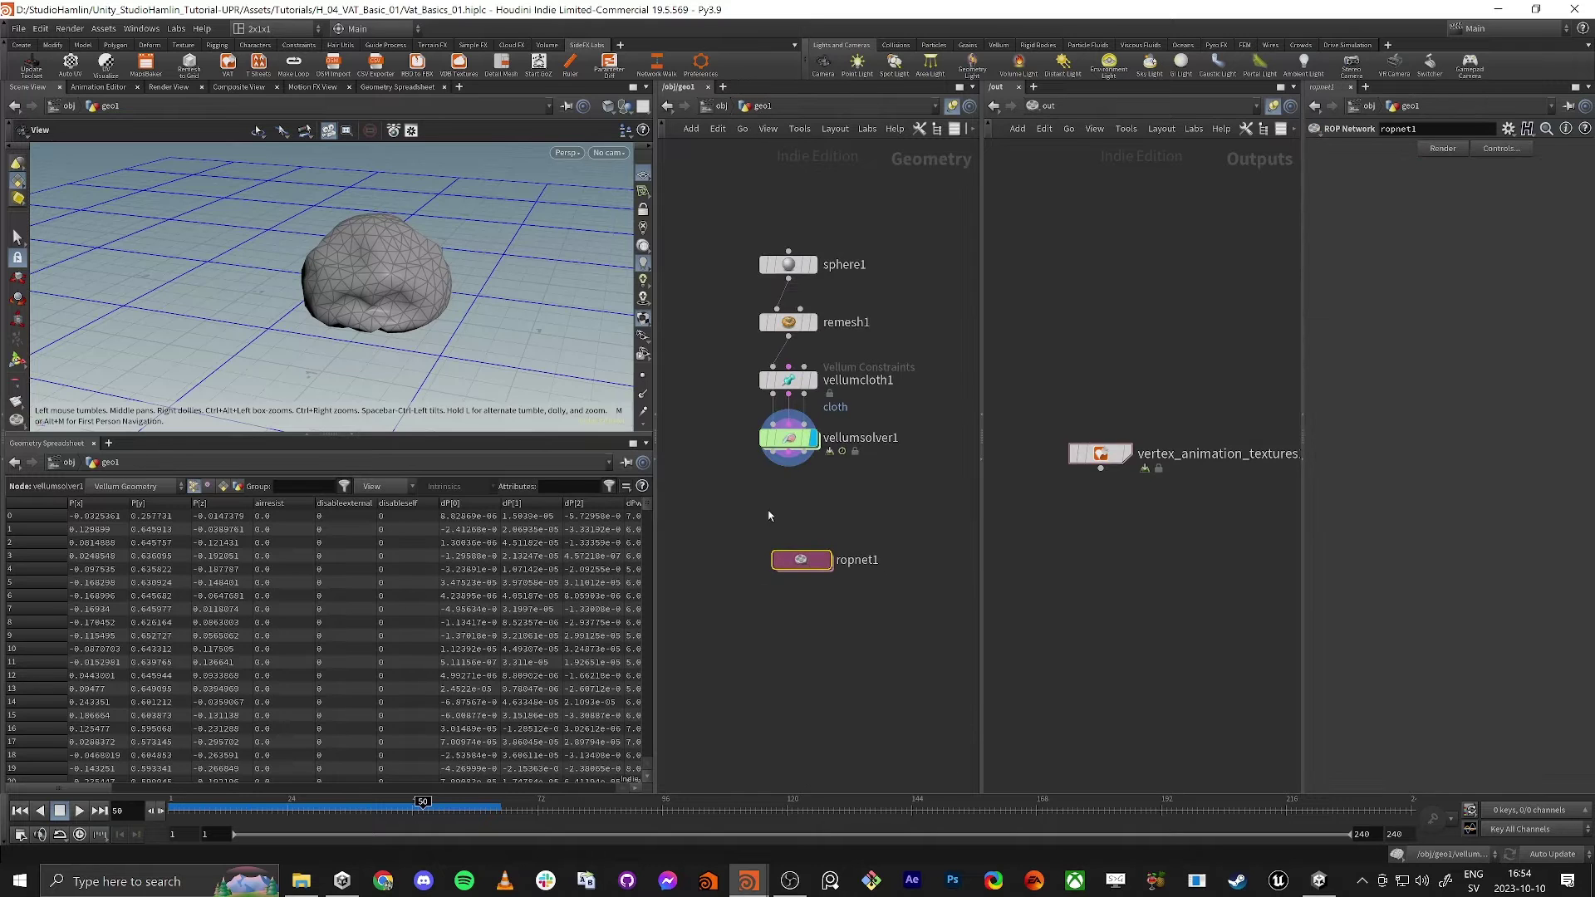
double_click(803, 558)
left_click(761, 107)
left_click(718, 107)
left_click(707, 106)
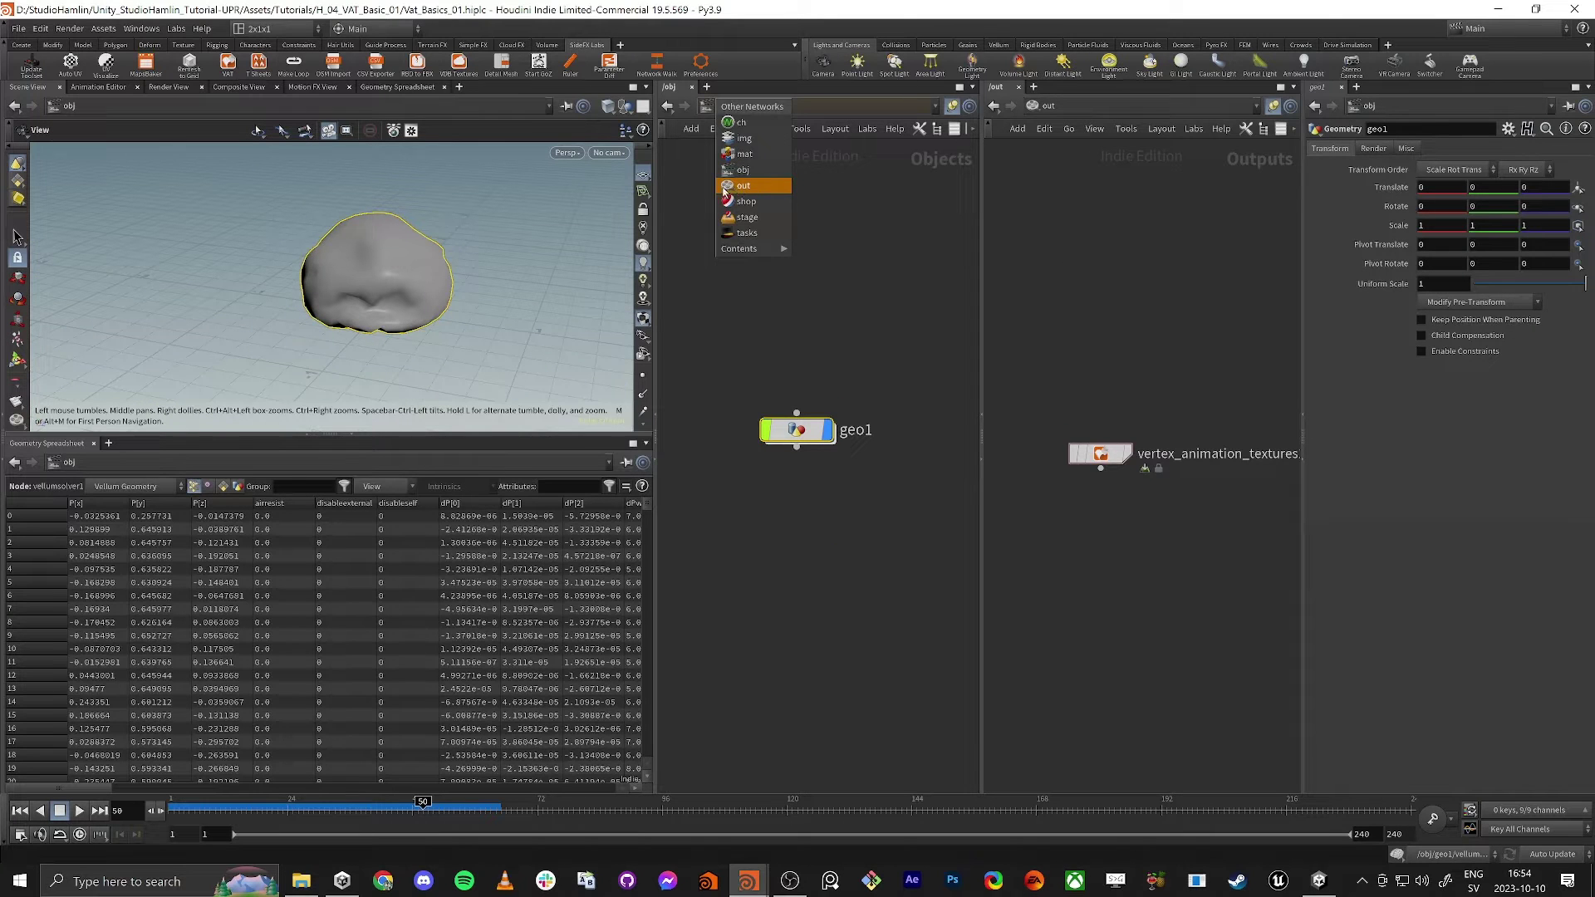
left_click(851, 199)
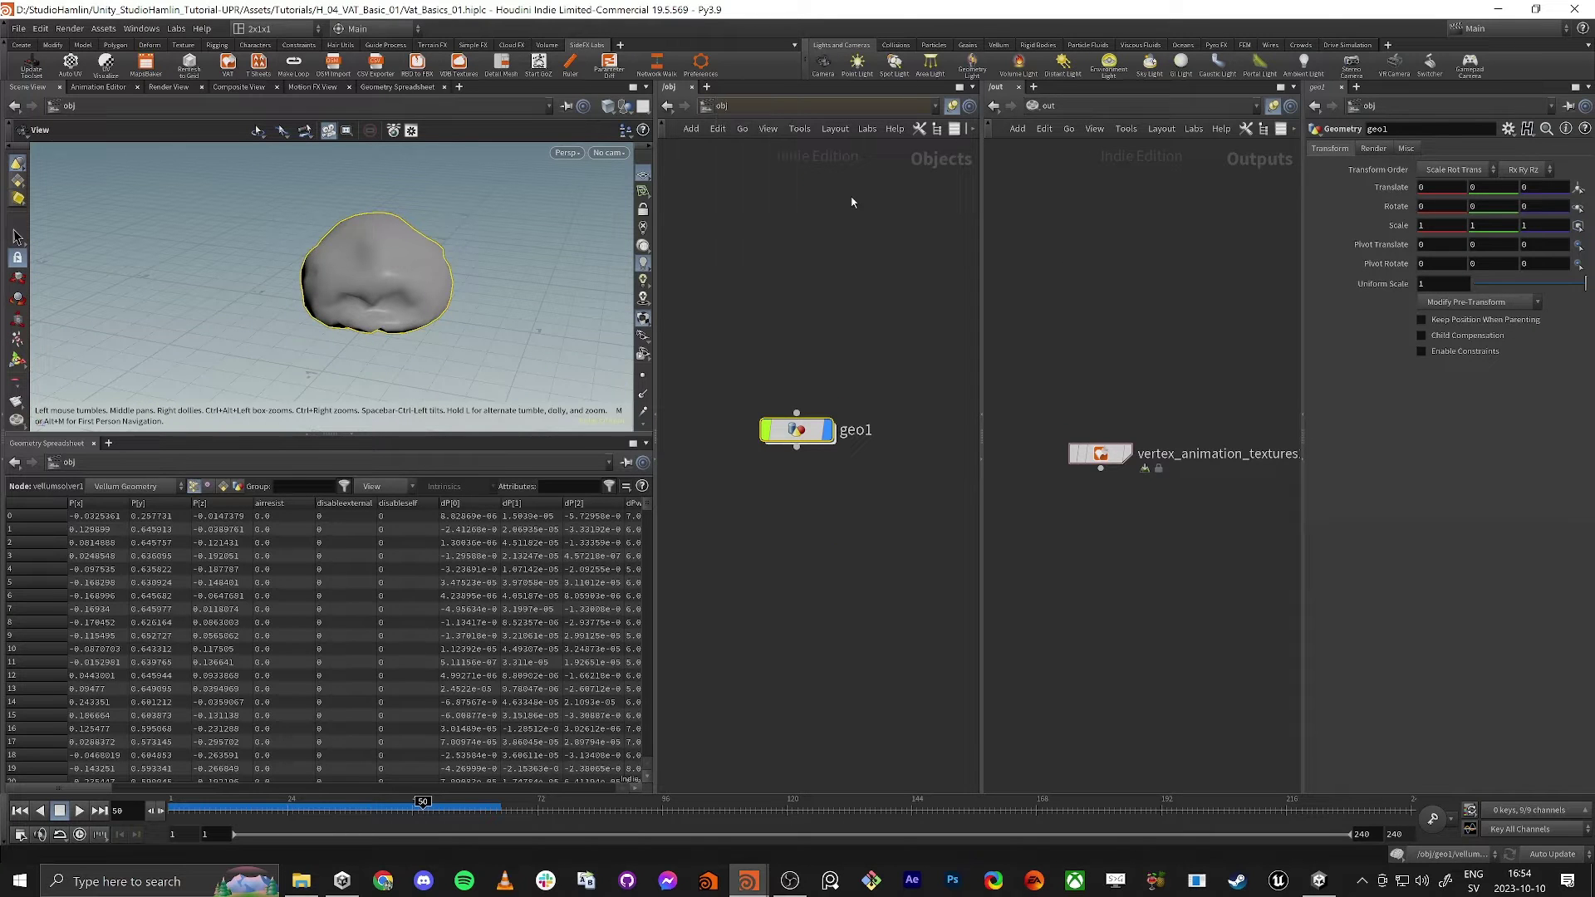
double_click(795, 430)
left_click_drag(804, 559, 802, 553)
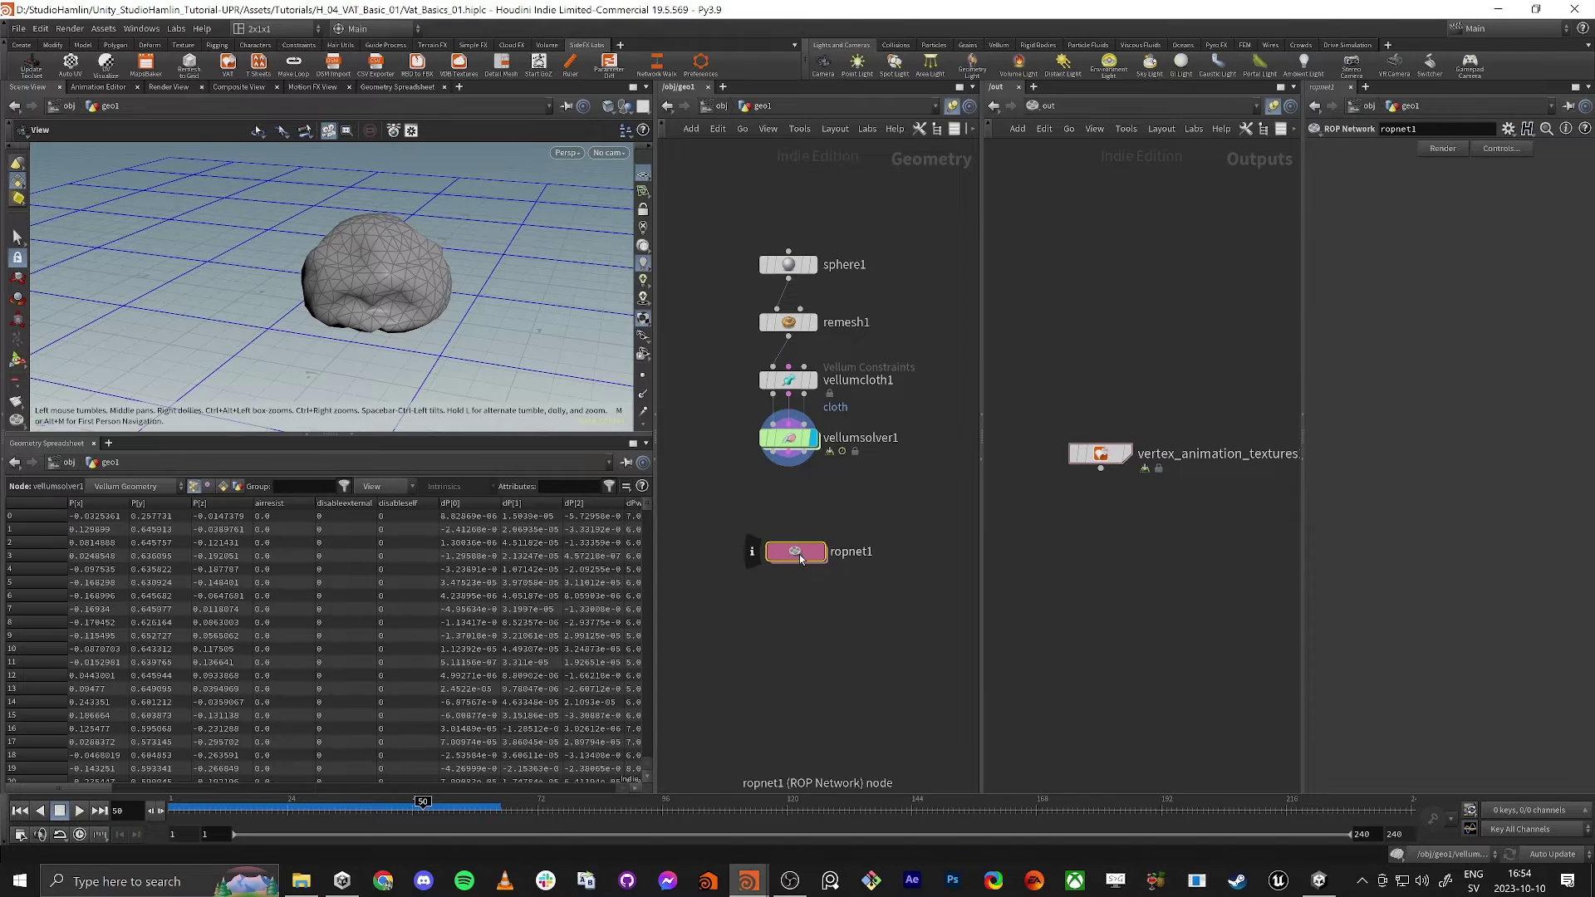
Delete the Vertex Animation Textures node from the out context and close the second network editor.
left_click_drag(1189, 336, 1054, 581)
key("Delete")
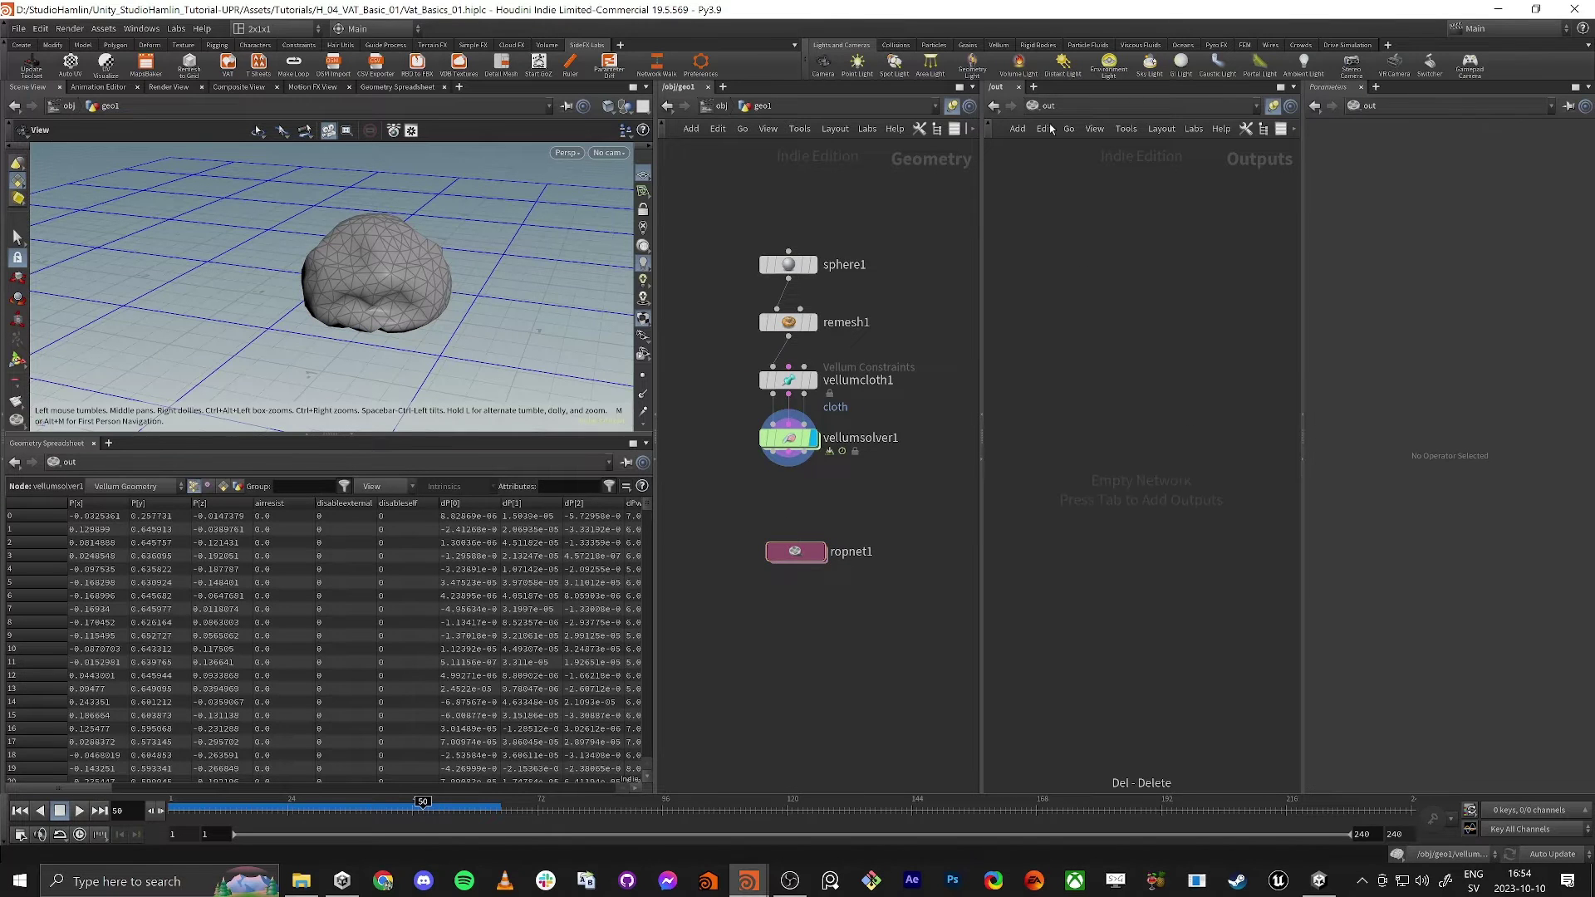
left_click(1018, 87)
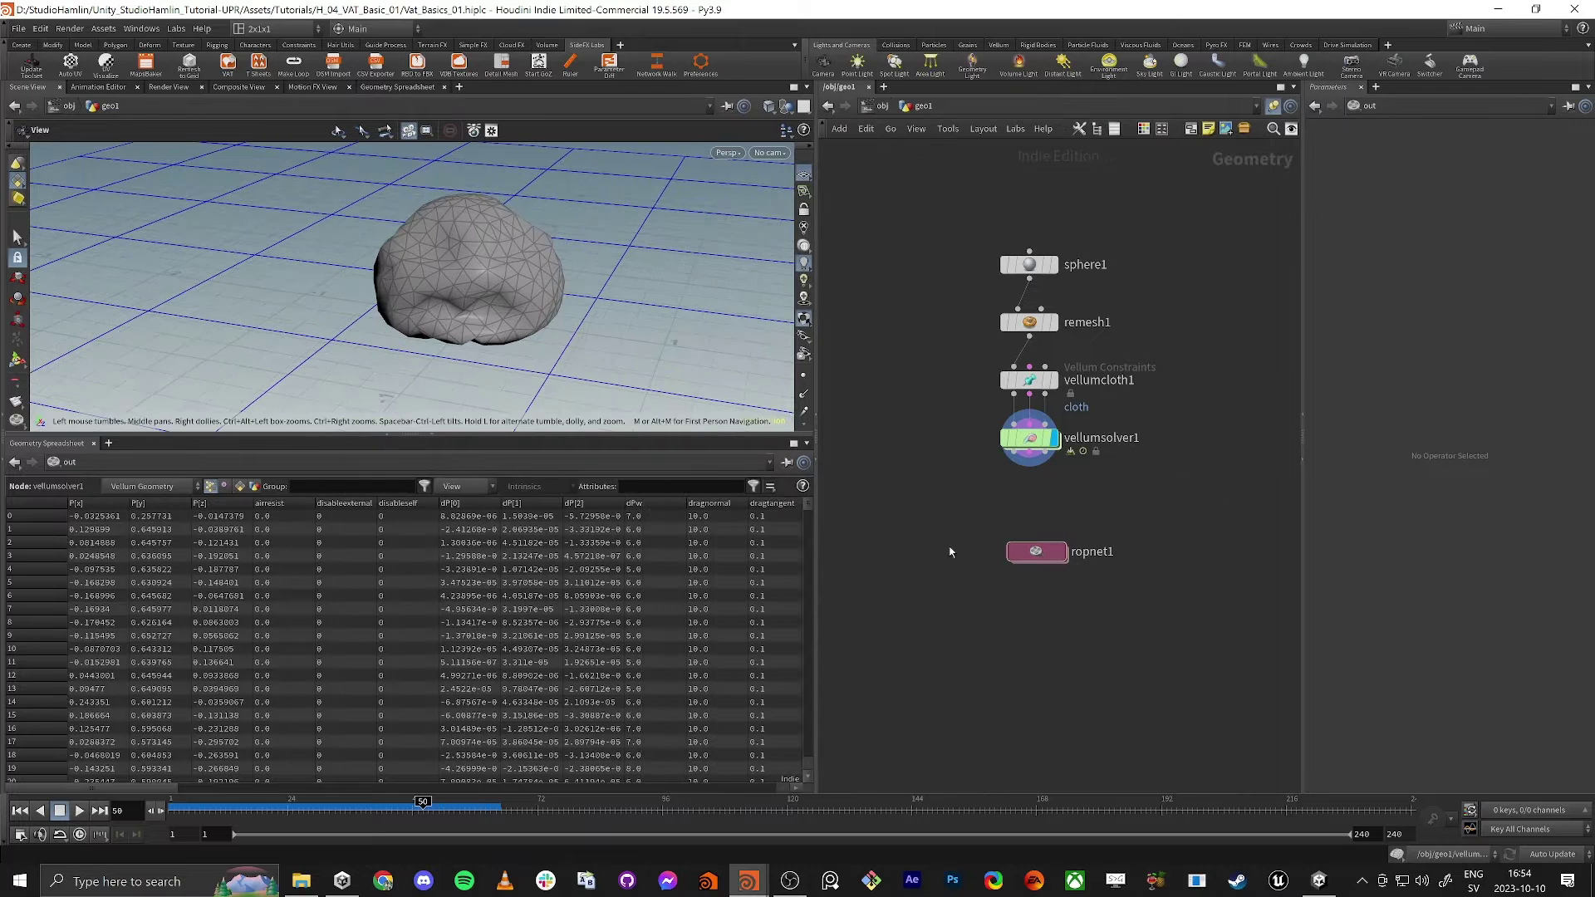
Move the ROP network lower and add a Null node connected to the Vellum solver's first output.
left_click_drag(996, 552, 987, 642)
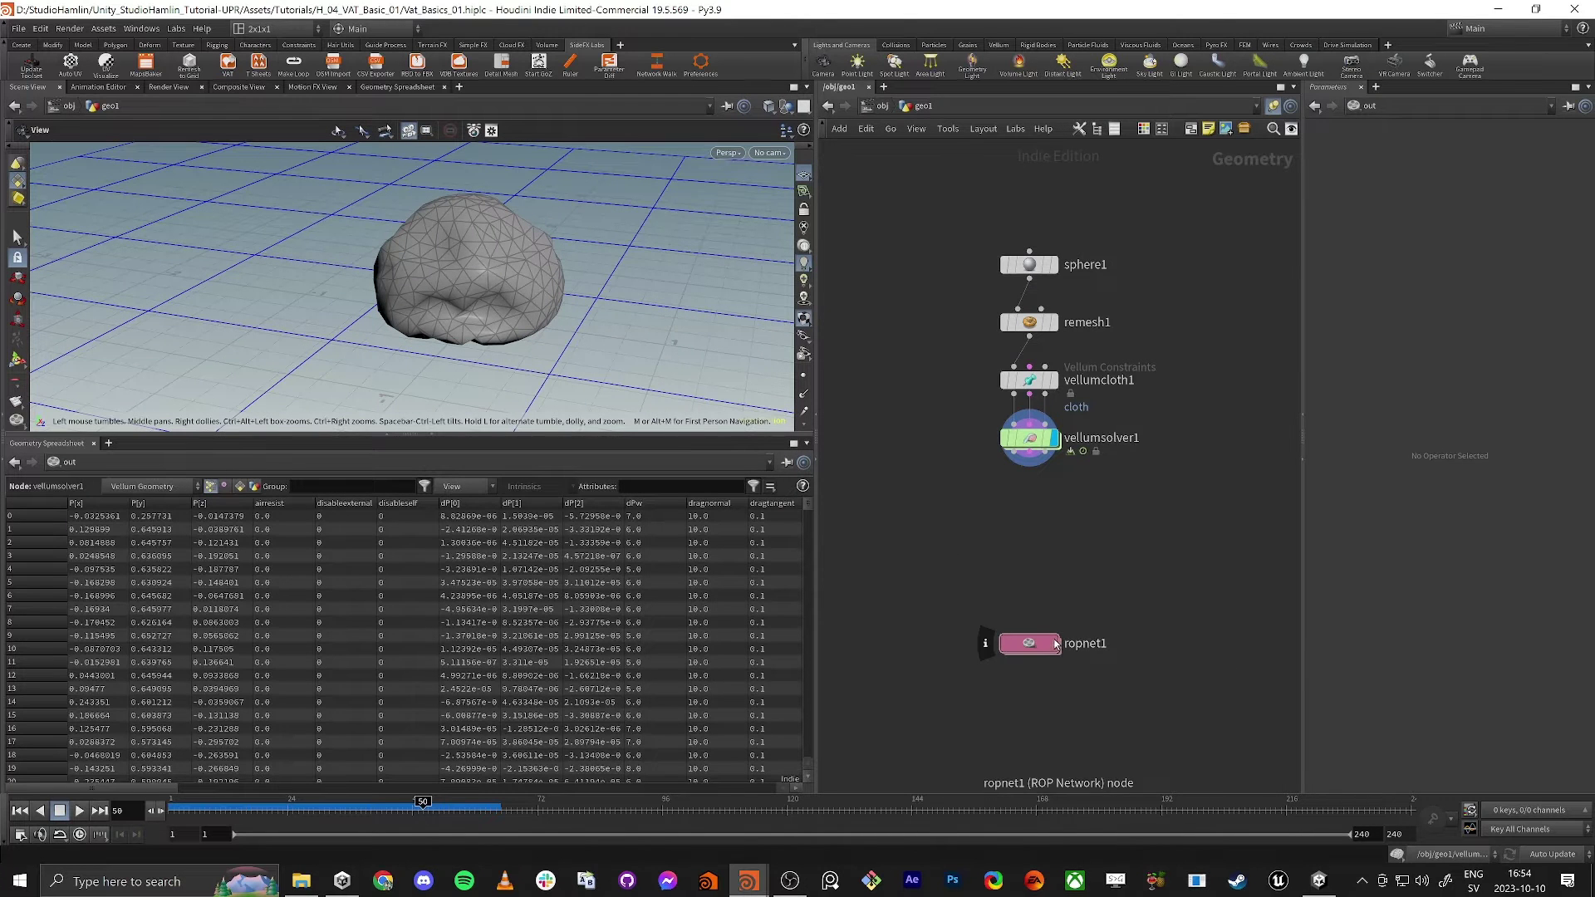
left_click(1015, 453)
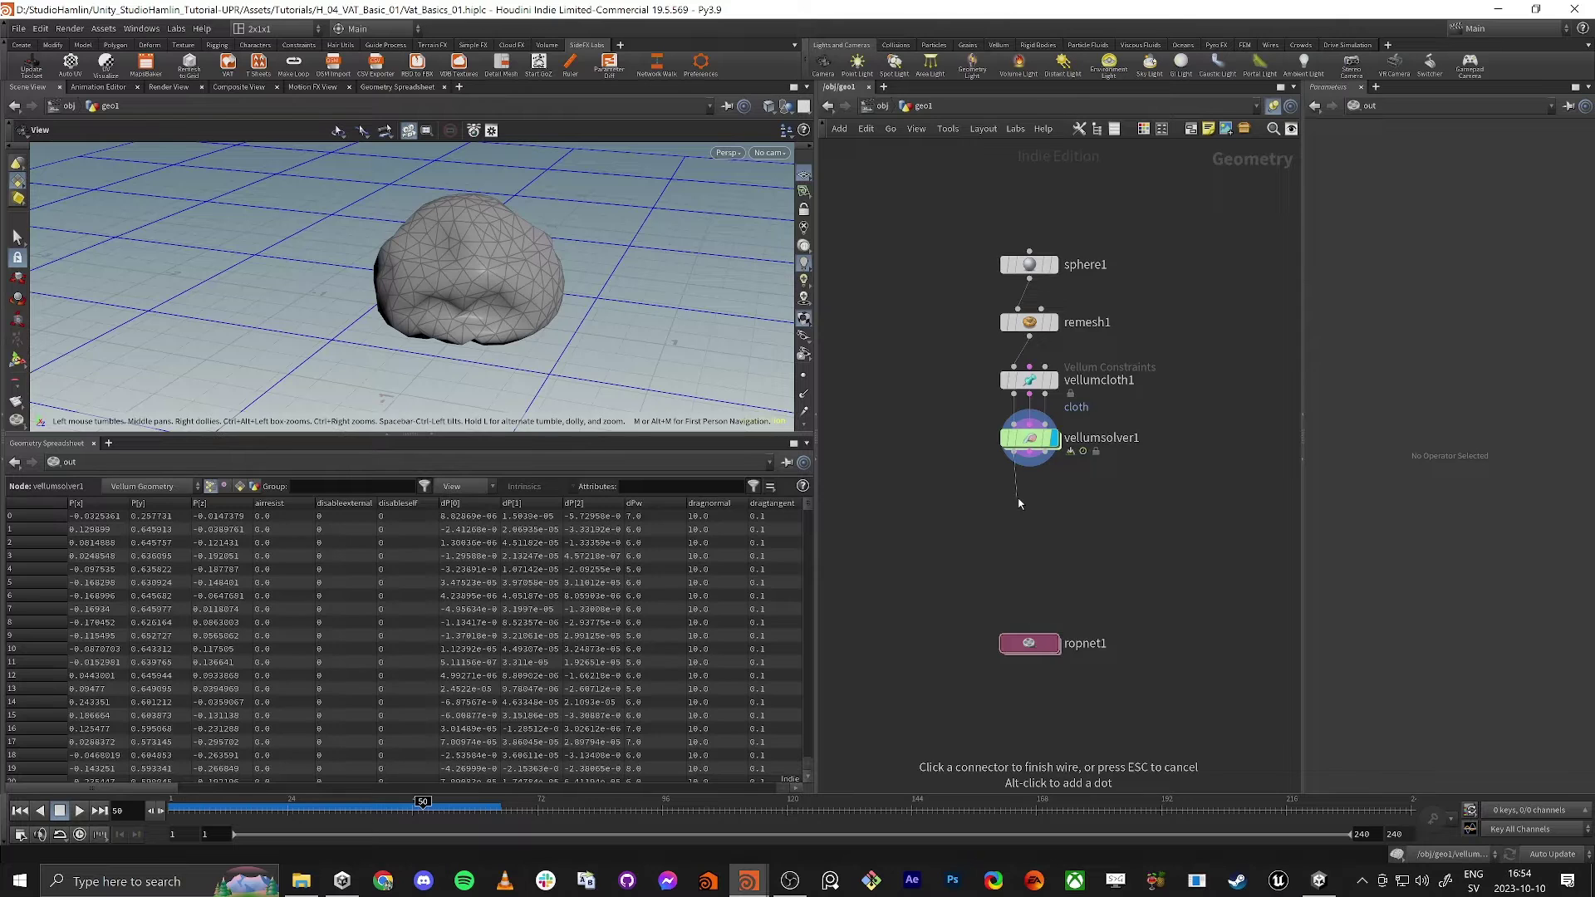
key("Tab")
type("null")
key("Return")
left_click(1019, 502)
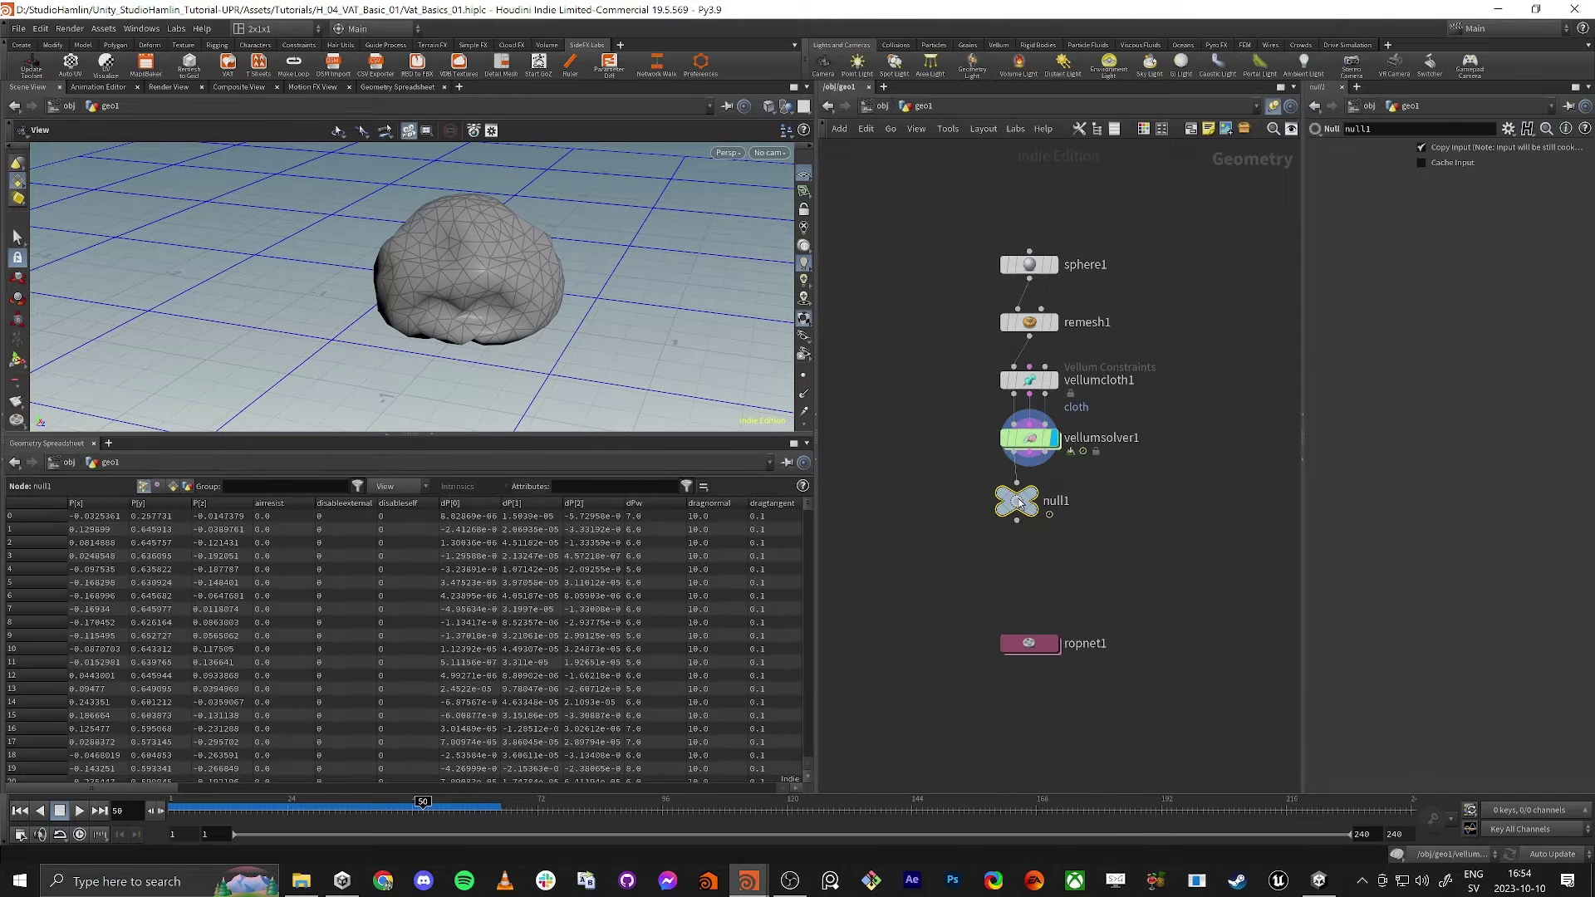
Rename the Null node to Out_Sphere.
double_click(1055, 501)
type("O")
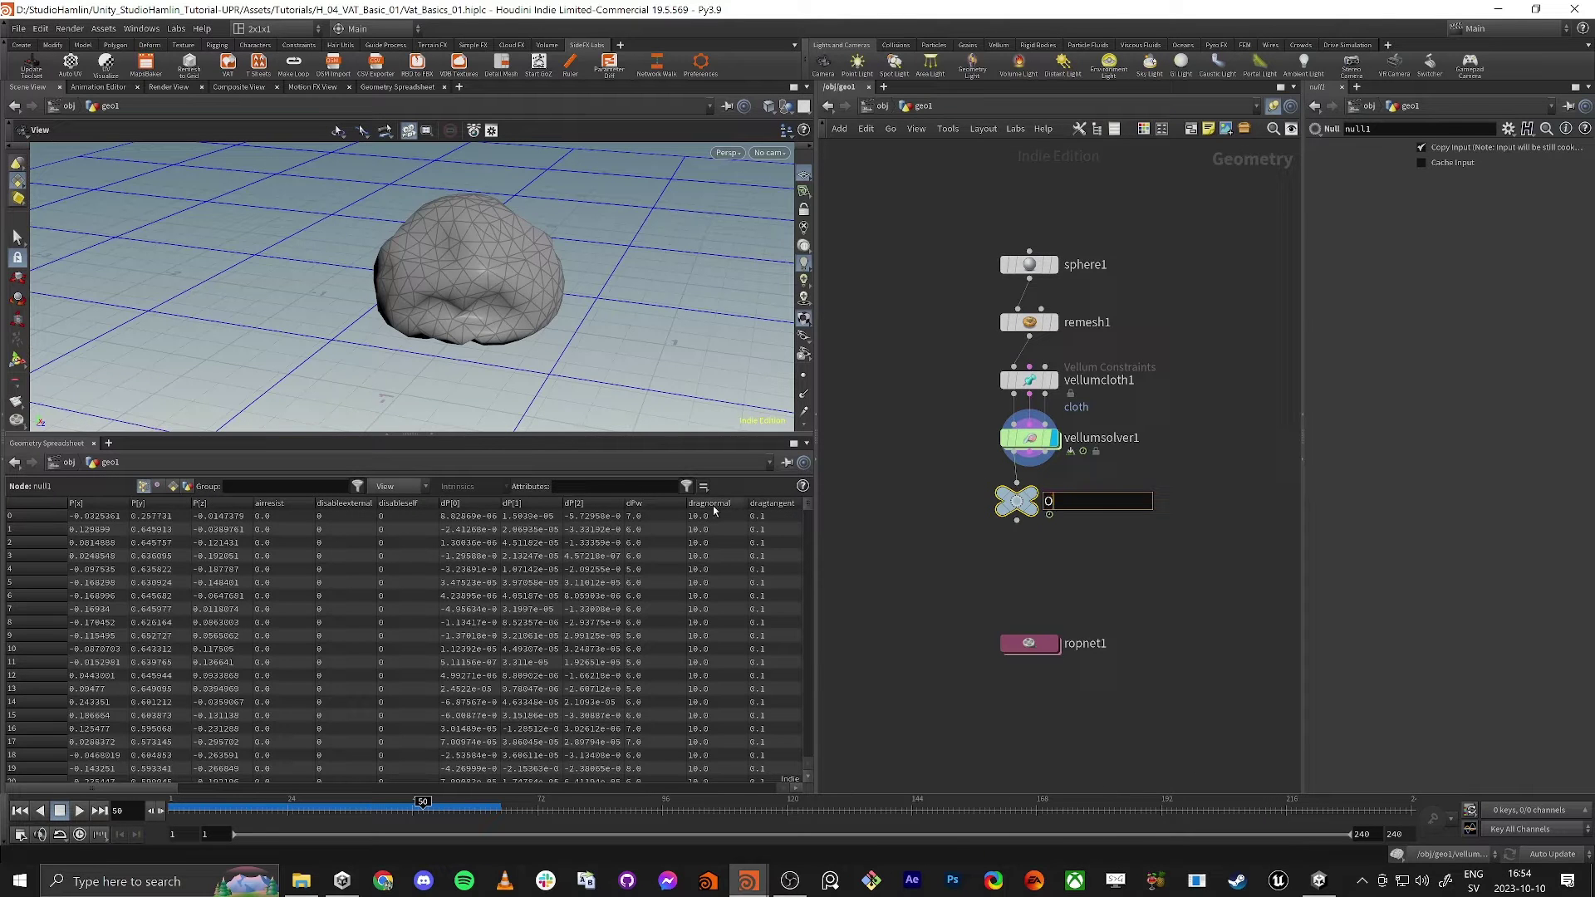
type("ut_Sphere")
key("Return")
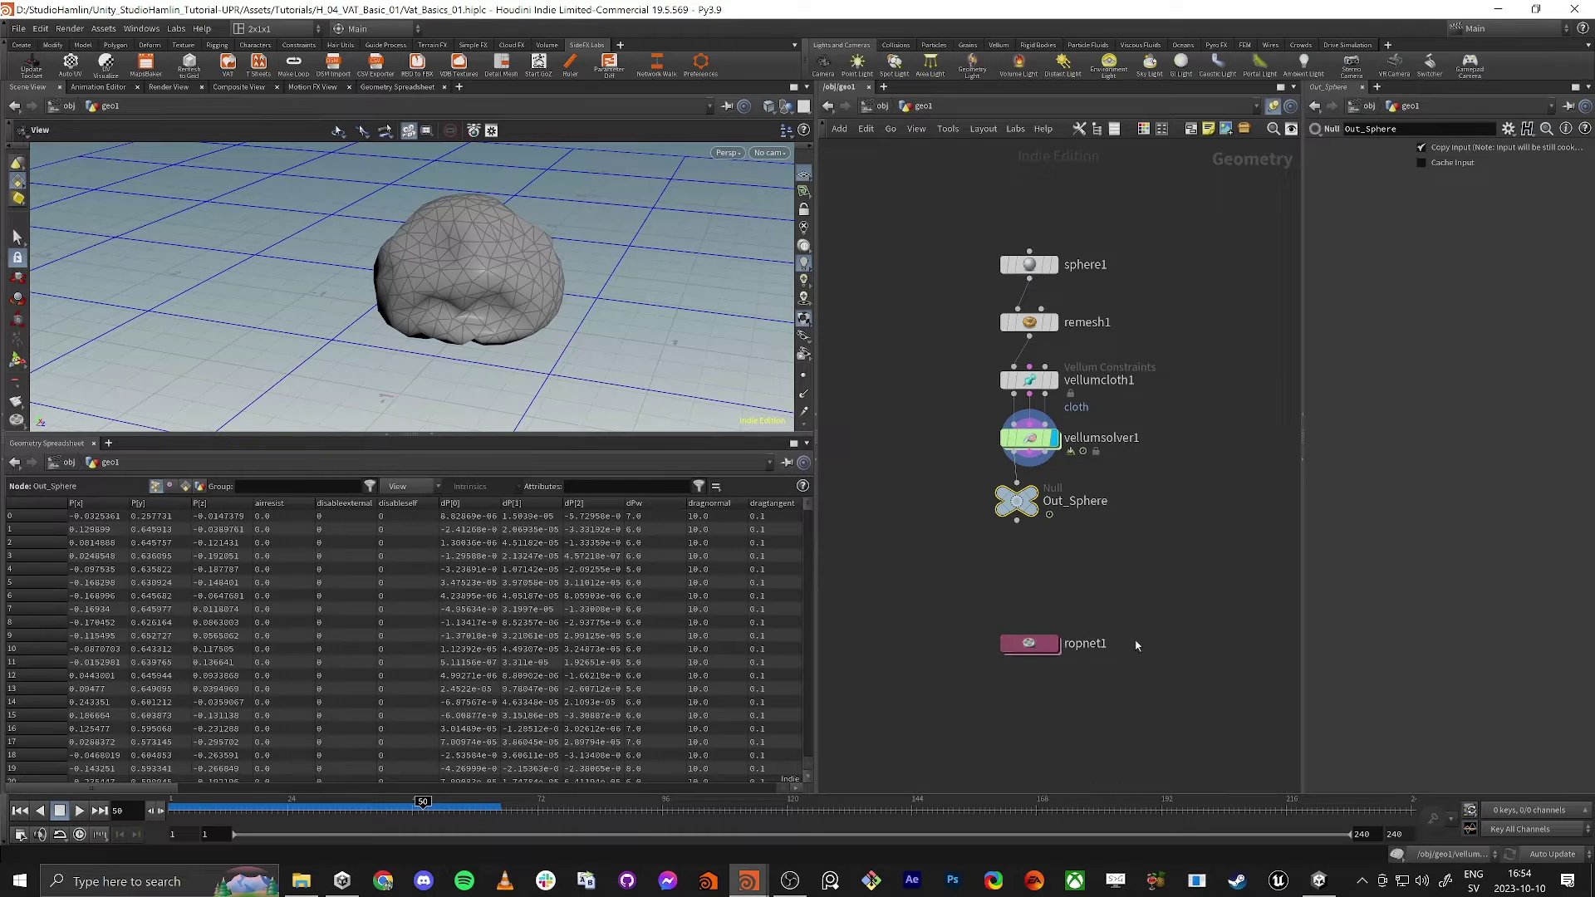
Enter the ROP network, widen the parameter pane, and set the Vertex Animation Textures node's Input Geometry to /obj/geo1/Out_Sphere.
left_click(1028, 645)
double_click(1028, 645)
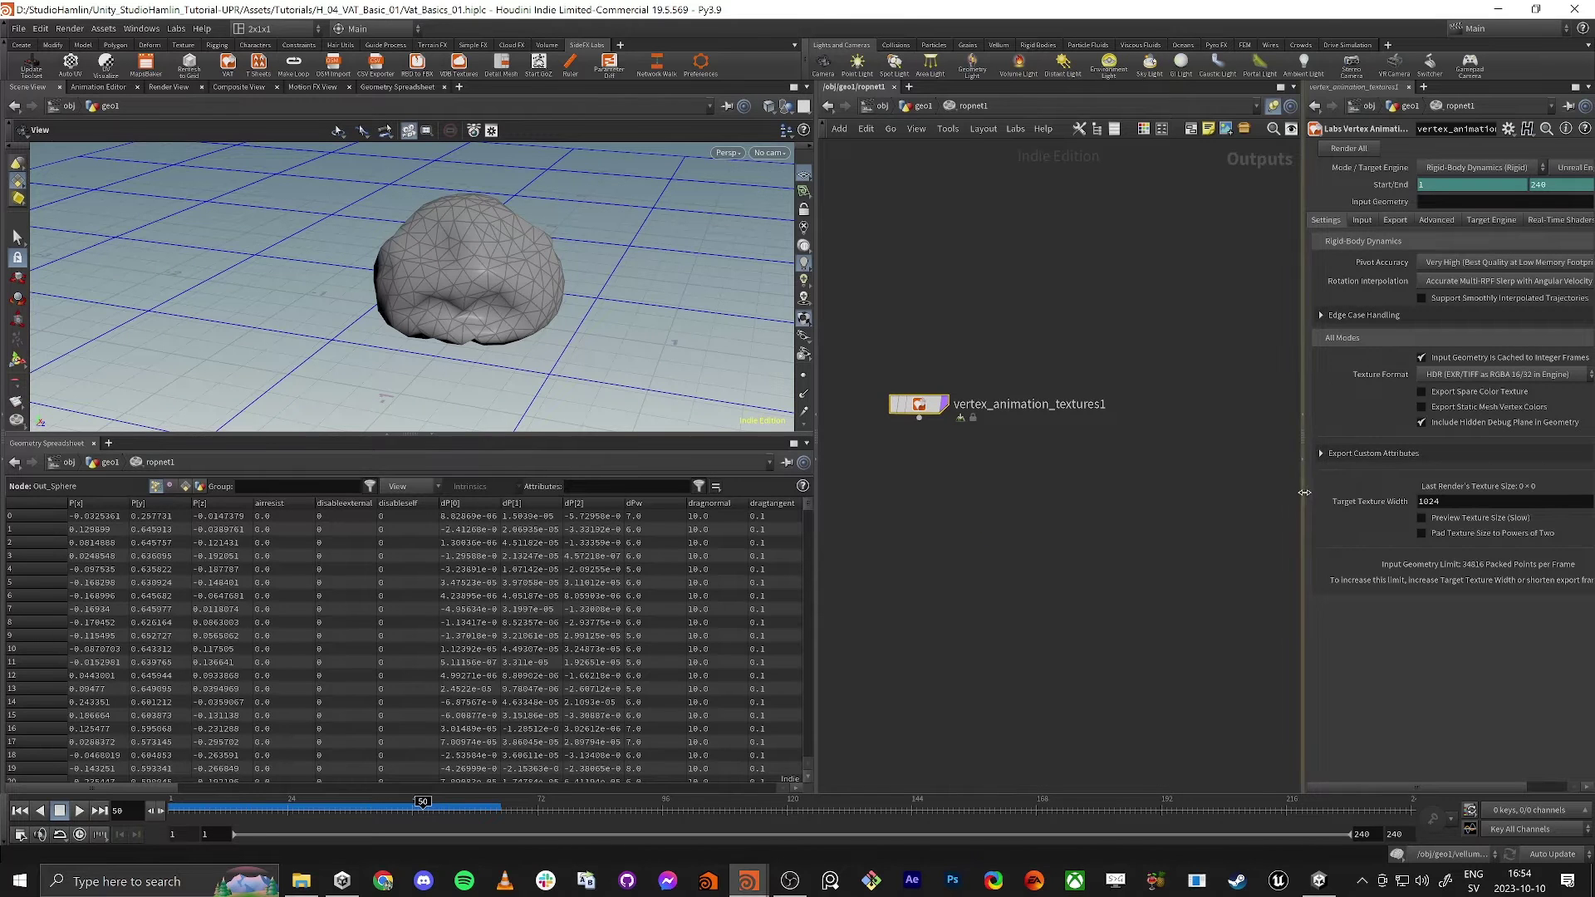
left_click_drag(1303, 487, 1105, 486)
left_click_drag(700, 415, 737, 417)
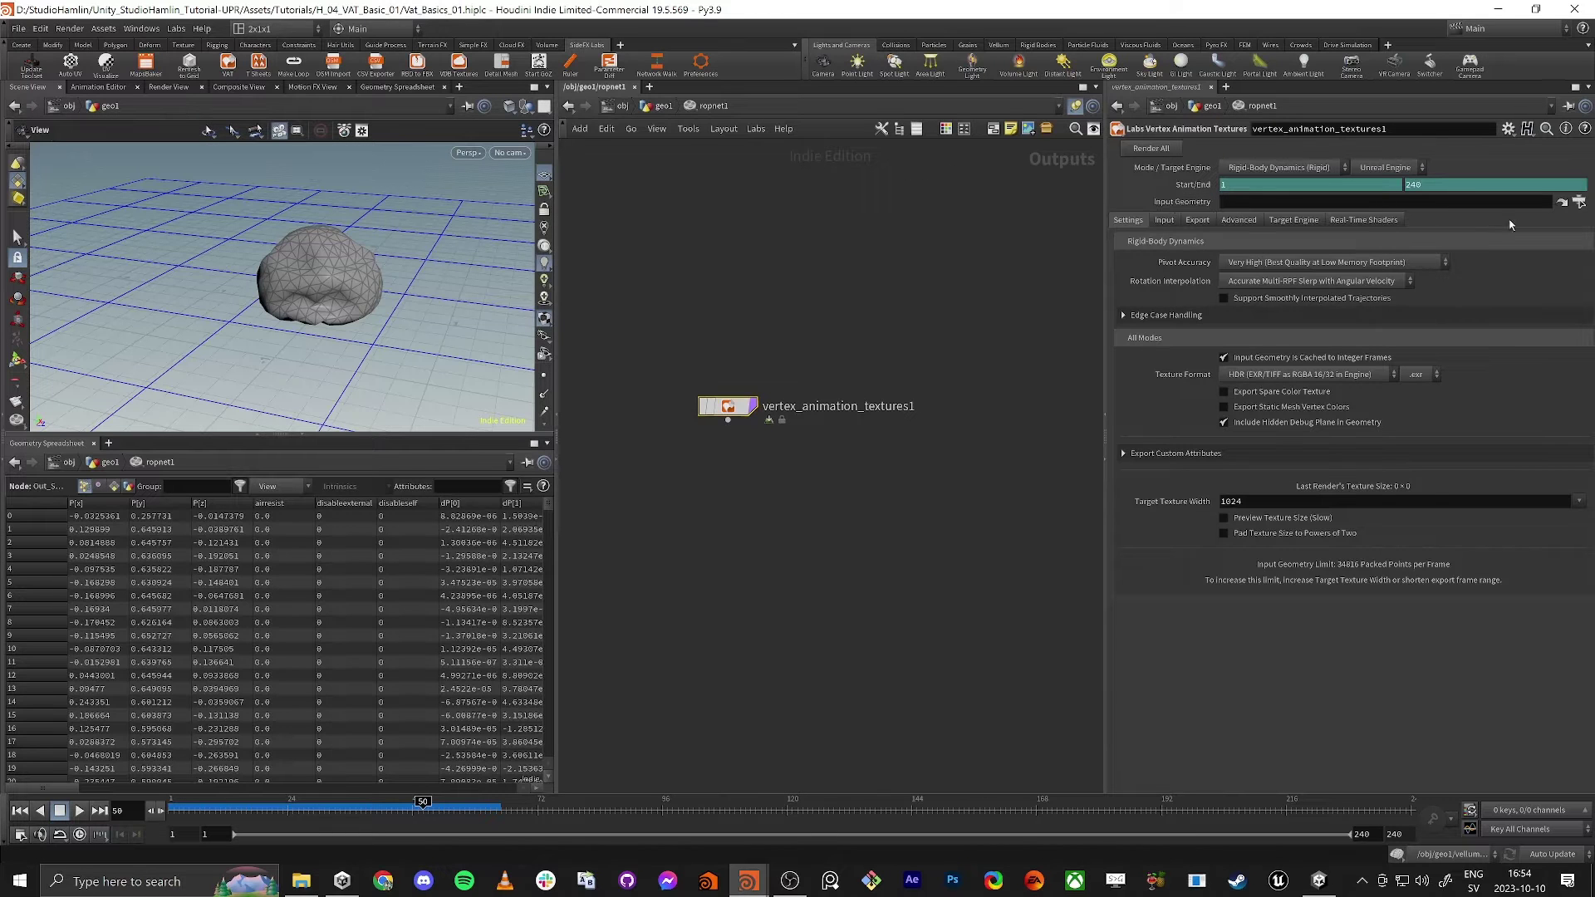
left_click(1578, 201)
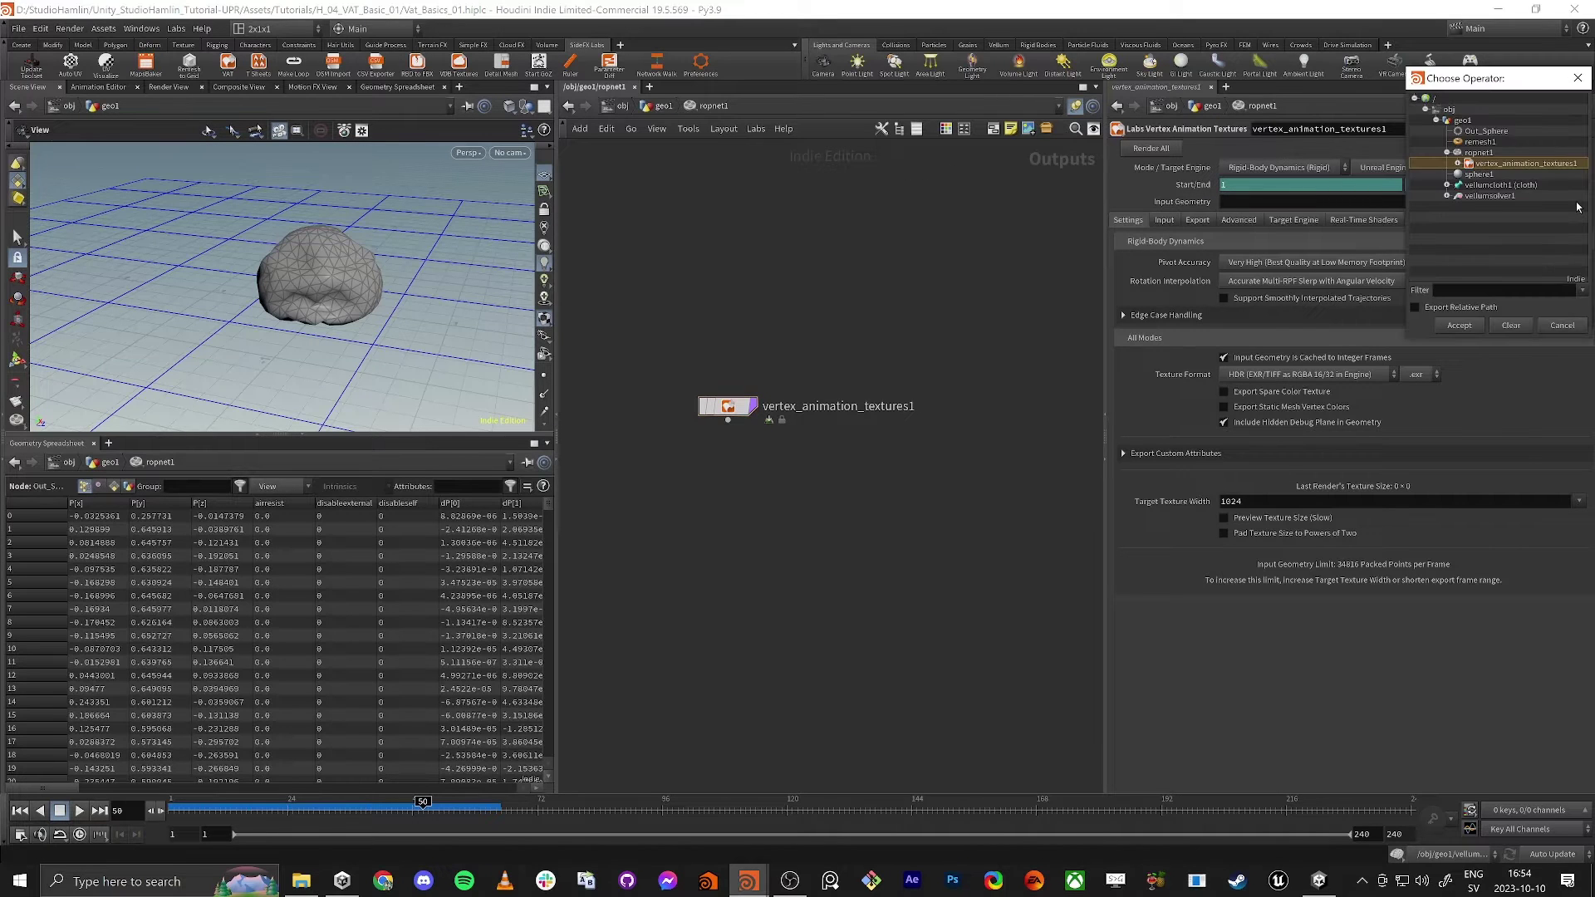
left_click(1492, 132)
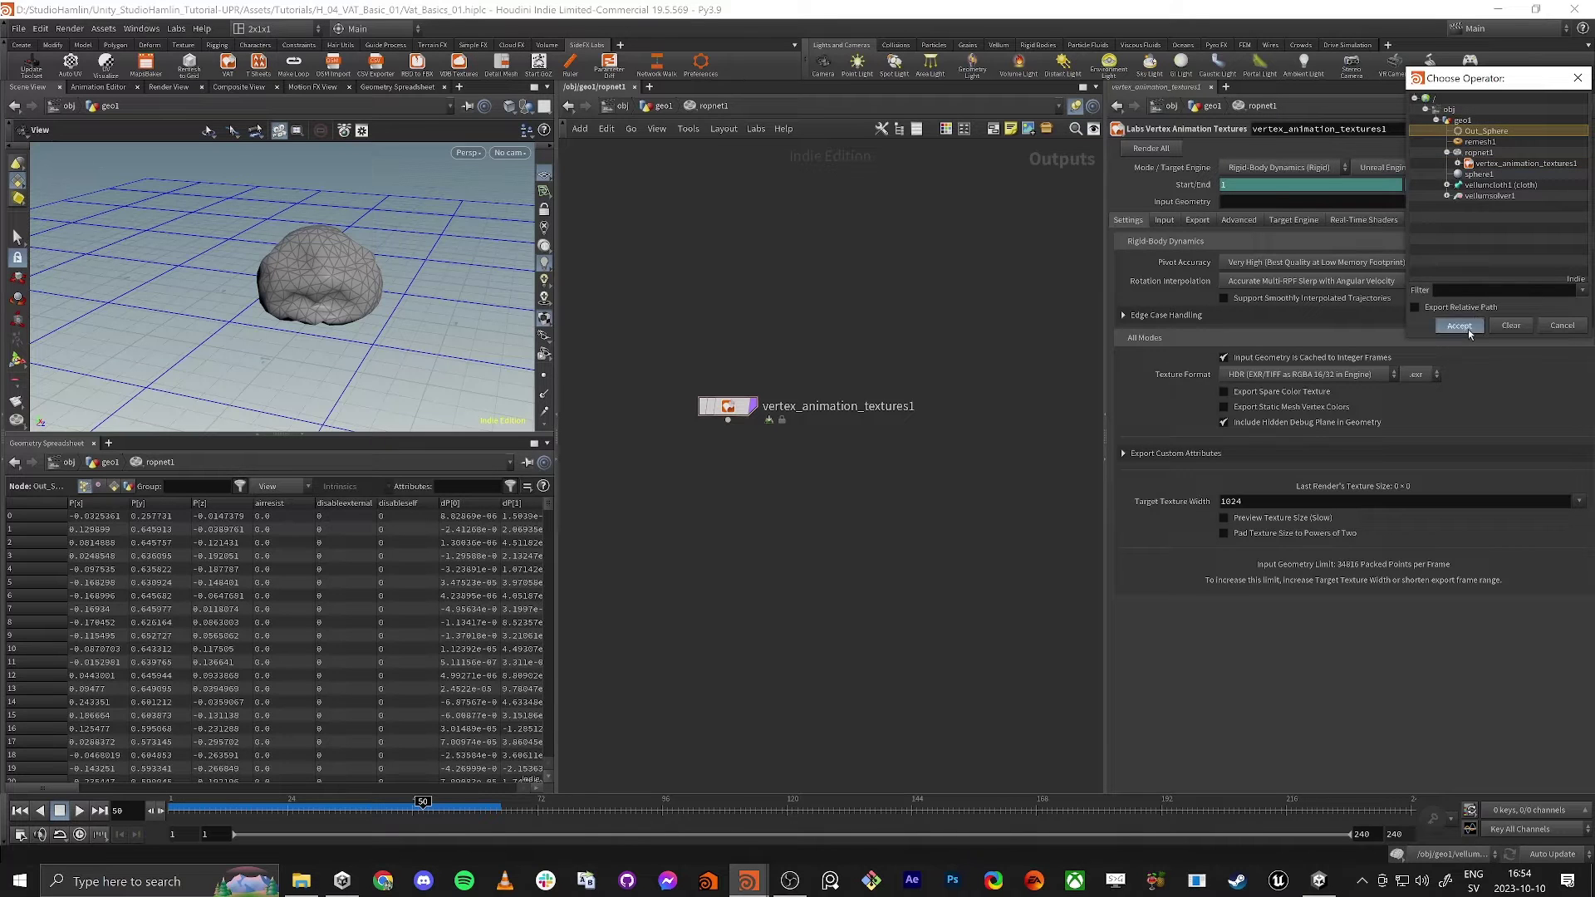
left_click(1460, 326)
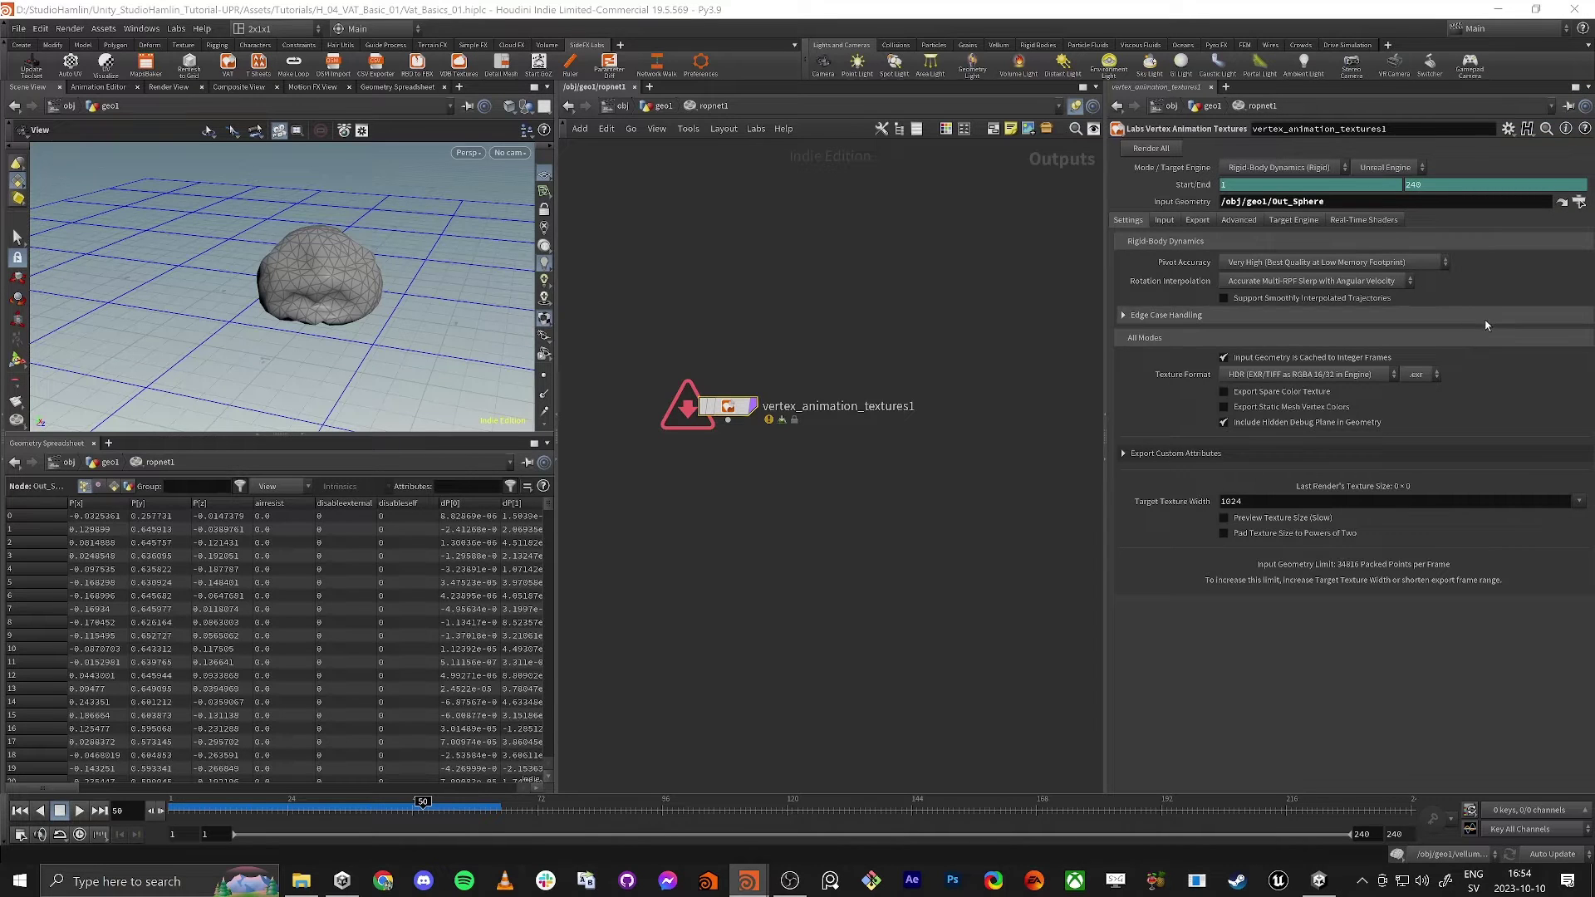
Set the Vertex Animation Textures mode to Soft-Body Deformation (Soft).
left_click(1284, 170)
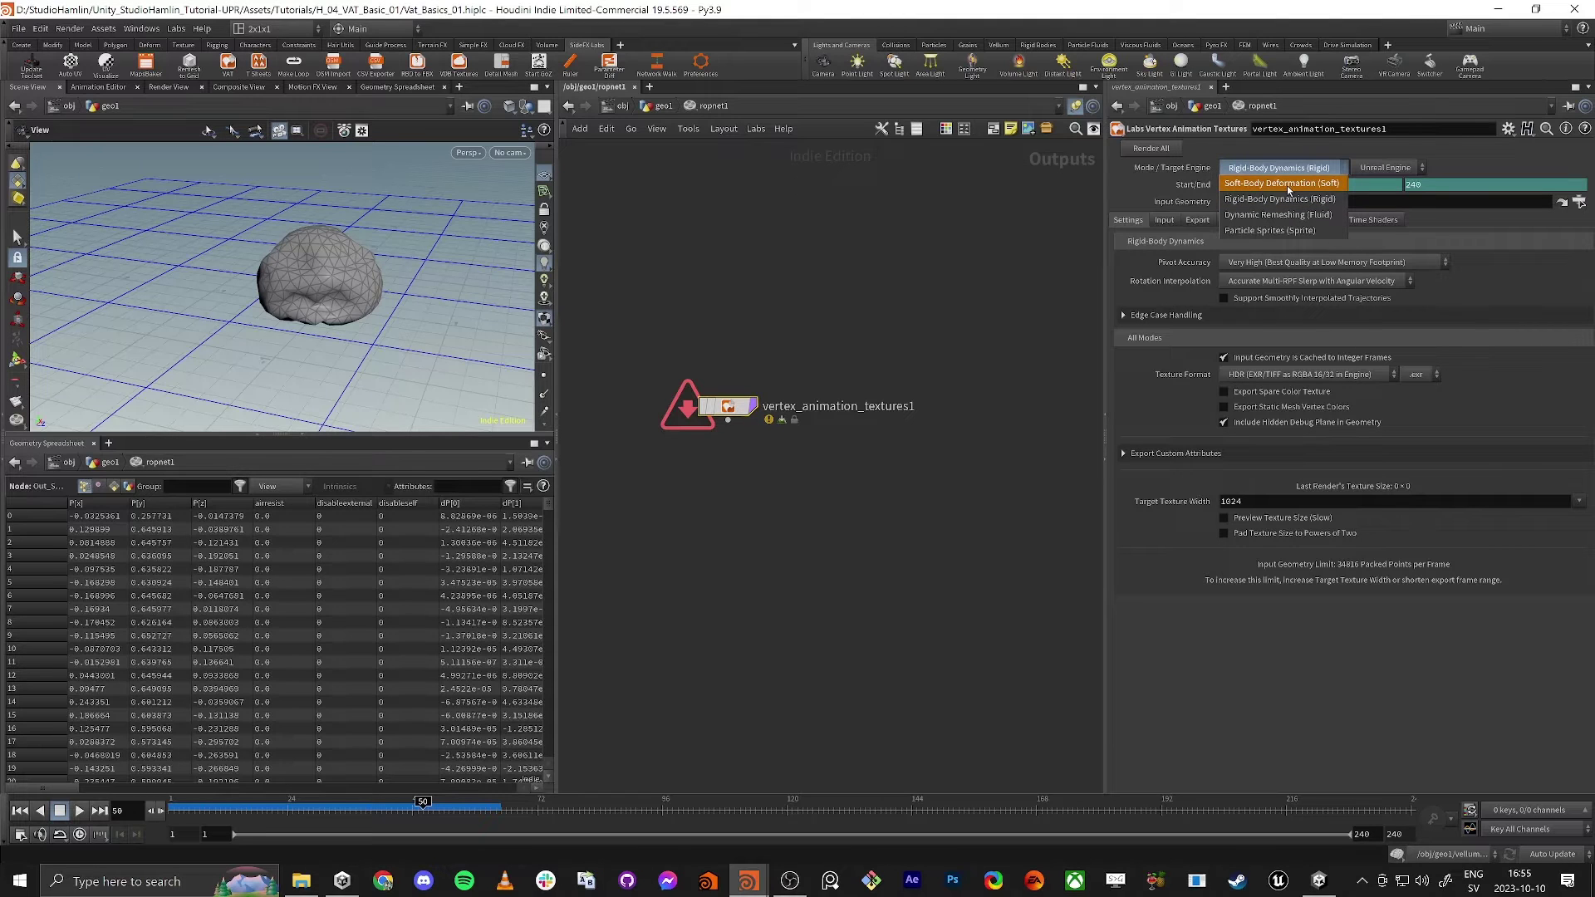
left_click(1329, 184)
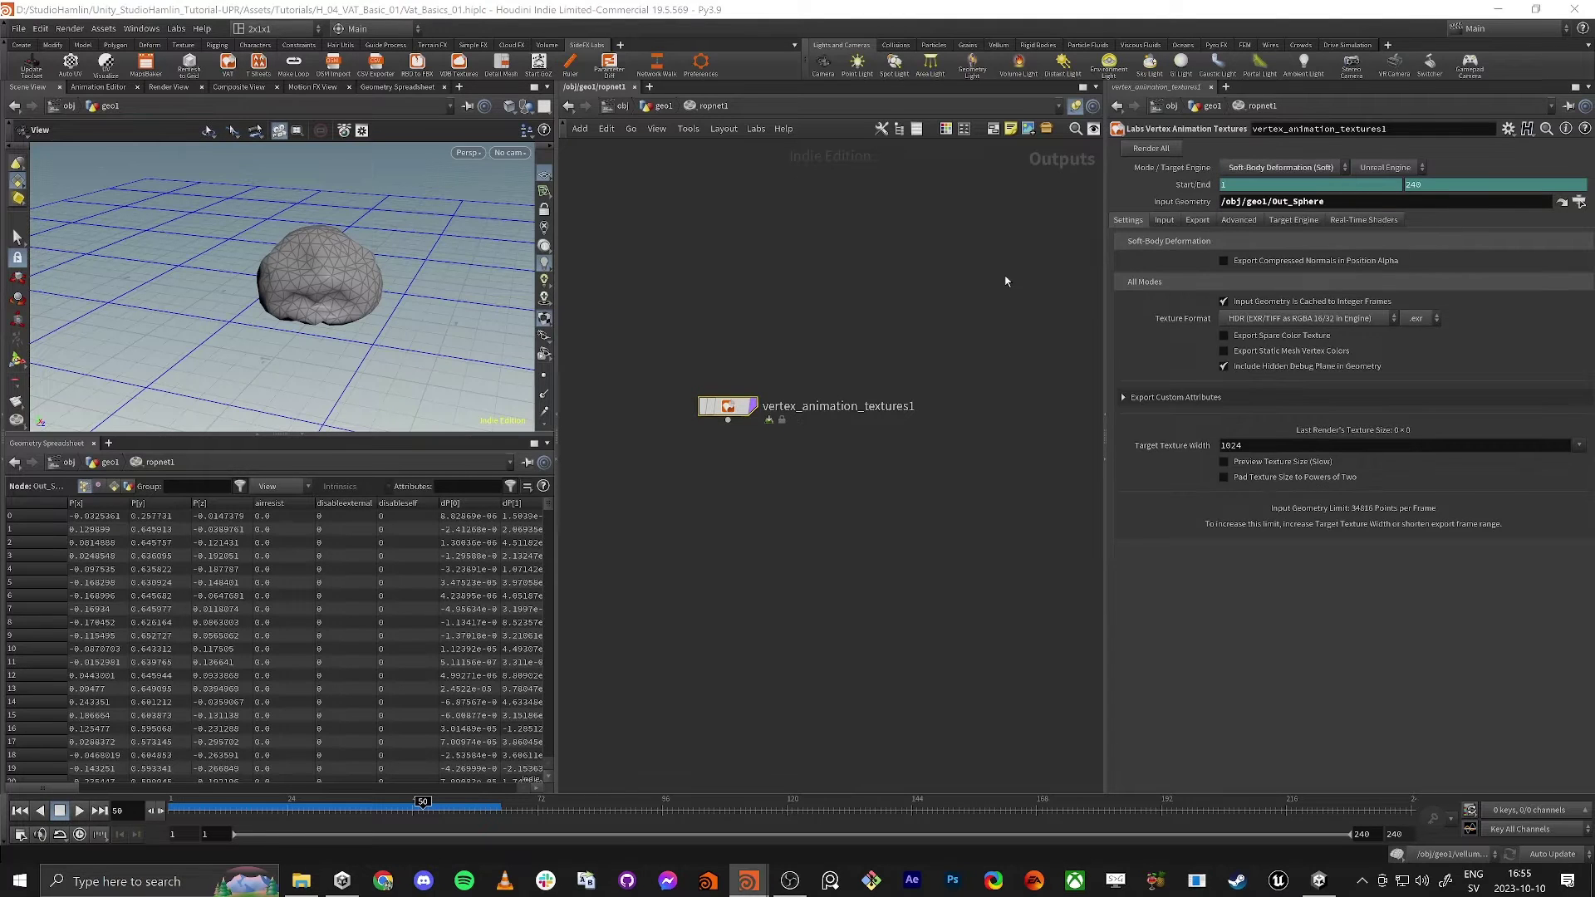
left_click_drag(736, 408, 743, 421)
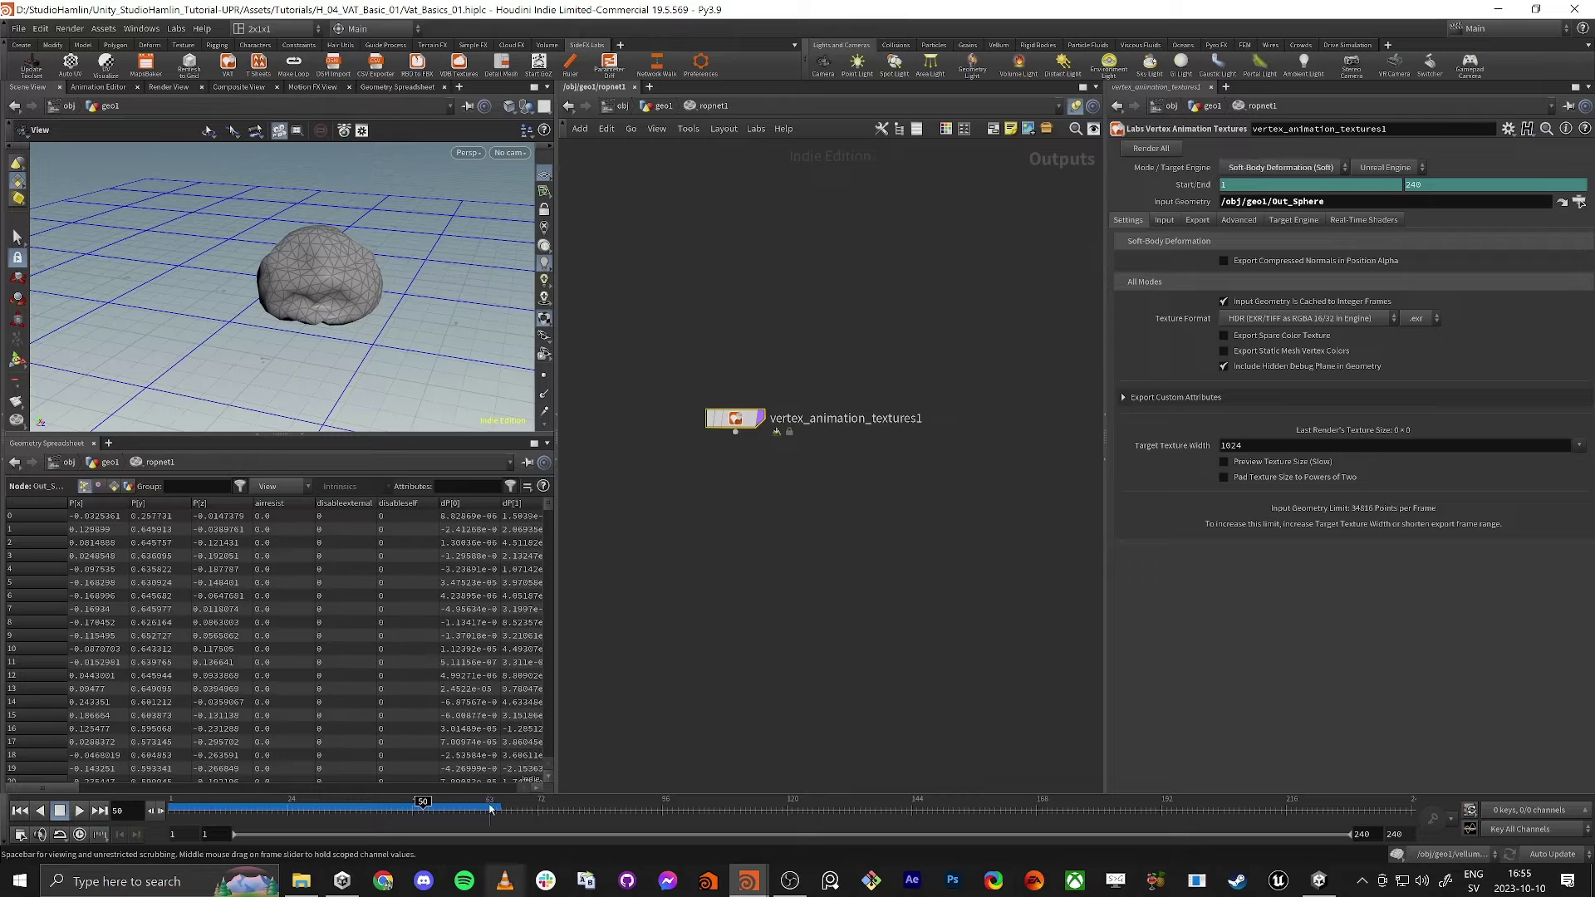
Set the end frame of the vertex animation export range to 50.
mouse_move(423, 800)
left_mouse_down()
mouse_move(193, 801)
mouse_move(423, 802)
left_mouse_up()
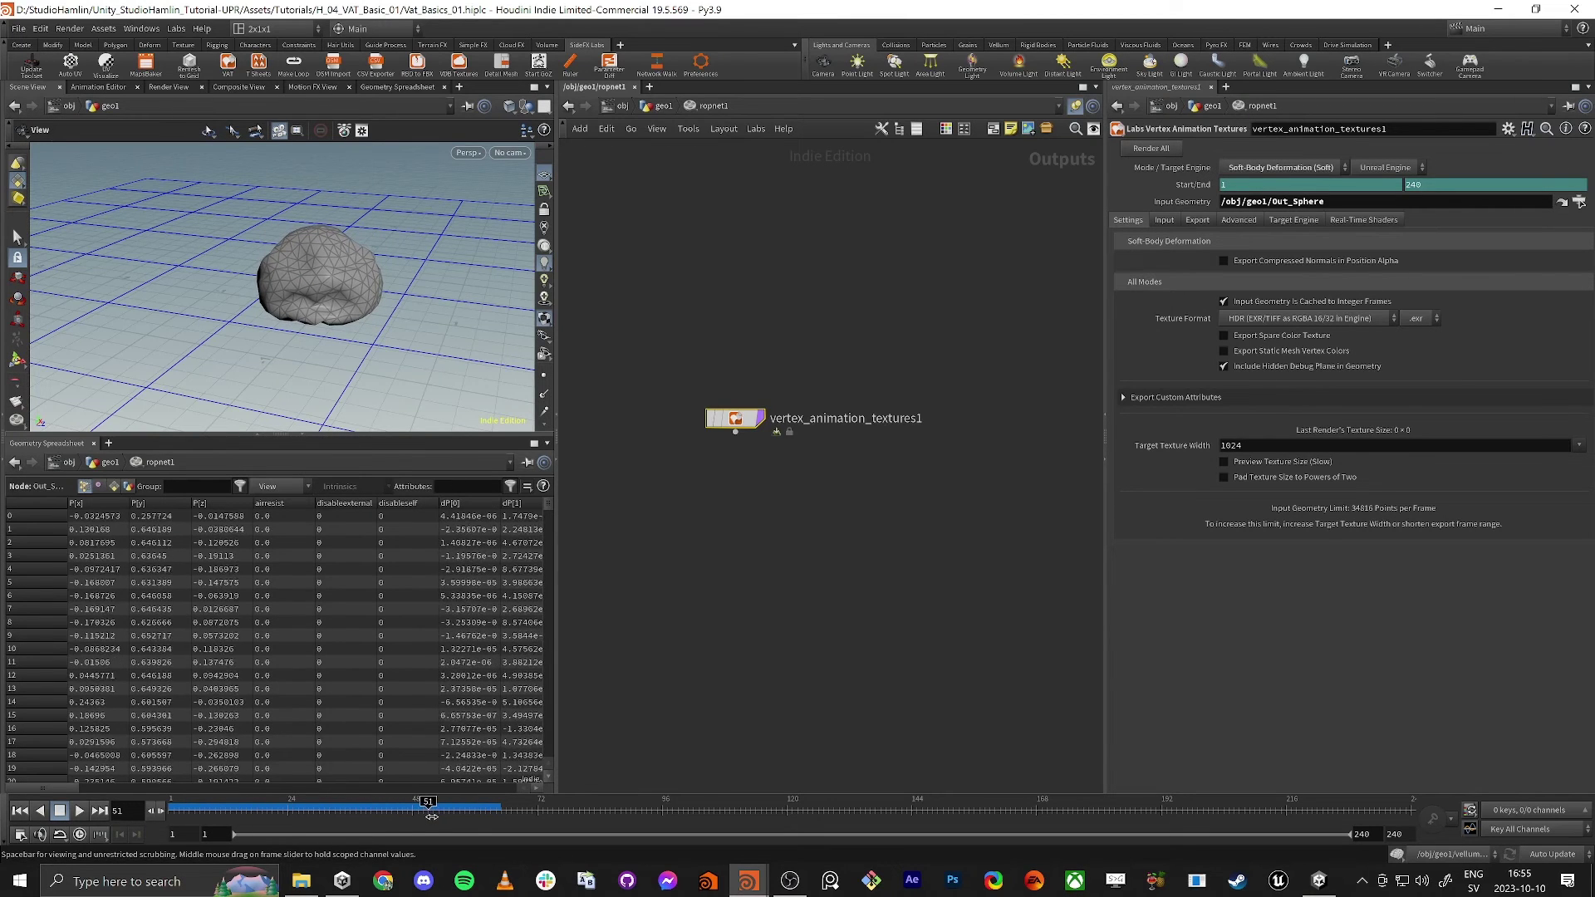
left_click(1449, 186)
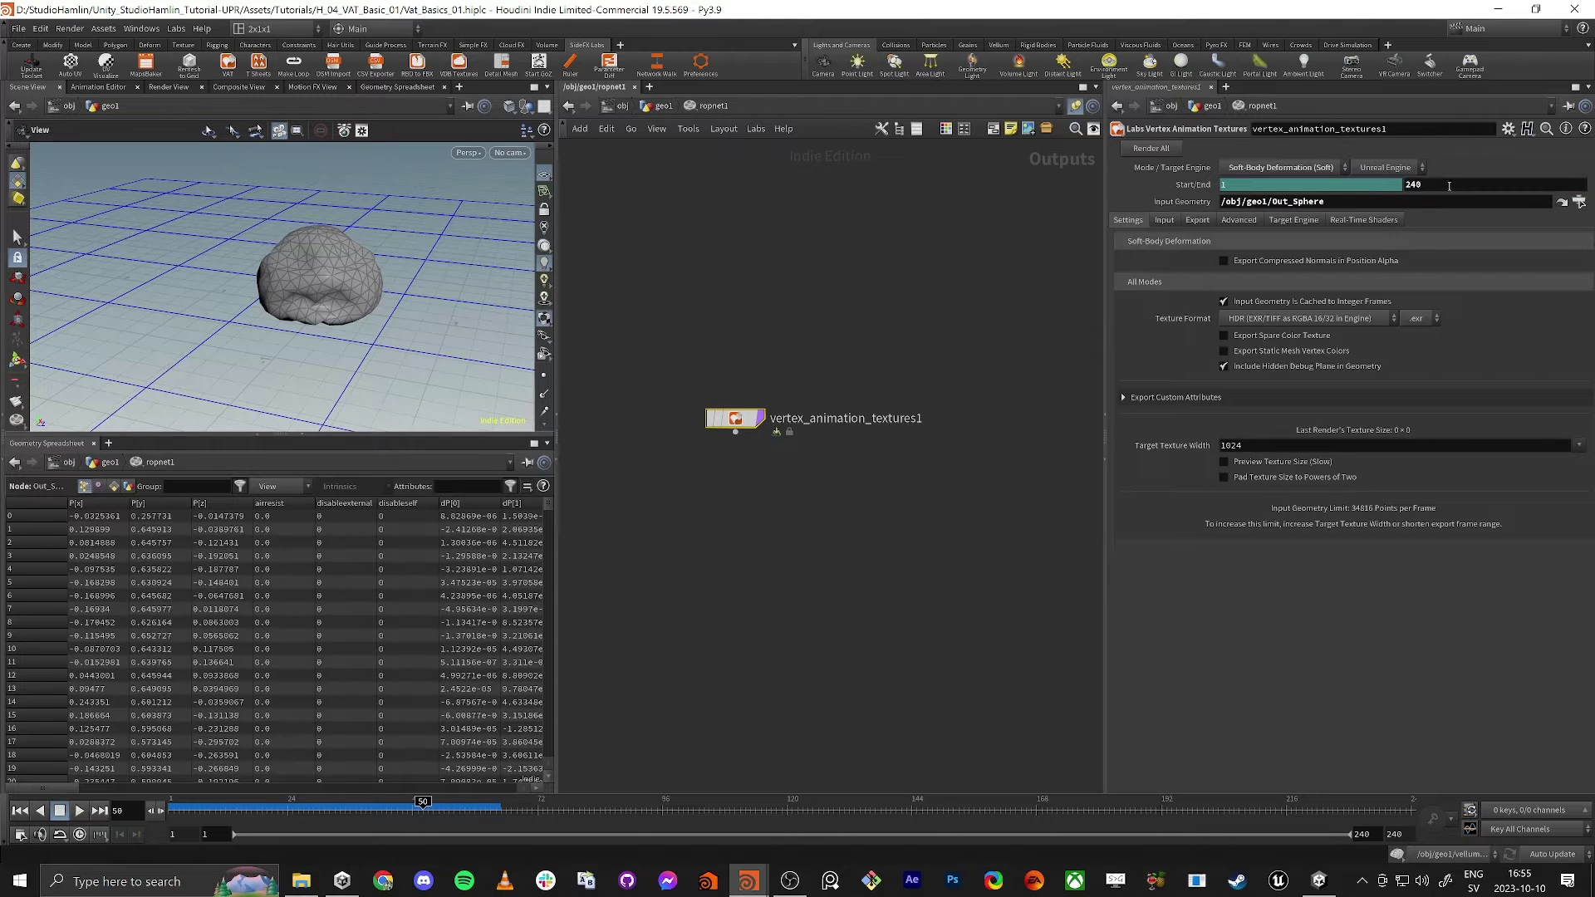
left_click_drag(1469, 187, 1355, 182)
type("50")
key("Return")
Set the export's target engine to Unity and turn on point display in the viewport.
left_click(1377, 170)
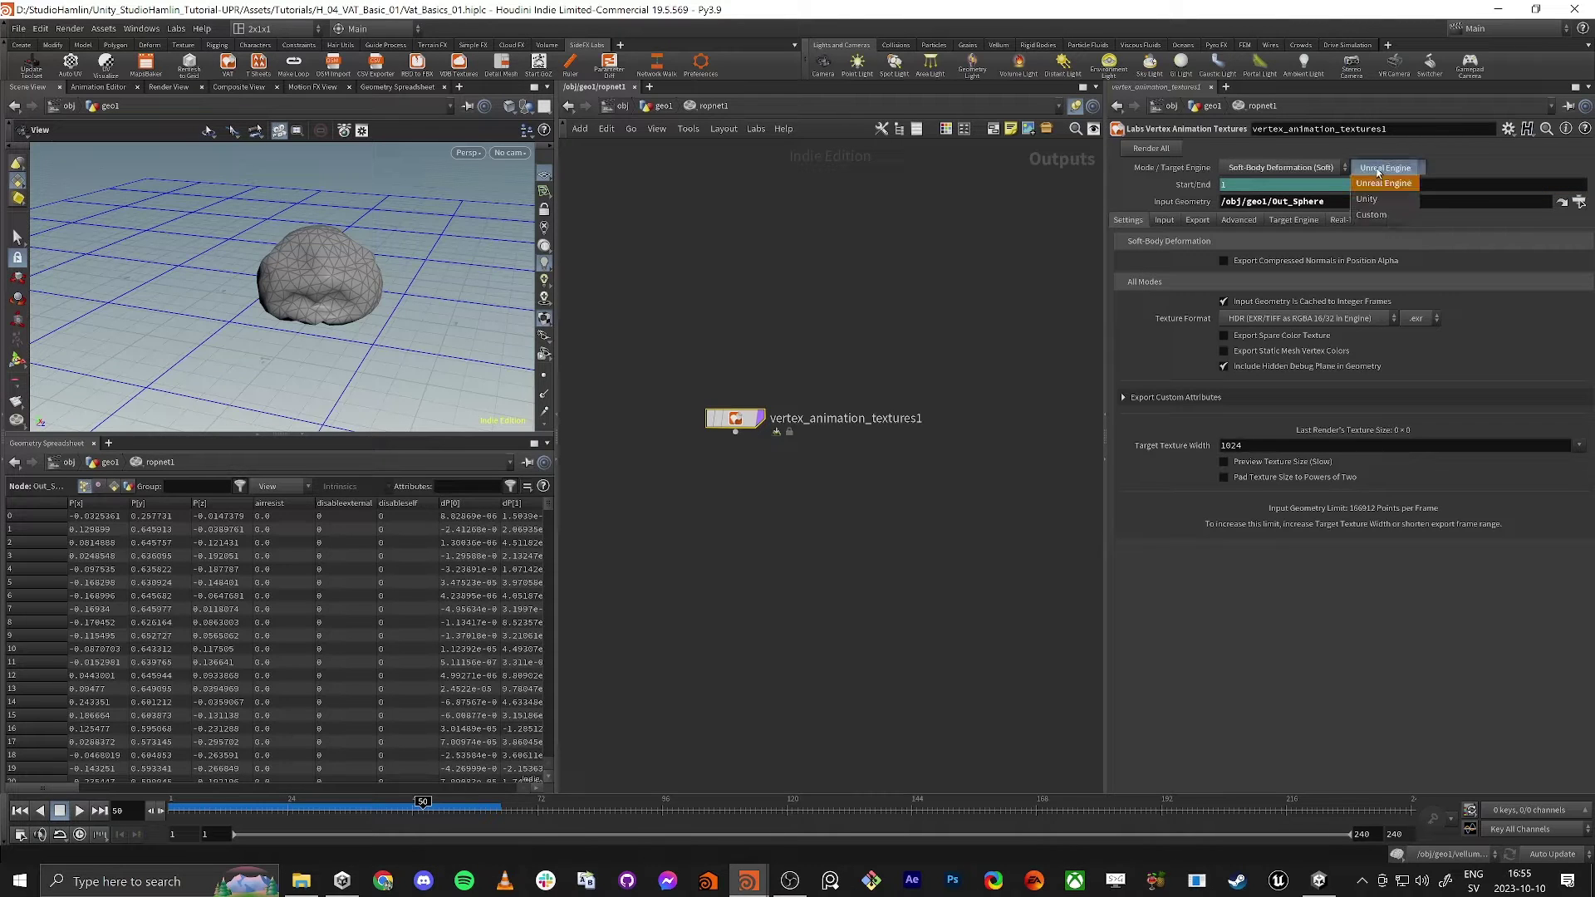
left_click(1392, 198)
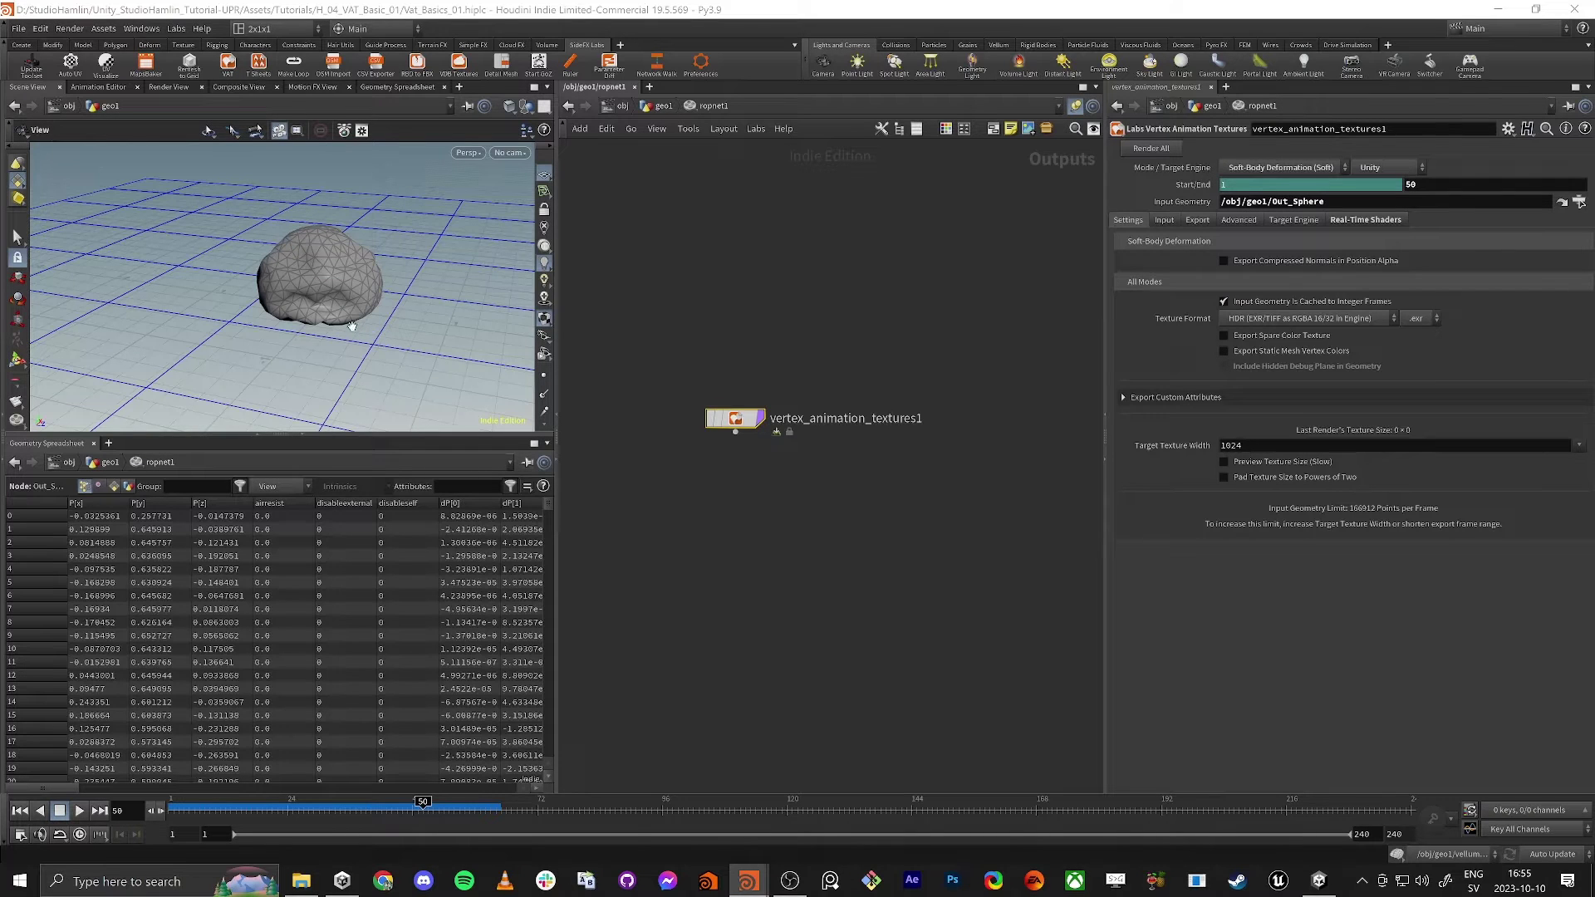
left_click(544, 375)
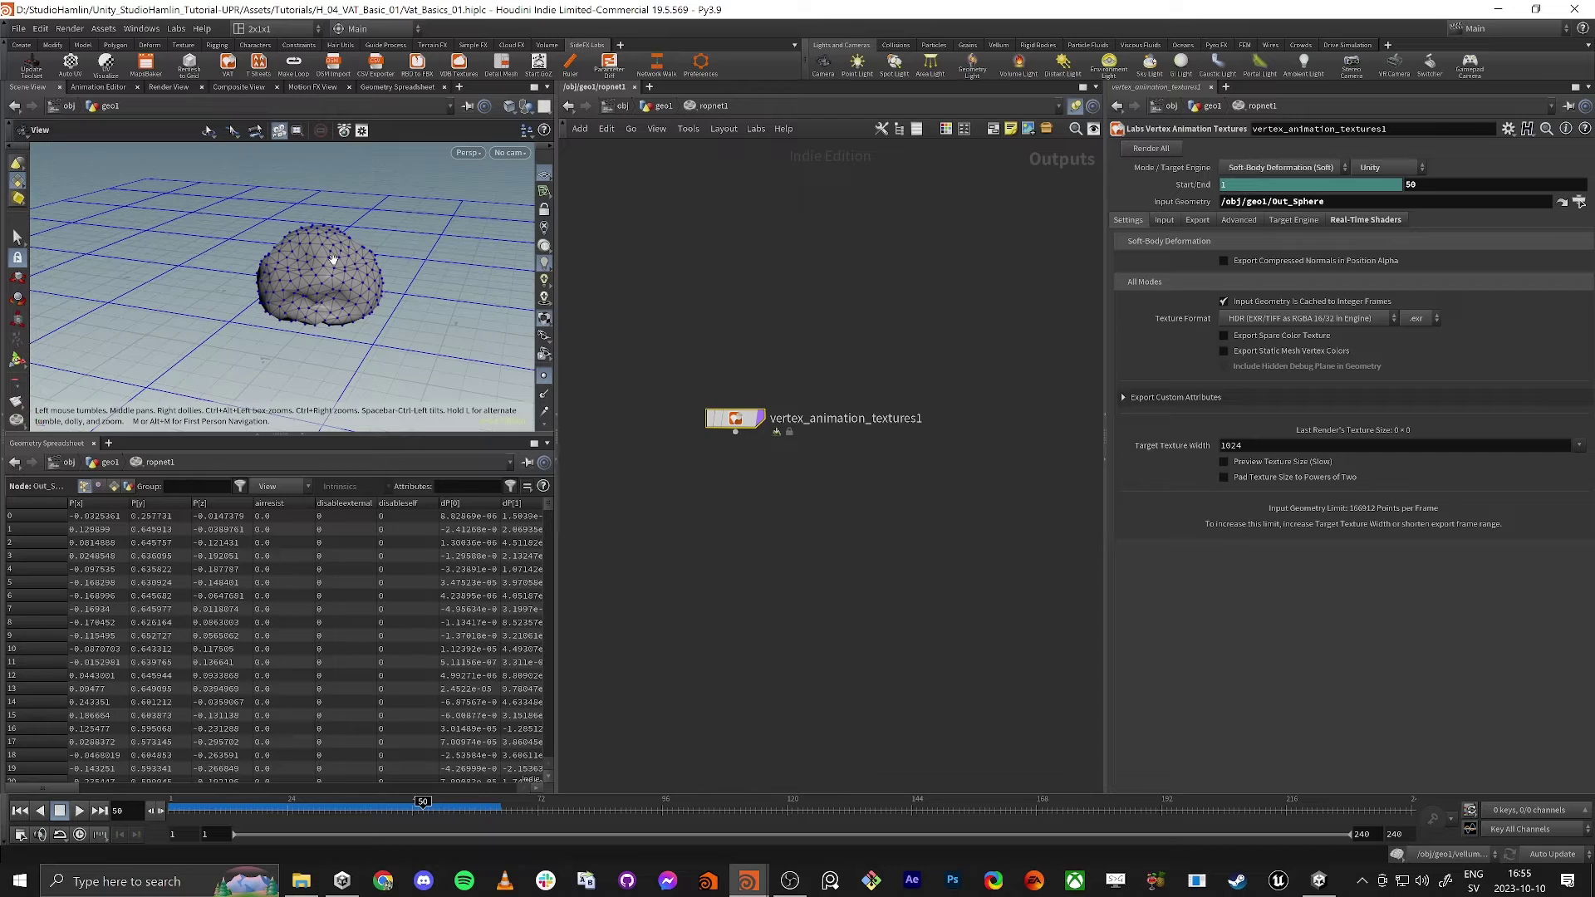
Turn off point display in the viewport and review the node's texture width options, input requirements and export settings.
left_click(544, 375)
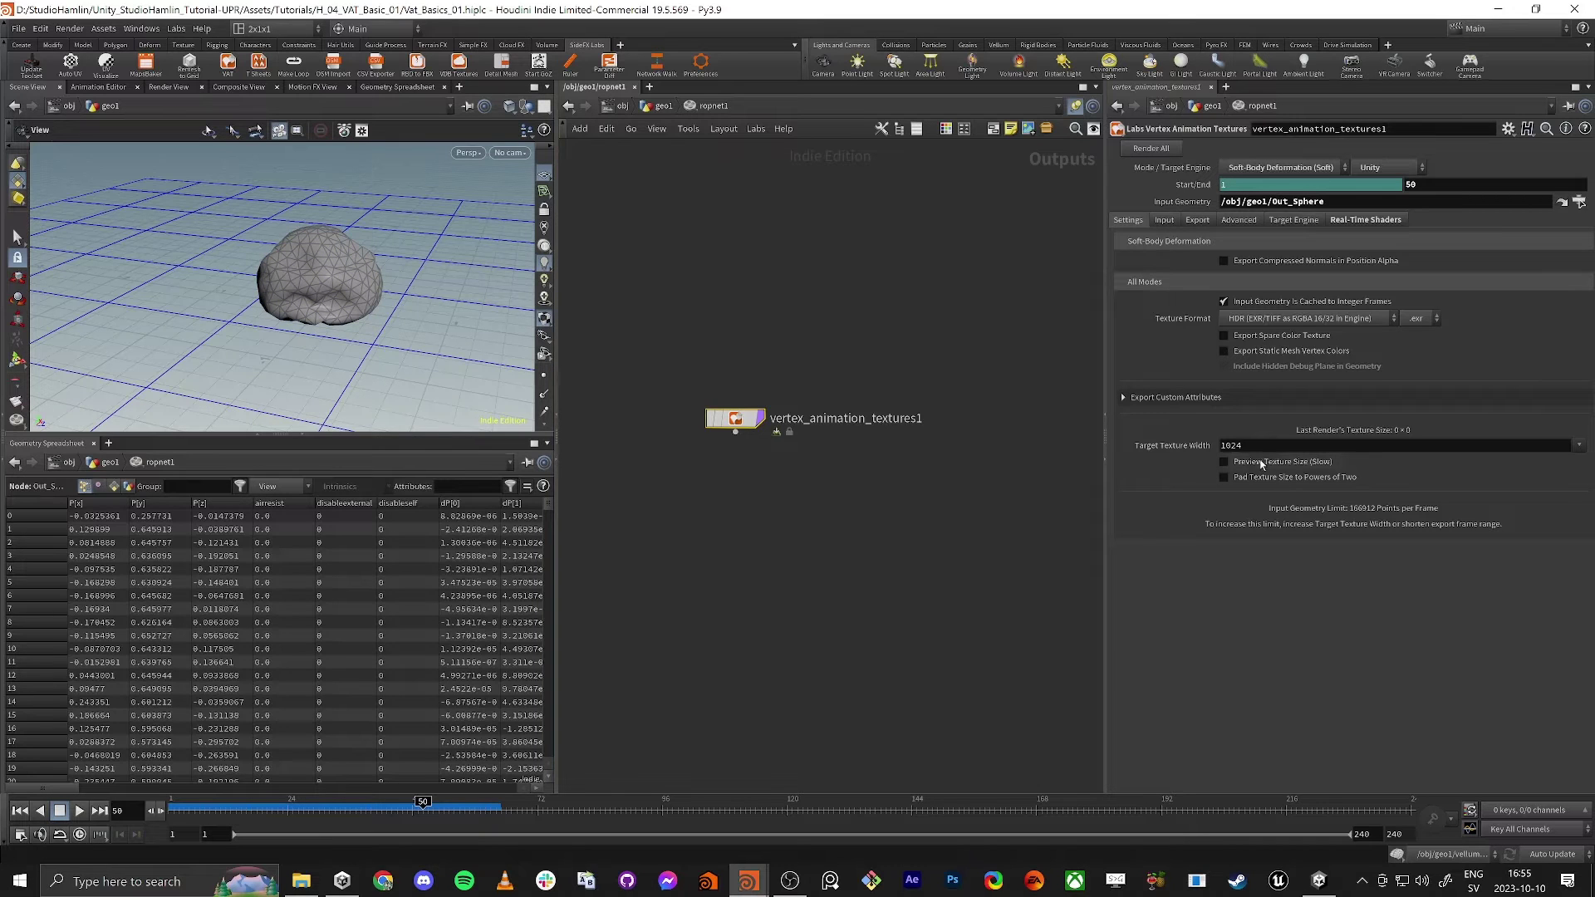
left_click(1575, 448)
left_click(1164, 219)
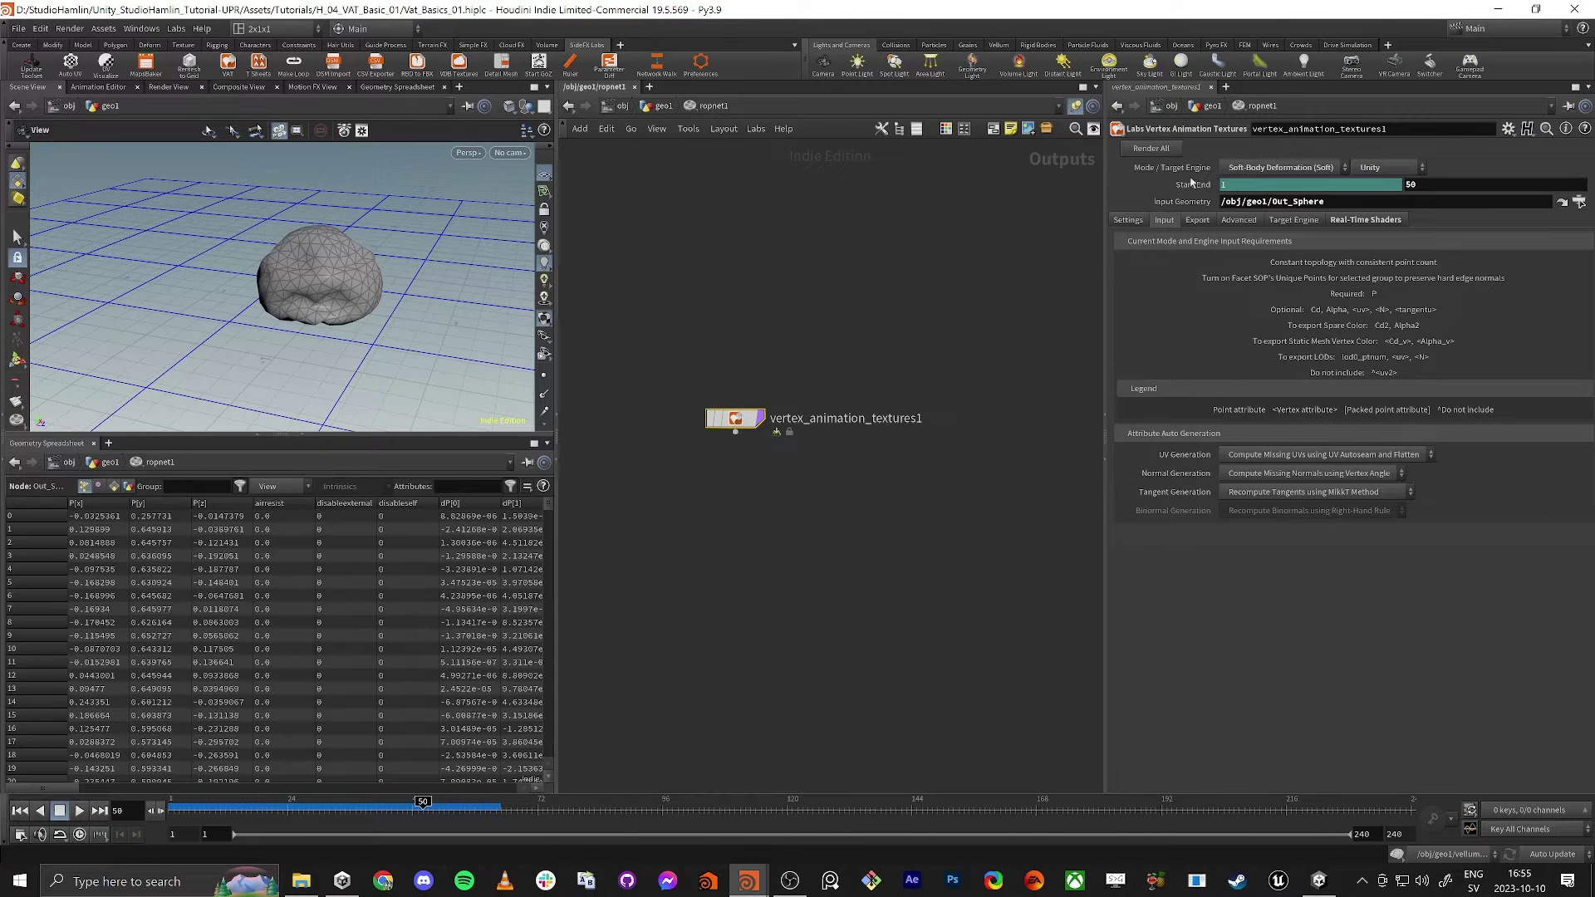
left_click(1202, 220)
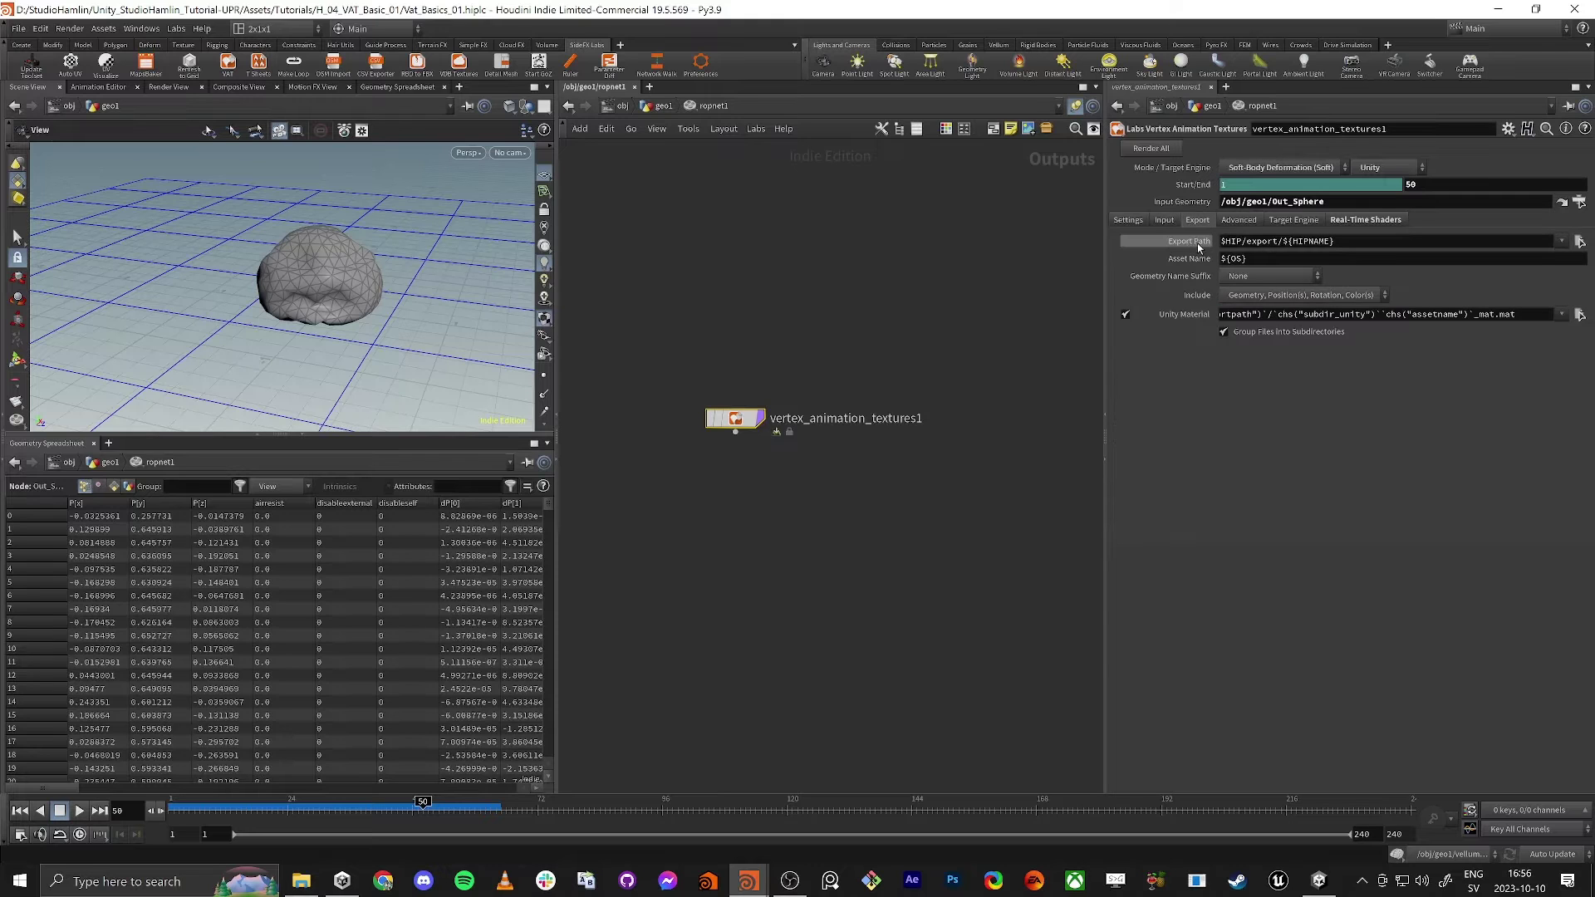
Switch to Unity, reveal the H_04_VAT_Basic_01 project folder in the file explorer and copy its full path.
key("alt+Tab")
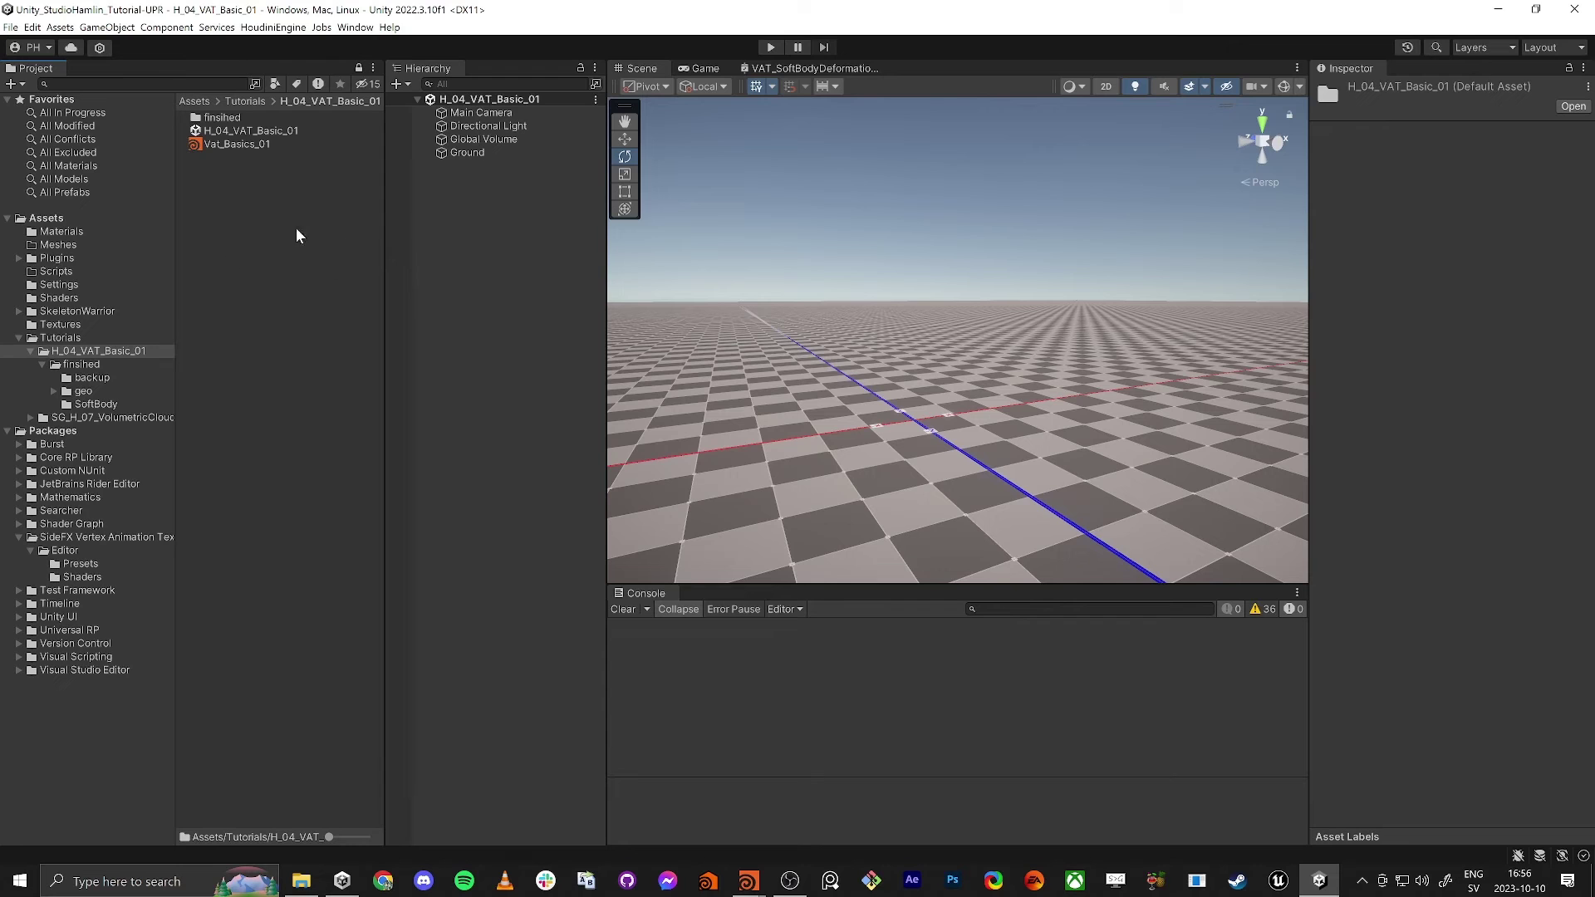
right_click(252, 214)
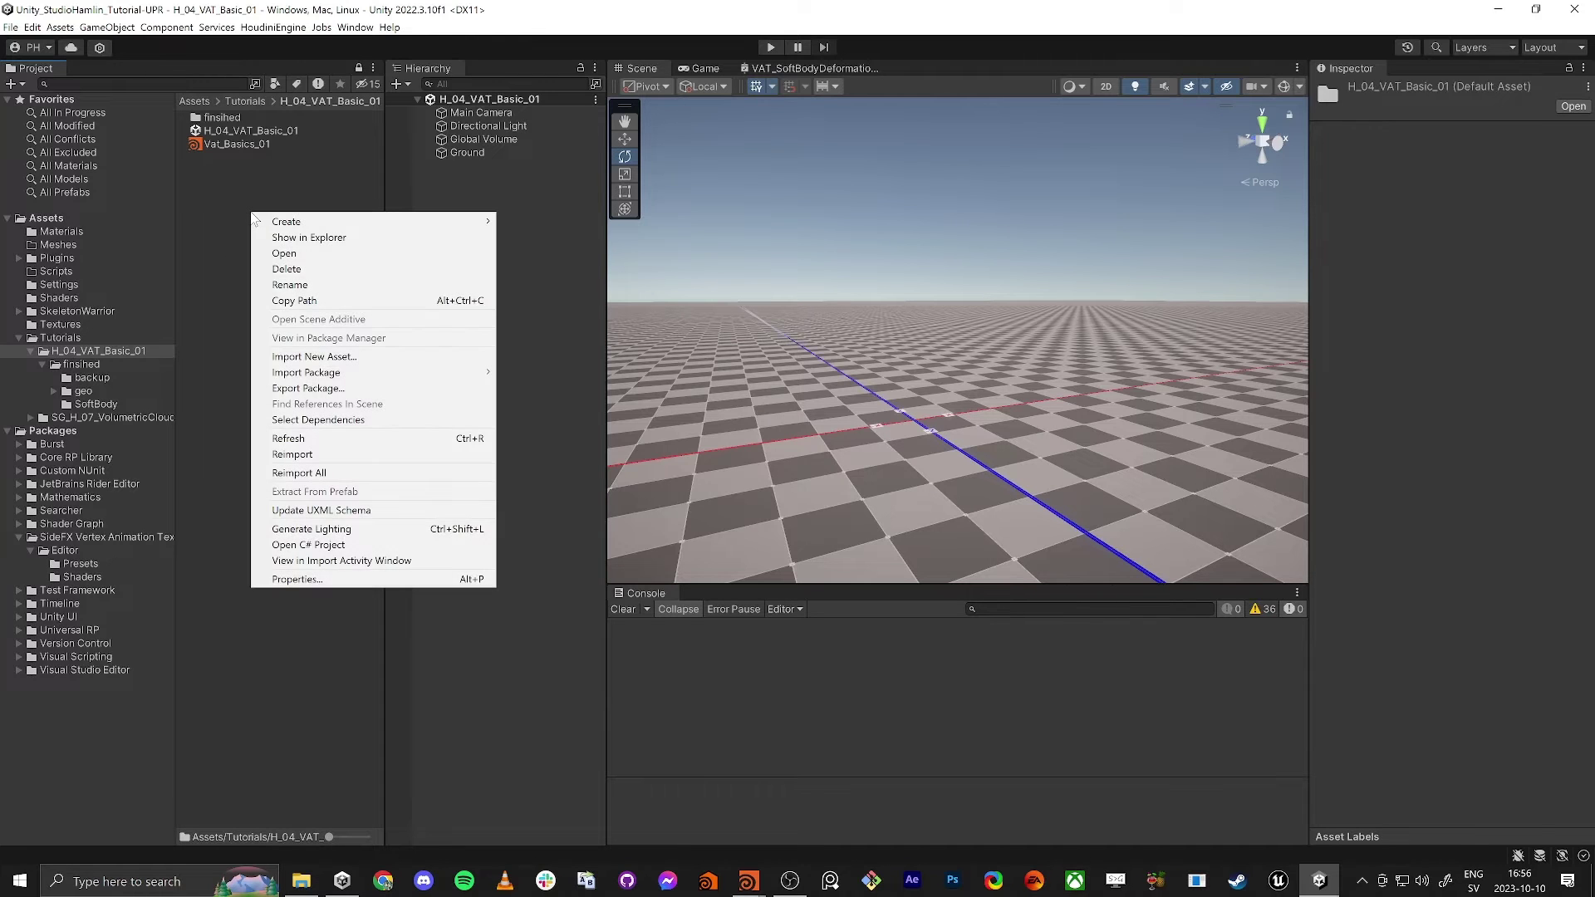
left_click(297, 239)
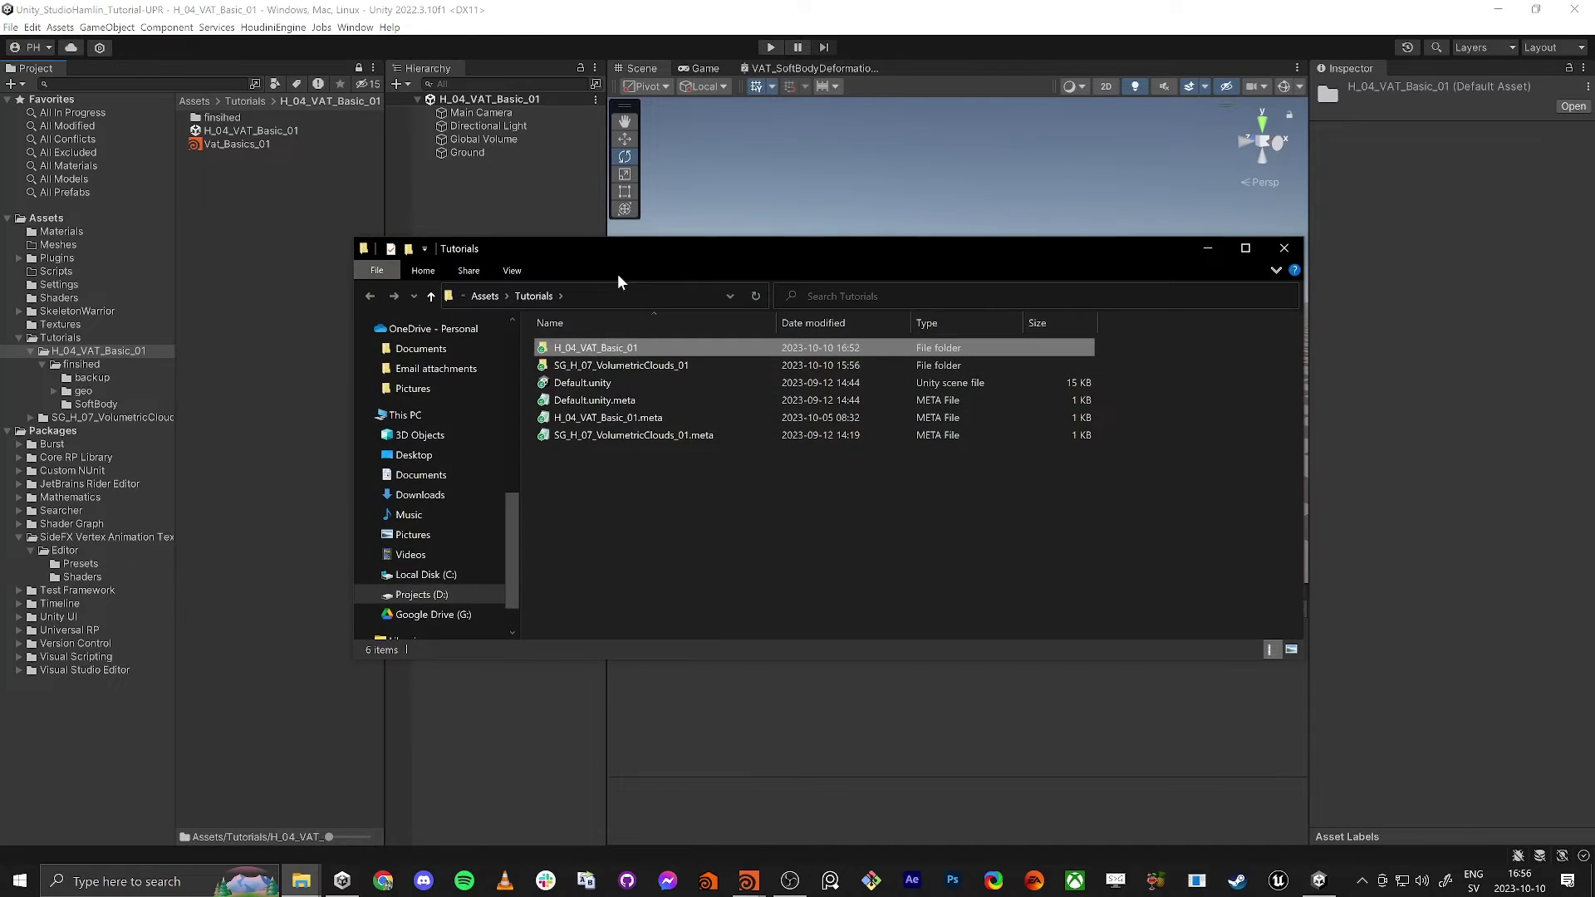
left_click(636, 290)
left_click(661, 522)
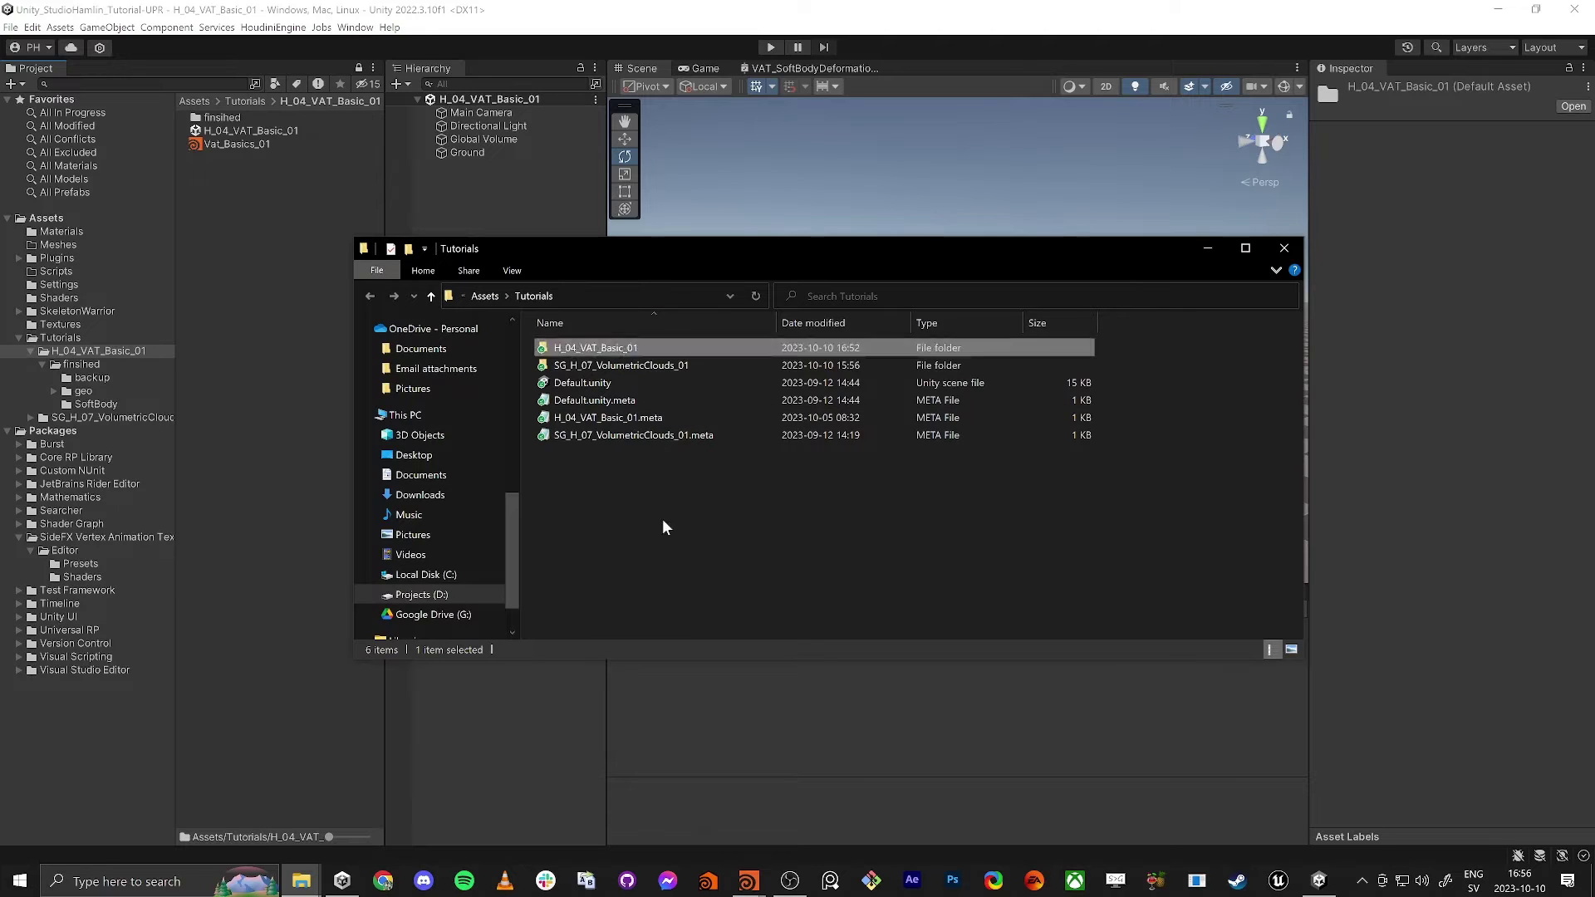
double_click(596, 351)
left_click(632, 296)
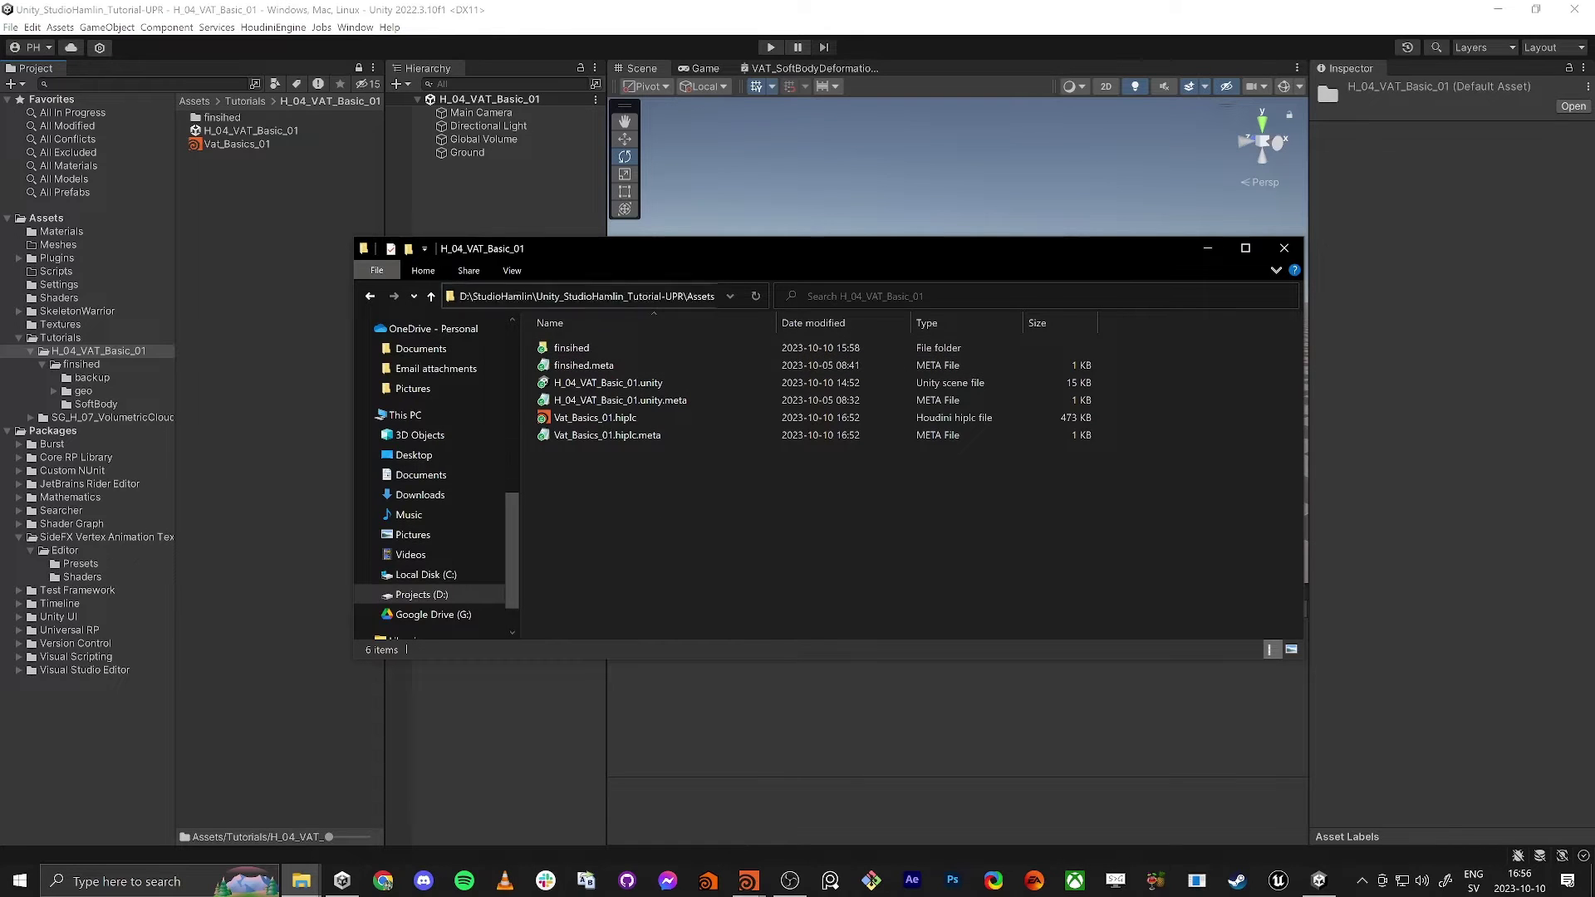
left_click(1284, 248)
Back in Houdini, set the export path to the copied H_04_VAT_Basic_01 folder path and the asset name to Sphere.
key("alt+Tab")
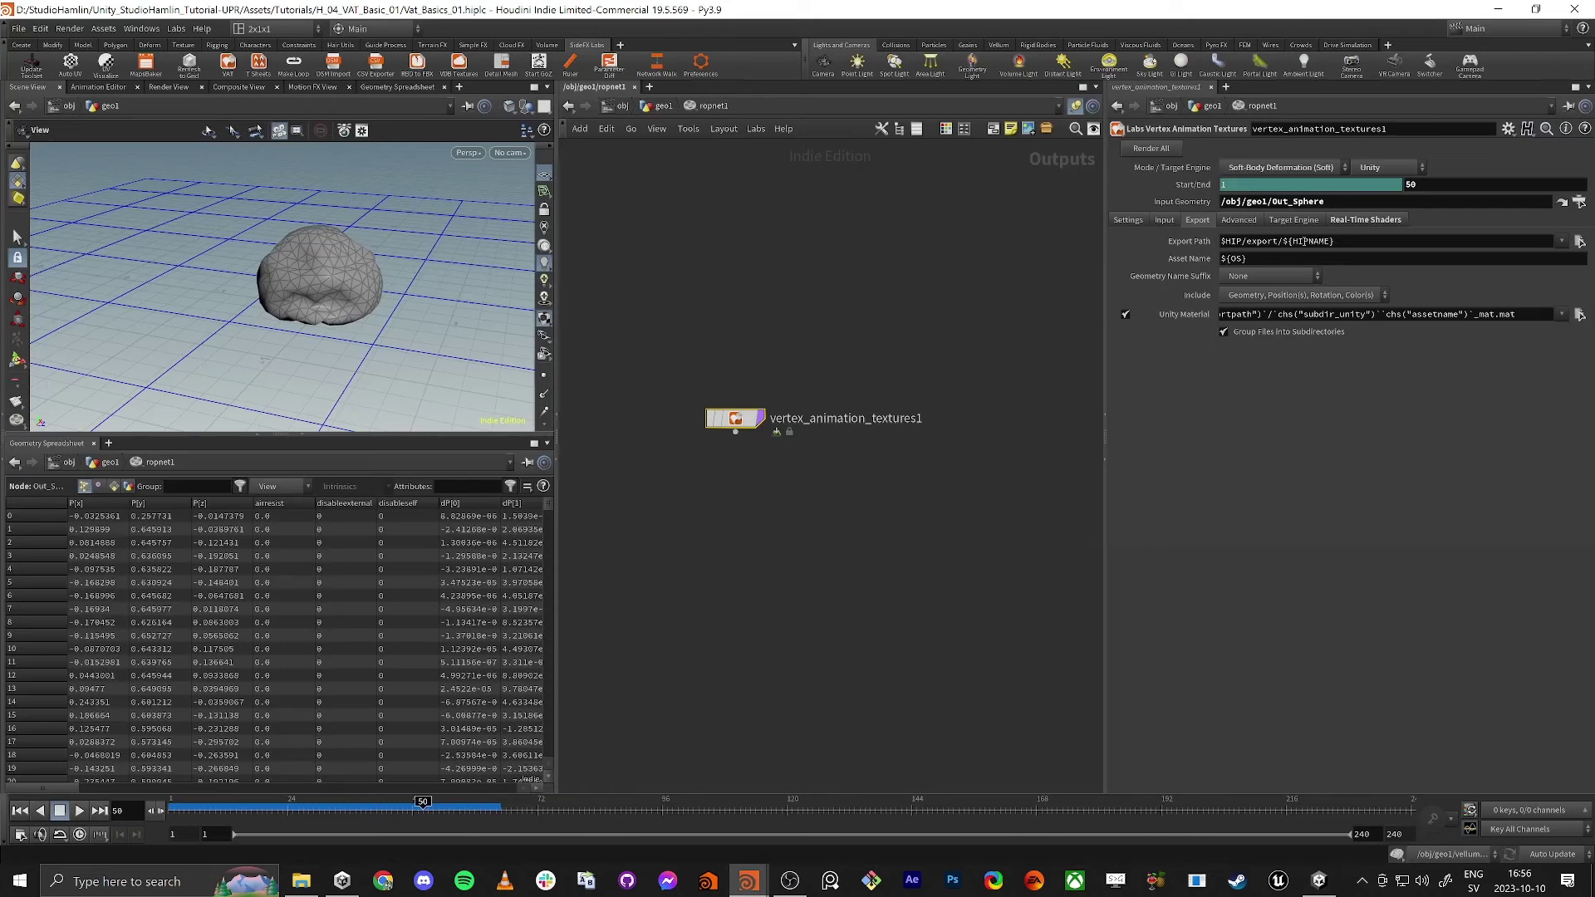
triple_click(1304, 240)
key("ctrl+v")
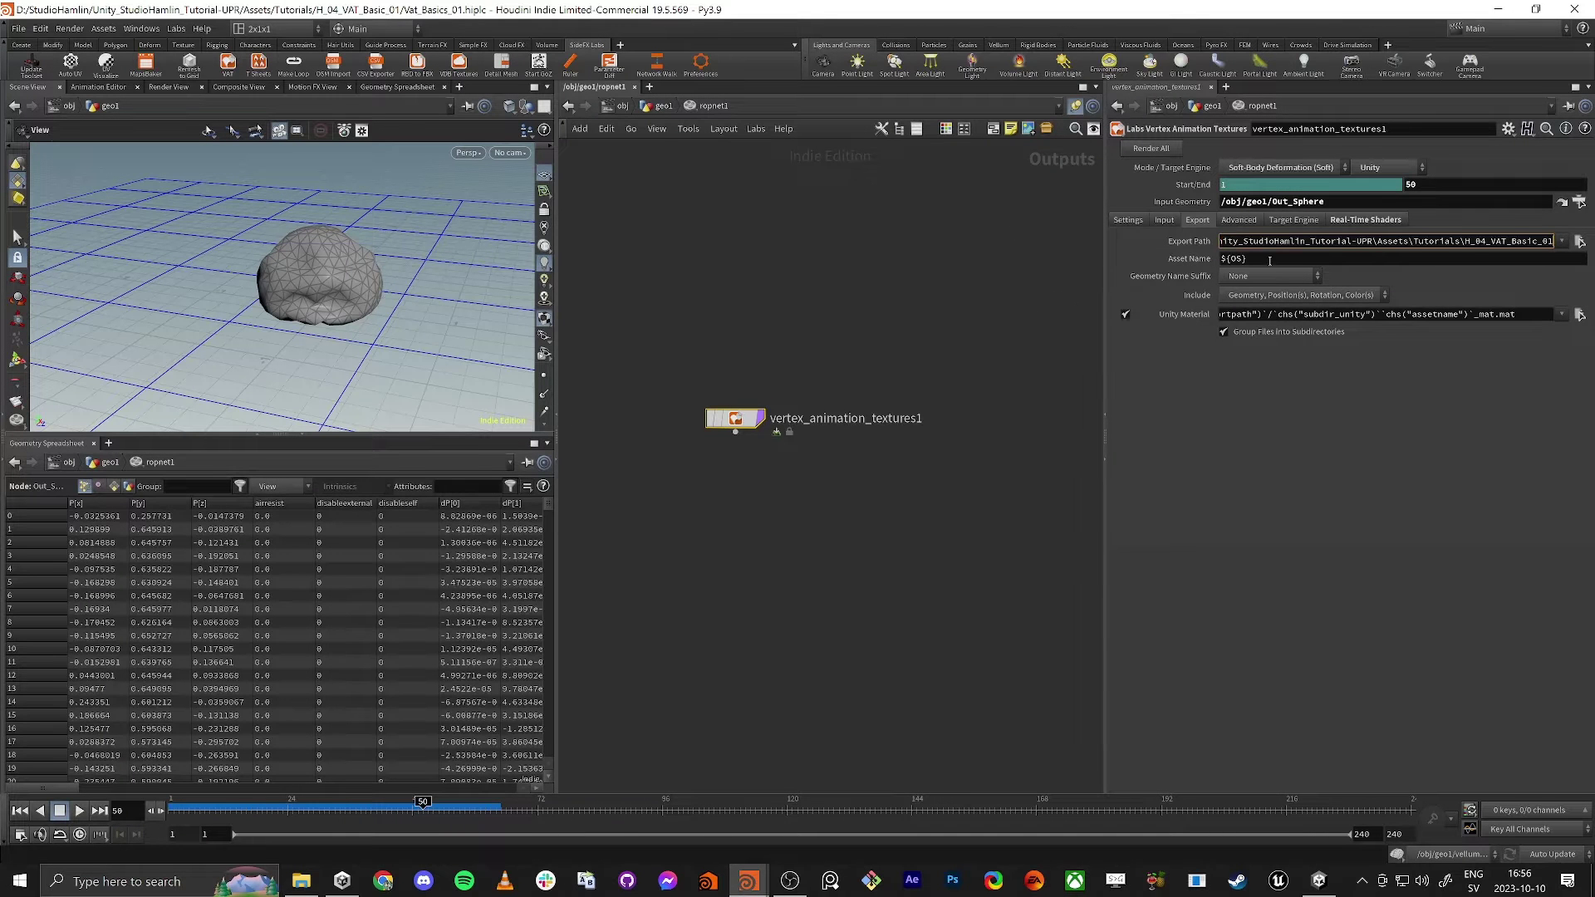
key("Tab")
type("S")
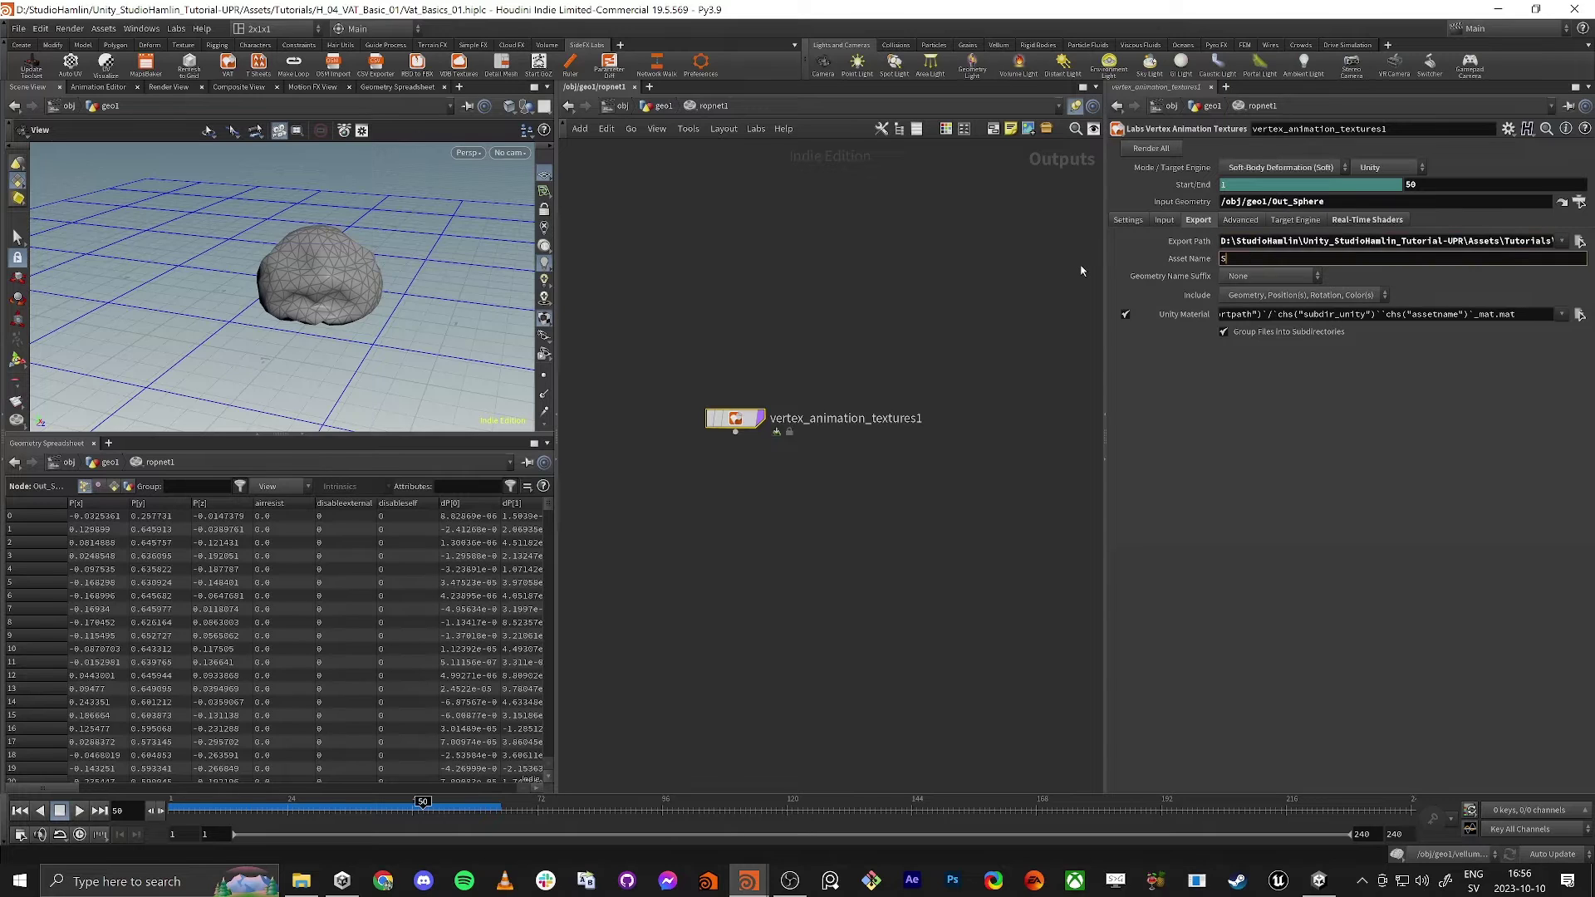
type("phere")
key("Tab")
left_click(1199, 397)
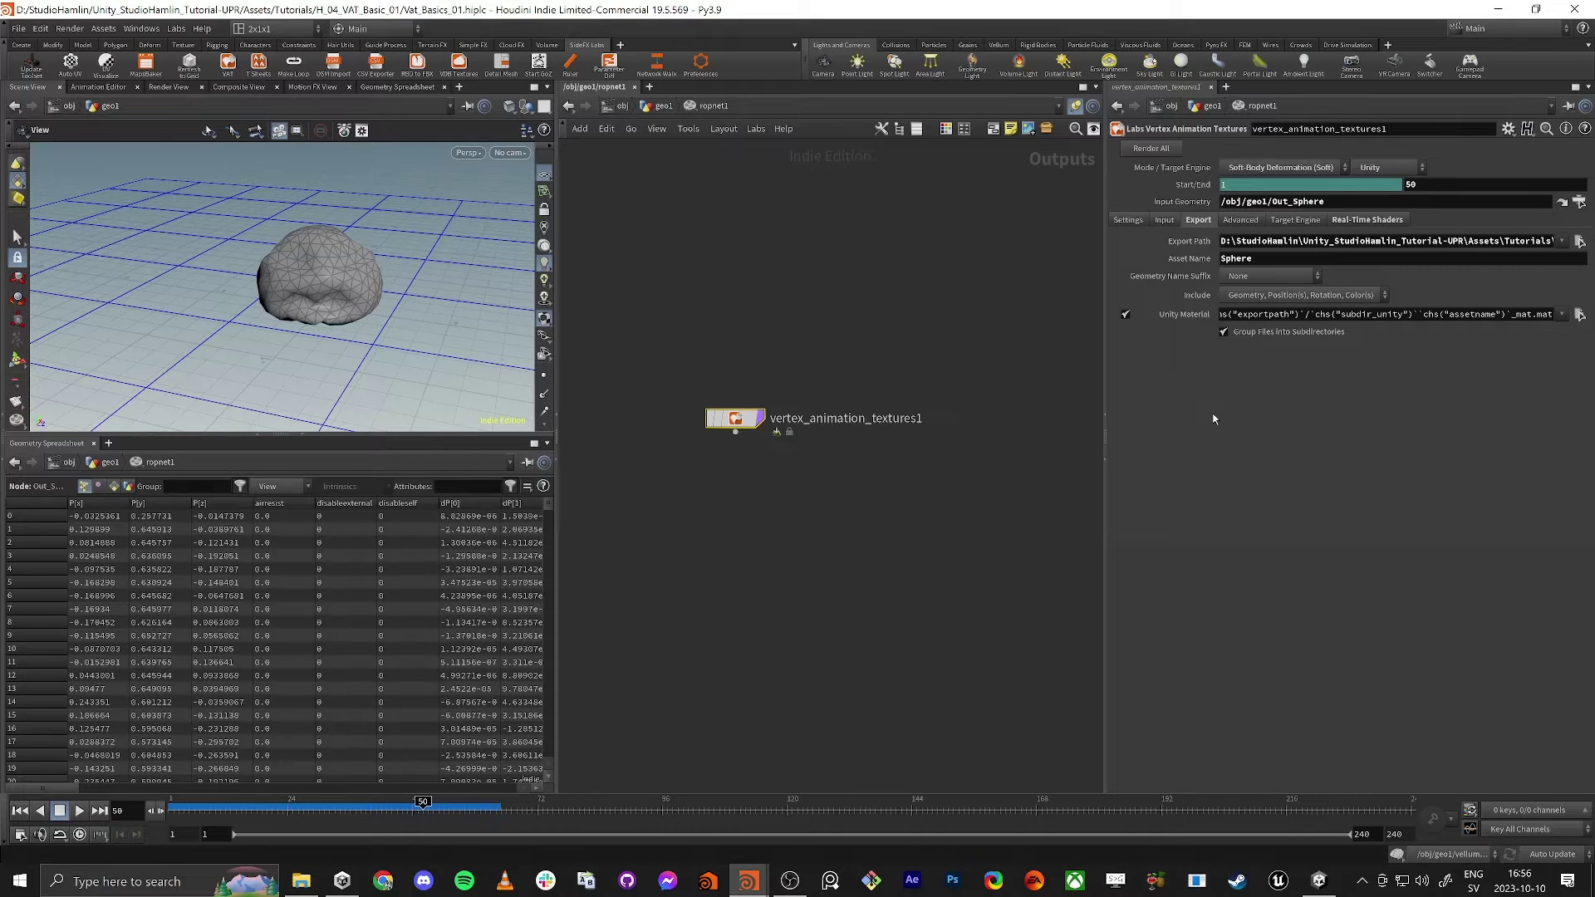
Disable grouping files into subdirectories and set the exported content to Geometry, Position(s), Rotation.
left_click(1245, 334)
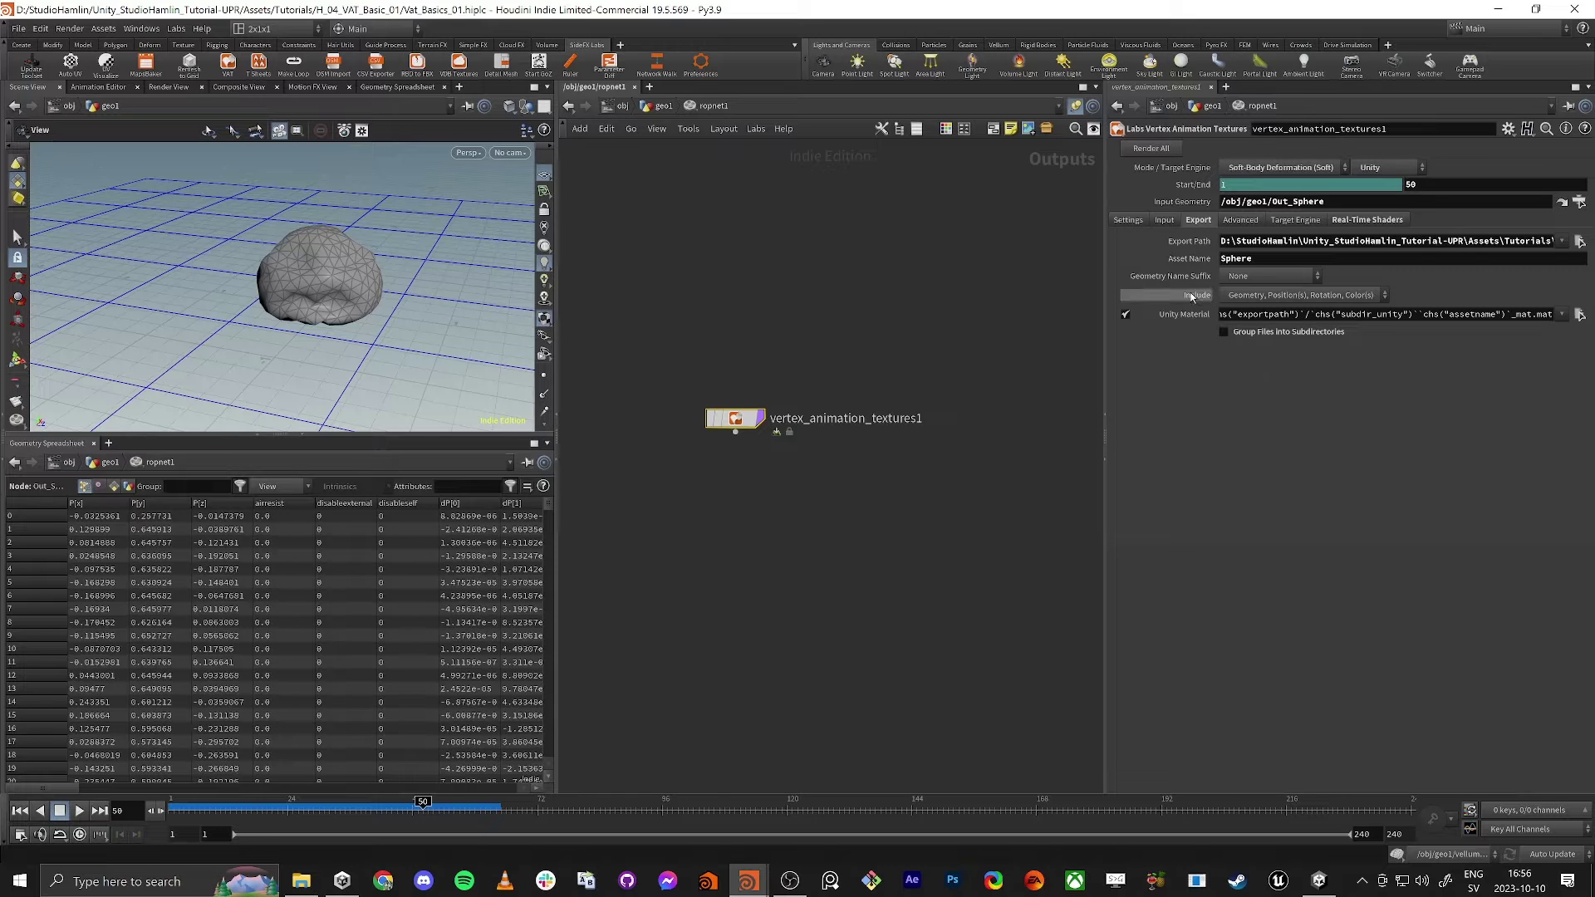
left_click(1258, 294)
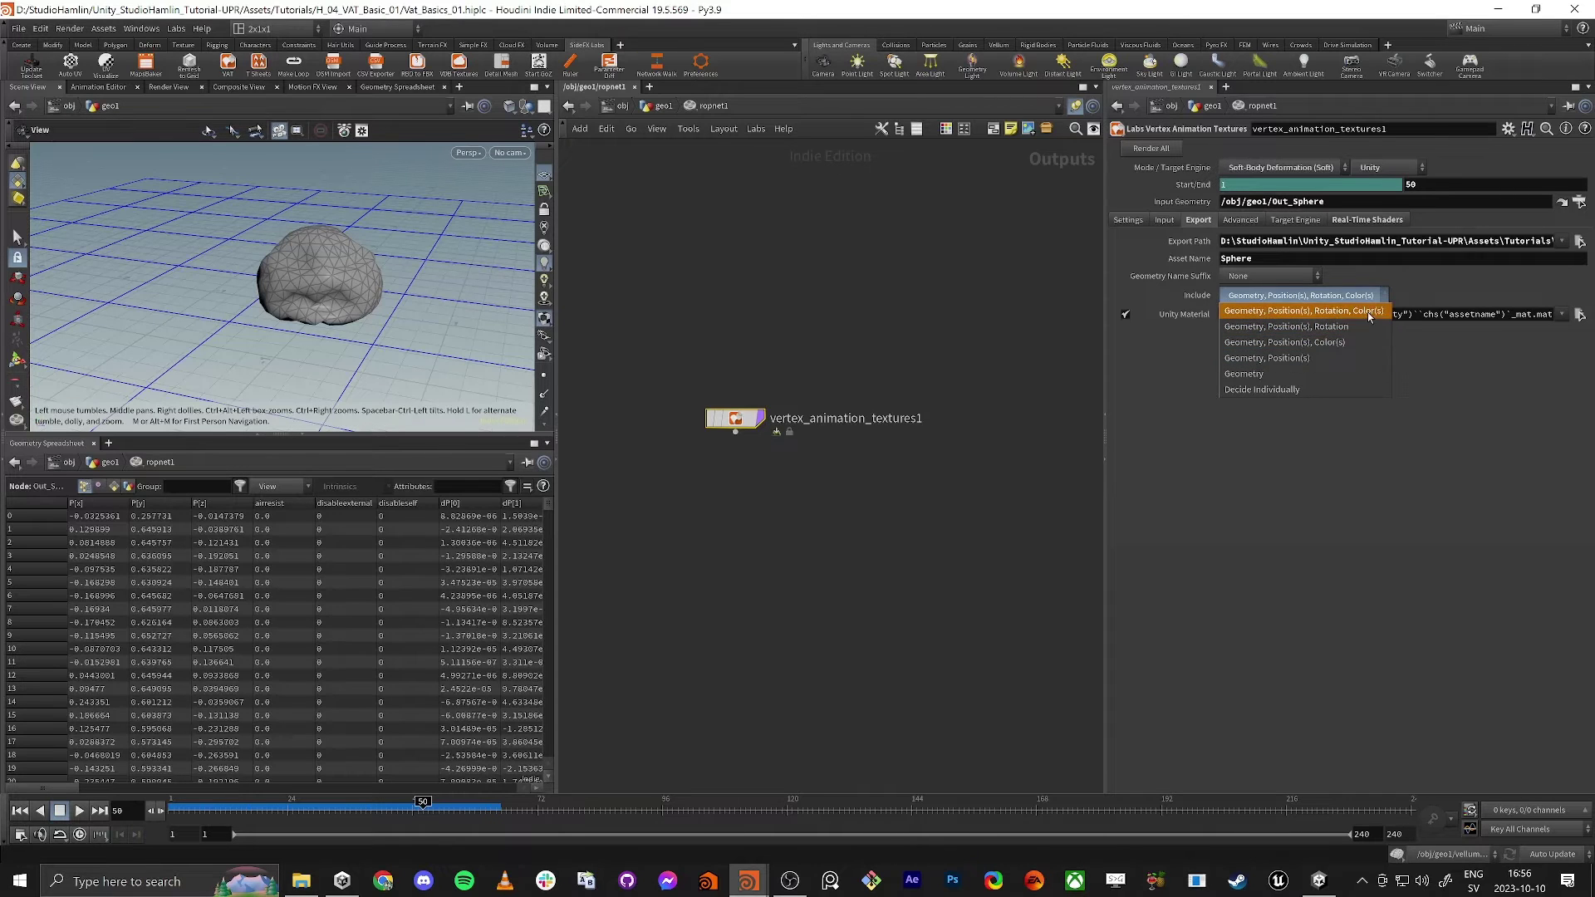
left_click(1321, 329)
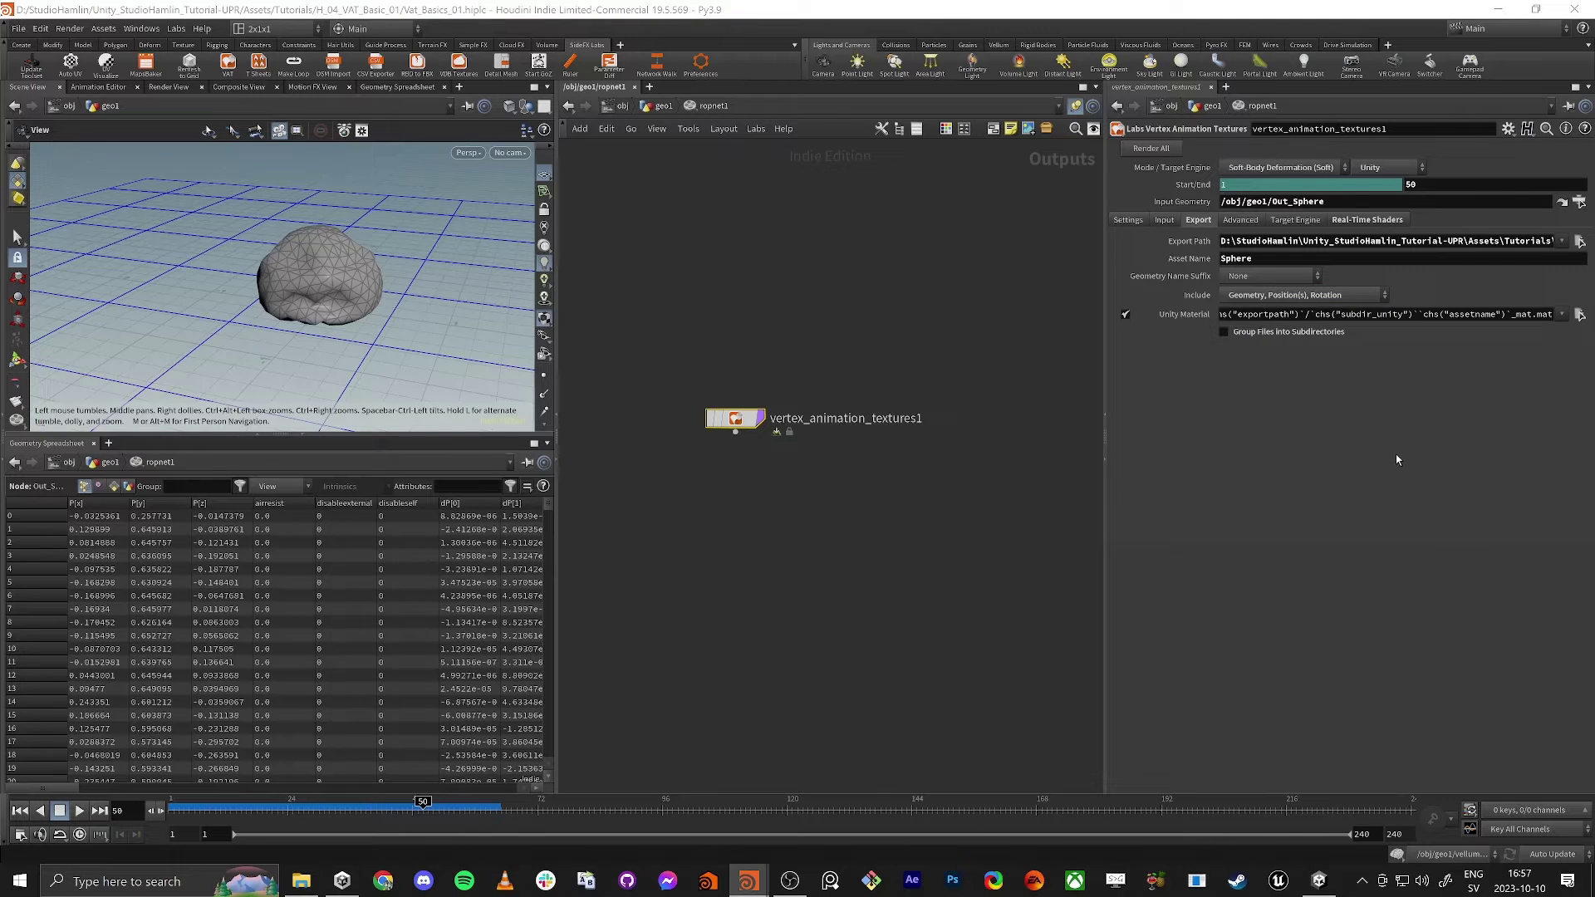
Review the advanced and target engine settings, and open the folder with the Unity shader package and guides.
left_click(1240, 219)
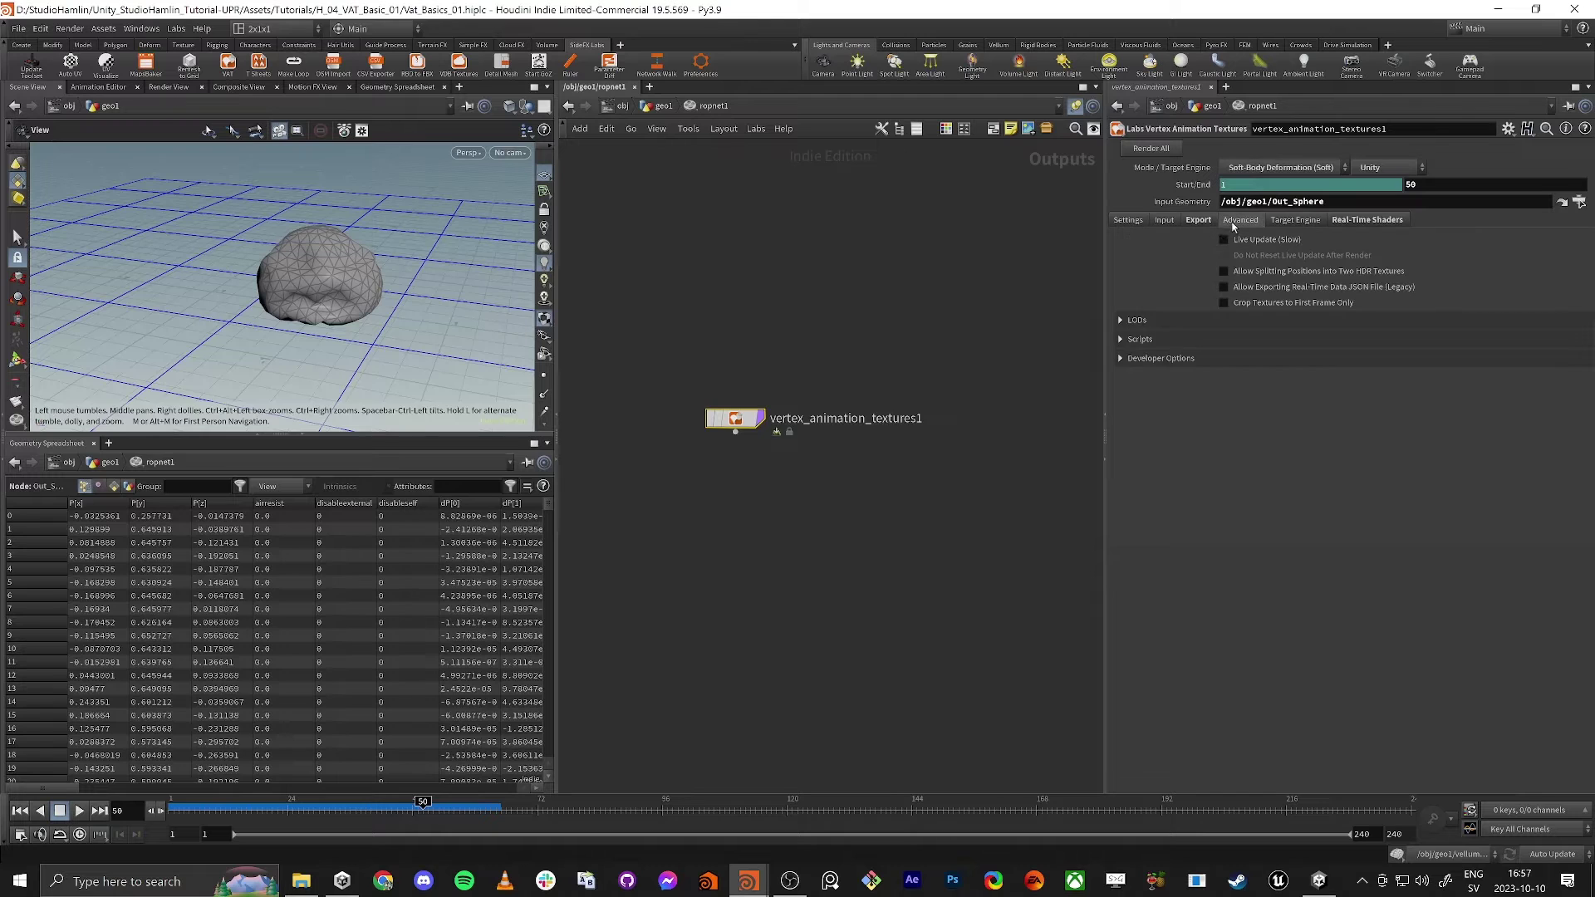
left_click(1296, 221)
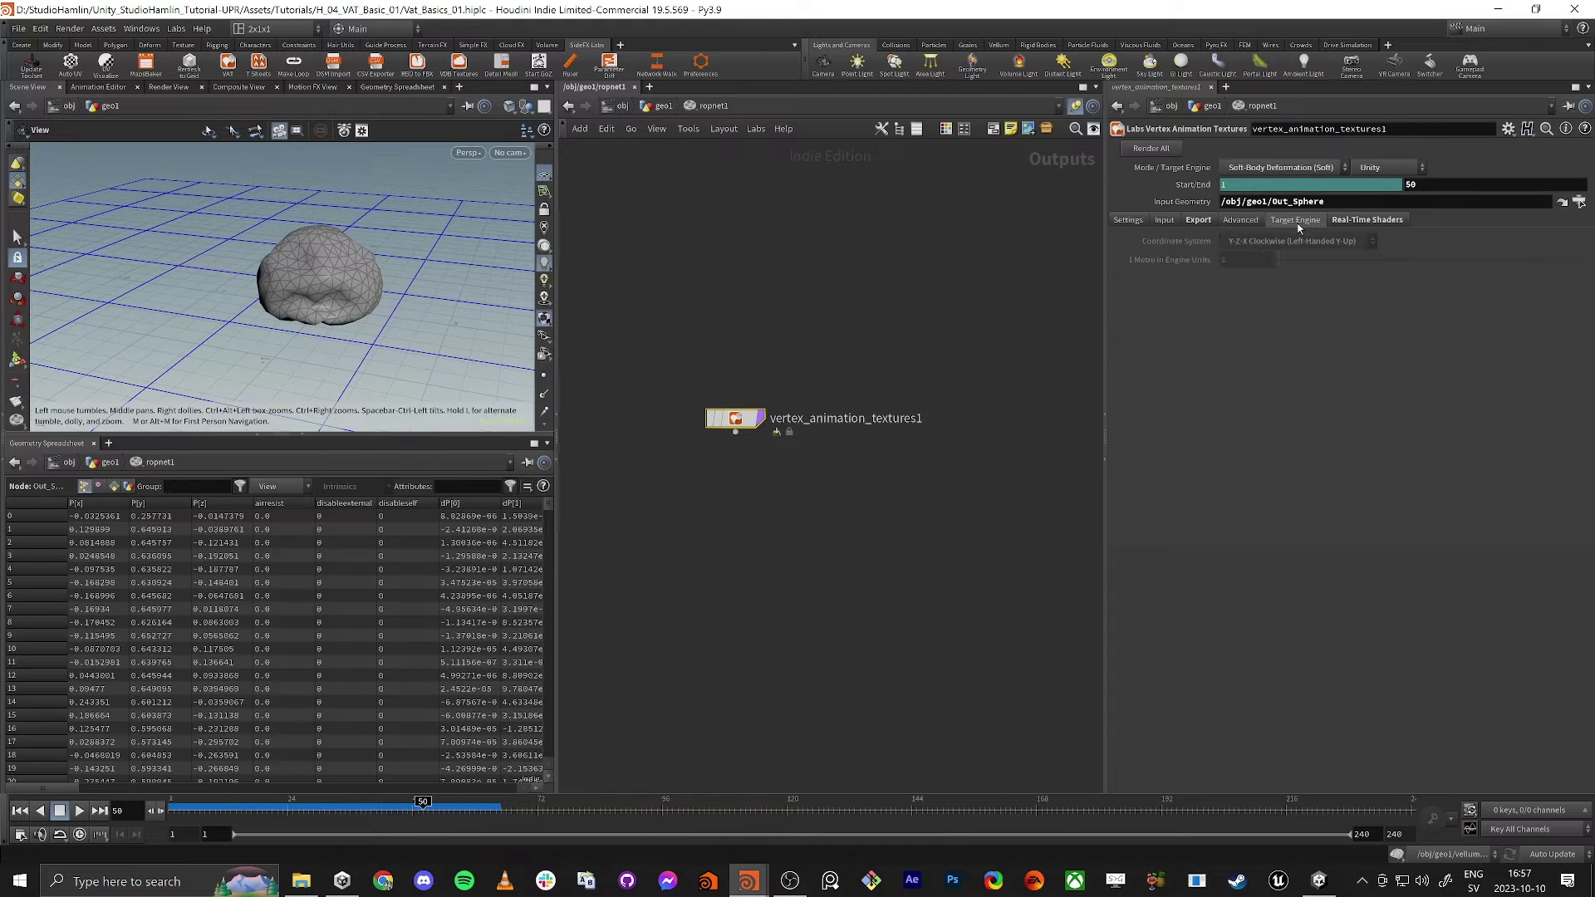
left_click(1378, 220)
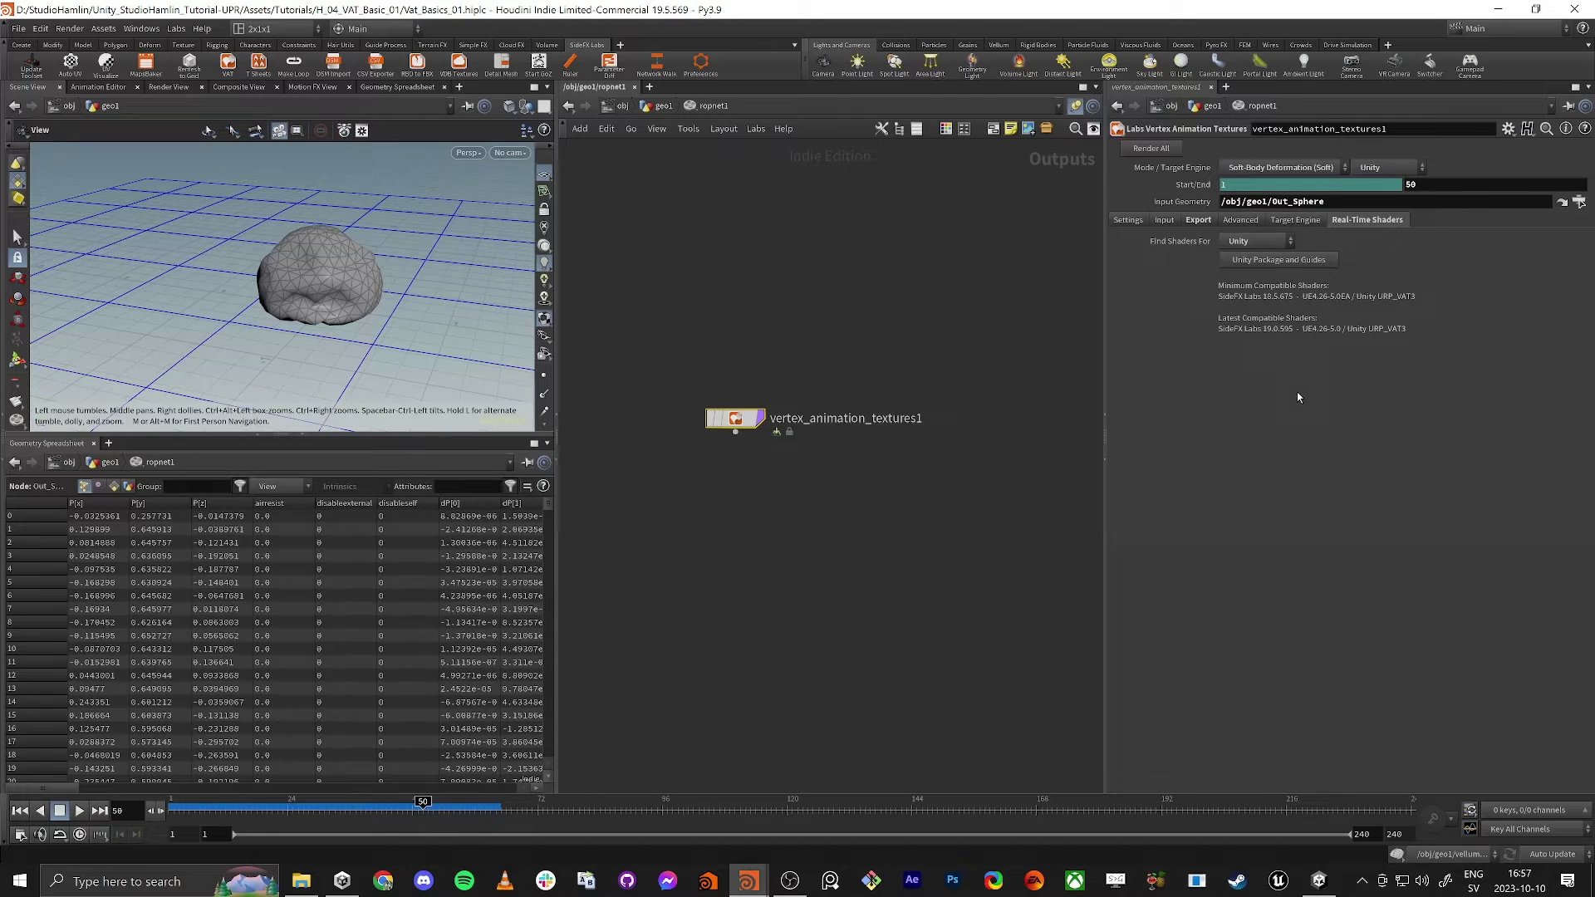
left_click(1285, 262)
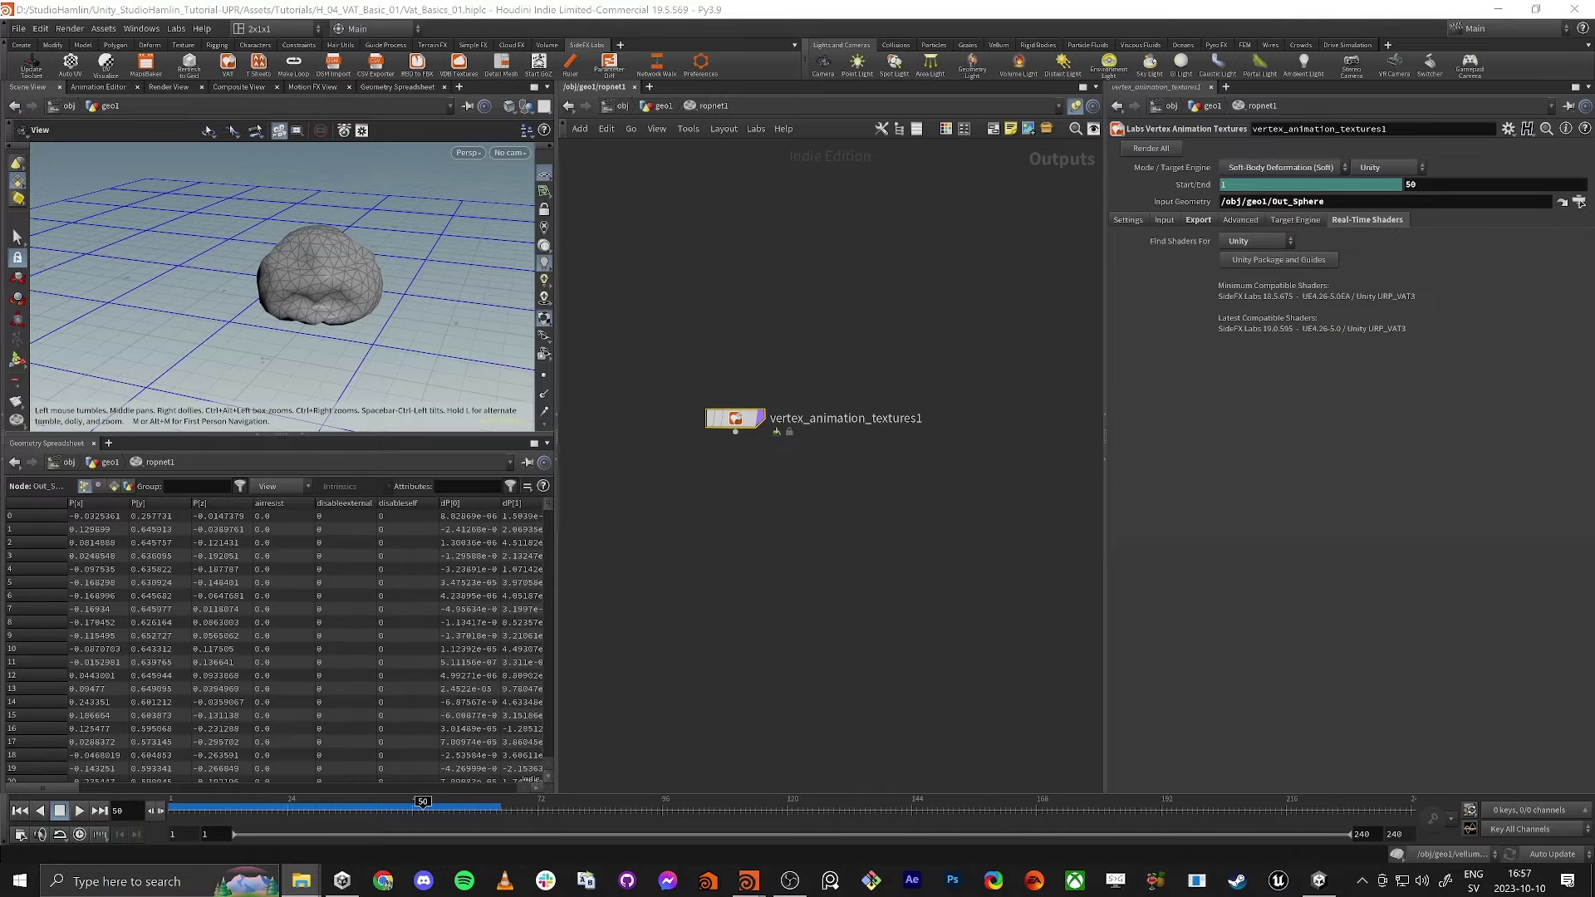
left_click_drag(1594, 538, 733, 243)
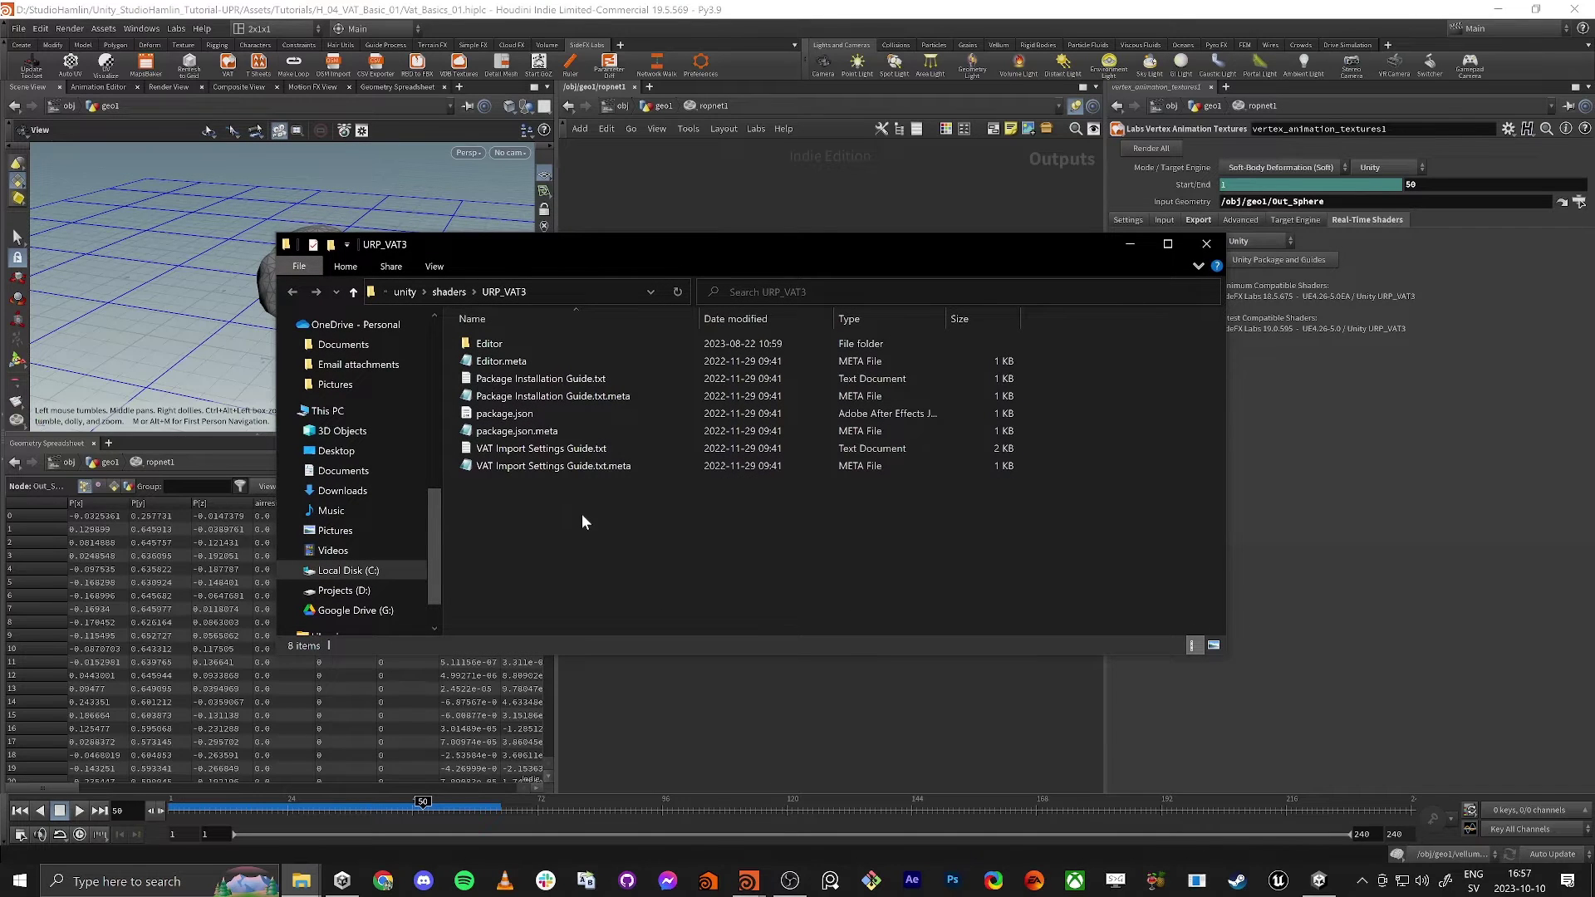
Read the installation steps in Package Installation Guide.txt and close the file.
double_click(532, 379)
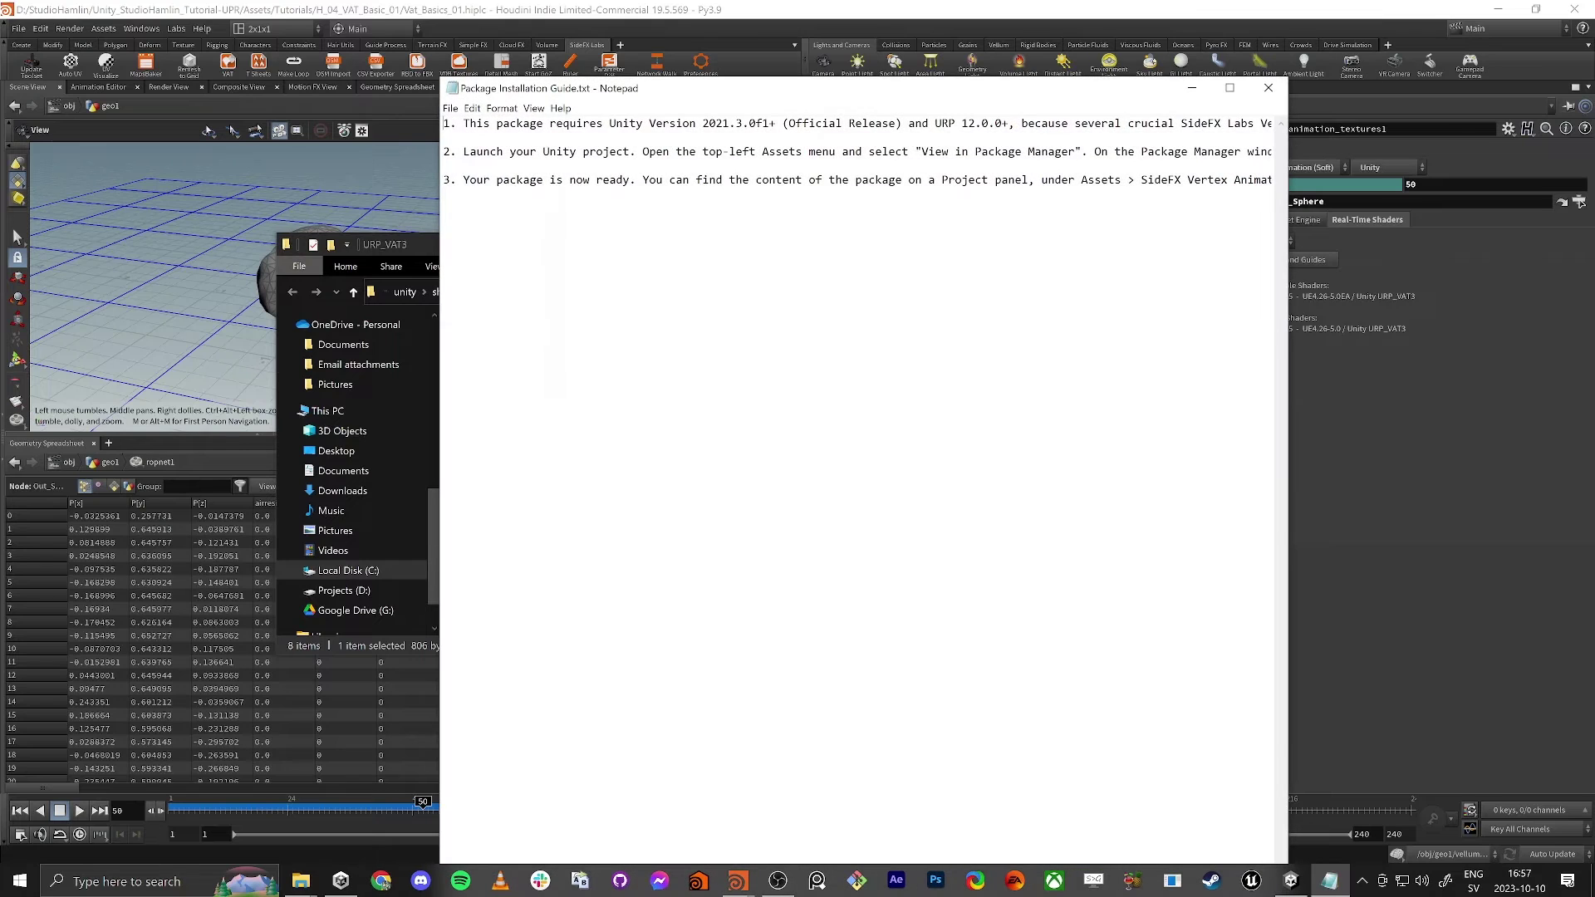
left_click_drag(896, 179, 445, 123)
left_click(631, 241)
left_click(1266, 88)
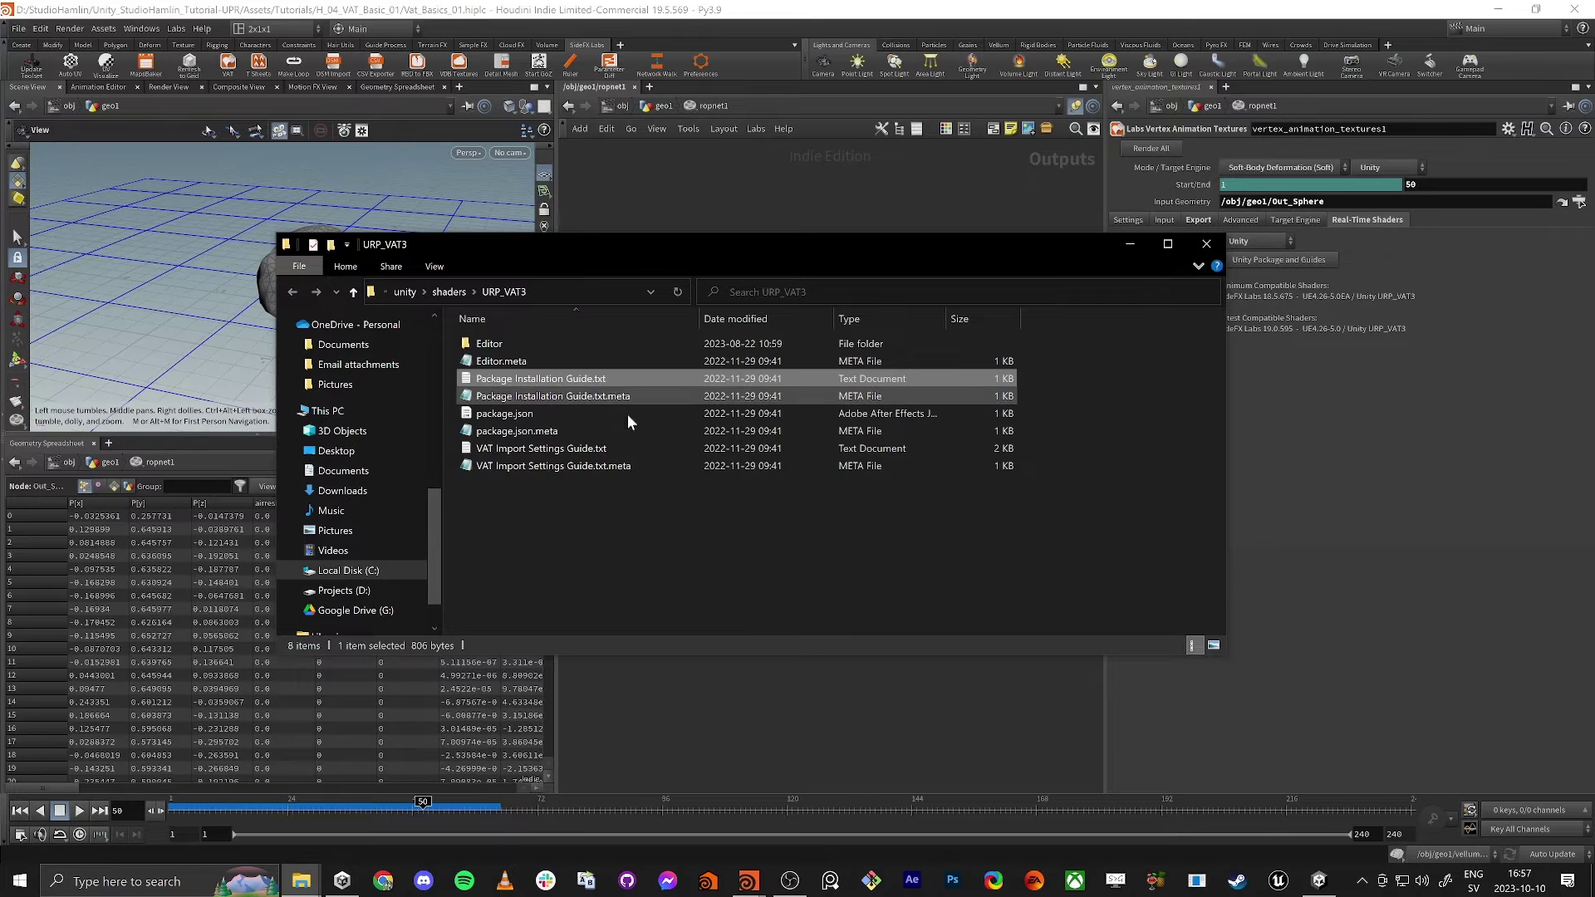
Copy the URP_VAT3 folder's path and open the Package Manager in Unity.
left_click(551, 290)
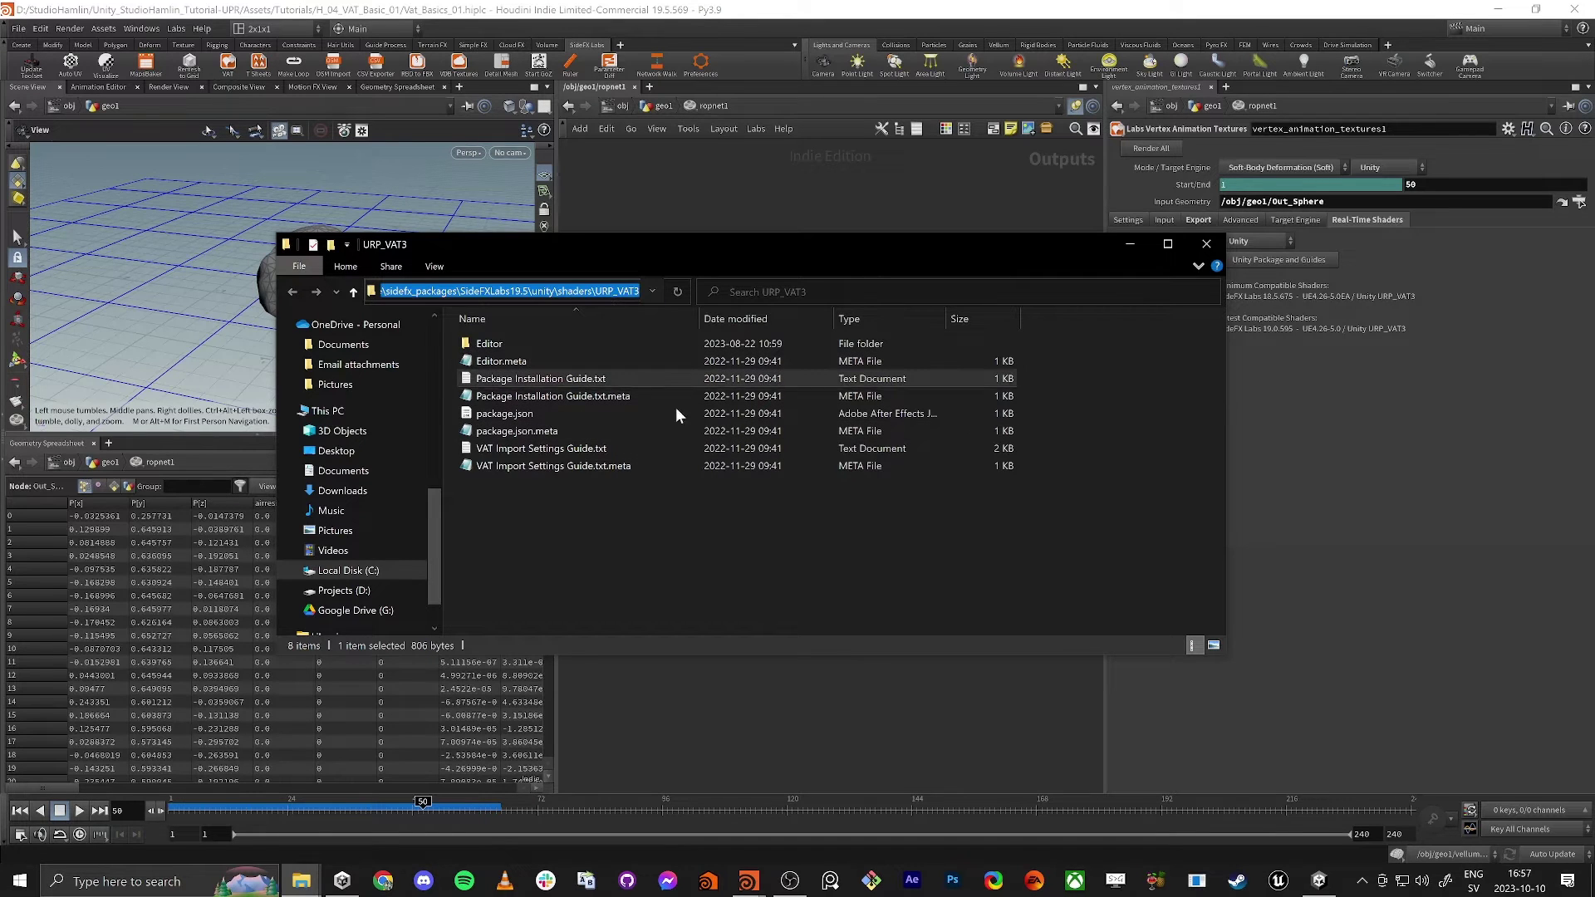
left_click(691, 555)
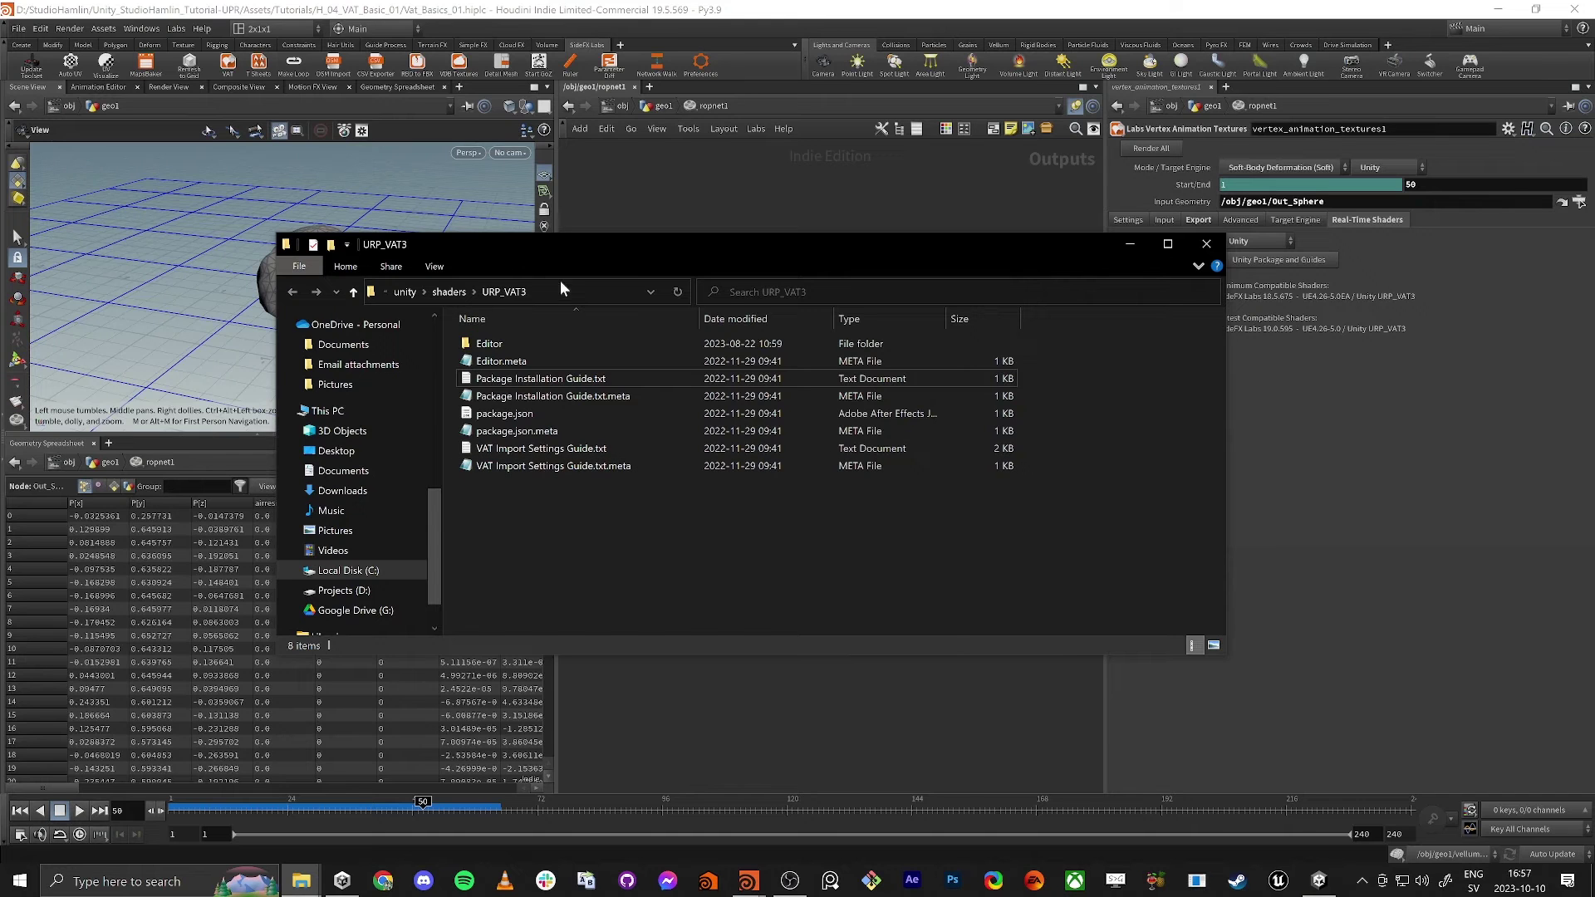
key("alt+Tab")
key("alt+Tab")
key("alt+Tab")
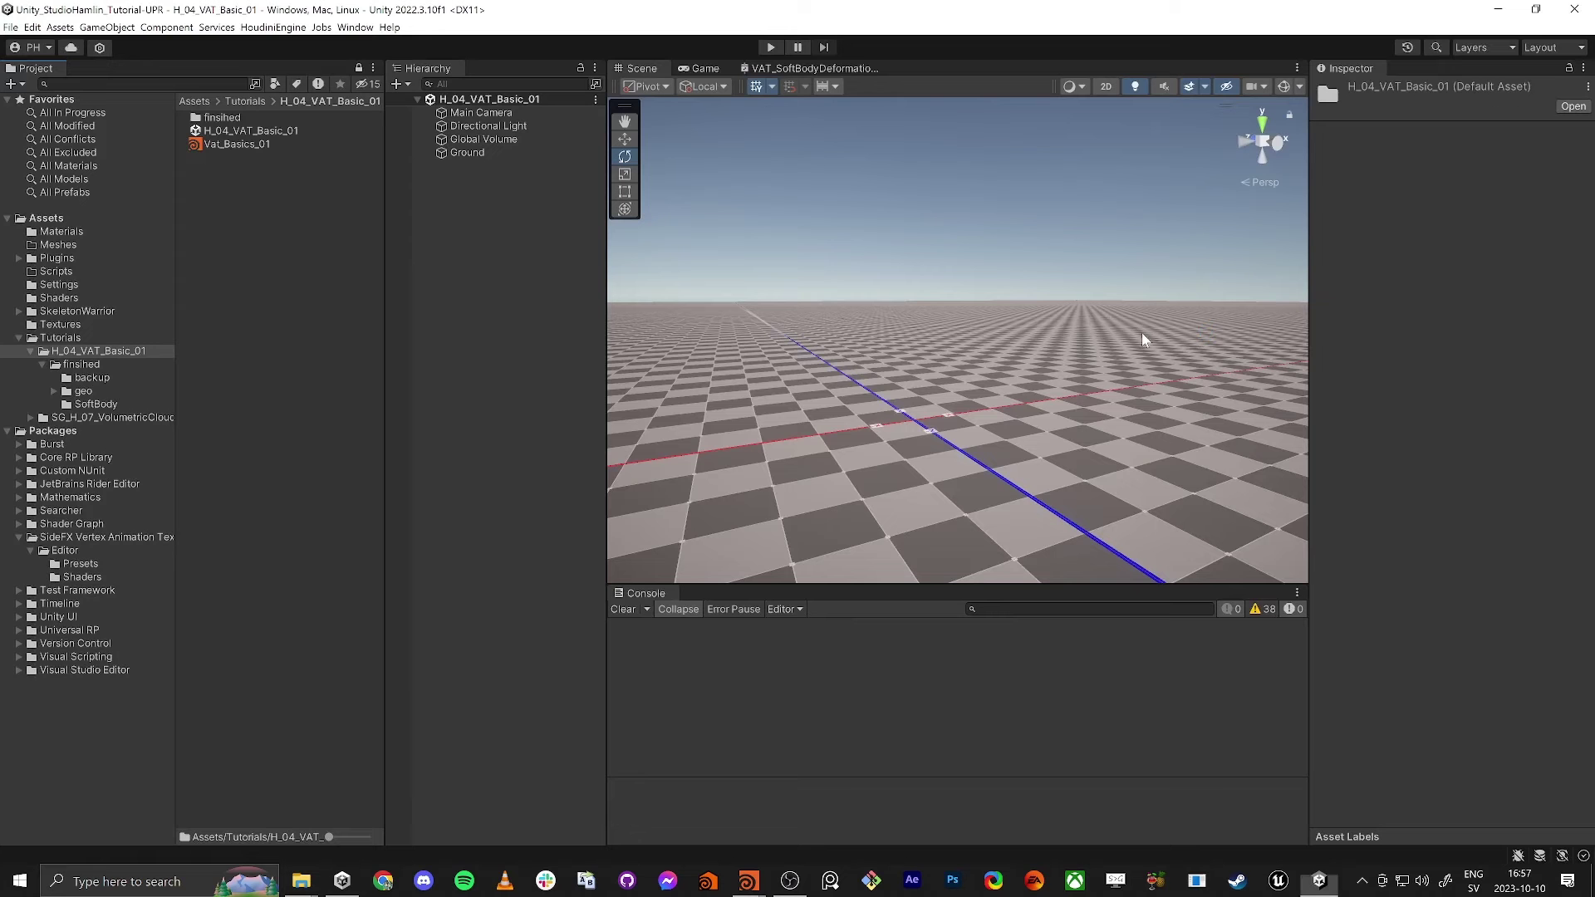
left_click(355, 26)
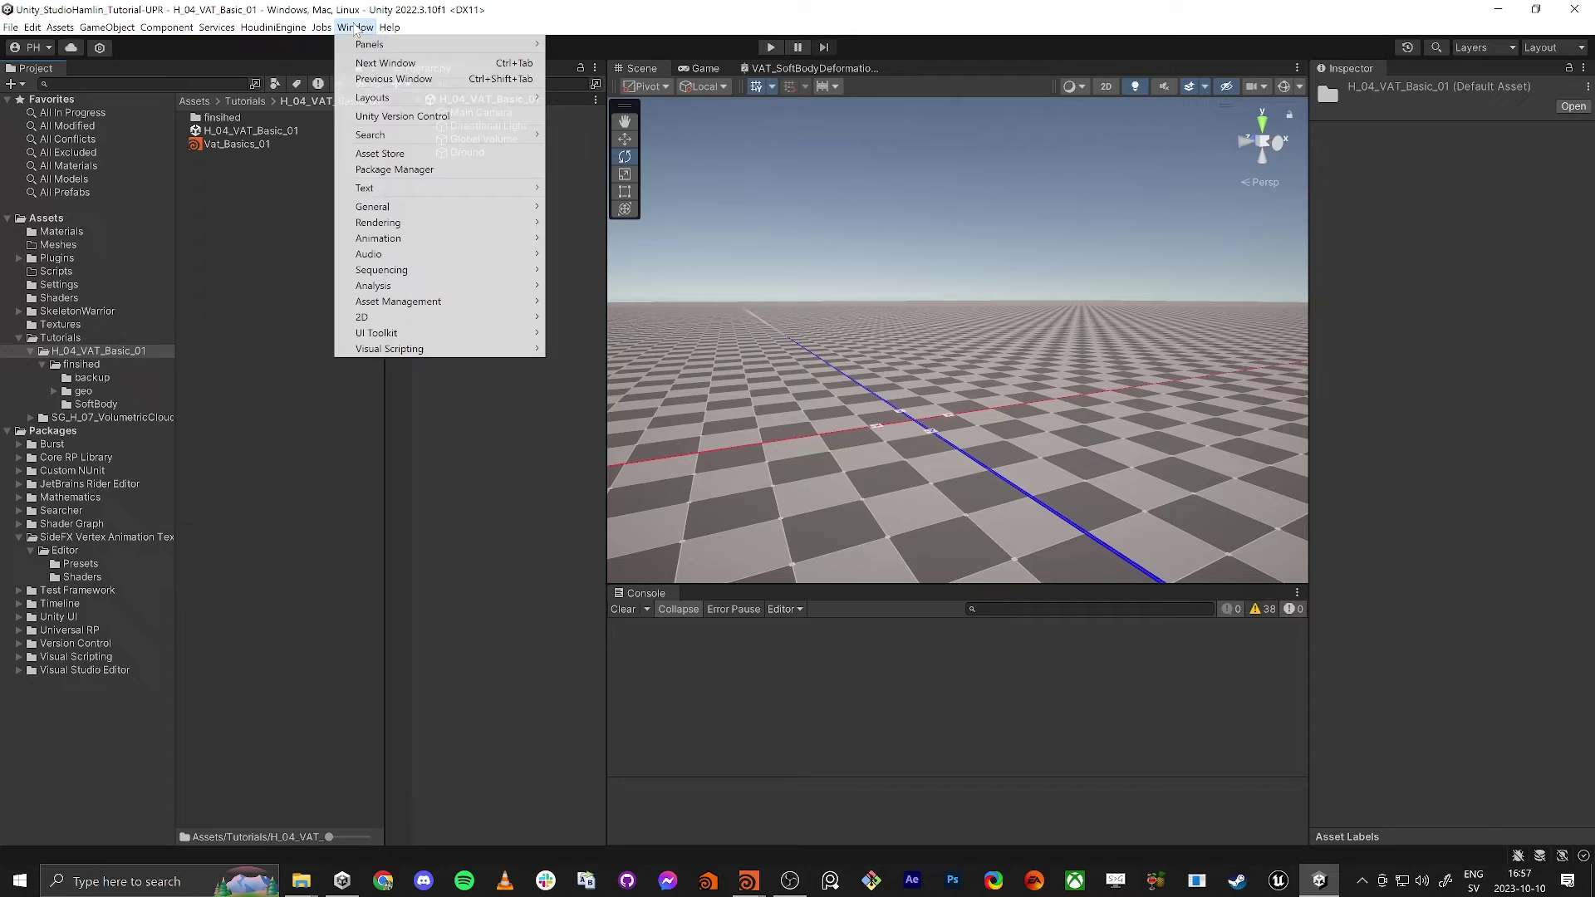
left_click(431, 170)
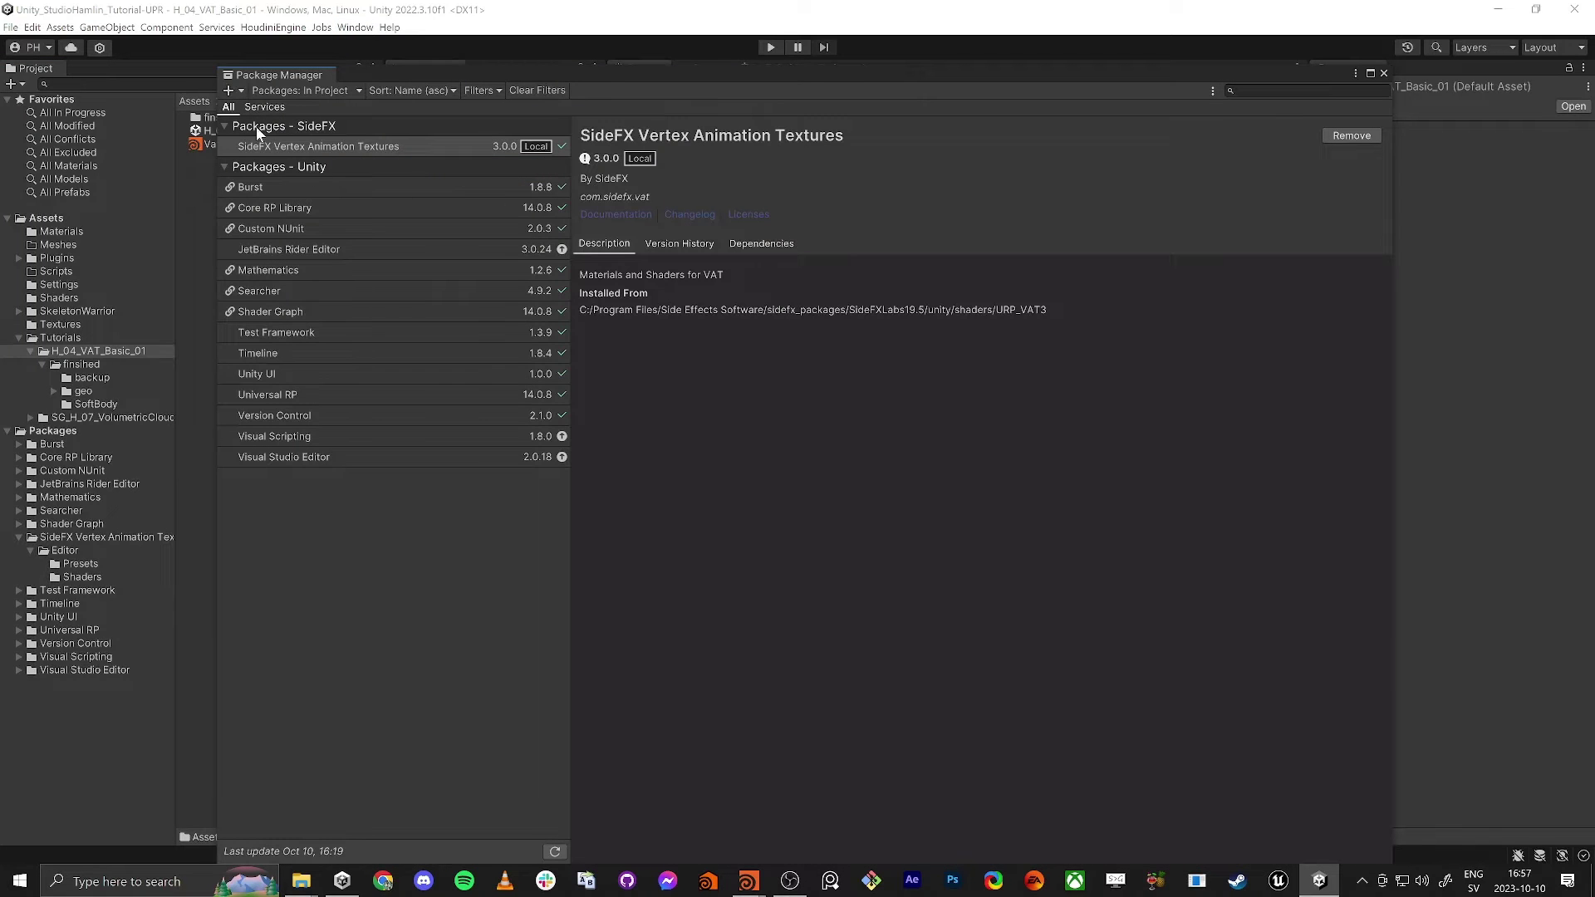
Add the SideFX Vertex Animation Textures package from disk using package.json in the URP_VAT3 folder.
left_click(230, 90)
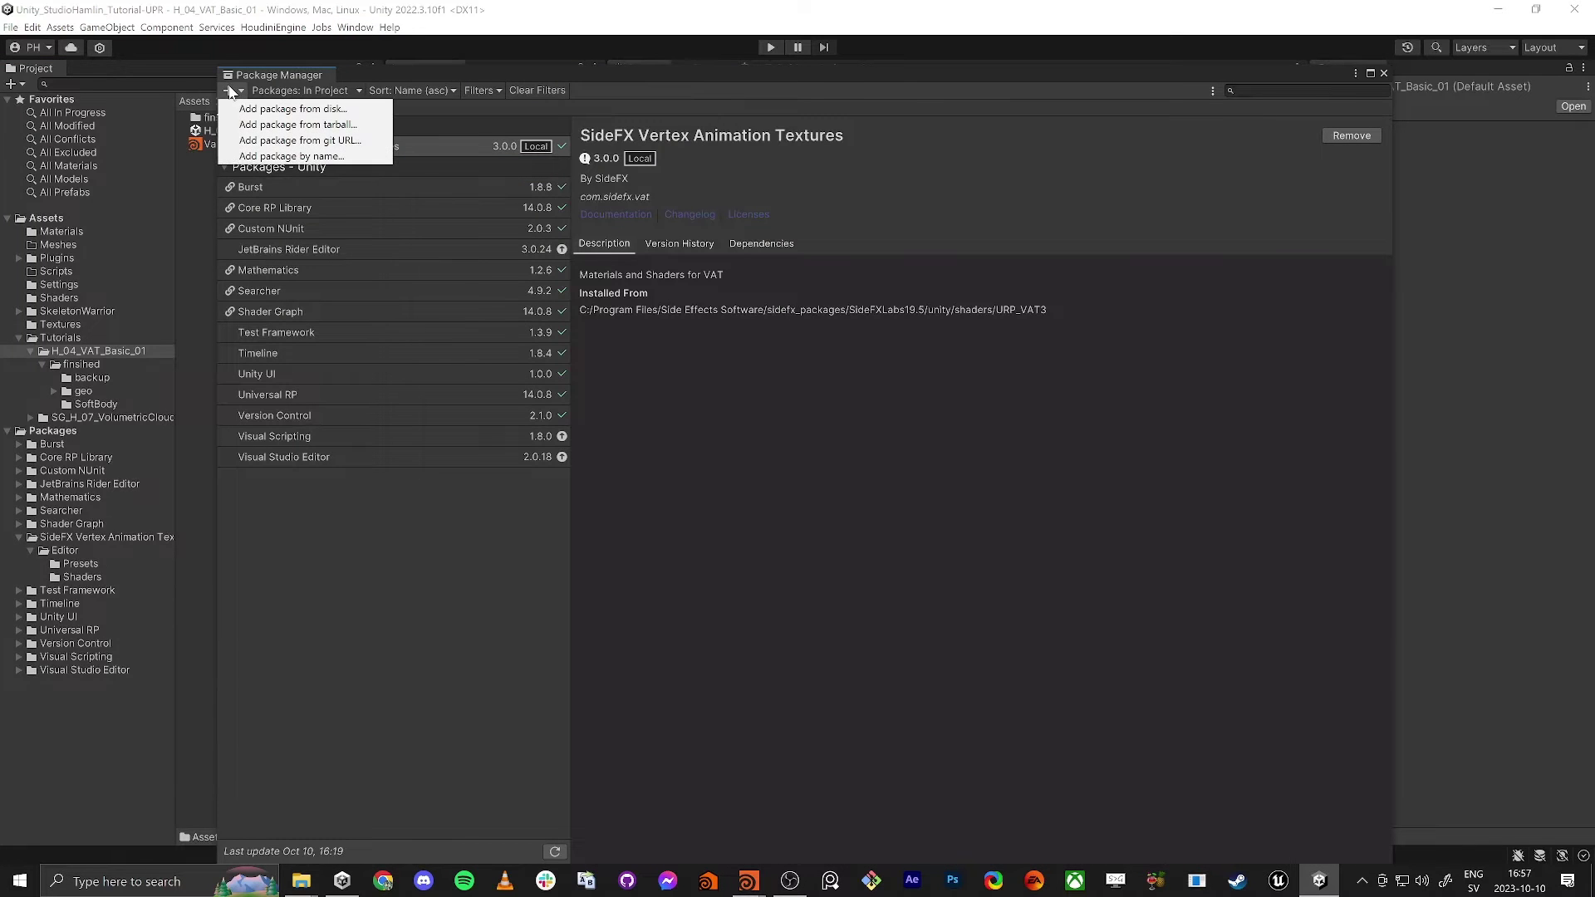
left_click(323, 111)
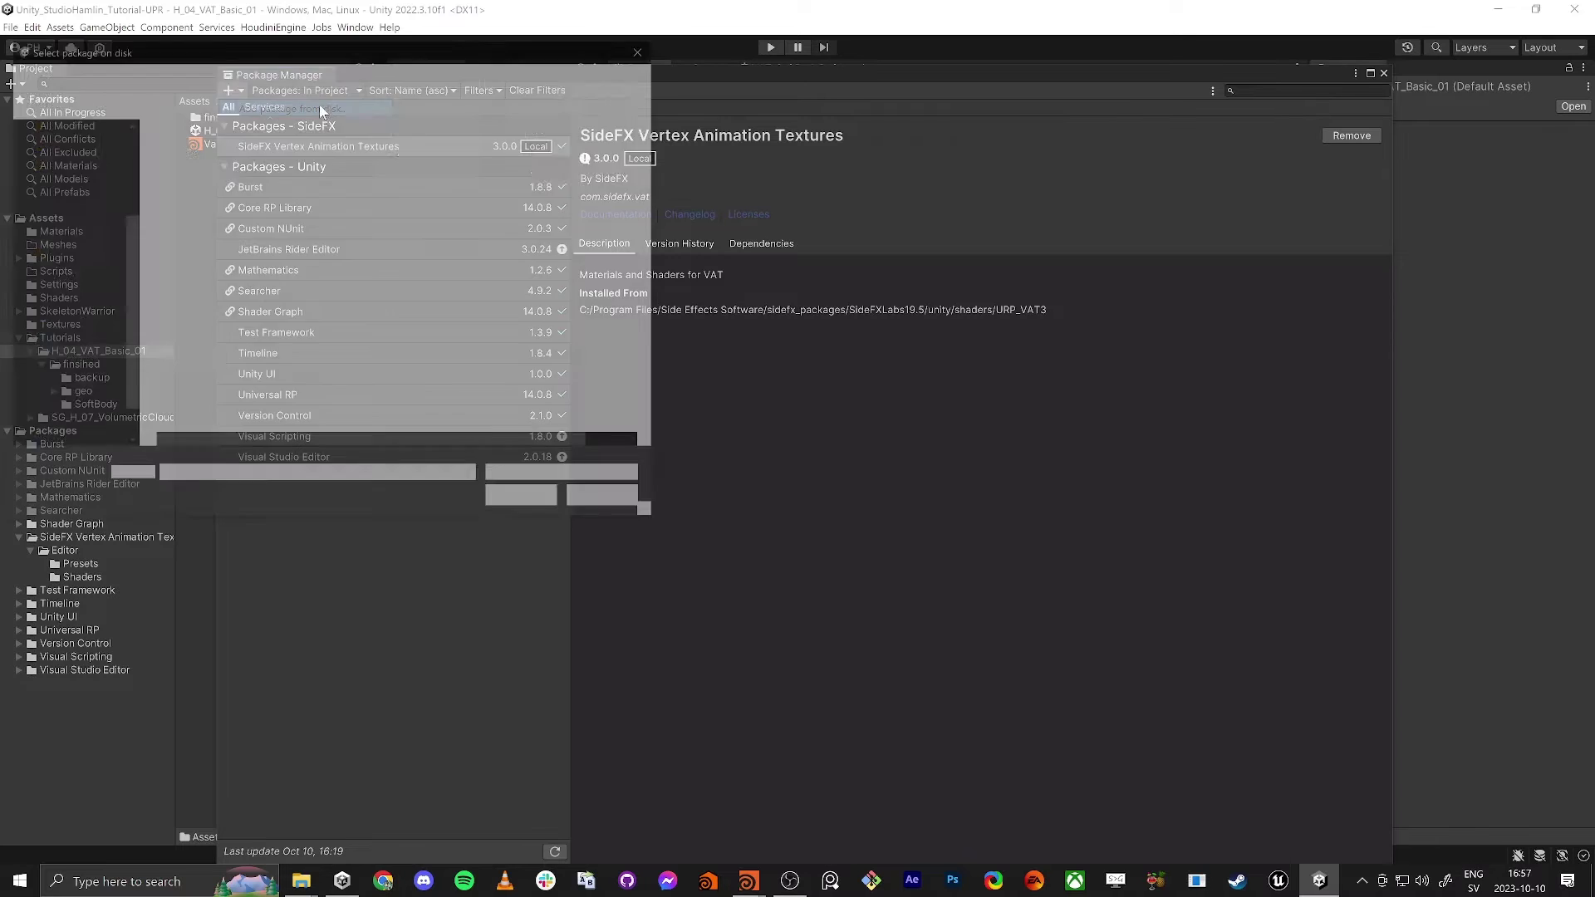
left_click(366, 76)
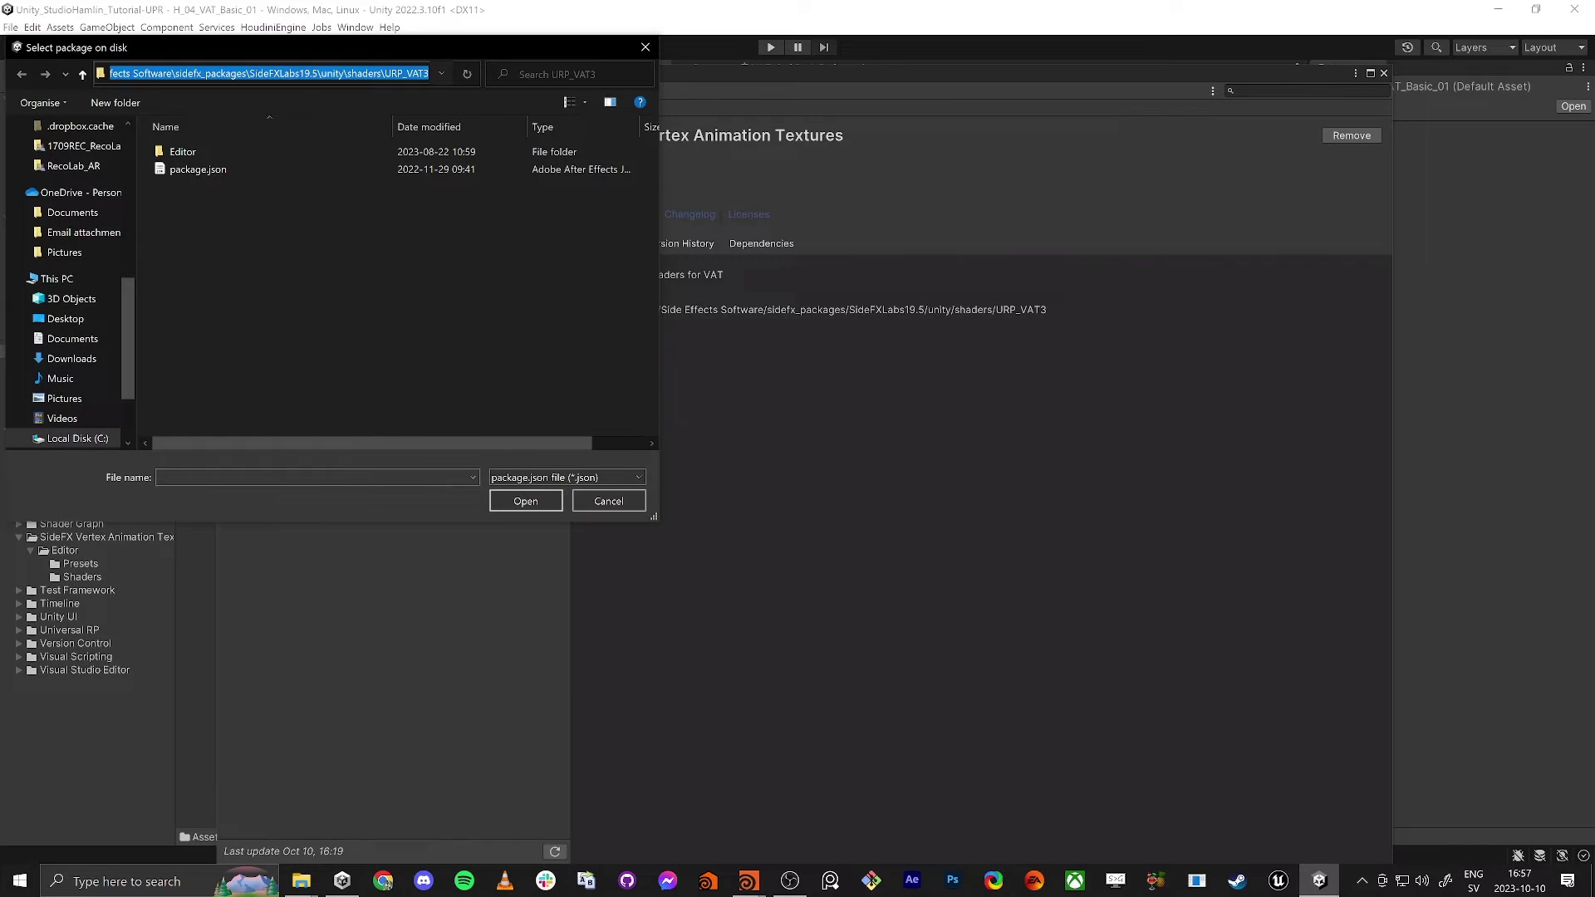
left_click(429, 74)
key("Return")
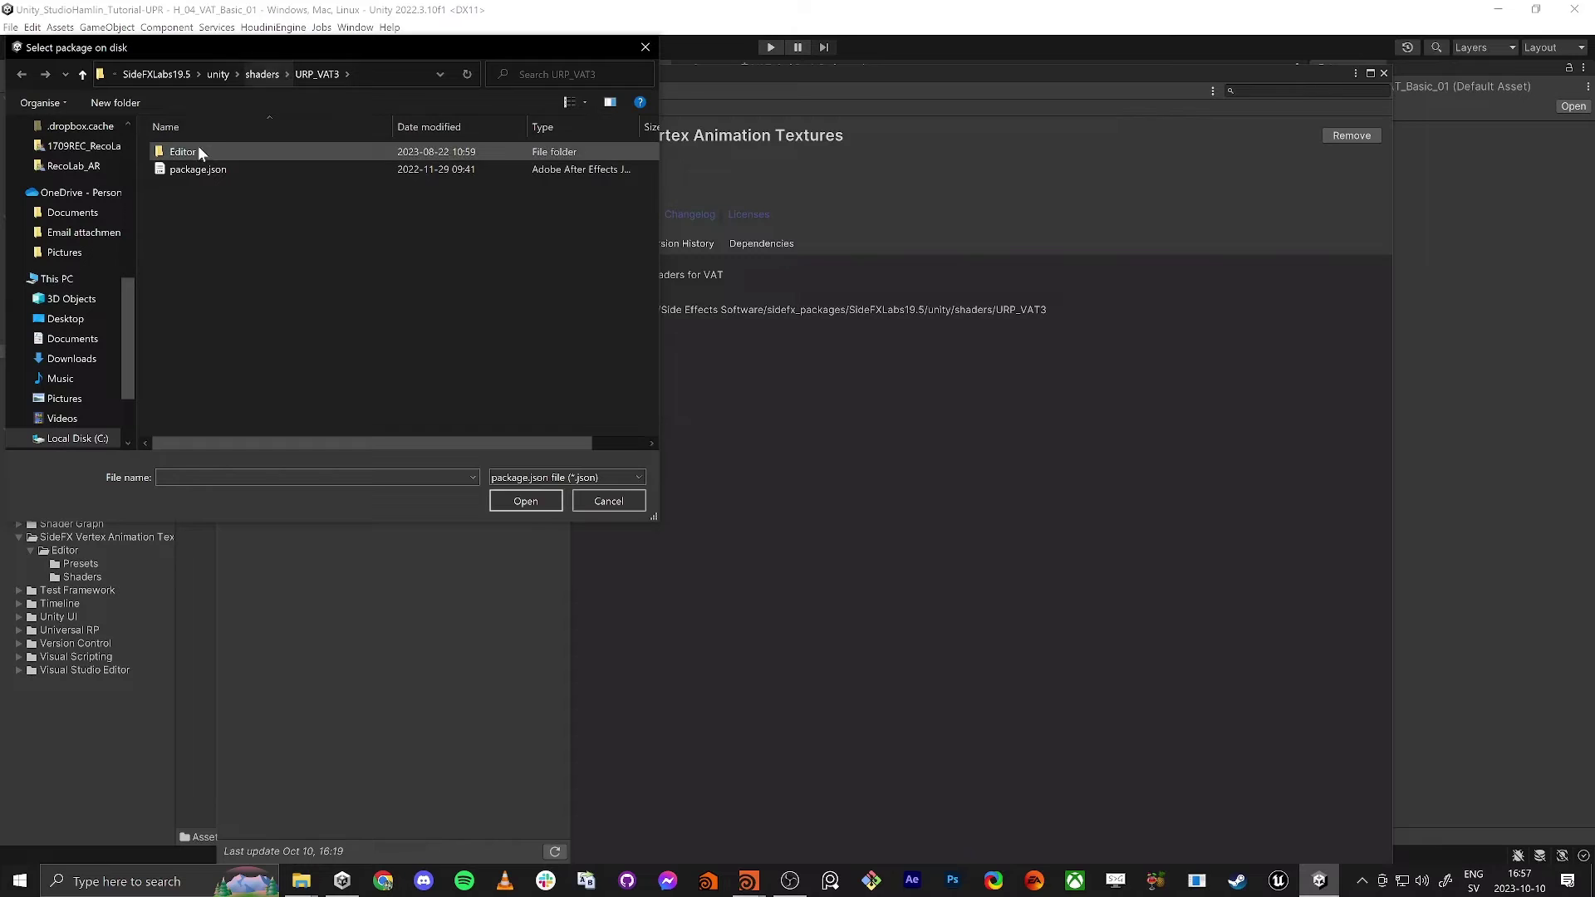
left_click(205, 169)
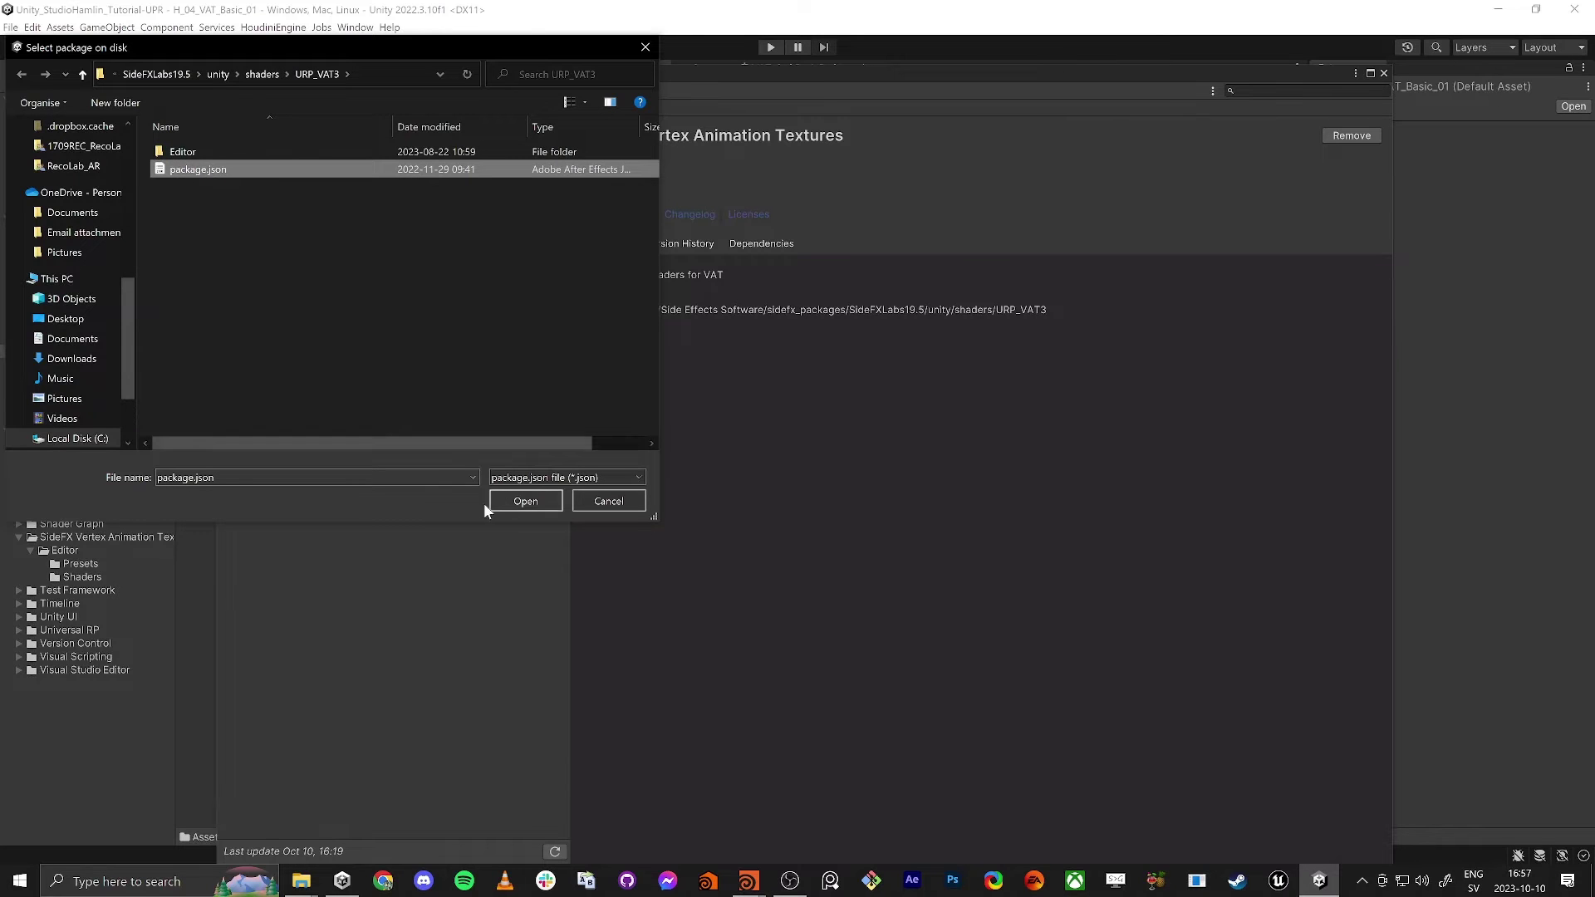
left_click(525, 501)
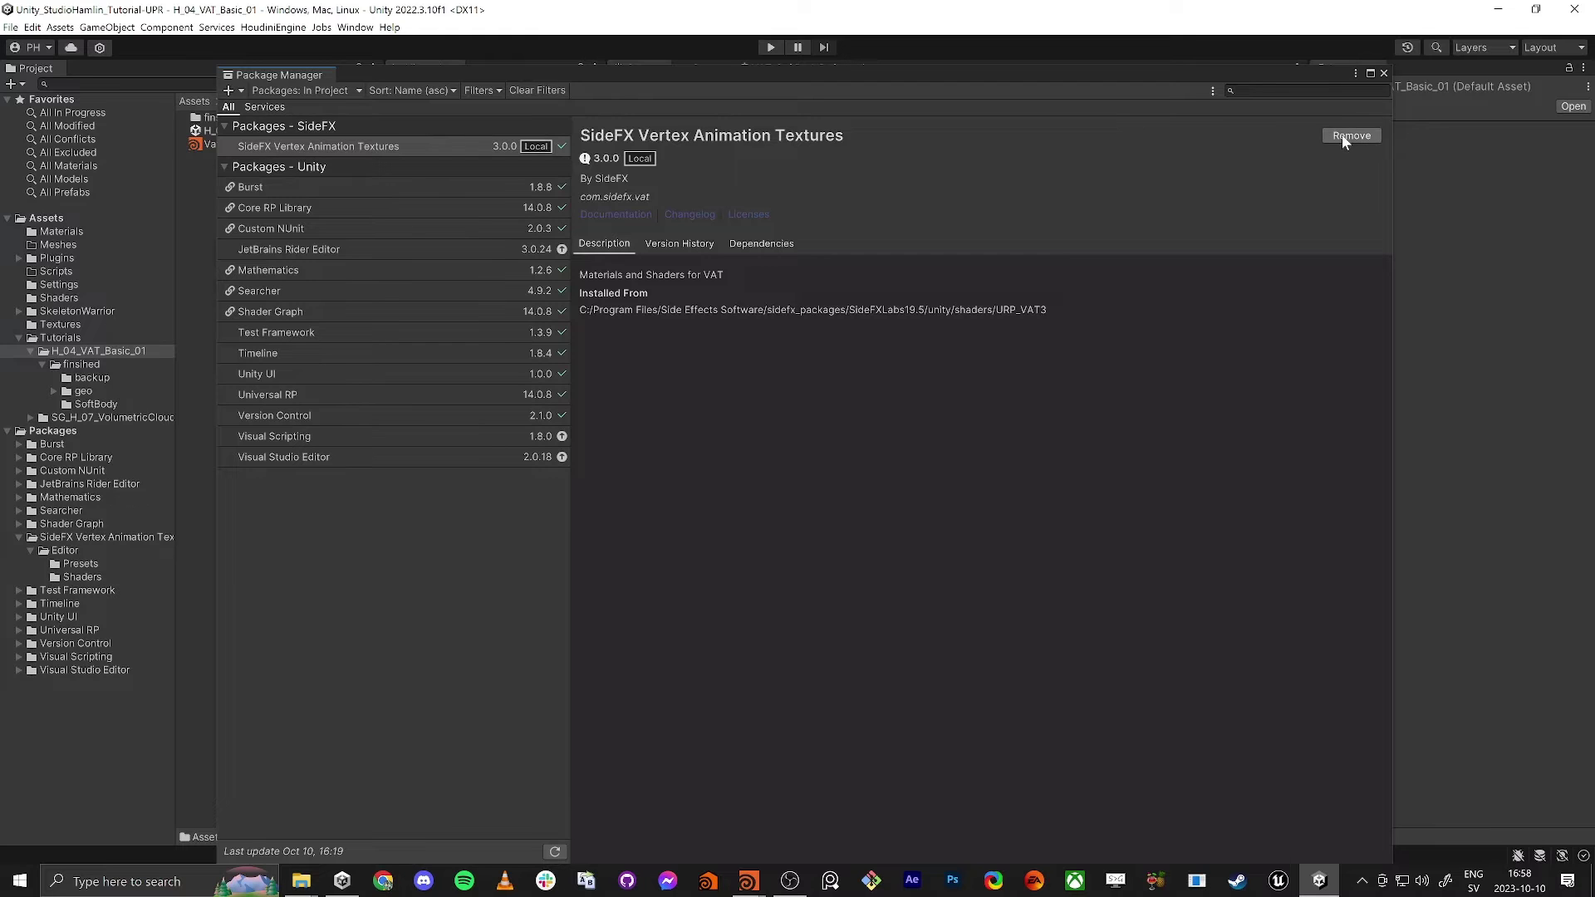
Close the Package Manager and show the contents of the SideFX Vertex Animation Textures package in the project.
left_click(1383, 73)
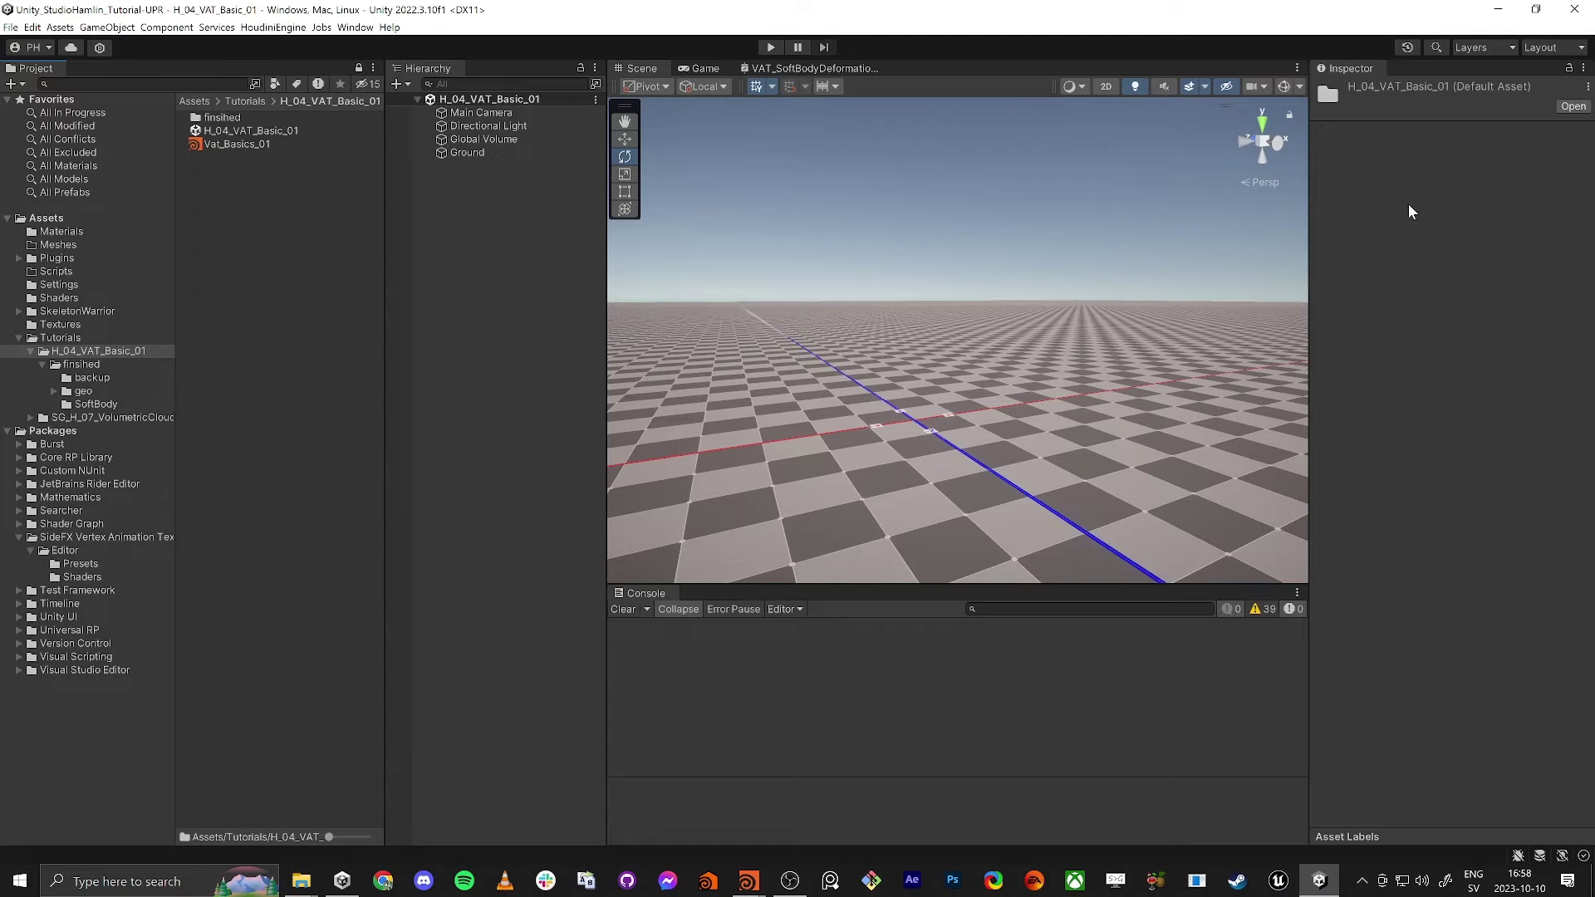
left_click(62, 536)
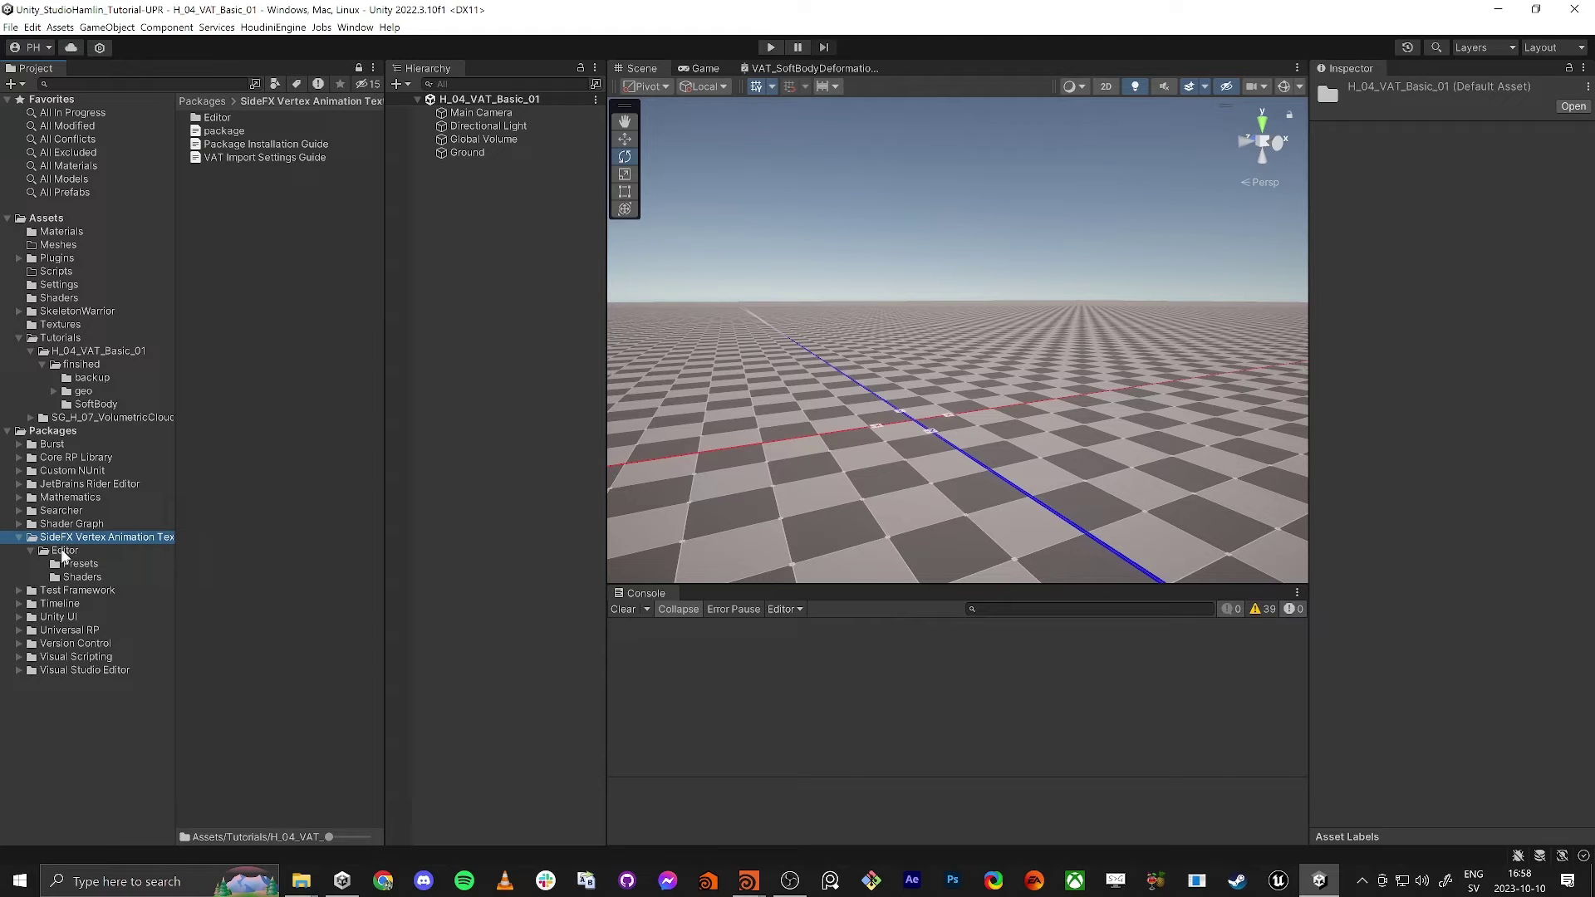
Look through the Presets and Shaders folders inside the SideFX Vertex Animation Textures package's Editor folder.
left_click(218, 119)
double_click(217, 119)
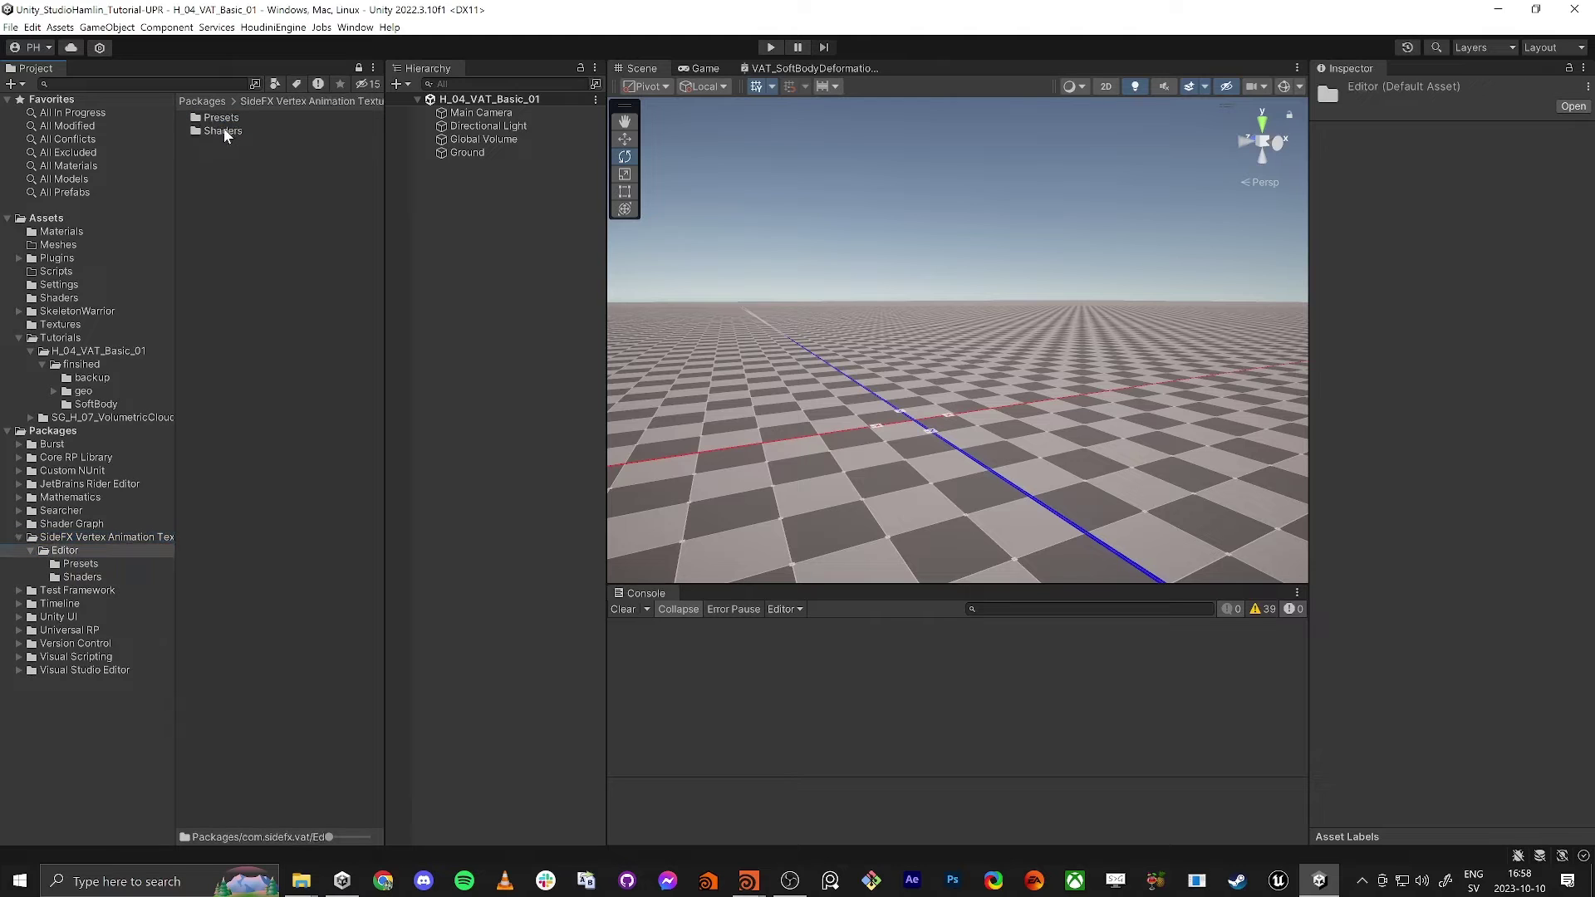
left_click(222, 120)
left_click(225, 133)
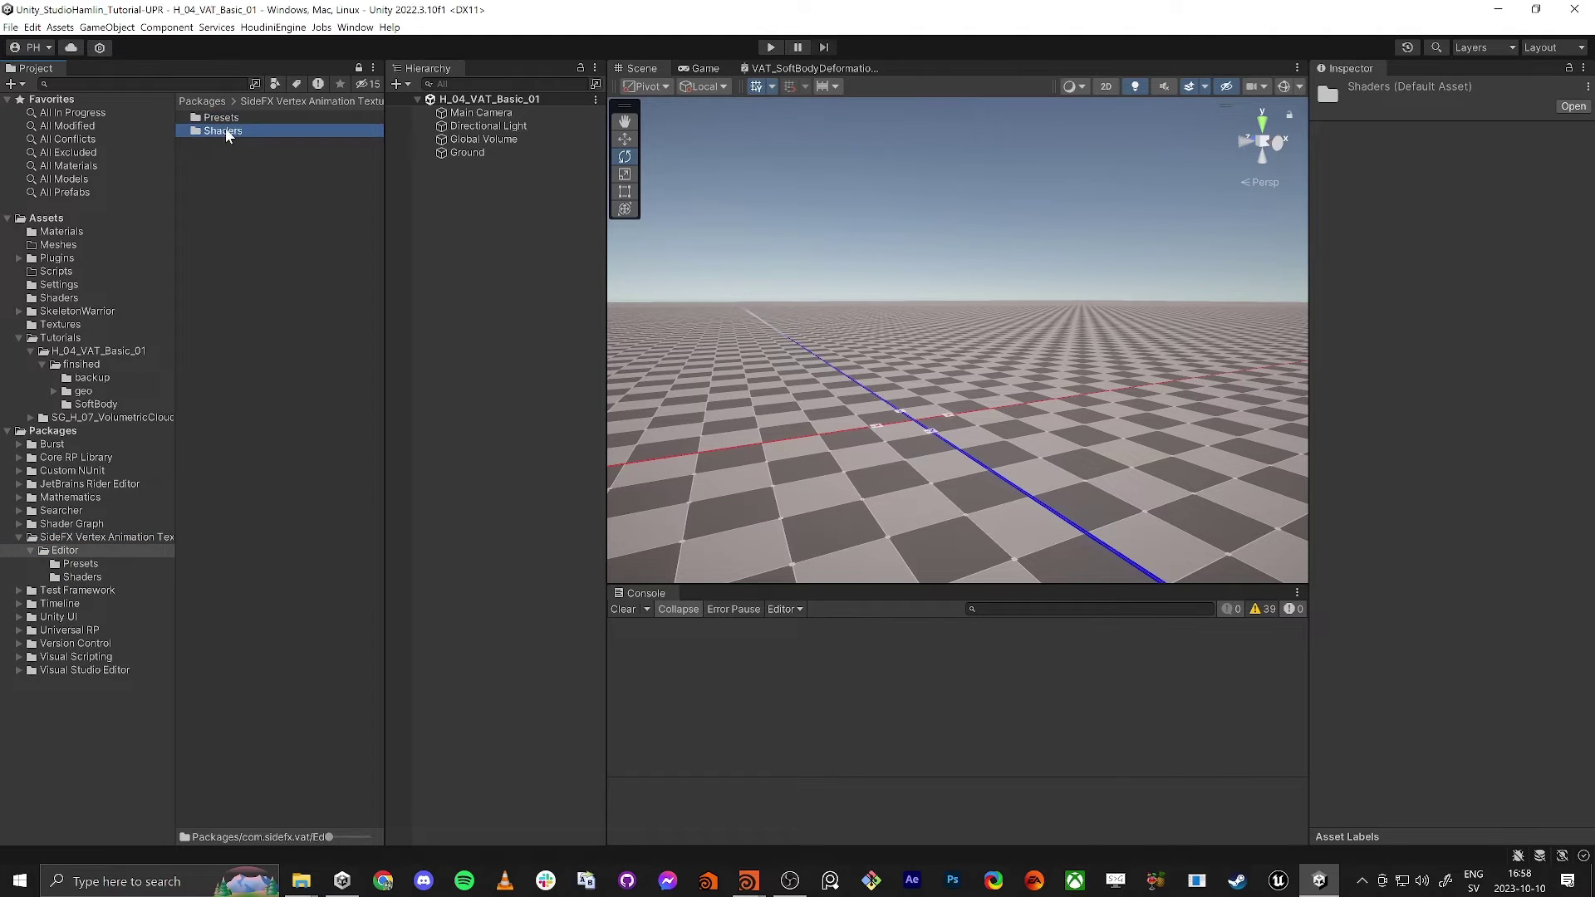
left_click(83, 566)
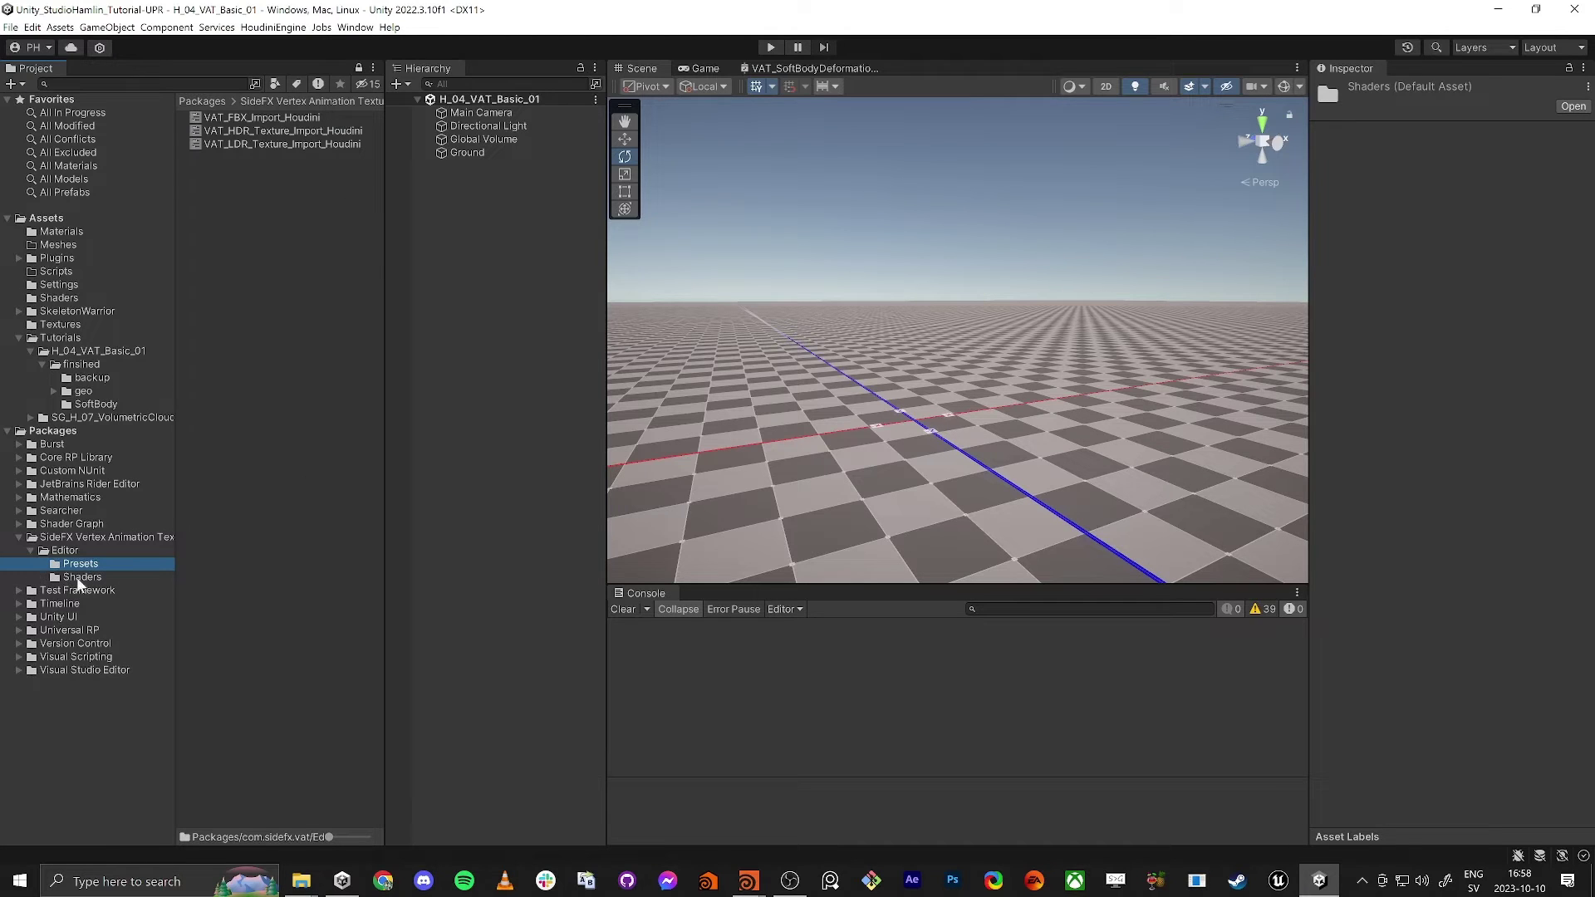
left_click(79, 578)
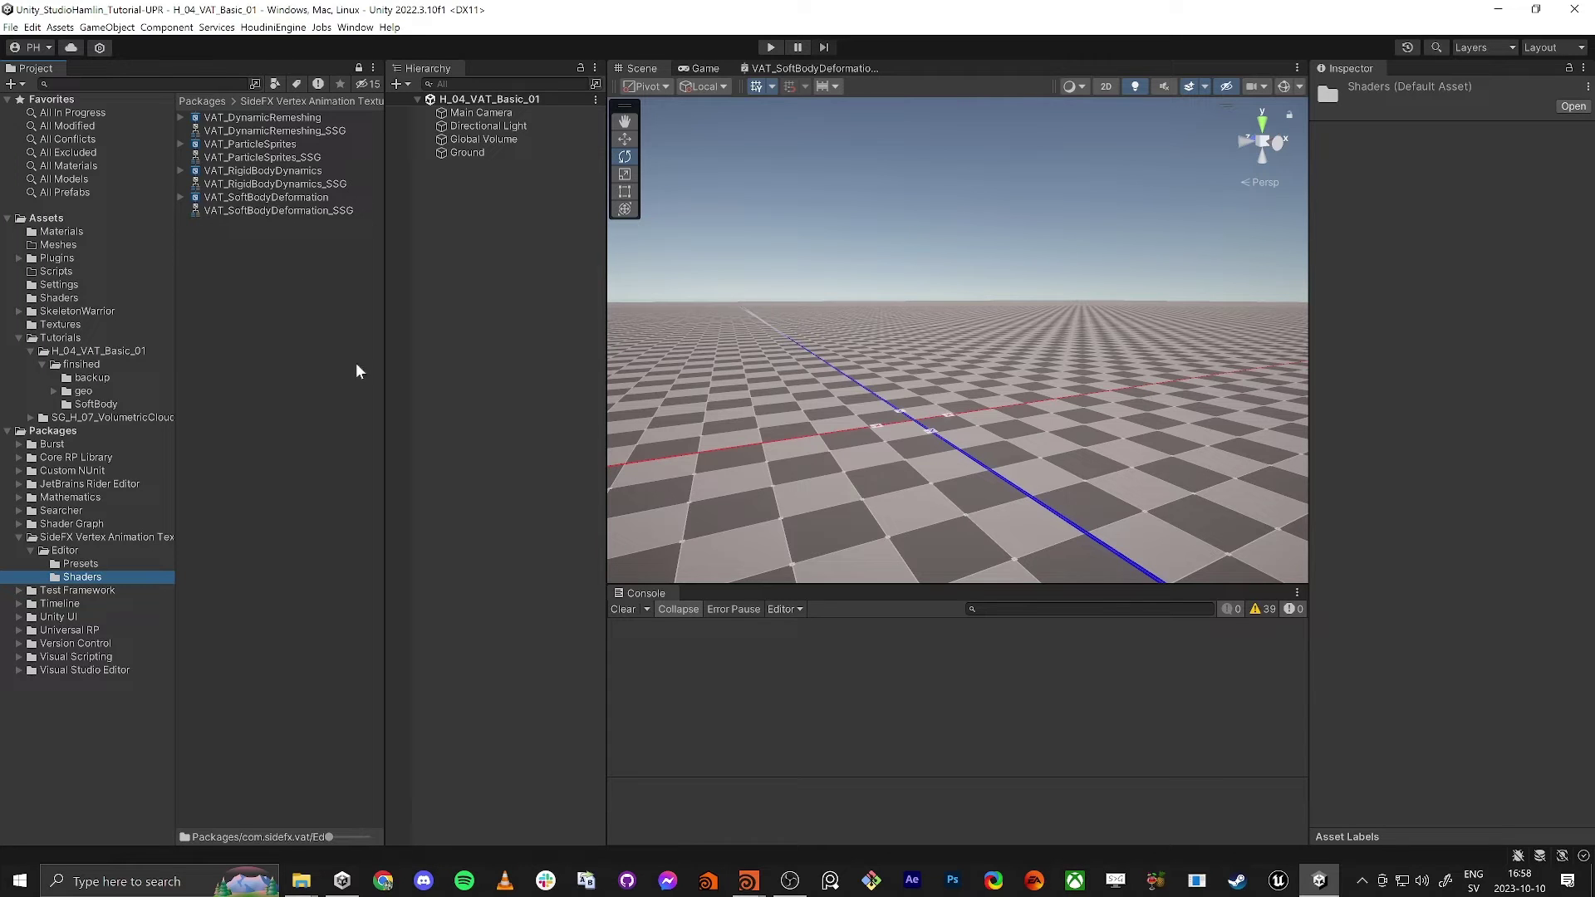
Show the H_04_VAT_Basic_01 folder in the project, then switch to Houdini and render all outputs of vertex_animation_textures1.
left_click(104, 349)
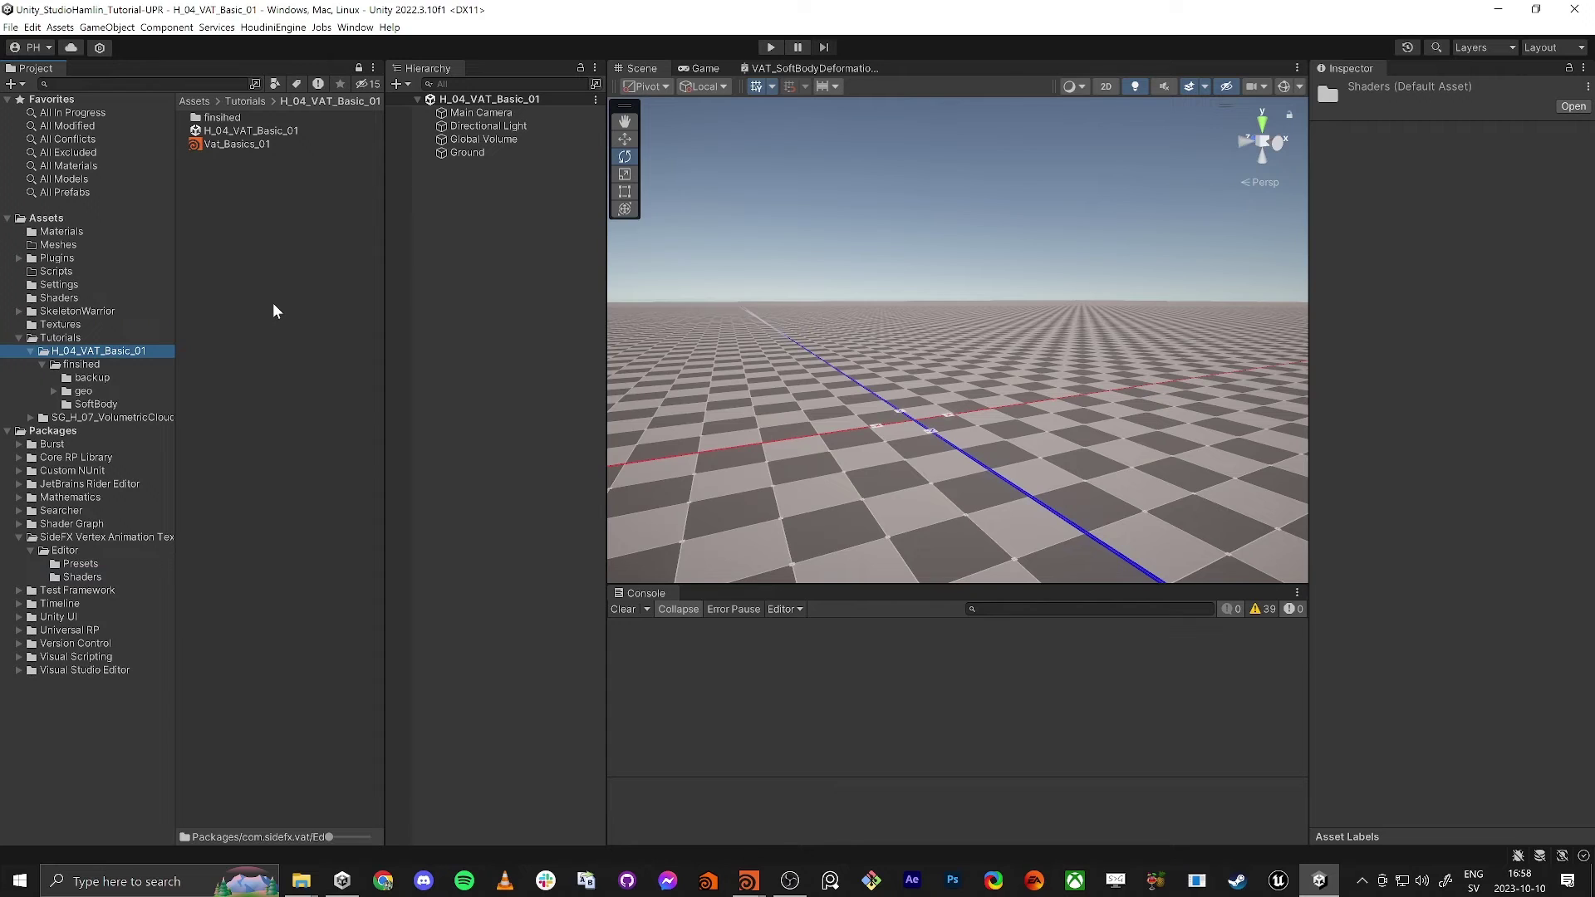
key("alt+Tab")
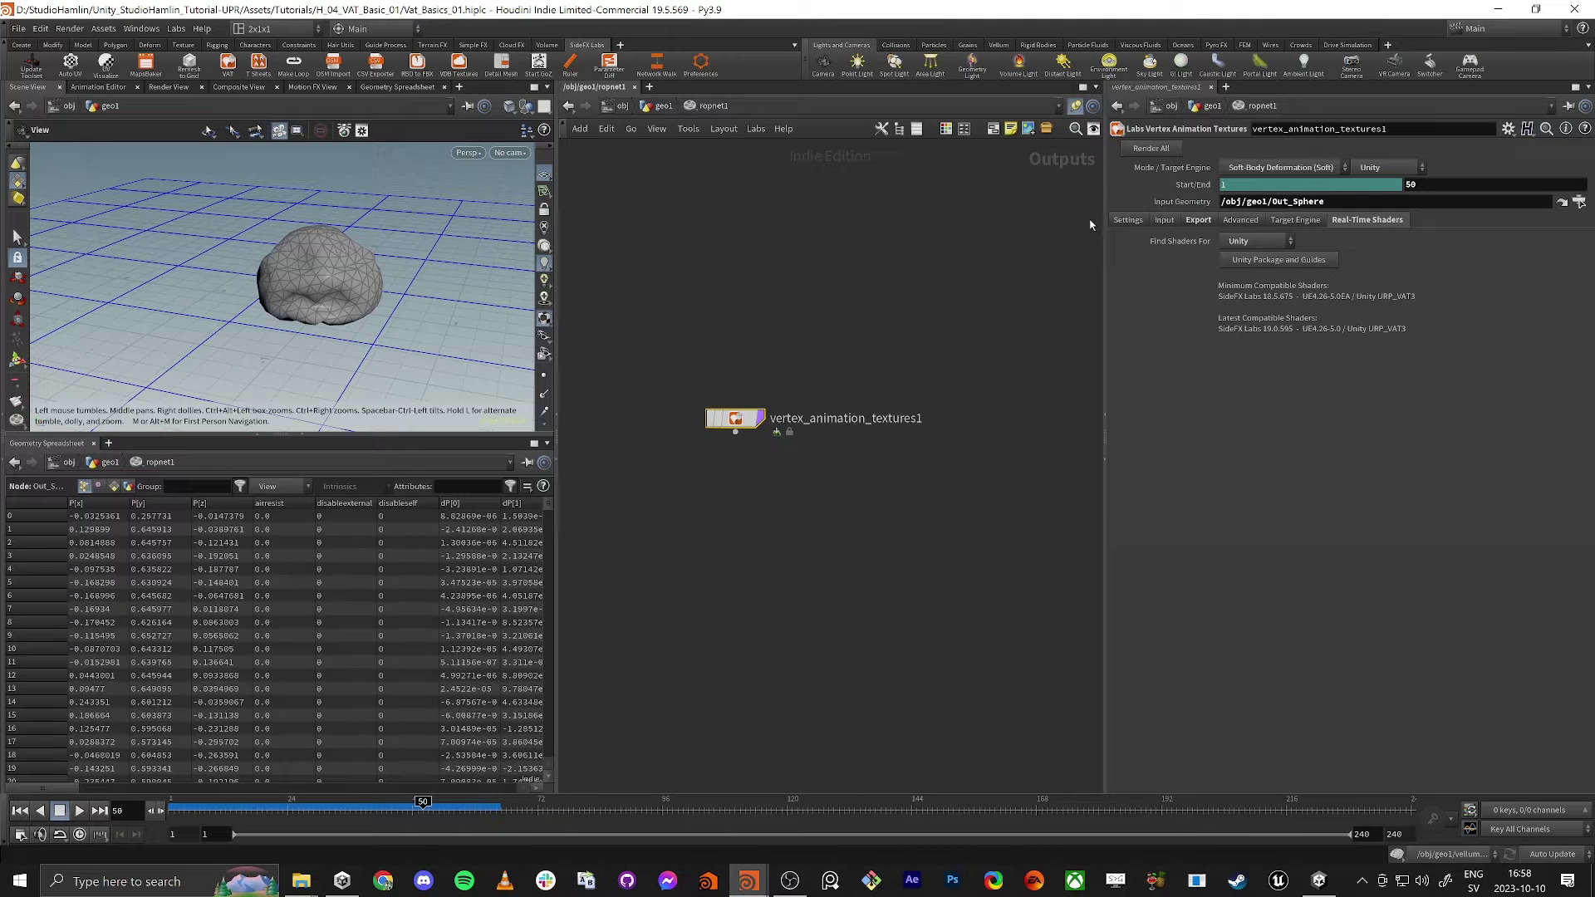
left_click(1149, 149)
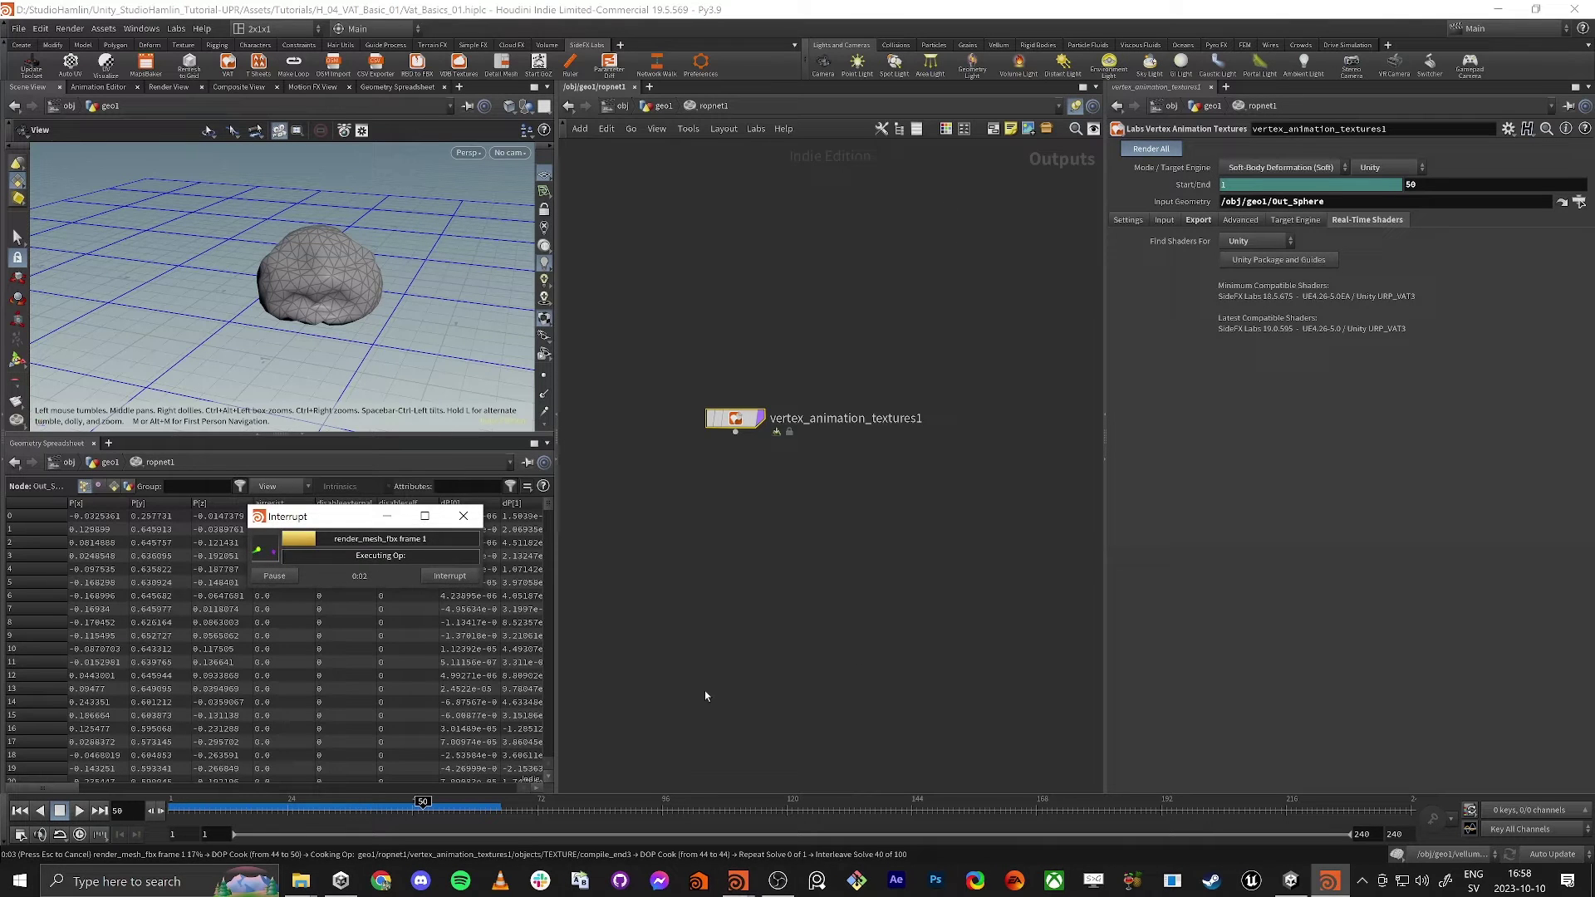
Return to Unity and inspect the exported Sphere_mat, Sphere_pos, Sphere_rot and Sphere_mesh assets, ending with Sphere_mesh selected.
key("alt+Tab")
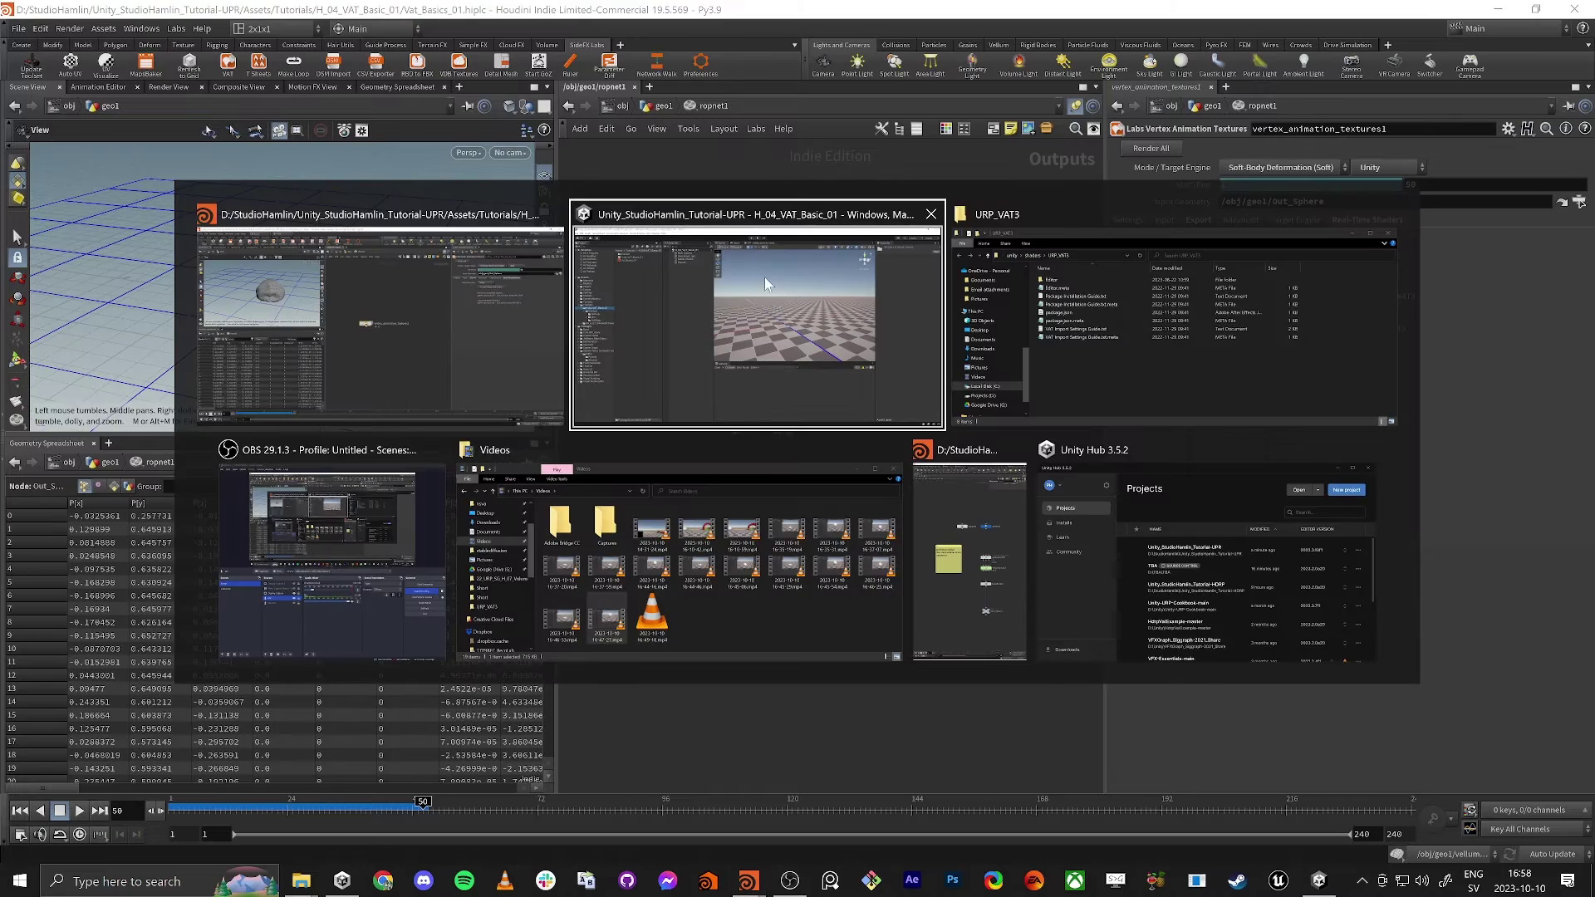
left_click(221, 145)
left_click(227, 158)
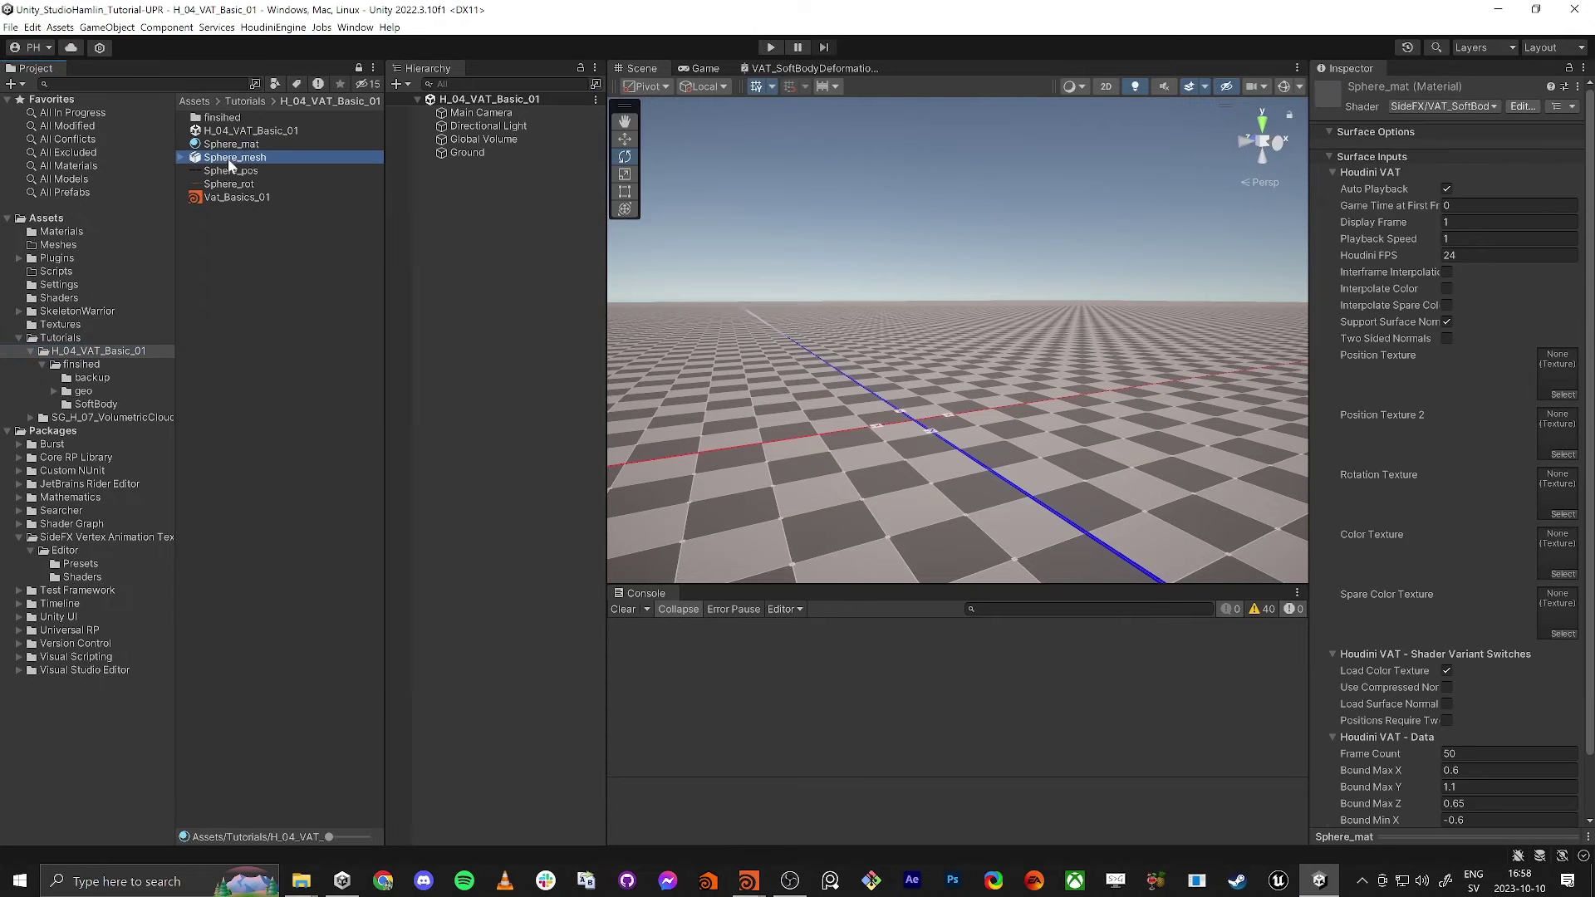
left_click(235, 172)
left_click(240, 183)
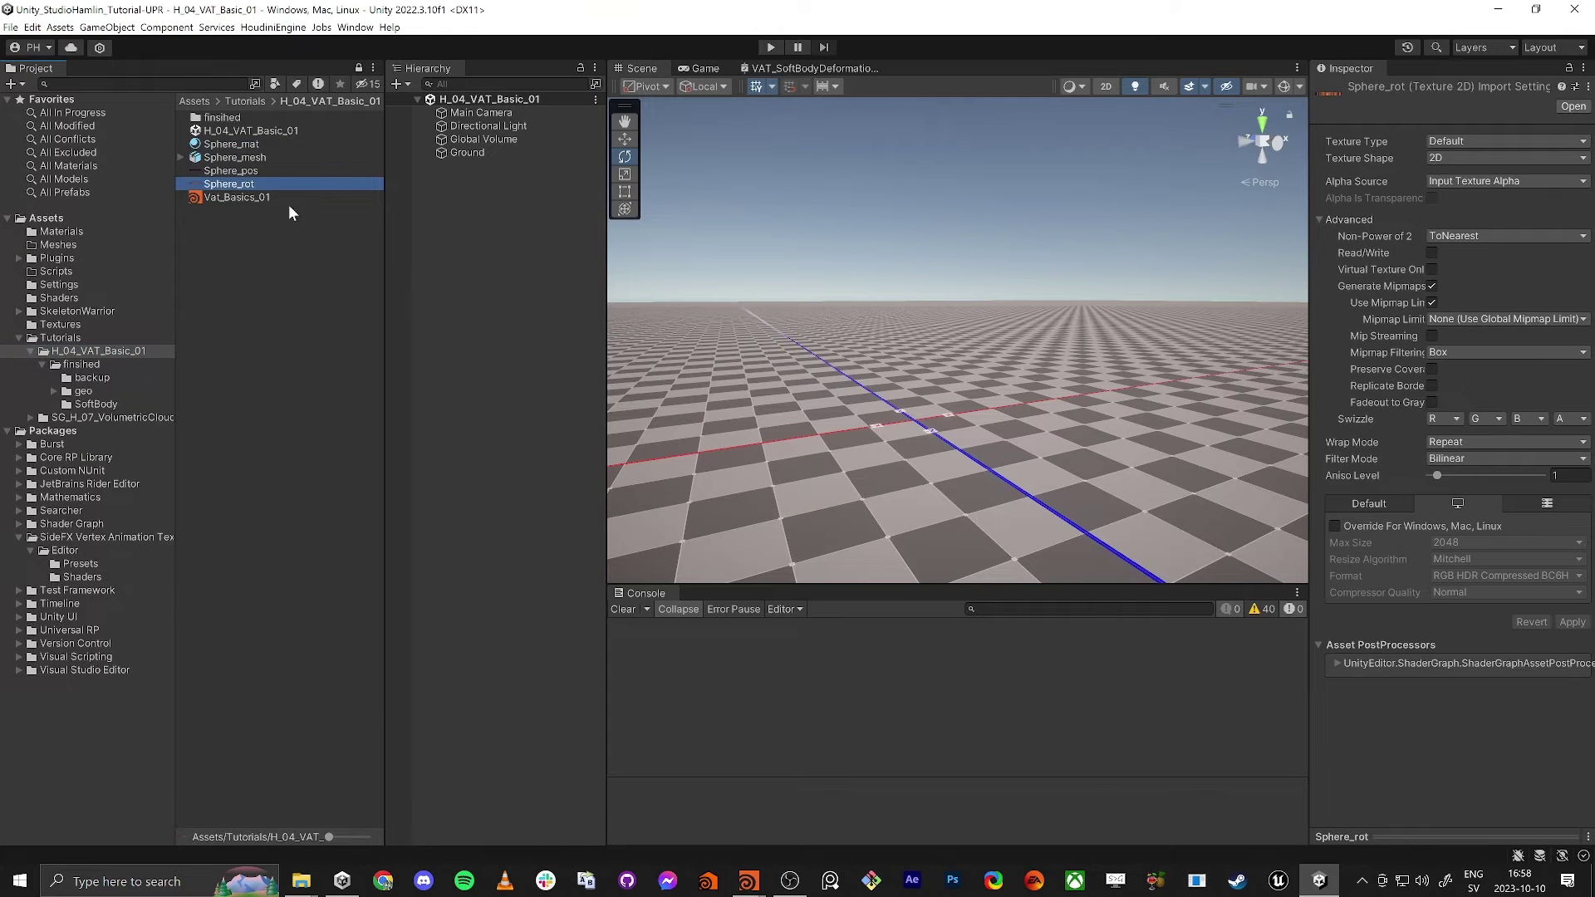
left_click(235, 158)
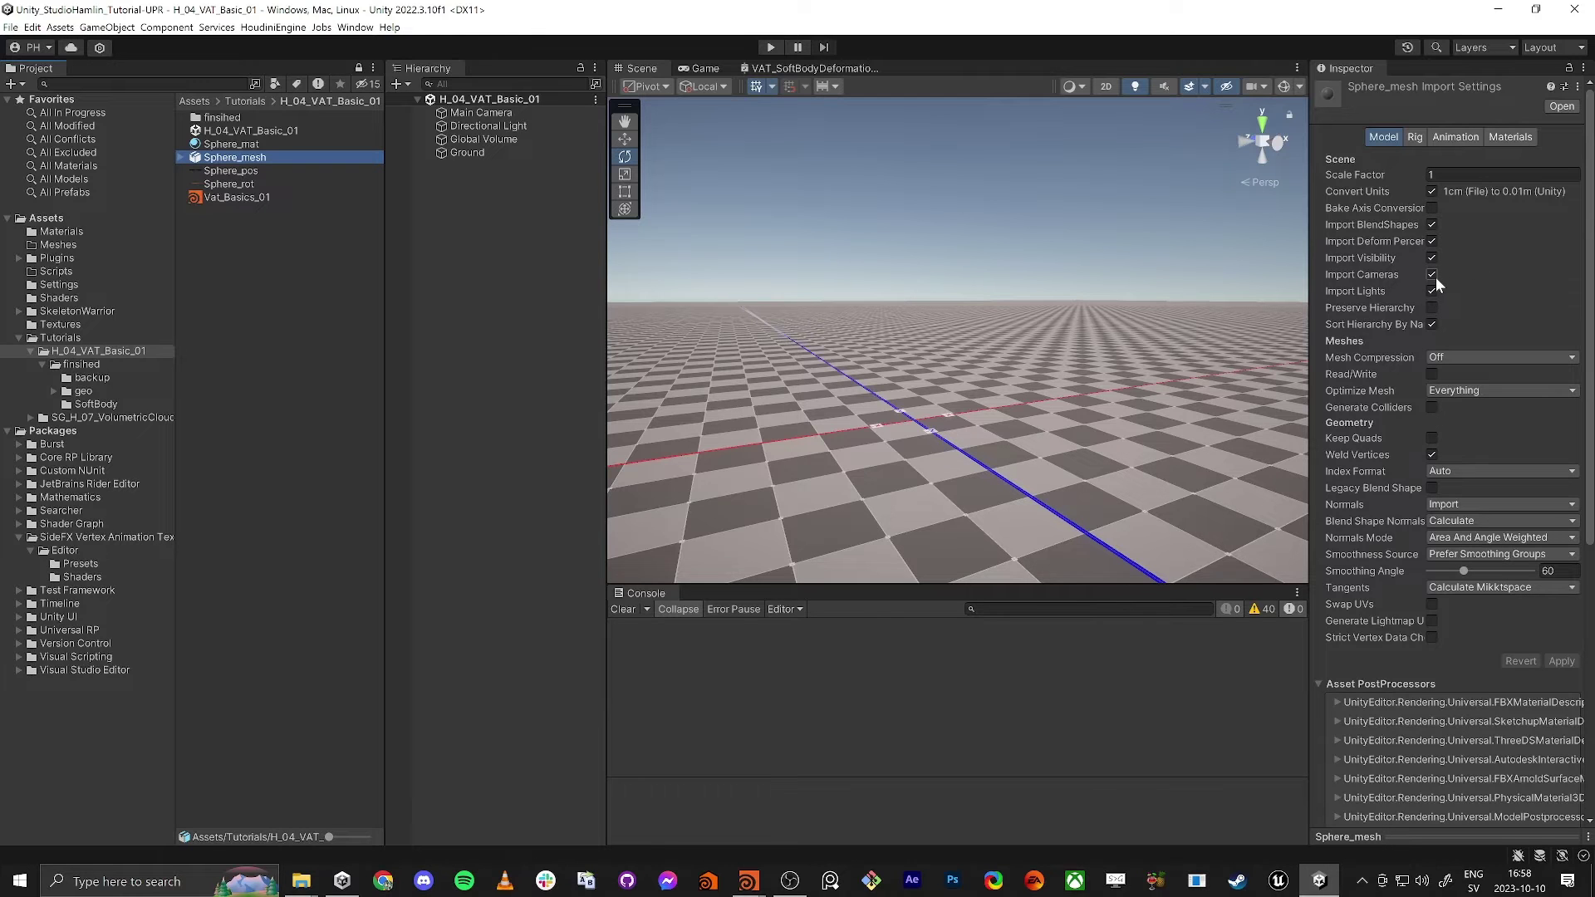
Read the FBX and texture settings in VAT Import Settings Guide.txt from the URP_VAT3 folder, and close the file and folder.
key("alt+Tab")
left_click(1154, 360)
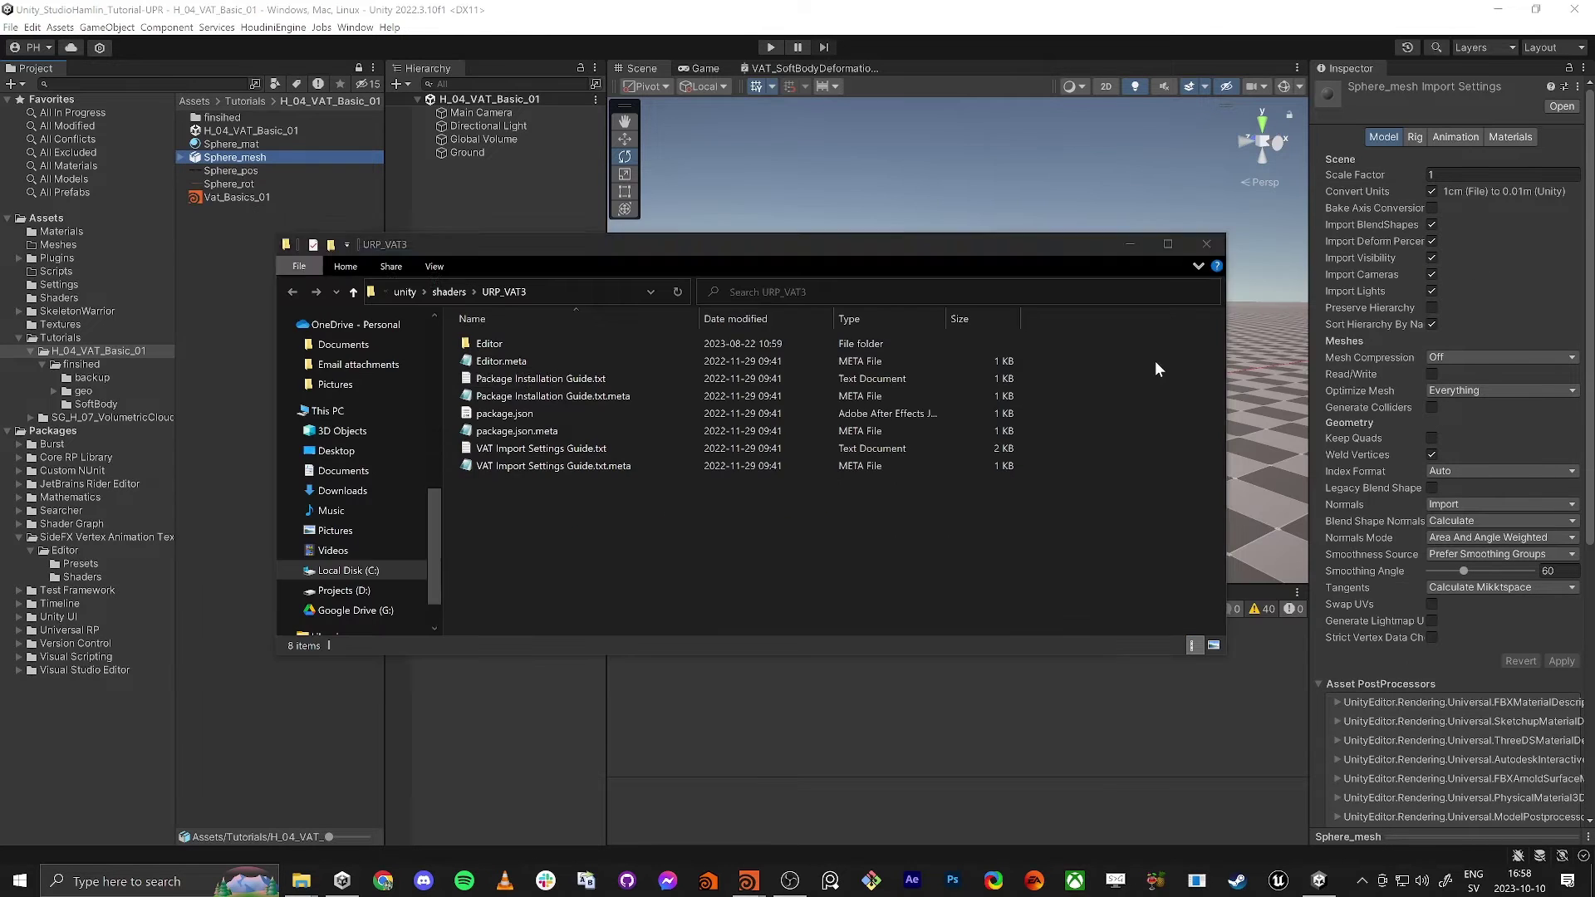
left_click(520, 377)
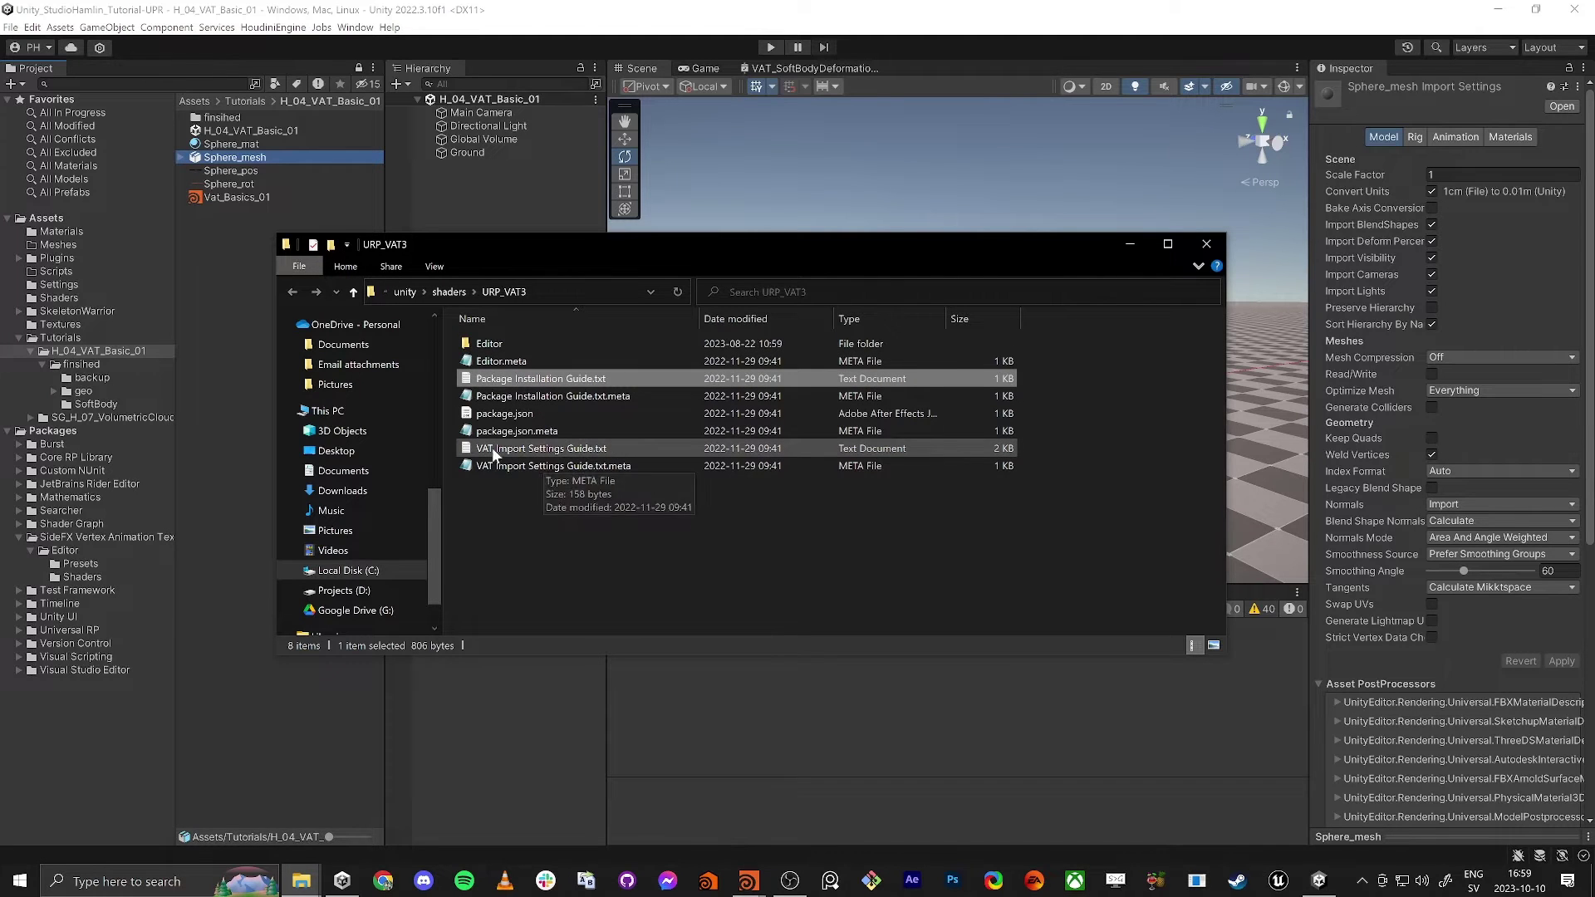
left_click(517, 451)
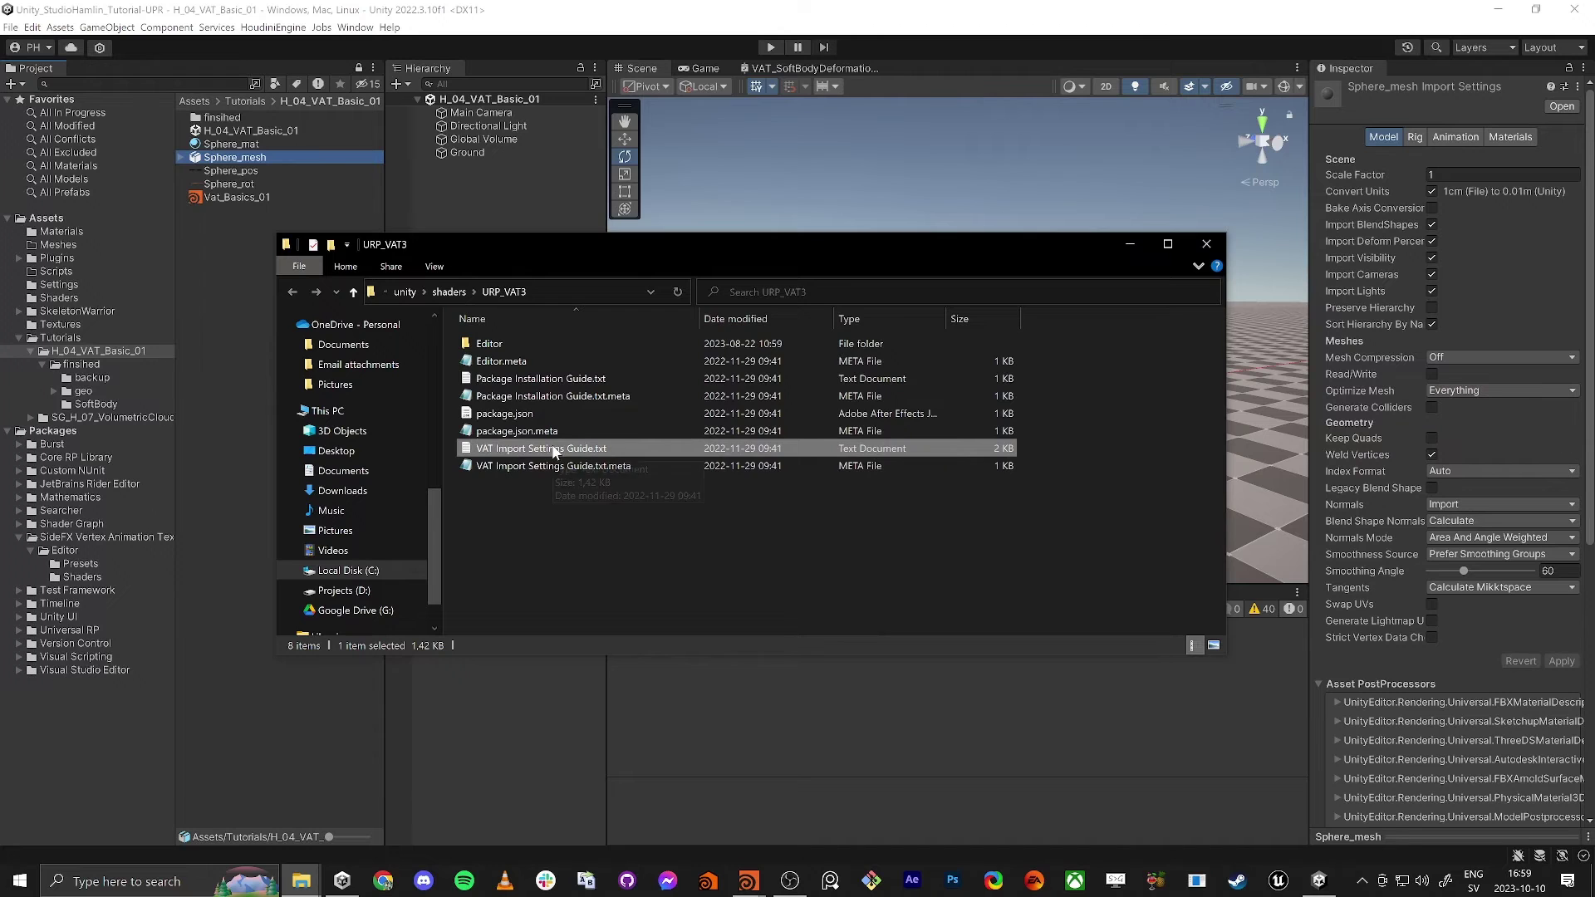
double_click(546, 451)
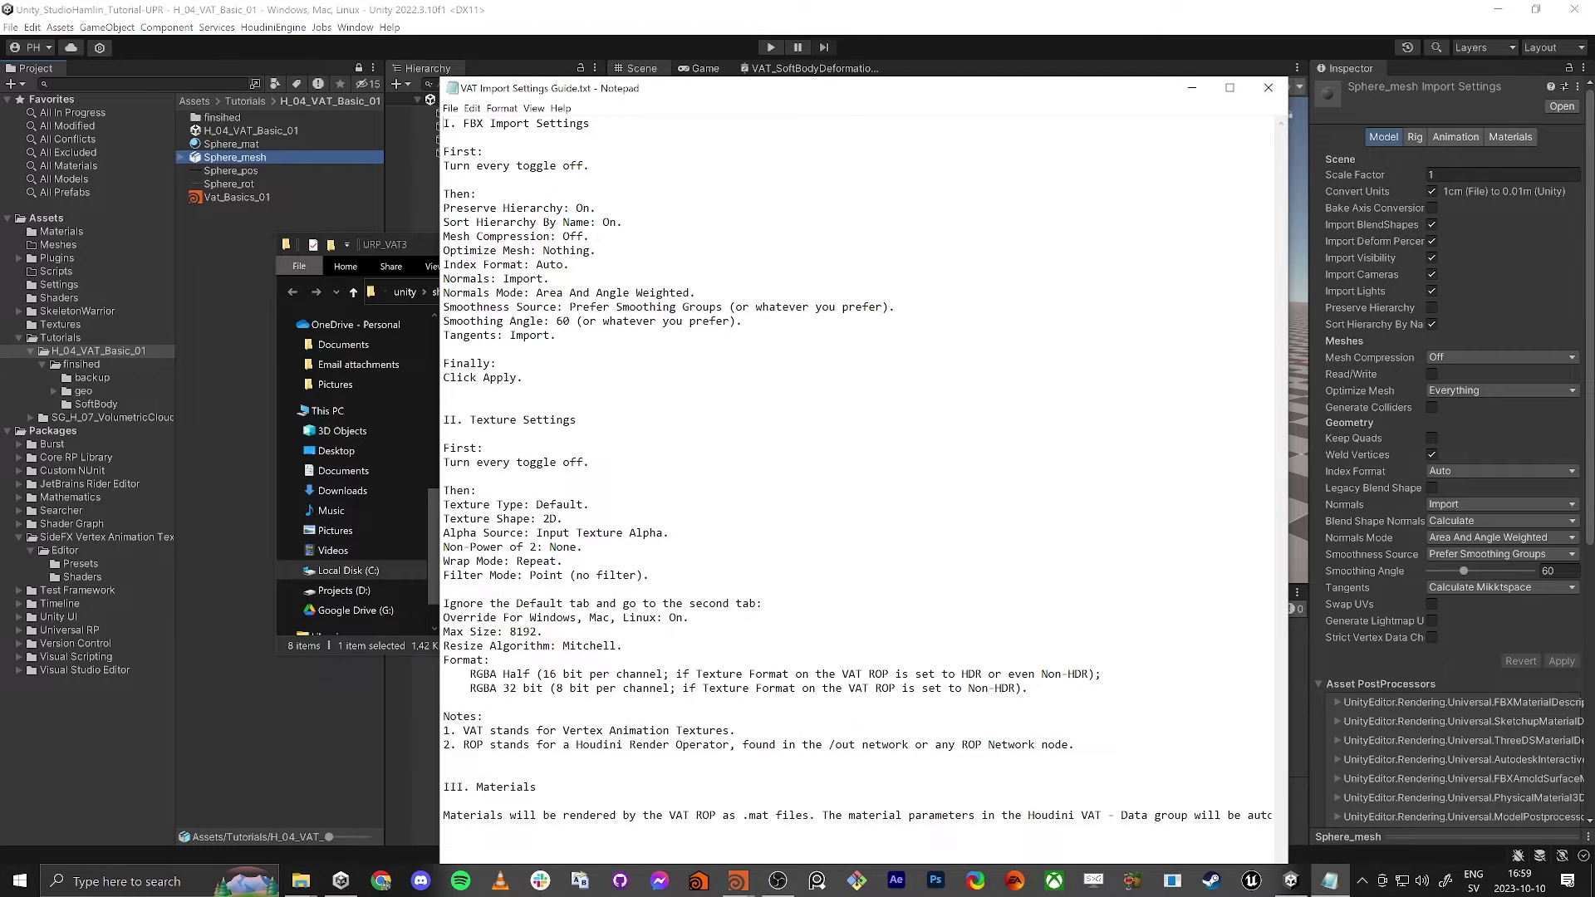
left_click_drag(444, 193, 613, 349)
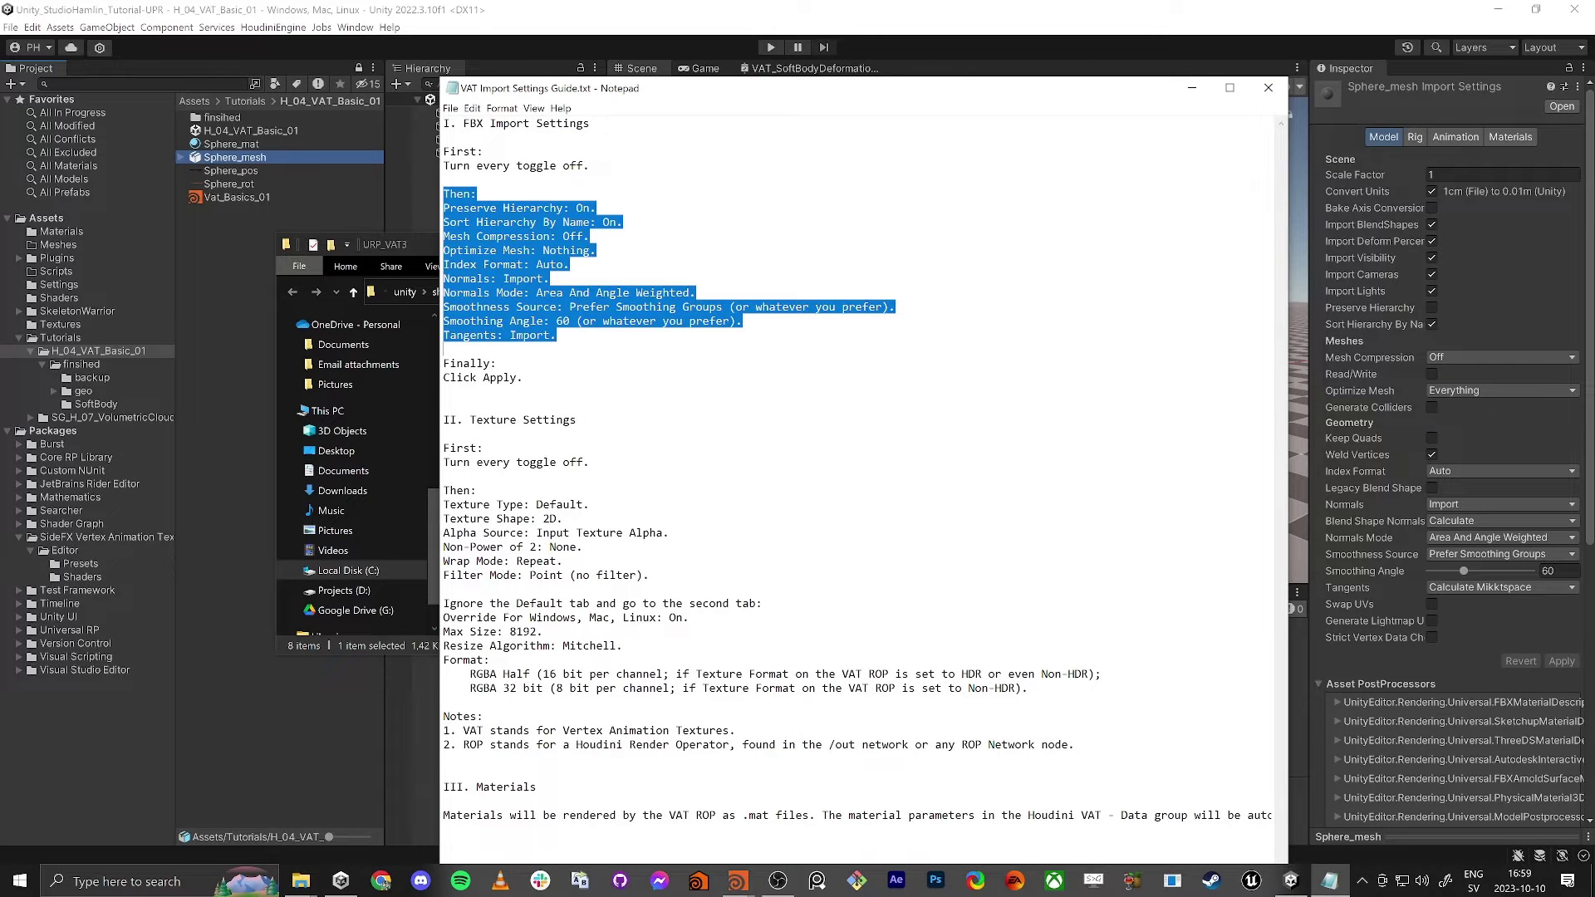
left_click_drag(443, 448, 444, 702)
left_click(592, 504)
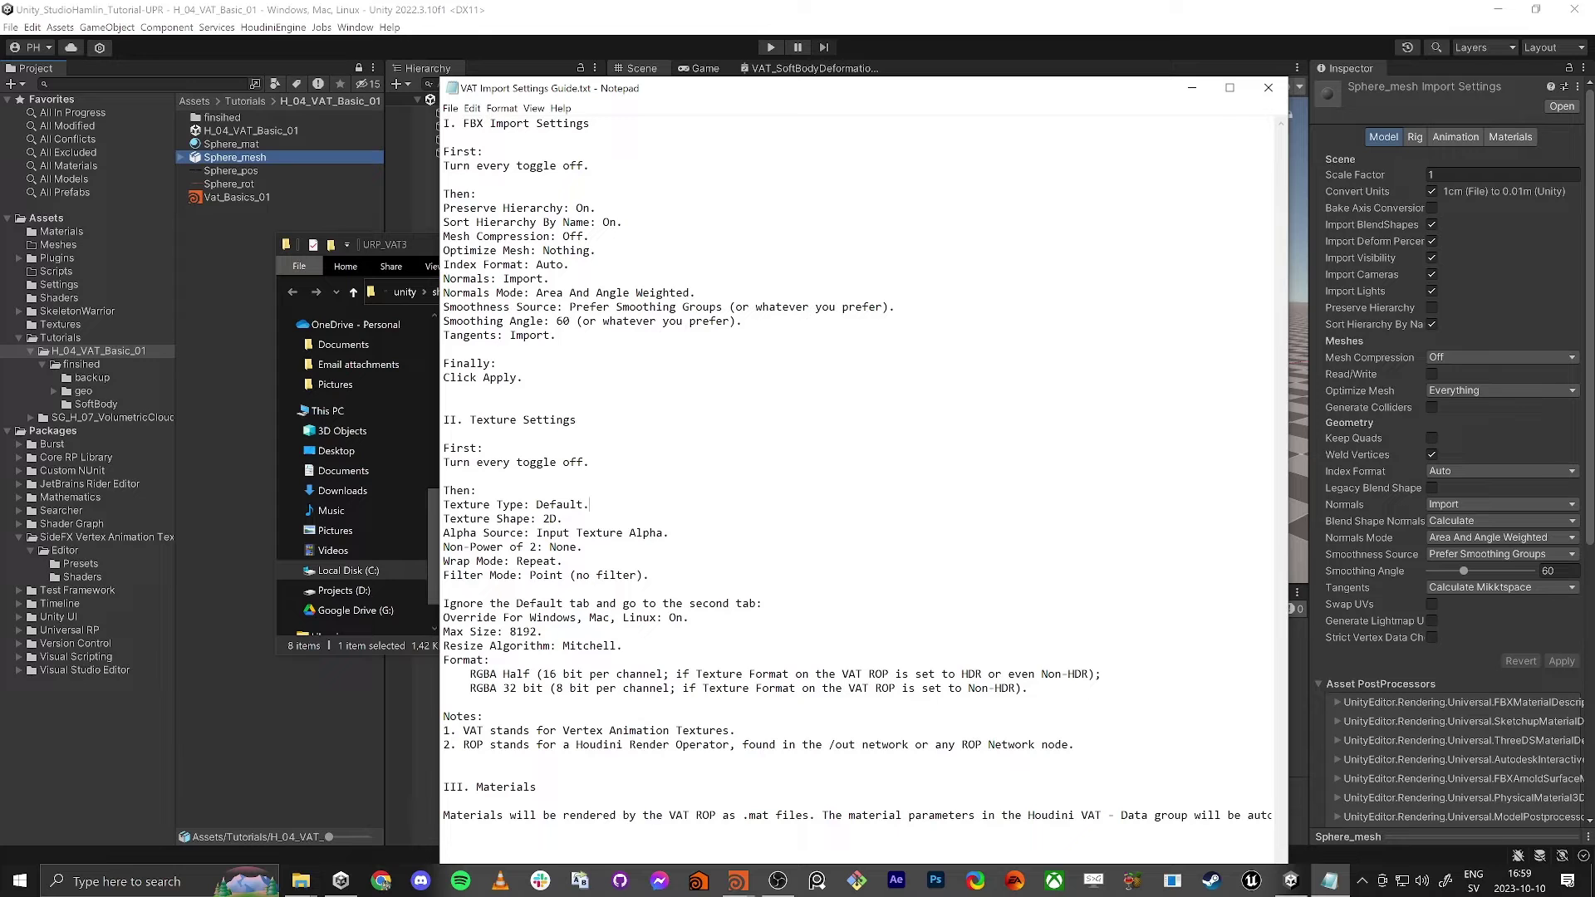
left_click_drag(497, 362, 443, 193)
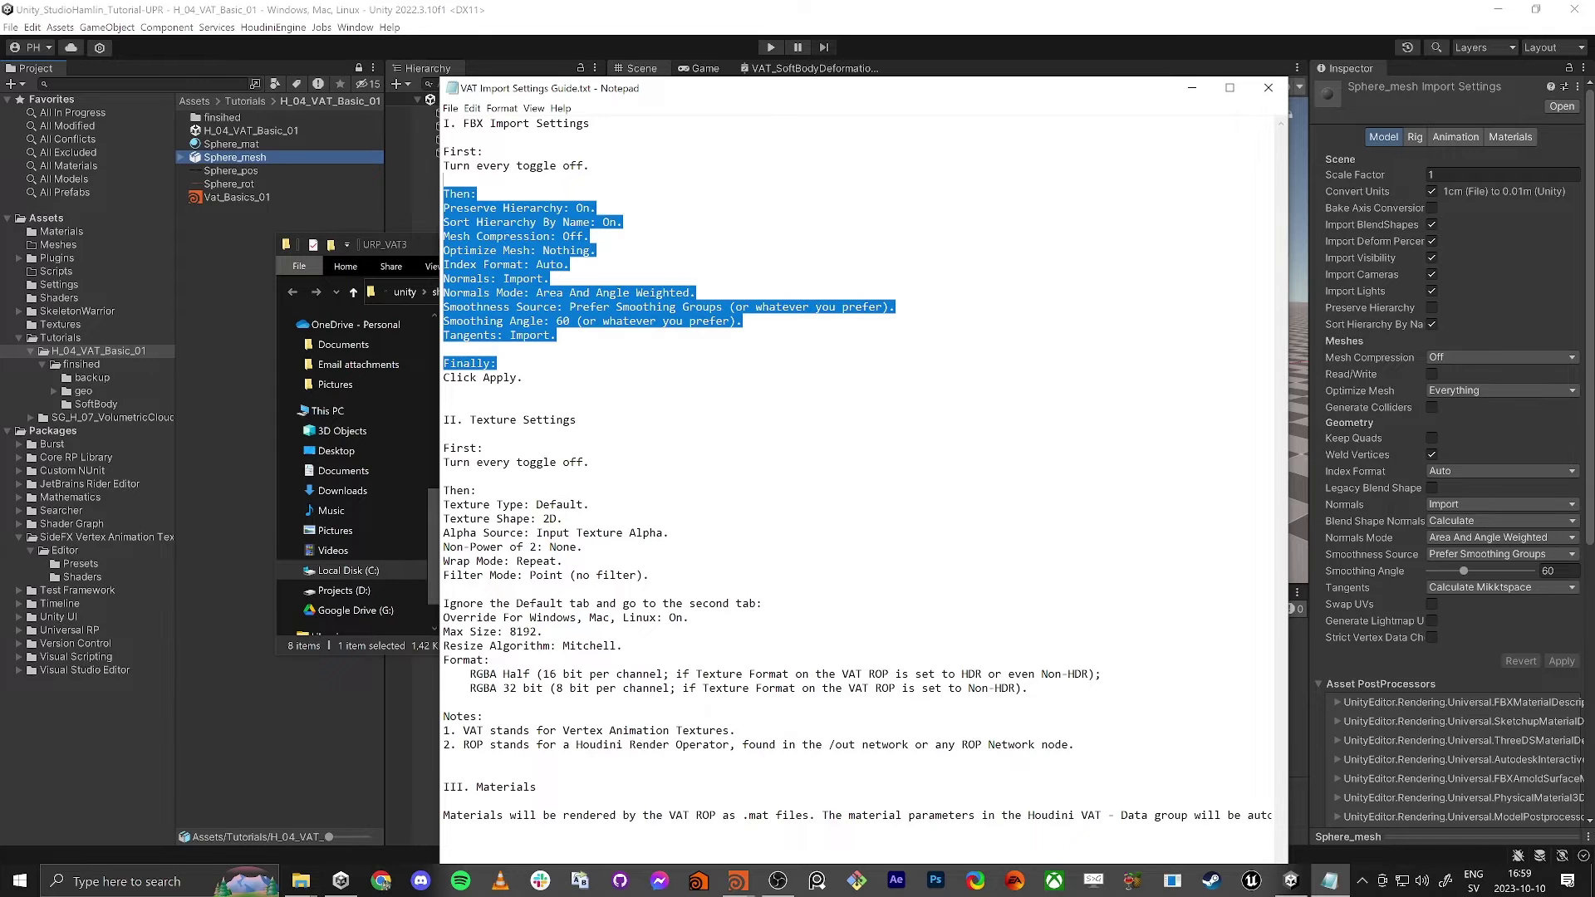
left_click(1268, 87)
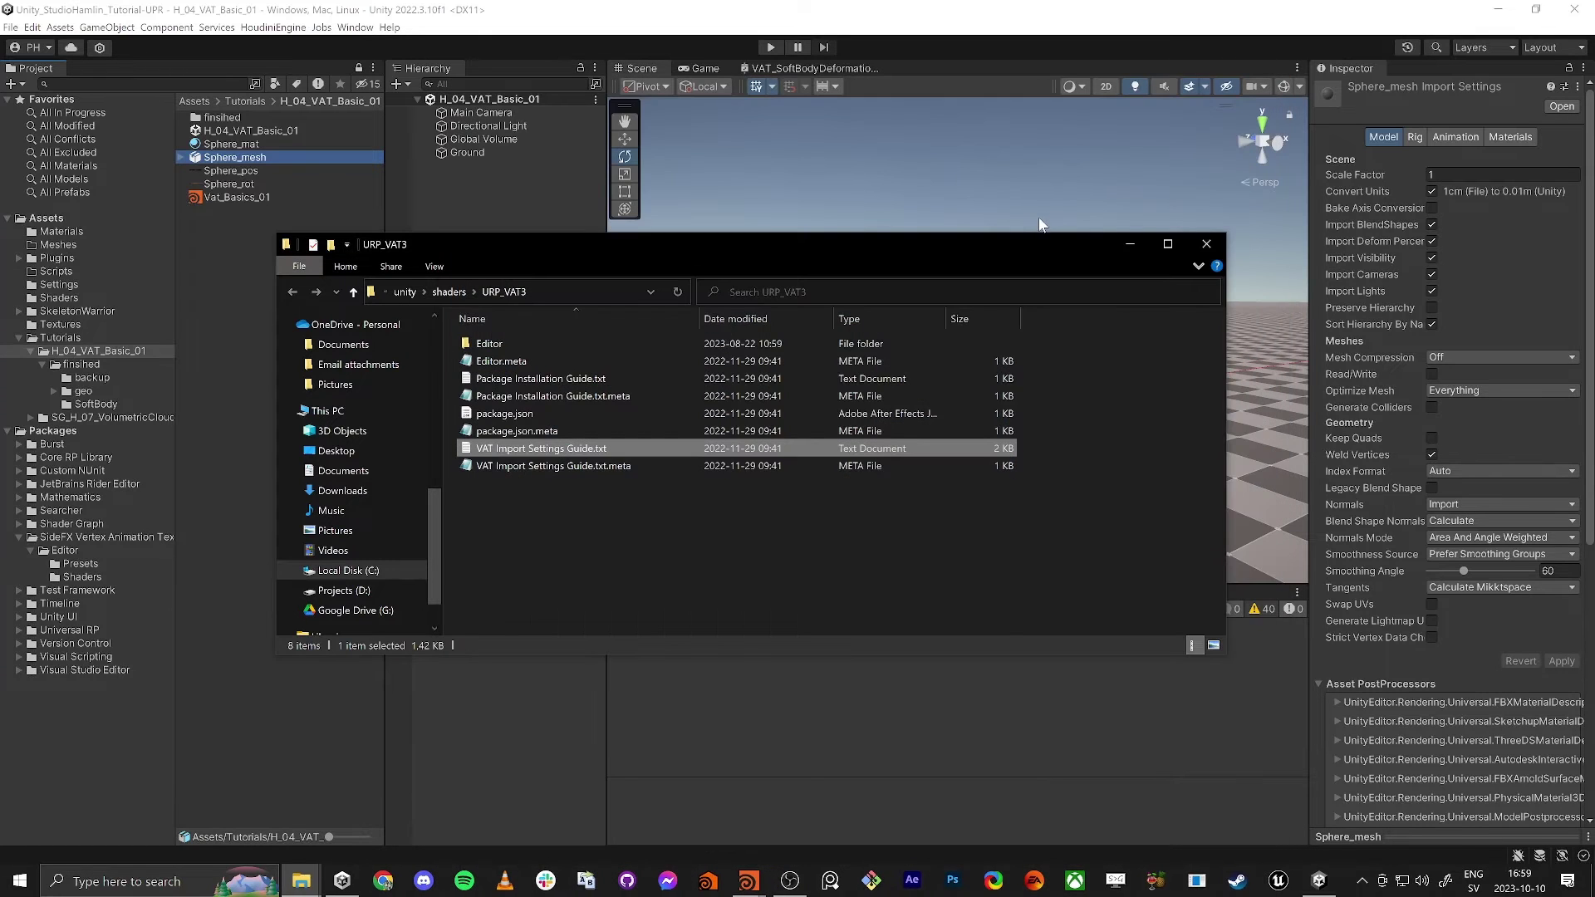
left_click(1206, 243)
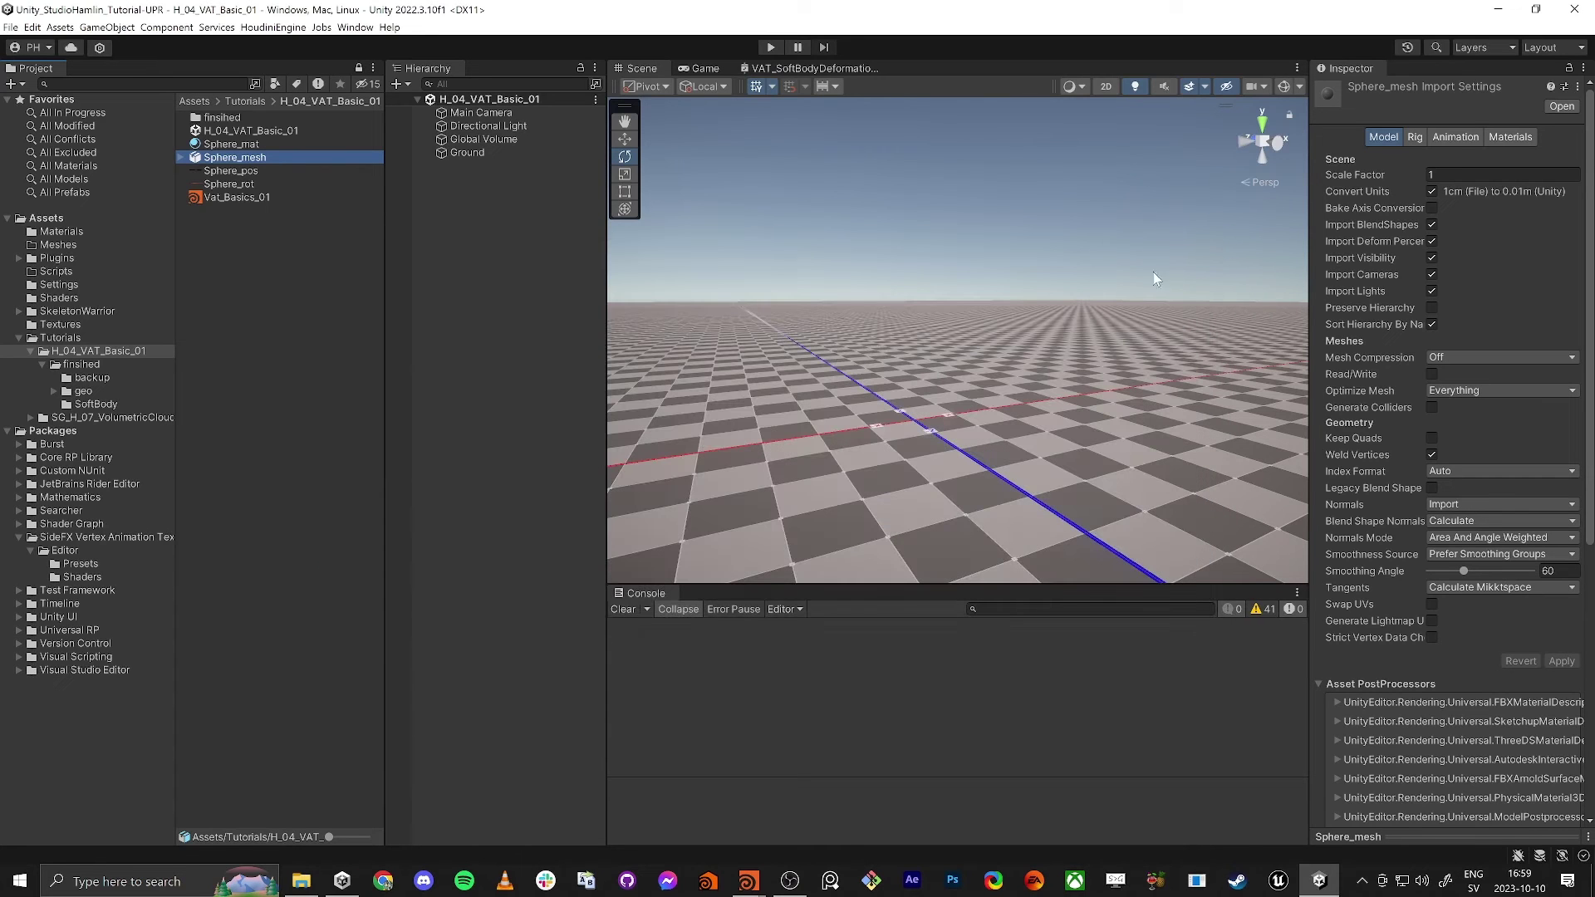
Load the VAT_FBX_Import_Houdini preset into Sphere_mesh's import settings and apply it.
left_click(1564, 87)
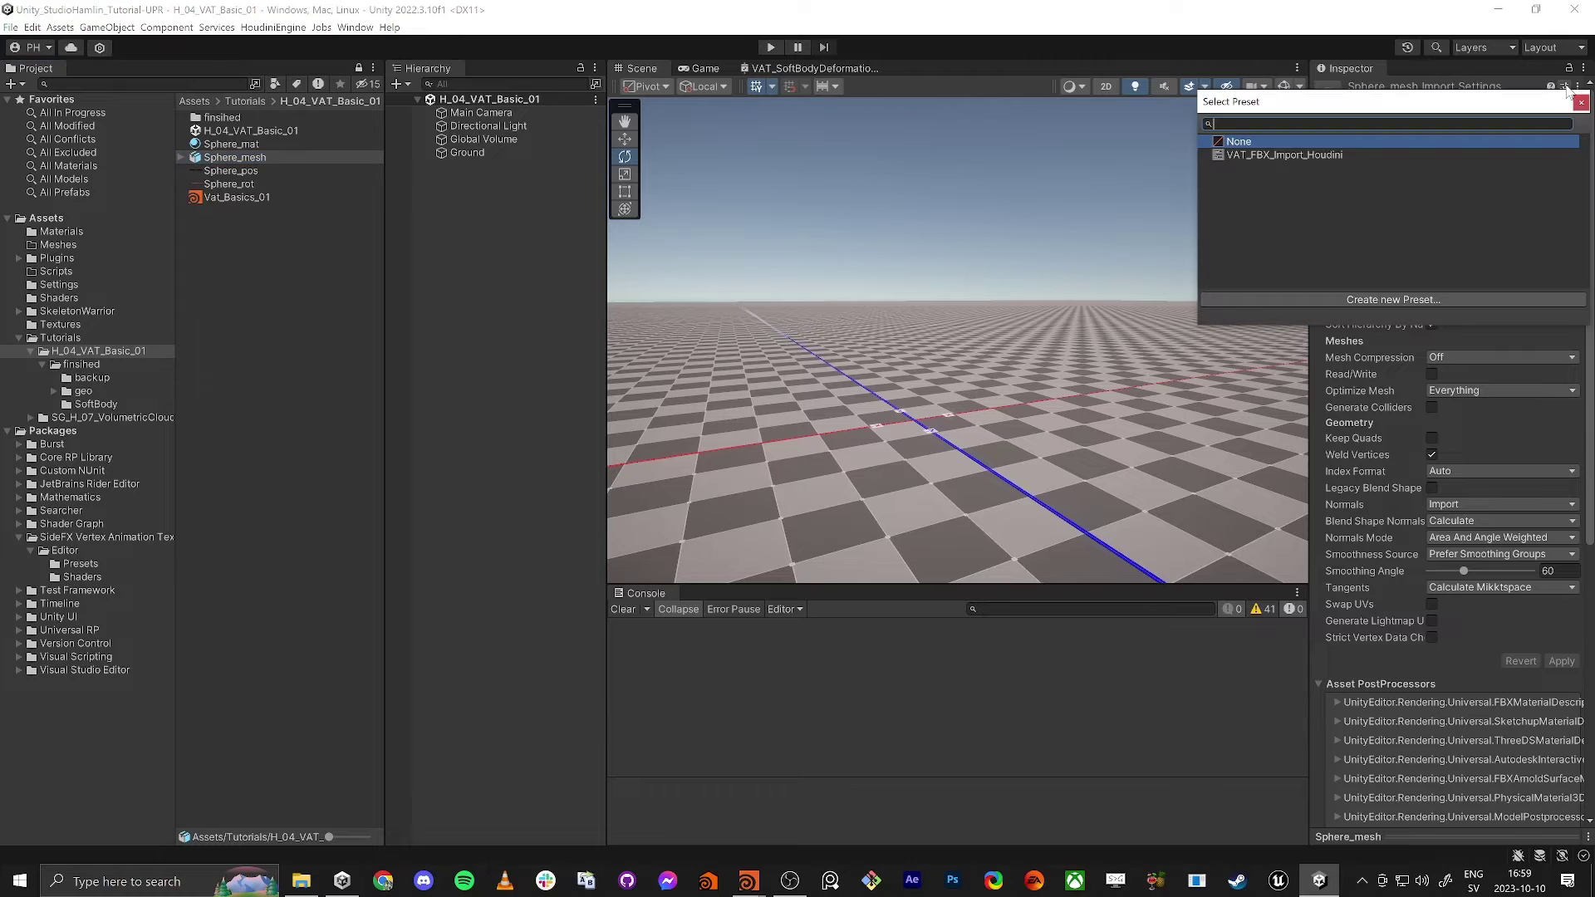
left_click(1264, 156)
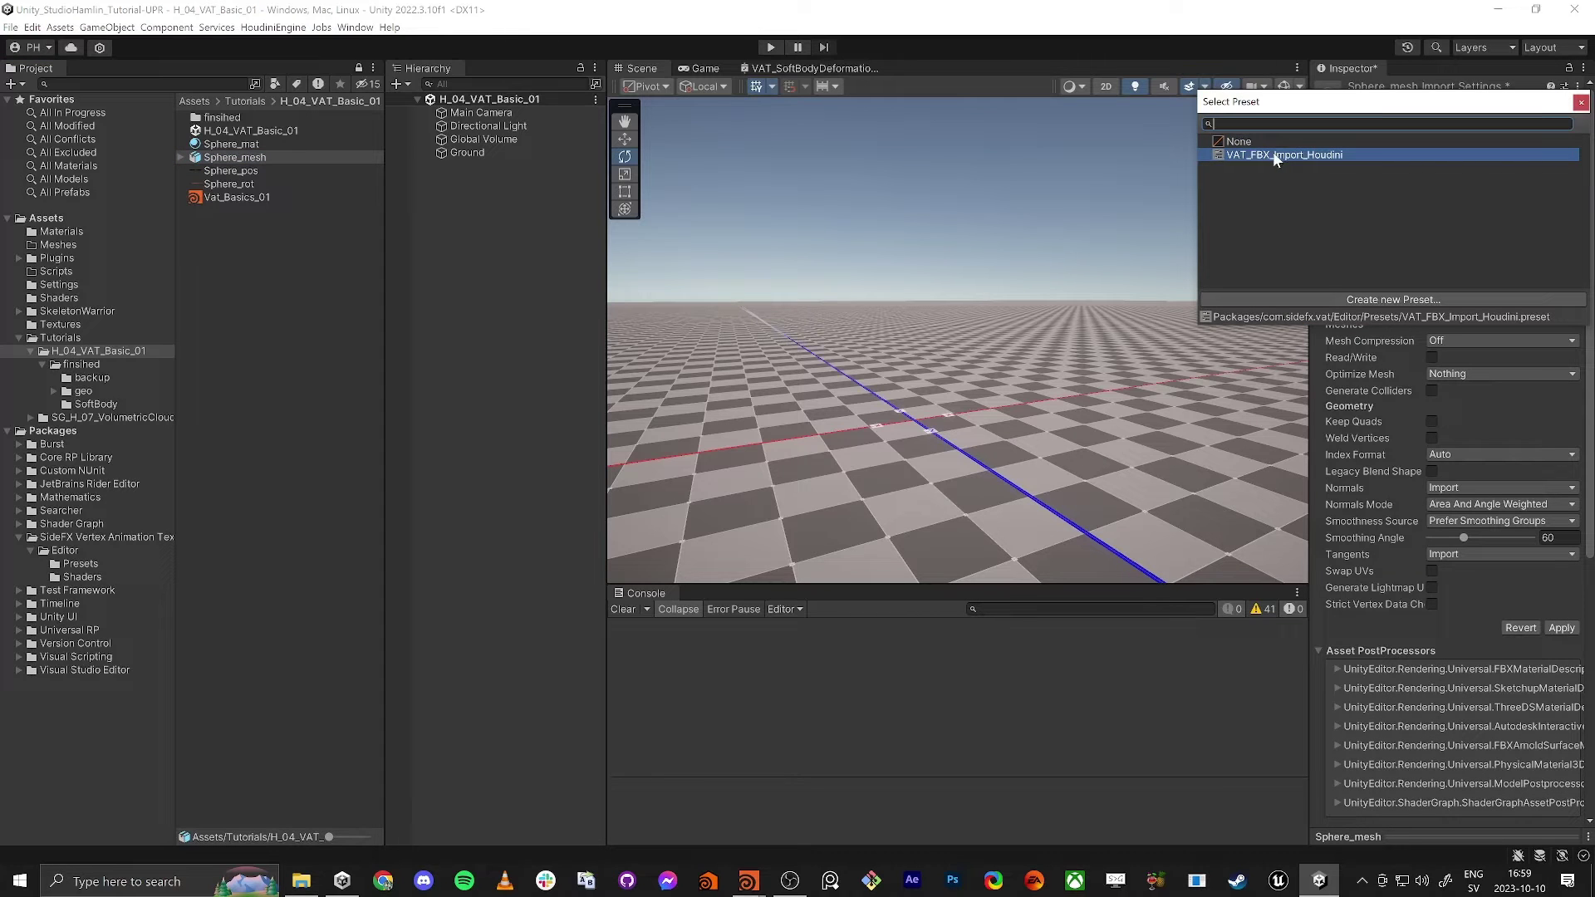
double_click(1272, 154)
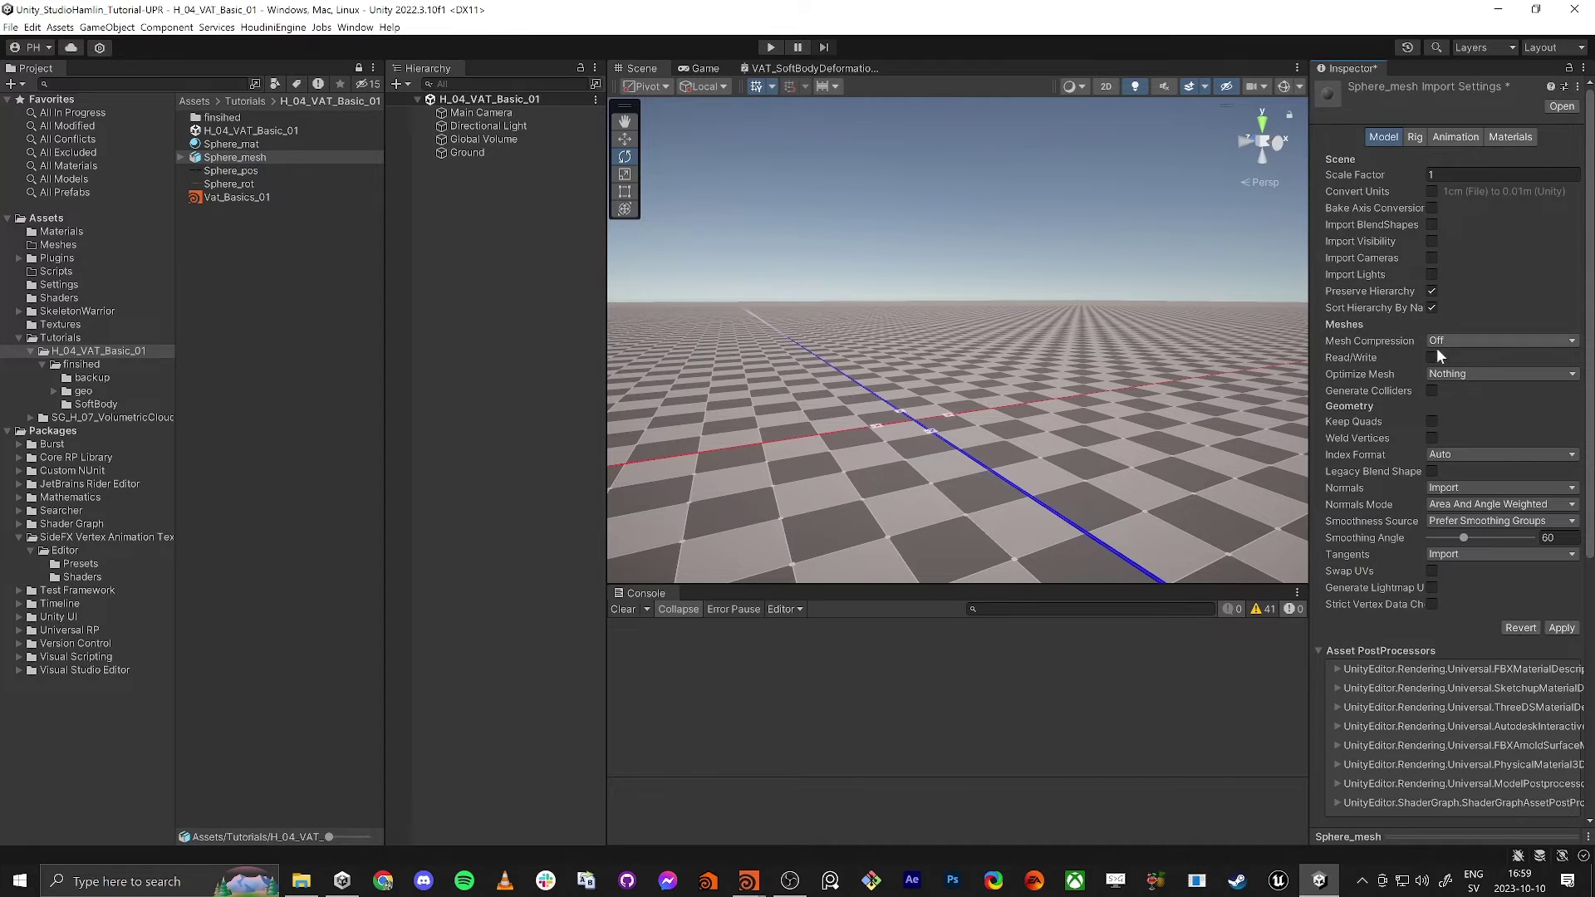
left_click(1562, 629)
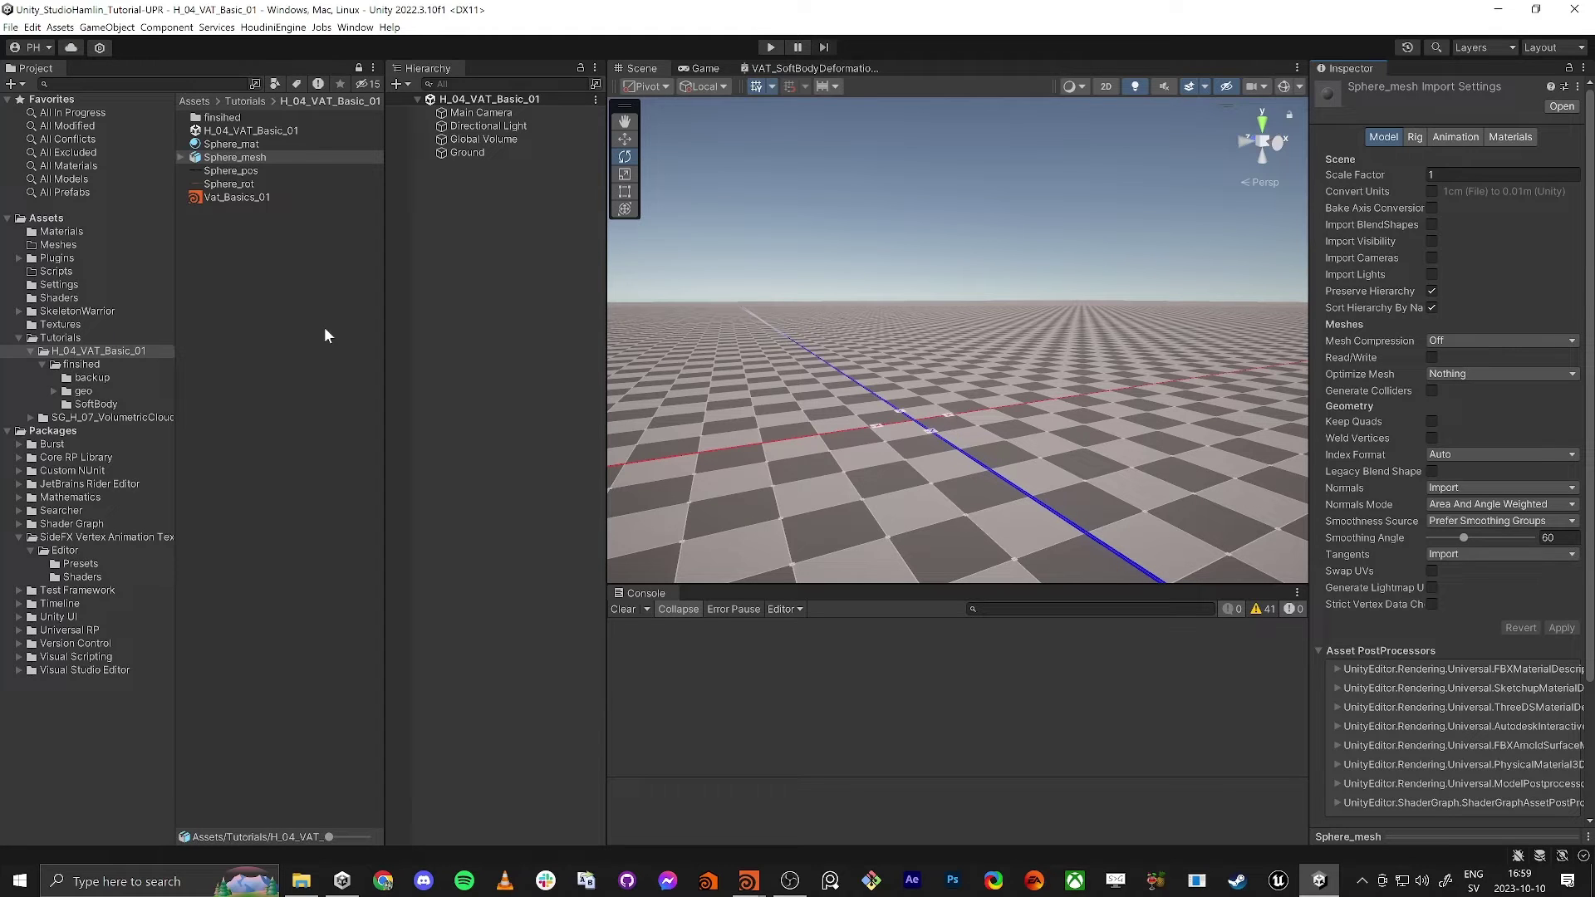
Load the VAT_HDR_Texture_Import_Houdini preset into the import settings of Sphere_pos and Sphere_rot together and apply it.
left_click(231, 172)
left_click(237, 182, "shift")
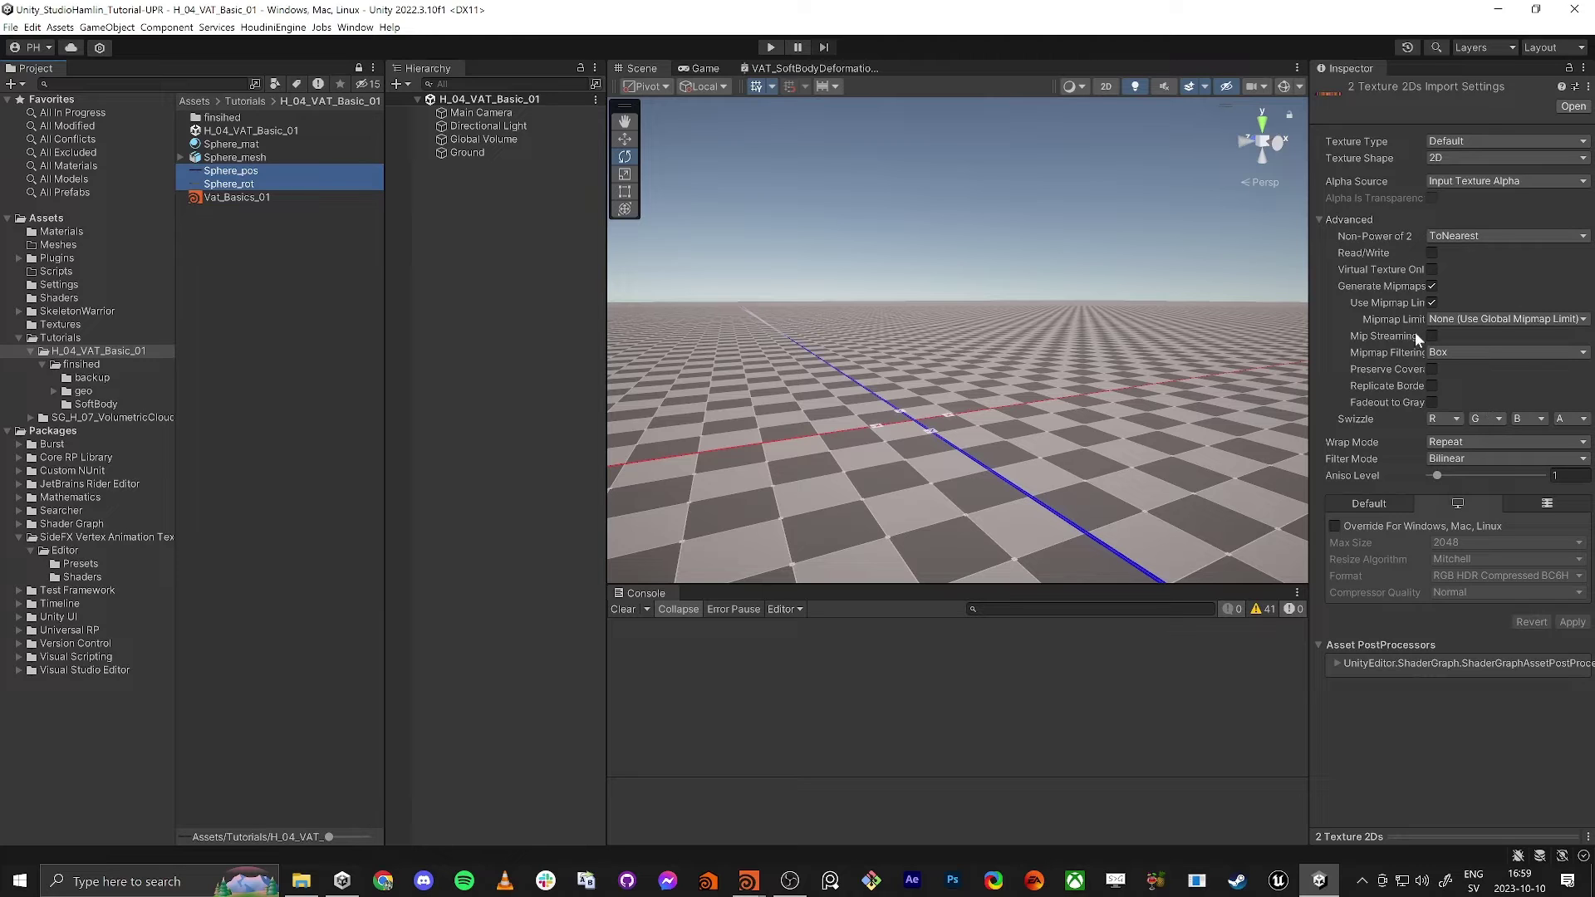
left_click(1431, 285)
left_click(1575, 87)
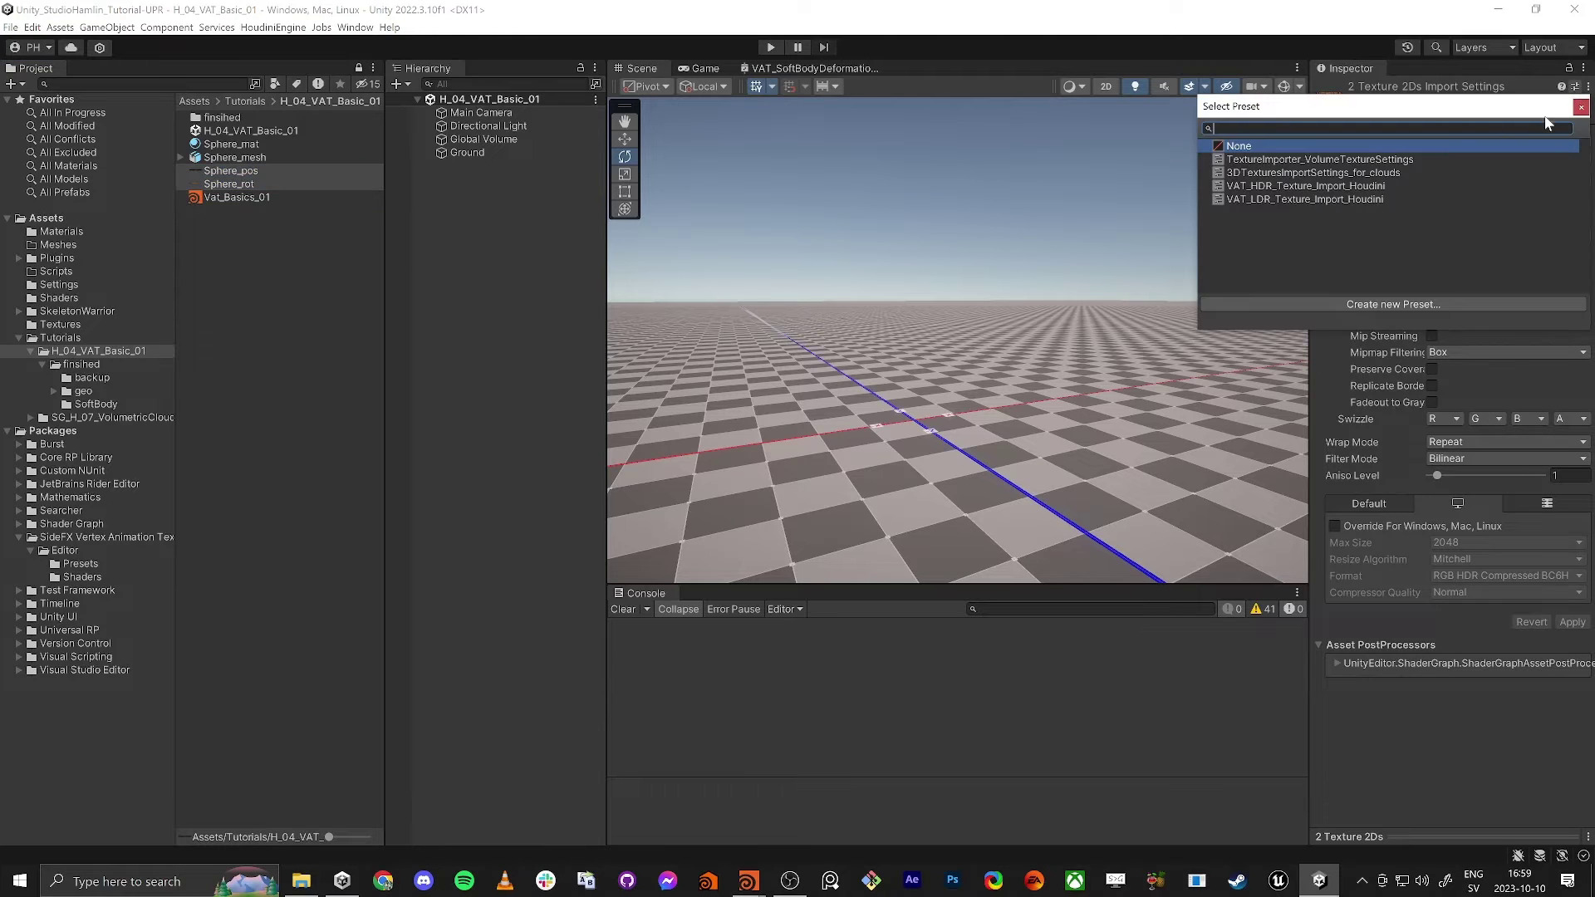
left_click(1255, 187)
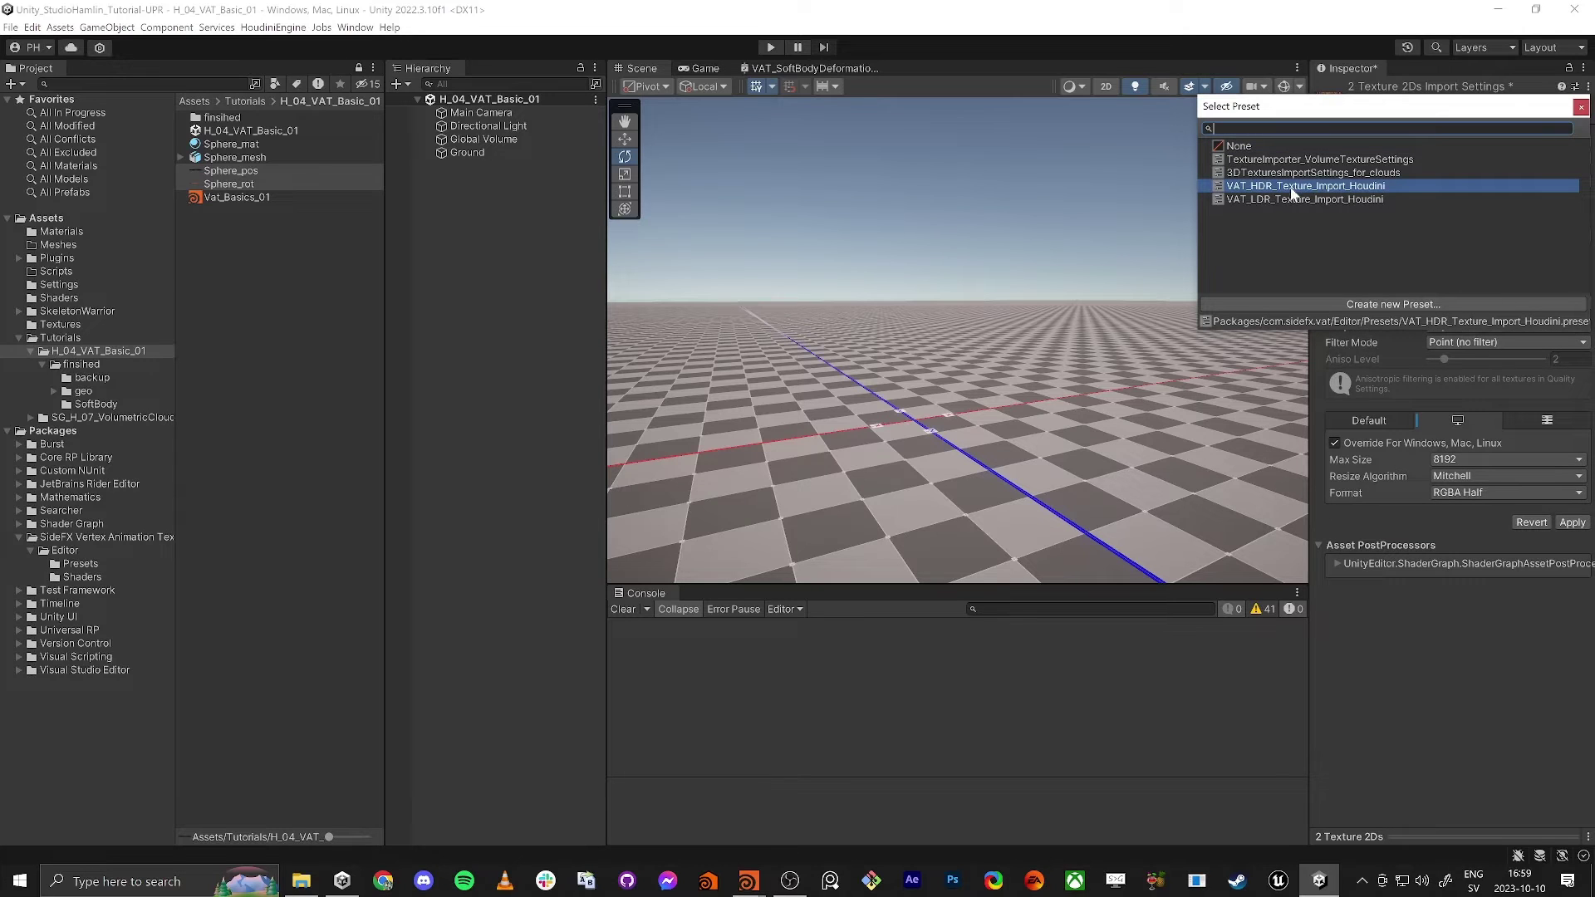
double_click(1290, 187)
left_click(1571, 522)
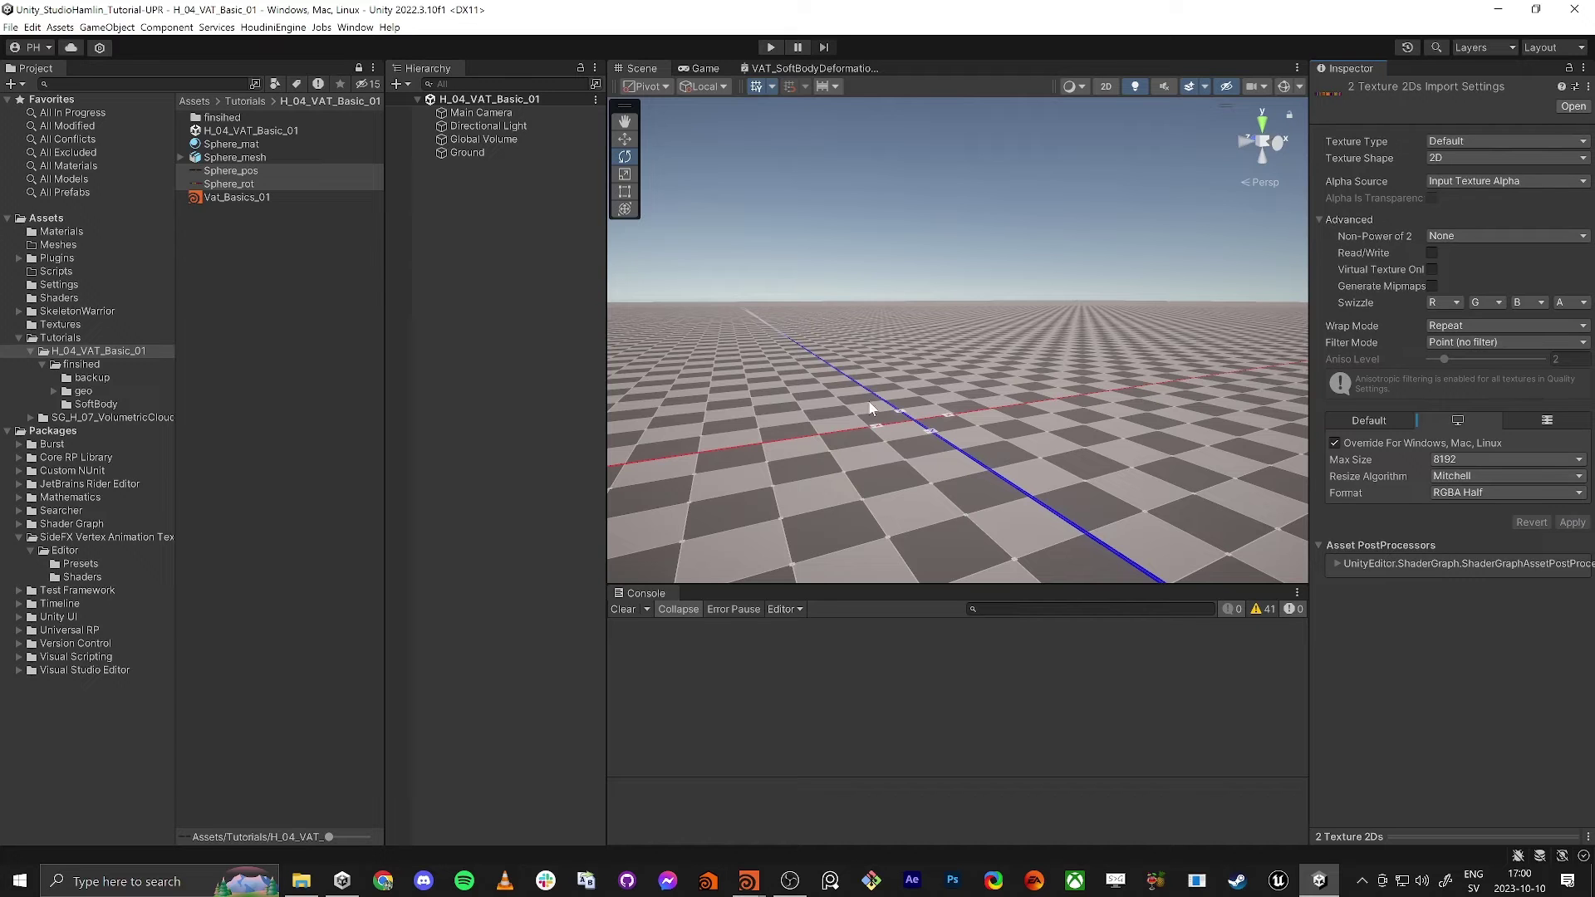
Add the Sphere_mesh model to the H_04_VAT_Basic_01 scene at the origin.
right_click_drag(869, 407, 790, 482)
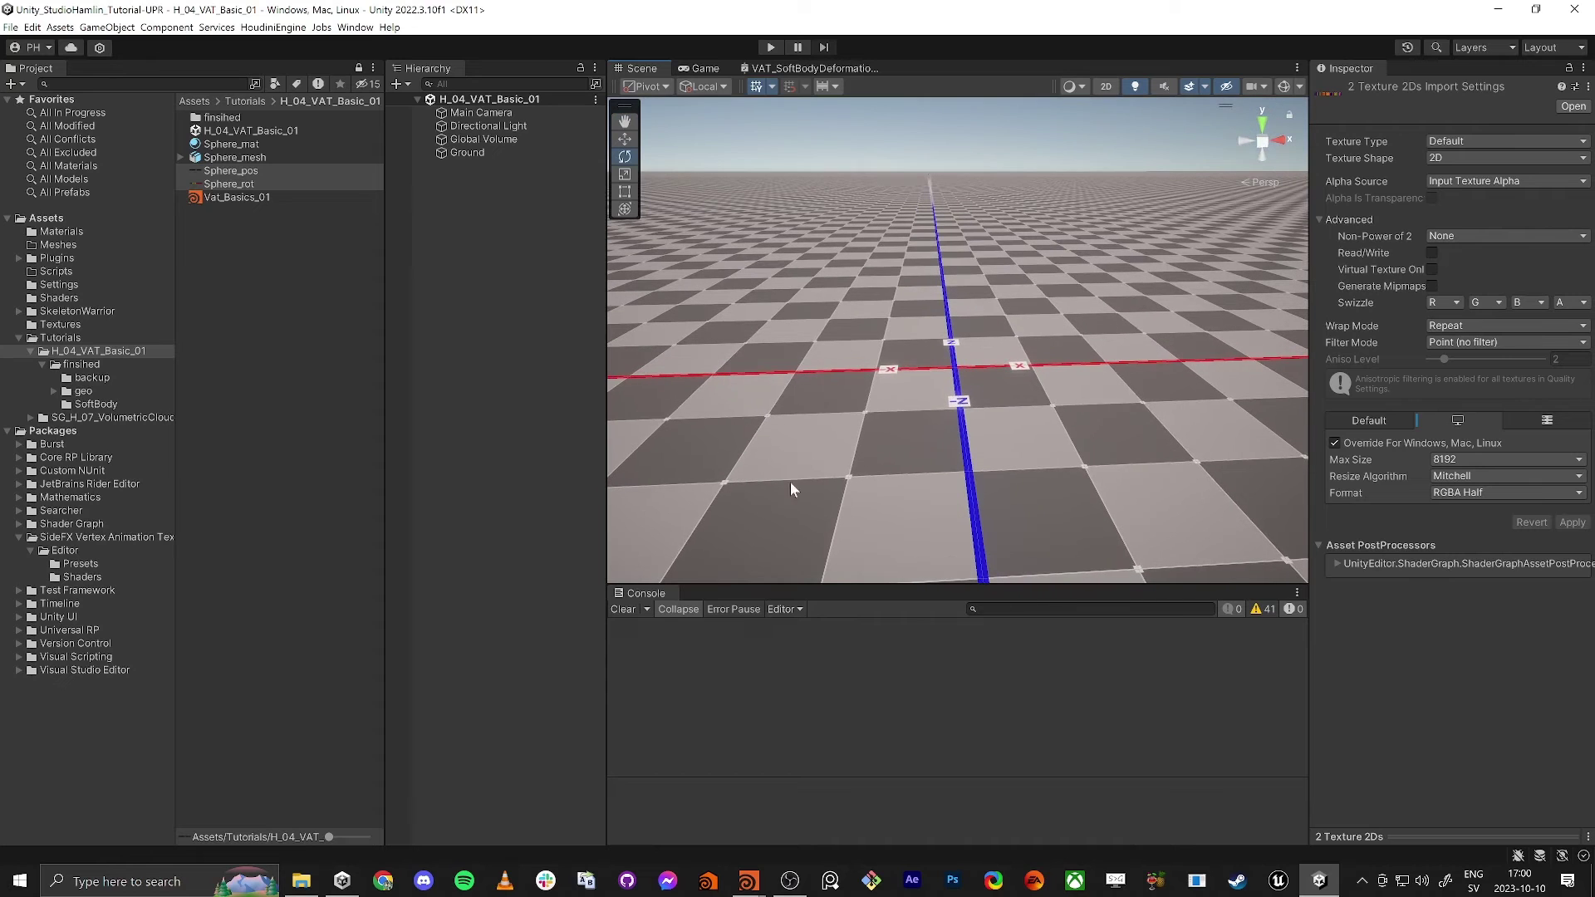
left_click(234, 159)
left_click_drag(233, 159, 531, 231)
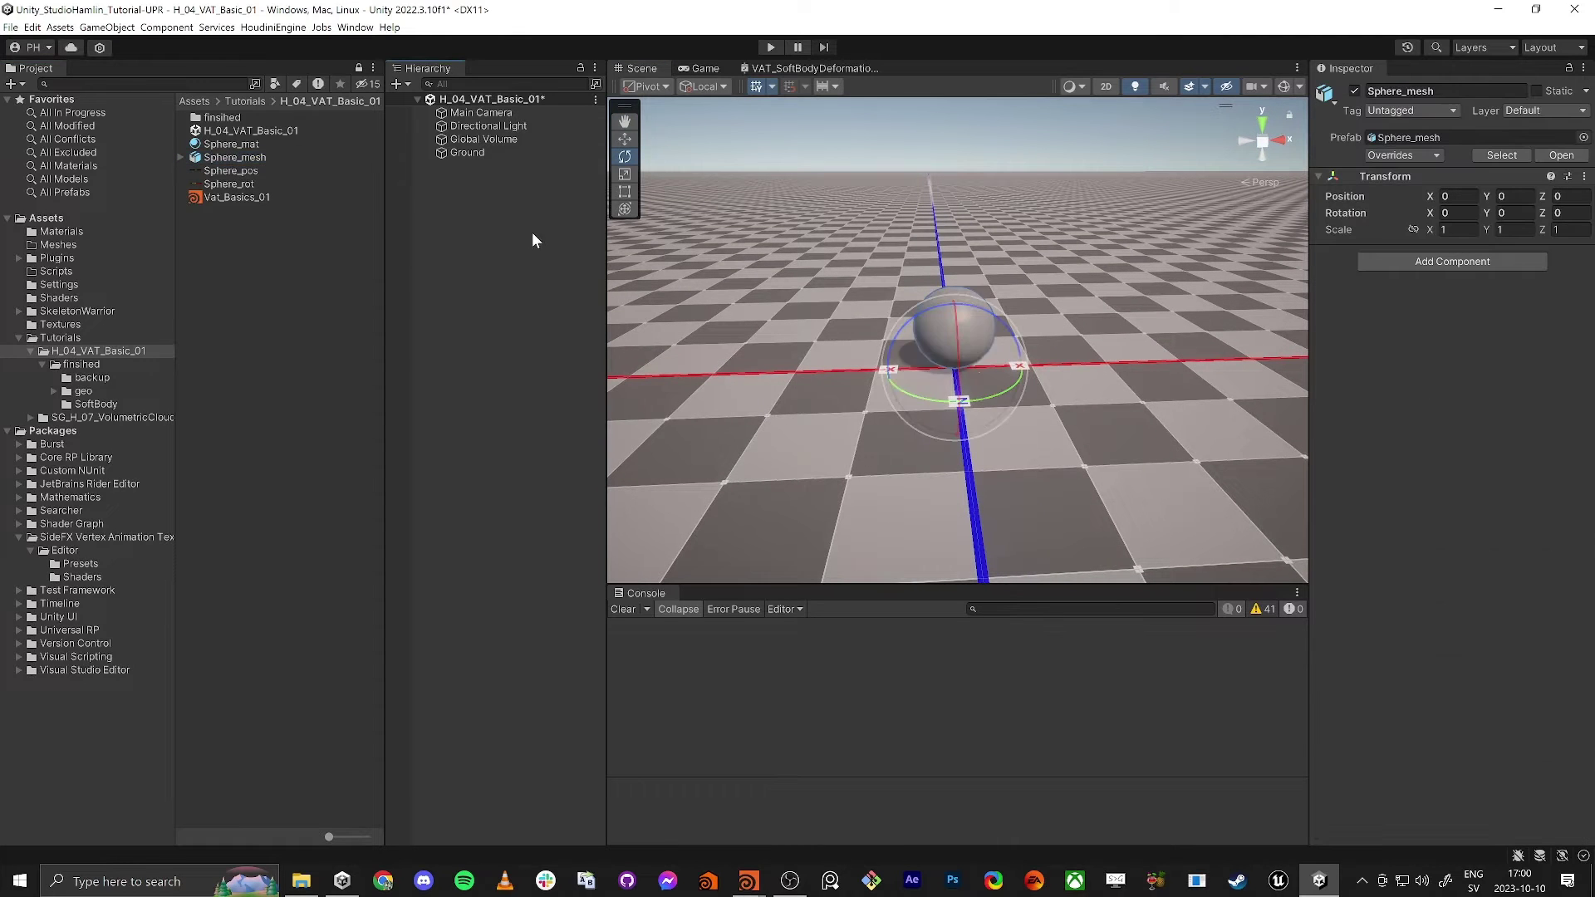
right_click_drag(955, 375, 984, 378)
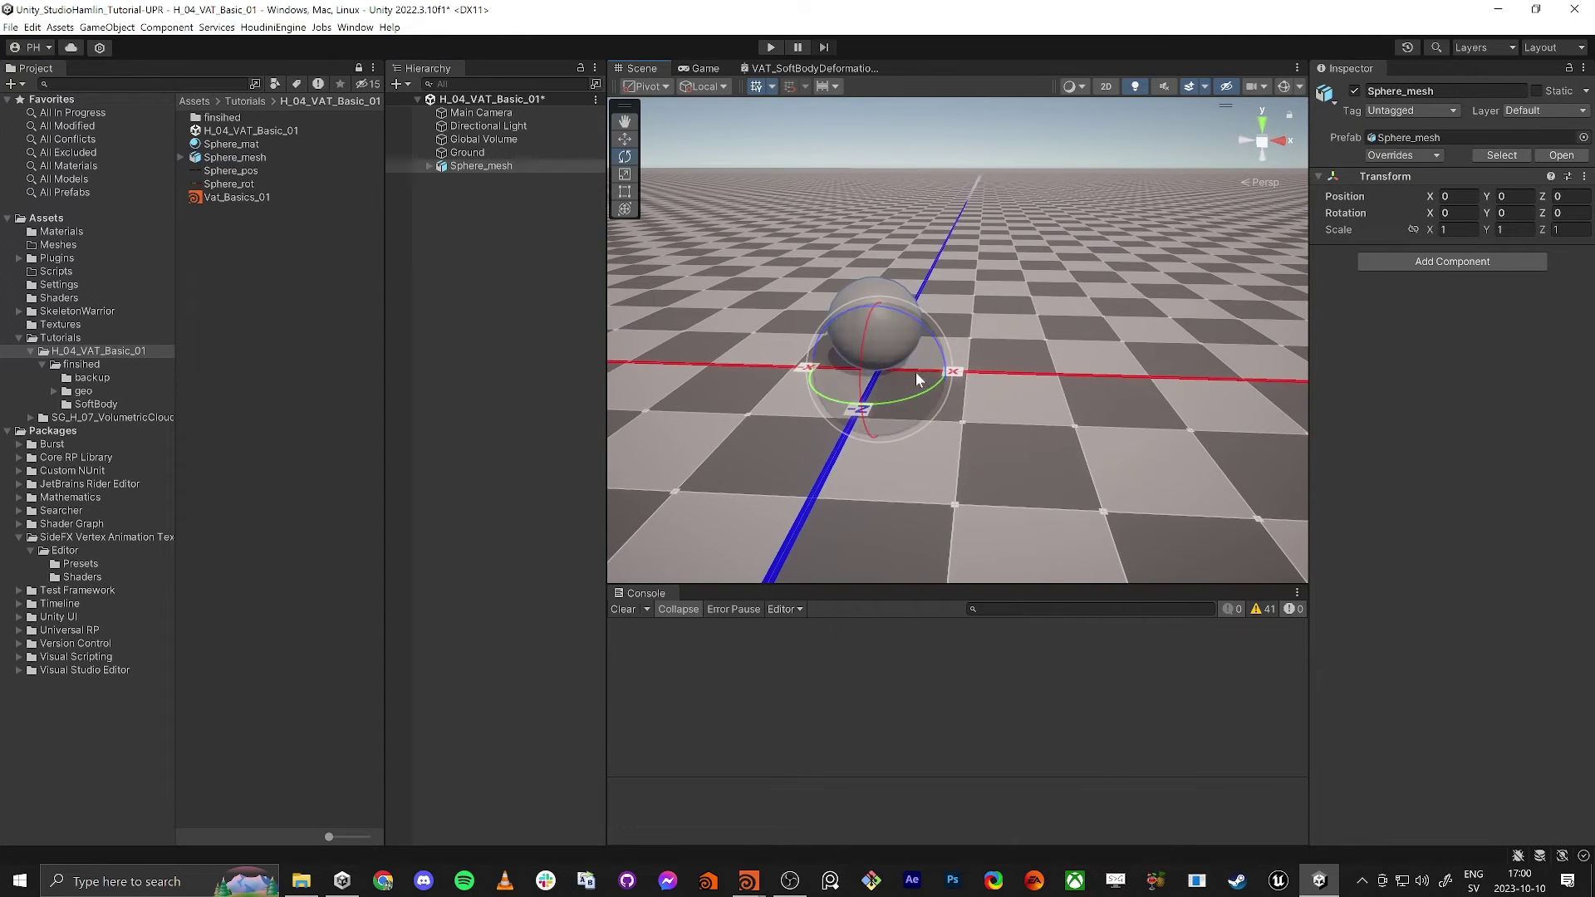
Assign the Sphere_mat material to the MESH child object of Sphere_mesh in the scene.
left_click(435, 168)
left_click(430, 166)
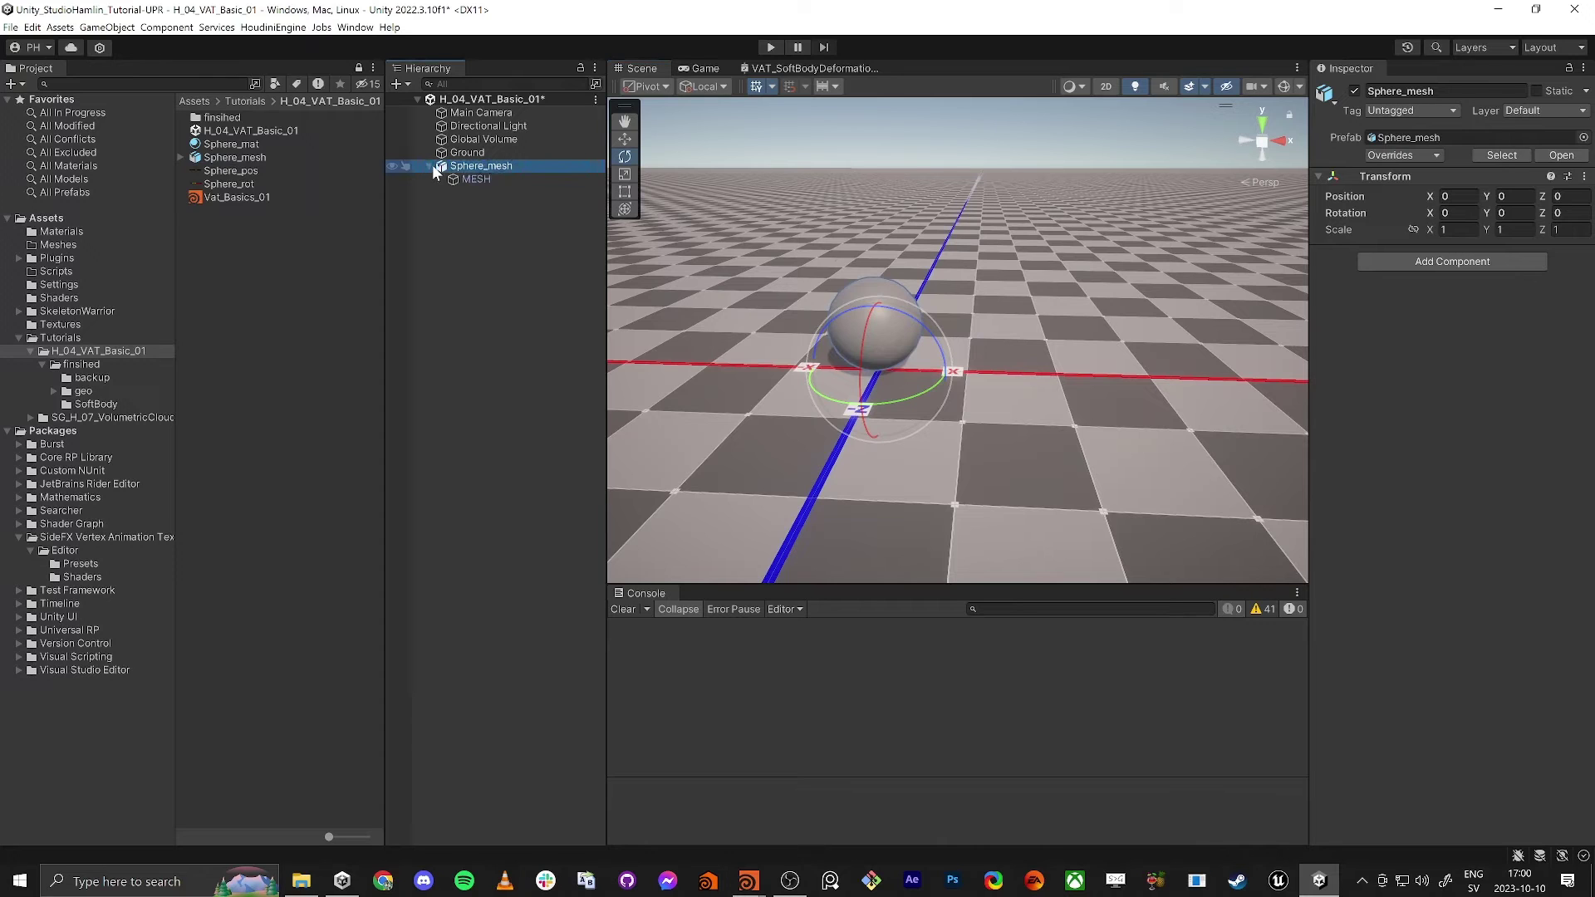
left_click(456, 179)
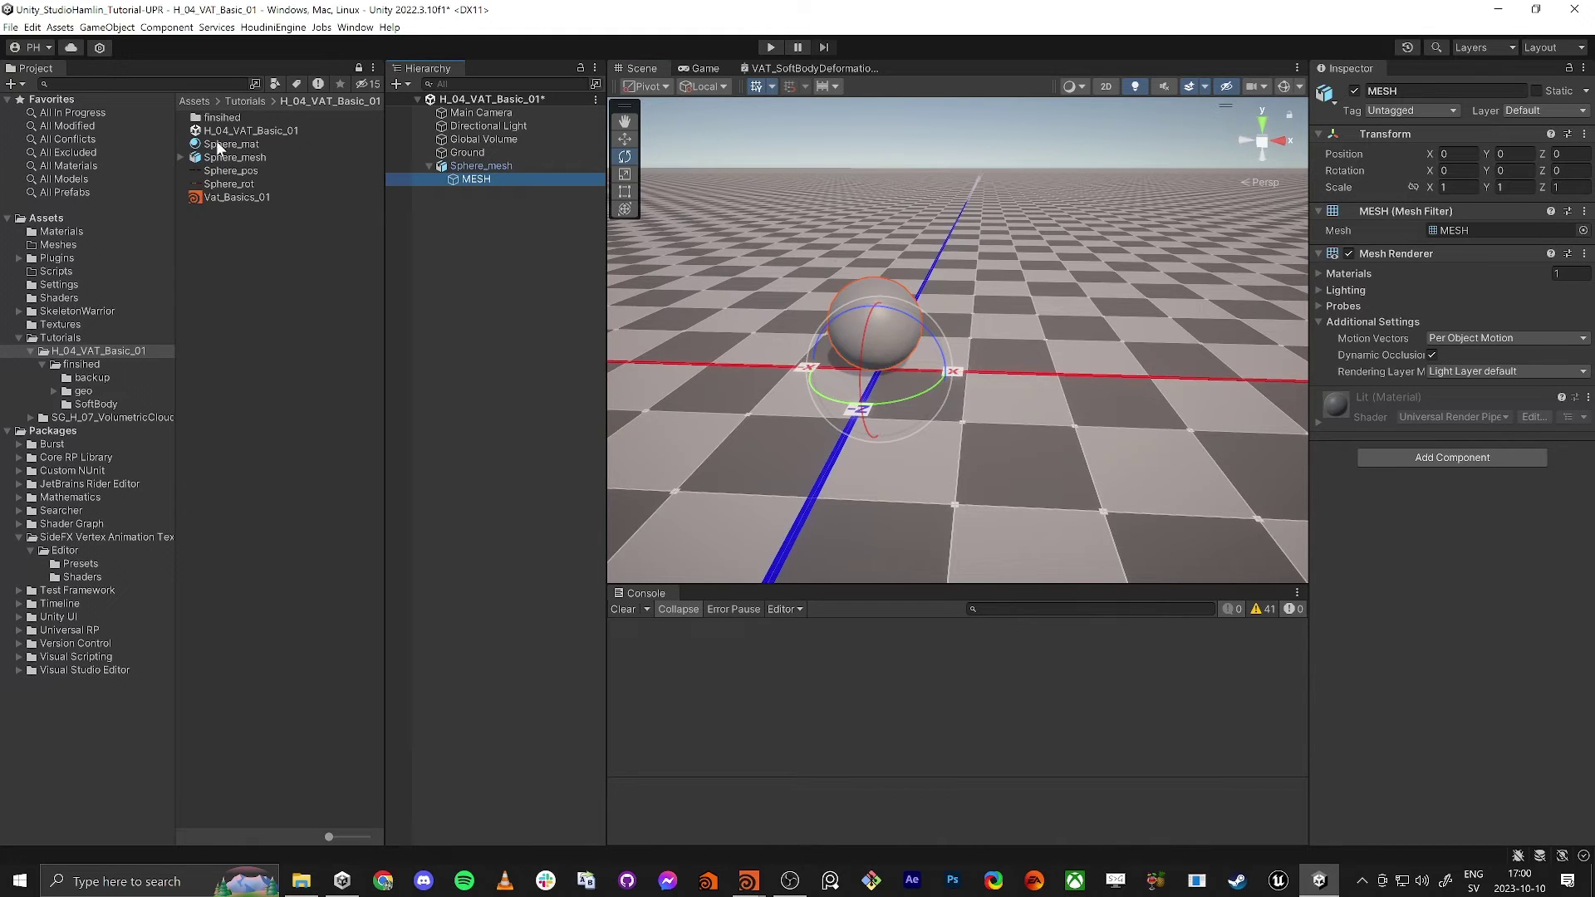
left_click_drag(216, 144, 1412, 516)
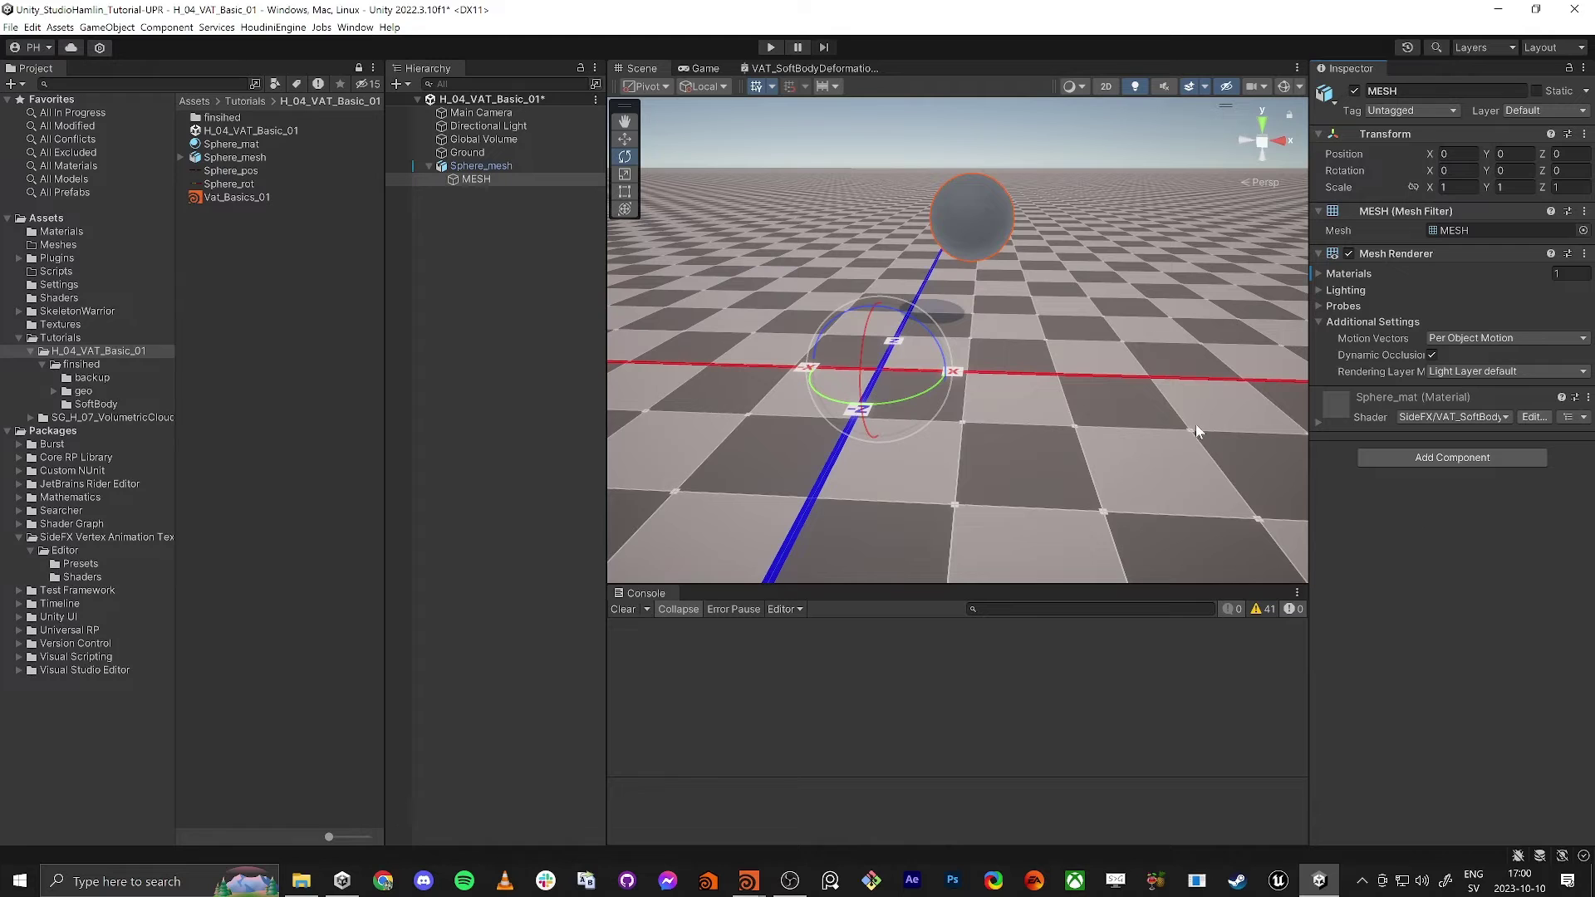
Assign Sphere_pos to Sphere_mat's Position Texture and Sphere_rot to its Rotation Texture, then check the deforming sphere in the scene.
left_click(218, 145)
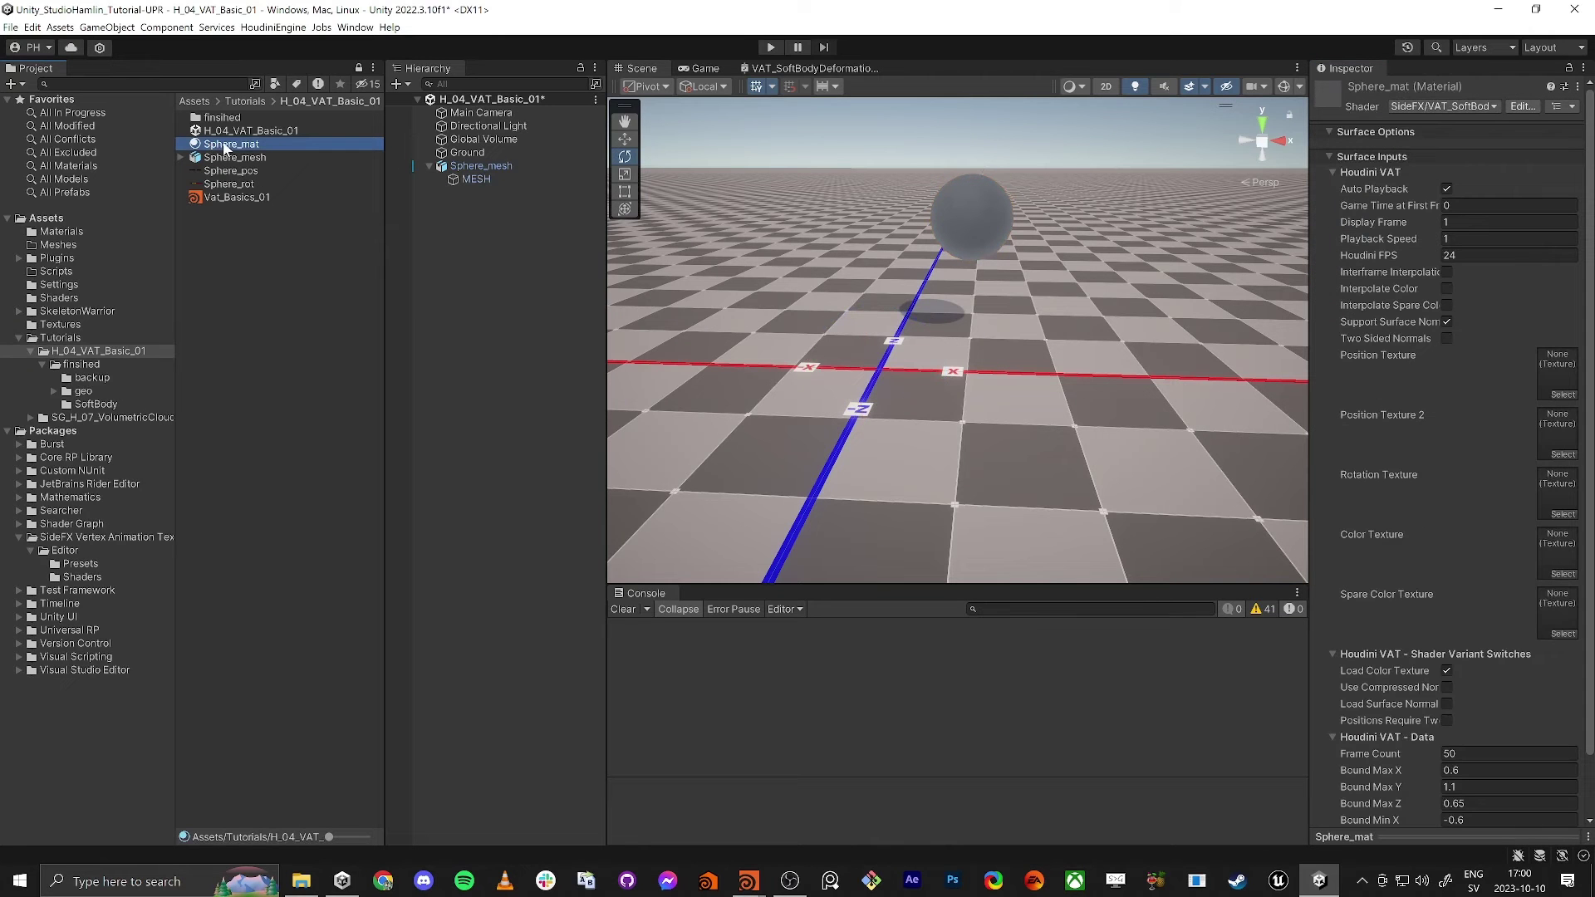
left_click_drag(222, 174, 1556, 370)
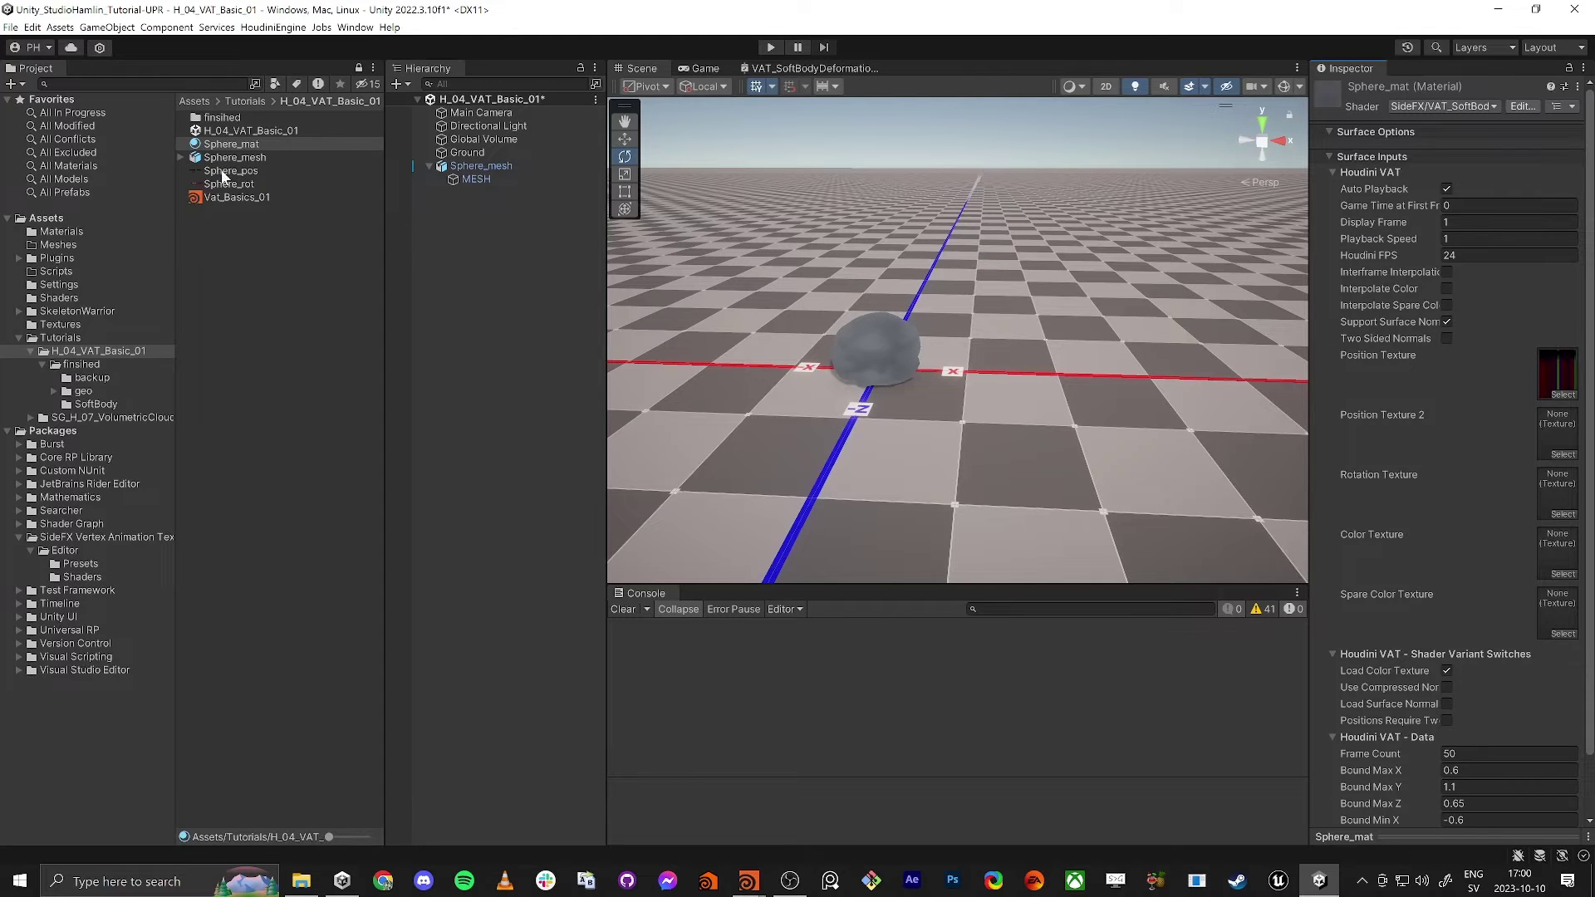
left_click_drag(228, 184, 1556, 493)
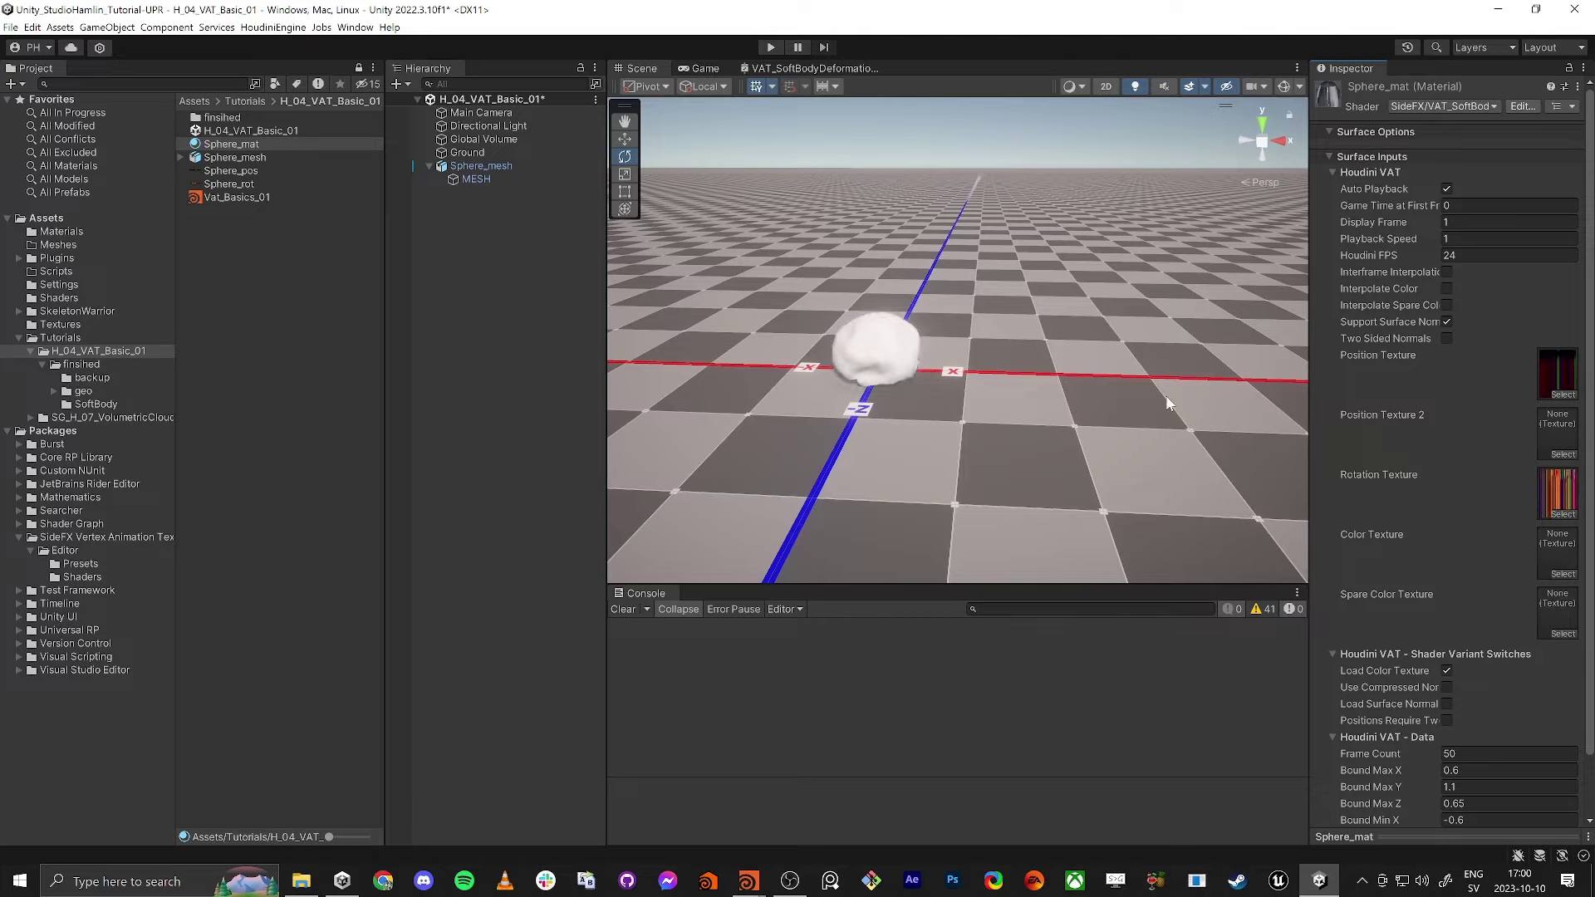
right_click_drag(924, 372, 893, 375)
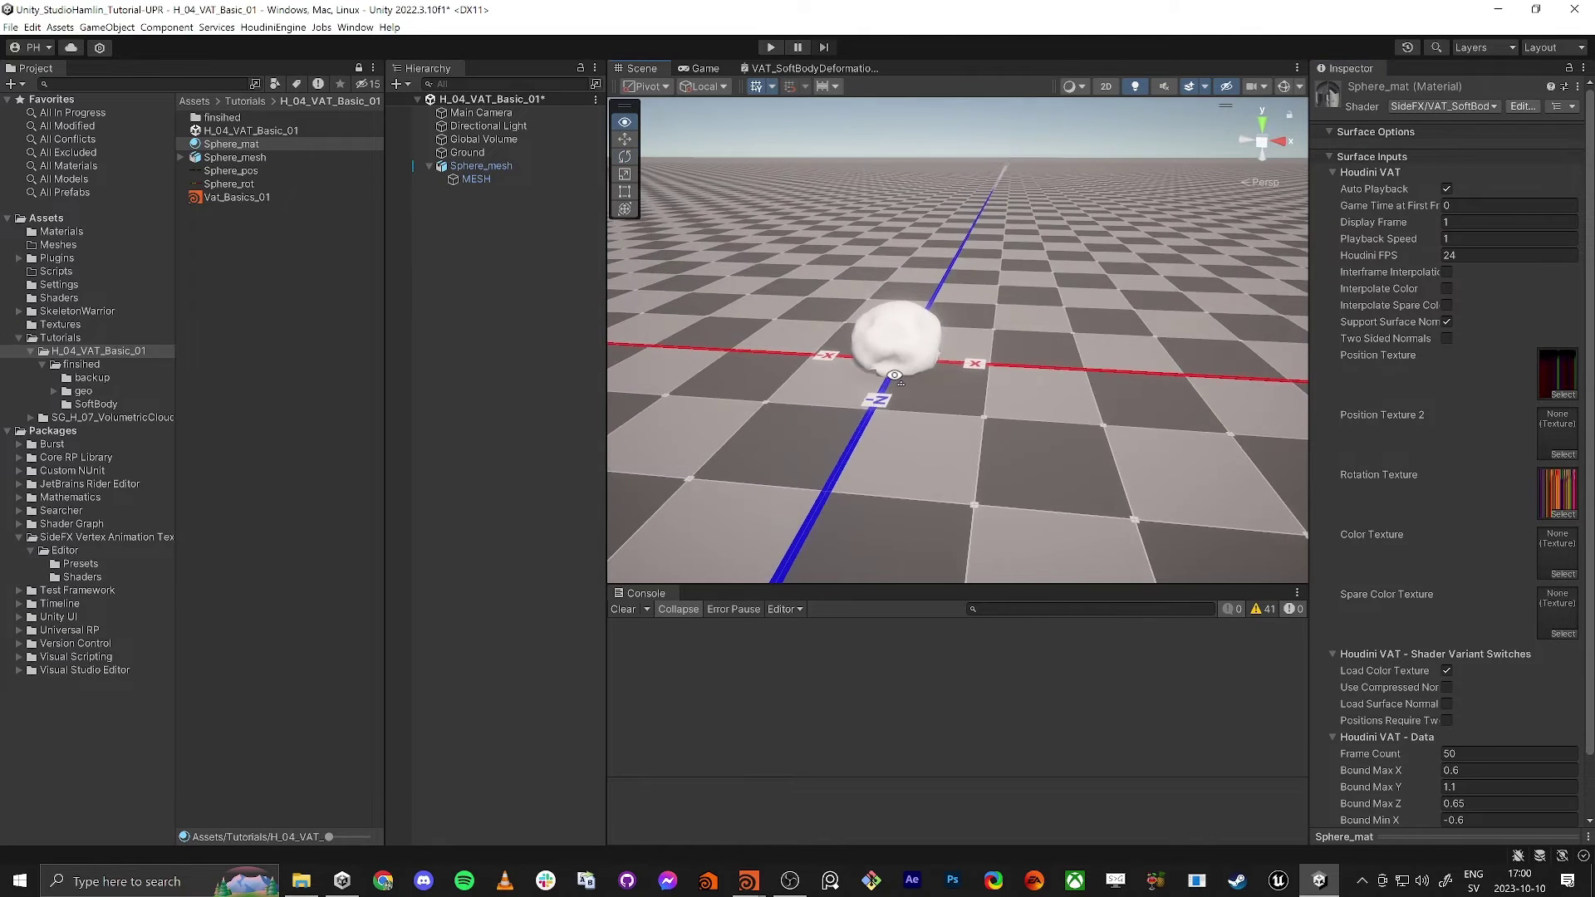
left_click_drag(894, 375, 923, 359, "alt")
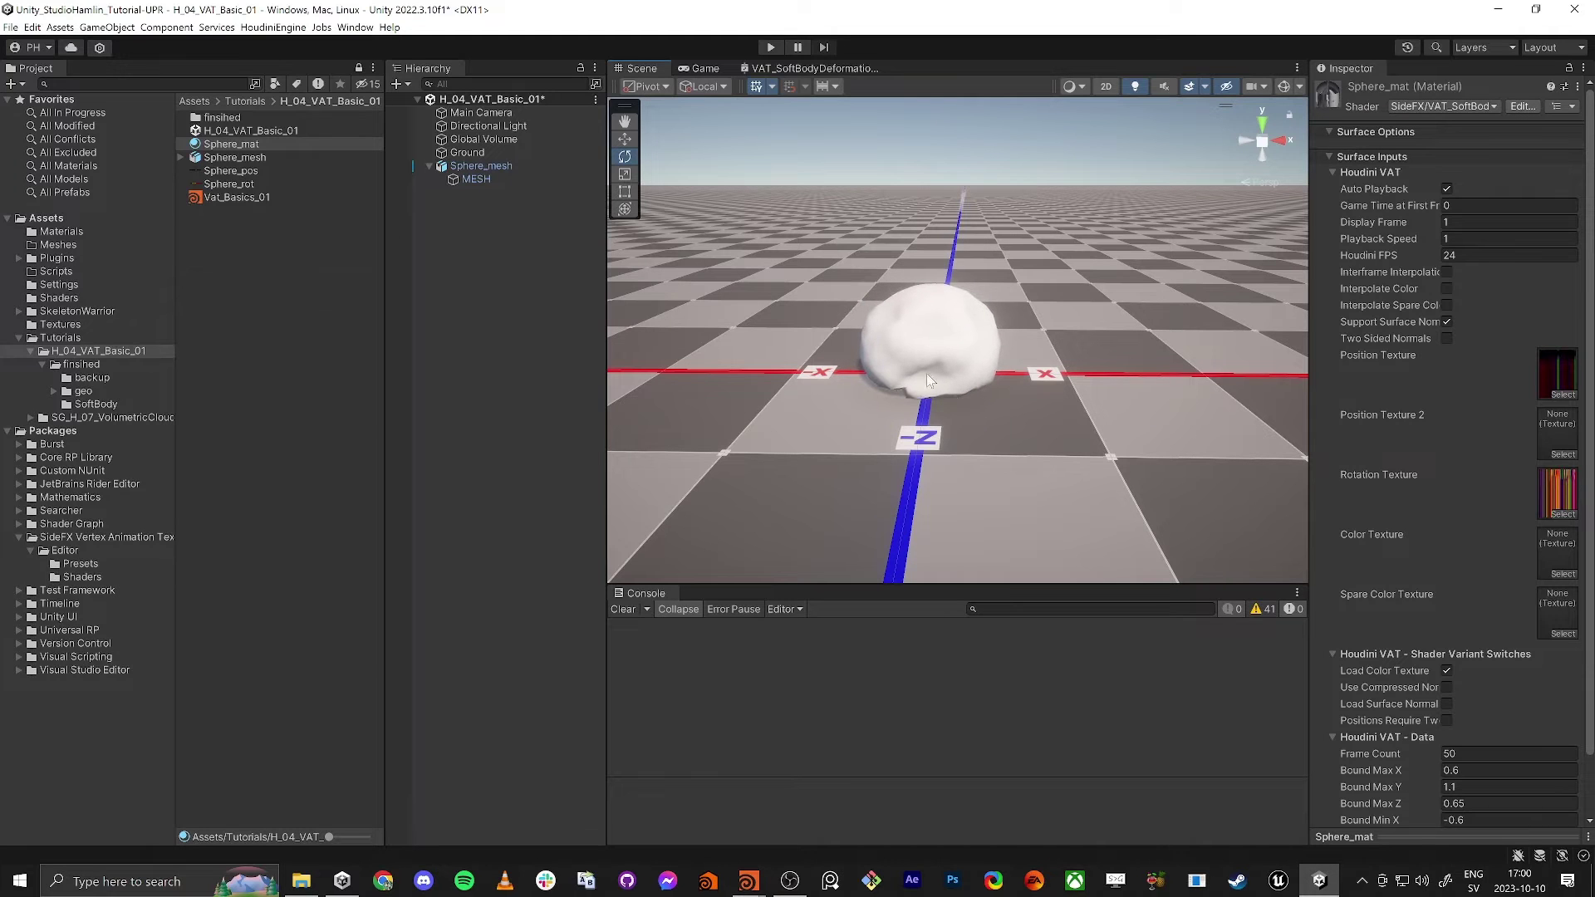
Switch to Houdini, go up to the geo1 network, and return the timeline to frame 1.
key("alt+Tab")
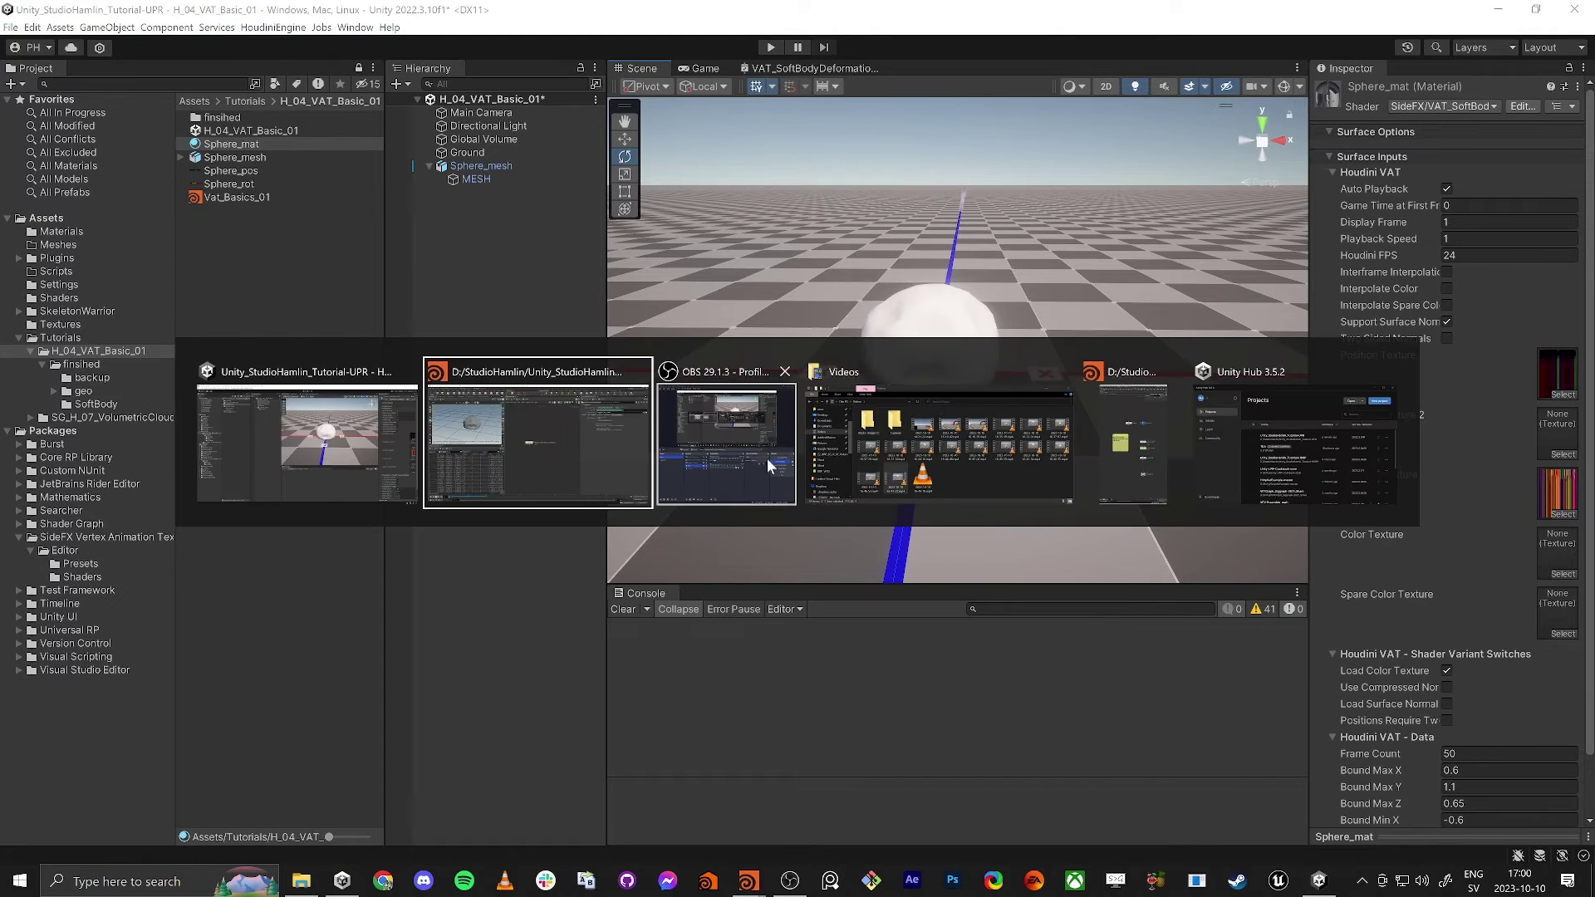
left_click(547, 431)
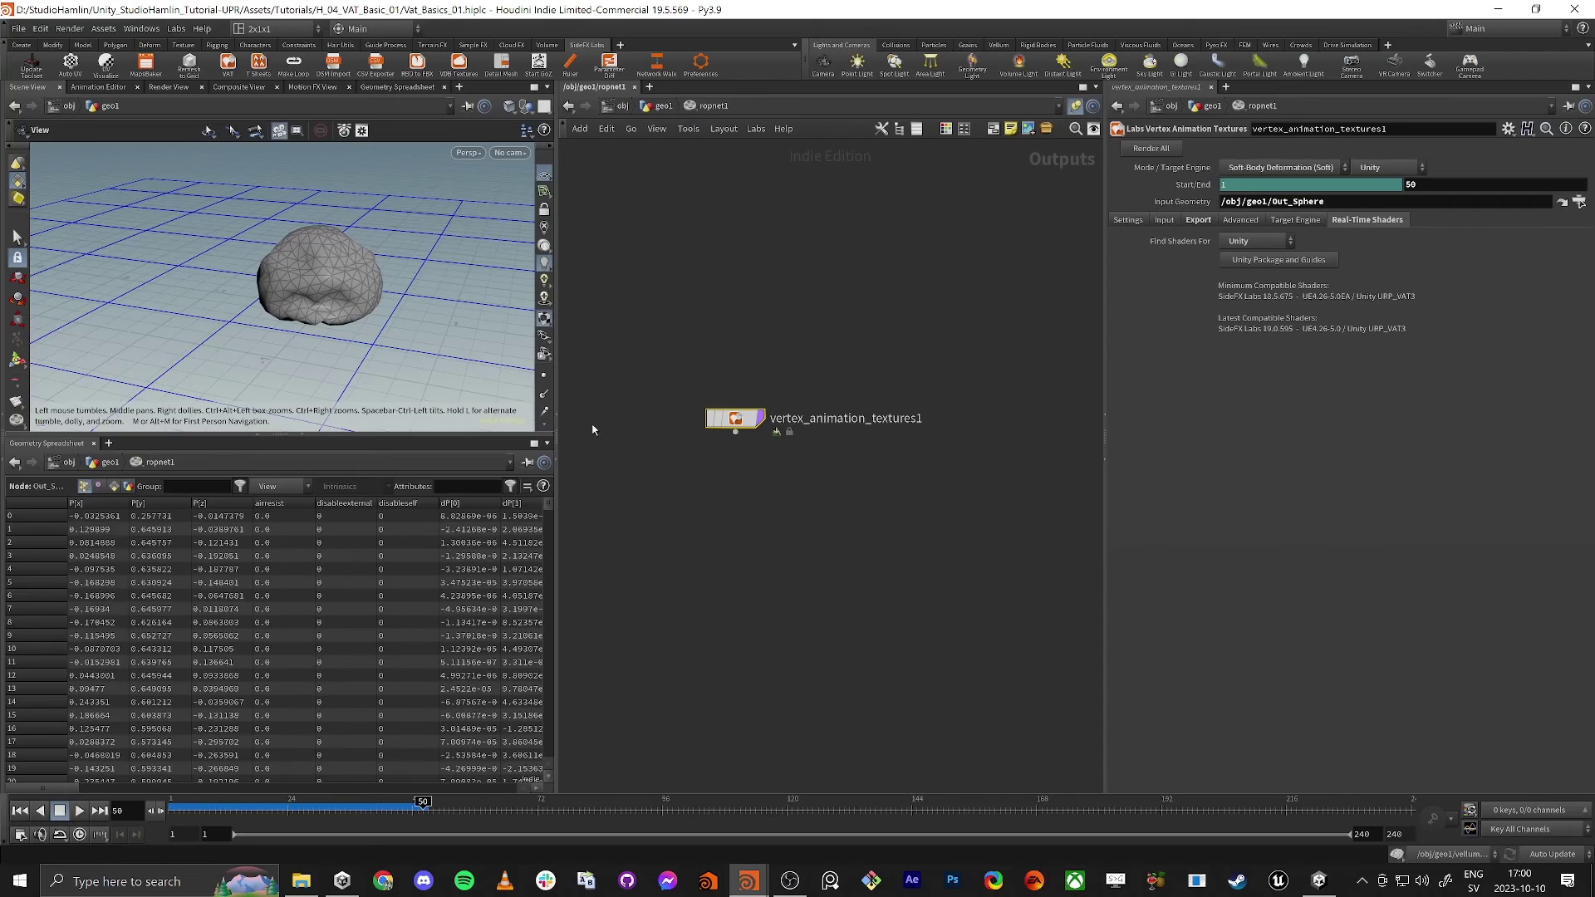
left_click(657, 106)
middle_click_drag(678, 488, 767, 491)
left_click_drag(394, 809, 108, 816)
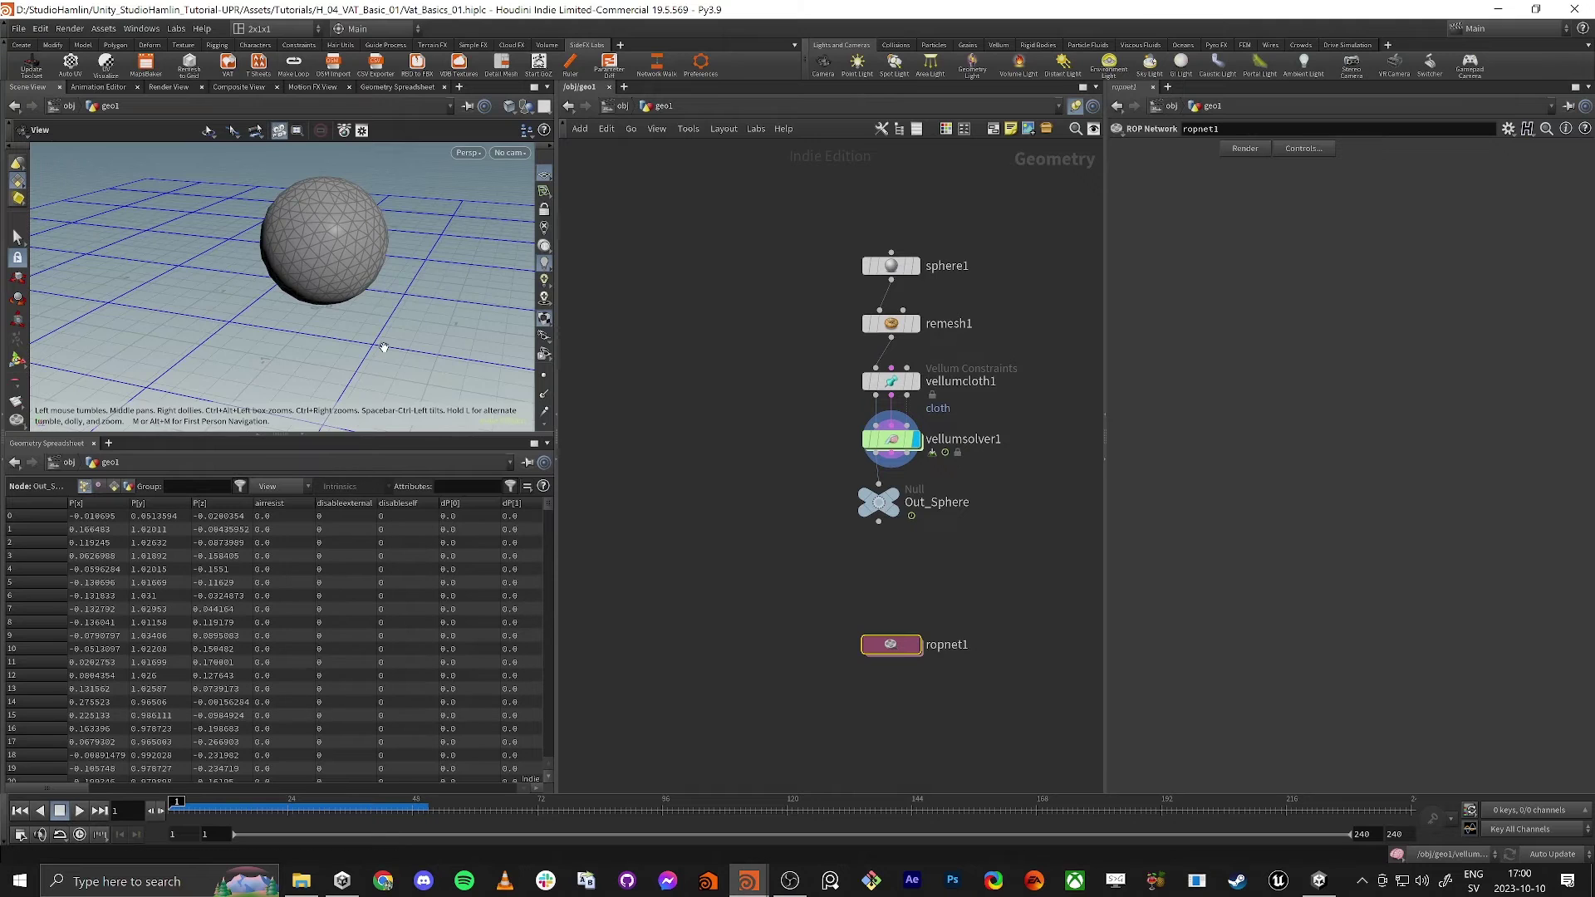
scroll(409, 310, "down", 5)
left_click_drag(466, 308, 299, 330)
Set the sphere1 node's radius to 1 on all three axes and its center Y to 2.
left_click(890, 265)
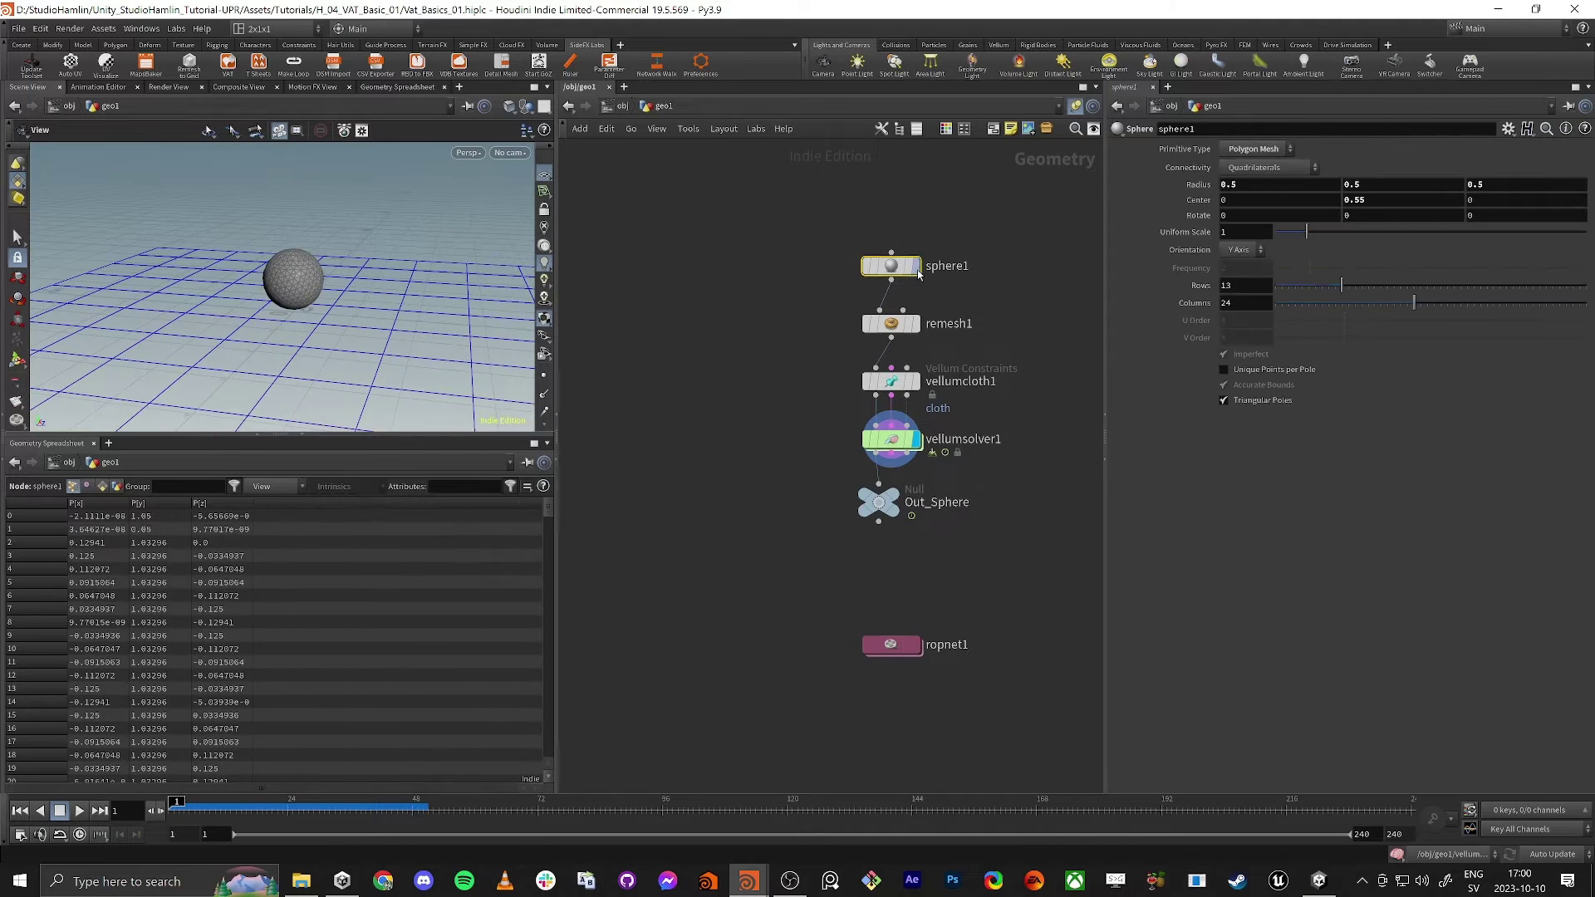
left_click_drag(890, 265, 890, 233)
left_click_drag(1237, 187, 977, 238)
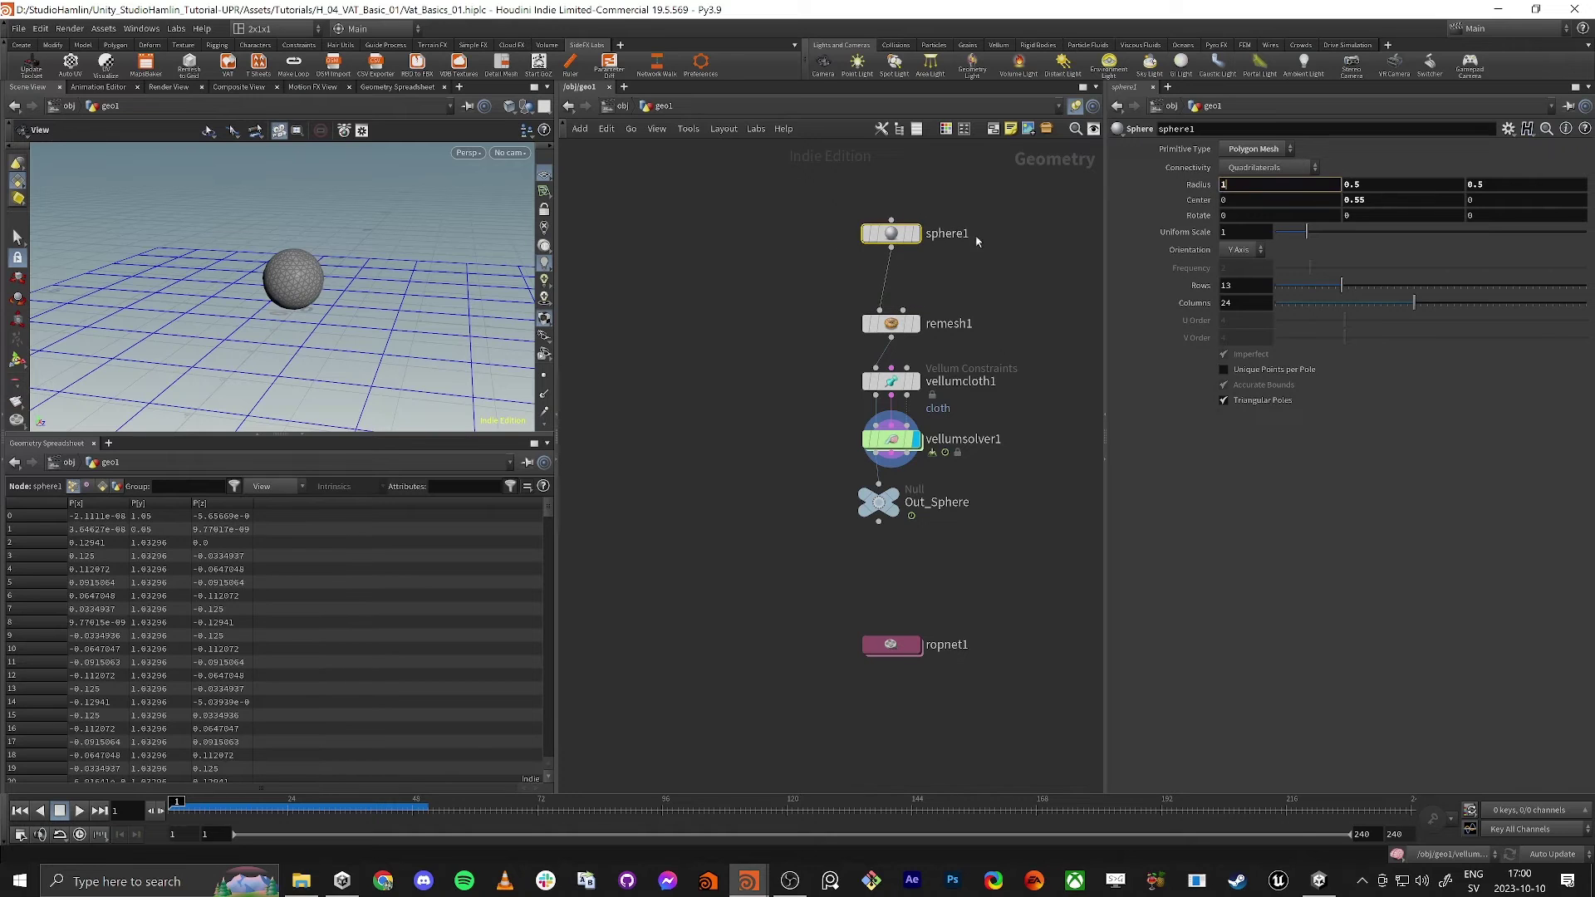
type("1")
key("Tab")
type("1")
key("Tab")
type("1")
key("Tab")
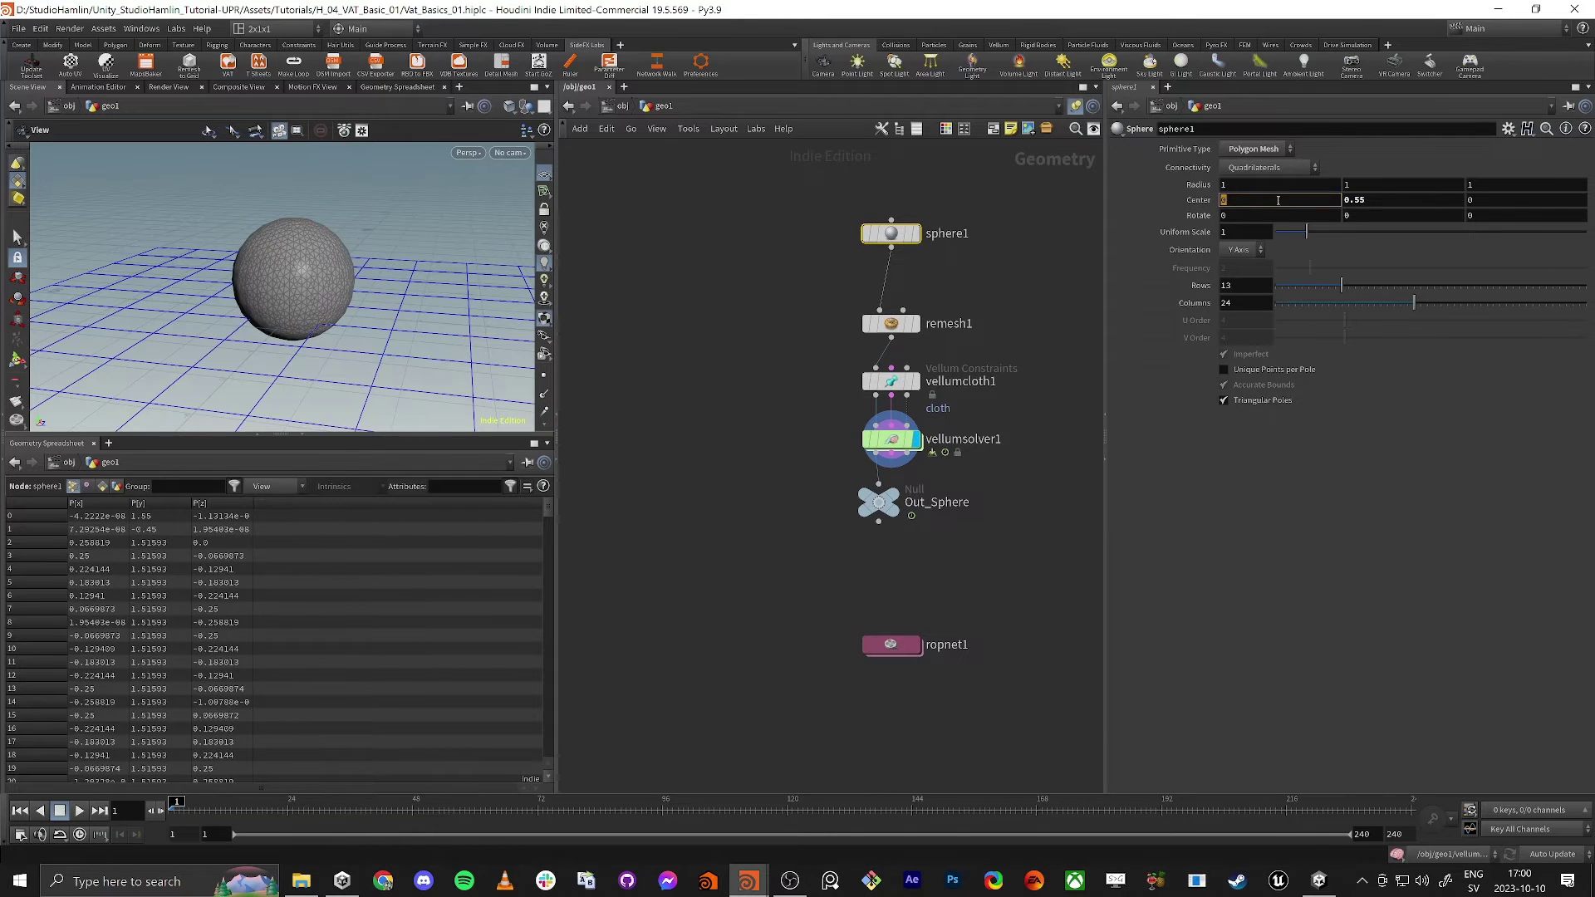
key("Tab")
type("2")
key("Tab")
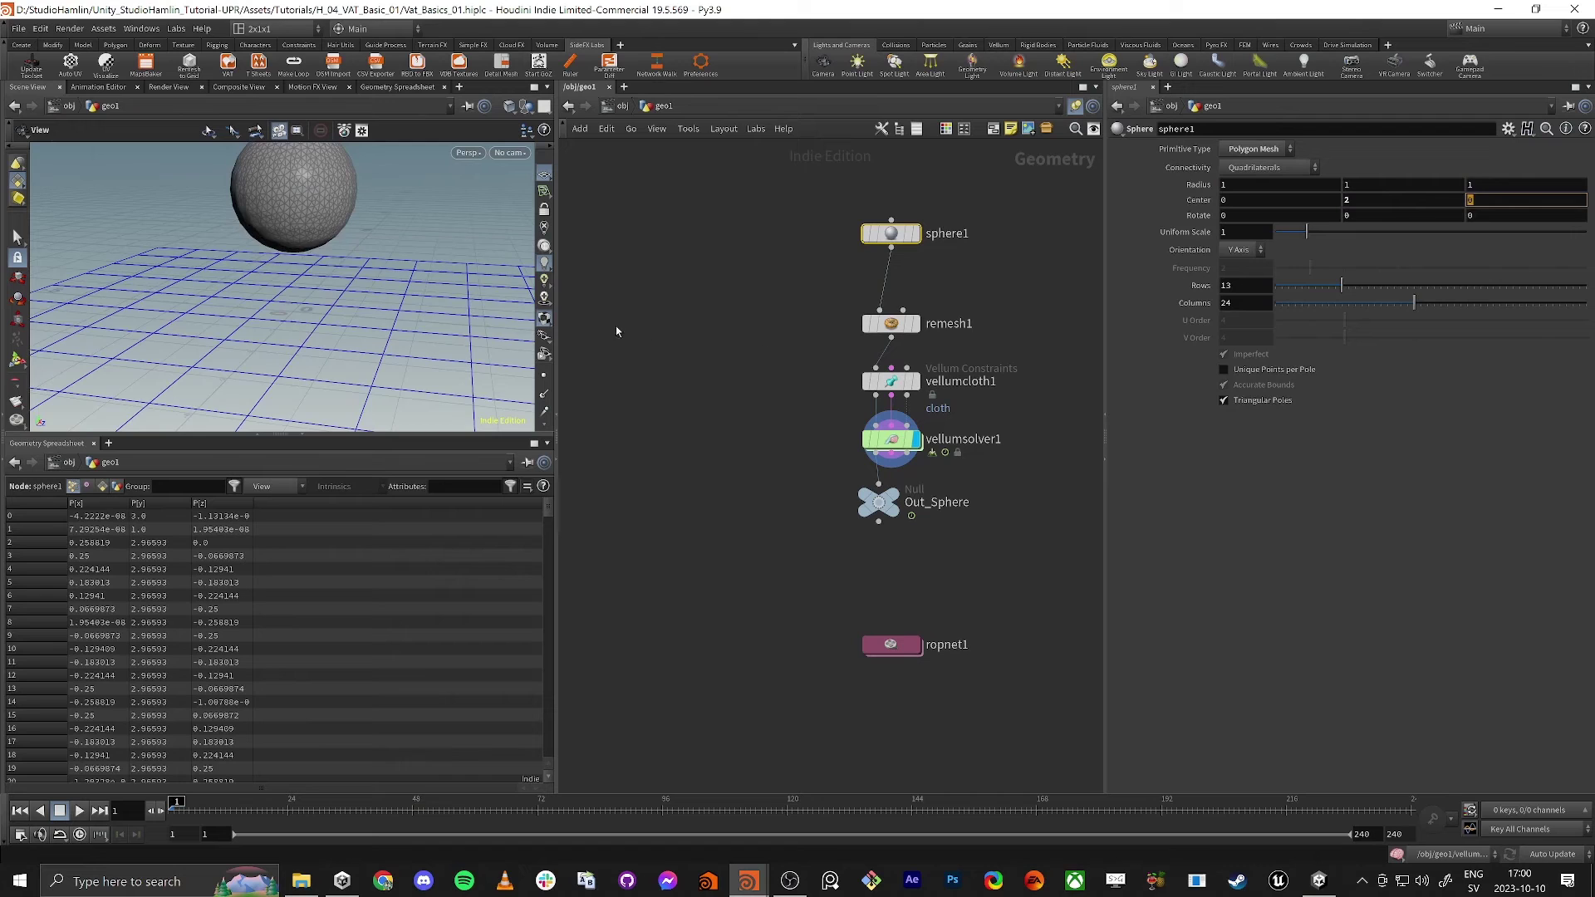
Play the Vellum simulation and scrub its opening frames to examine how the enlarged sphere falls.
scroll(309, 278, "down", 5)
left_click_drag(310, 278, 316, 255)
middle_click_drag(316, 255, 318, 290)
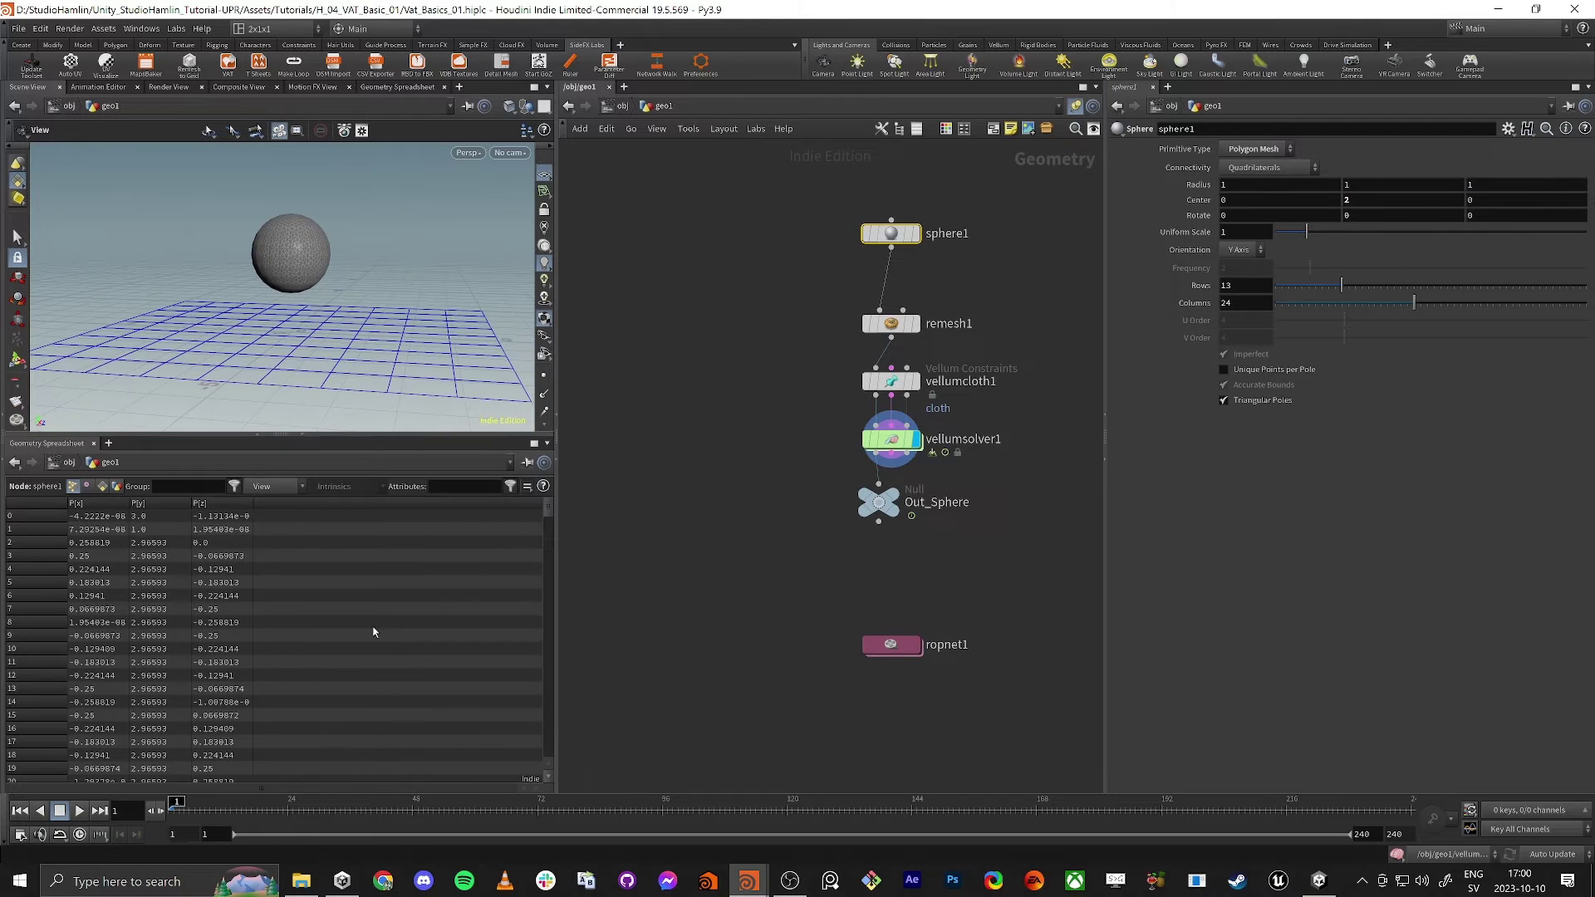
left_click(79, 814)
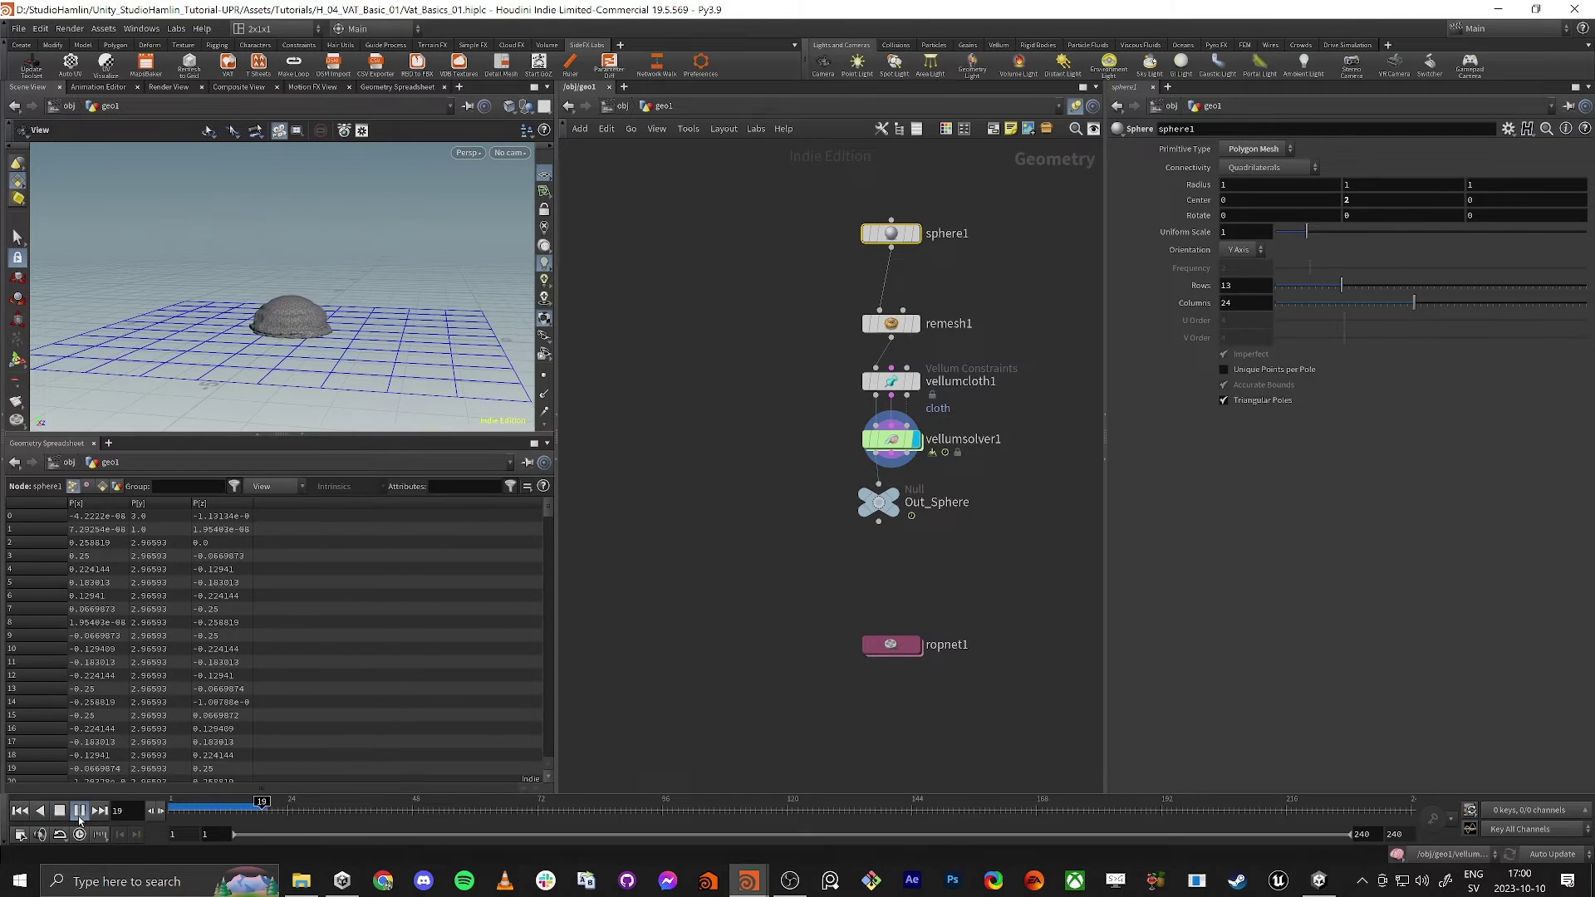
left_click(147, 799)
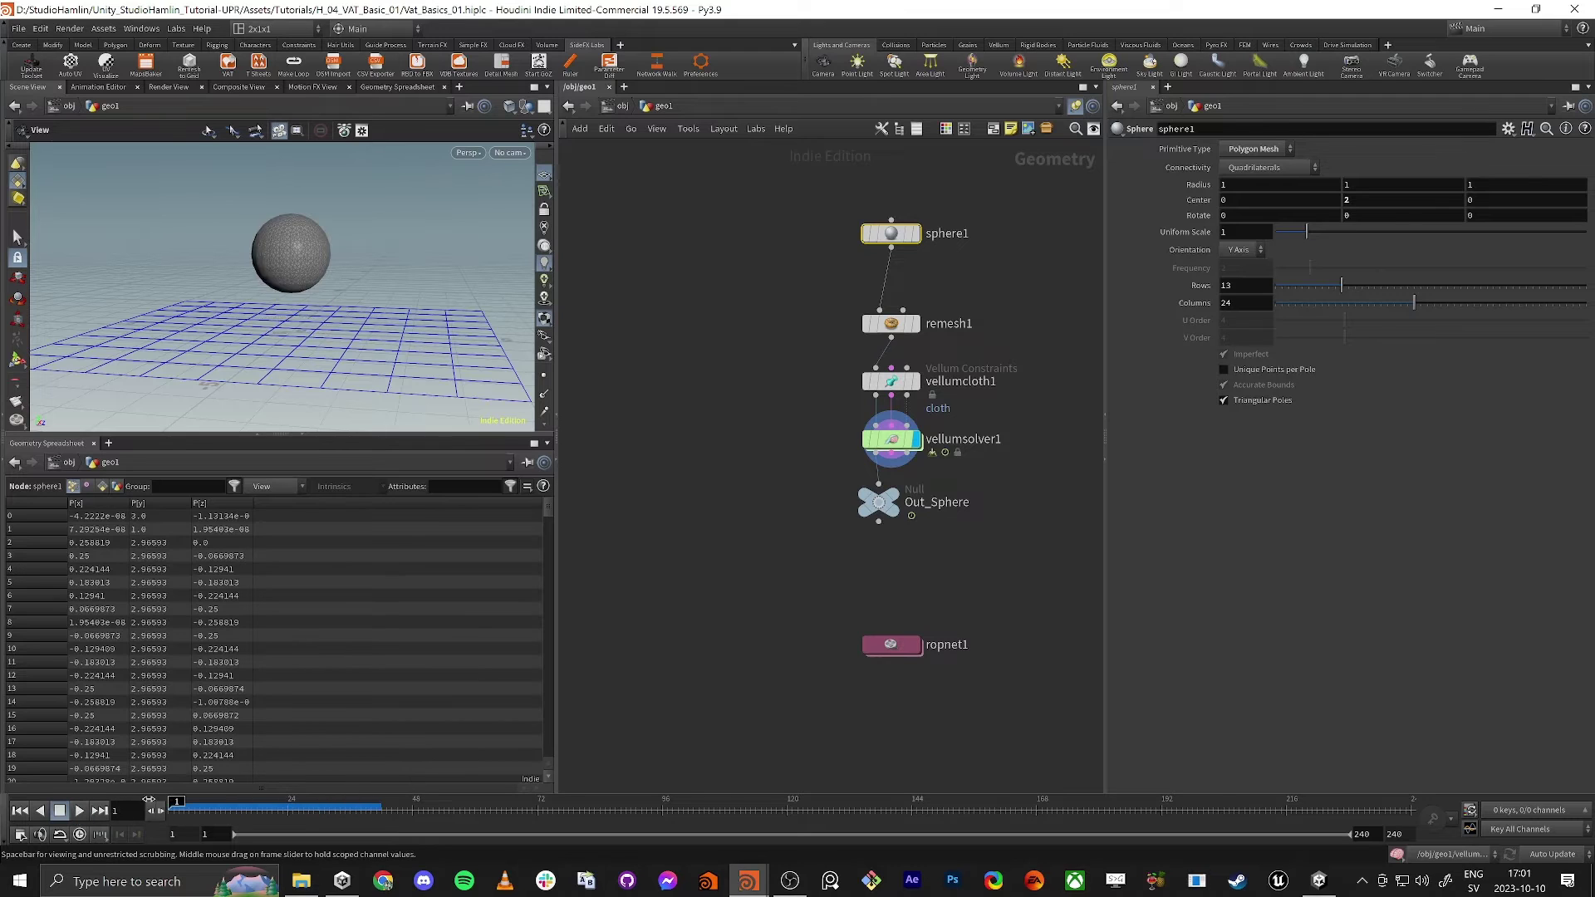
left_click_drag(148, 799, 202, 801)
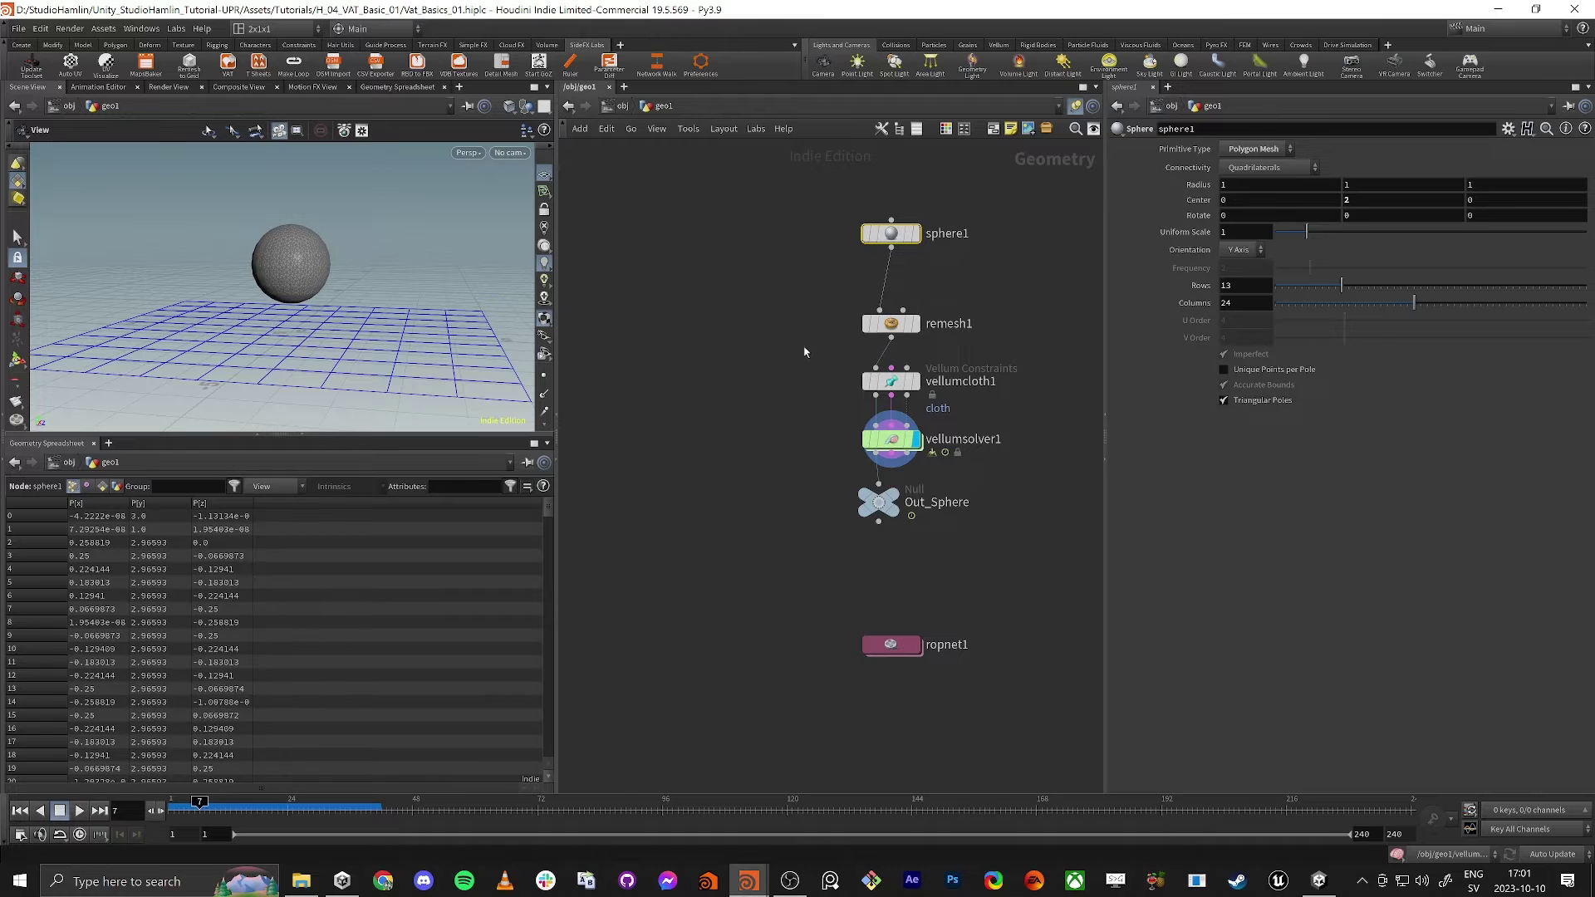
Set the remesh1 node's target size to 0.15 and re-simulate by scrubbing through the timeline.
left_click(893, 323)
left_click_drag(1235, 350, 1261, 349)
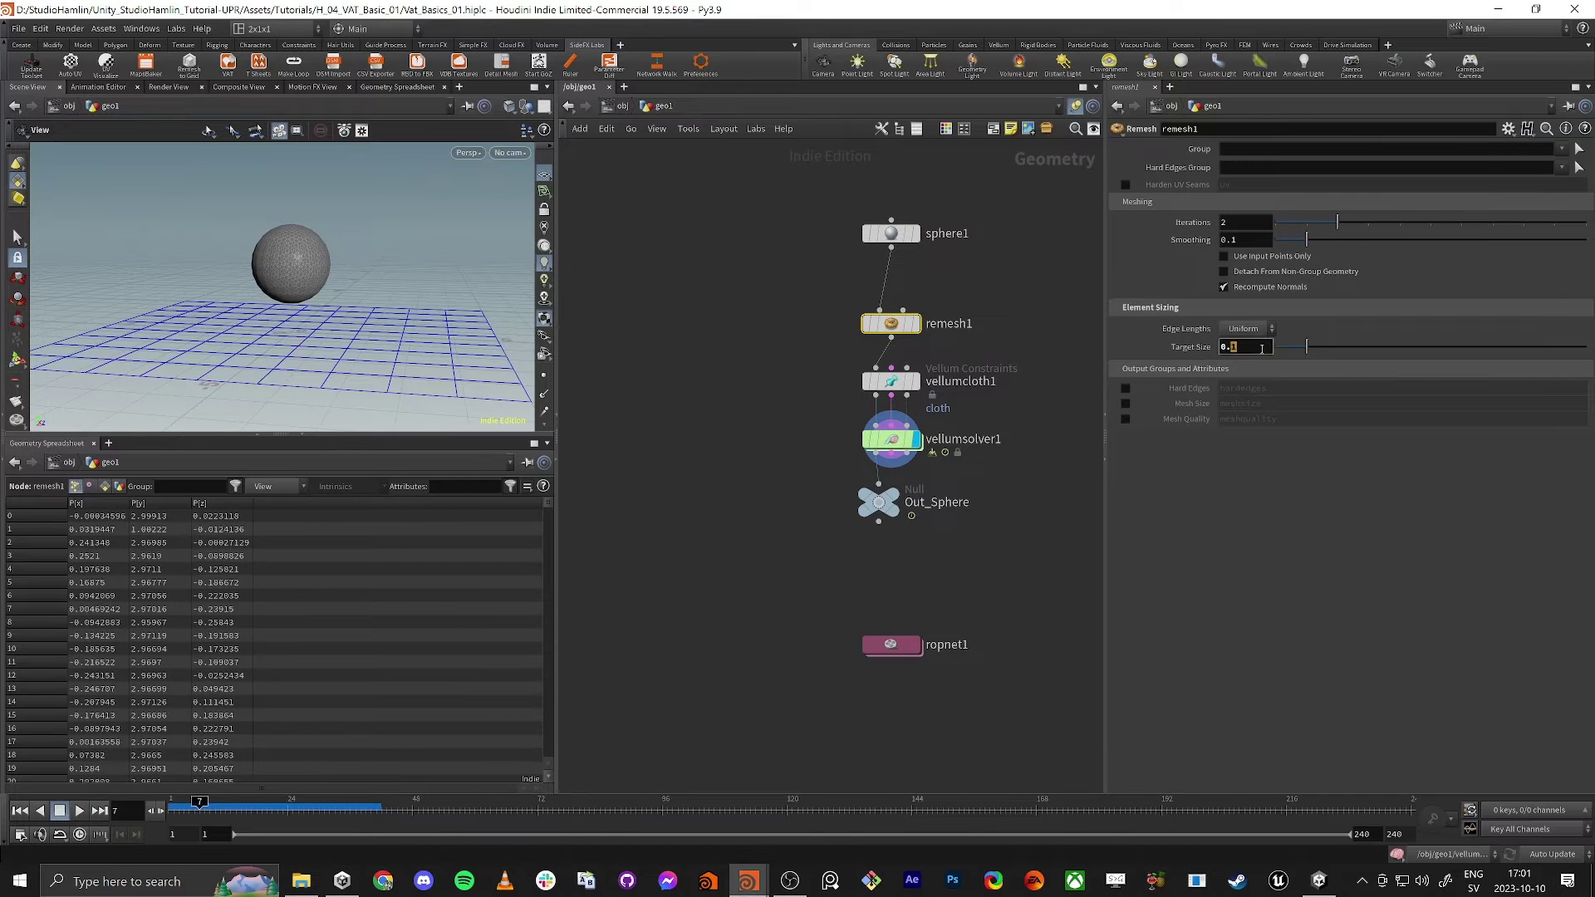
type("15")
key("Return")
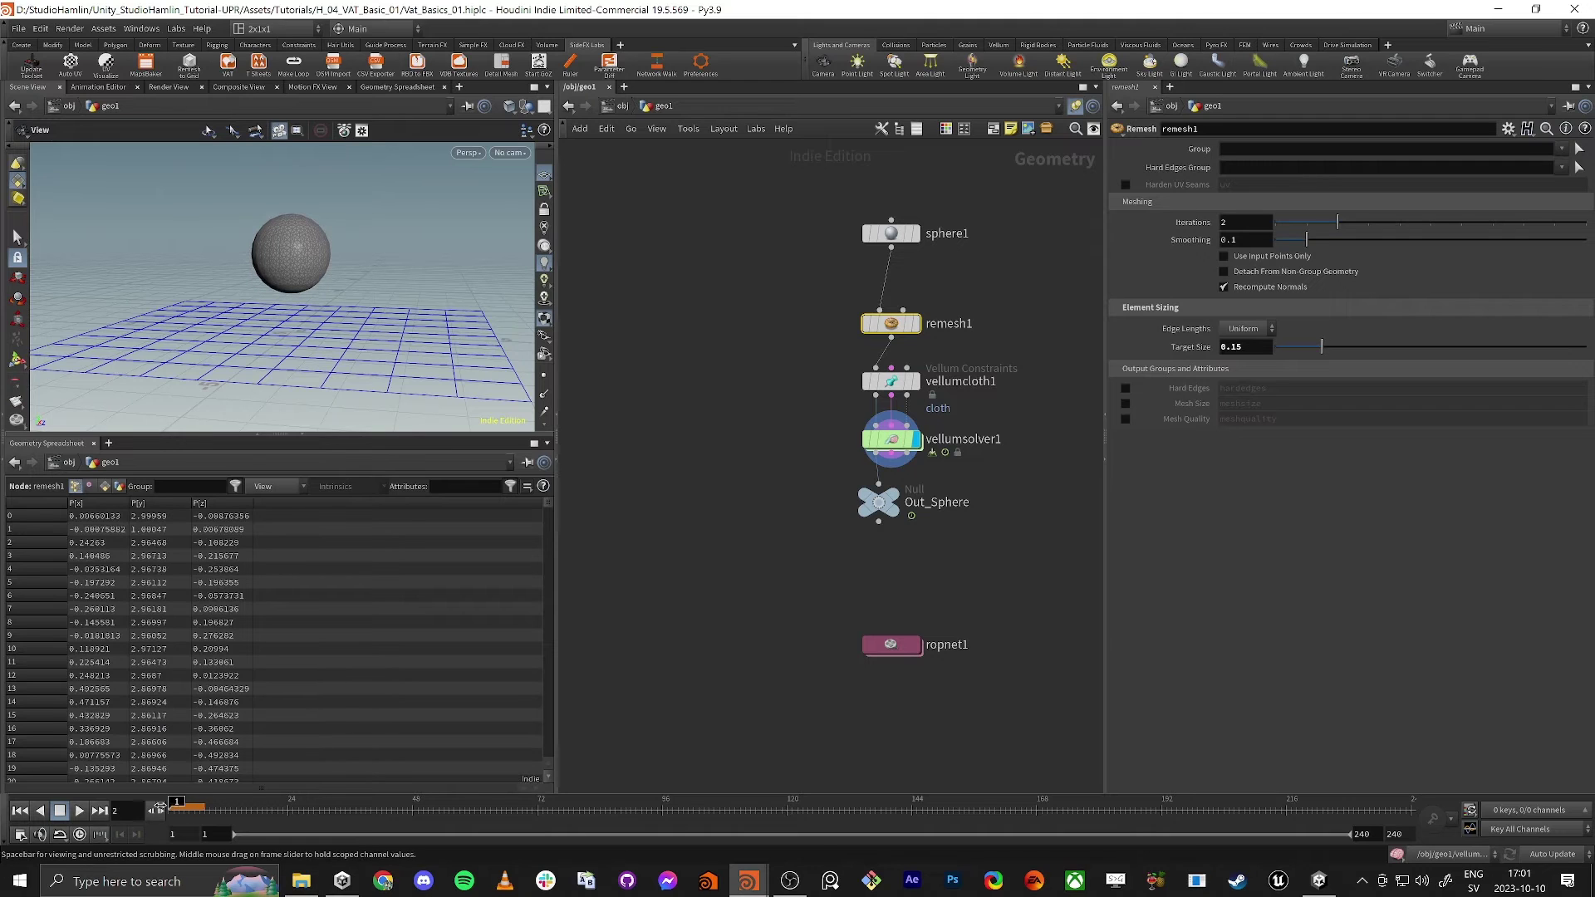
left_click_drag(333, 805, 514, 803)
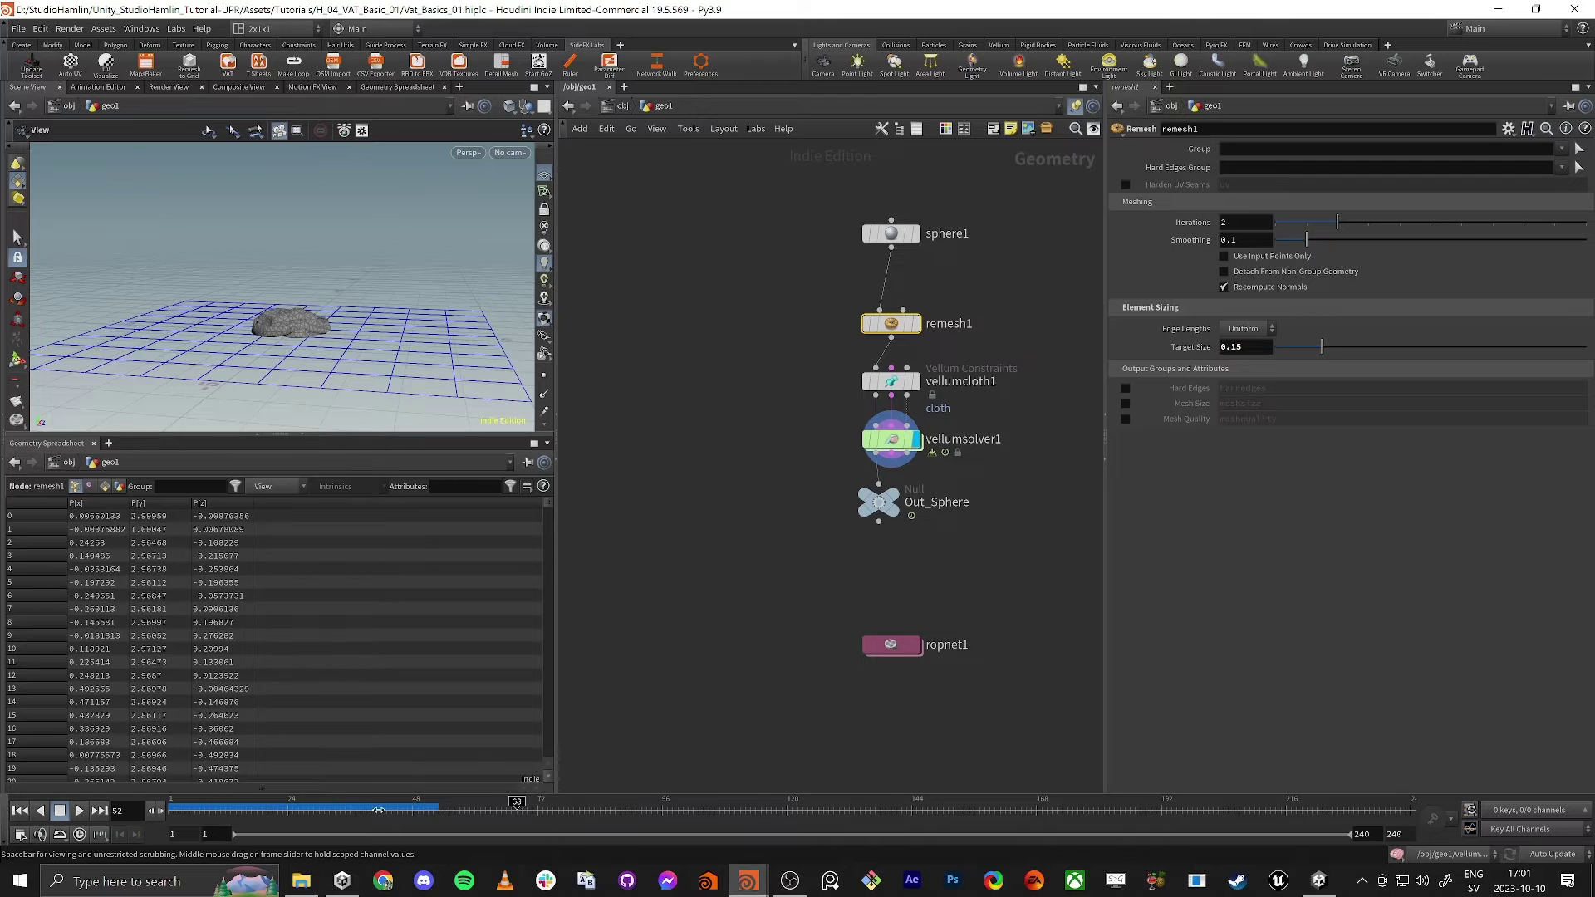
left_click_drag(378, 810, 288, 806)
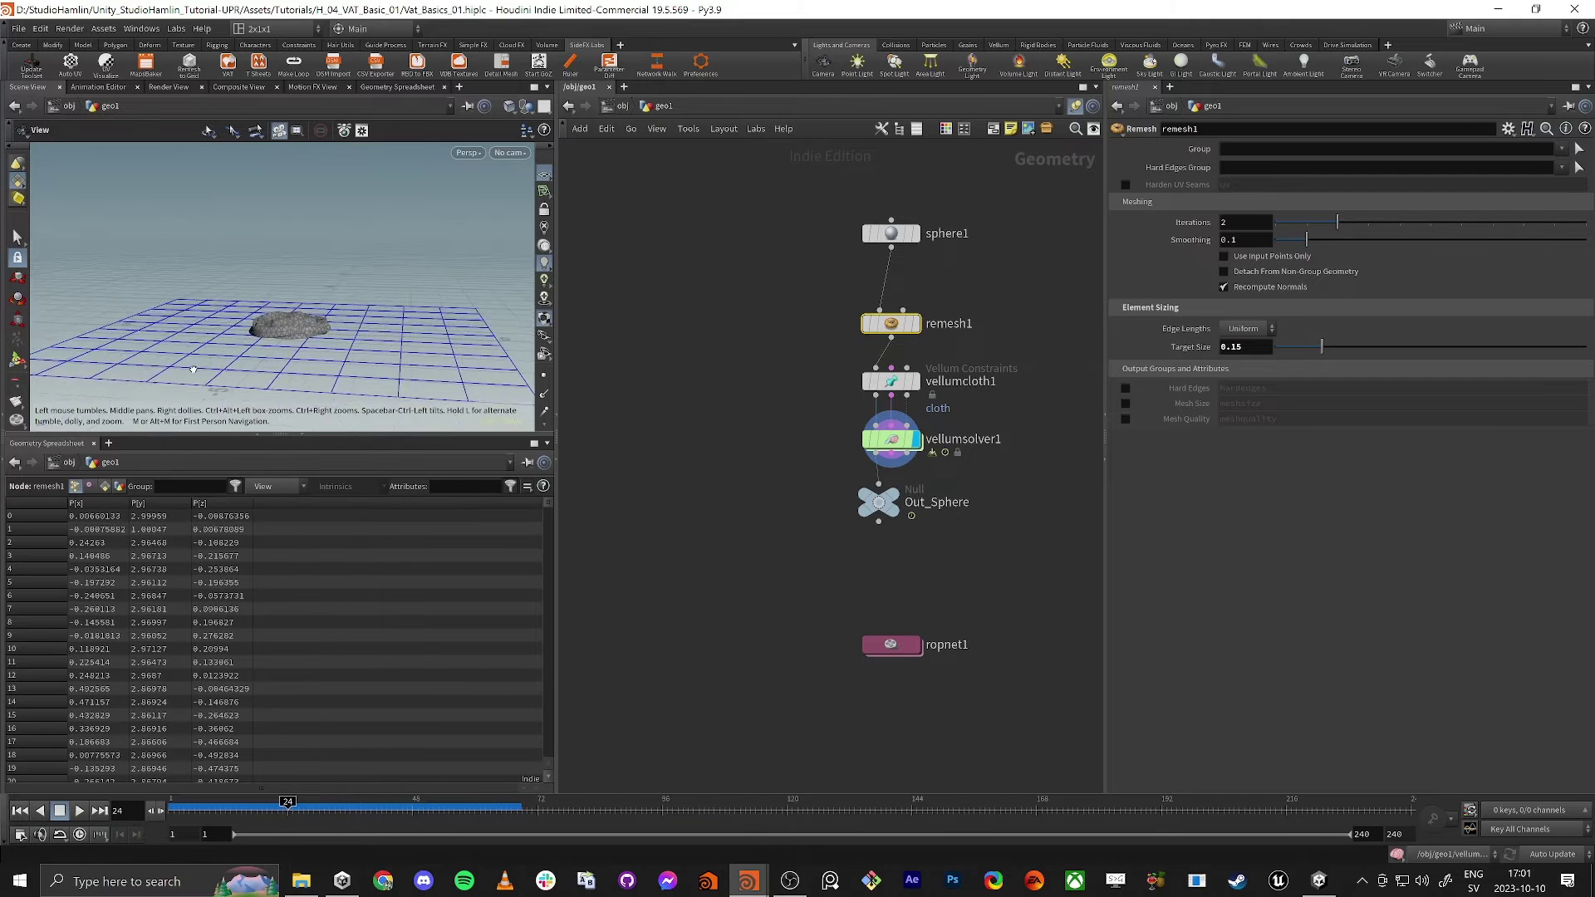
Switch the viewport display to Smooth Shaded and examine the collapsed sphere's surface up close.
left_click_drag(192, 369, 218, 401)
right_click_drag(217, 401, 391, 303)
left_click(509, 108)
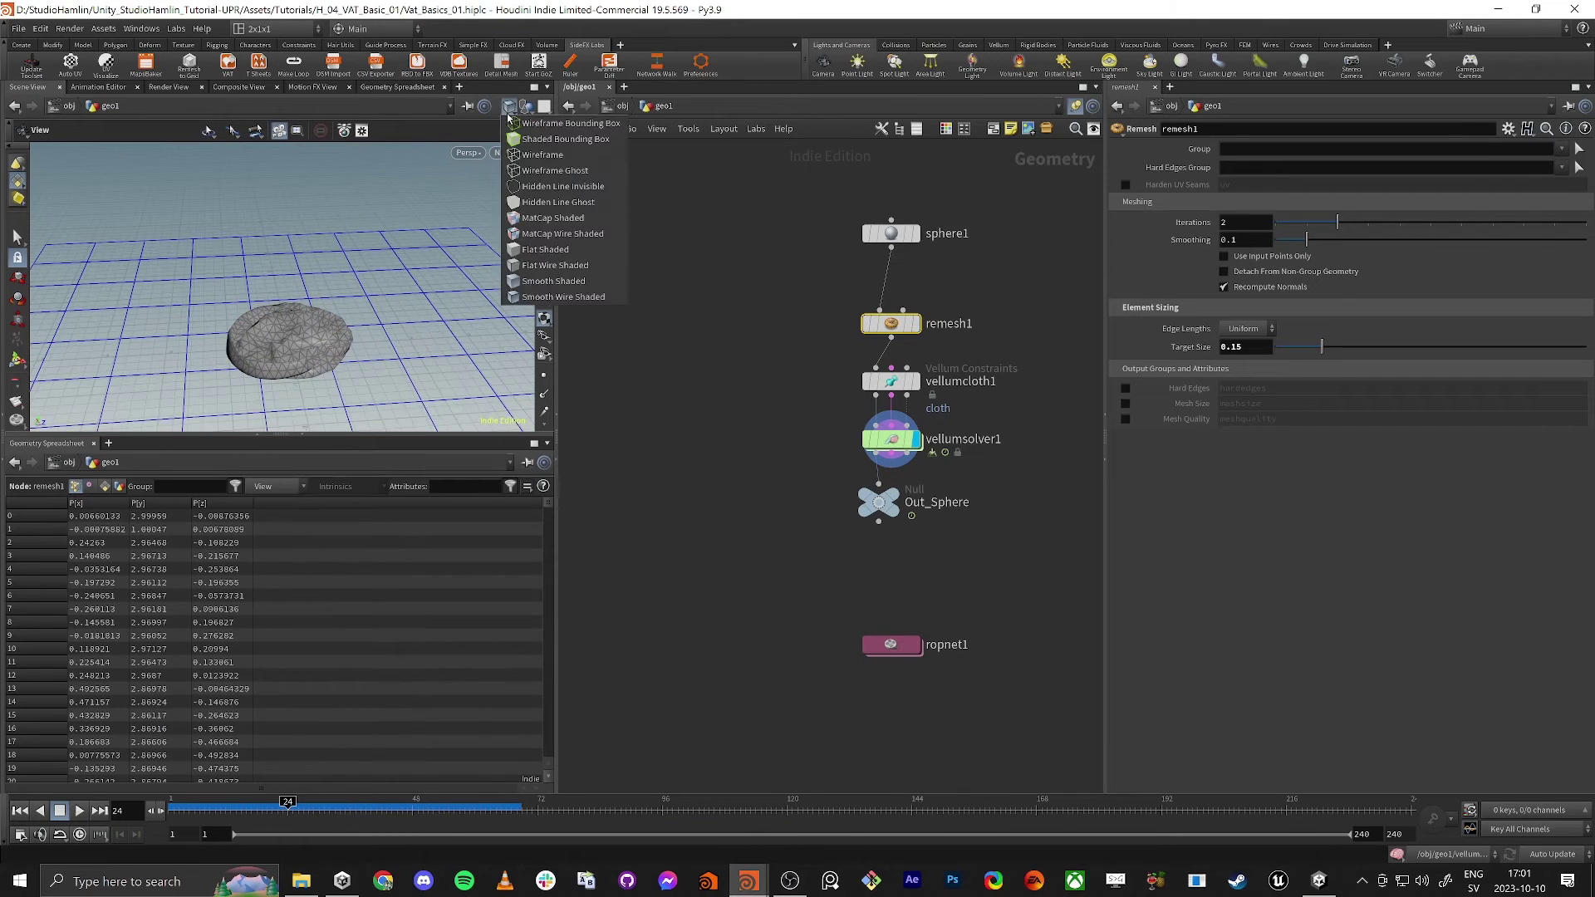
left_click(541, 280)
scroll(372, 330, "up", 3)
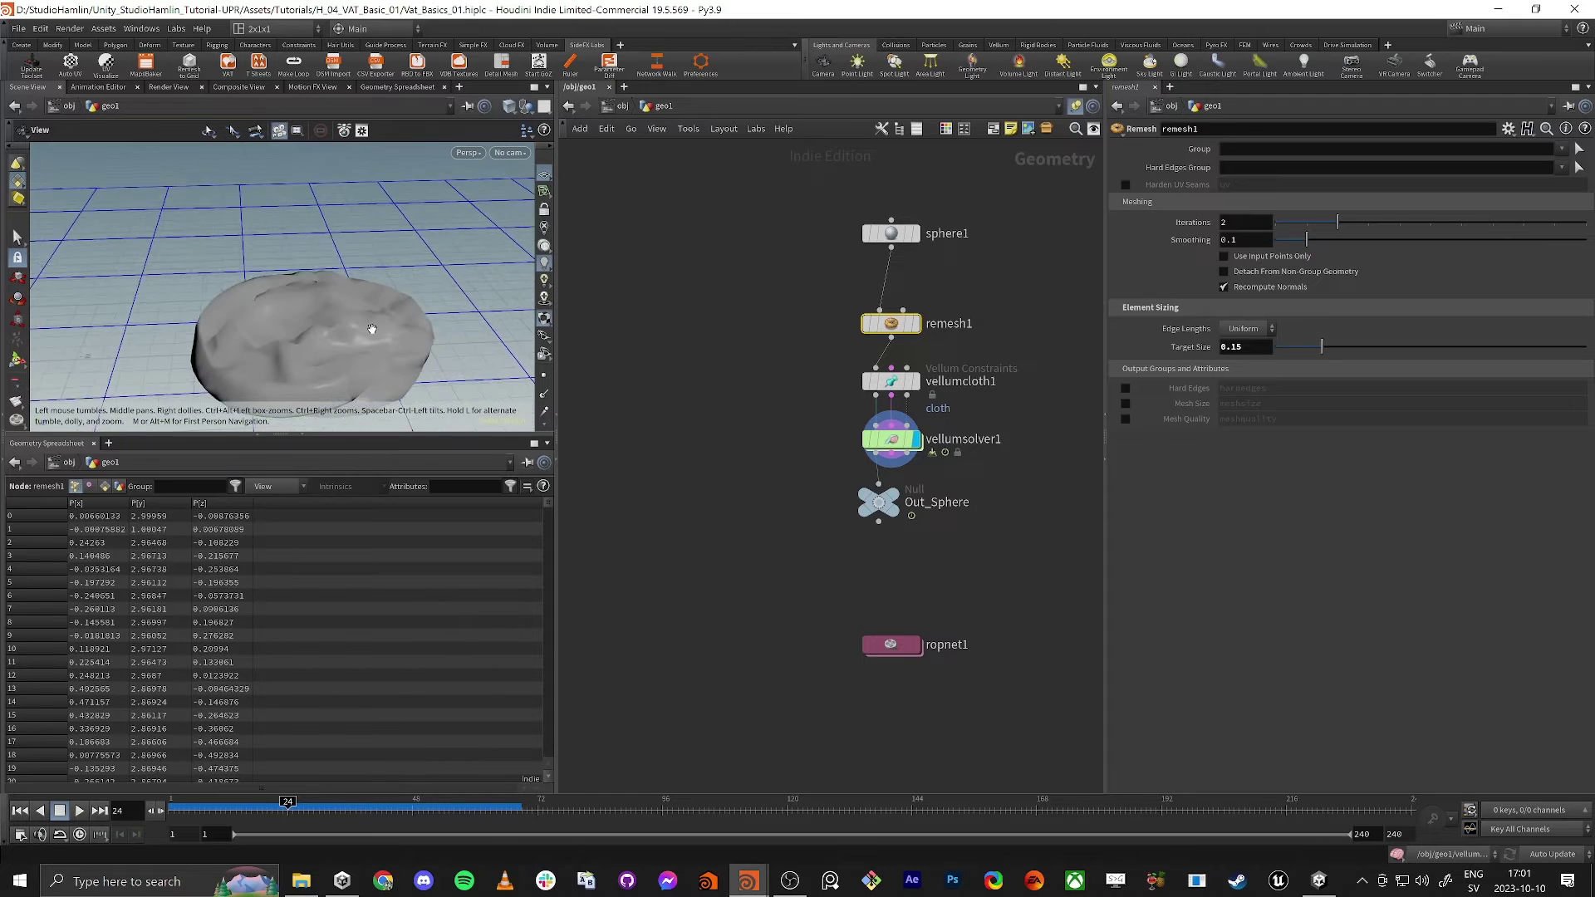
scroll(372, 330, "down", 6)
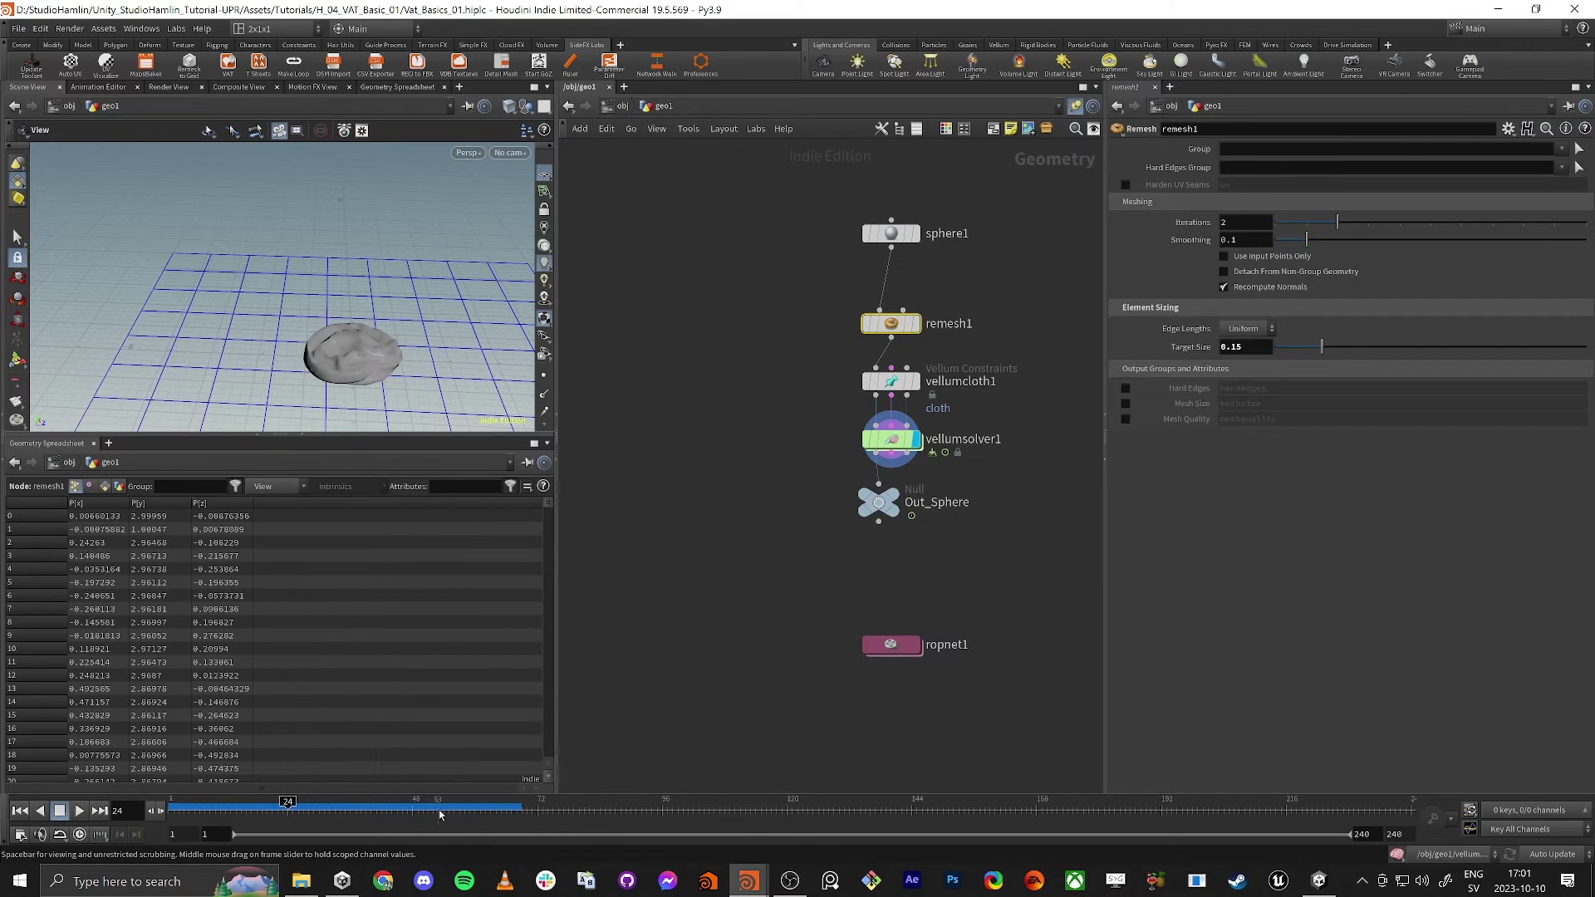
Return the timeline to frame 1 and render all outputs of vertex_animation_textures1 inside ropnet1.
left_click_drag(329, 809, 172, 804)
left_click(890, 645)
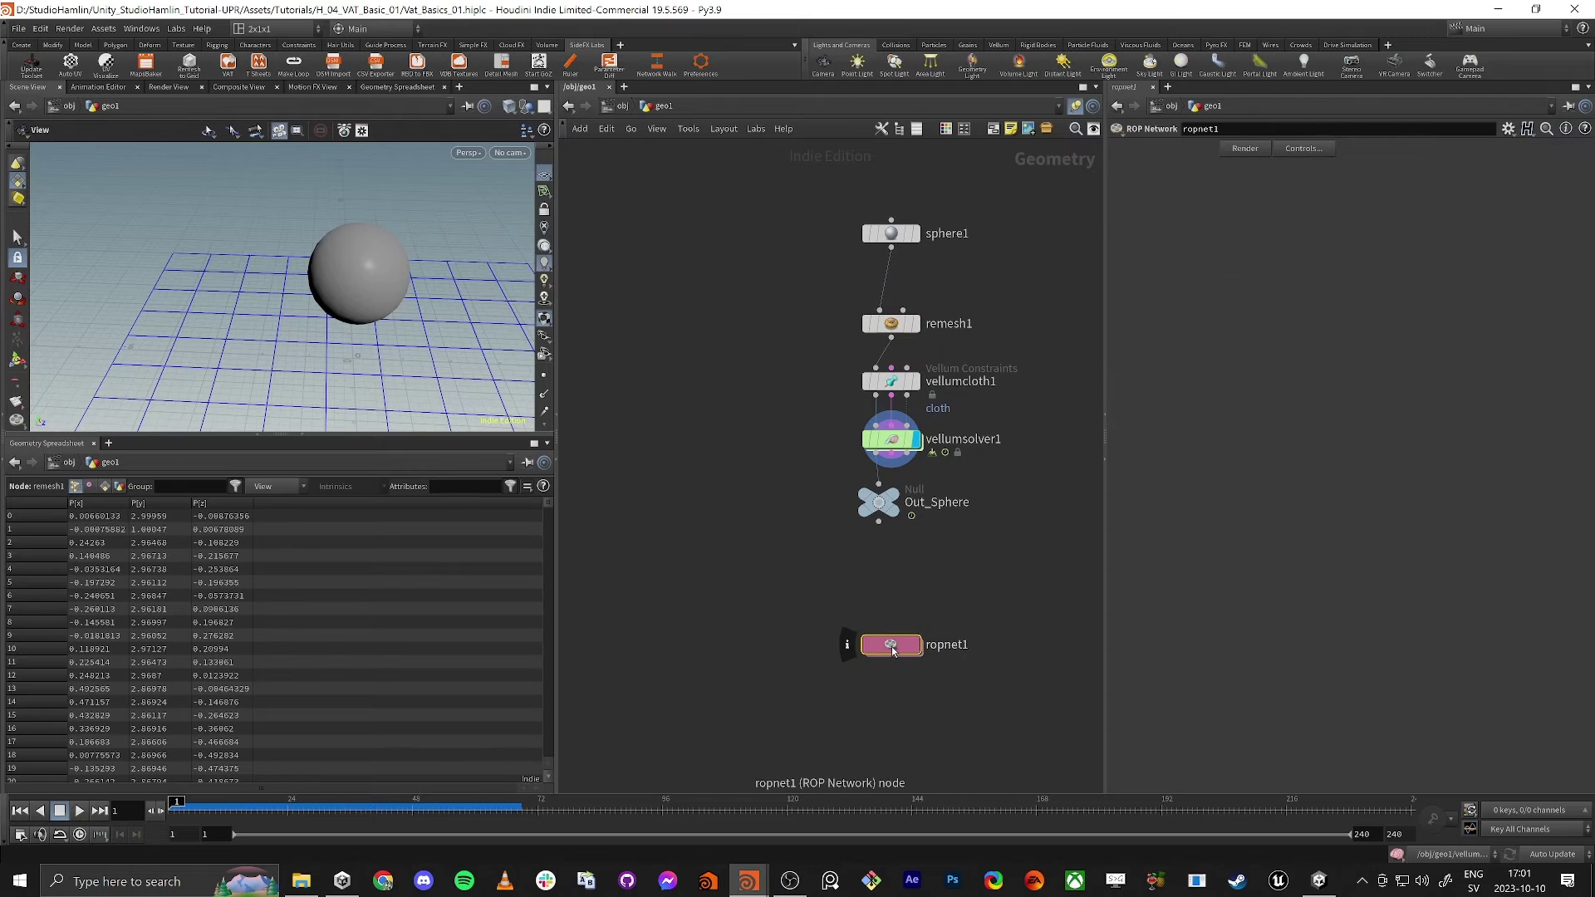
double_click(891, 645)
left_click_drag(692, 248, 856, 526)
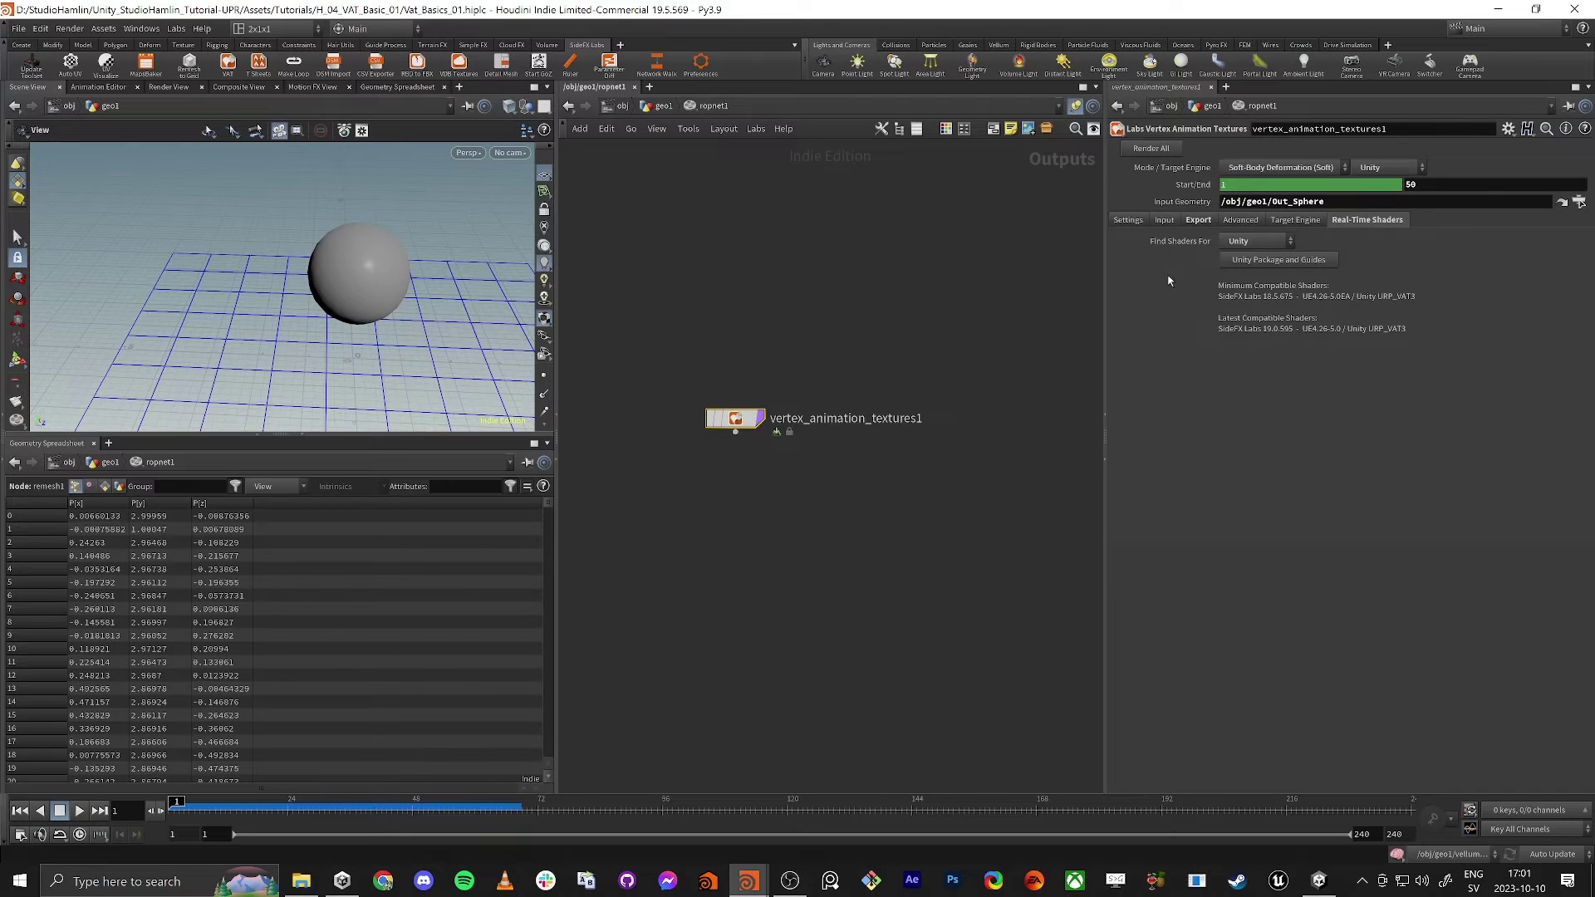
left_click(1157, 147)
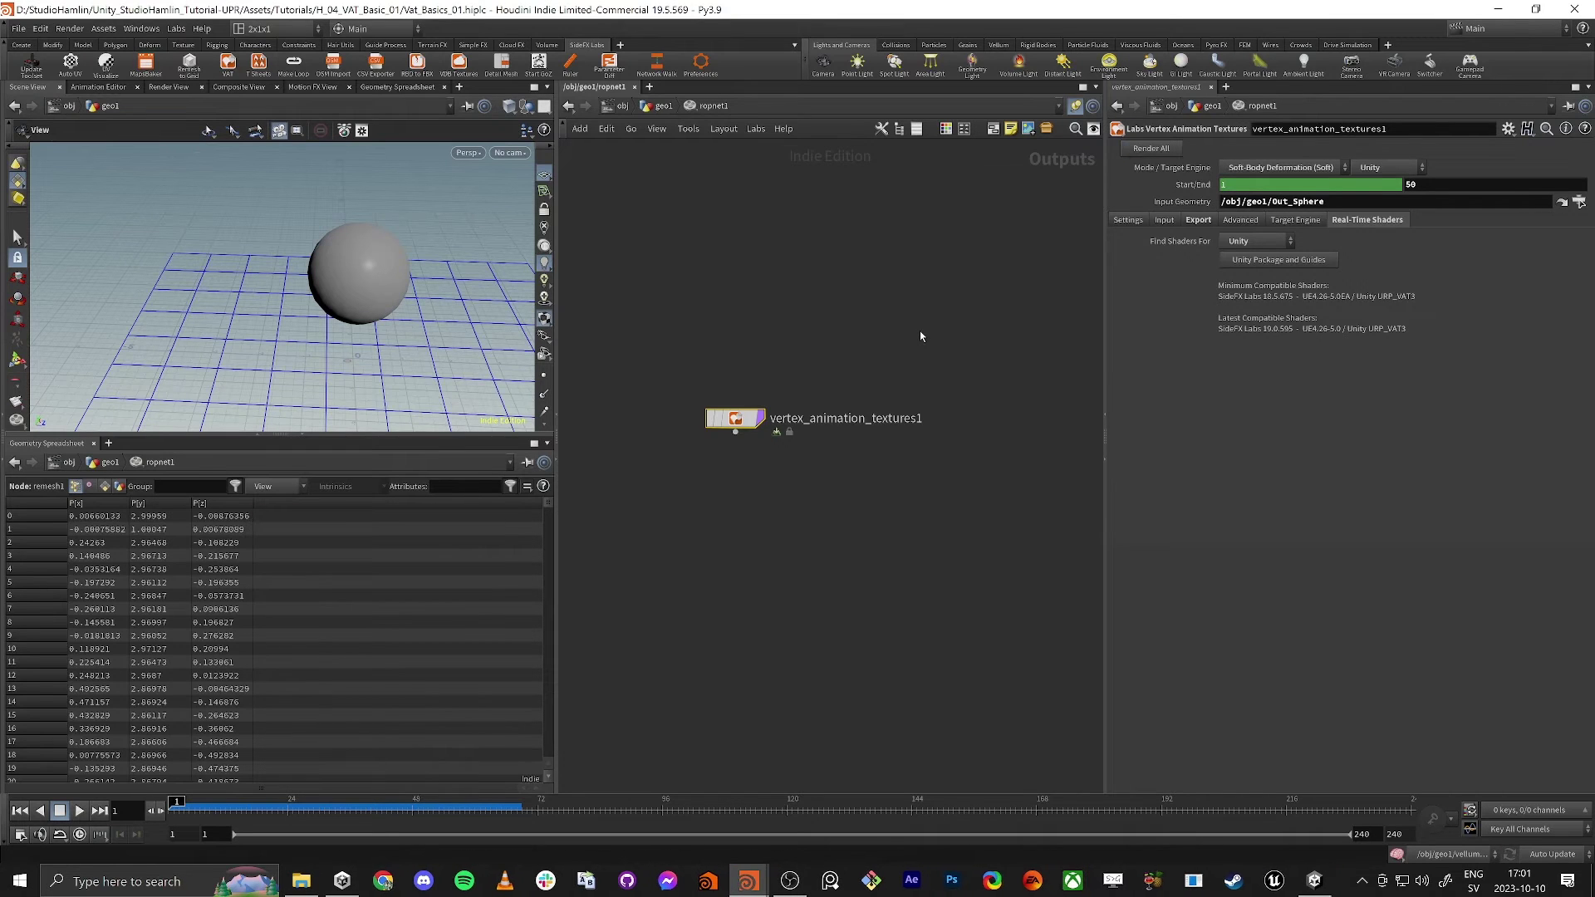
Switch to Unity and reassign Sphere_pos as Sphere_mat's Position Texture and Sphere_rot as its Rotation Texture.
key("alt+Tab")
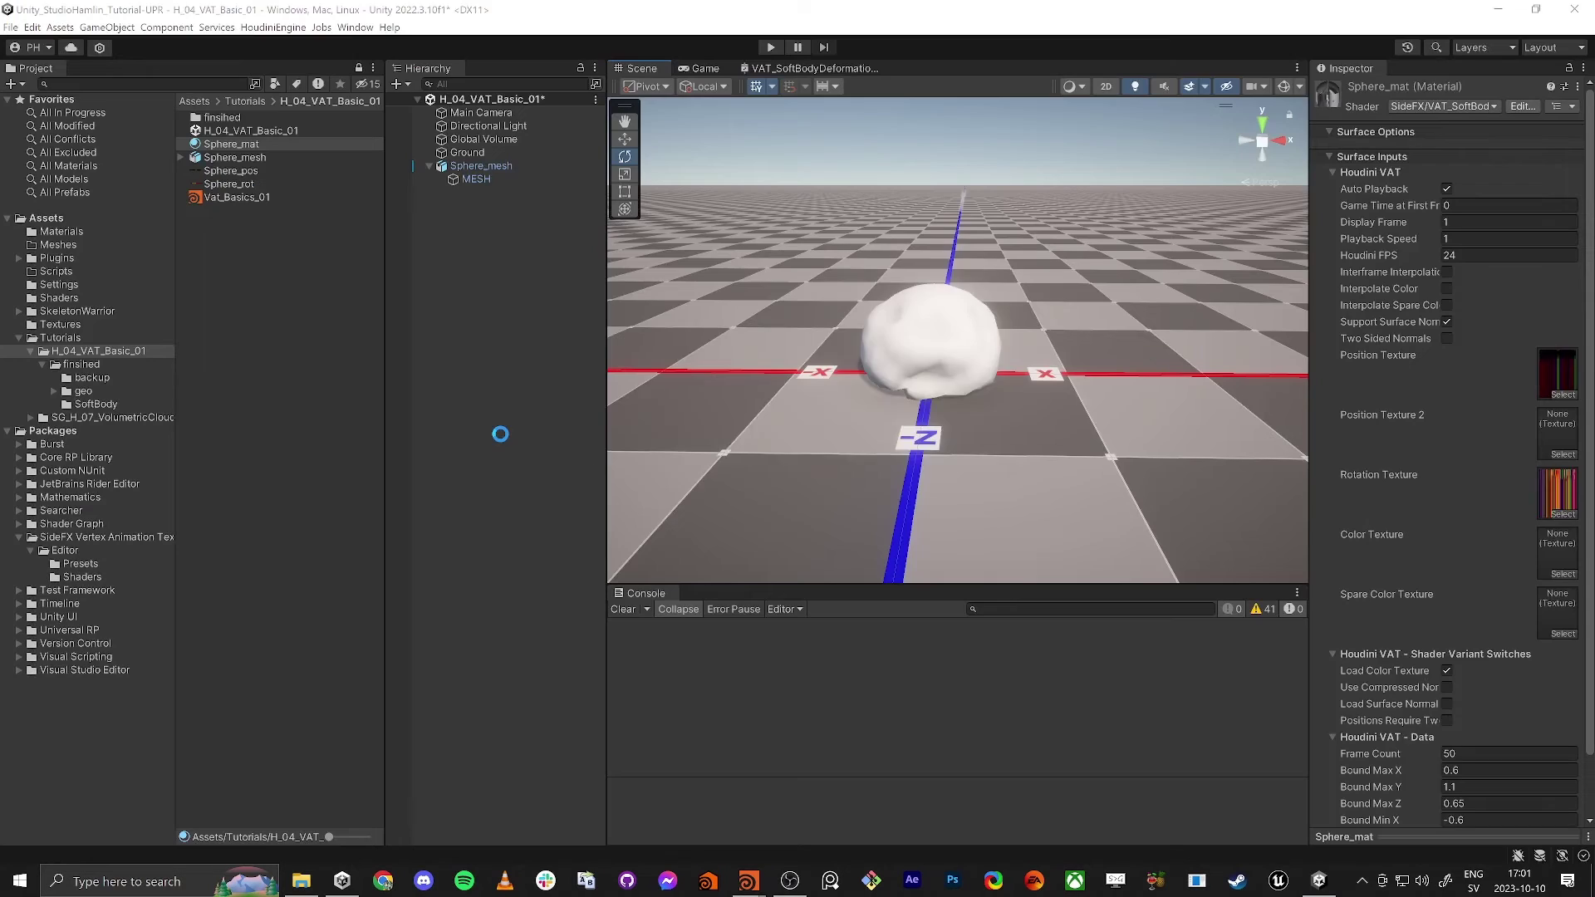
left_click(244, 186)
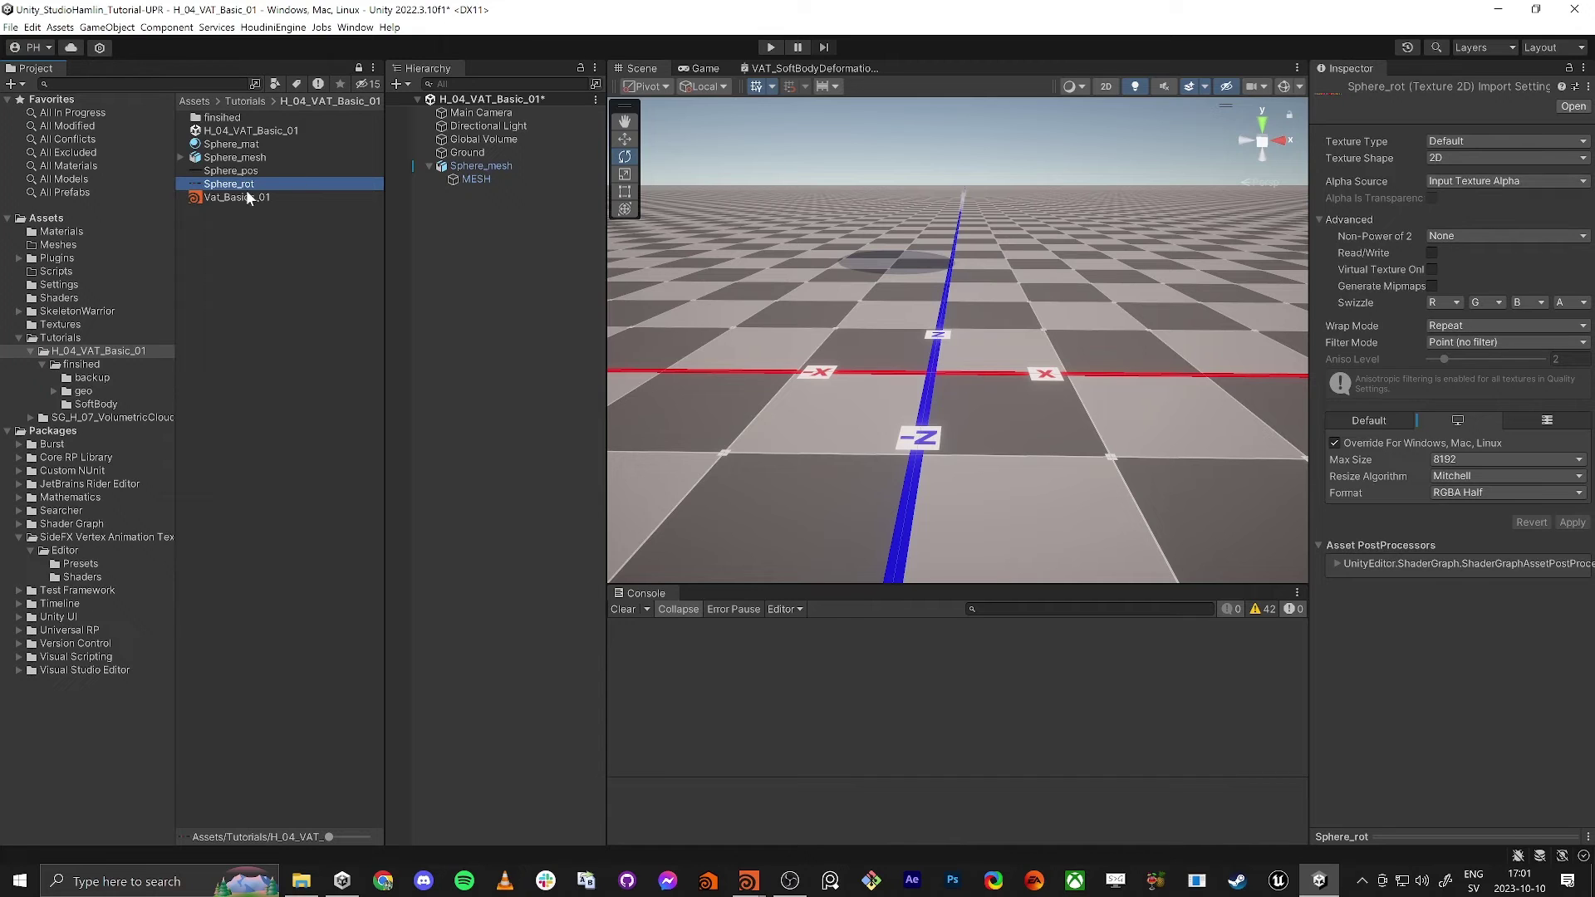
left_click(237, 145)
left_click_drag(237, 171, 1558, 381)
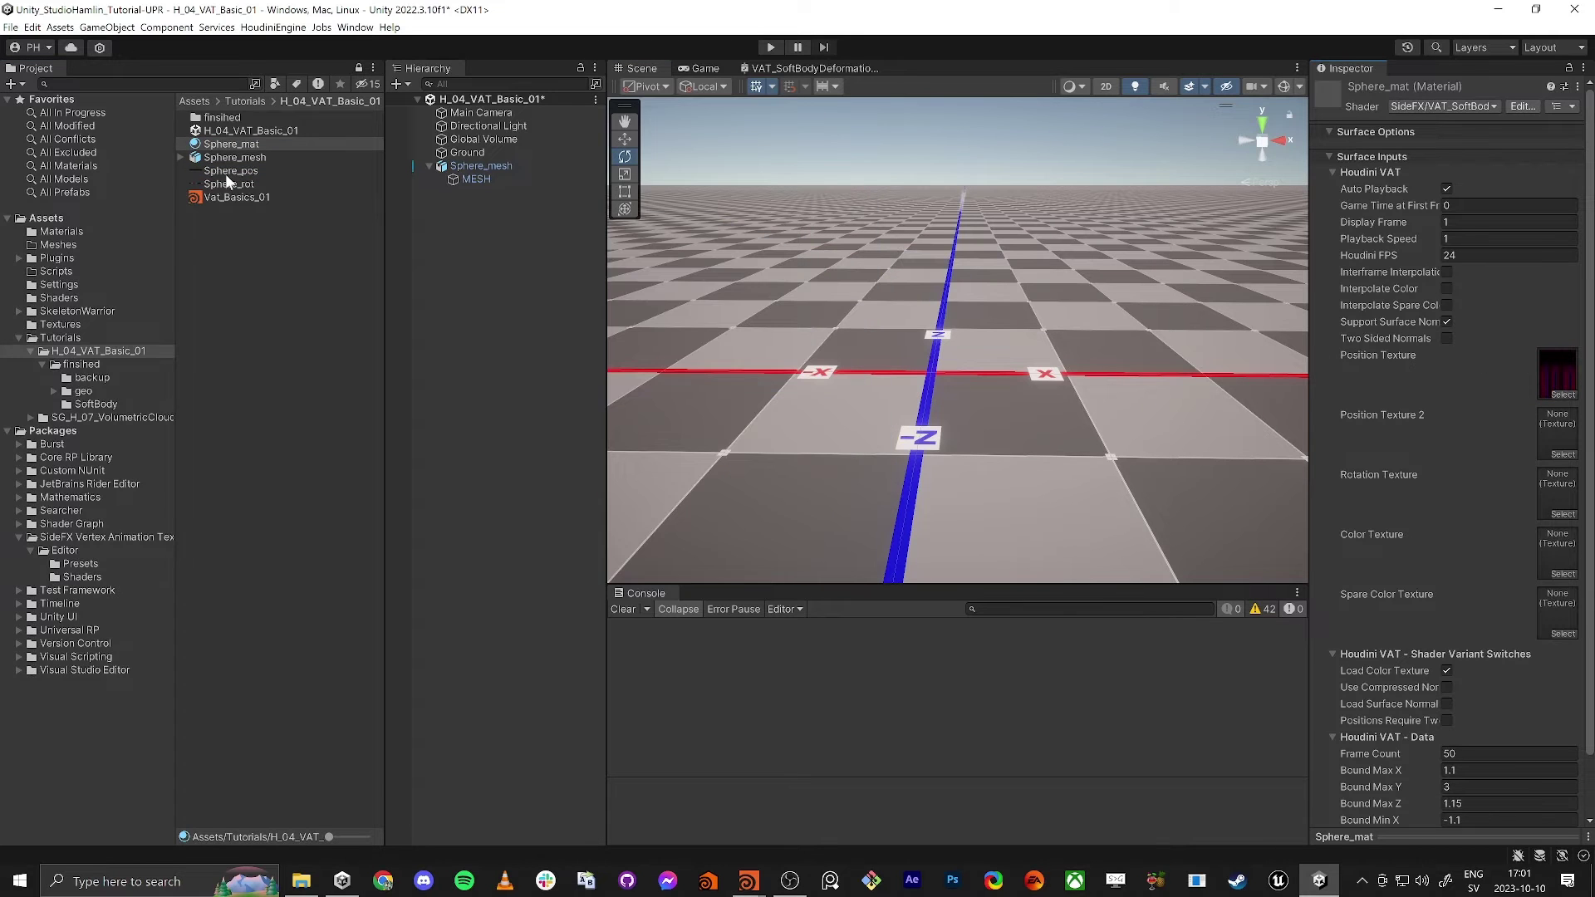
left_click_drag(230, 184, 1562, 495)
Examine the re-exported sphere's vertex animation from several angles in the scene.
right_click_drag(800, 374, 858, 393)
key("q")
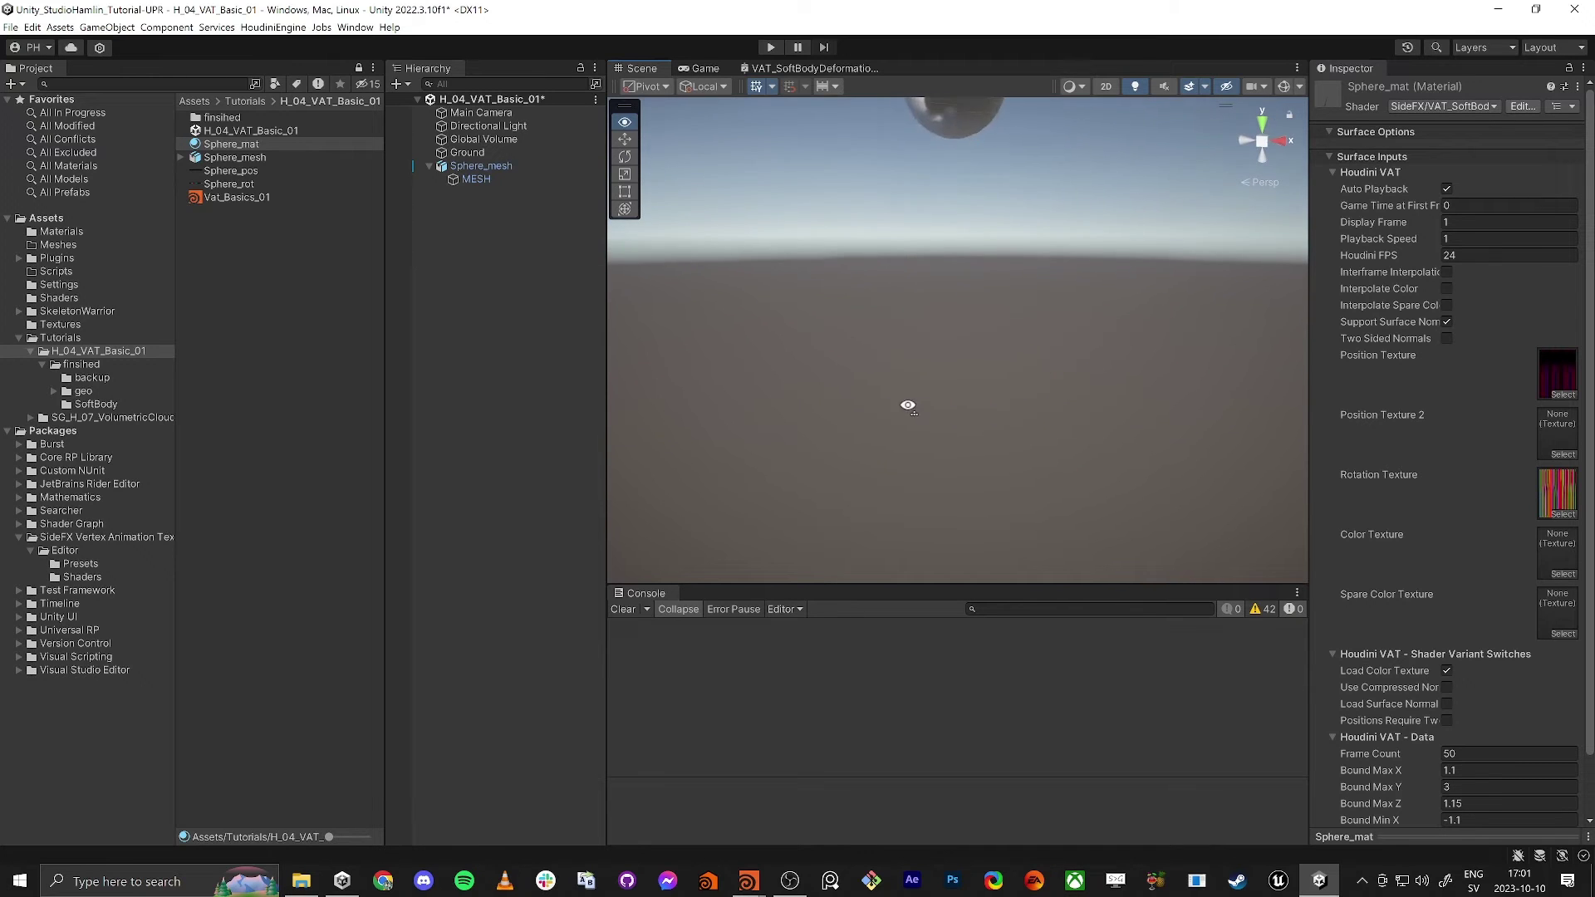
right_click_drag(1010, 400, 875, 460)
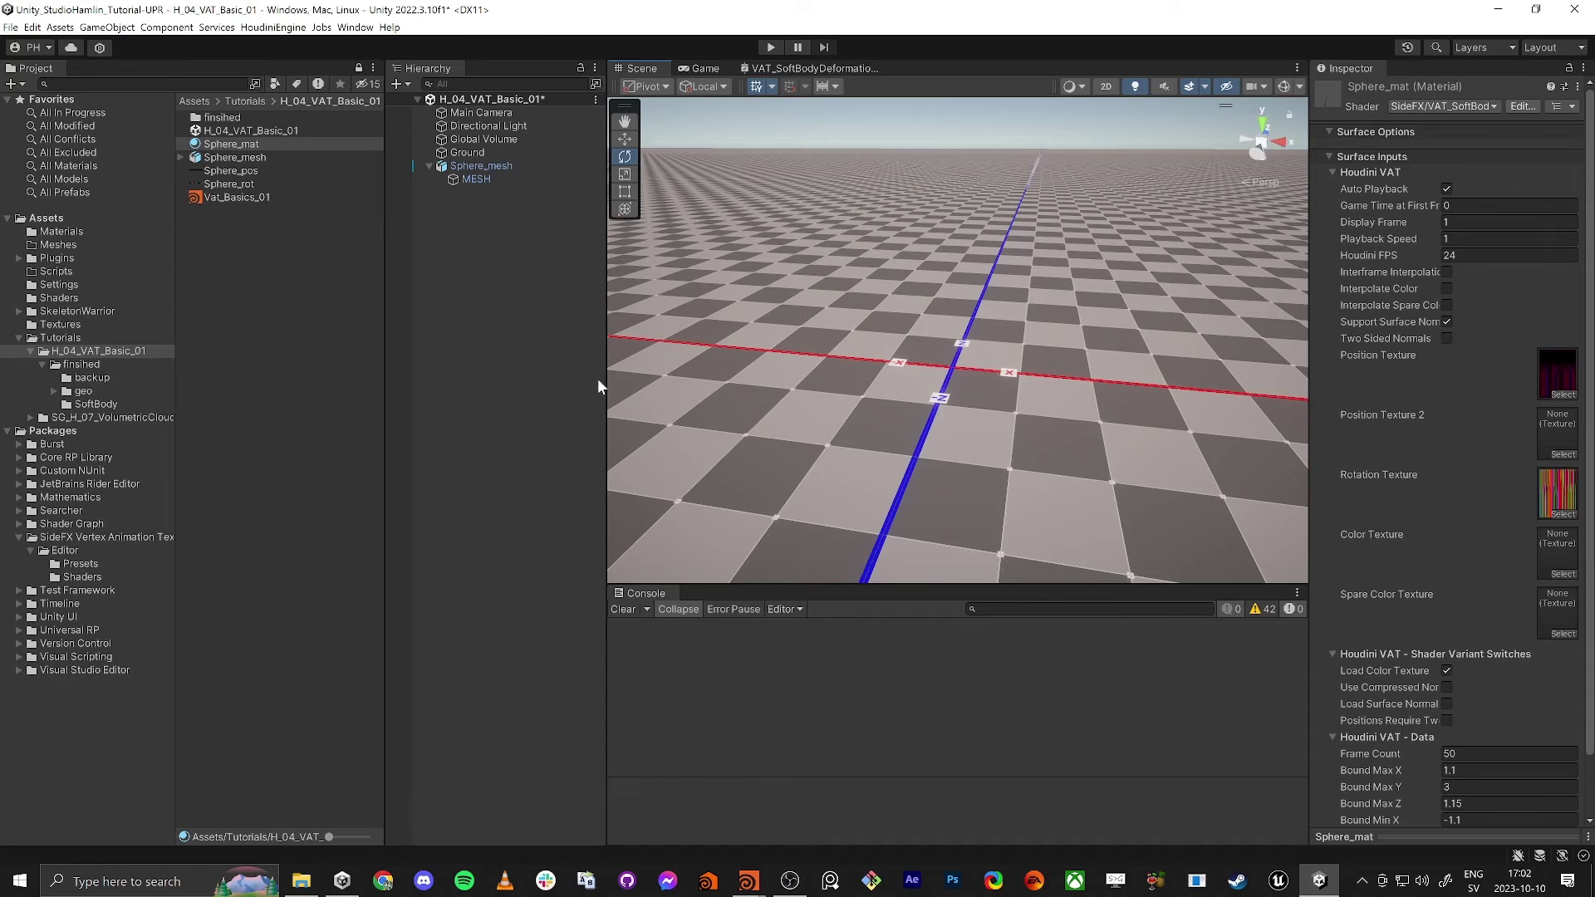
Switch to Houdini, review the simulation's starting frame from the side, and go back up to the geo1 network.
key("alt+Tab")
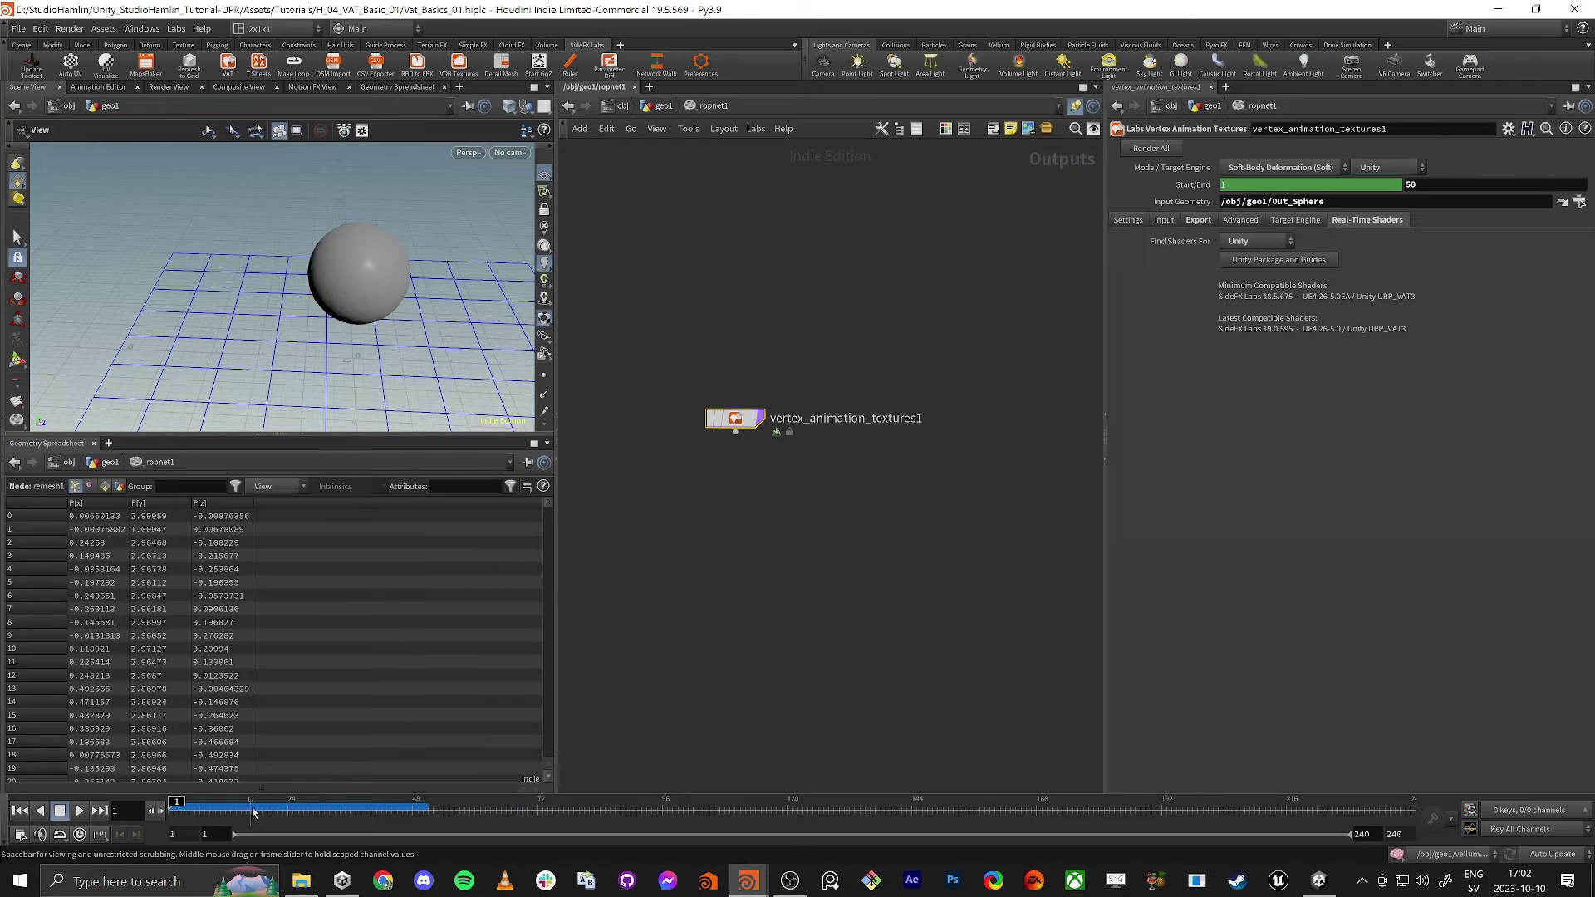
left_click_drag(365, 282, 303, 328)
mouse_move(177, 804)
left_mouse_down()
mouse_move(390, 818)
mouse_move(179, 818)
mouse_move(315, 818)
mouse_move(207, 796)
mouse_move(366, 797)
mouse_move(177, 802)
left_mouse_up()
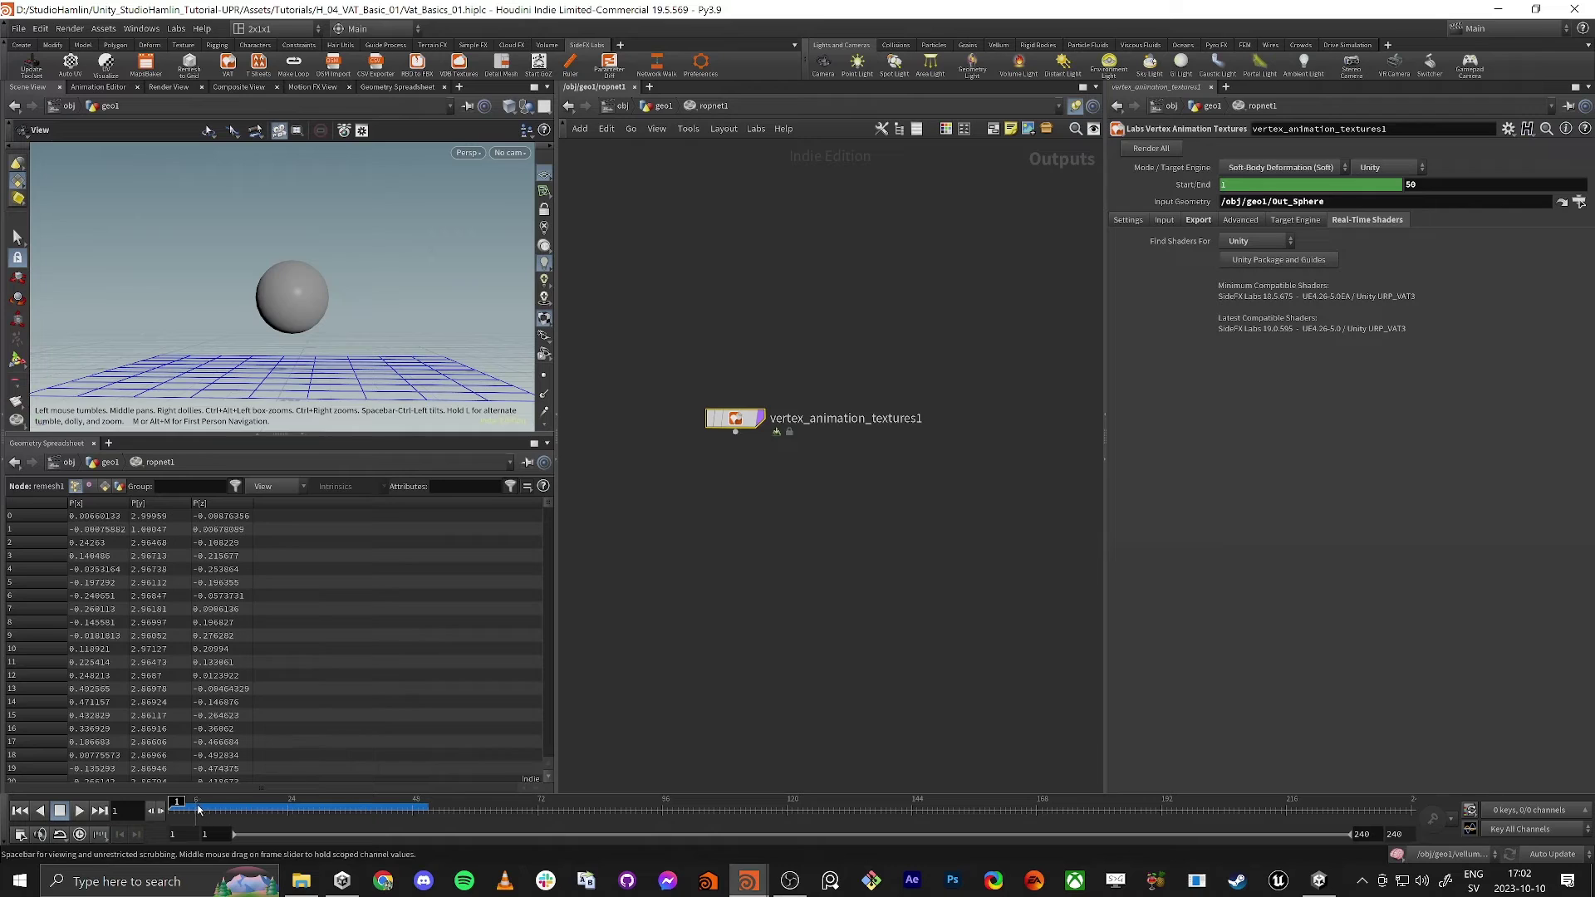
mouse_move(178, 802)
left_mouse_down()
mouse_move(402, 806)
mouse_move(175, 809)
left_mouse_up()
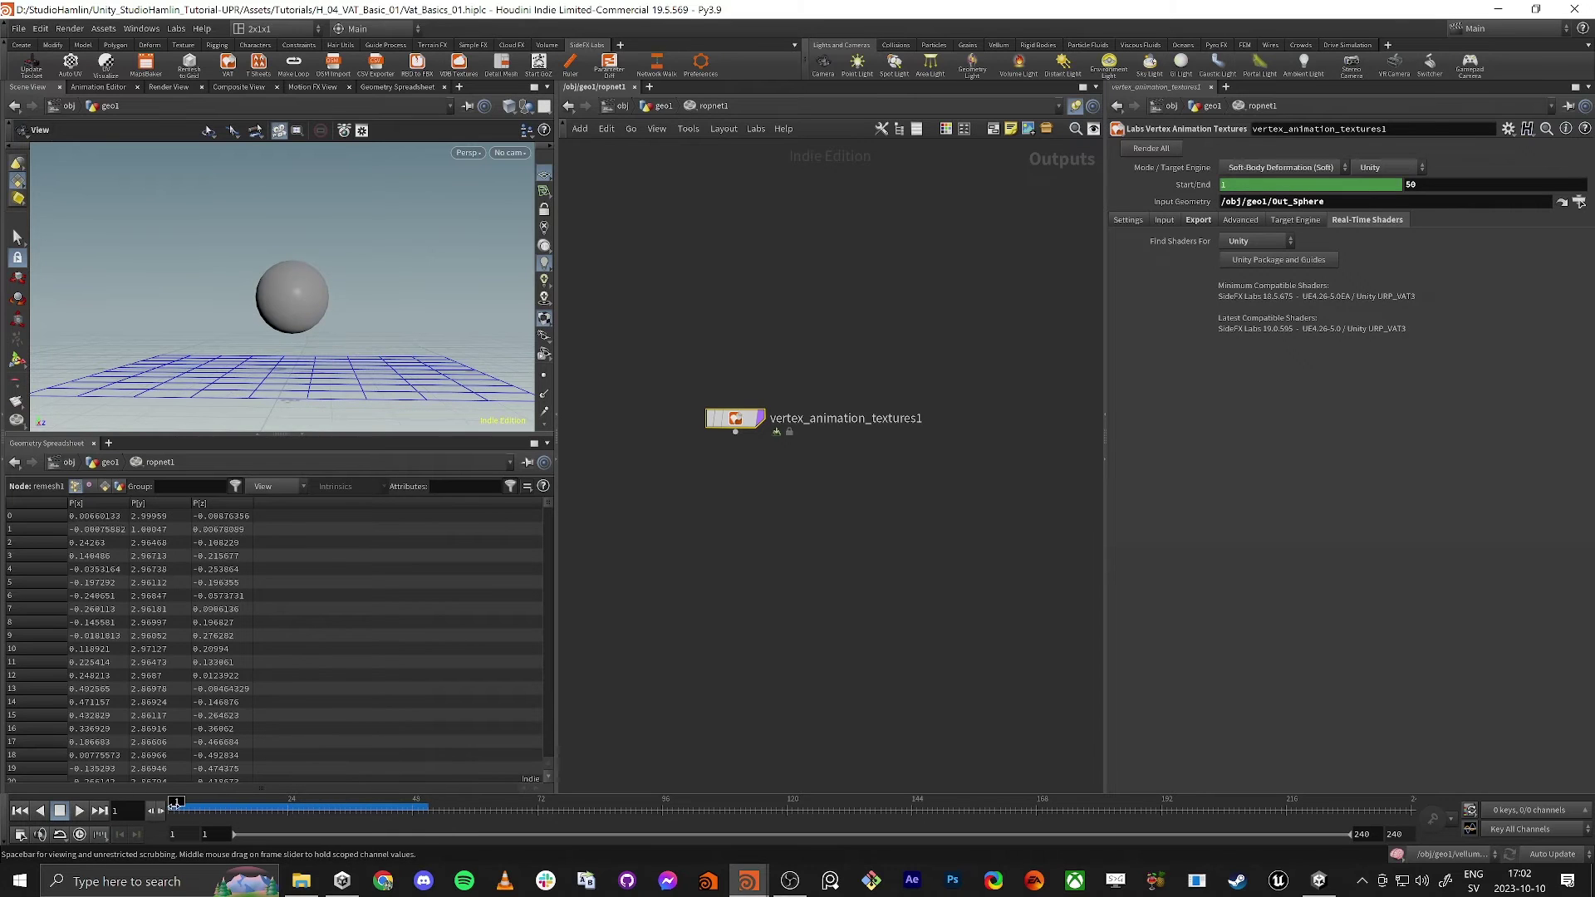
middle_click_drag(664, 467, 746, 560)
left_click(661, 108)
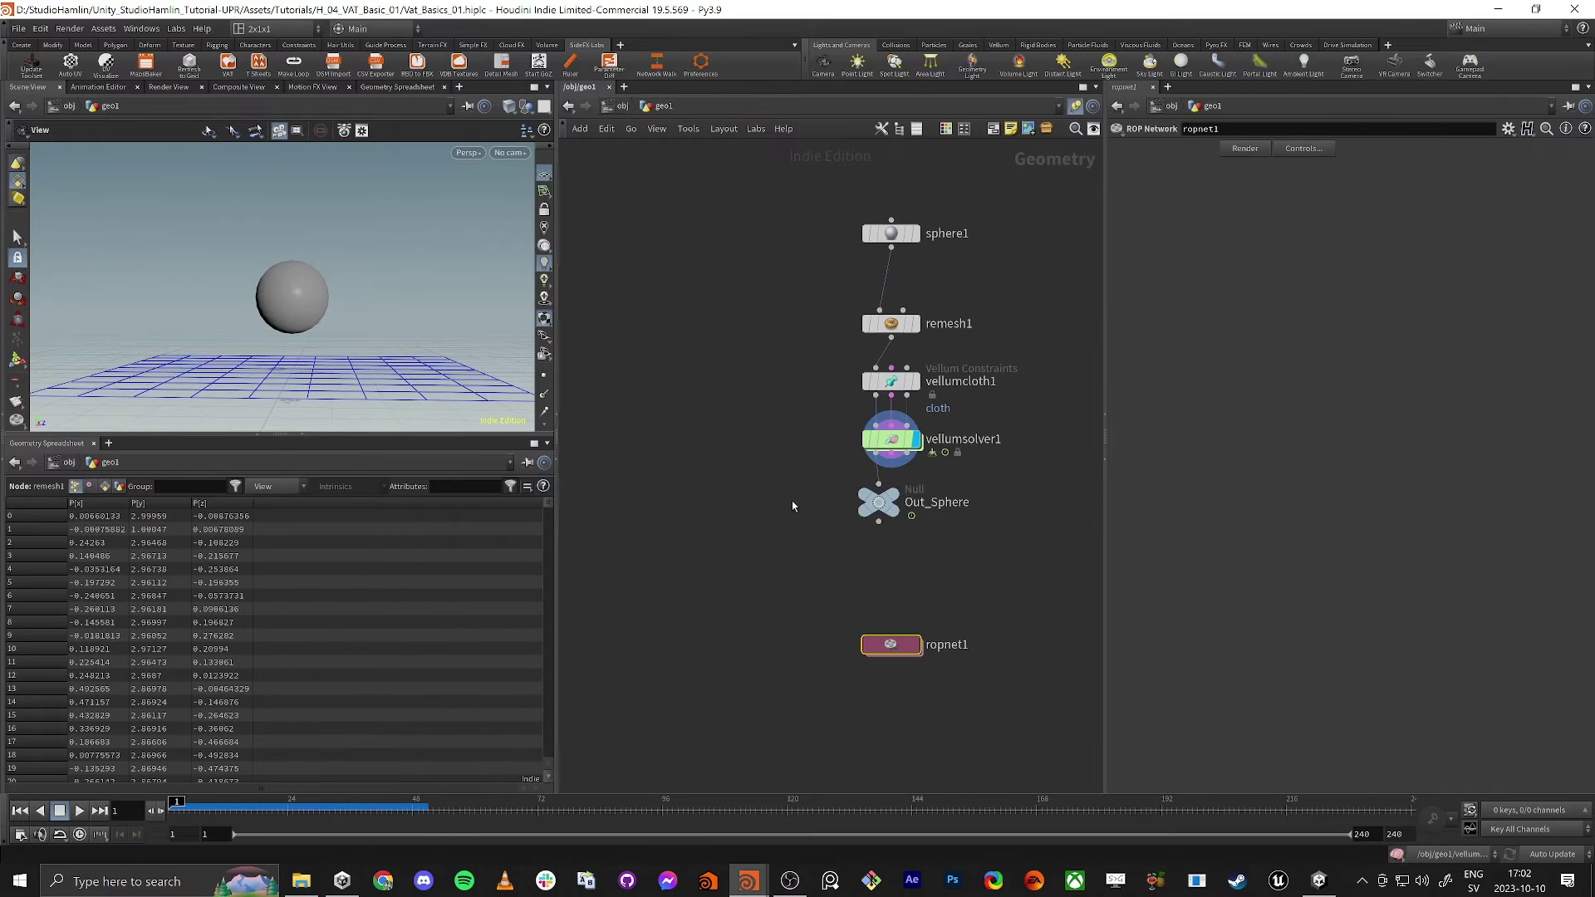
Move Out_Sphere and ropnet1 further down the network to make room below vellumsolver1.
left_click_drag(881, 501, 948, 722)
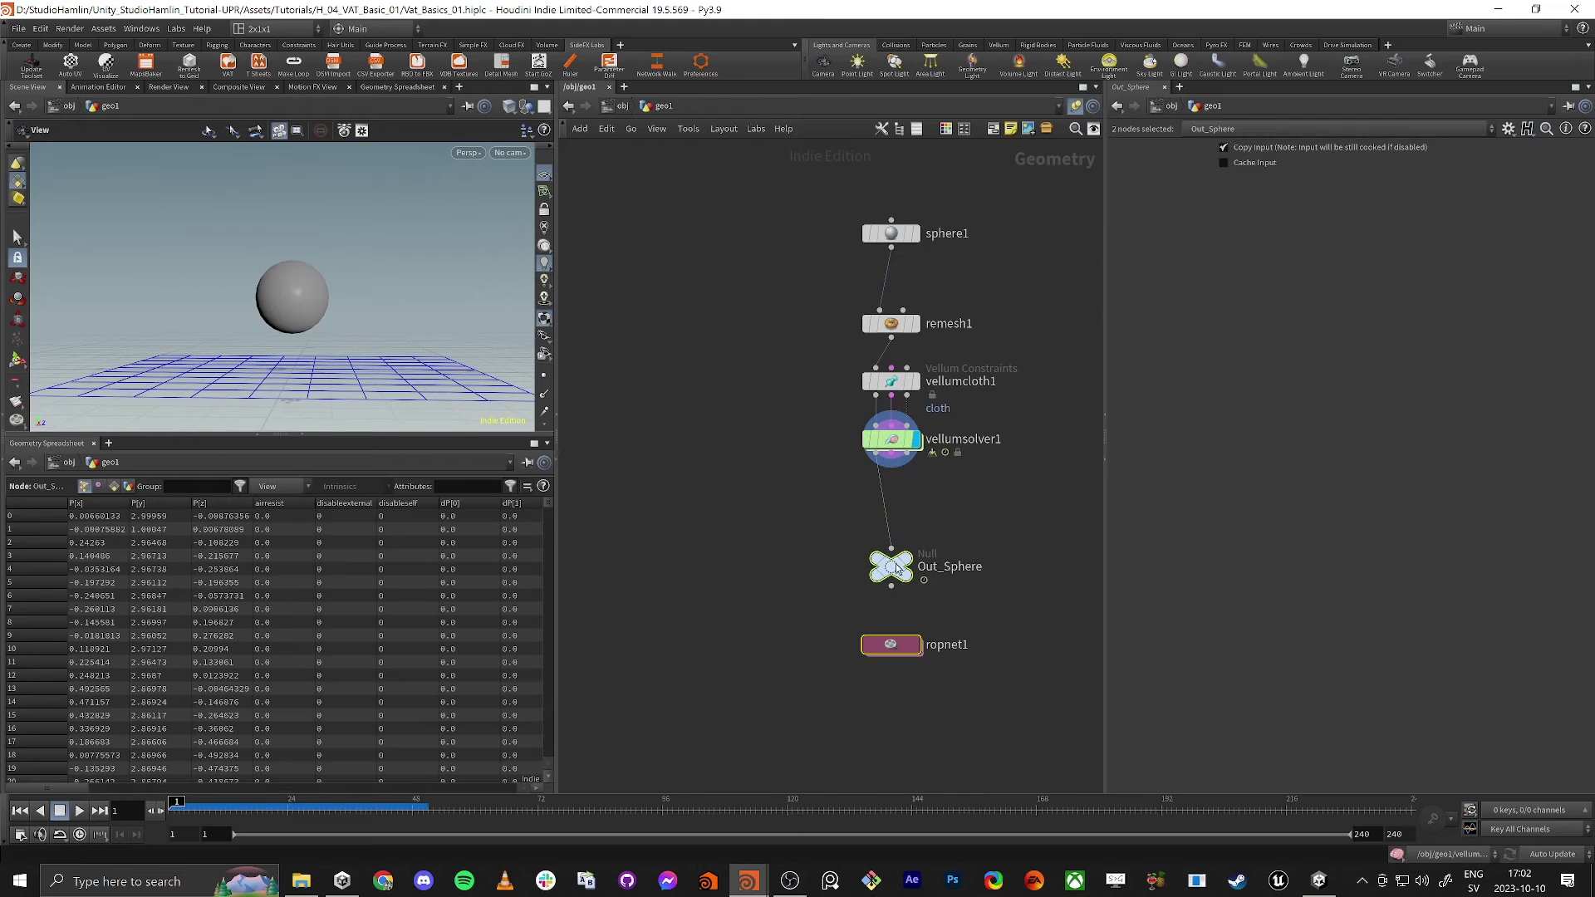
left_click_drag(896, 568, 891, 629)
left_click(891, 652)
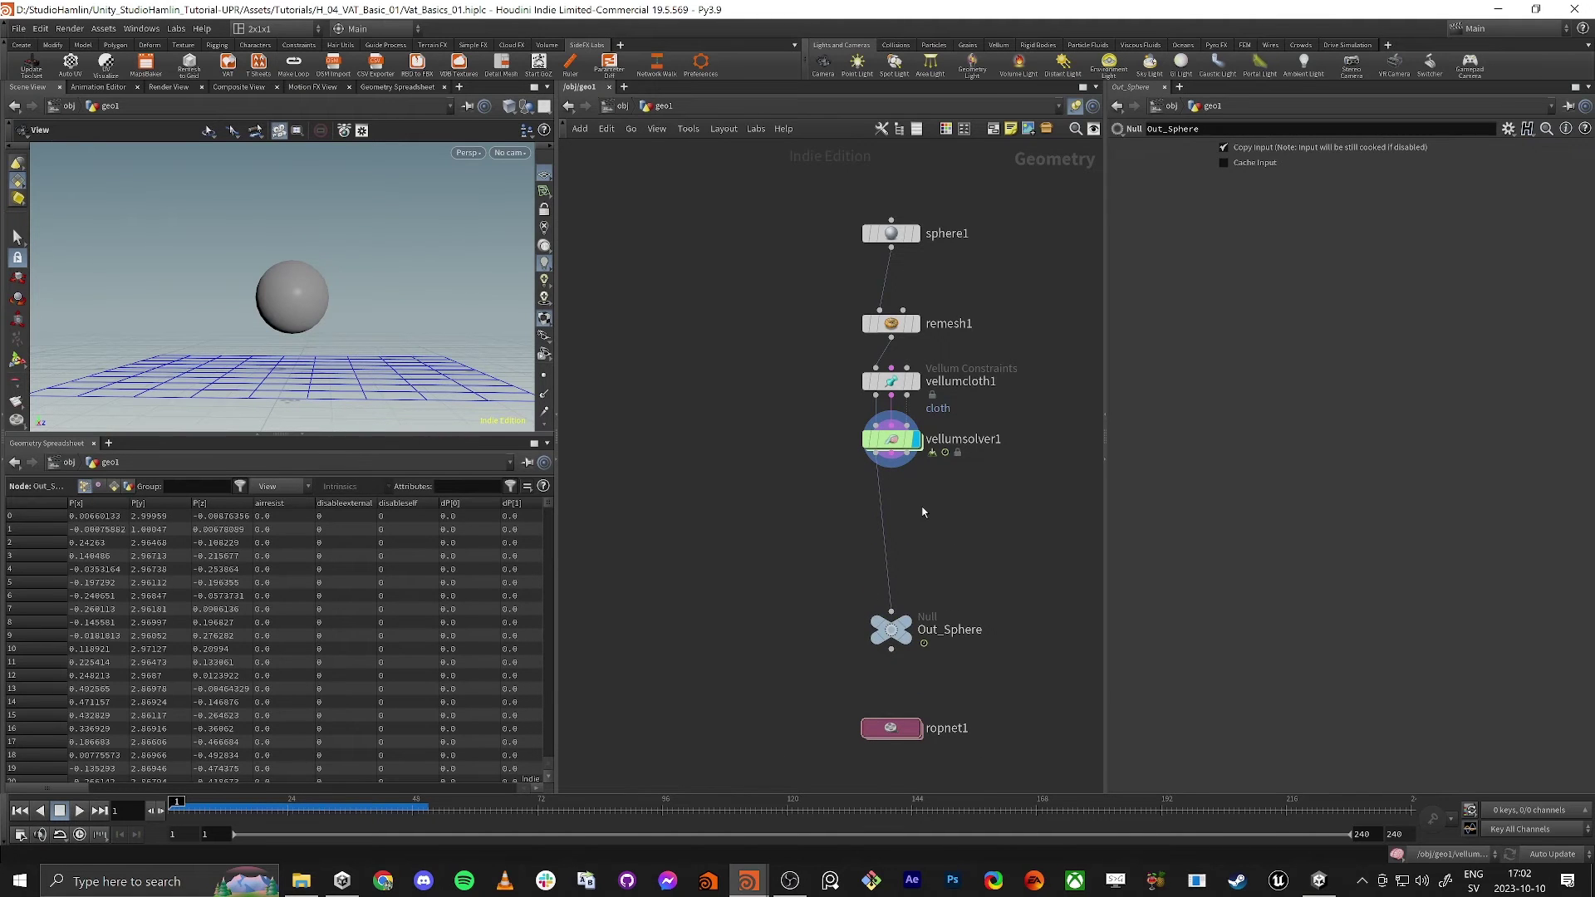
Add a Transform node and insert it on the wire between vellumsolver1 and Out_Sphere.
key("Tab")
type("tr")
key("Return")
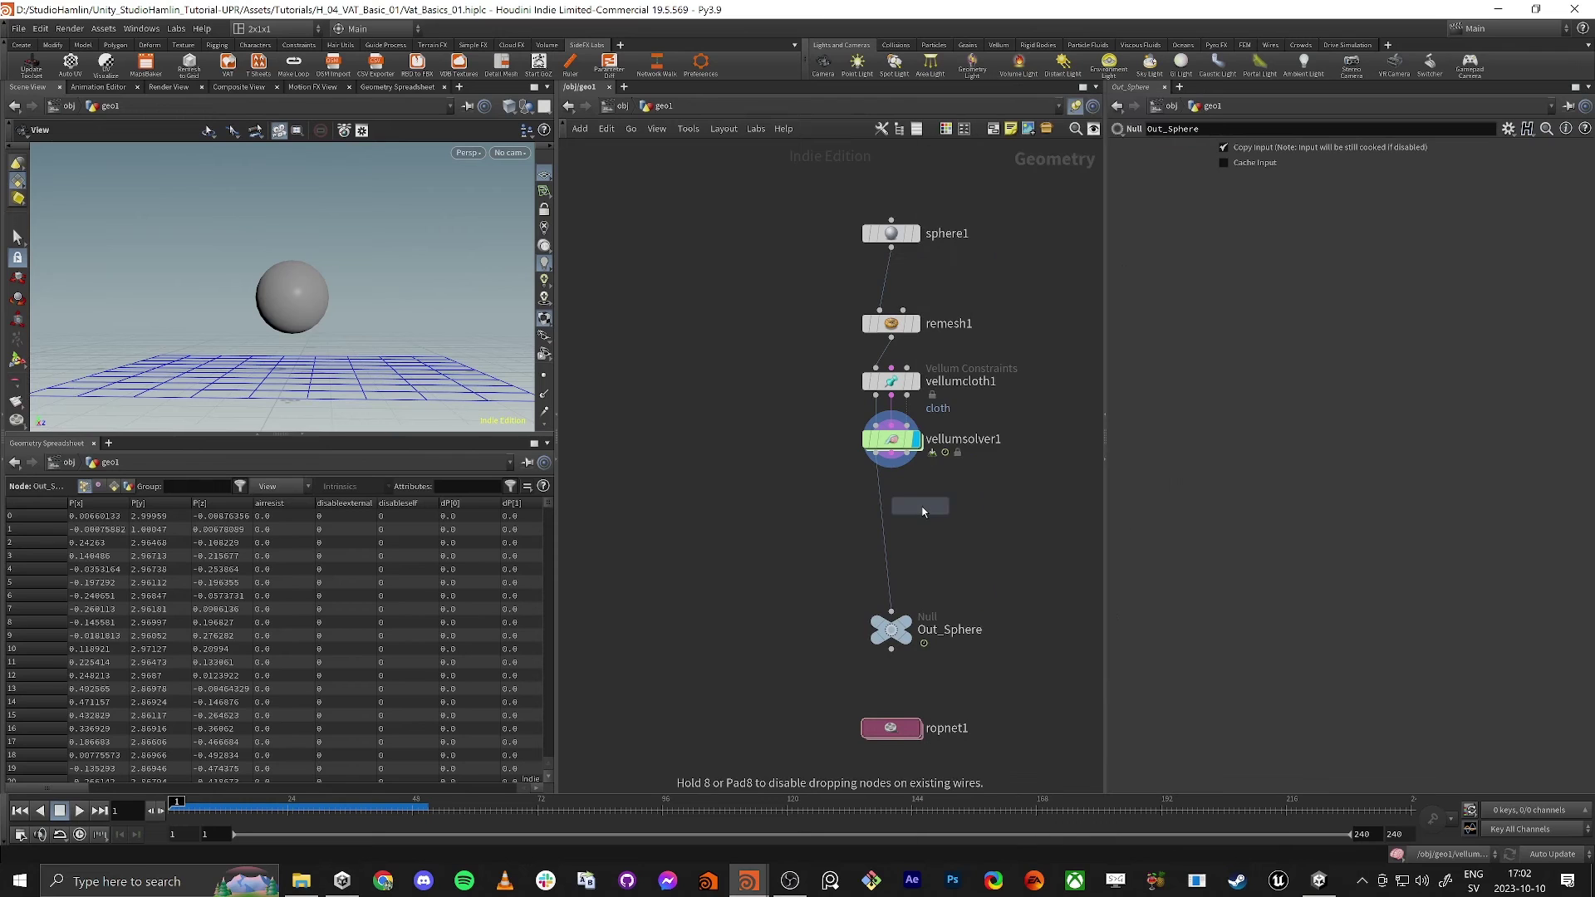
left_click(1010, 547)
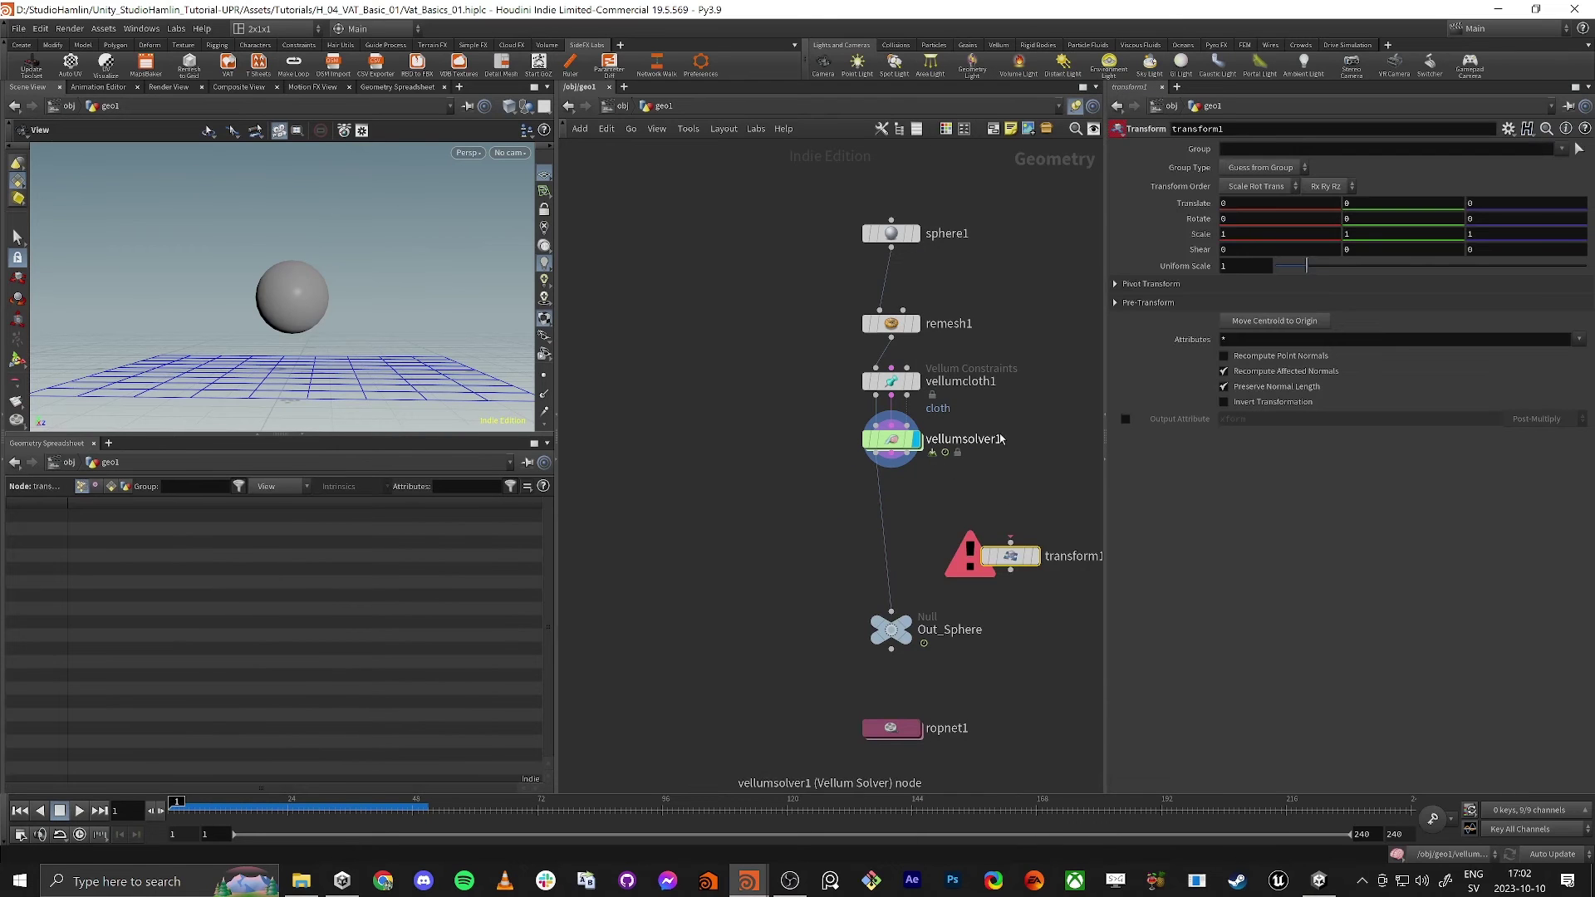
left_click_drag(988, 562, 878, 557)
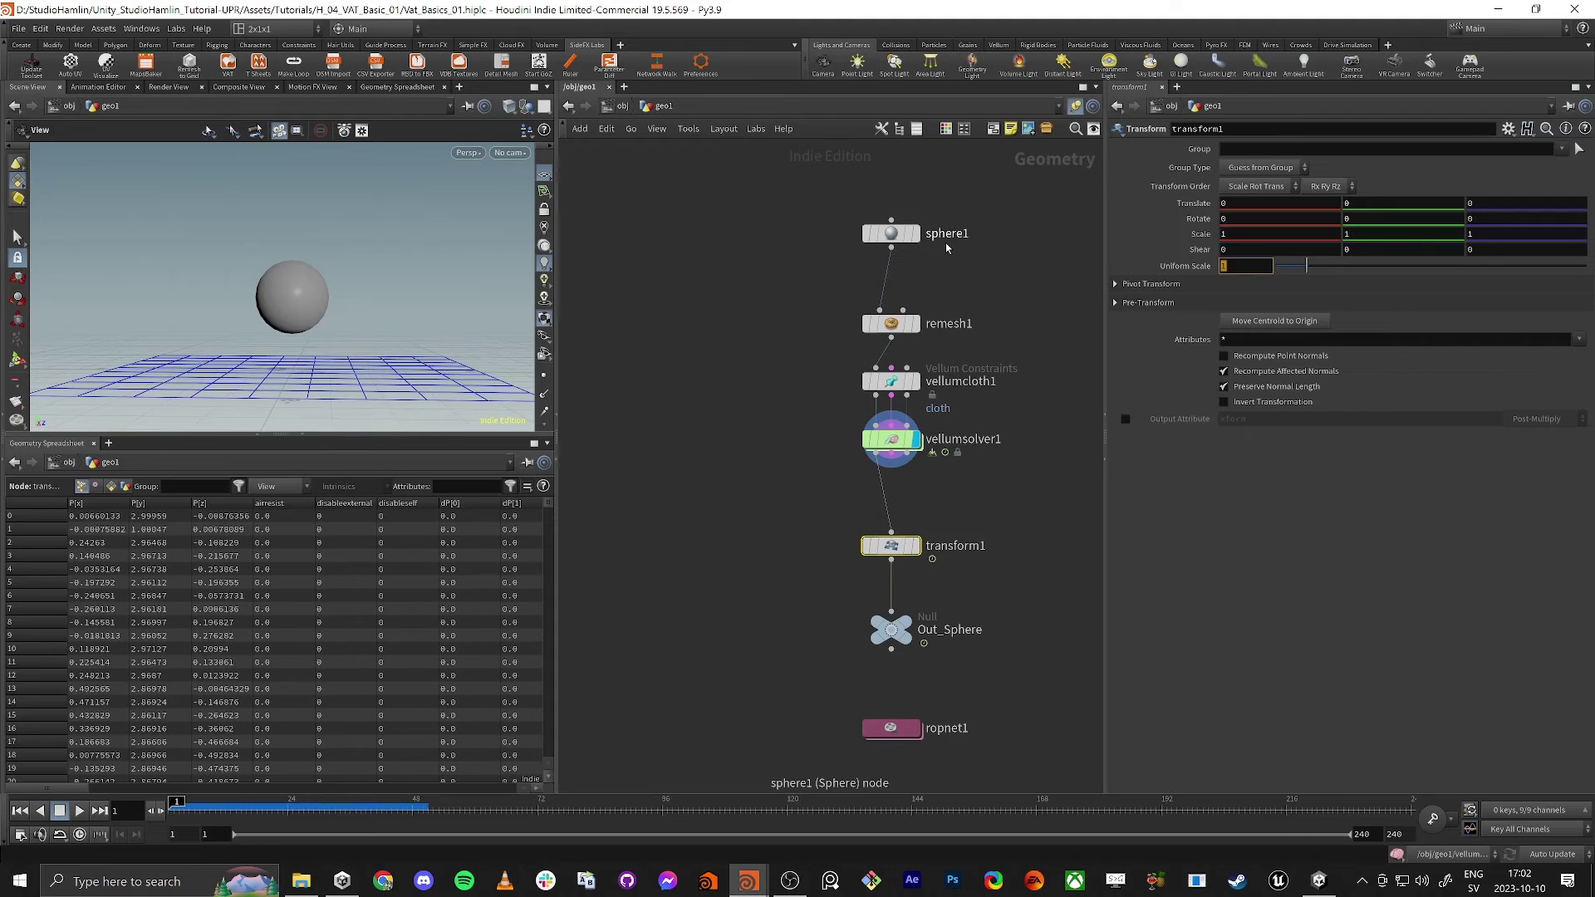
Set transform1's uniform scale to 0.1 and display its result at frame 1.
type("0.1")
key("Return")
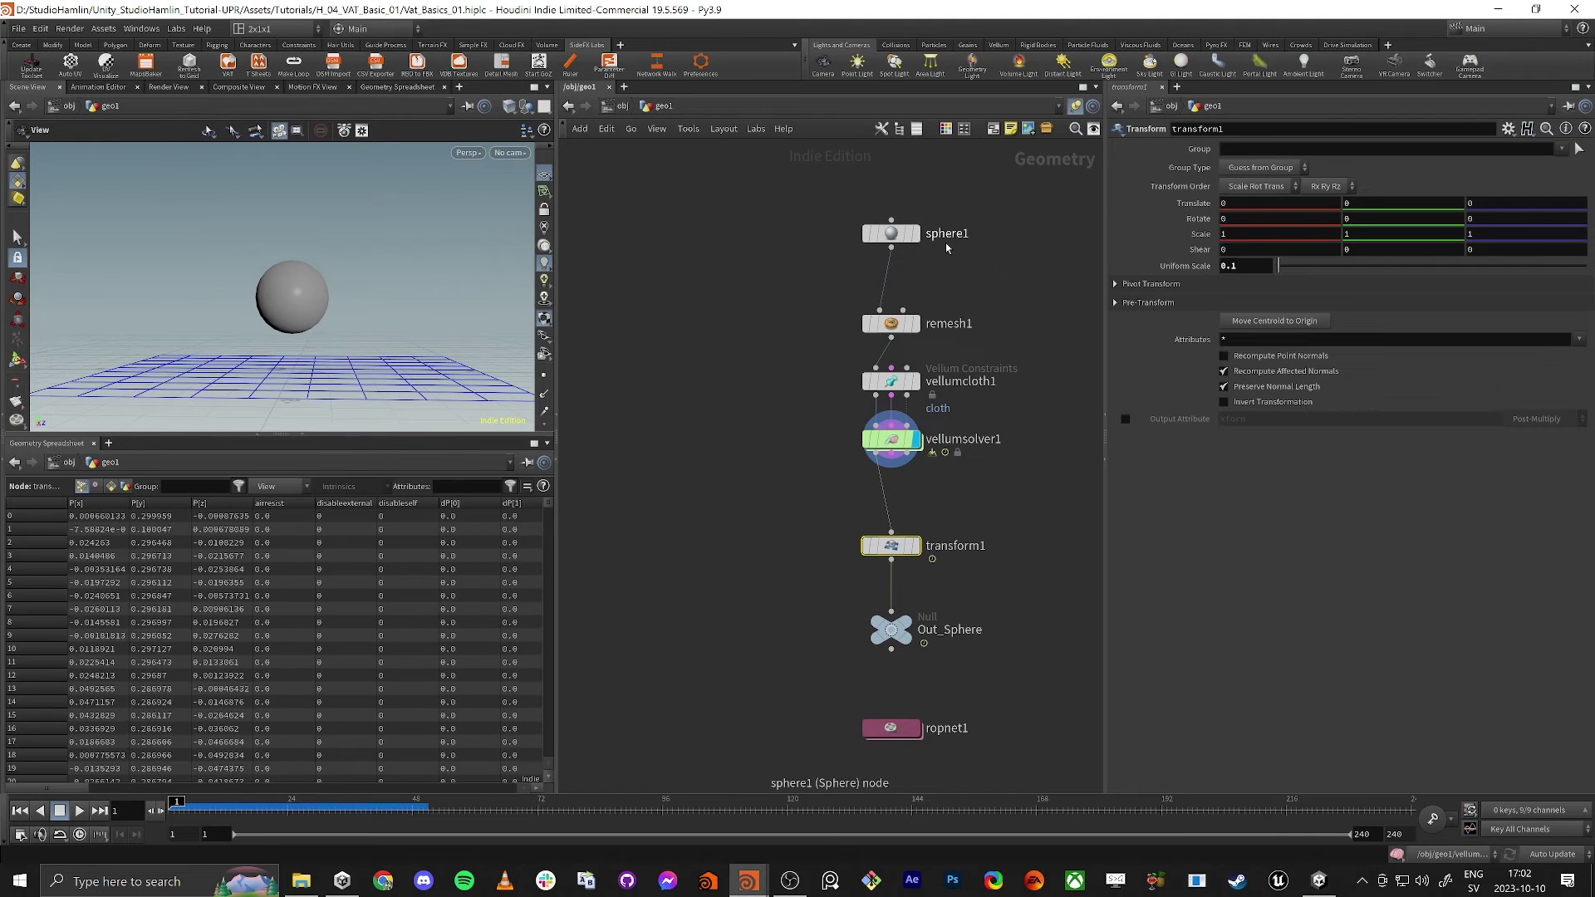
left_click(918, 546)
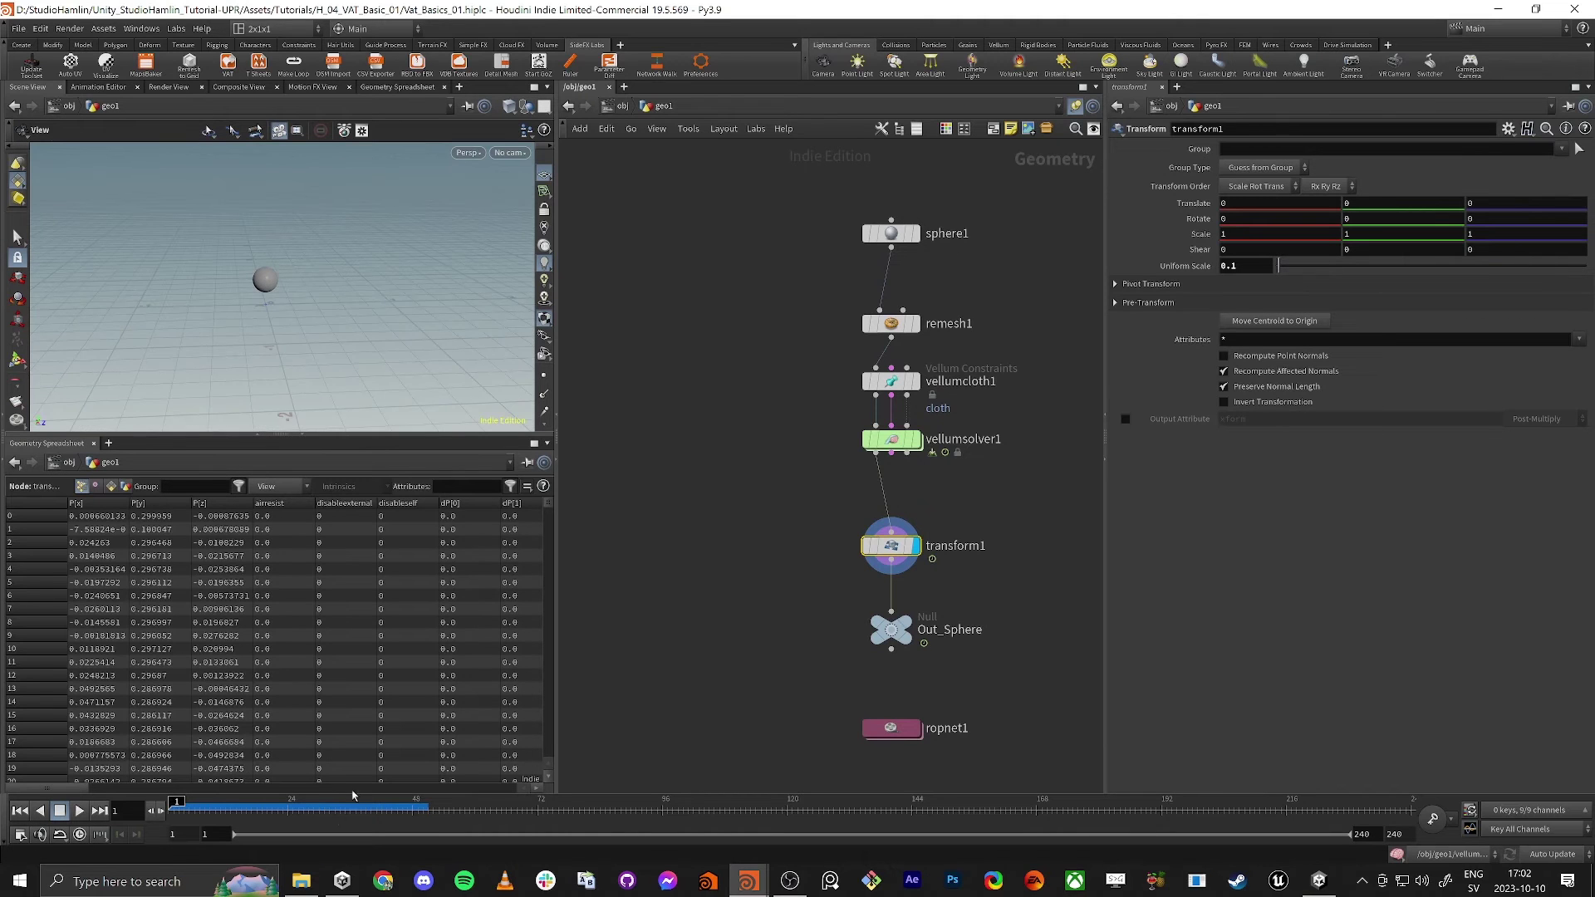
left_click_drag(290, 805, 95, 771)
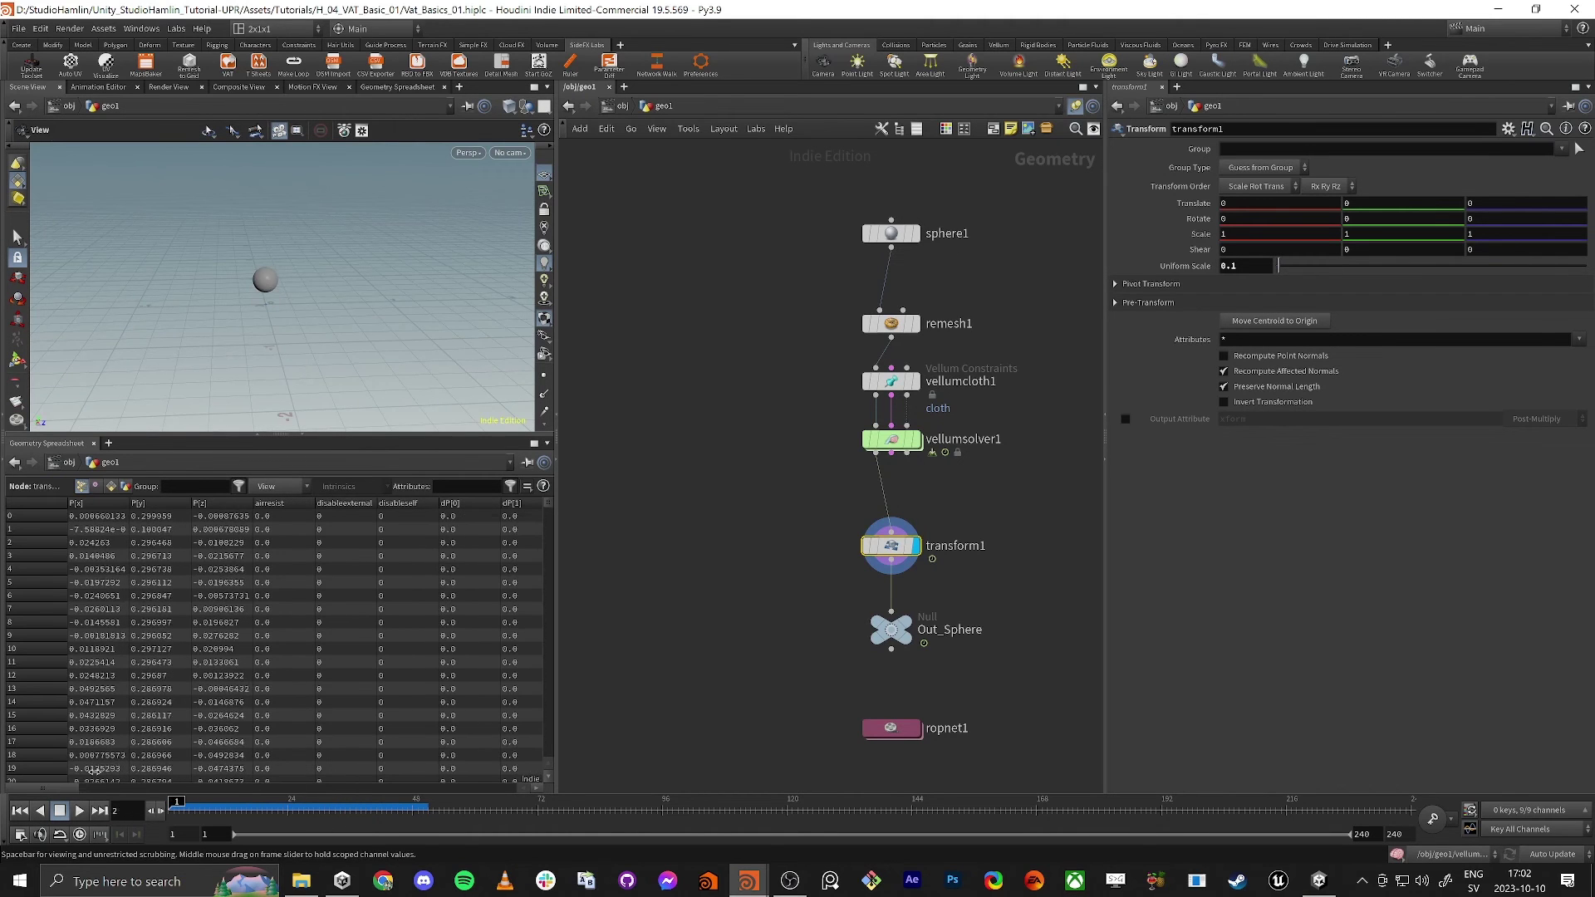
Enter ropnet1 and render all outputs of vertex_animation_textures1 with the scaled geometry.
left_click(891, 727)
double_click(909, 729)
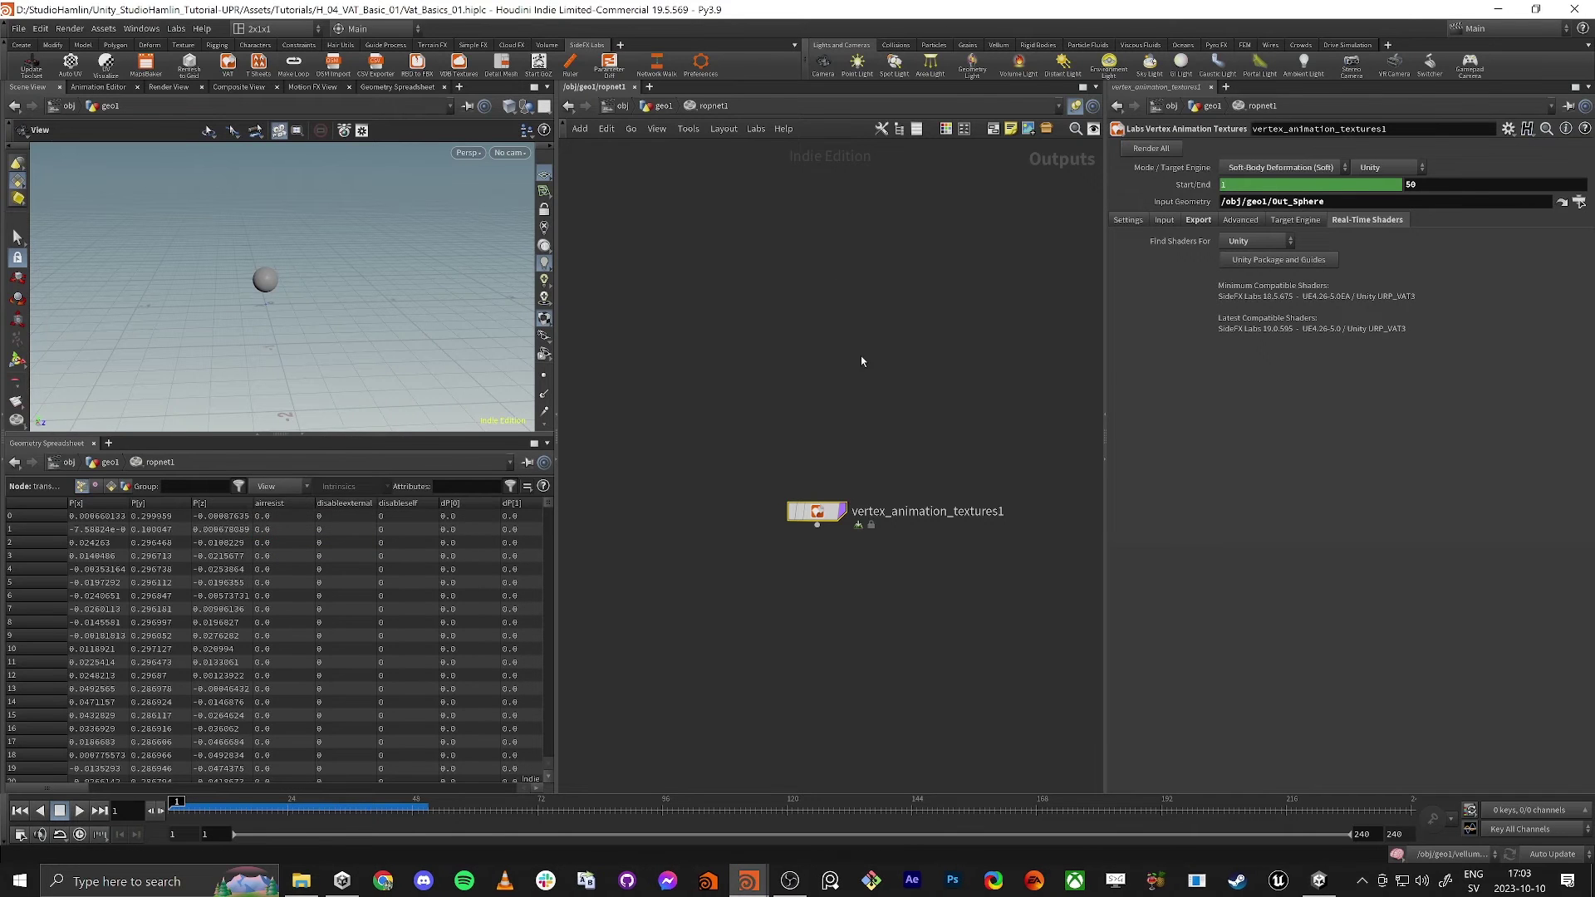
Switch to Unity and reassign Sphere_pos as Sphere_mat's Position Texture and Sphere_rot as its Rotation Texture.
key("alt+Tab")
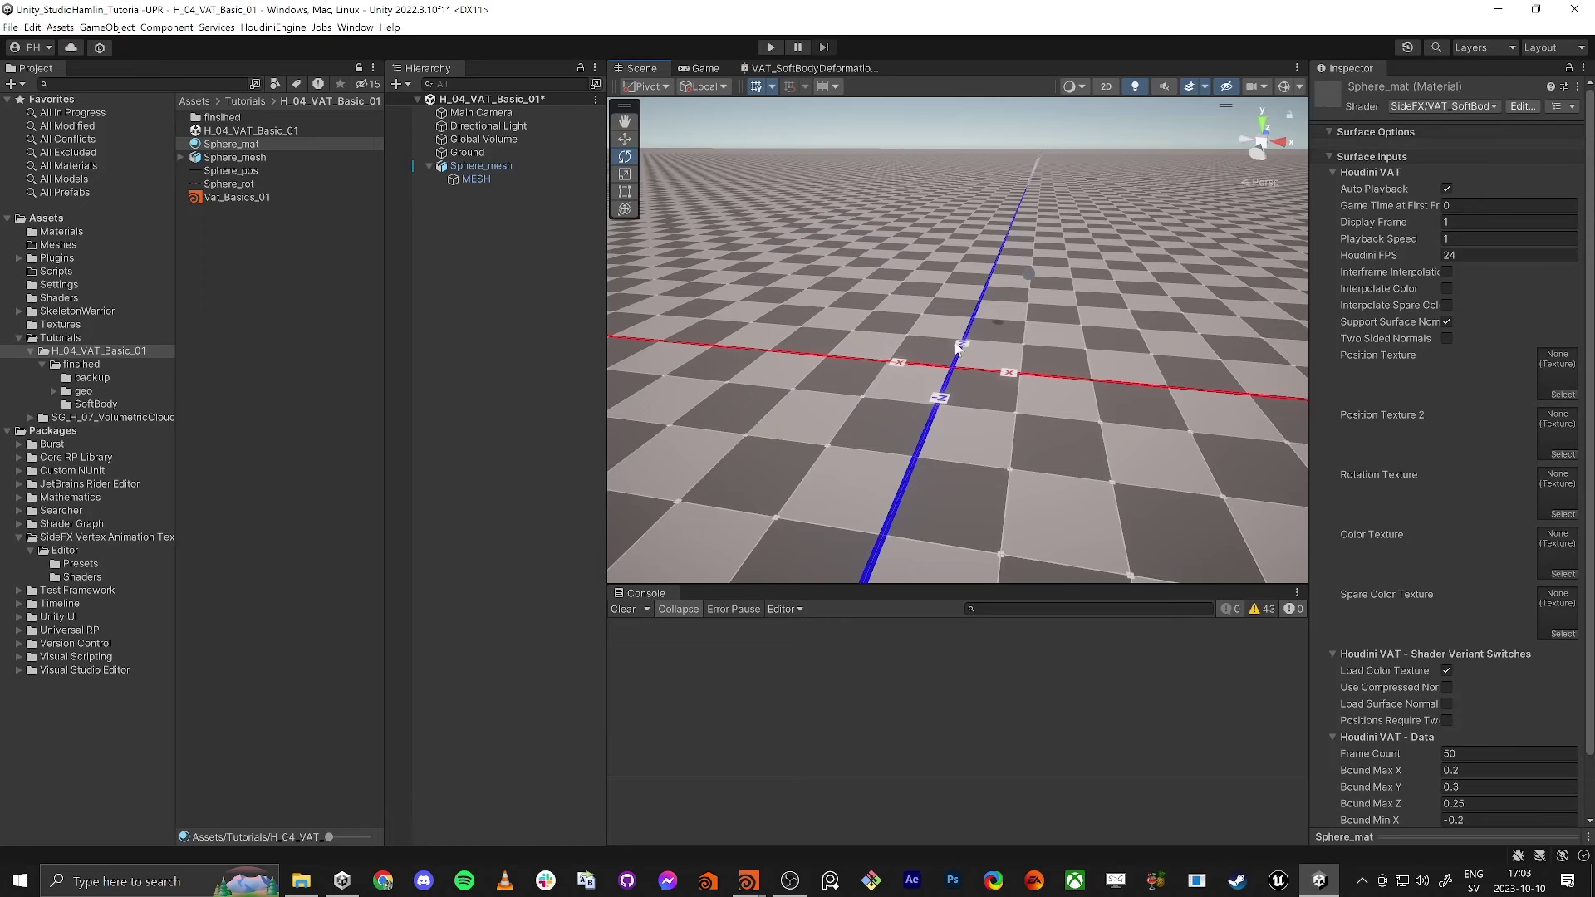
left_click(486, 166)
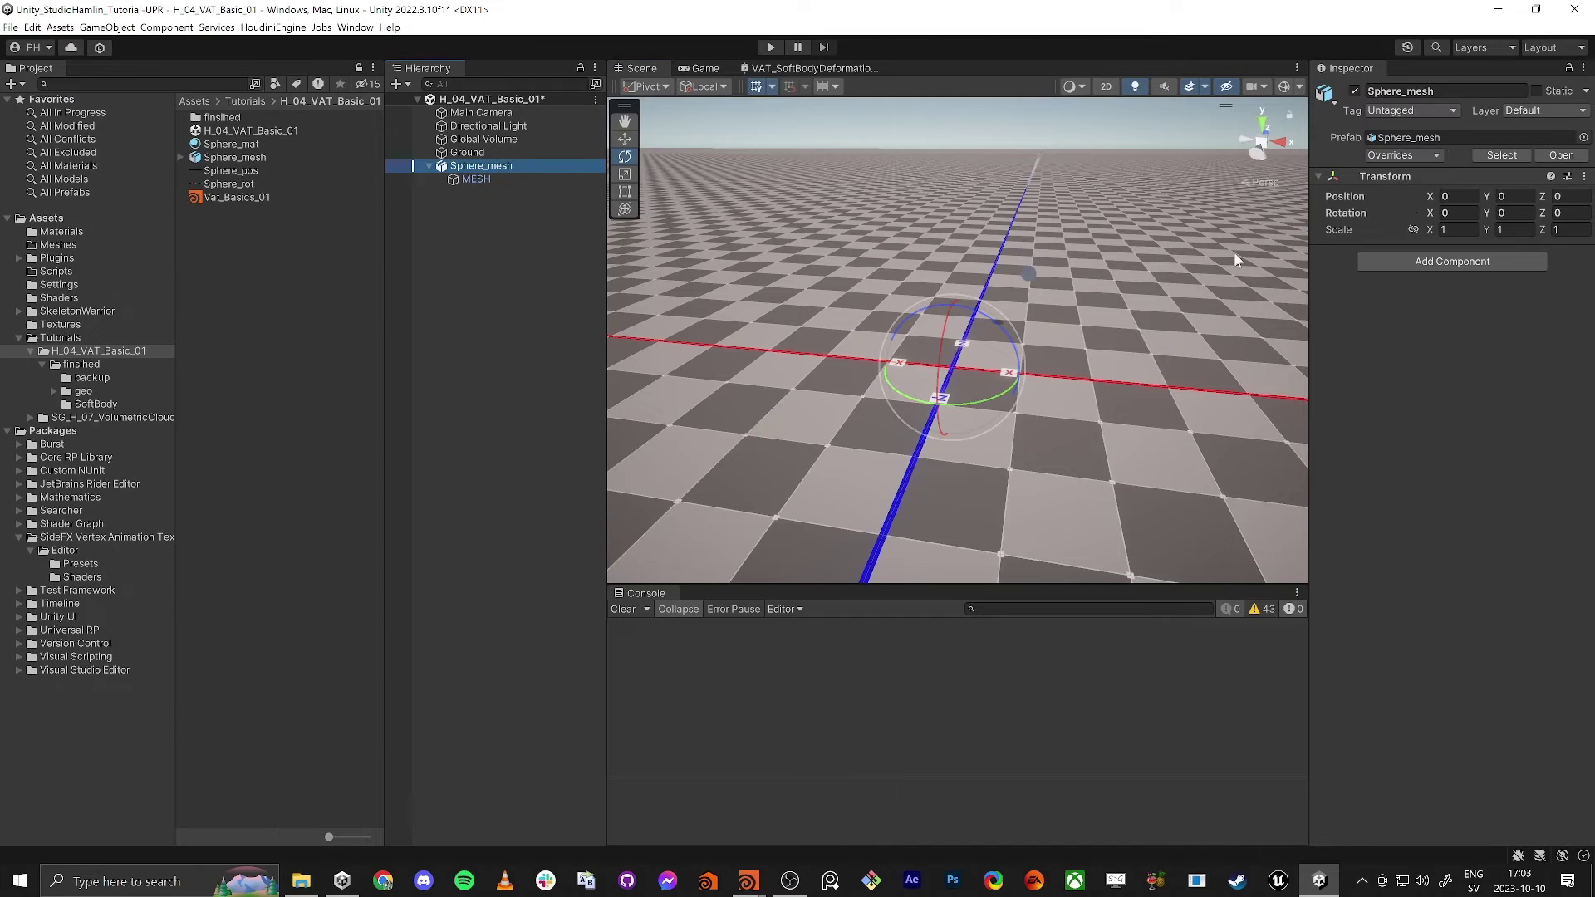
left_click(229, 144)
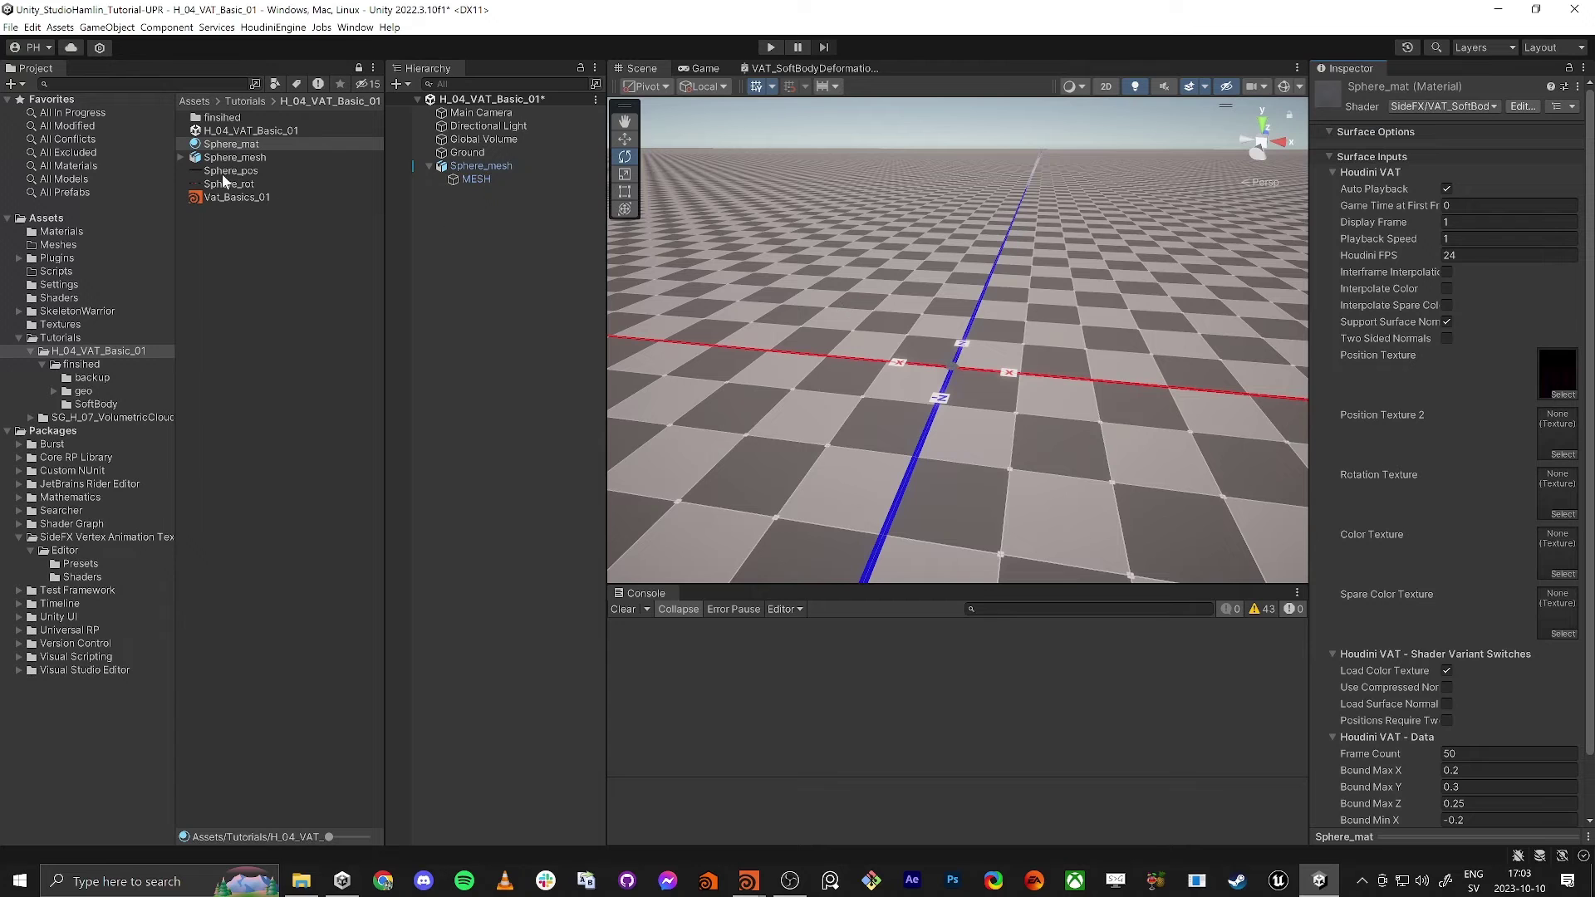
left_click_drag(236, 189, 1531, 522)
Set the scale of Sphere_mesh to 10 on all three axes.
right_click_drag(826, 382, 800, 425)
key("w")
key("s")
right_click_drag(895, 434, 903, 421)
key("s")
left_click(496, 166)
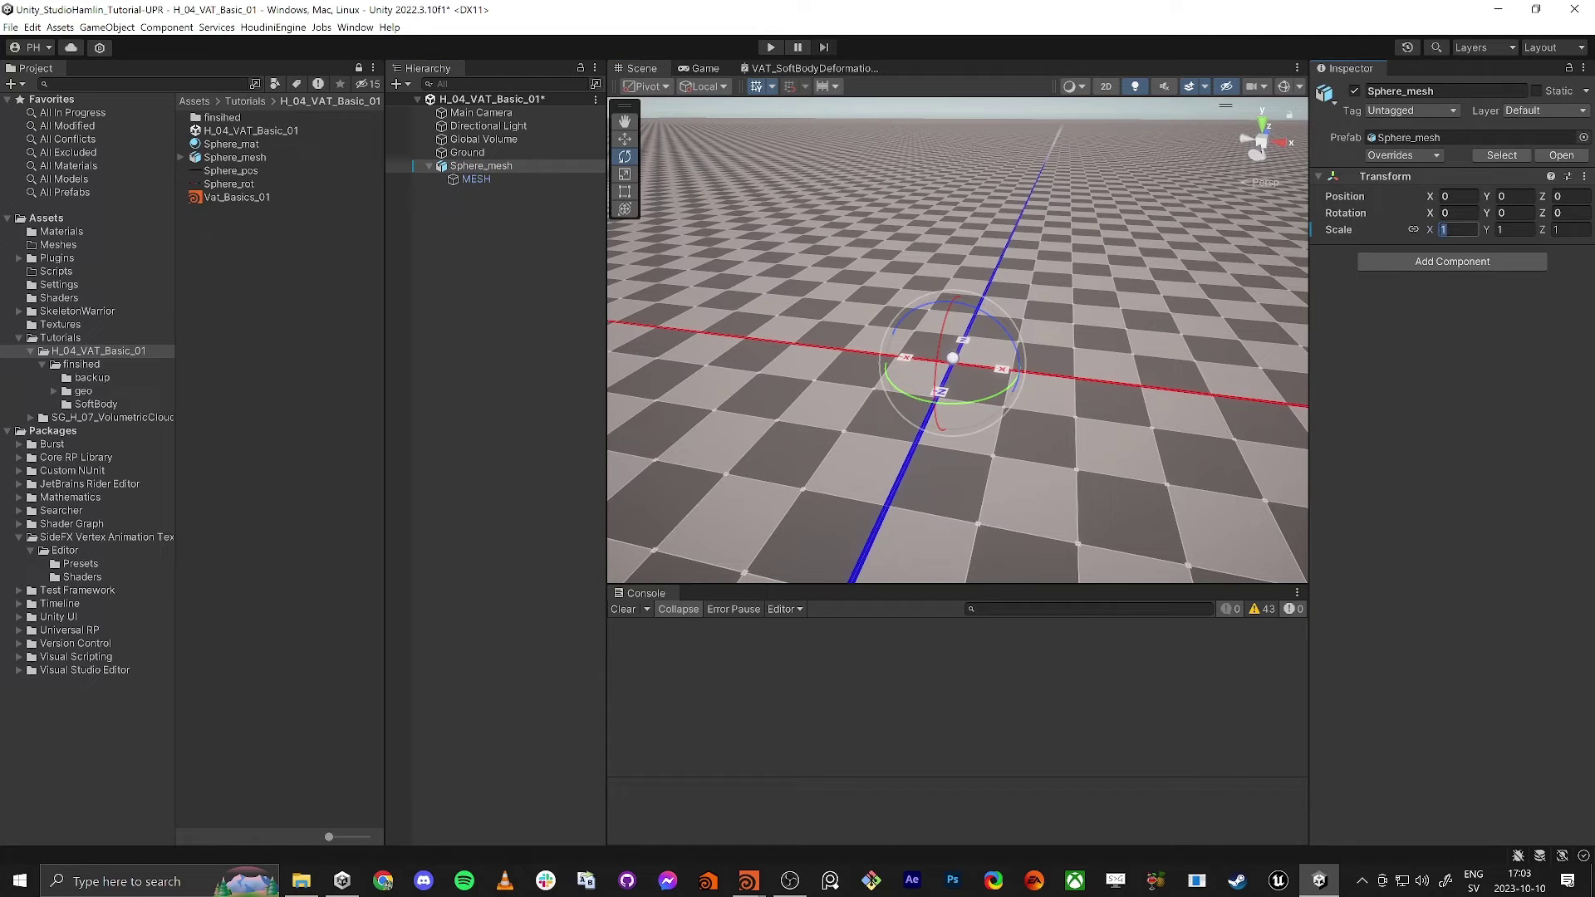
type("10")
left_click(502, 327)
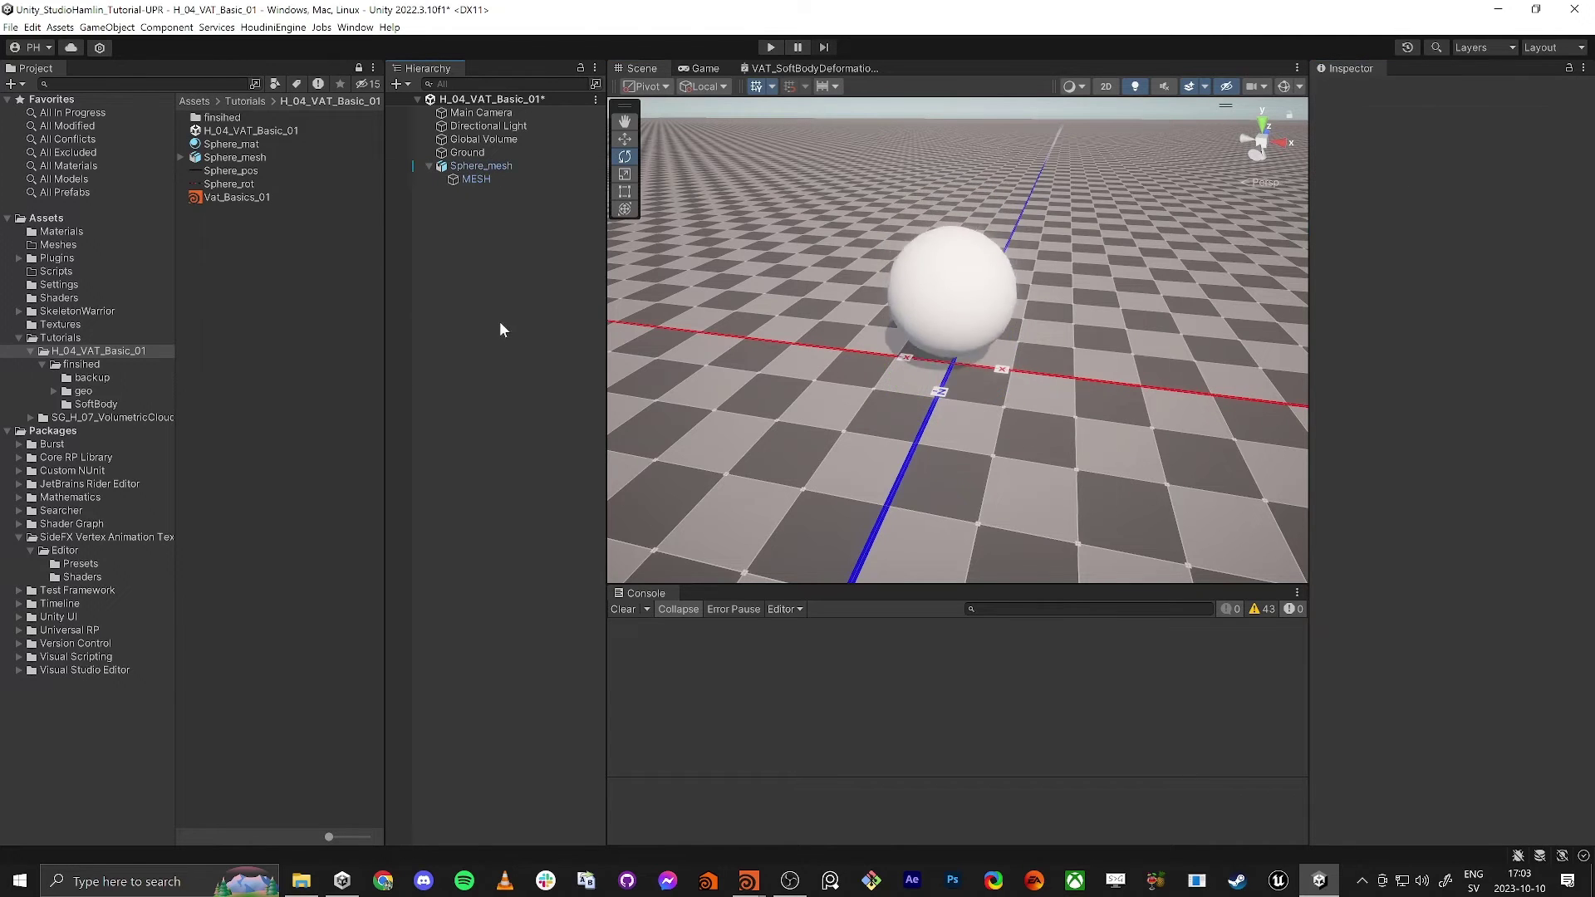
Create an empty parent object for Sphere_mesh and activate the Move tool on it.
key("d")
right_click_drag(819, 400, 708, 382)
key("w")
right_click_drag(905, 378, 885, 378)
left_click(462, 169)
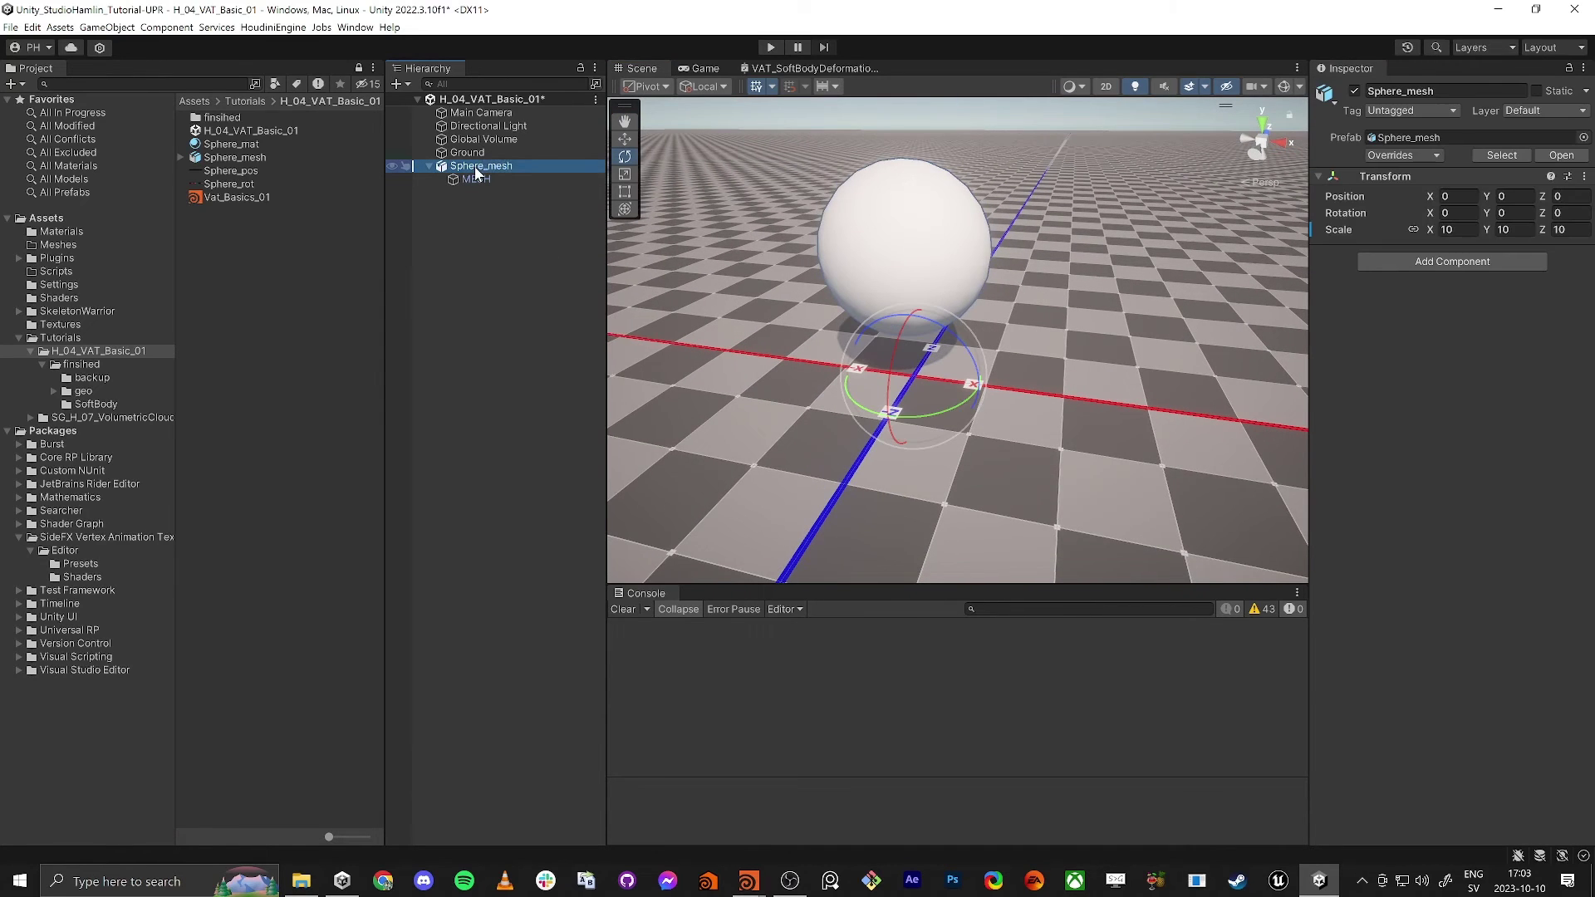
right_click(474, 167)
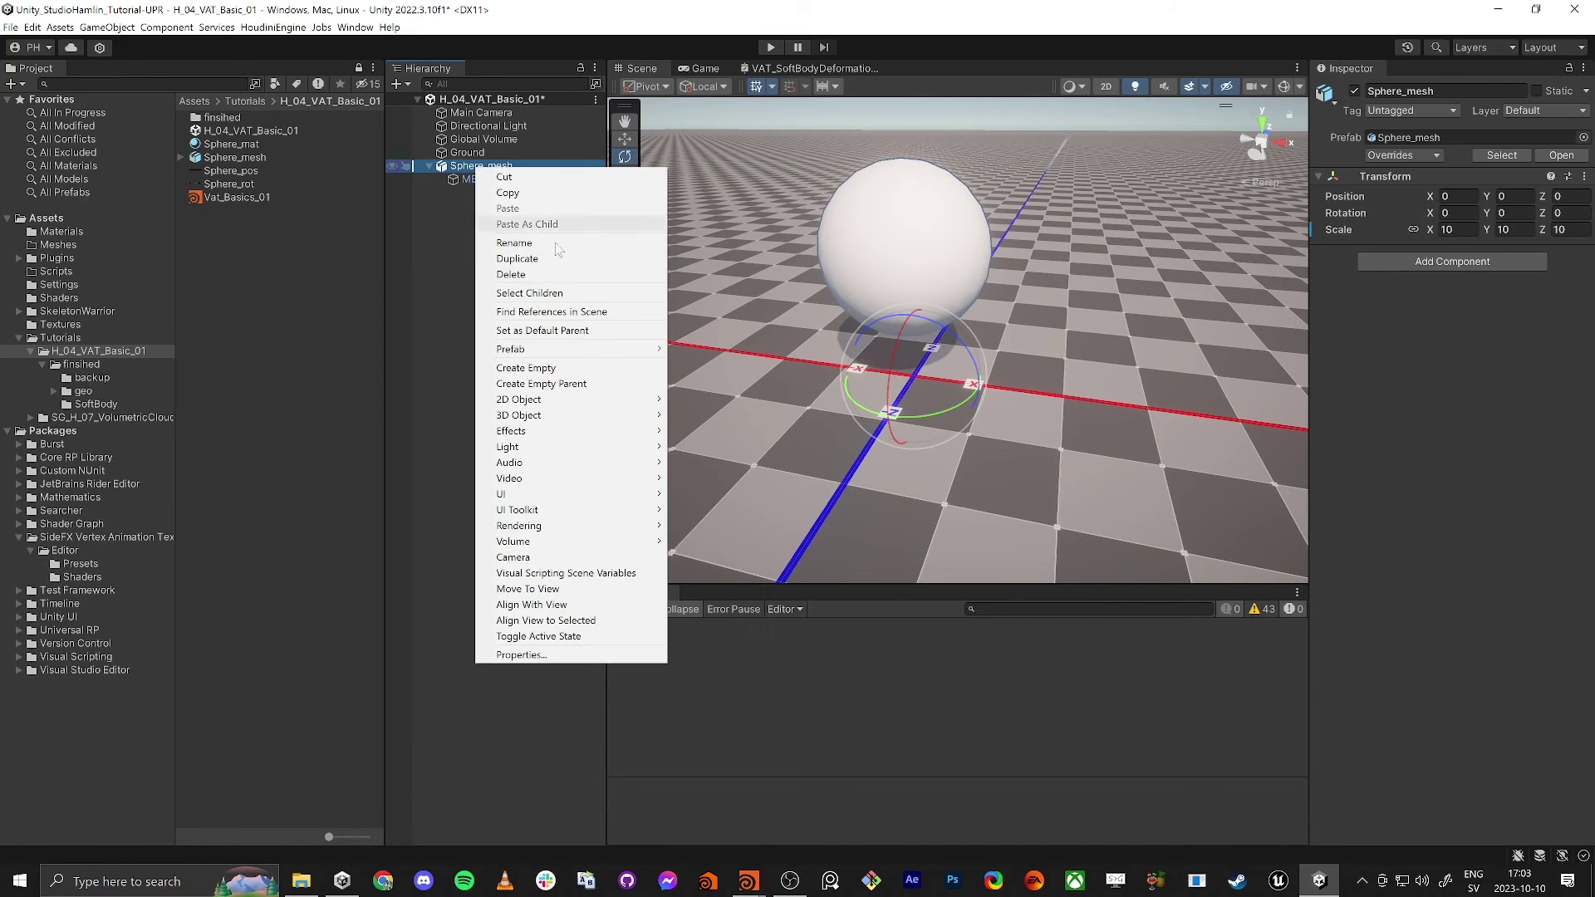
left_click(564, 391)
left_click(502, 165)
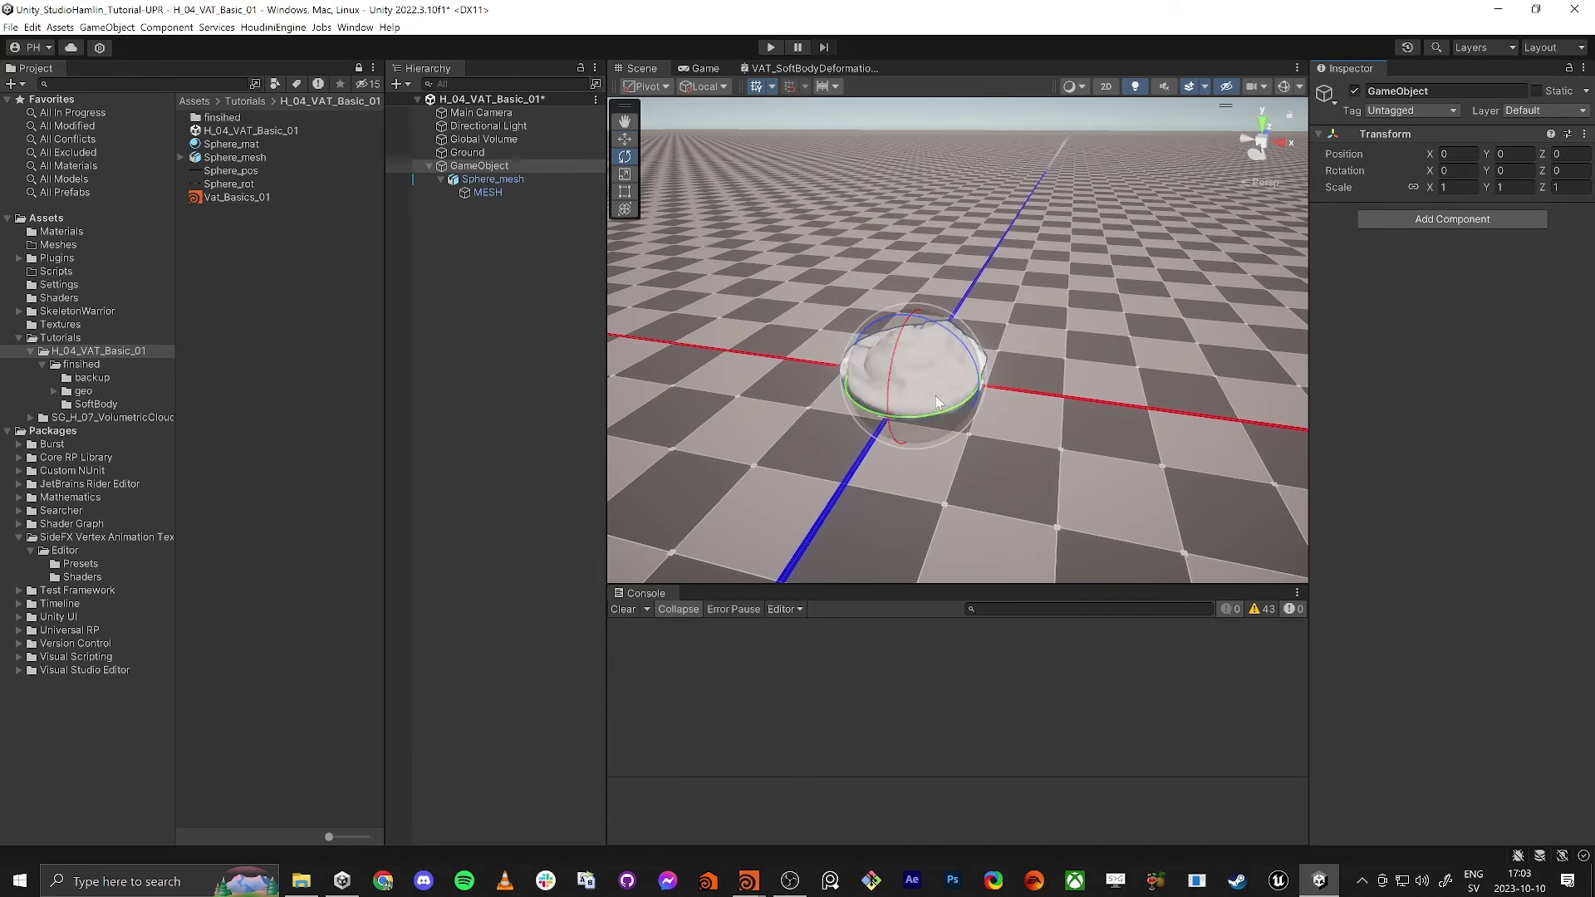
key("w")
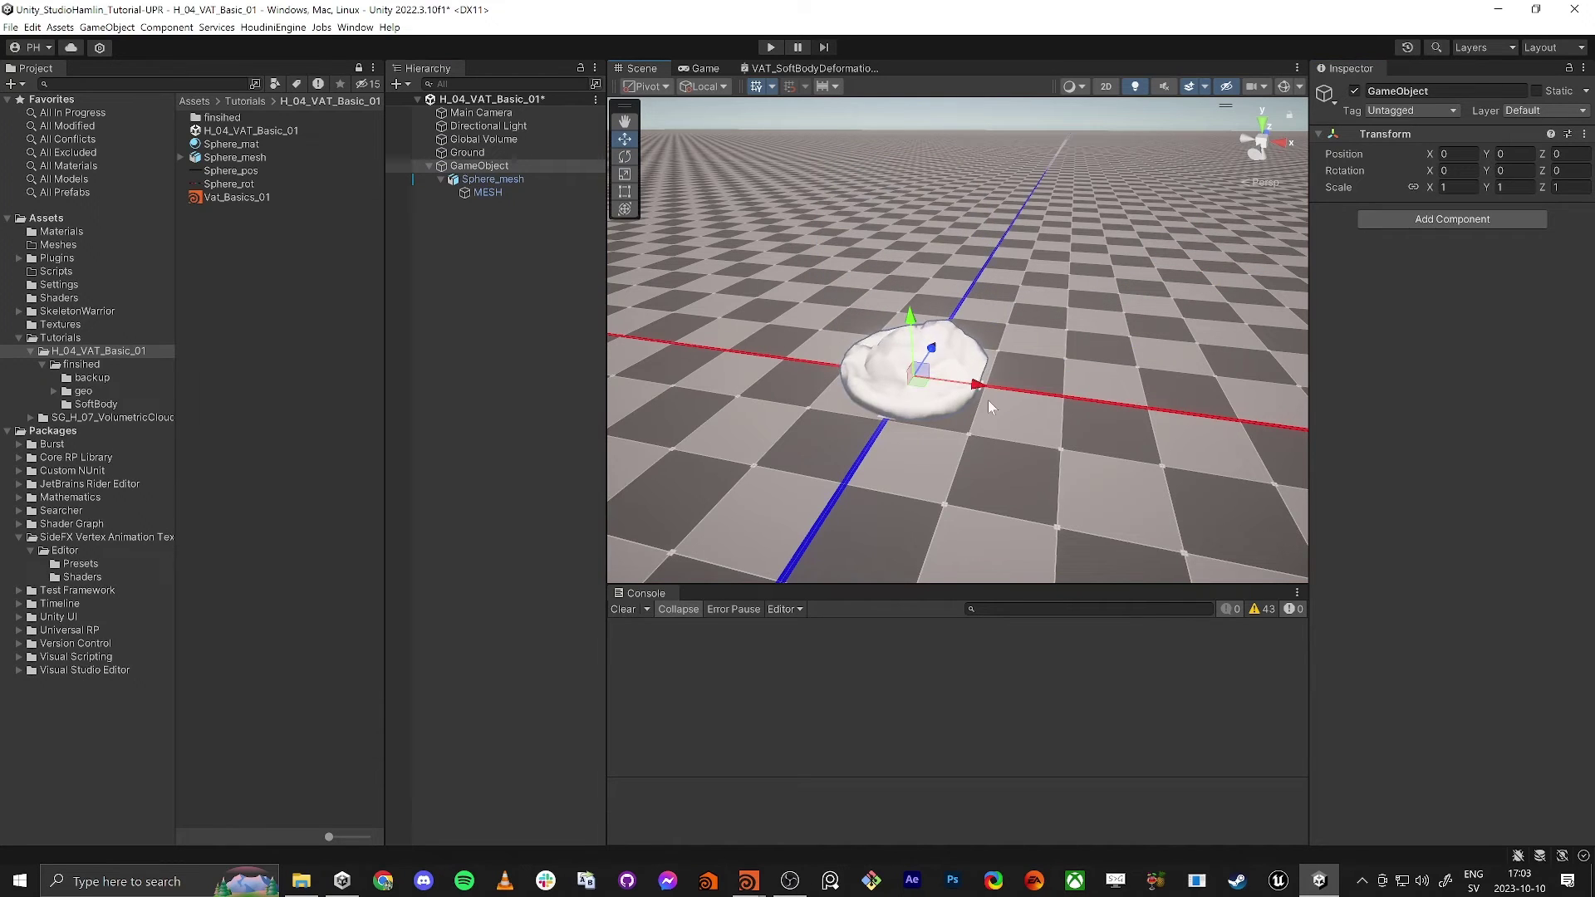
left_click(535, 265)
Undo the creation of Sphere_mesh's empty parent object.
key("ctrl+z")
key("ctrl+z")
key("ctrl+z")
key("ctrl+z")
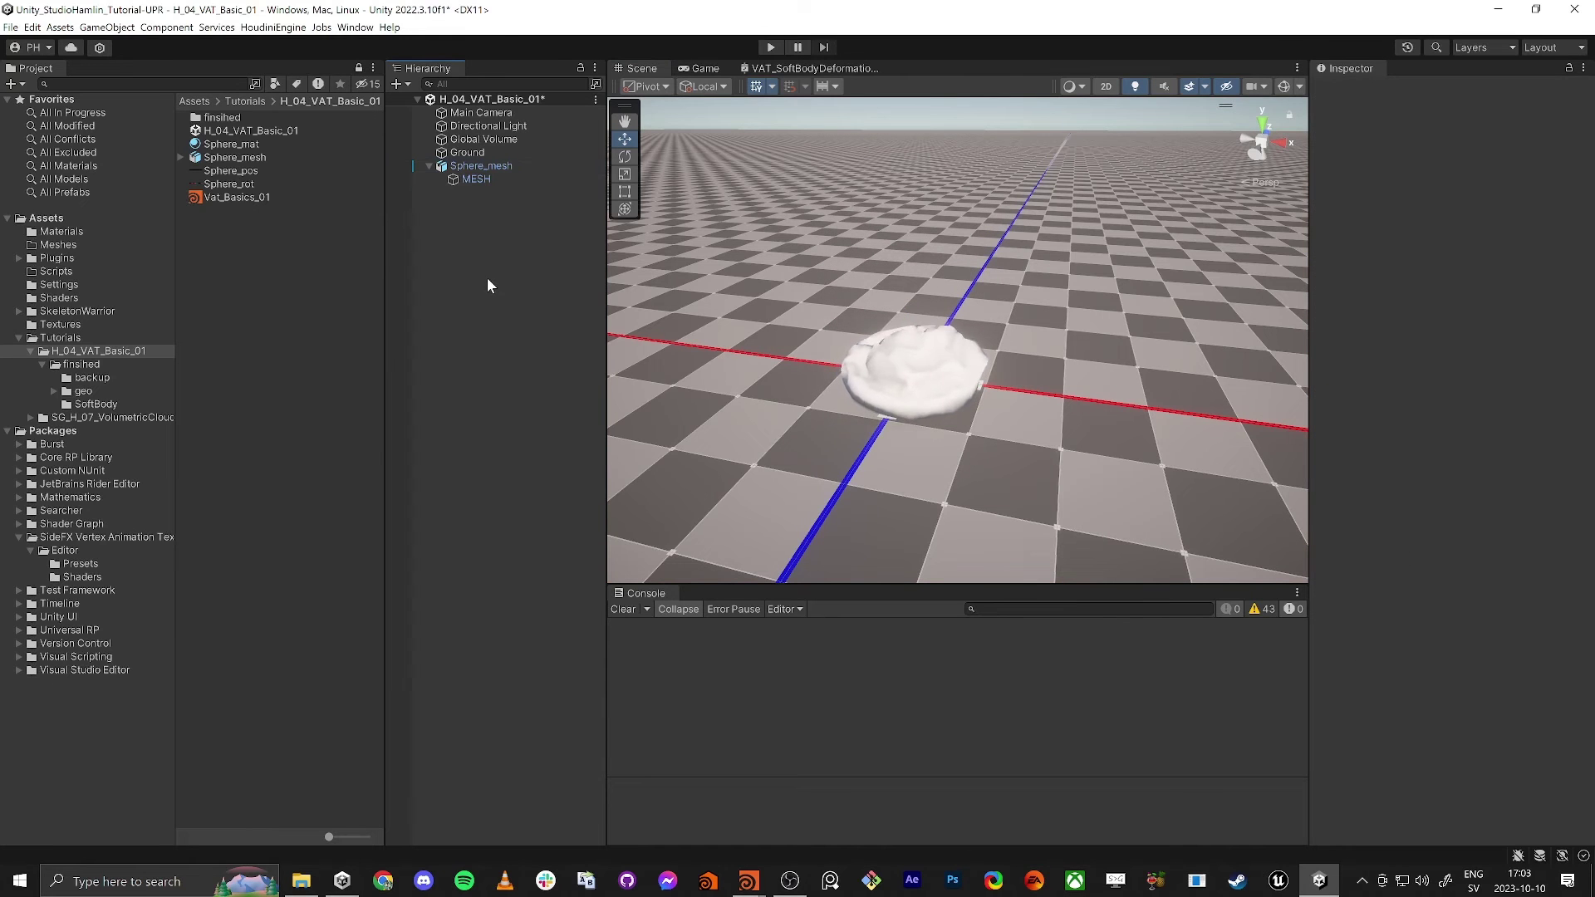
Turn off Auto Playback on Sphere_mat and scrub the Display Frame value through the animation.
left_click_drag(870, 348, 884, 316, "alt")
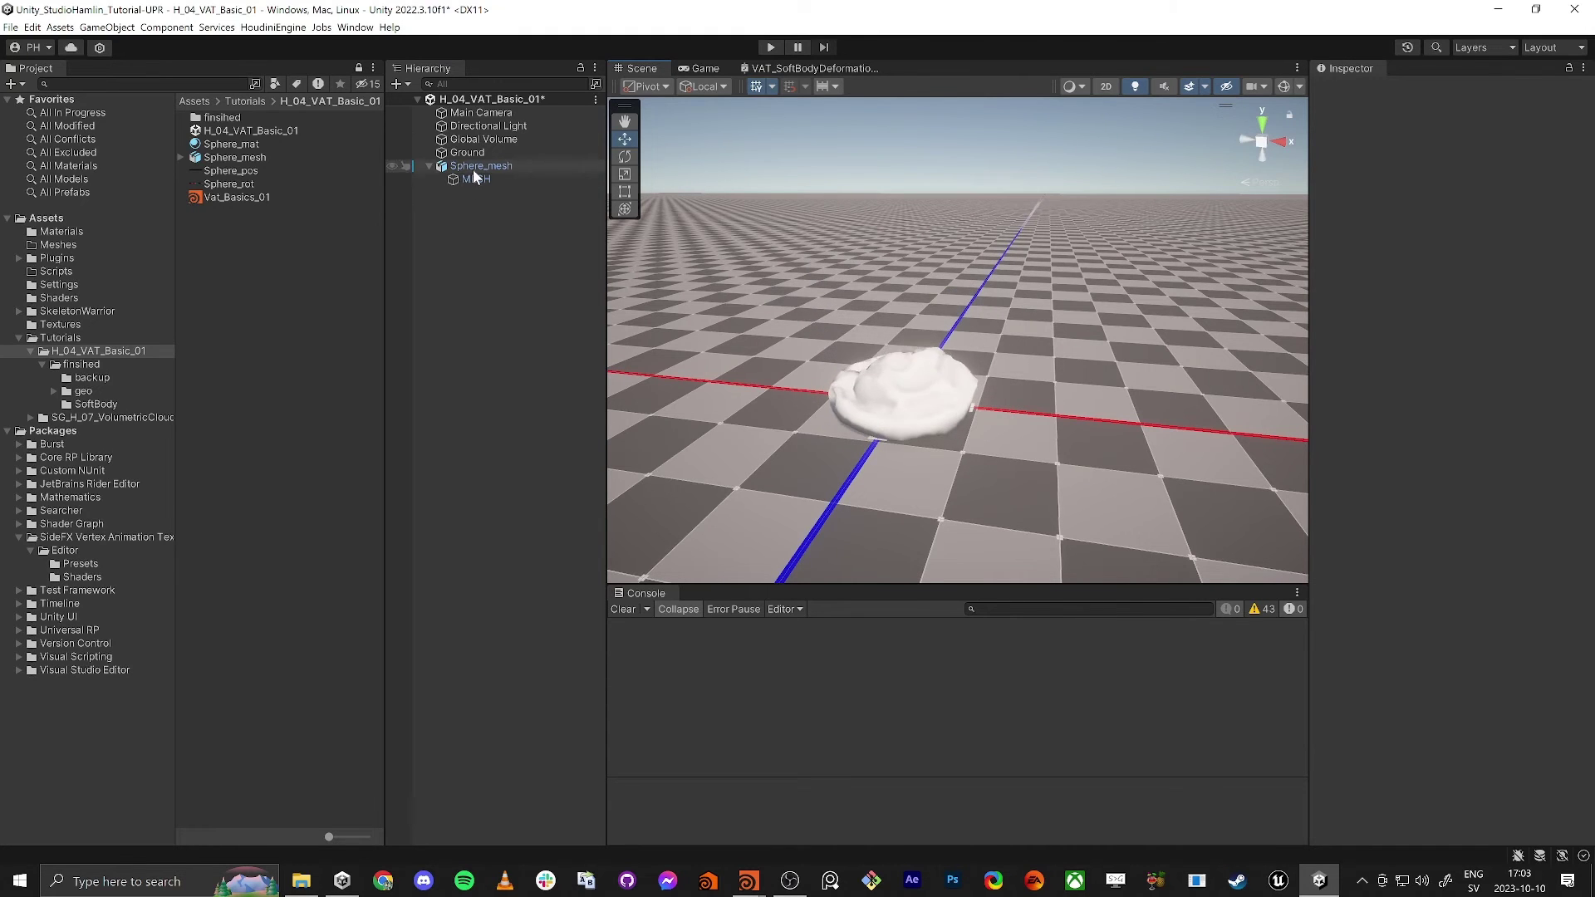
left_click(241, 144)
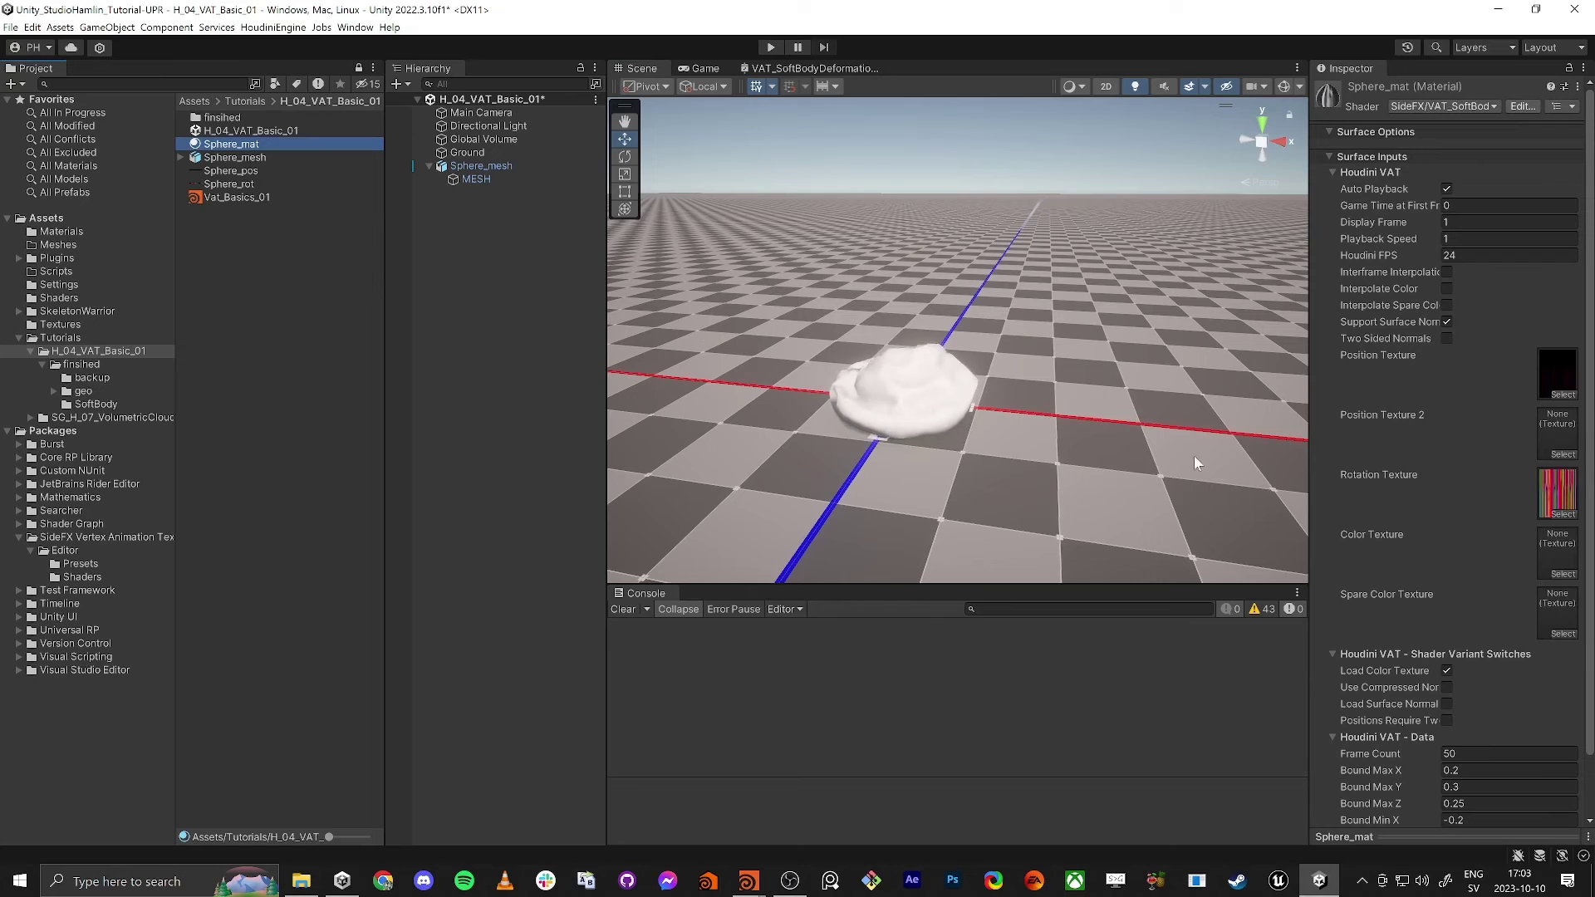
left_click(1447, 190)
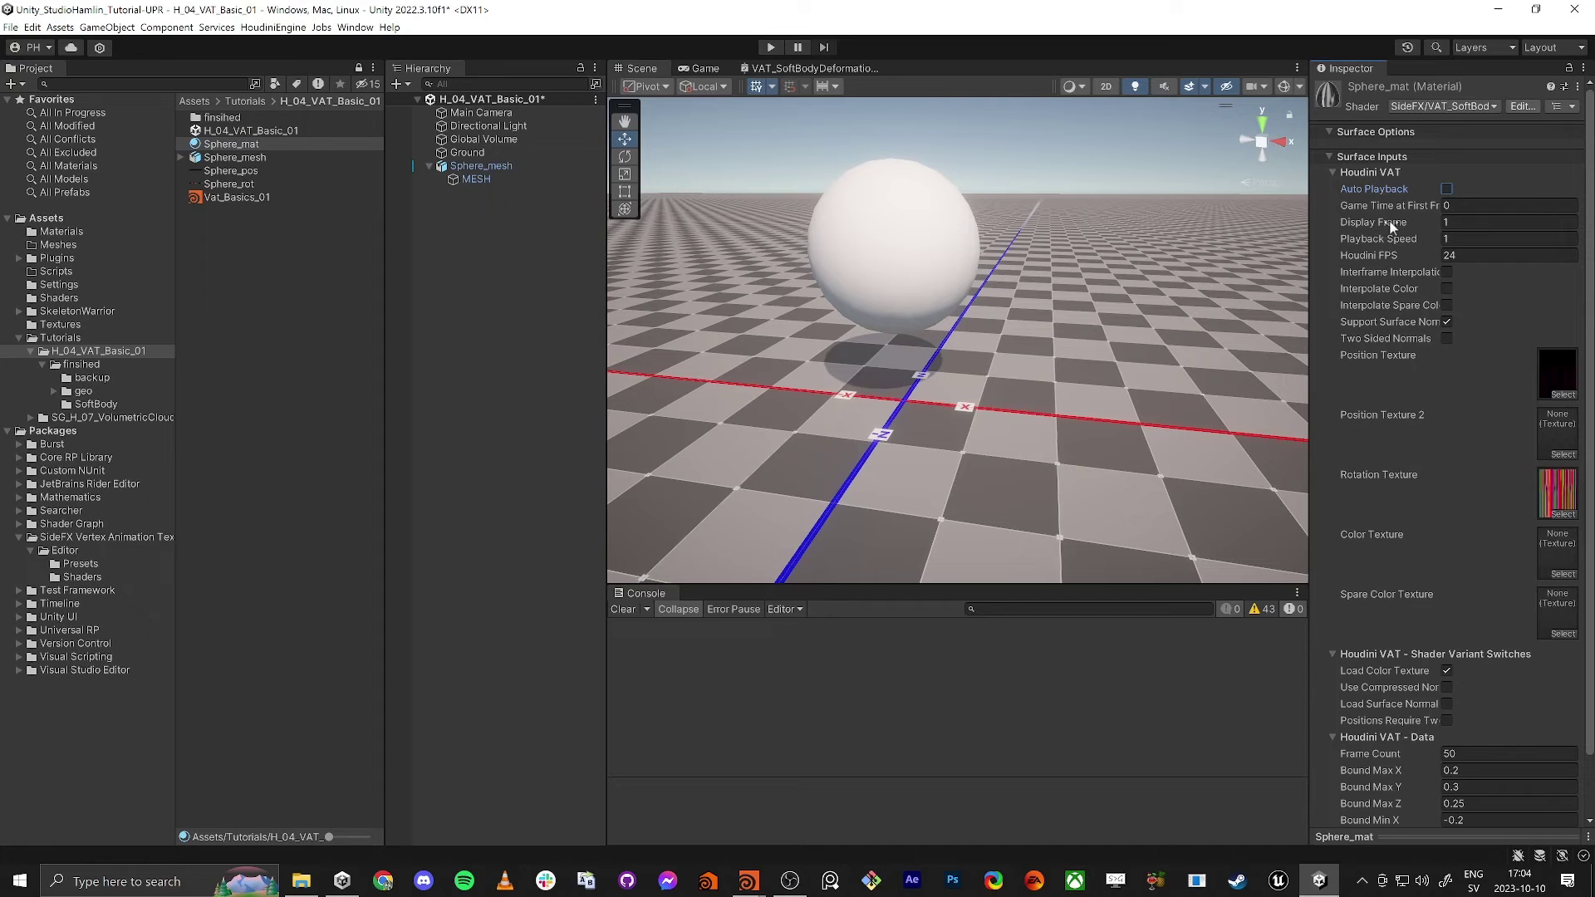
left_click_drag(1374, 221, 1587, 238)
left_click_drag(62, 241, 1467, 238)
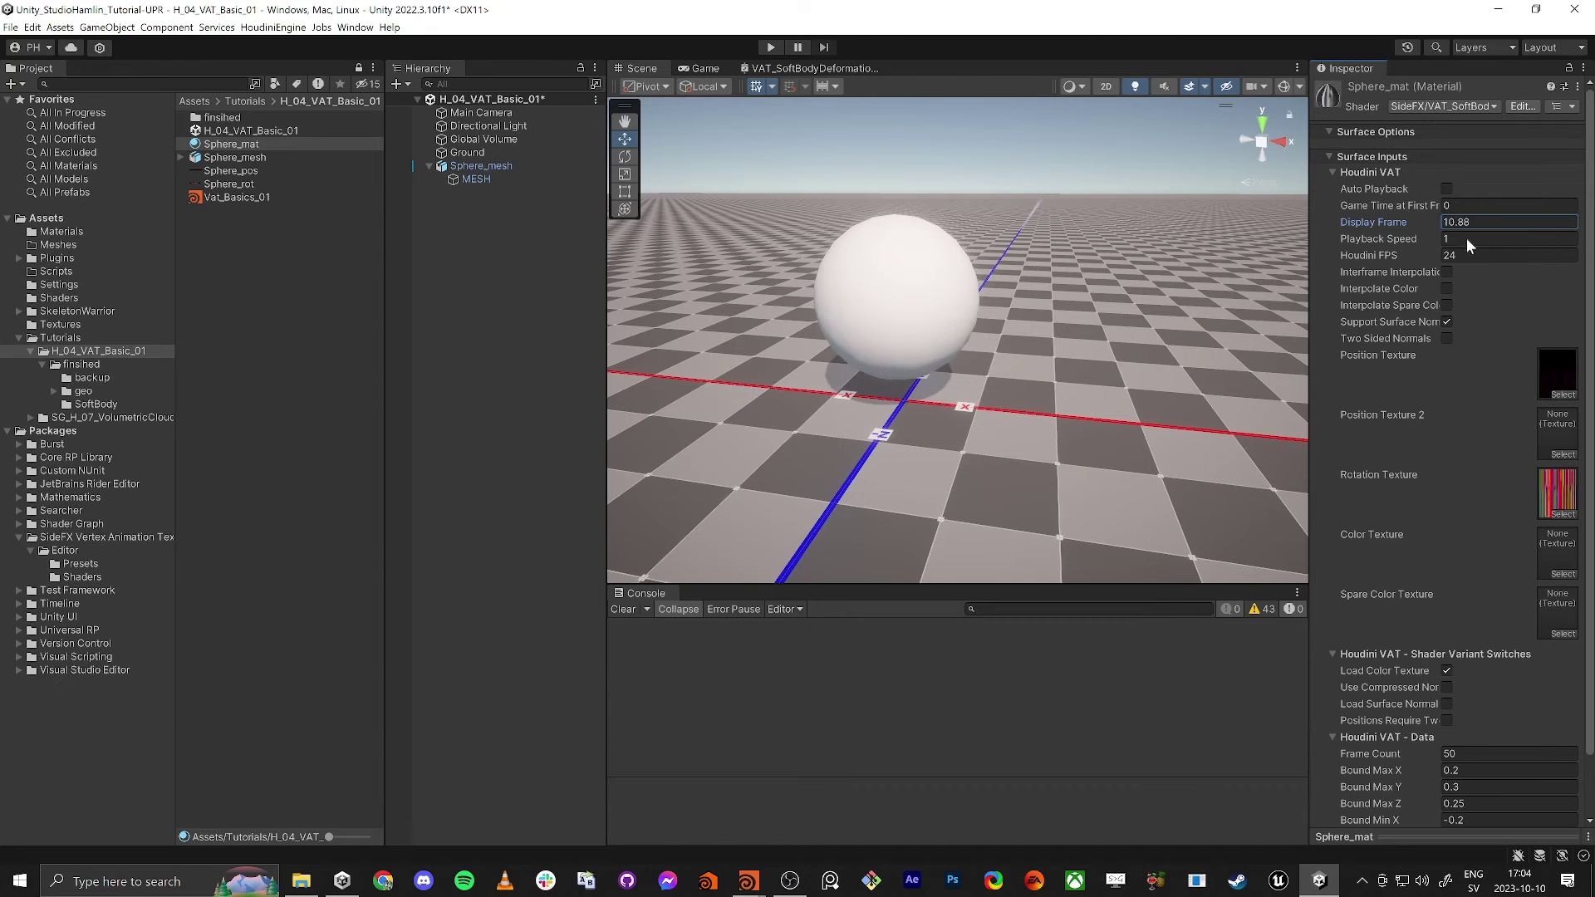
Turn Auto Playback back on and raise Sphere_mat's Playback Speed to 1.48.
left_click(1446, 188)
left_click_drag(1405, 239, 1418, 237)
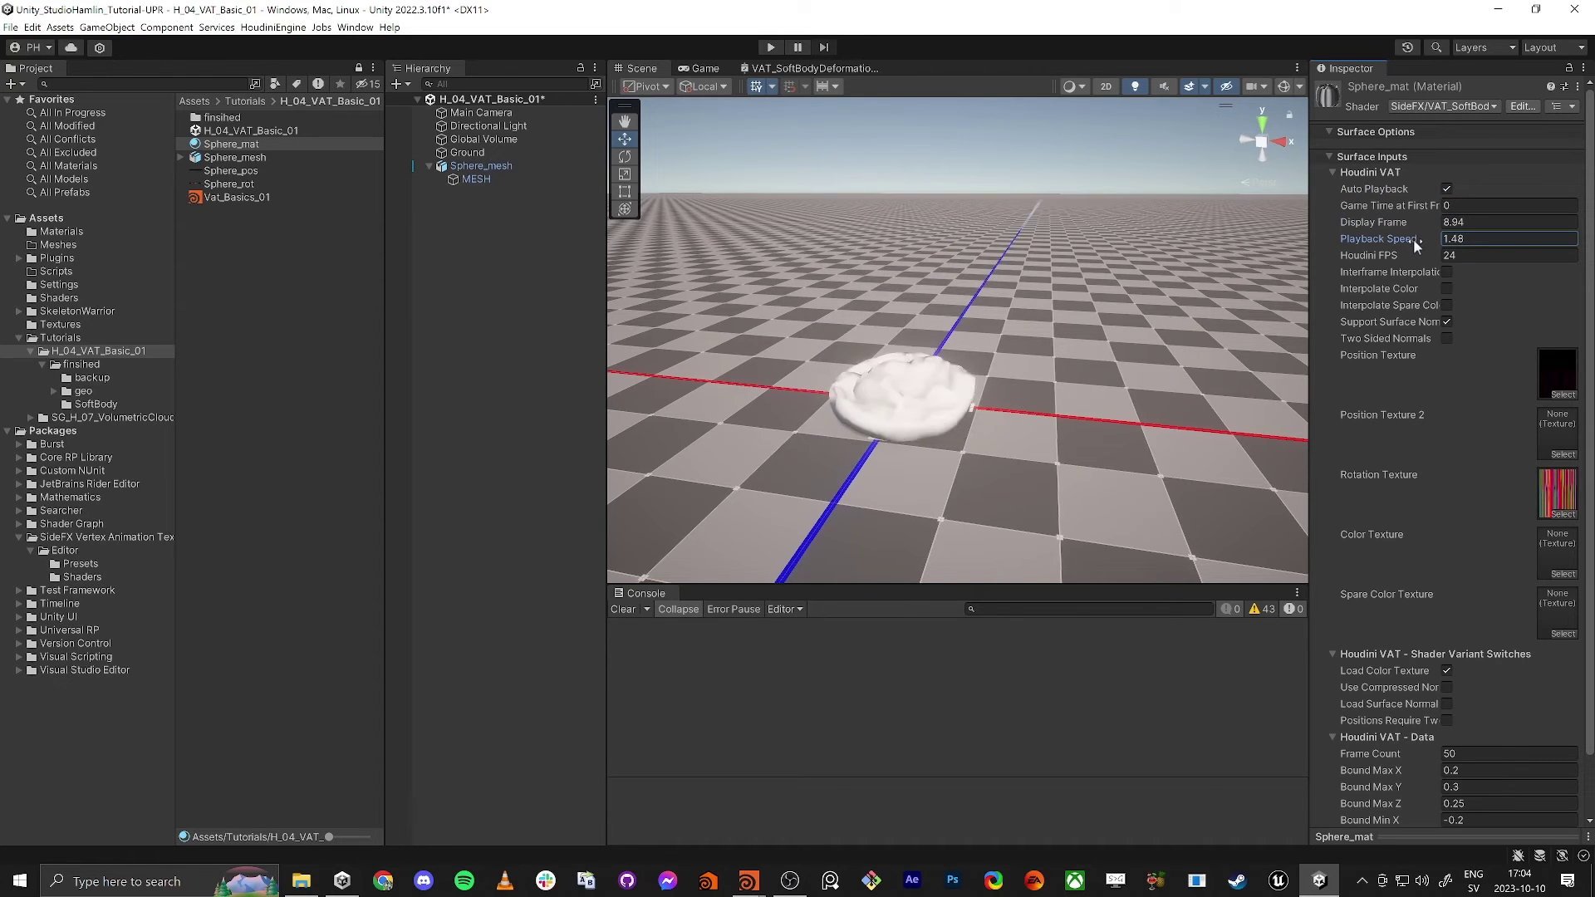
Set Sphere_mat's Display Frame to 1.
left_click(1500, 224)
type("1")
key("Tab")
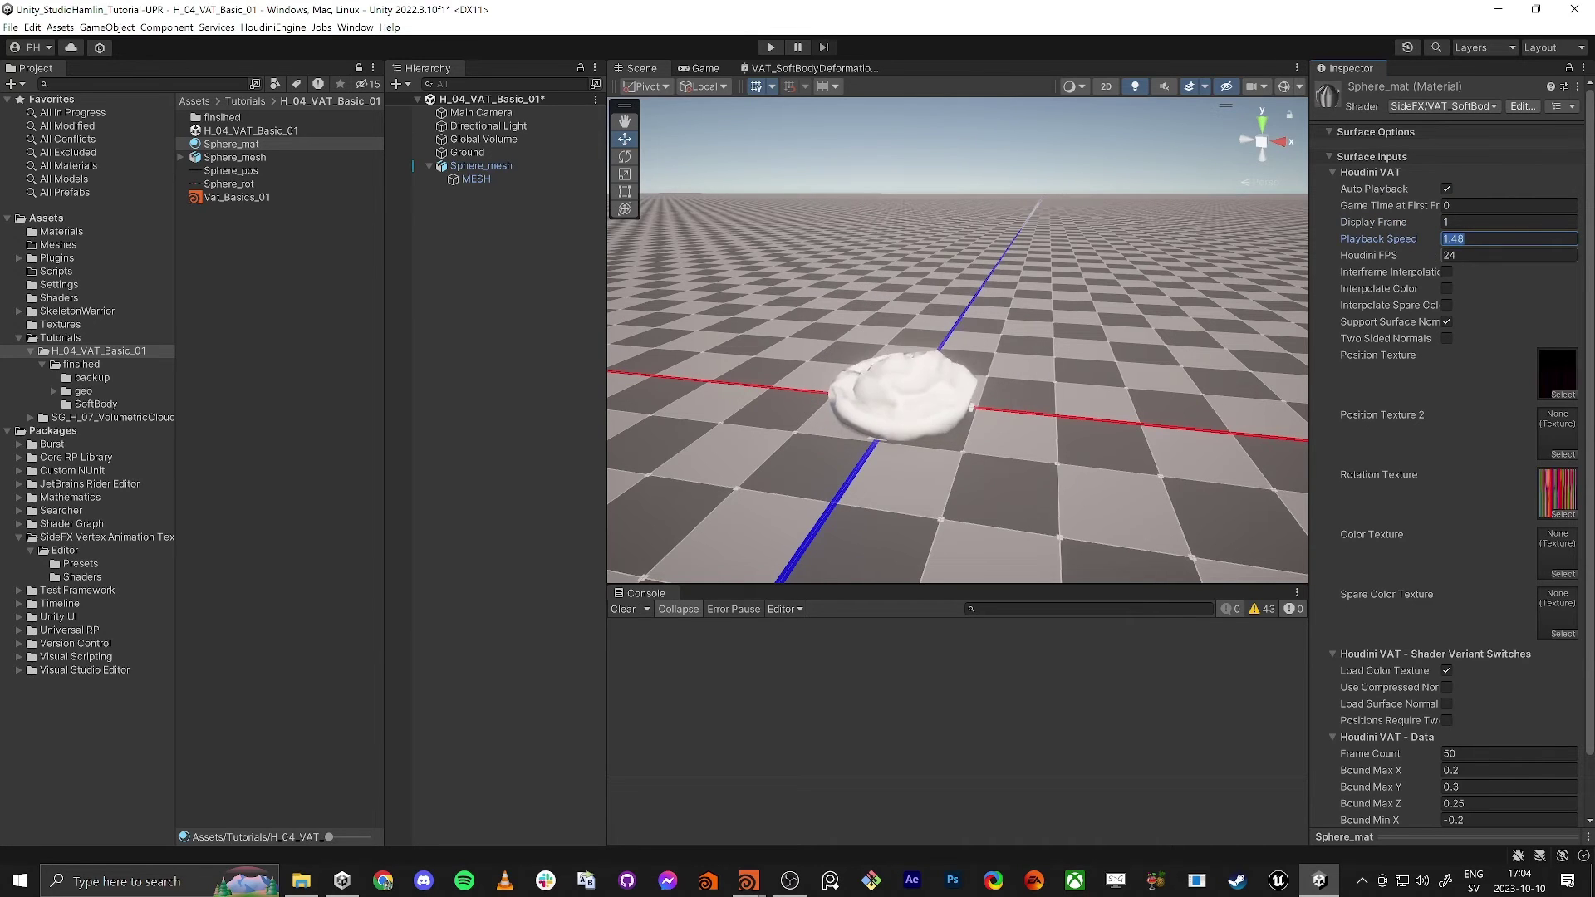
Check the material's Houdini FPS against the FPS in Houdini's Global Animation Options, and return to Unity.
key("Tab")
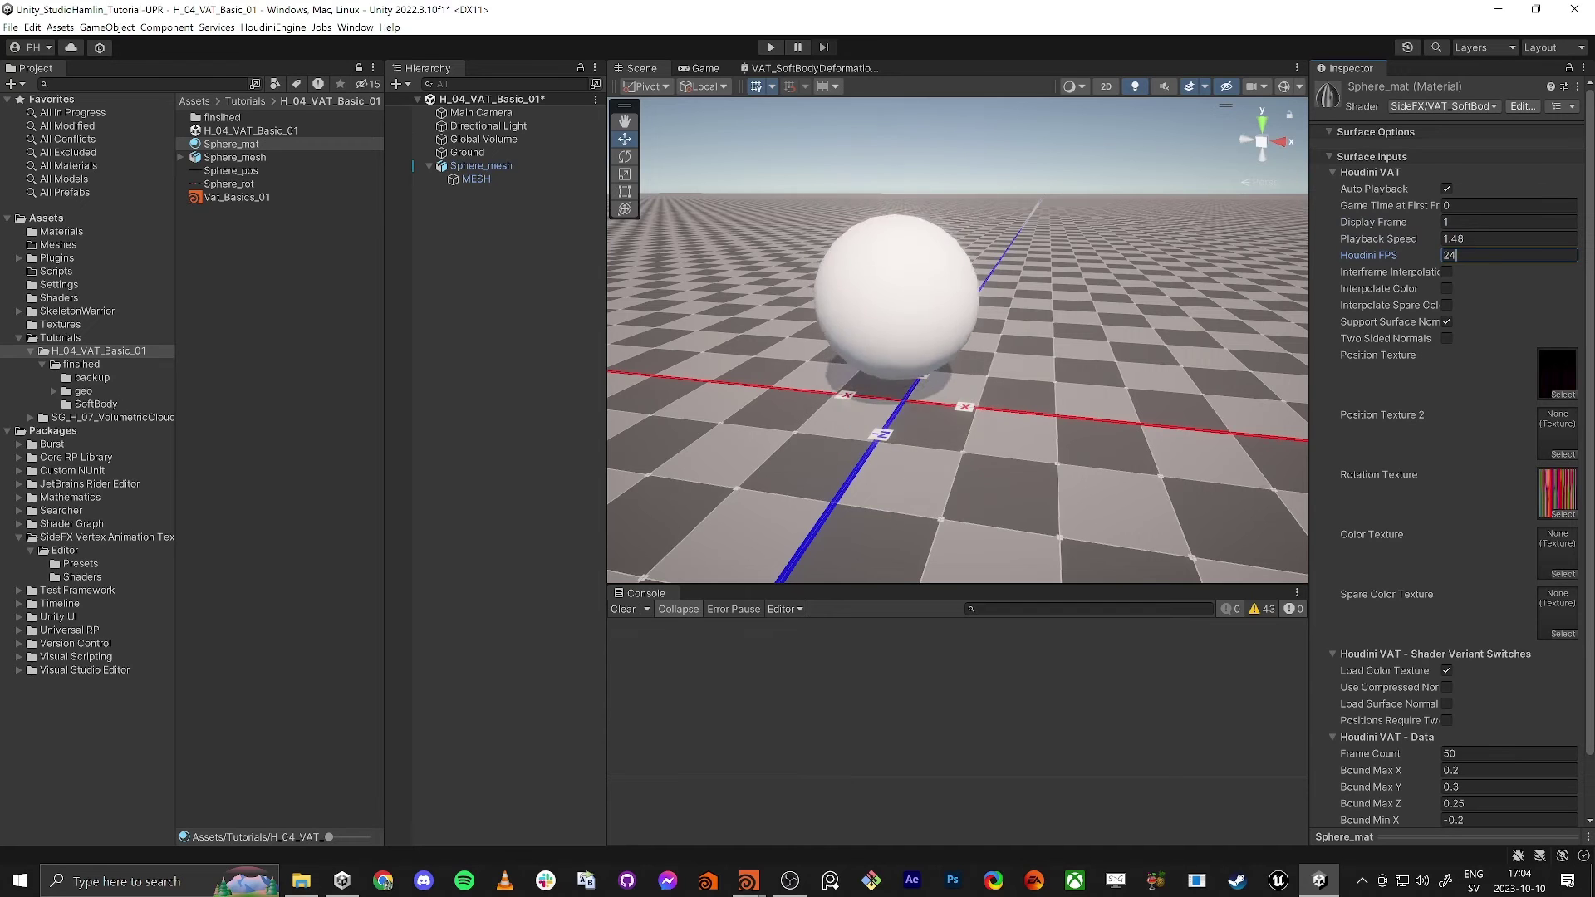
key("alt+Tab")
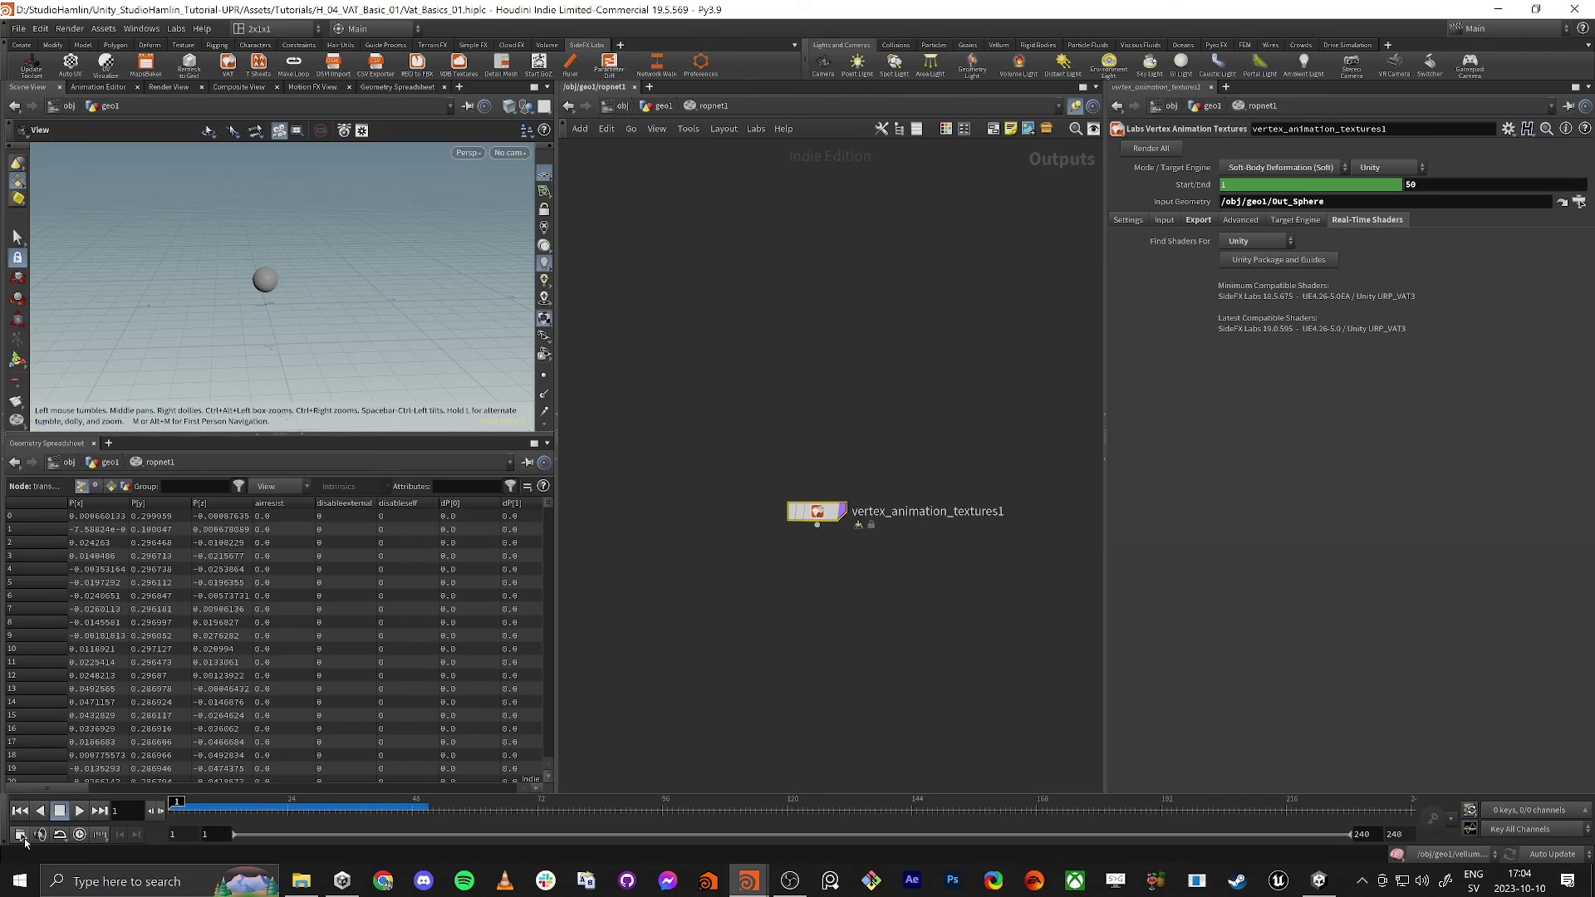
left_click(19, 835)
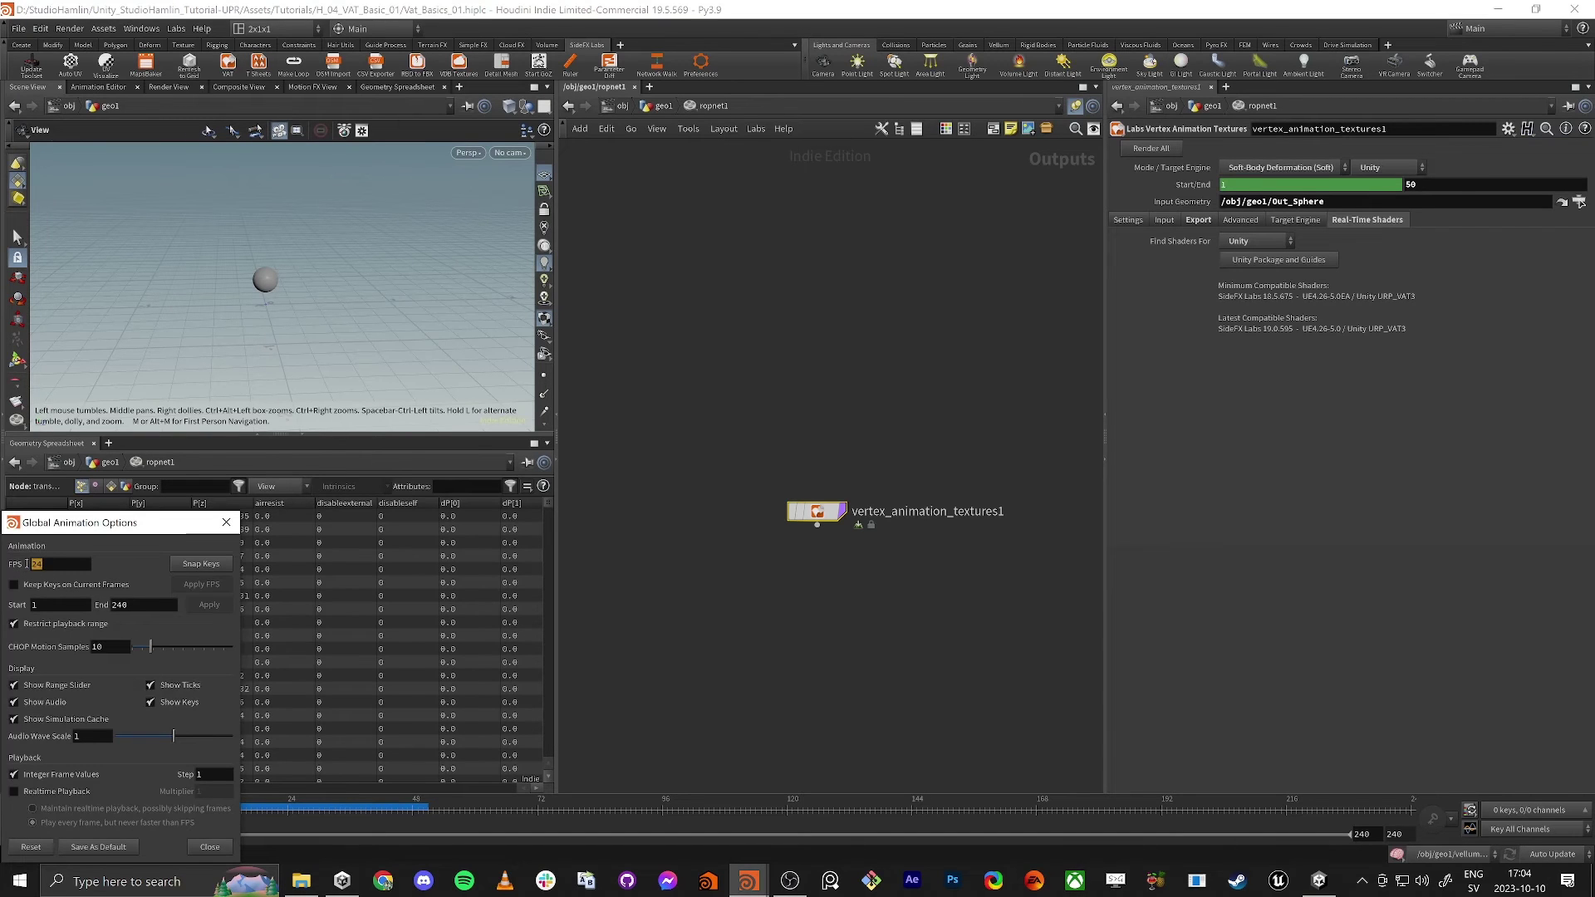
left_click(225, 523)
key("alt+Tab")
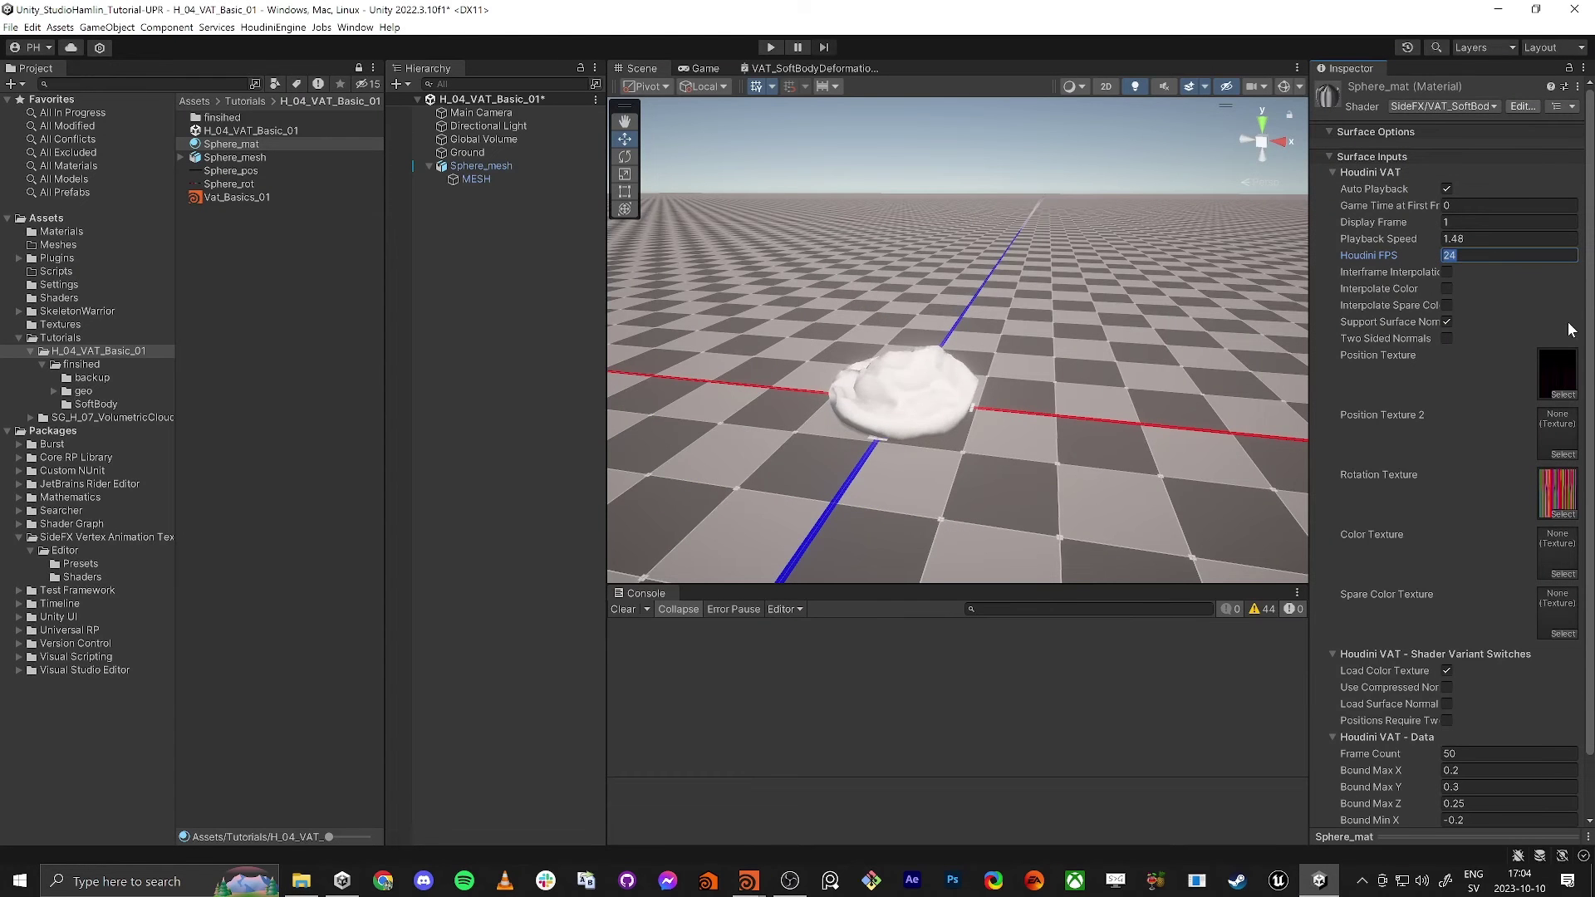
Enable Interframe Interpolation on Sphere_mat.
right_click_drag(904, 407, 883, 330)
key("w")
key("s")
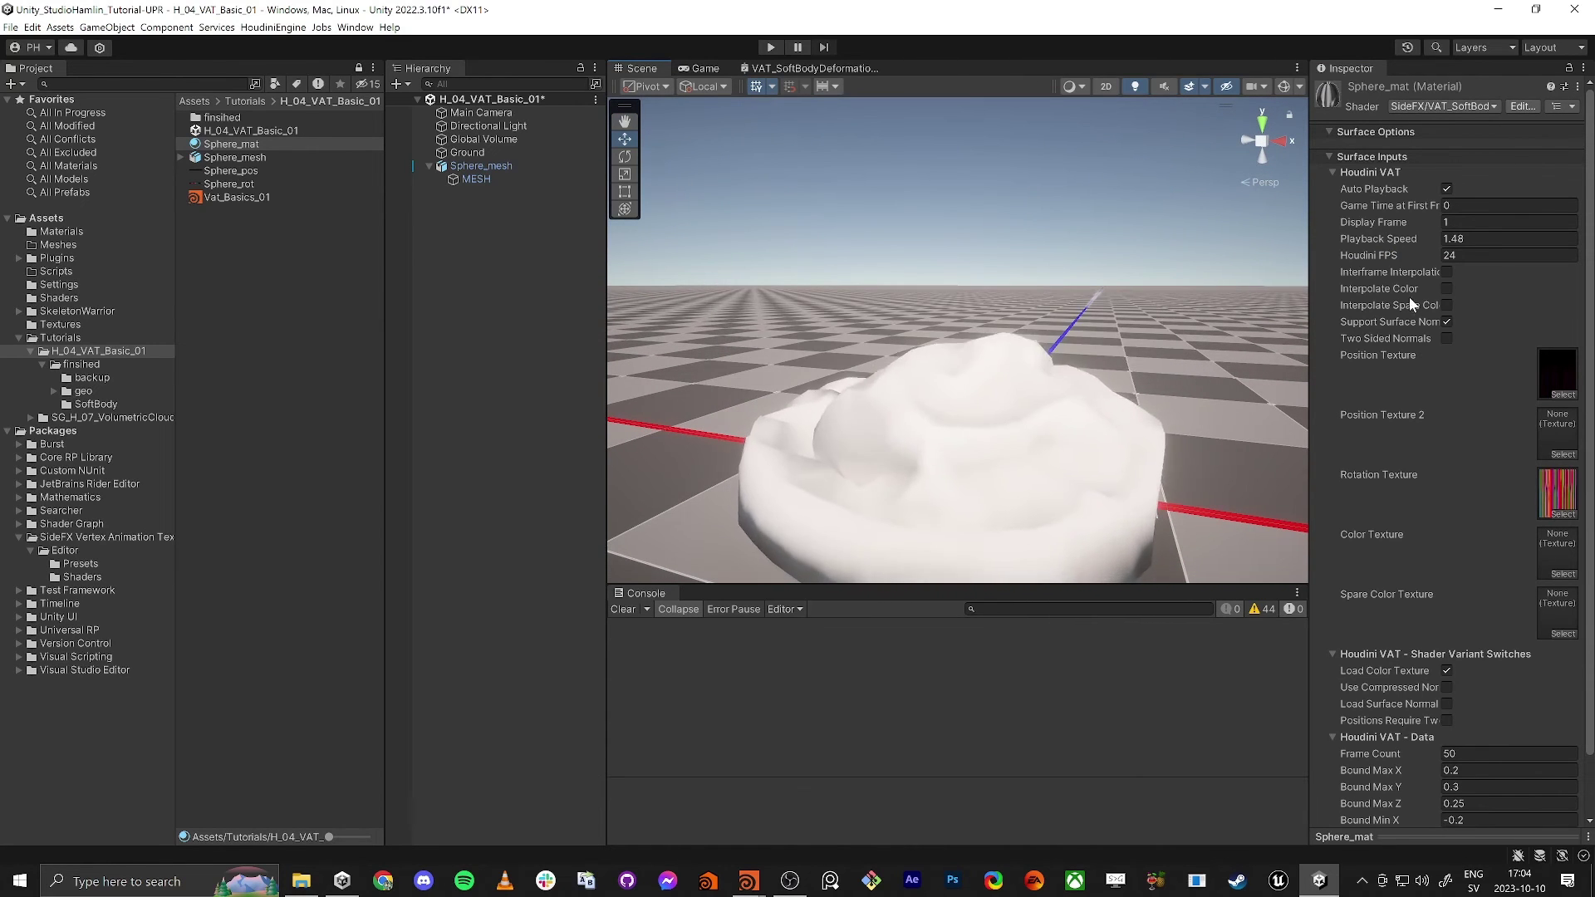
left_click(1447, 272)
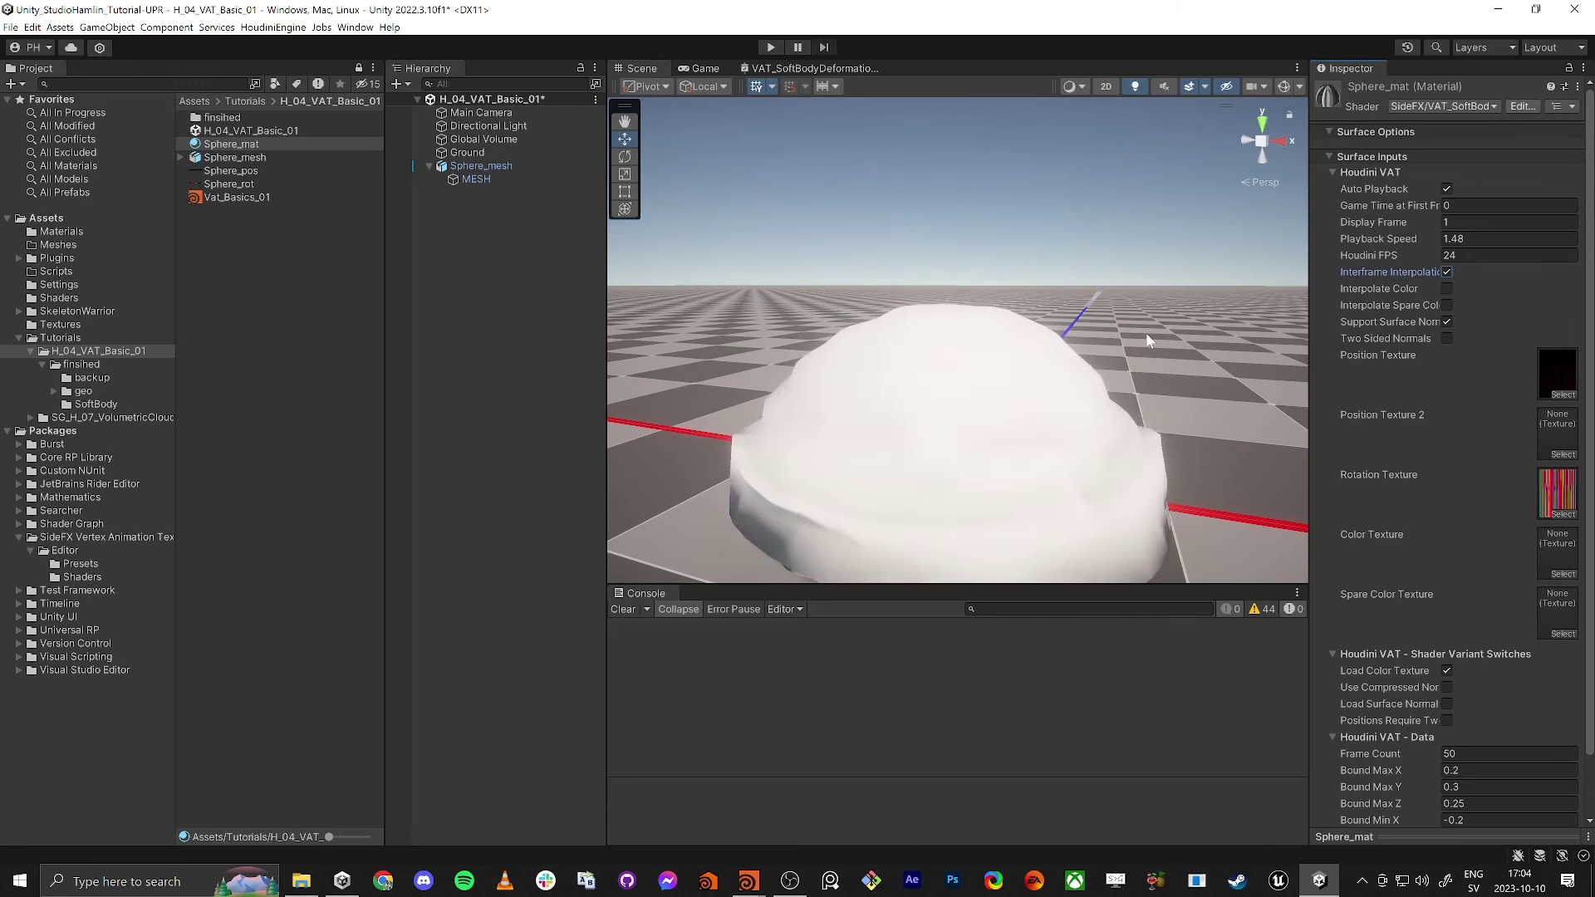
Compare the sphere's playback with Interframe Interpolation off and on, leaving it enabled.
key("s")
right_click_drag(1016, 378, 1046, 349)
left_click_drag(1046, 349, 1046, 359, "alt")
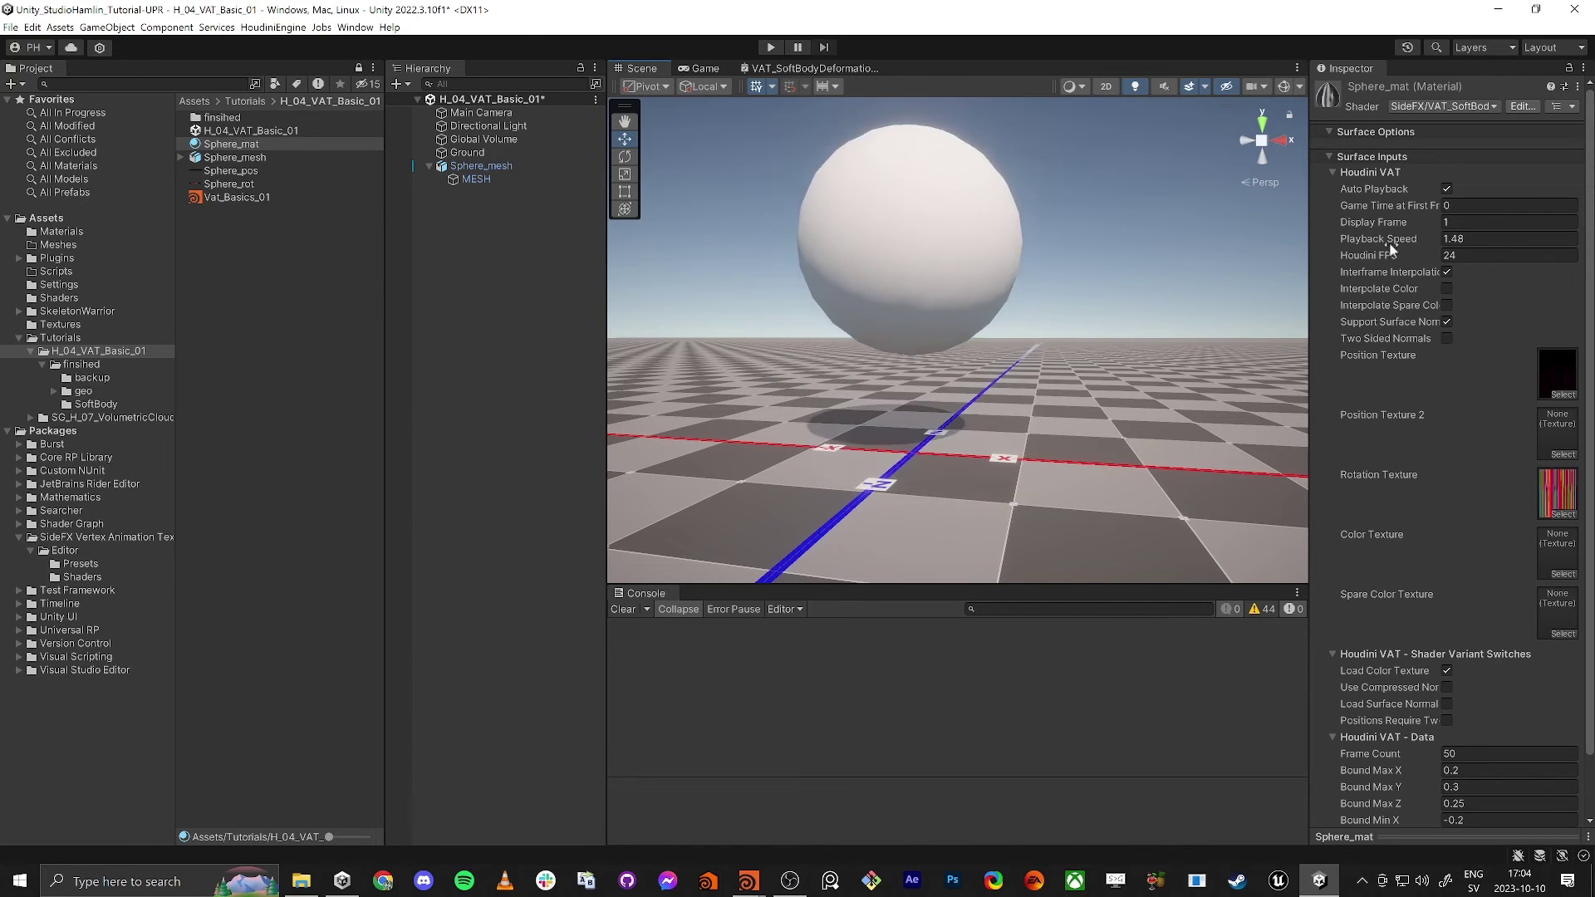
left_click(1447, 272)
left_click(1447, 272)
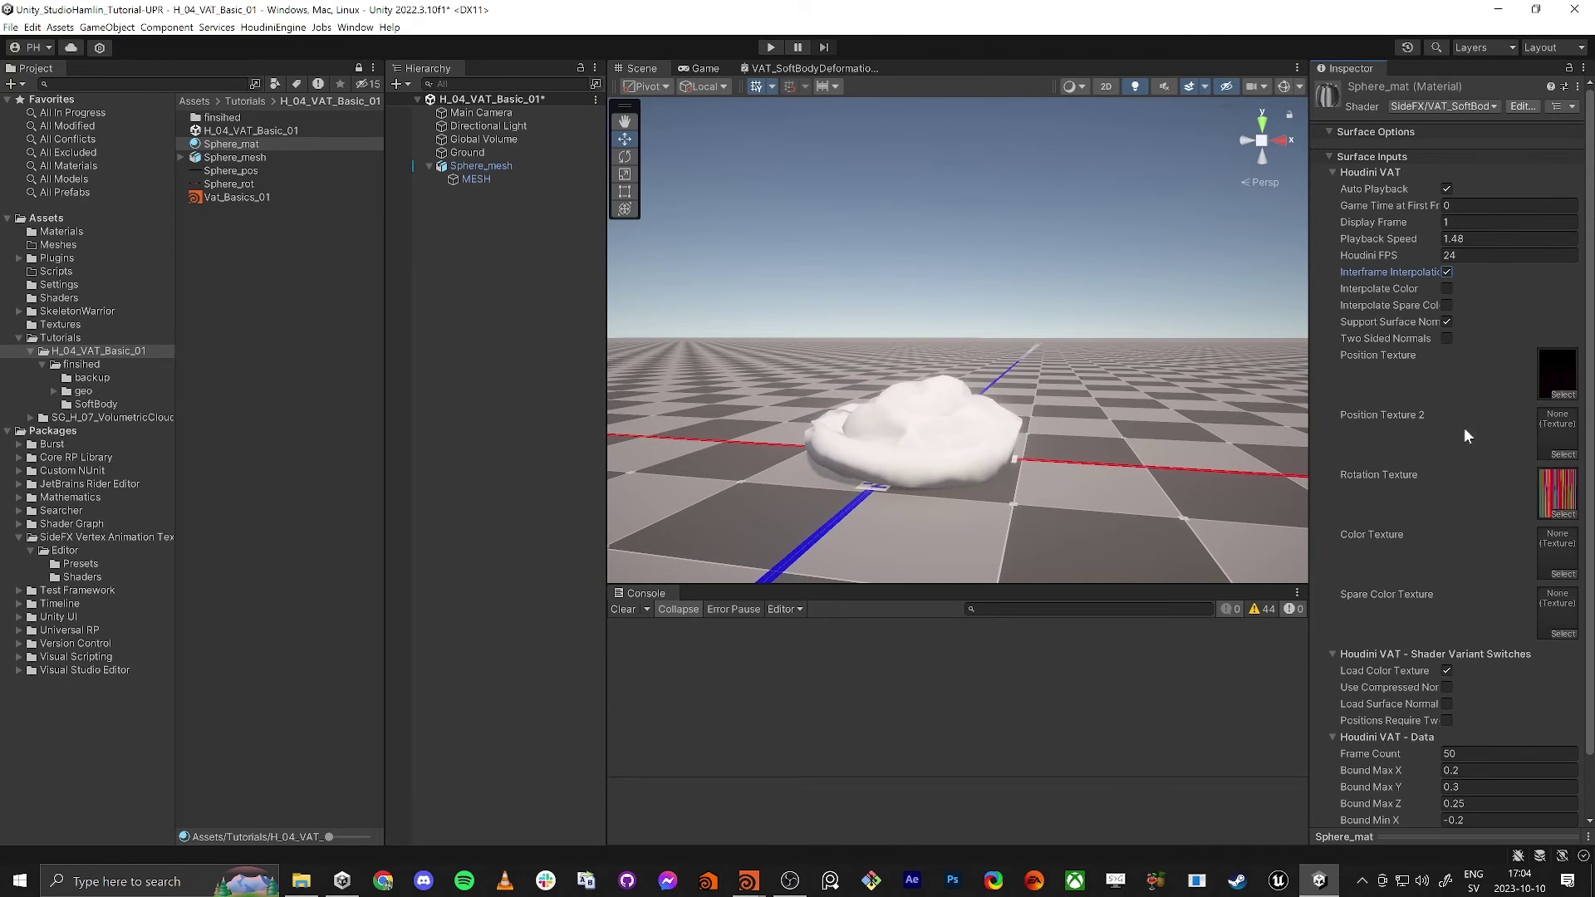
Review Sphere_mat's remaining VAT properties and open the Shaders folder of the SideFX Vertex Animation Textures package.
scroll(1463, 427, "down", 2)
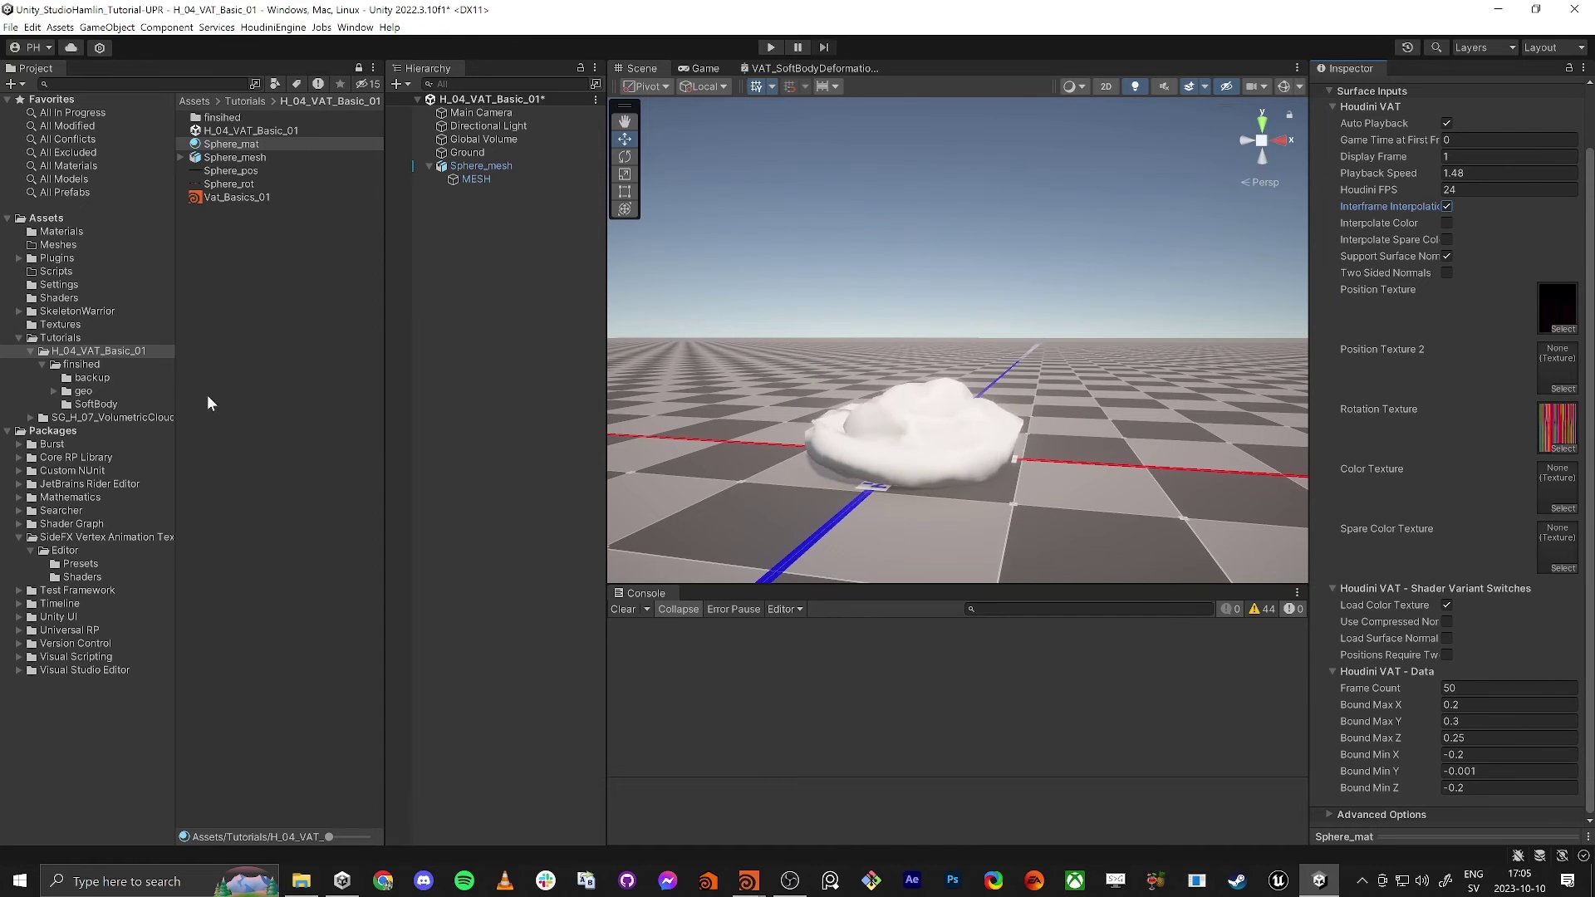
left_click(98, 579)
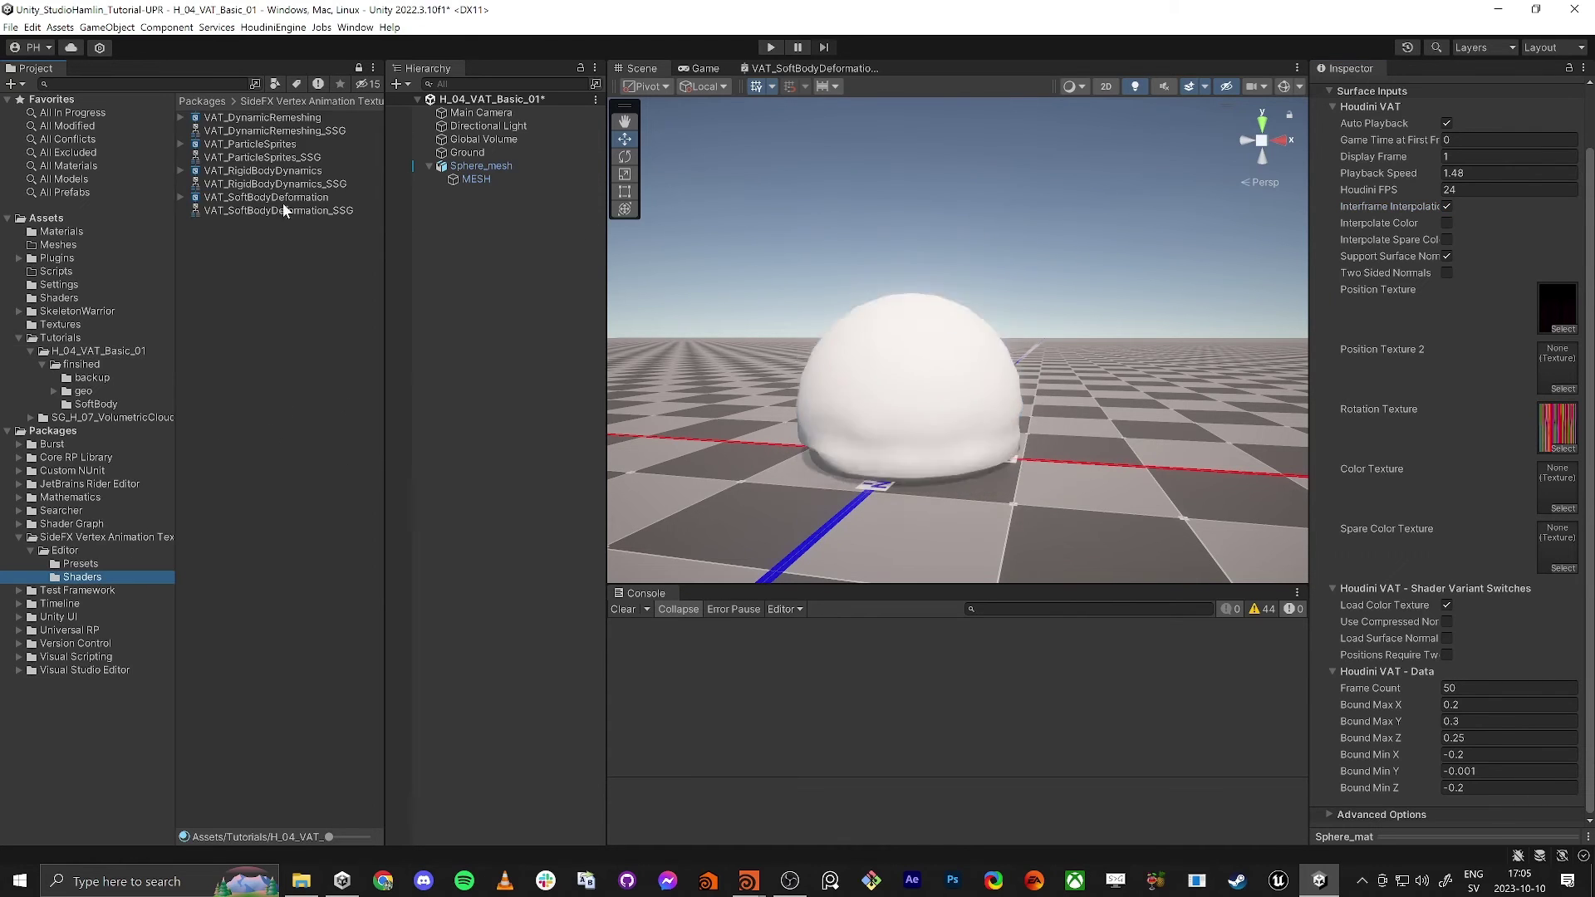
Copy the VAT_SoftBodyDeformation shader graph from the SideFX package's Shaders folder into the H_04_VAT_Basic_01 folder.
left_click(282, 198)
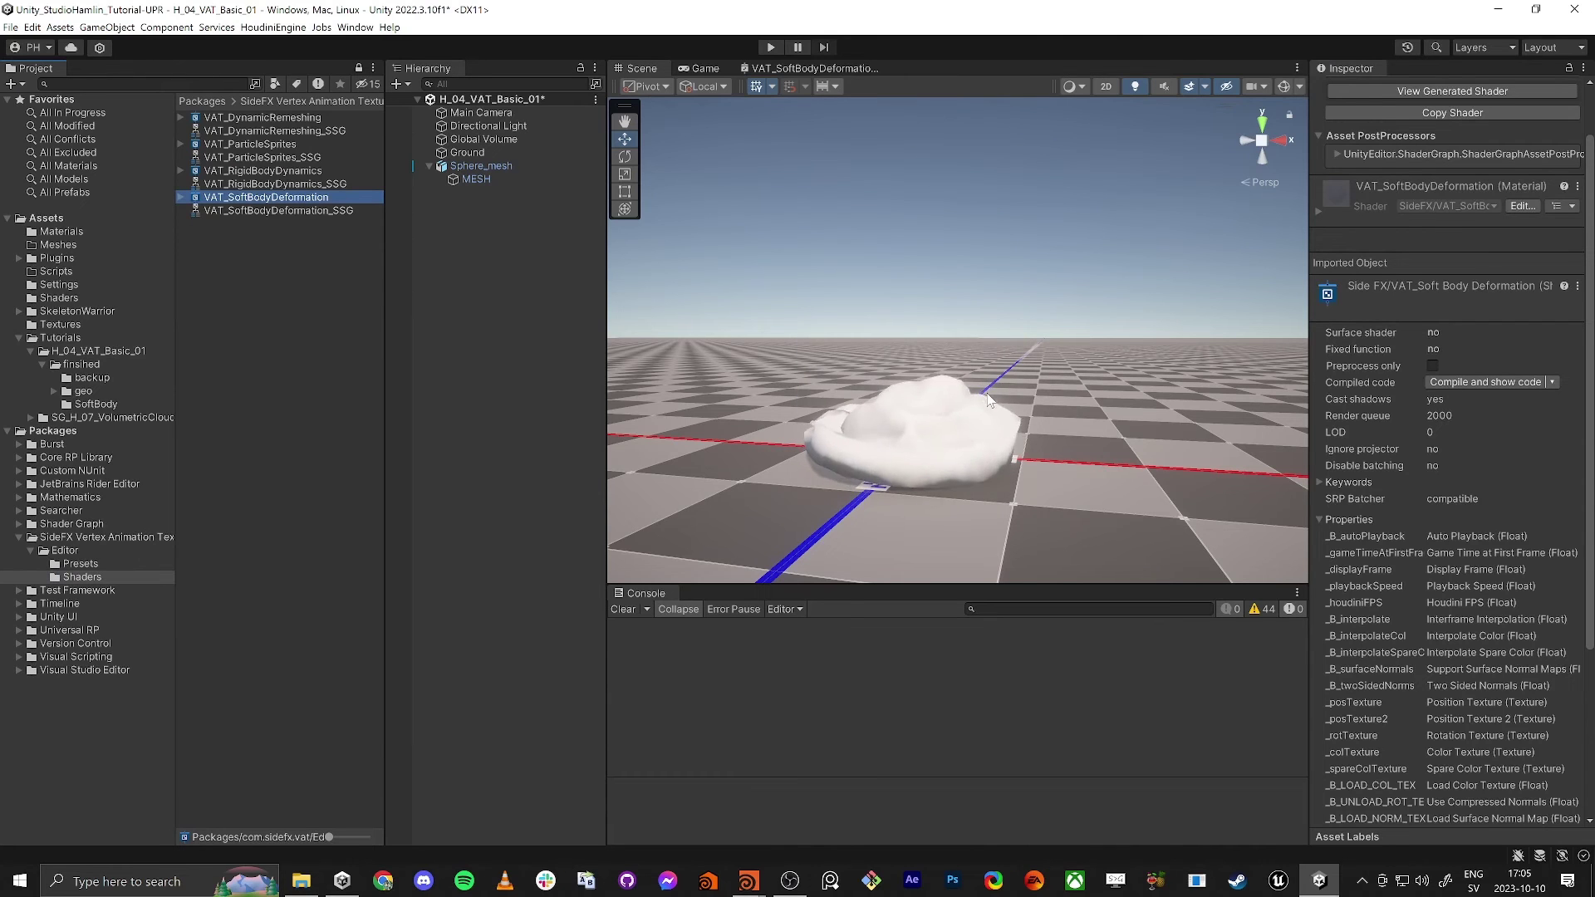
left_click(280, 312)
left_click(274, 197)
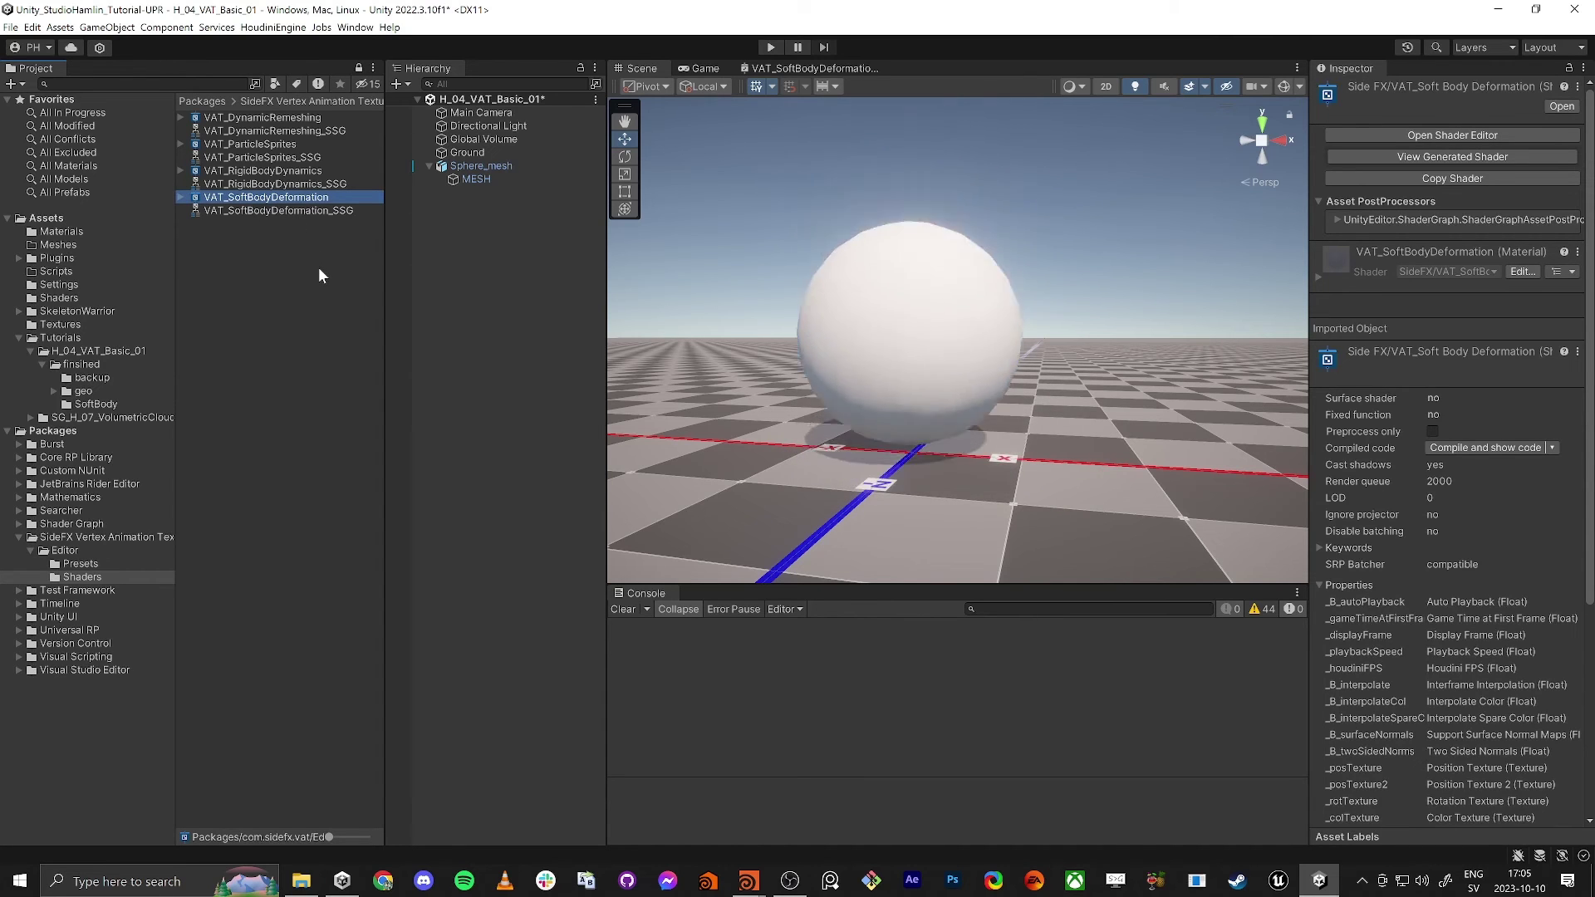
left_click(311, 273)
left_click(294, 199)
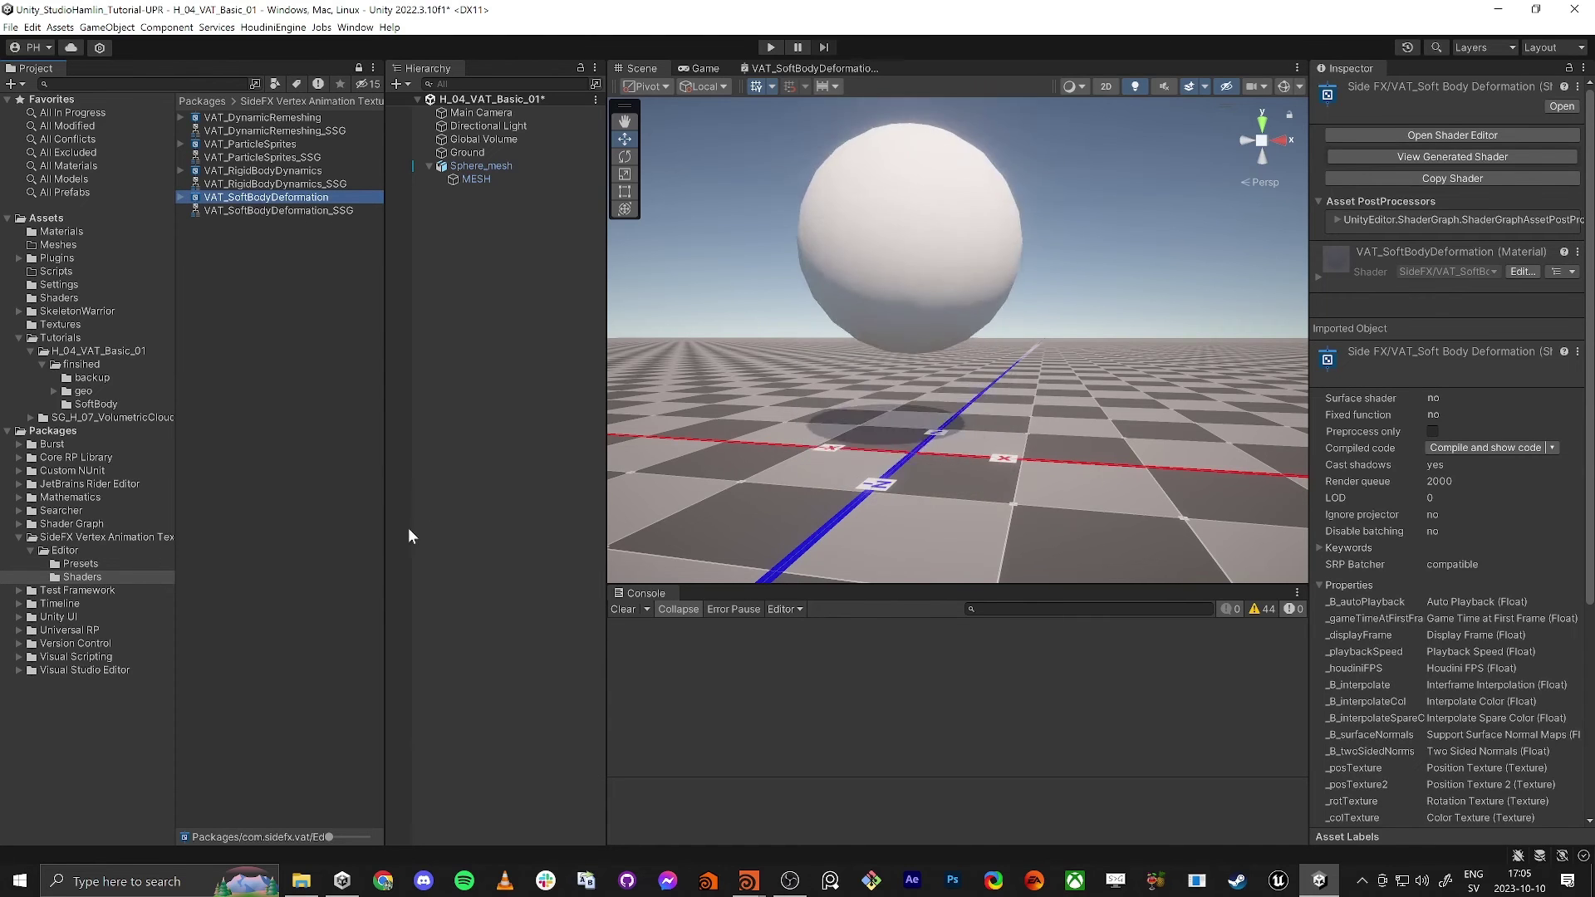
left_click(86, 350)
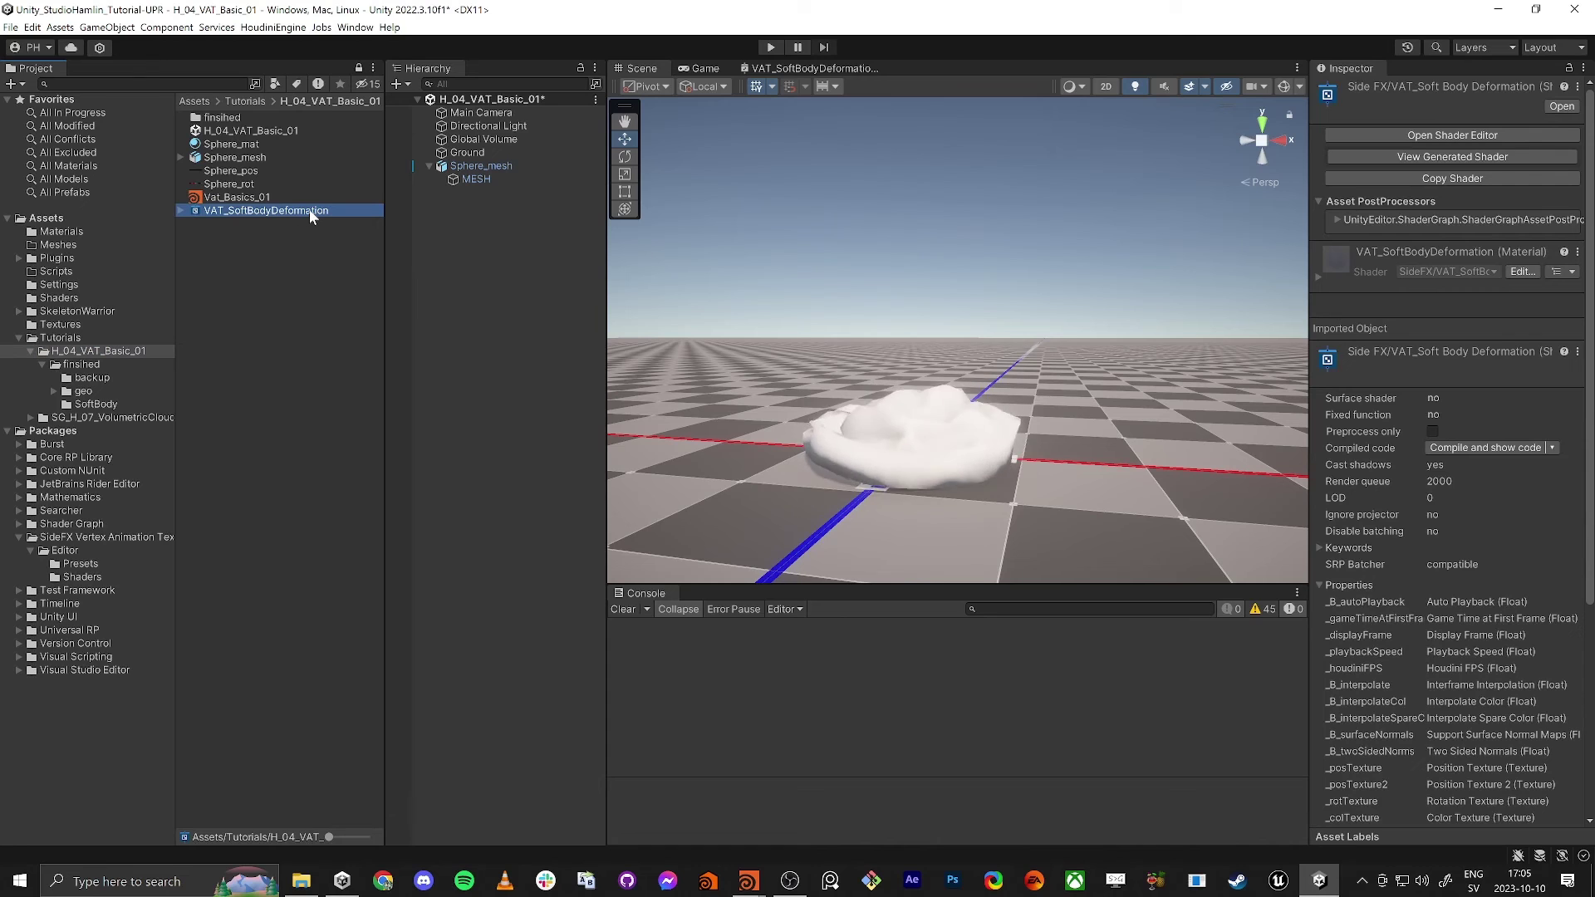
Rename the copied shader graph as VAT_SoftBodyDeformation_edit.
left_click(309, 210)
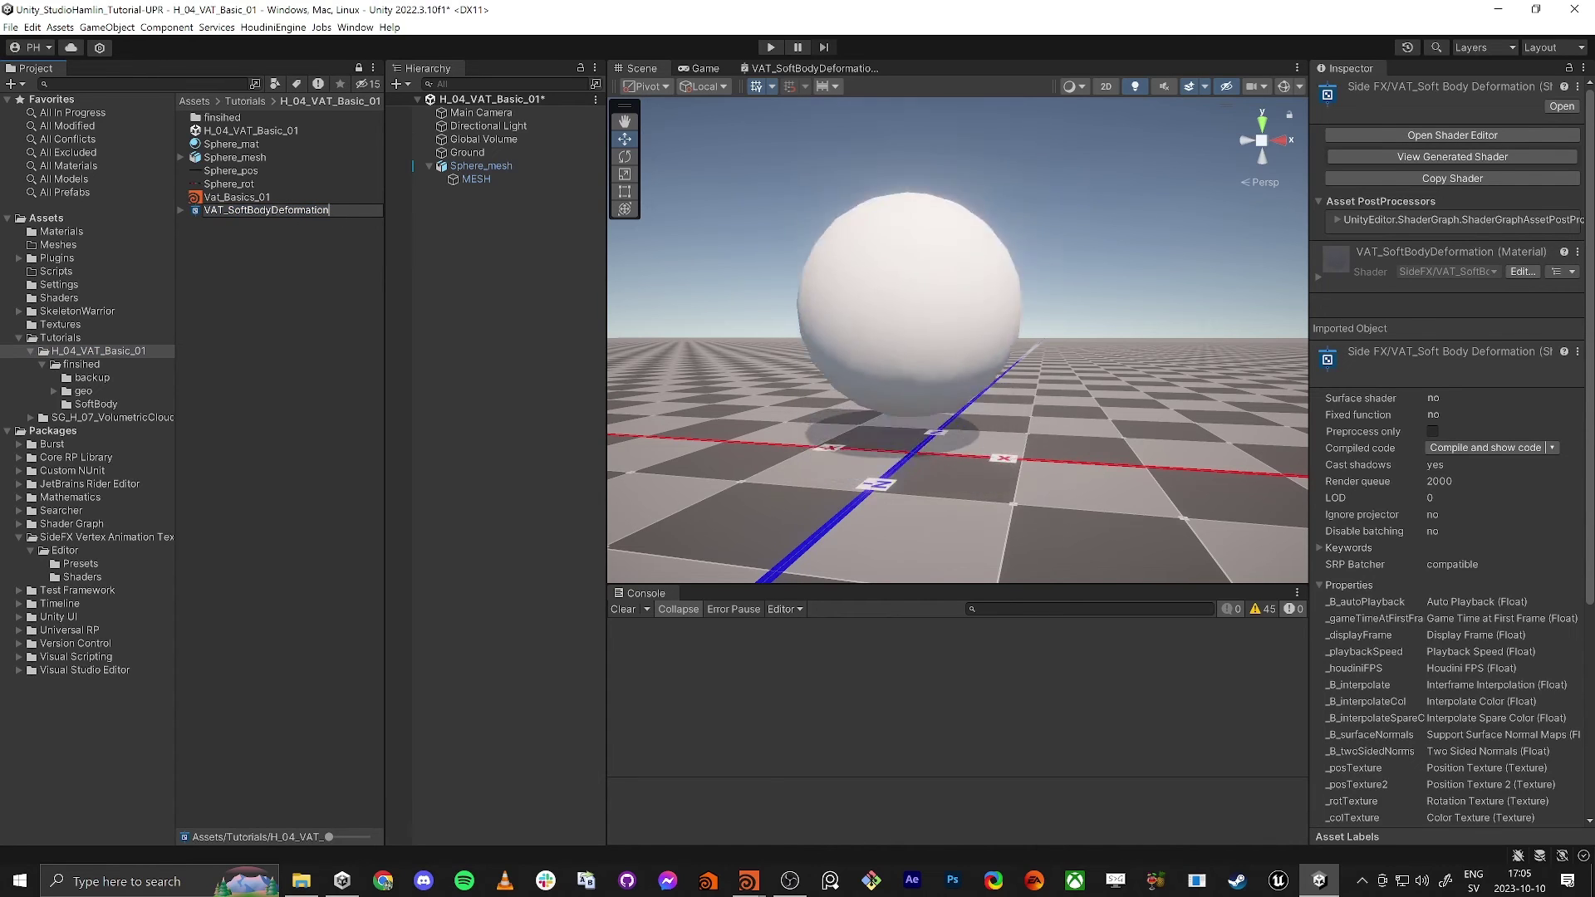
type("_edit")
key("Return")
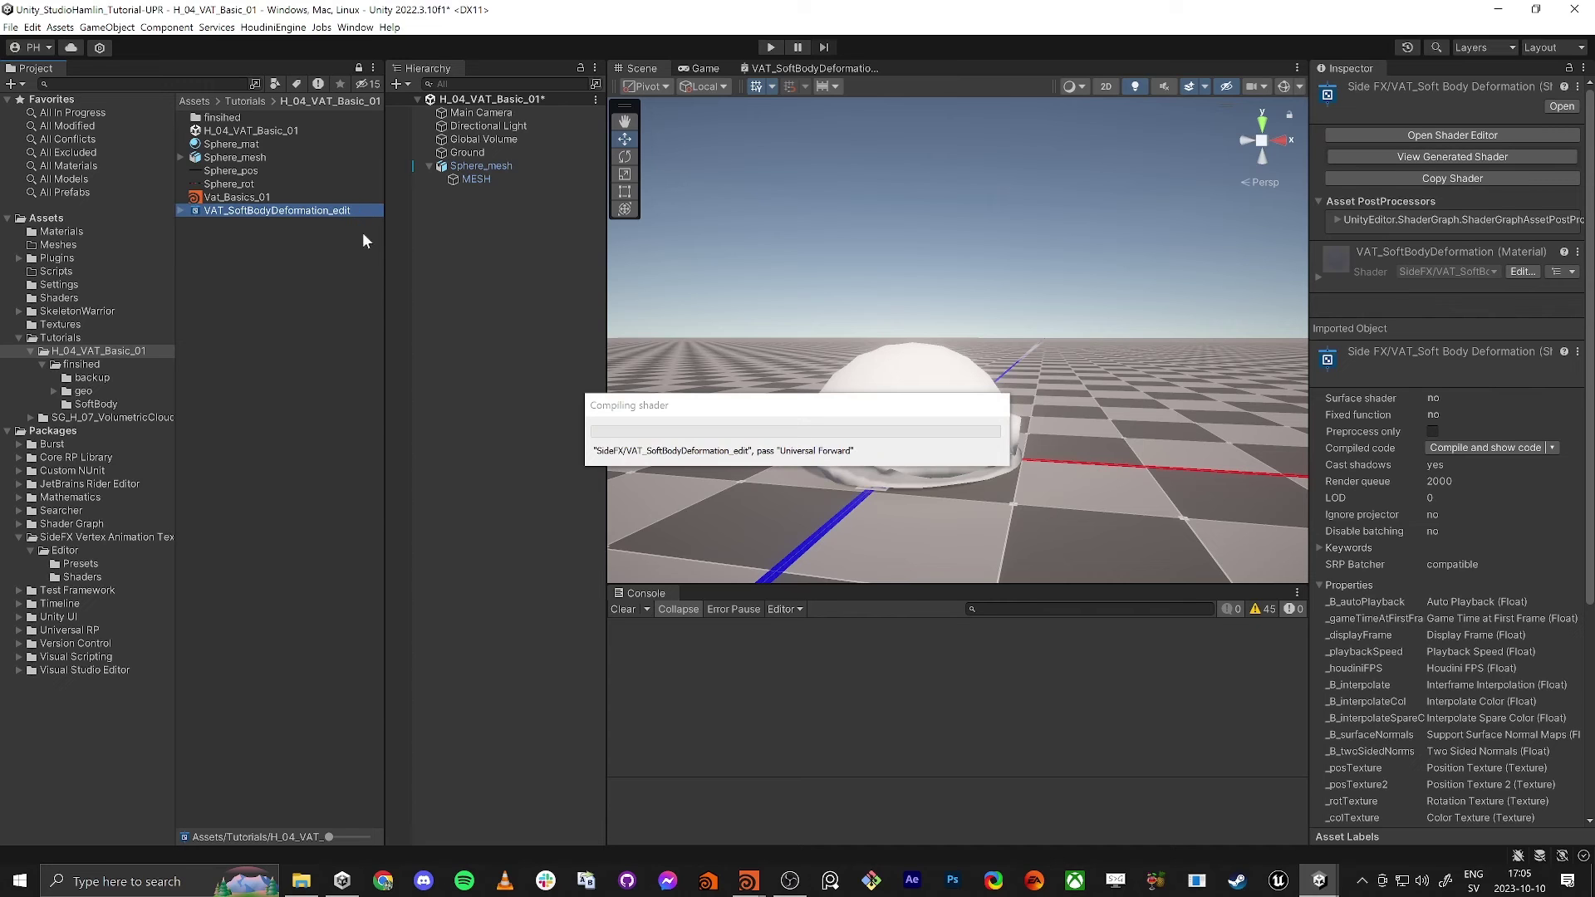
Assign the SideFX/VAT_SoftBodyDeformation_edit shader to the Sphere_mat material.
left_click(480, 177)
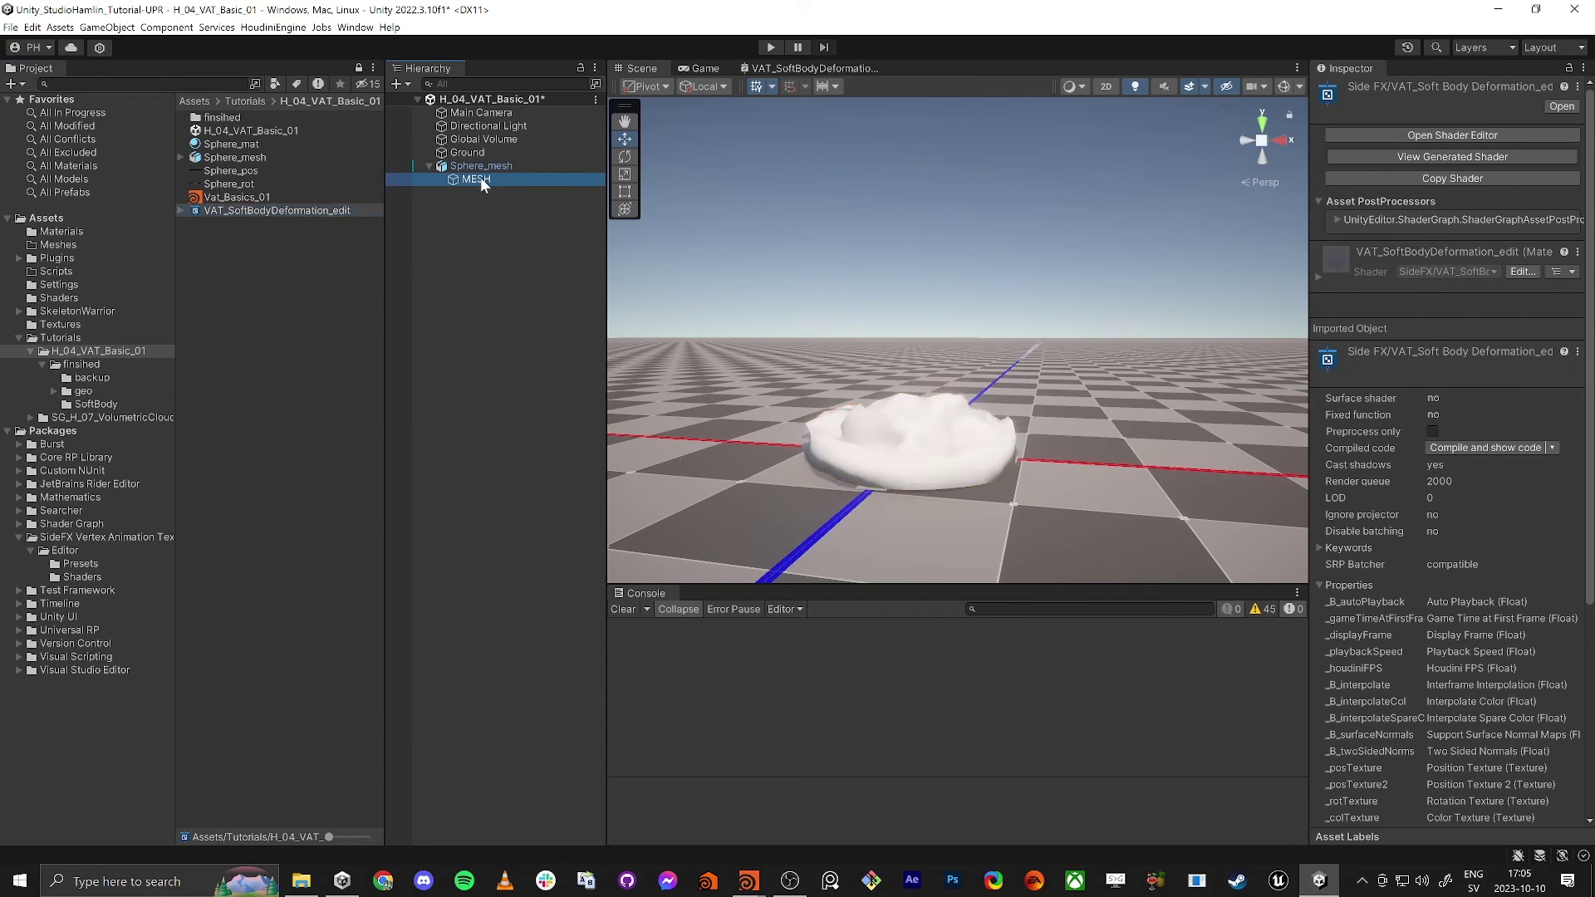
left_click(235, 143)
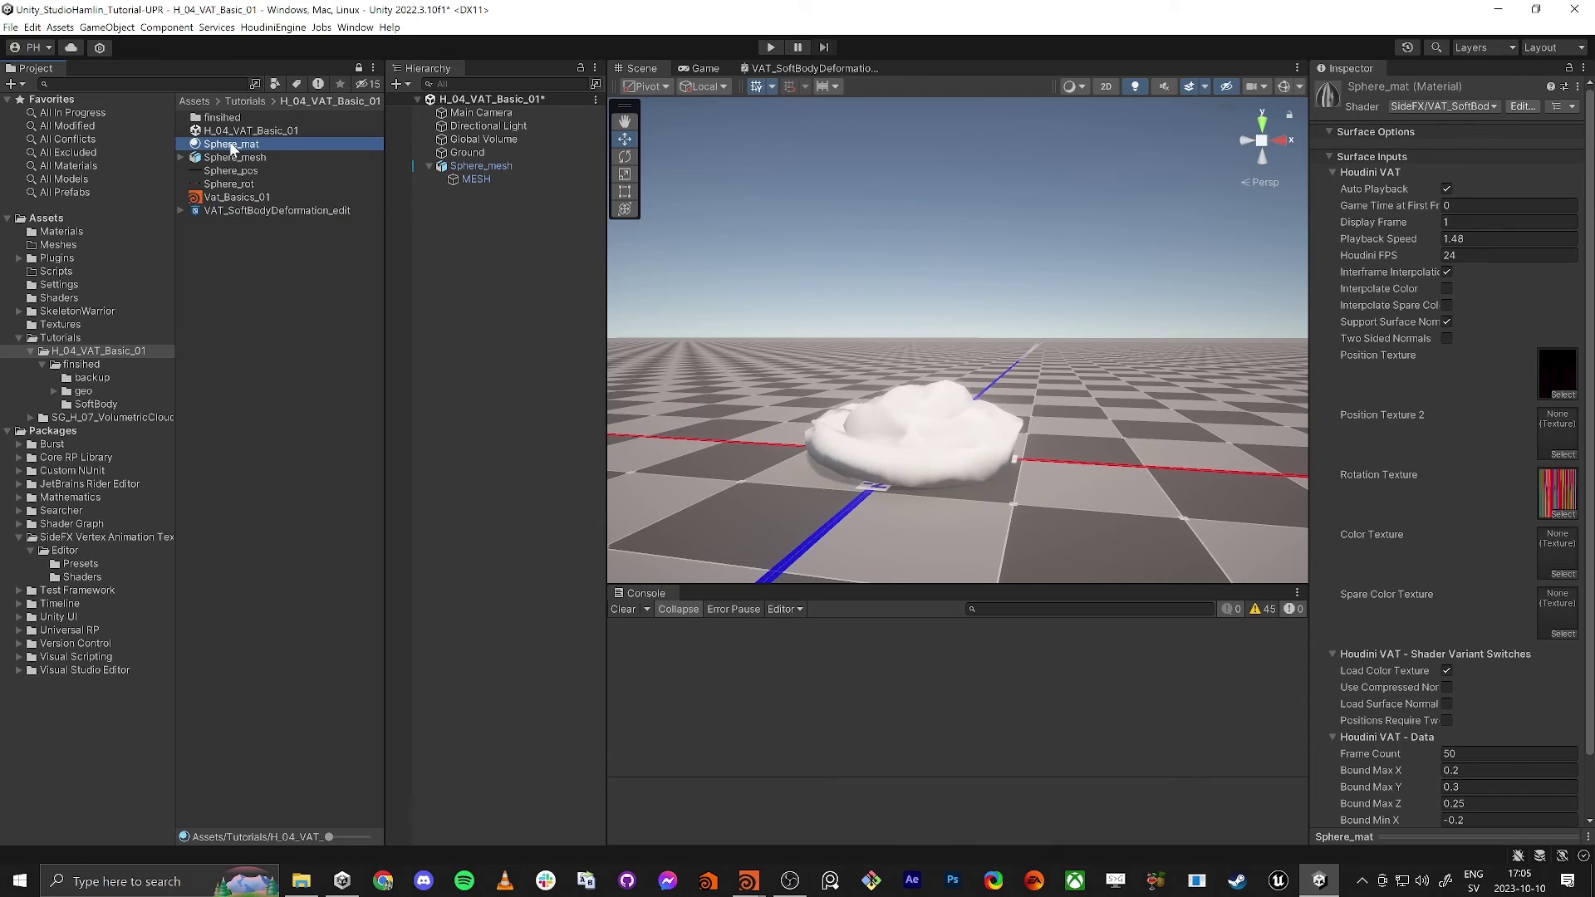
left_click(1457, 106)
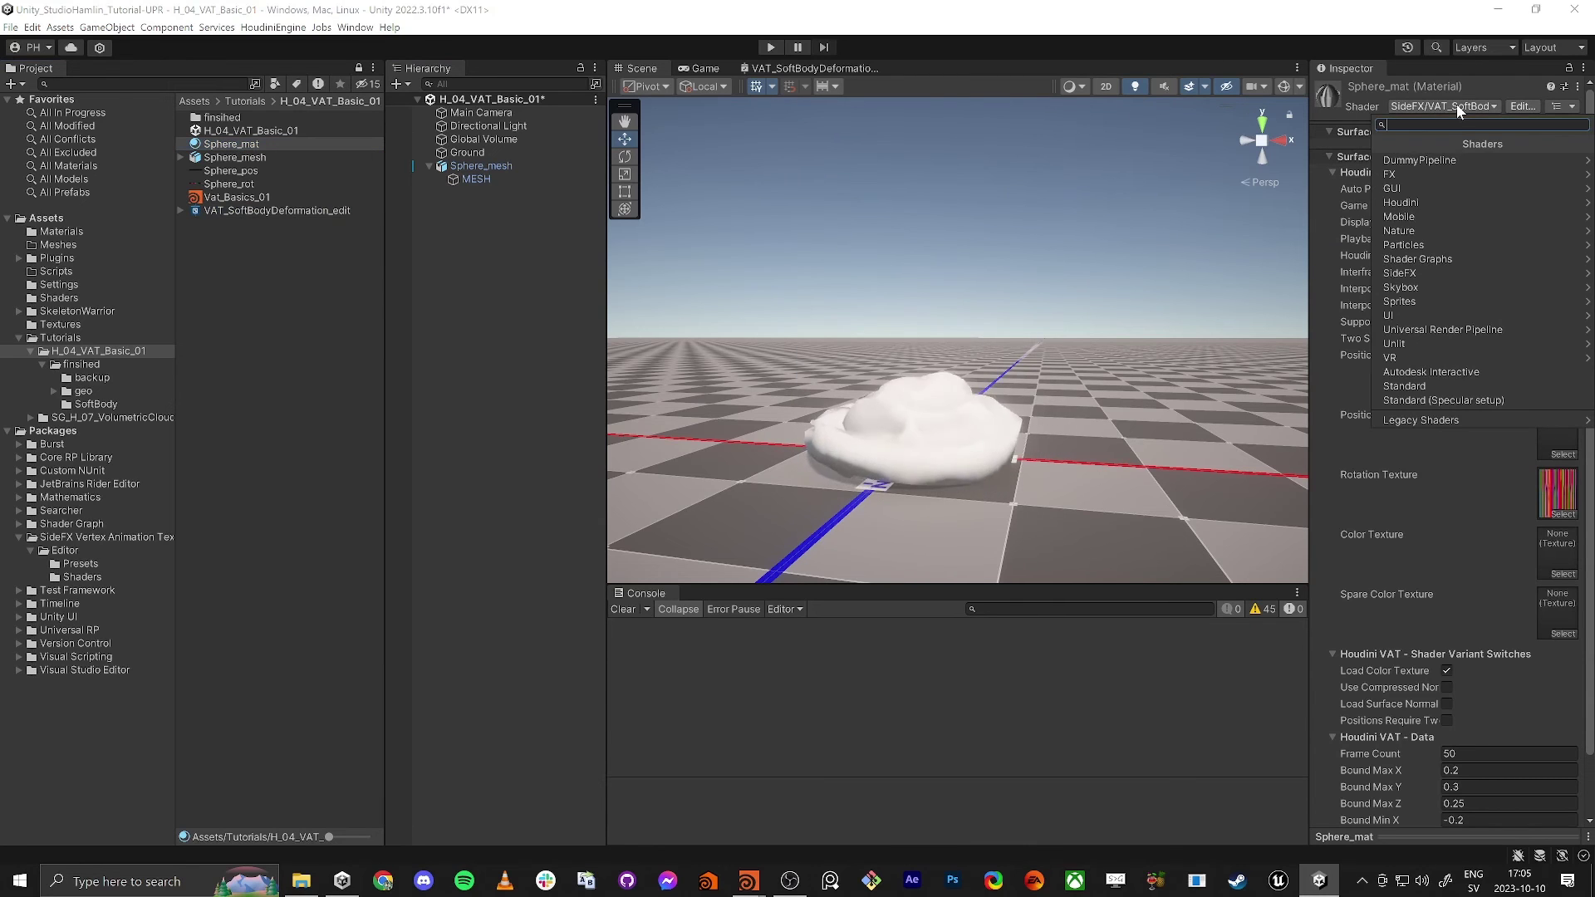
left_click(1404, 273)
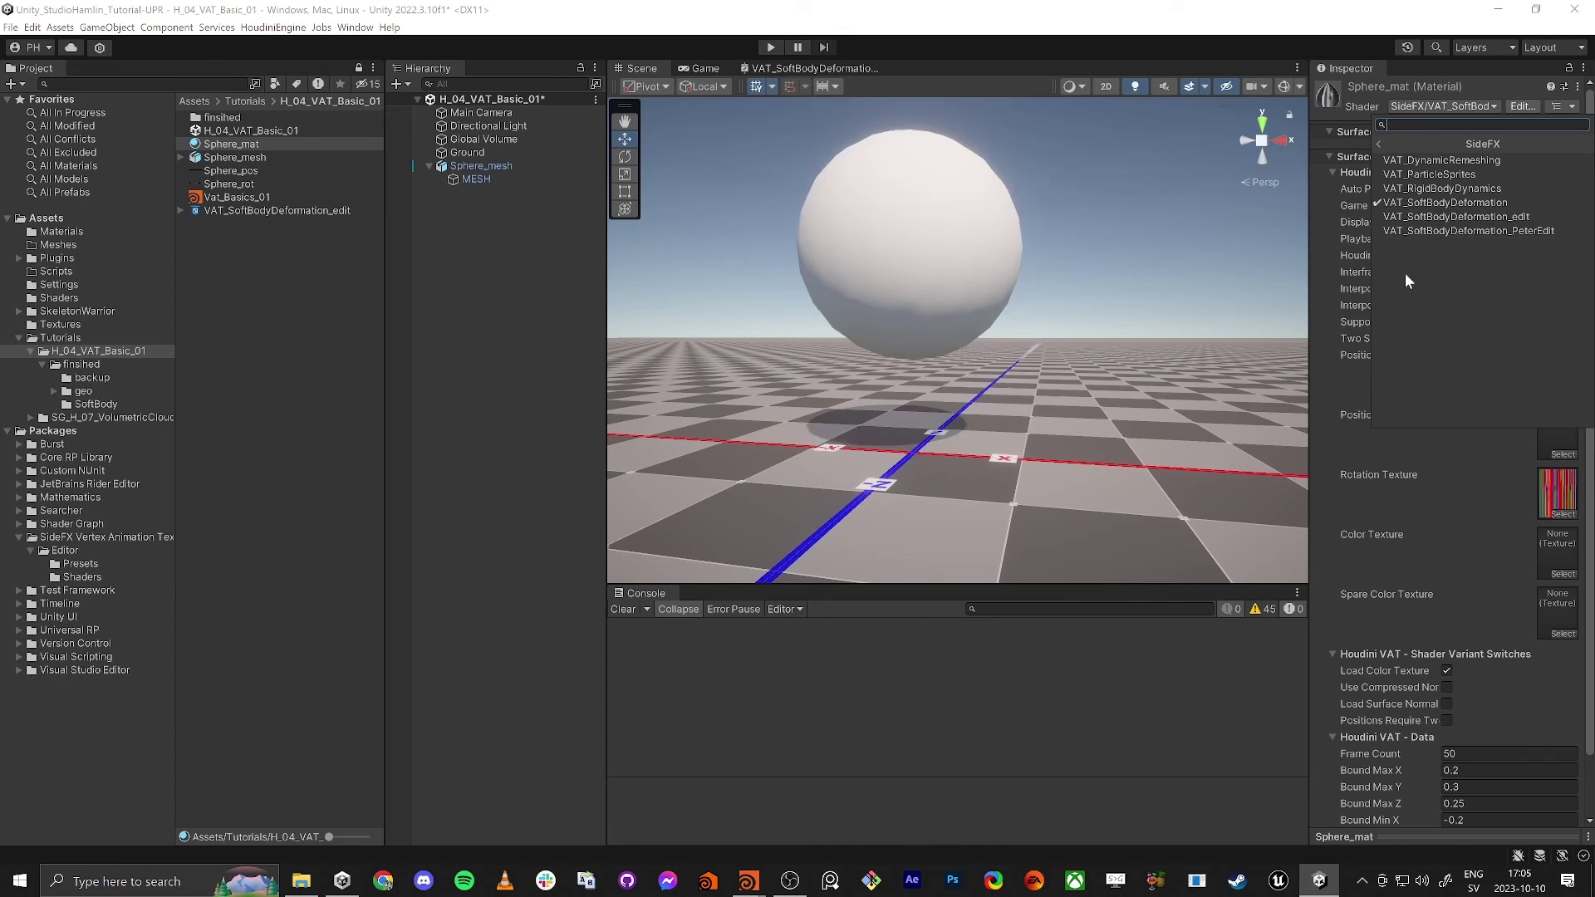
left_click(1524, 218)
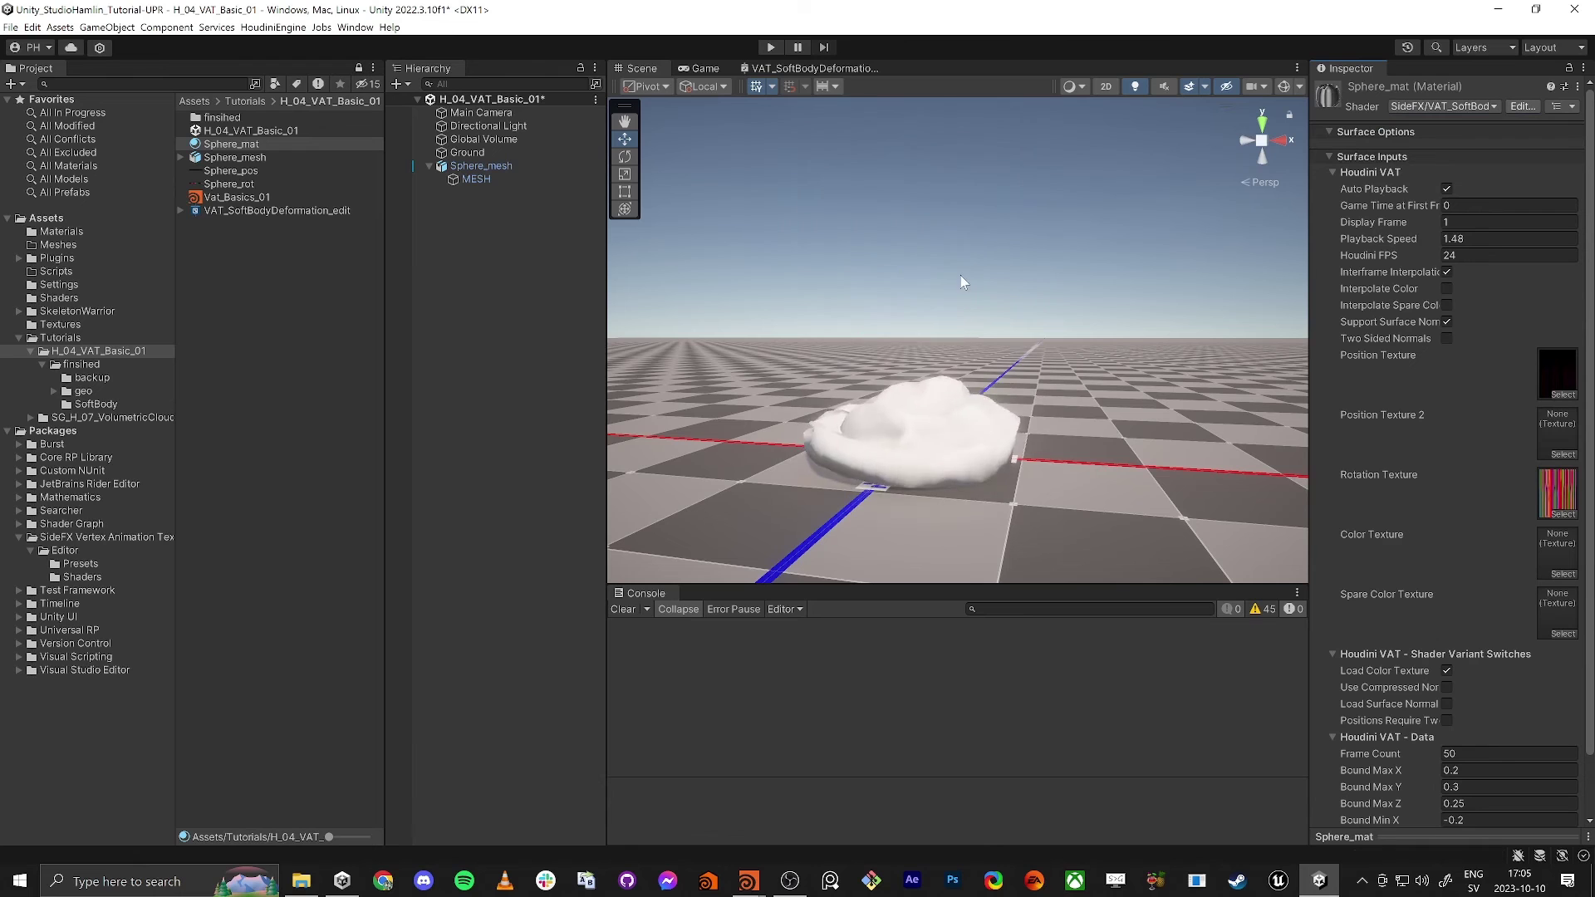
Open VAT_SoftBodyDeformation_edit from the H_04_VAT_Basic_01 folder in Shader Graph and maximize the graph window.
left_click(213, 211)
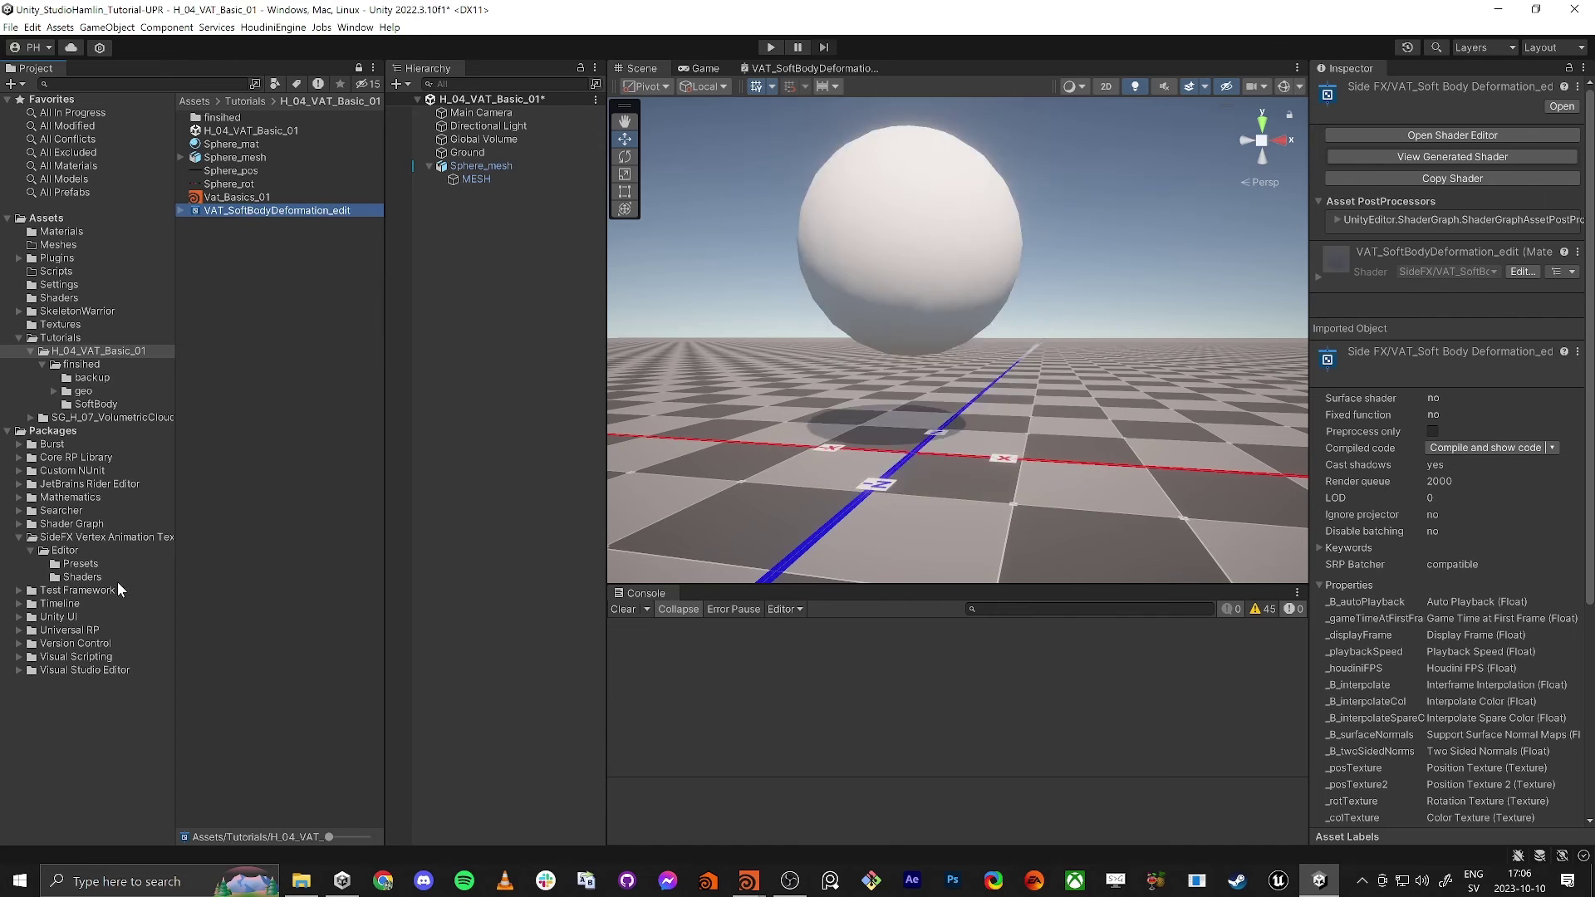
left_click(95, 576)
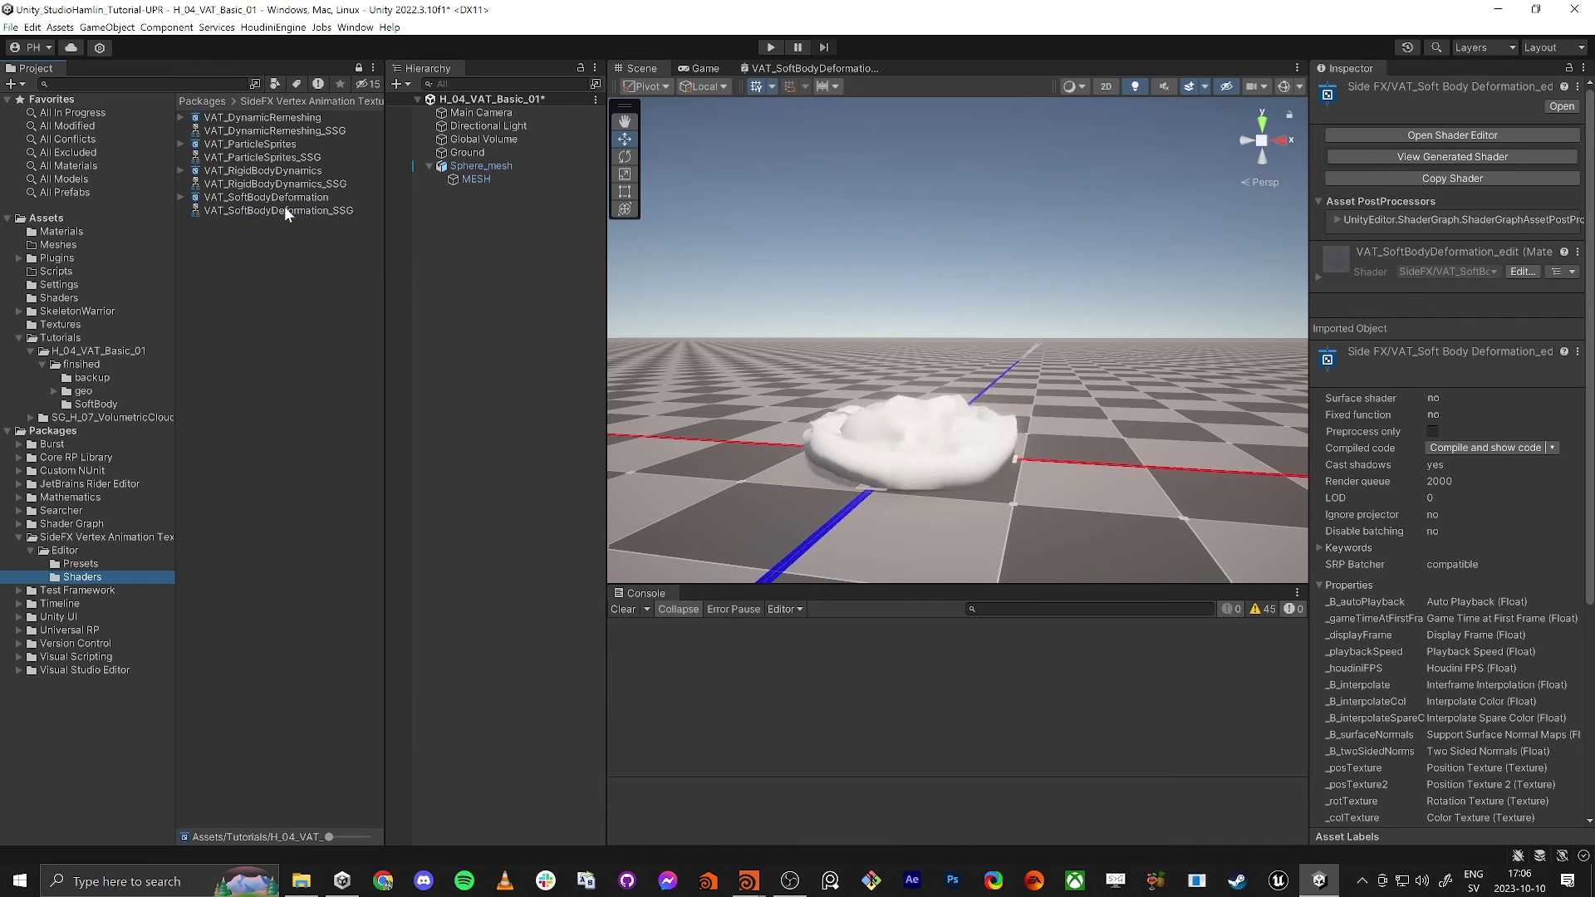
left_click(98, 351)
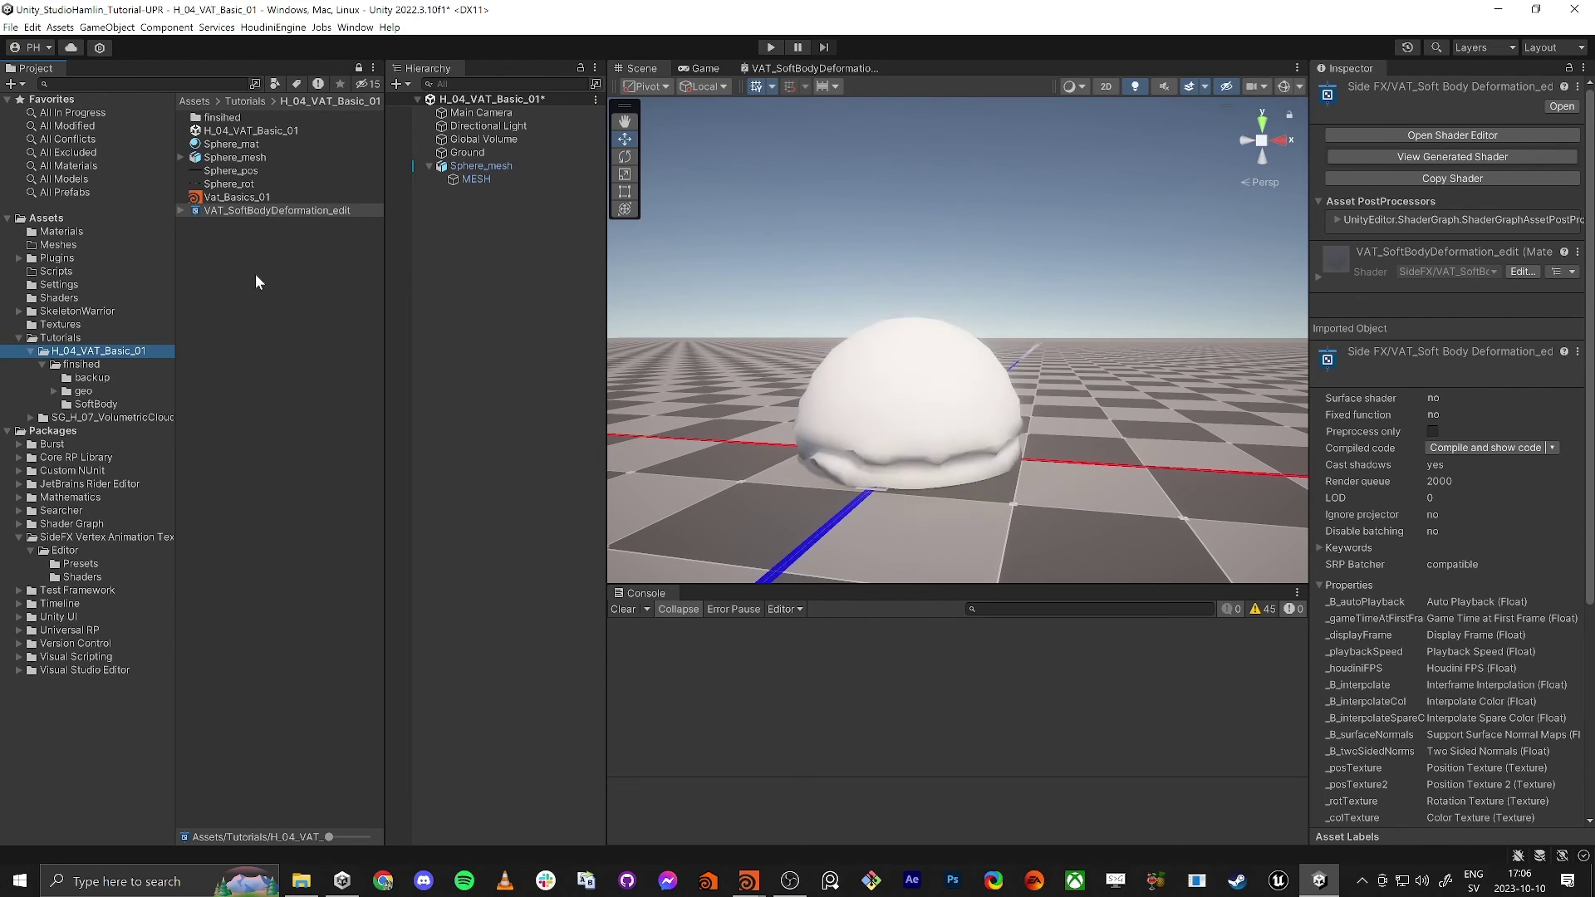
double_click(241, 209)
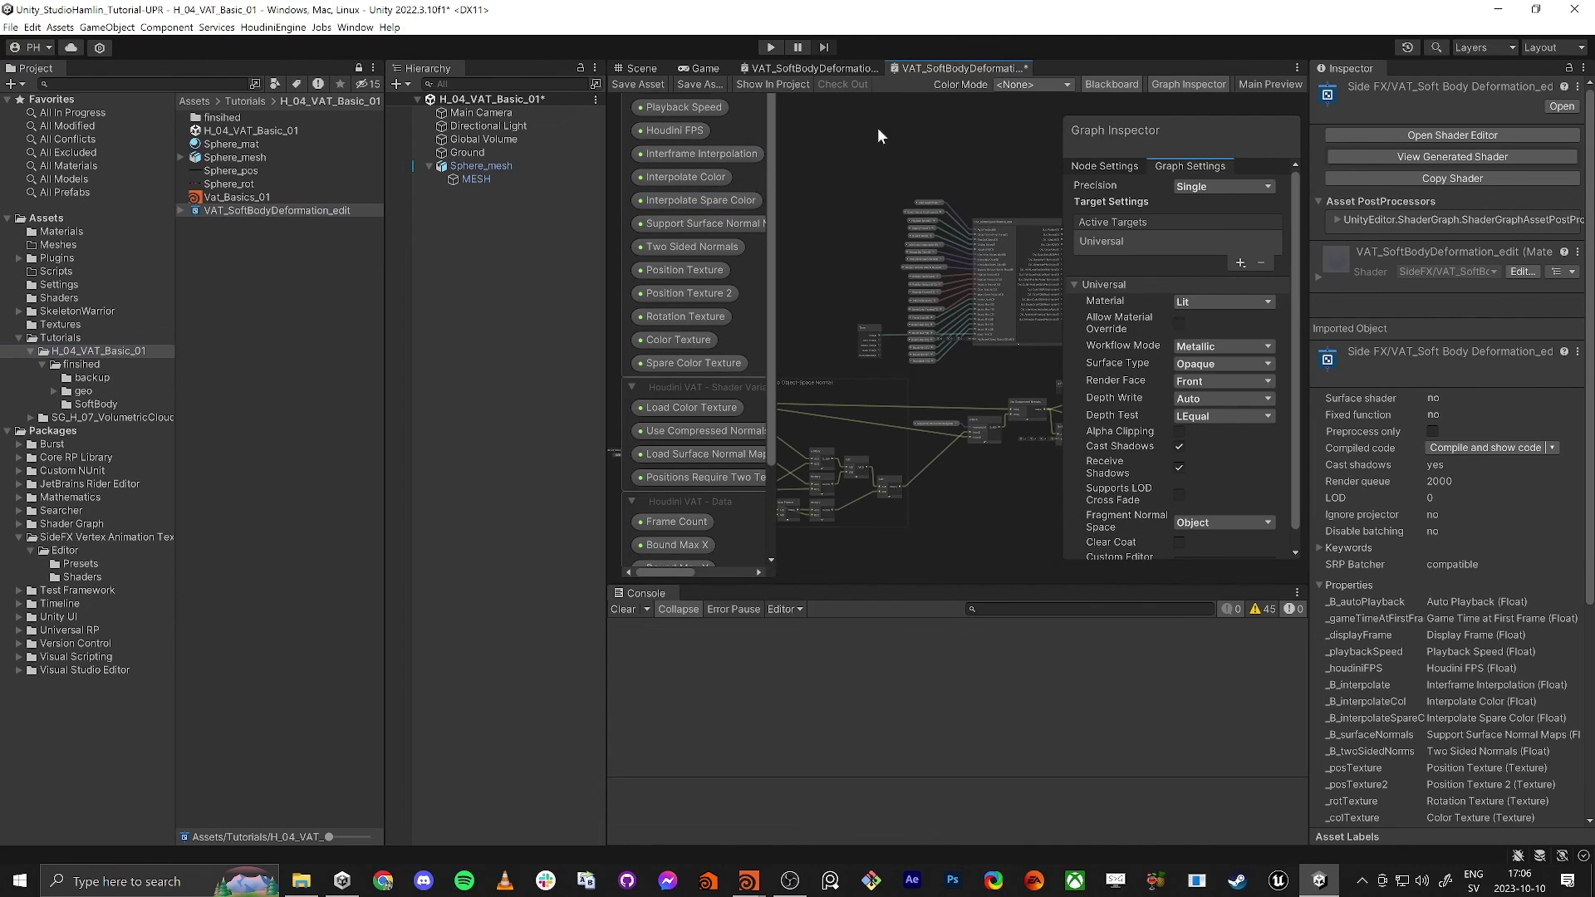
key("shift+space")
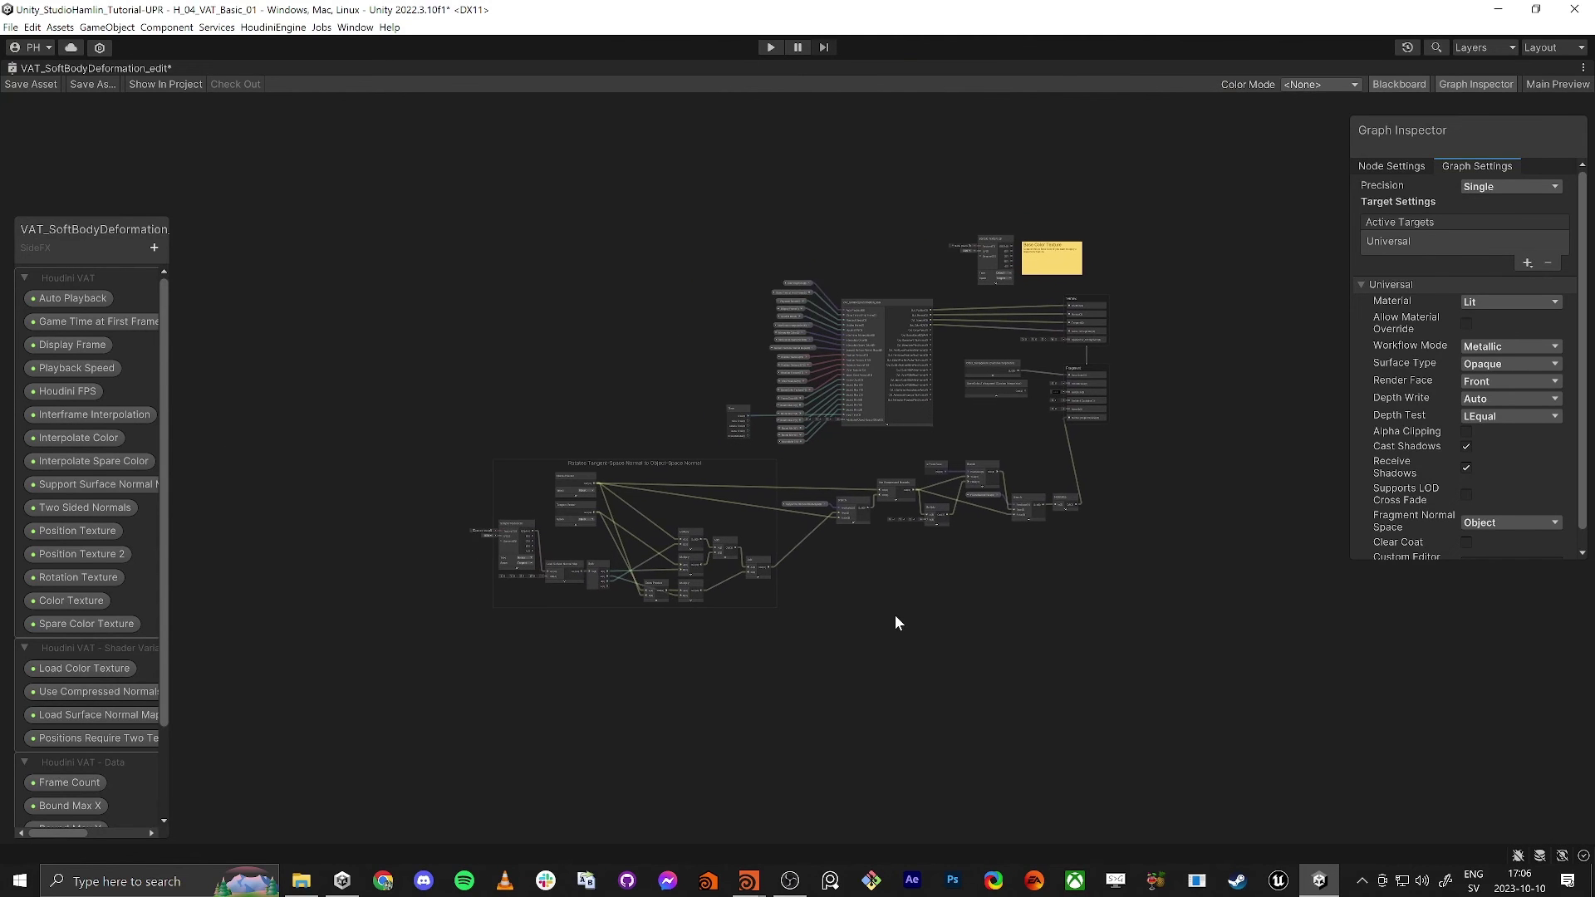
Reposition the graph's Blackboard and add a new Float property named Smoothness to it.
scroll(882, 591, "up", 2)
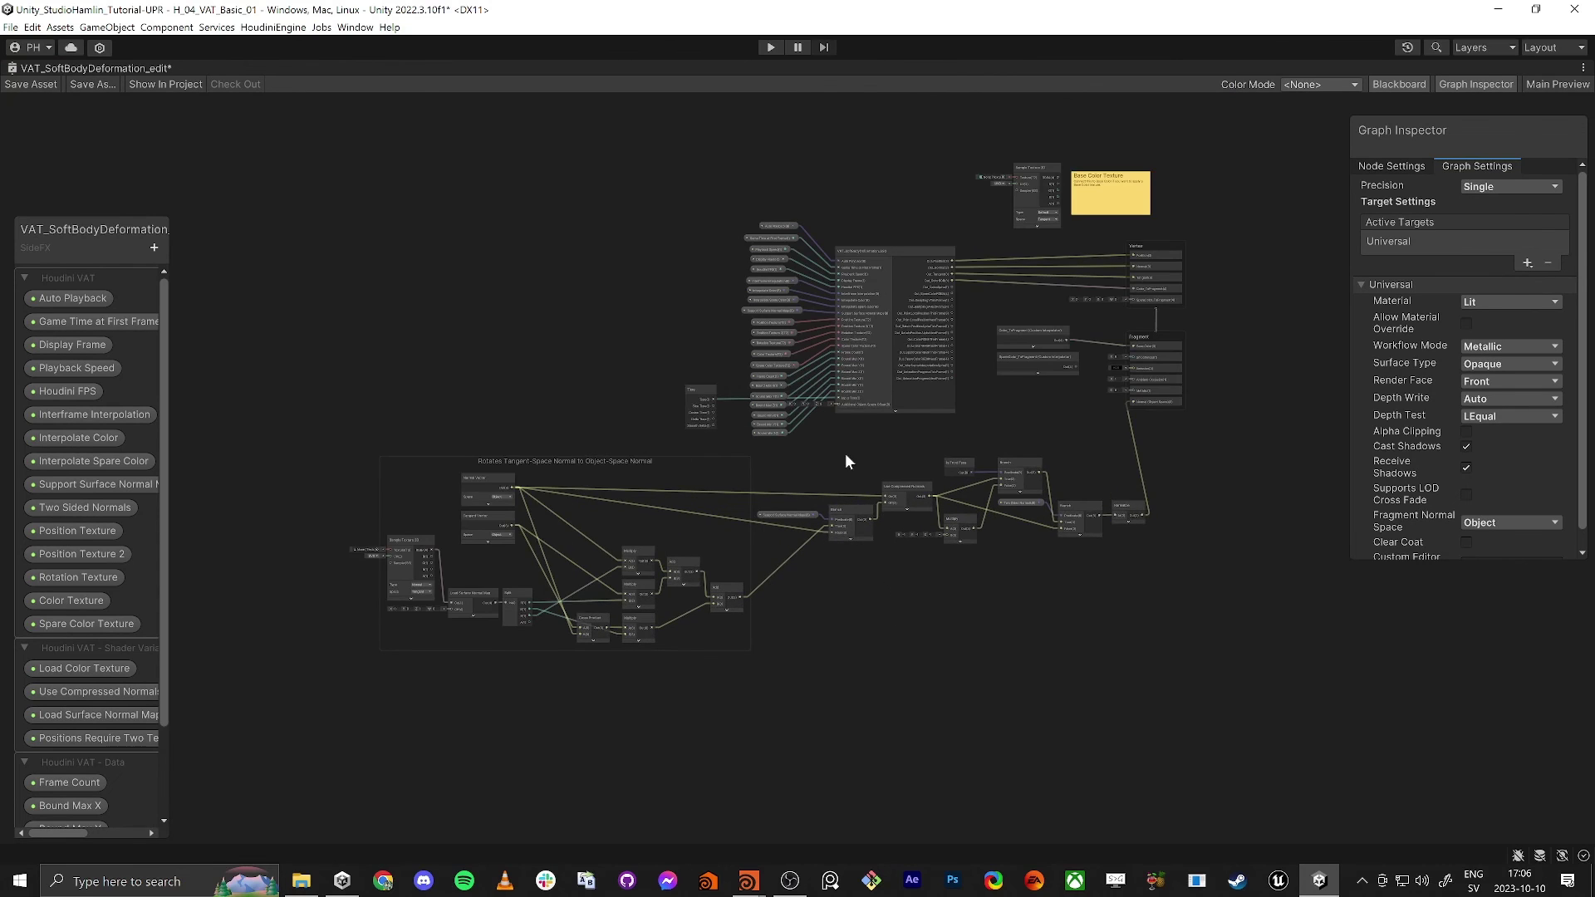
scroll(845, 452, "up", 1)
middle_click_drag(920, 452, 826, 460)
left_click_drag(84, 224, 122, 143)
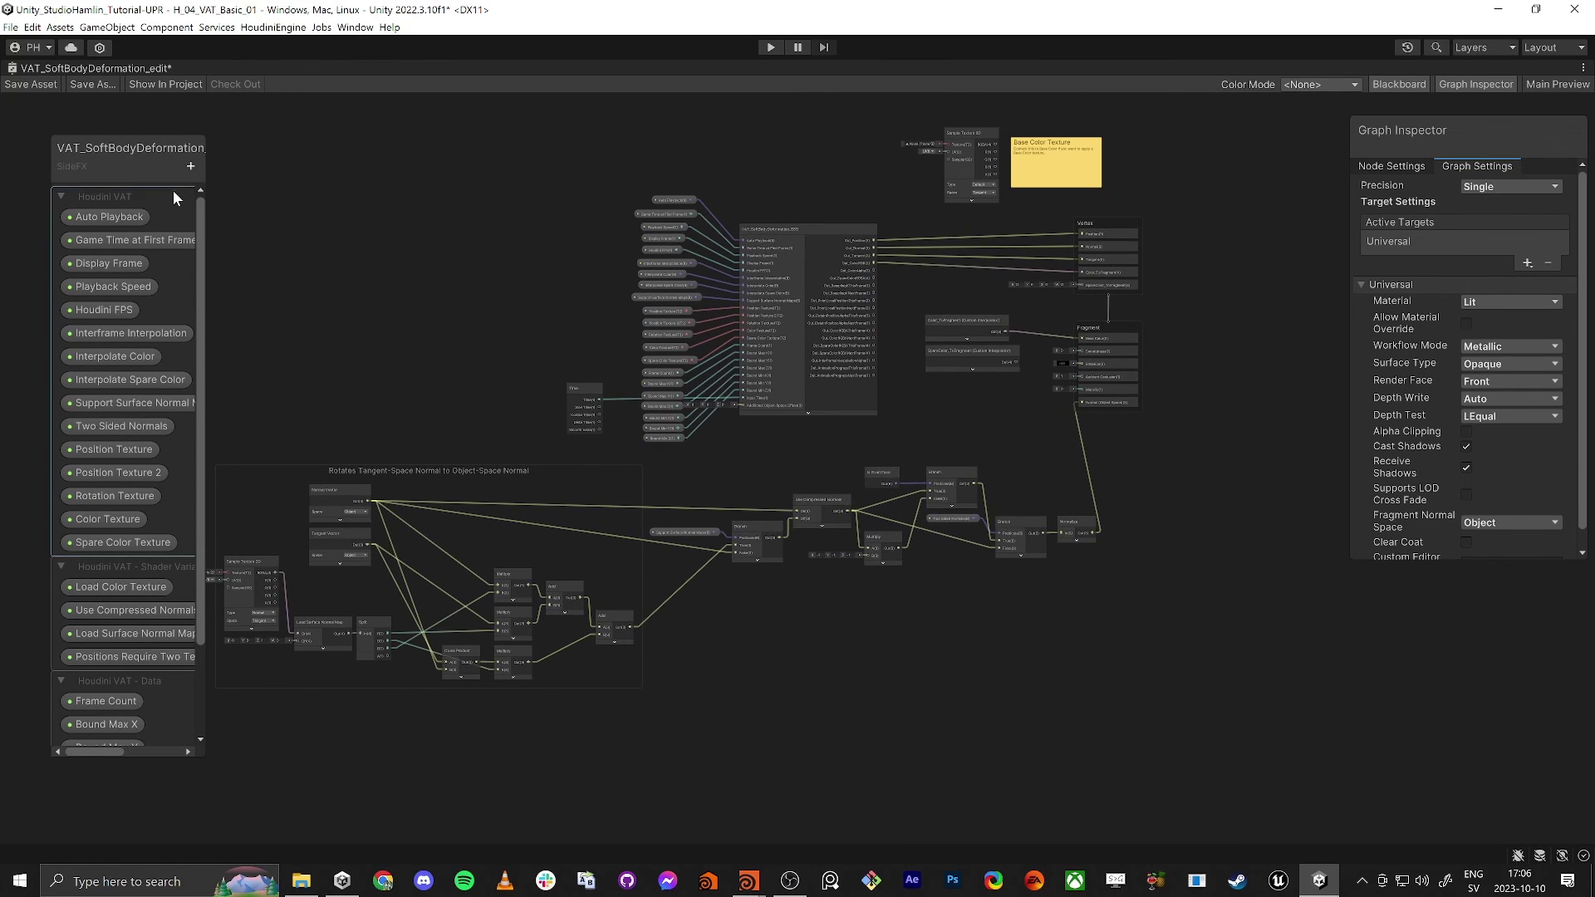
left_click(191, 166)
left_click(249, 196)
type("S")
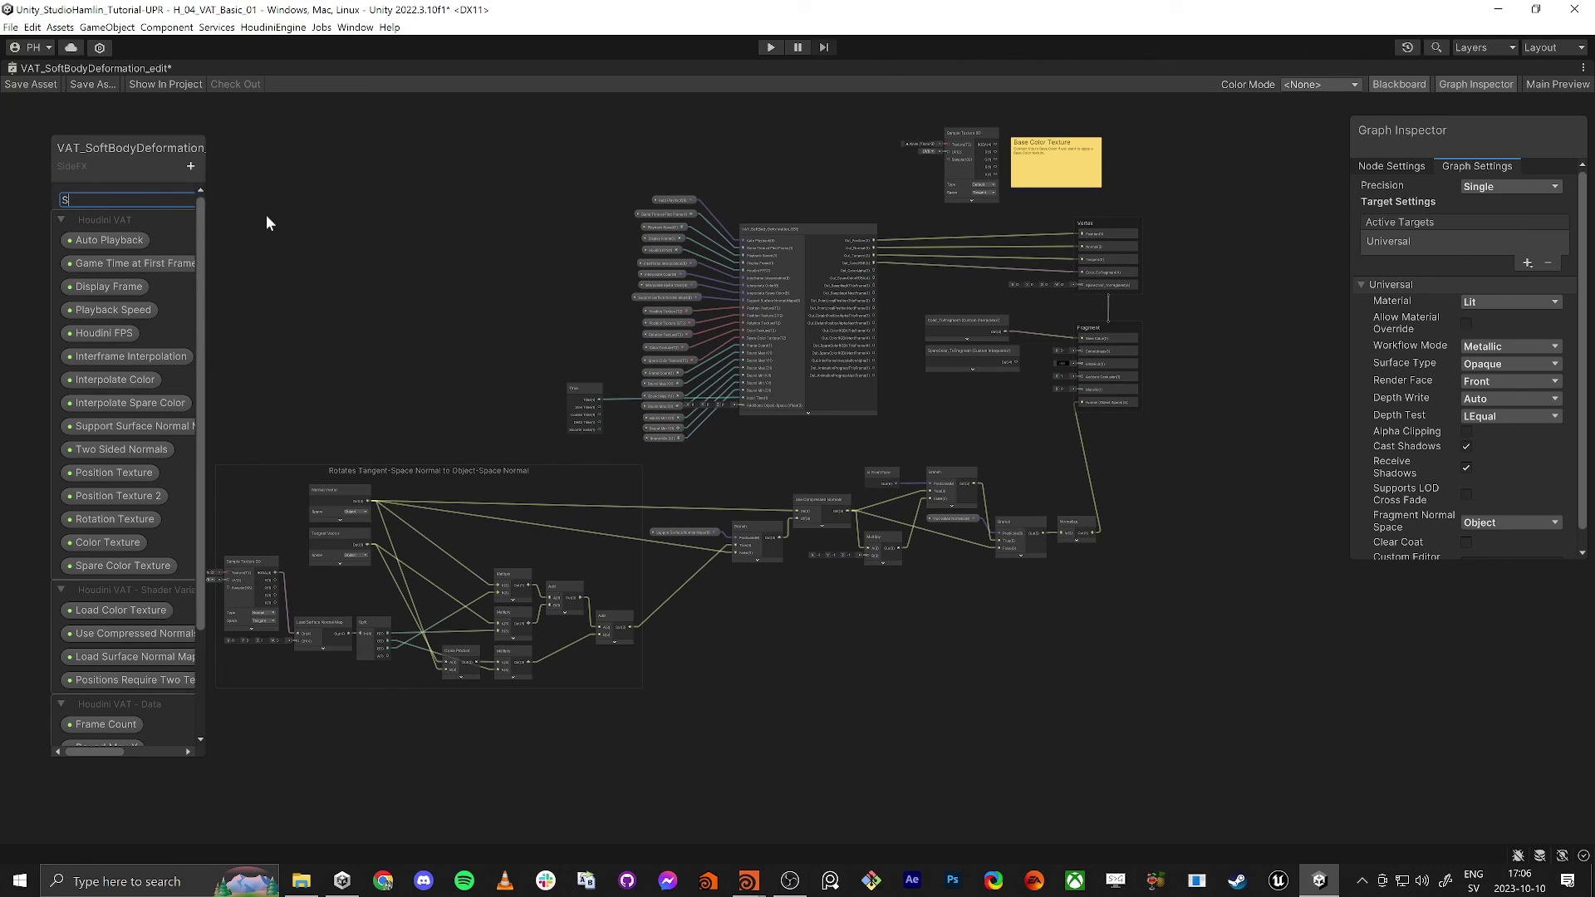
type("moothness")
key("Return")
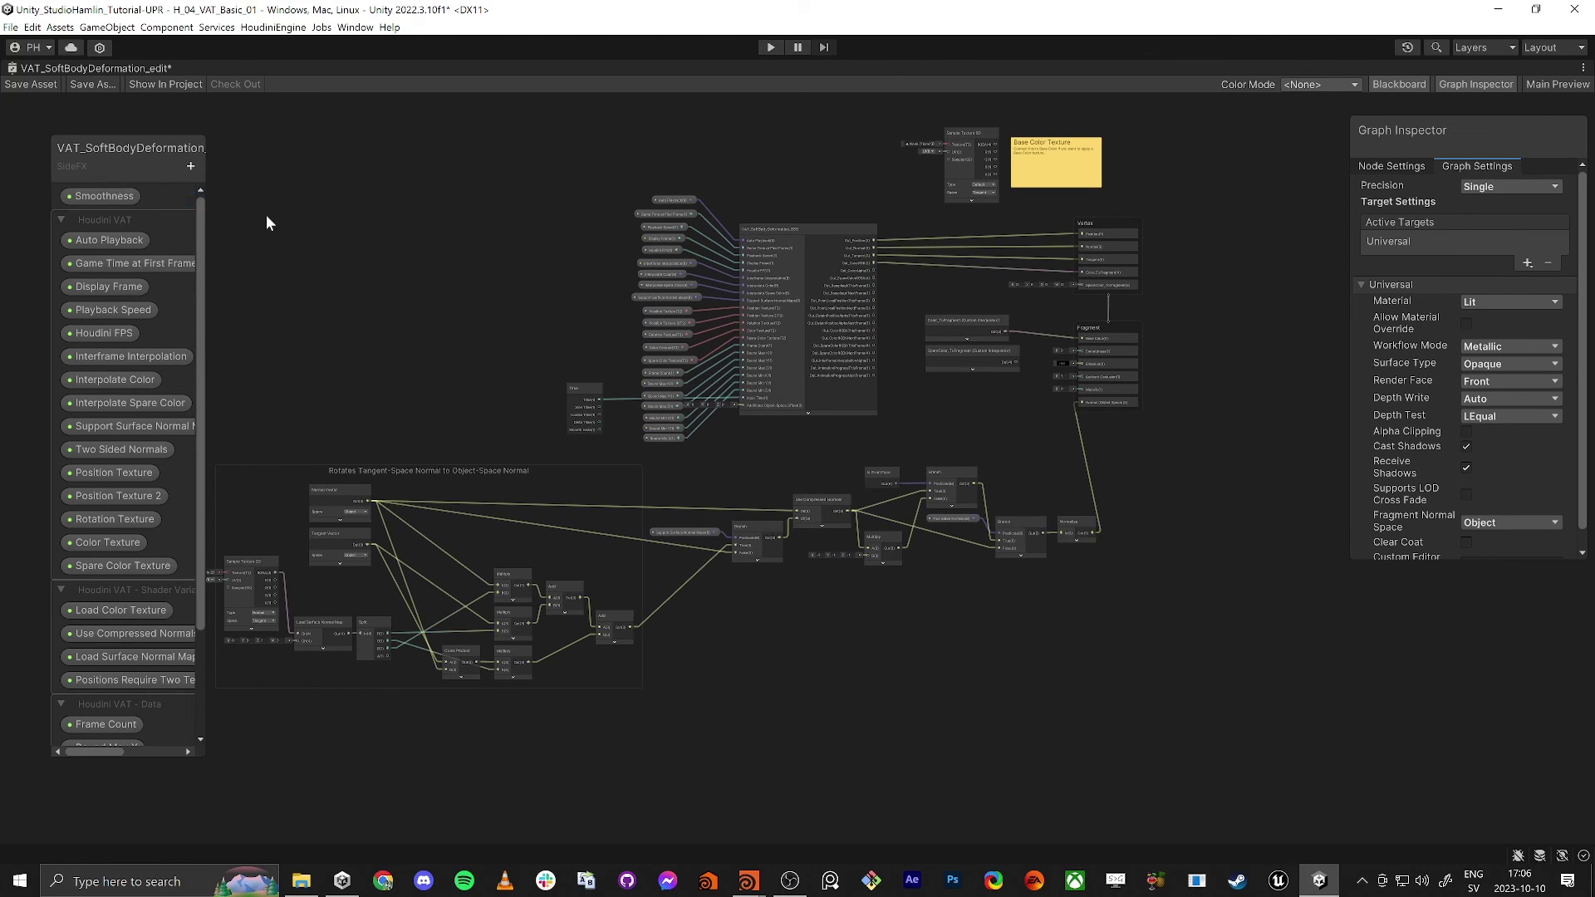
Change the Smoothness property's mode to Slider.
left_click(128, 200)
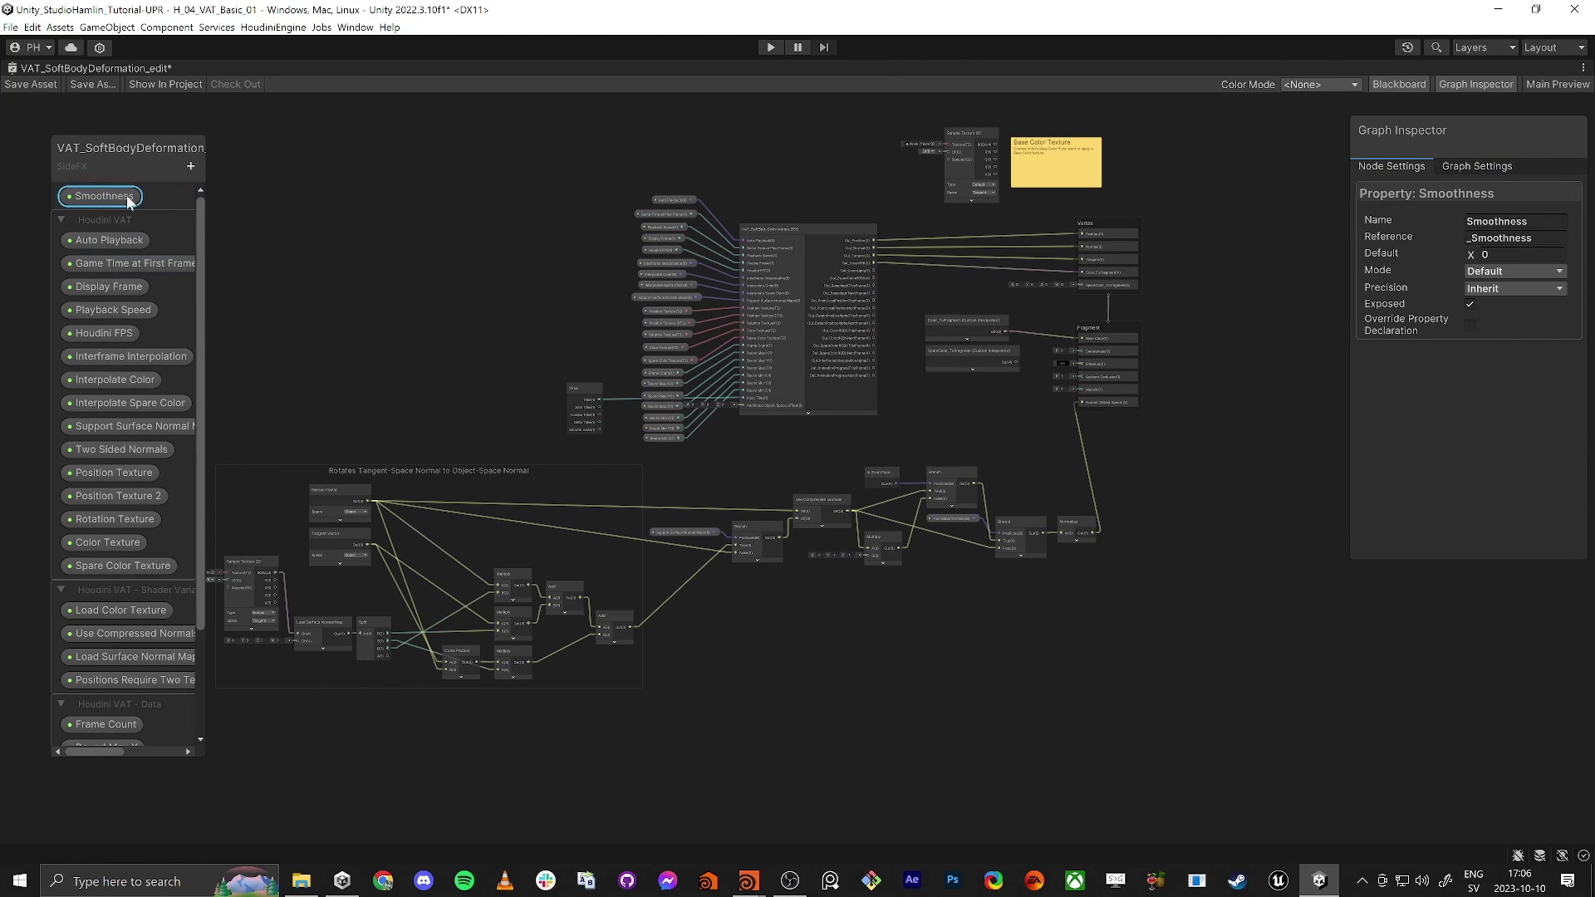
left_click(1488, 271)
left_click(1507, 304)
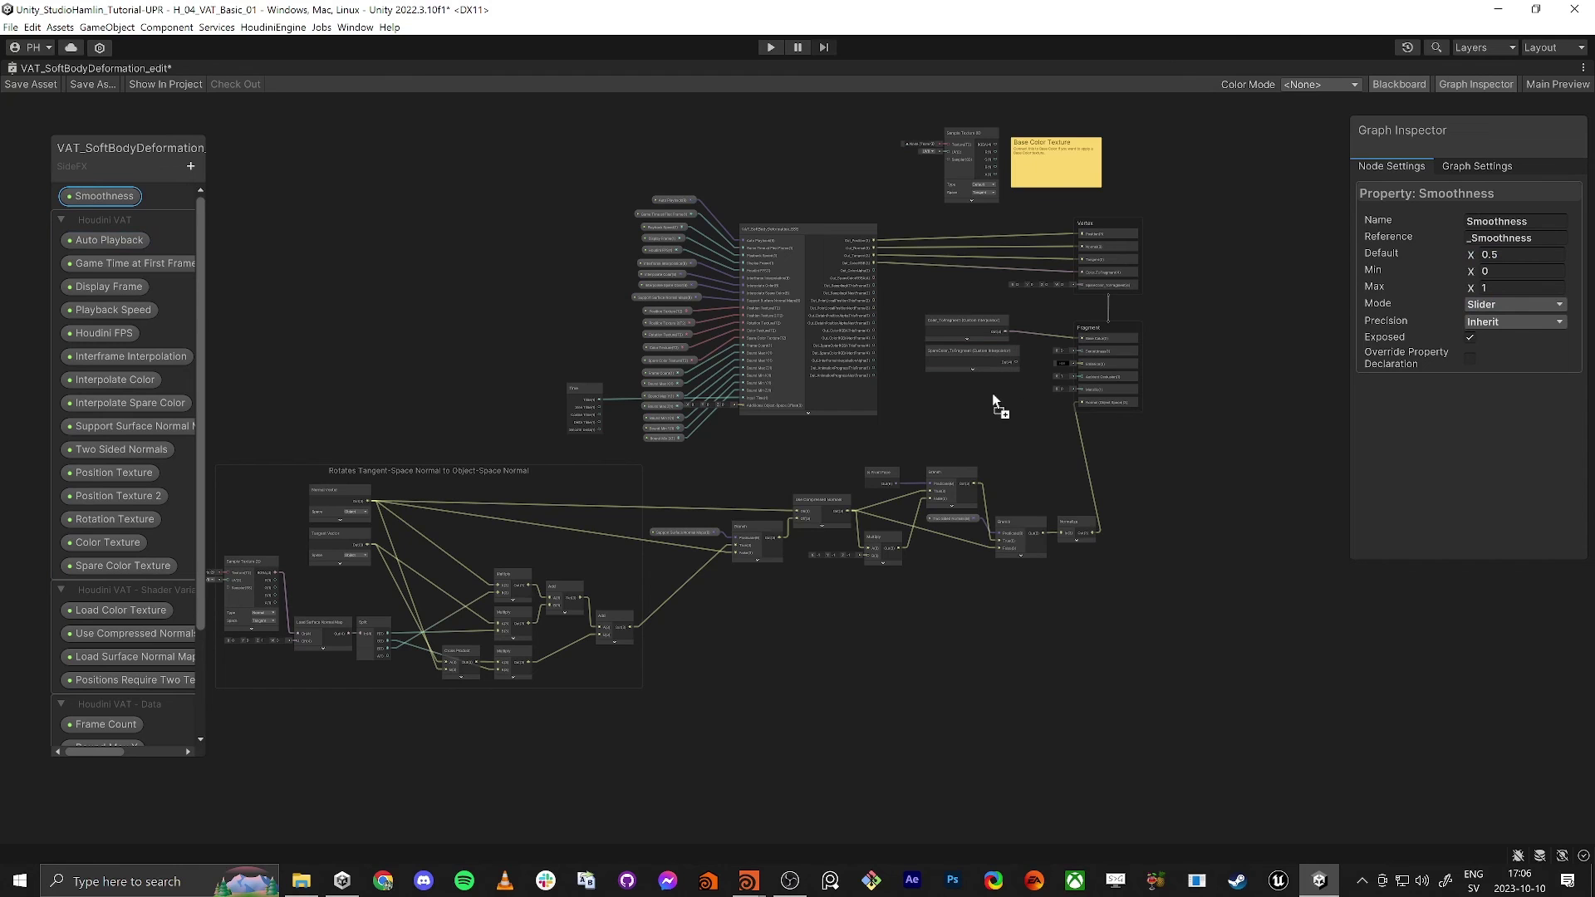
Place a Smoothness property node in the graph, connect it to the Fragment's Smoothness input, and save the graph.
left_click_drag(995, 401, 1012, 398)
scroll(1042, 419, "up", 8)
middle_click_drag(1030, 425, 729, 533)
left_click_drag(607, 457, 811, 313)
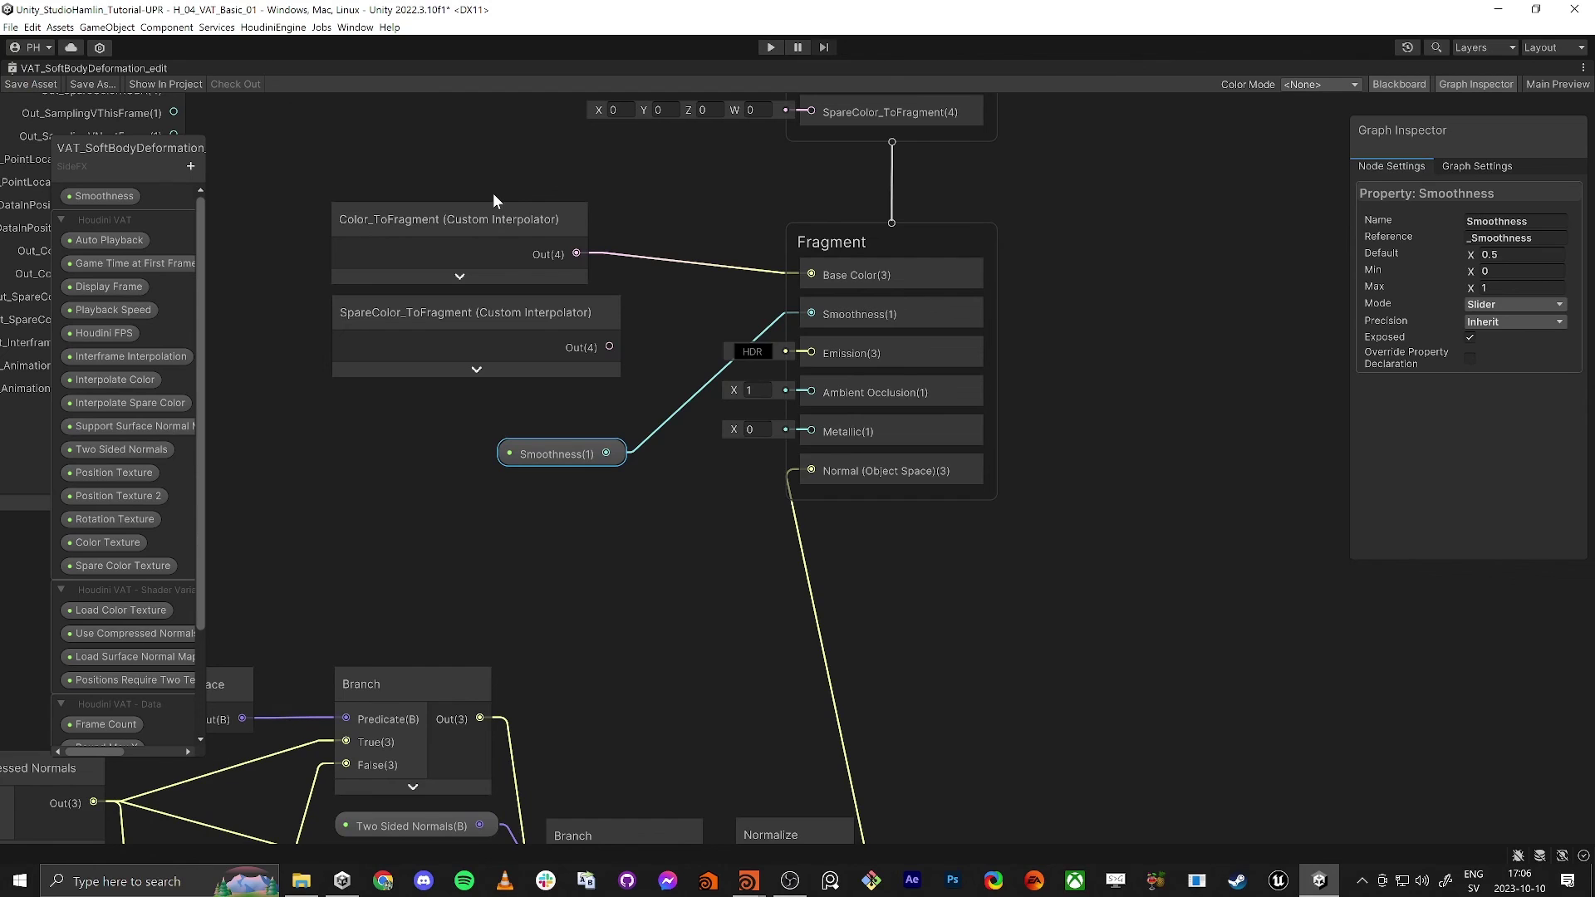
left_click(535, 165)
key("space")
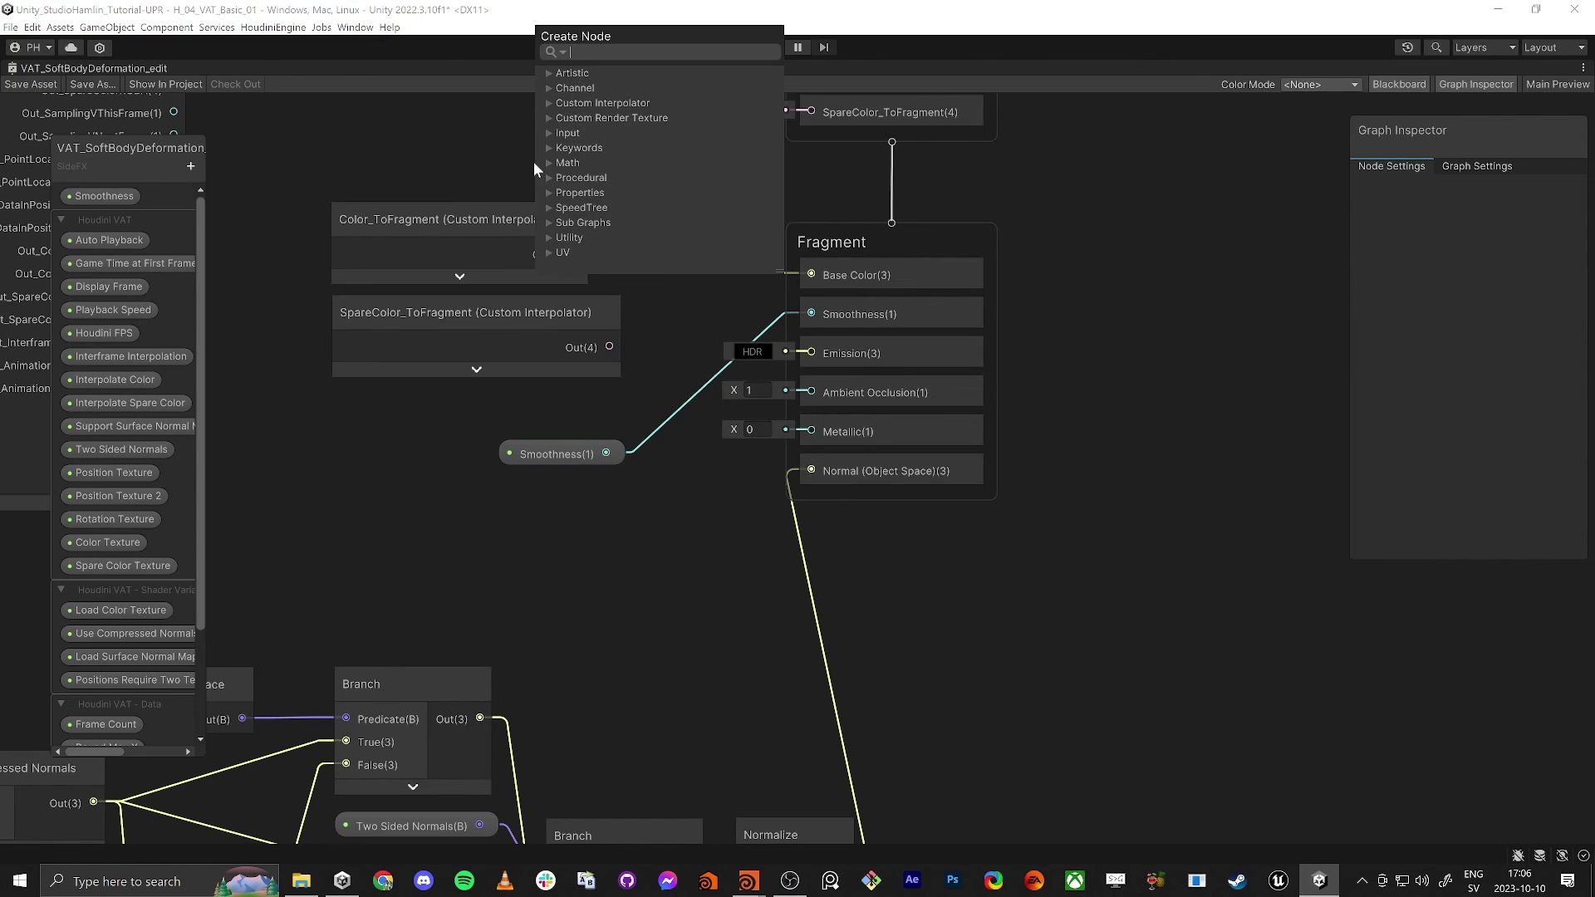
left_click(470, 147)
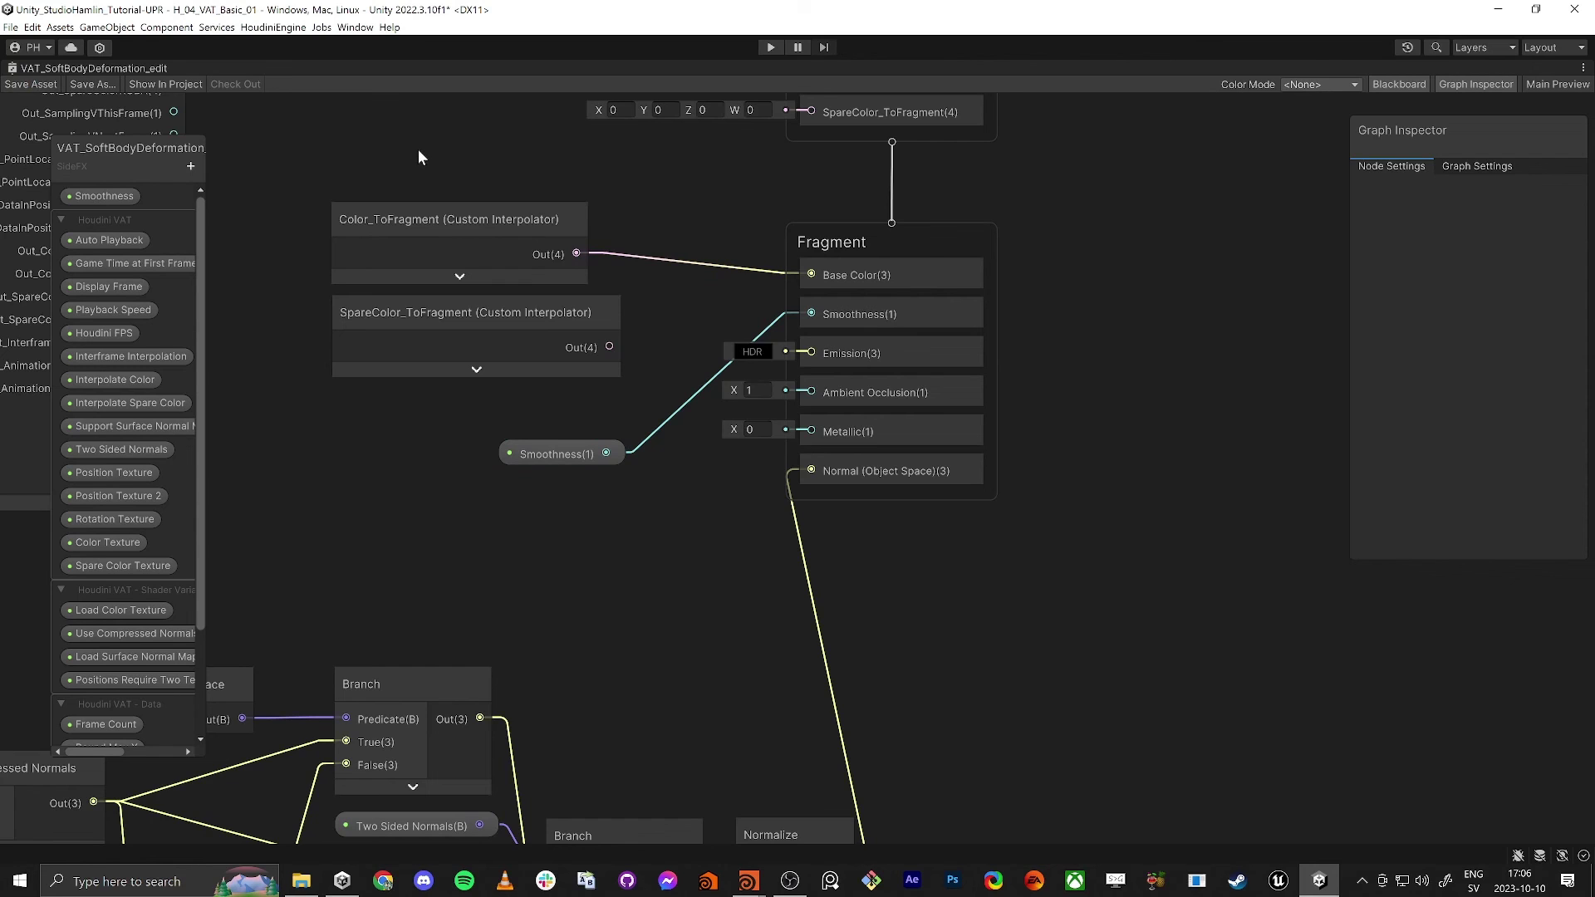
scroll(492, 160, "down", 3)
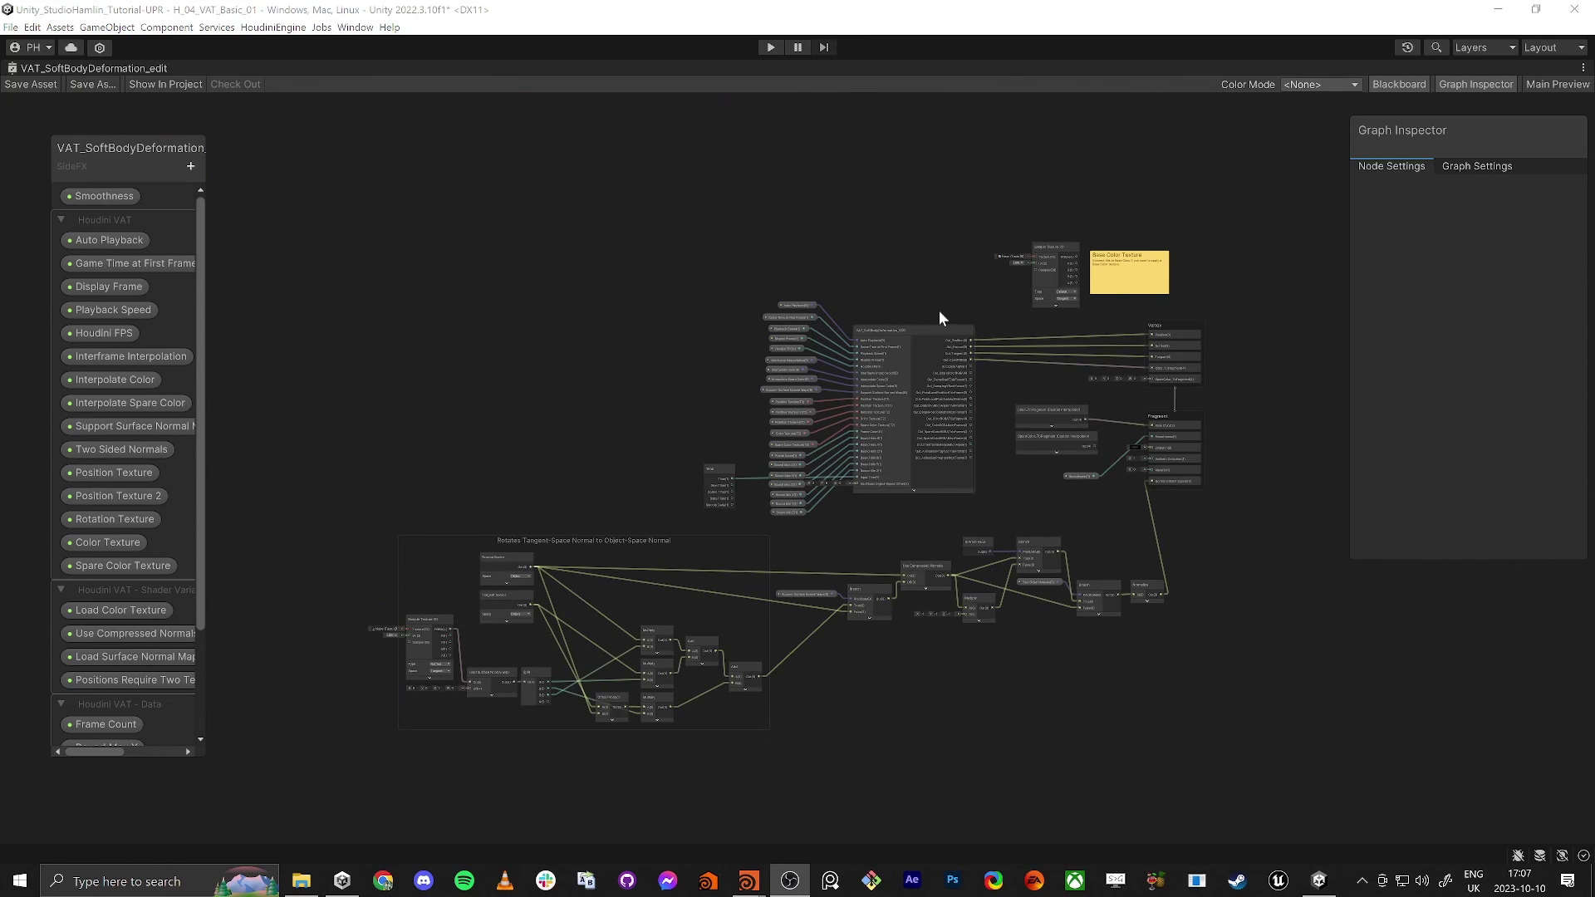
mouse_move(634, 245)
middle_mouse_down()
mouse_move(652, 239)
mouse_move(652, 257)
middle_mouse_up()
scroll(495, 291, "up", 2)
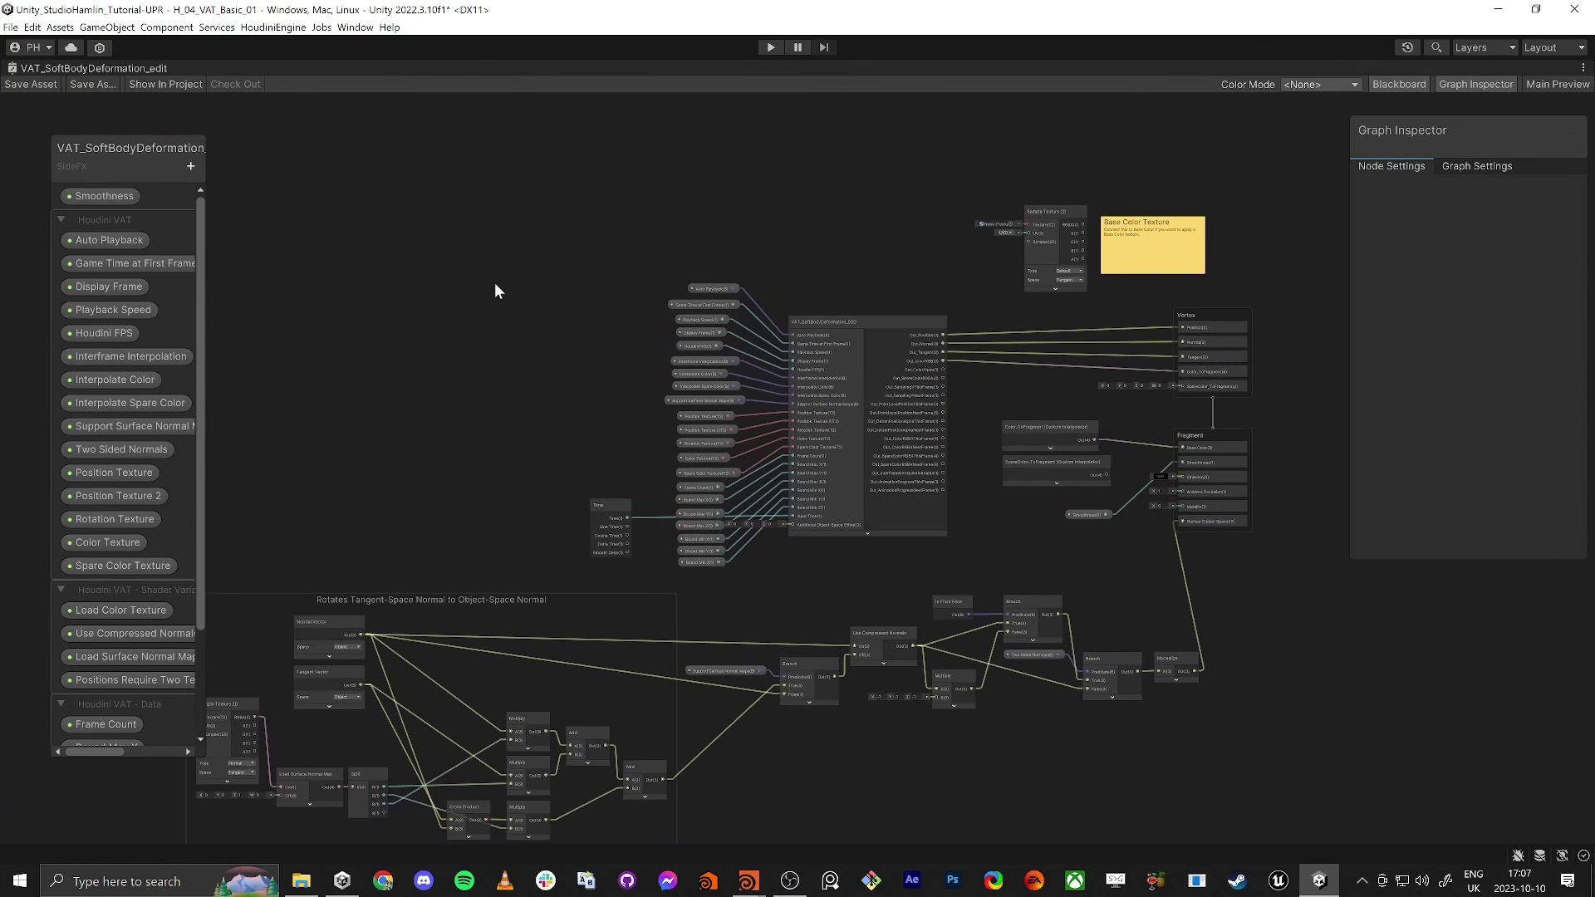
Restore the maximized graph window to the normal layout and return to the Scene view of the sphere.
right_click(23, 73)
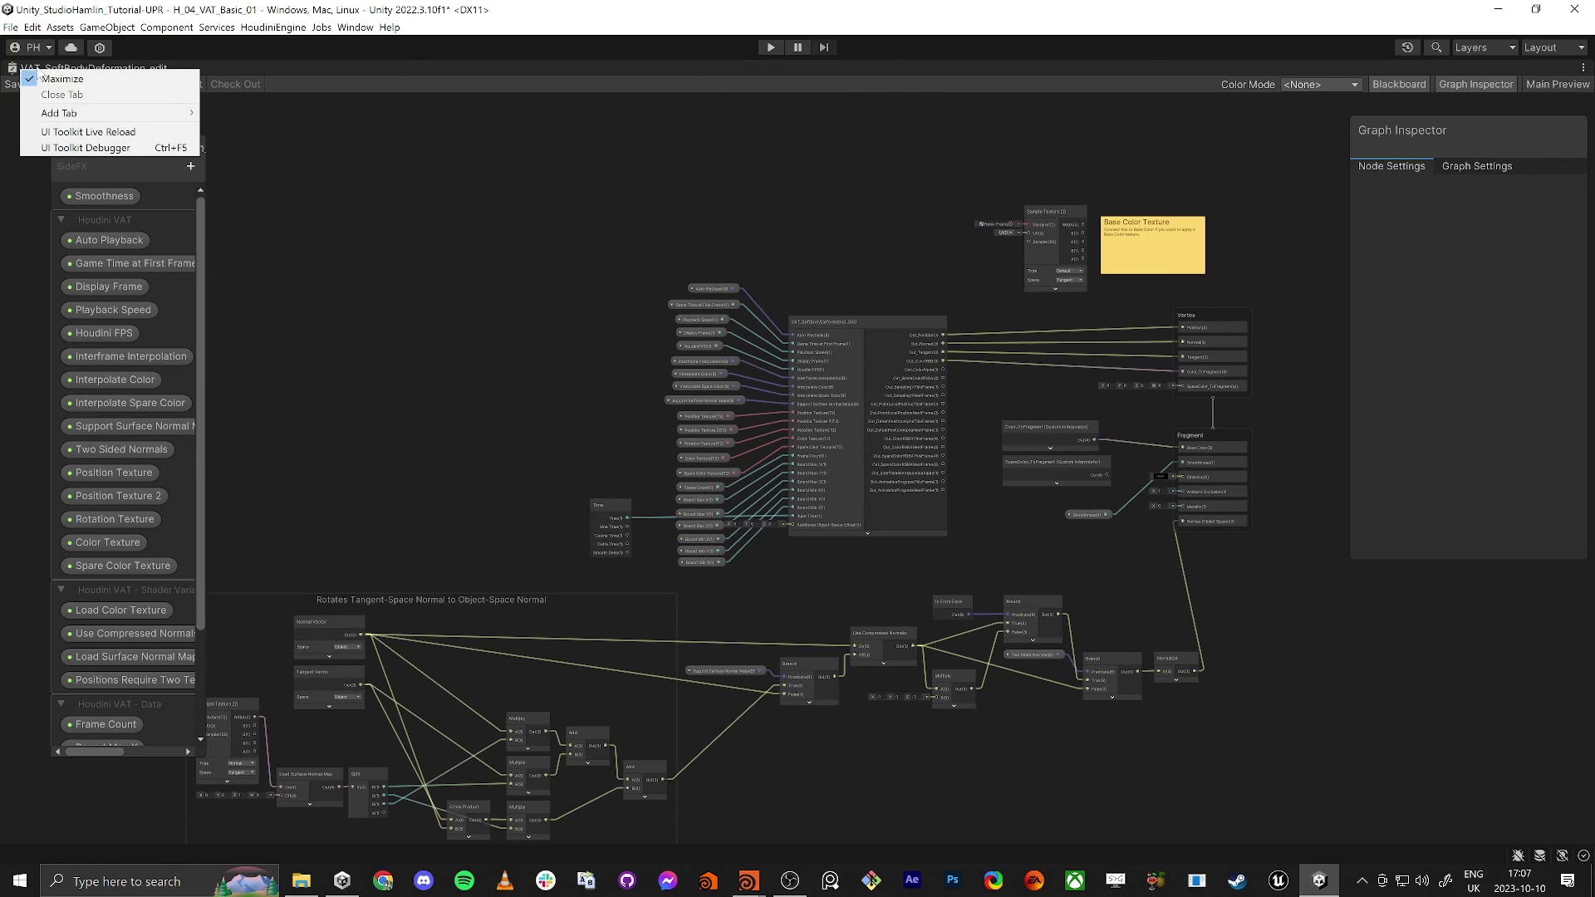
left_click(73, 80)
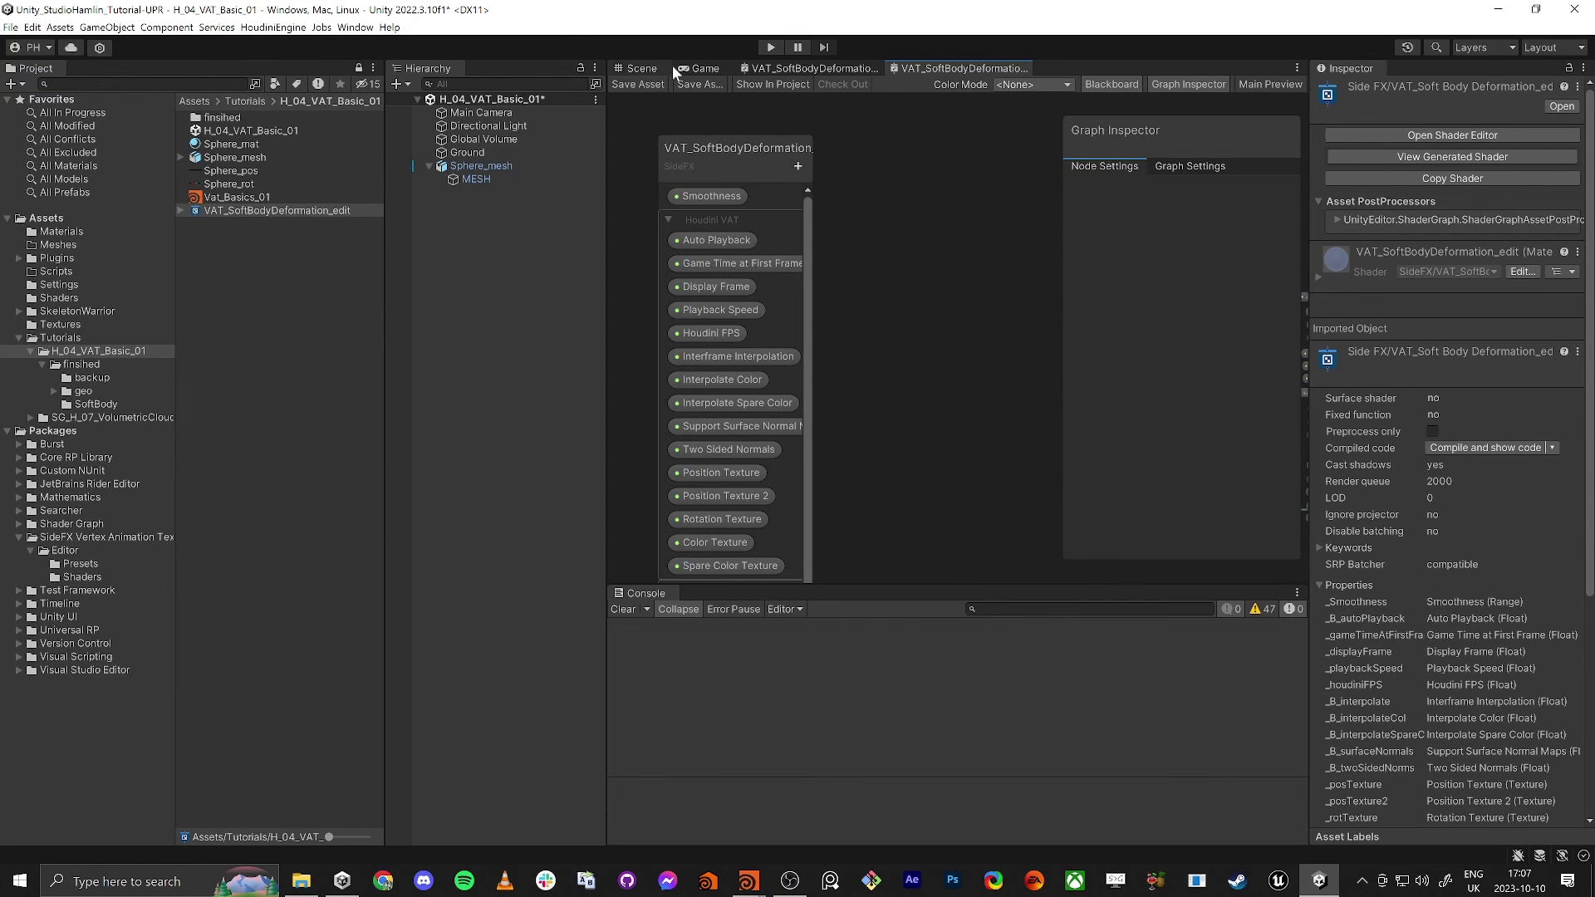
left_click(641, 68)
left_click_drag(892, 358, 877, 432, "alt")
Set the Smoothness of Sphere_mat to 0.567 and view the result on the sphere.
left_click(950, 425)
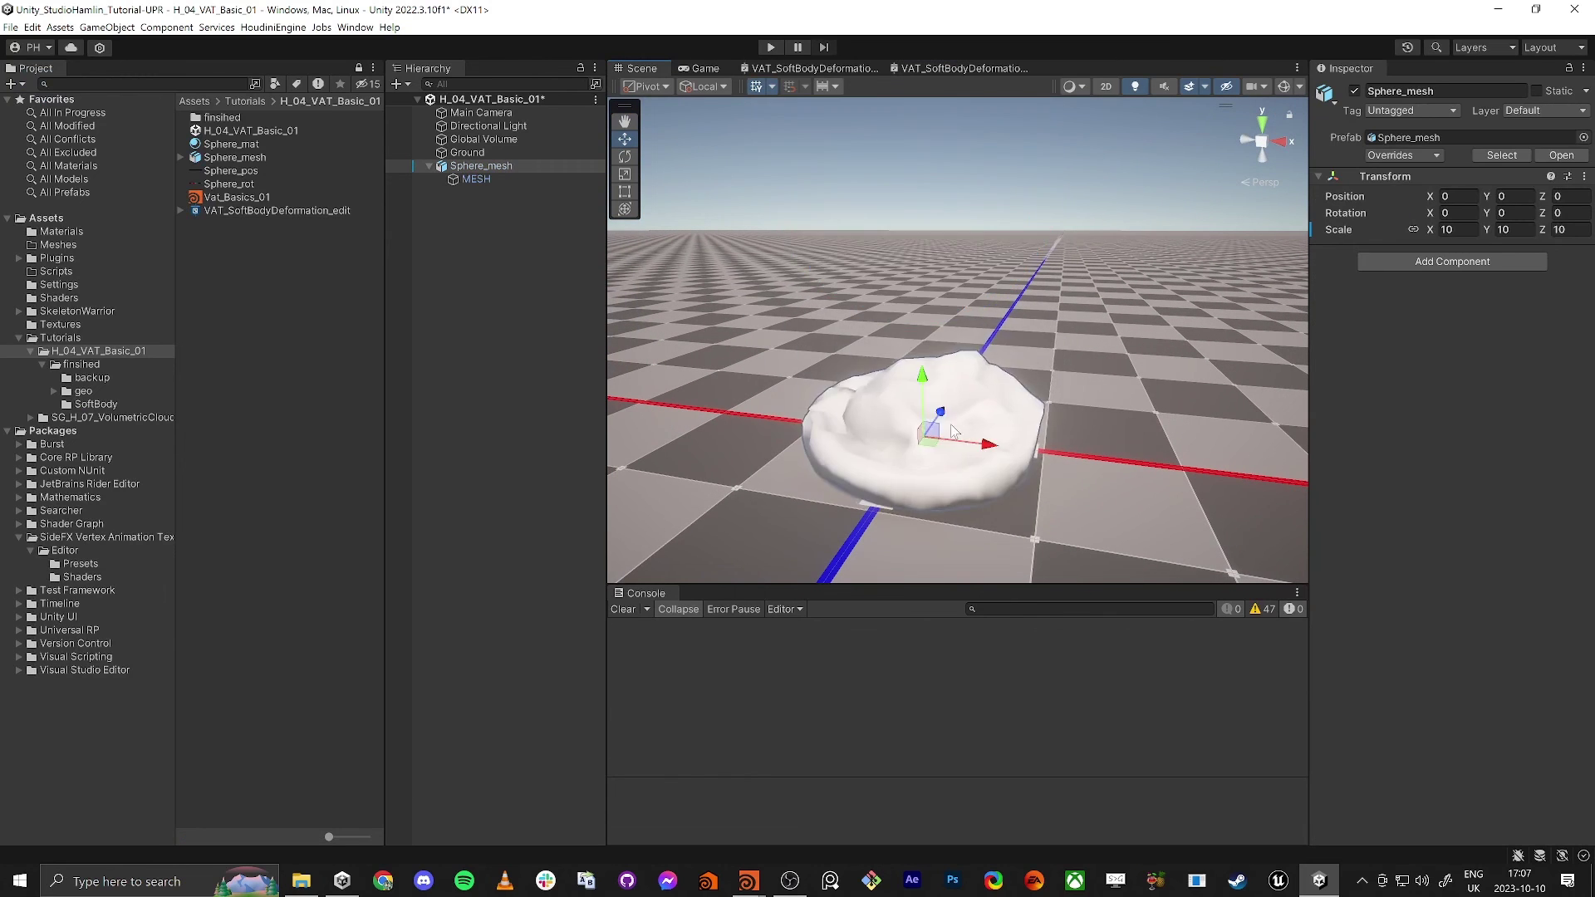
left_click(455, 181)
left_click(281, 143)
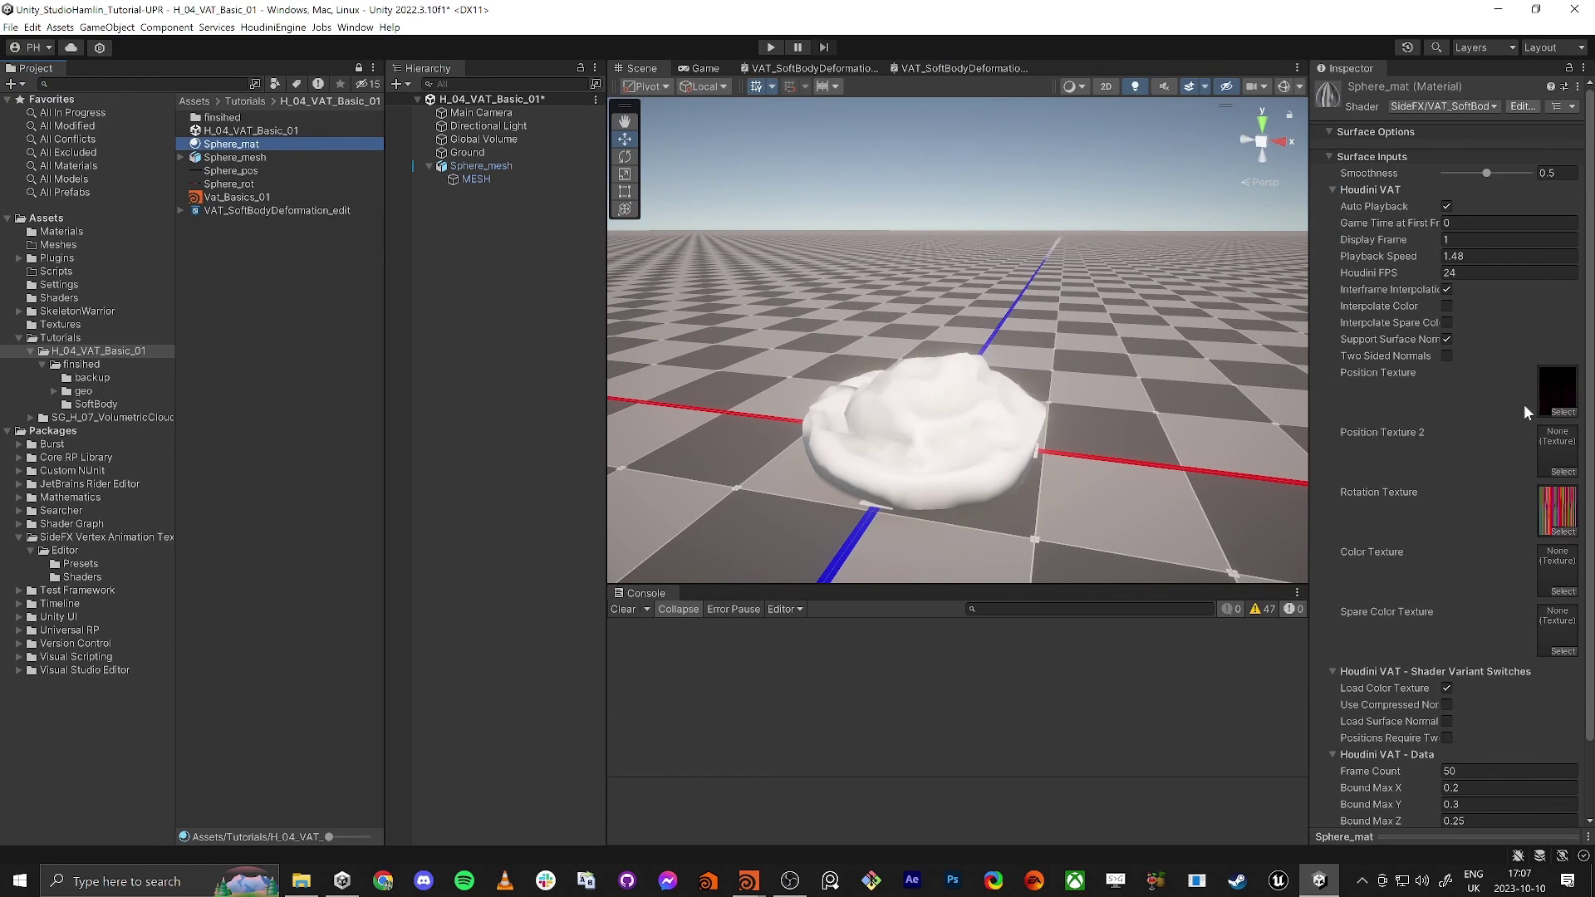
mouse_move(1482, 173)
left_mouse_down()
mouse_move(1558, 155)
mouse_move(1452, 170)
mouse_move(1493, 173)
left_mouse_up()
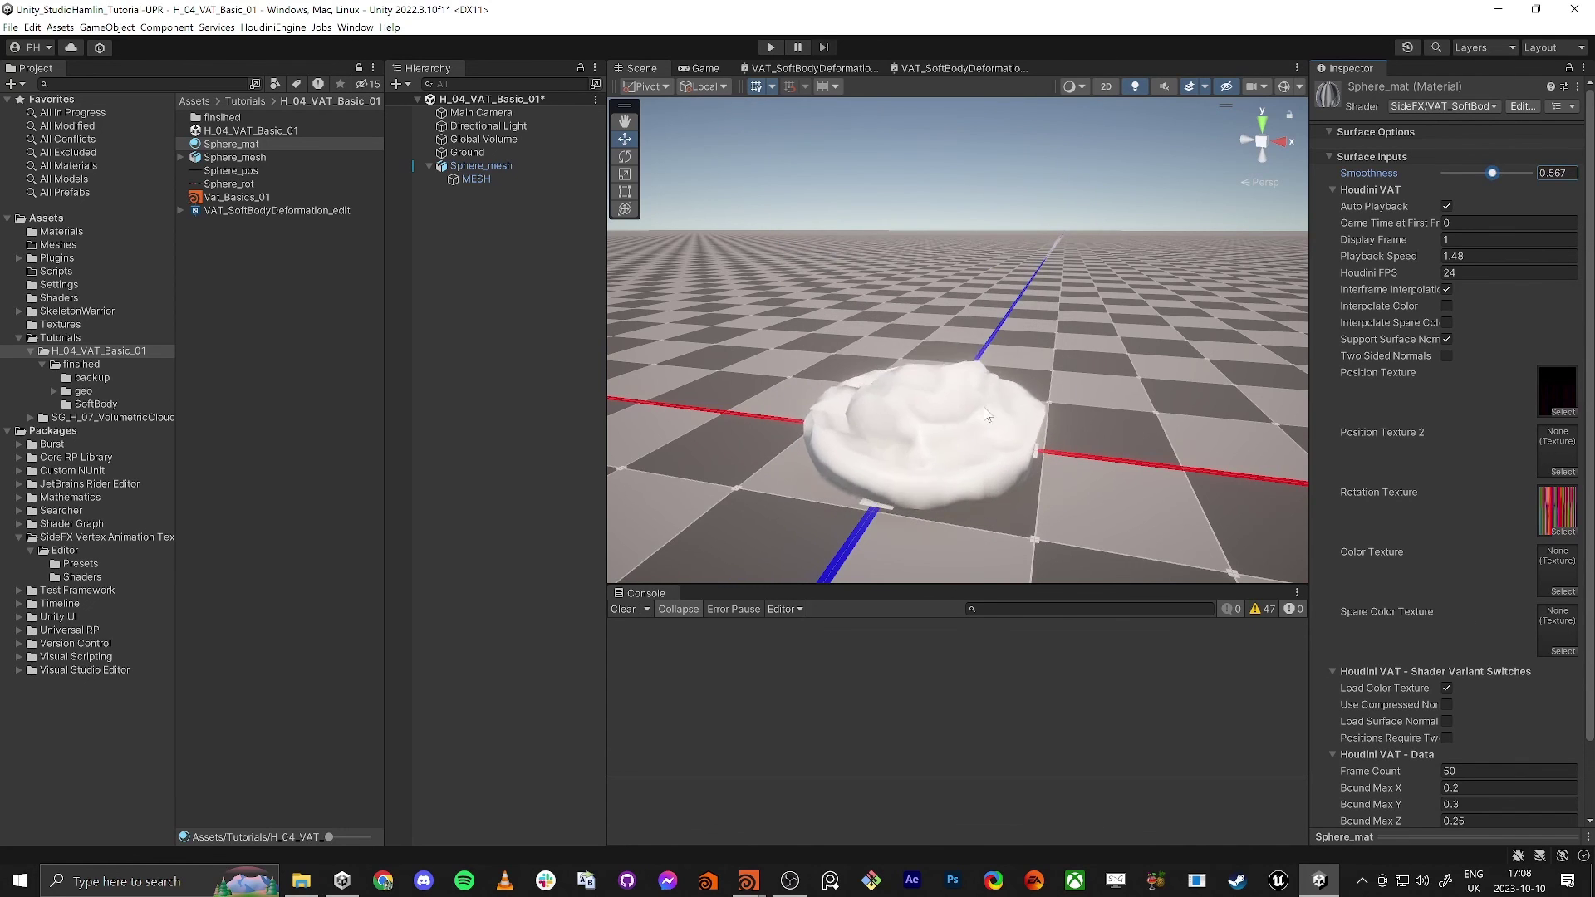
left_click_drag(887, 468, 1024, 406, "alt")
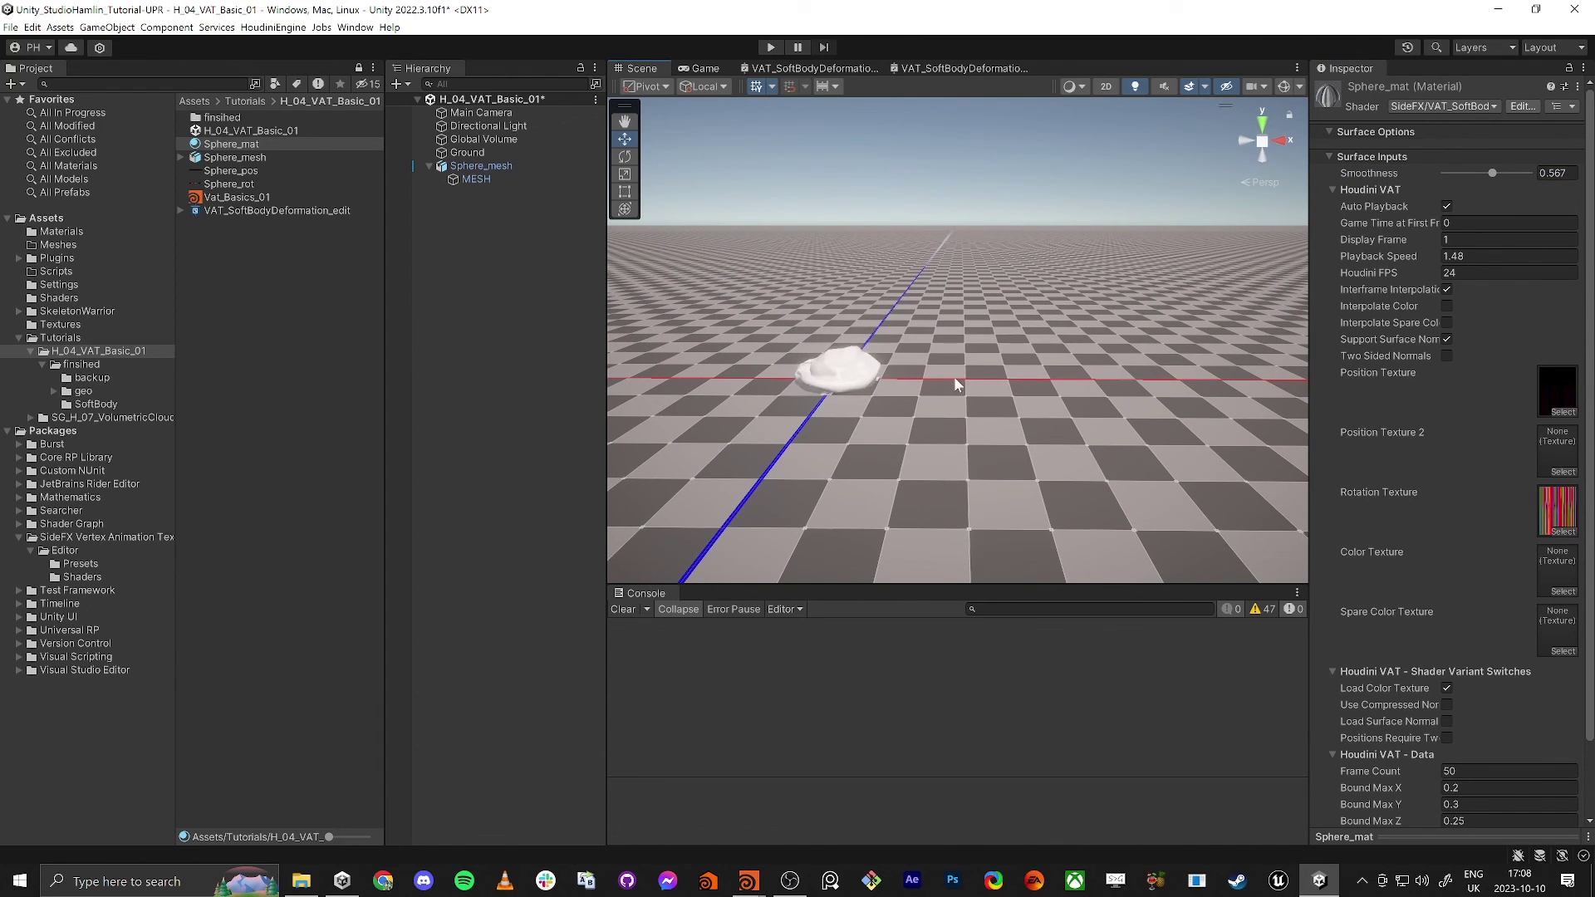